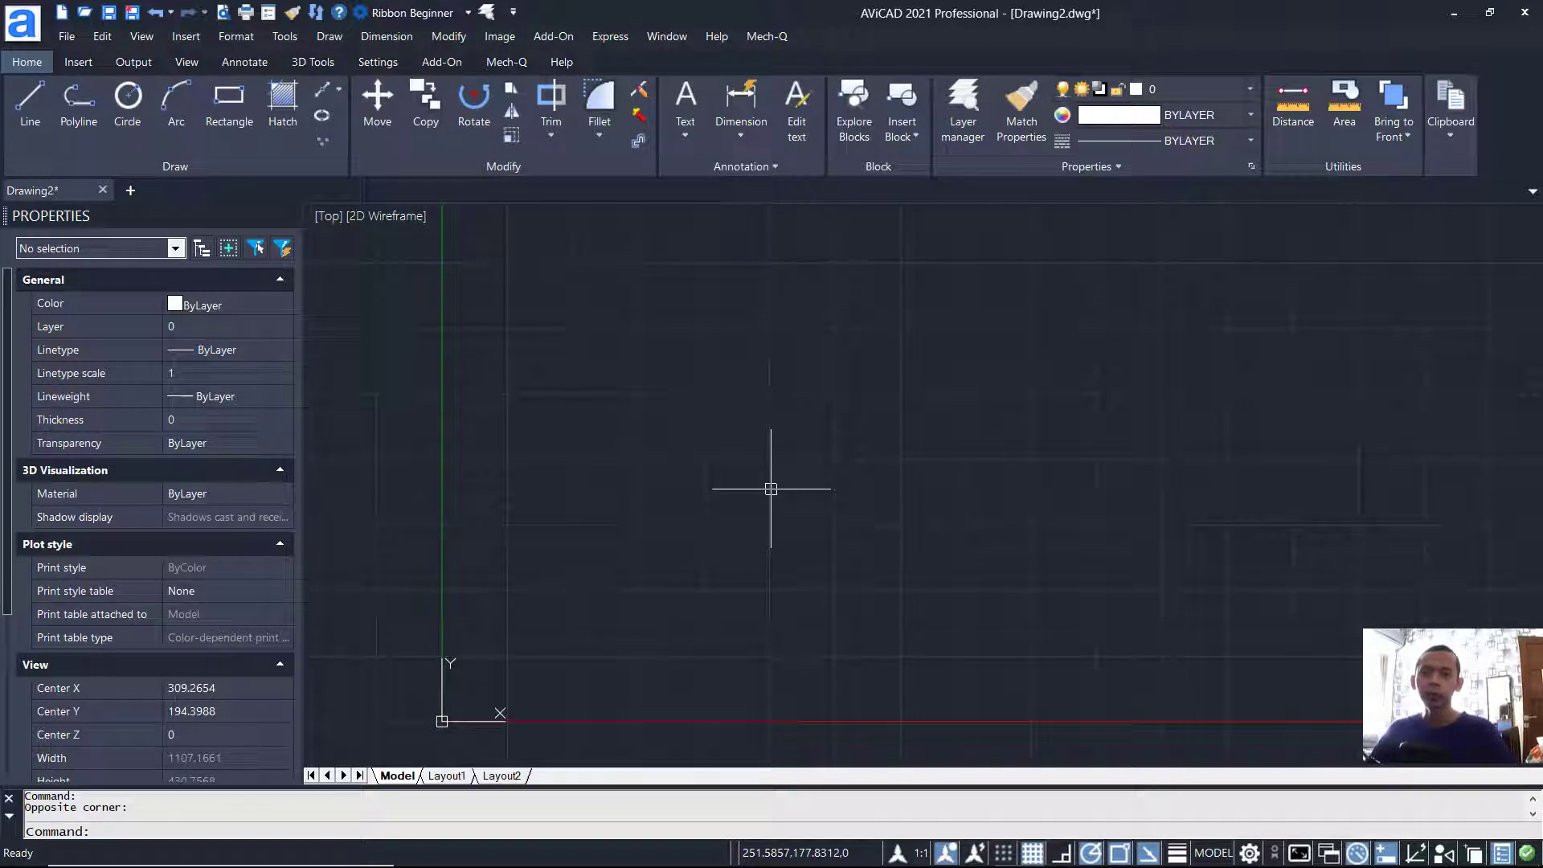
Step: Check the enabled entity snap modes in the drawing settings and turn off the drawing grid
click(875, 434)
click(764, 491)
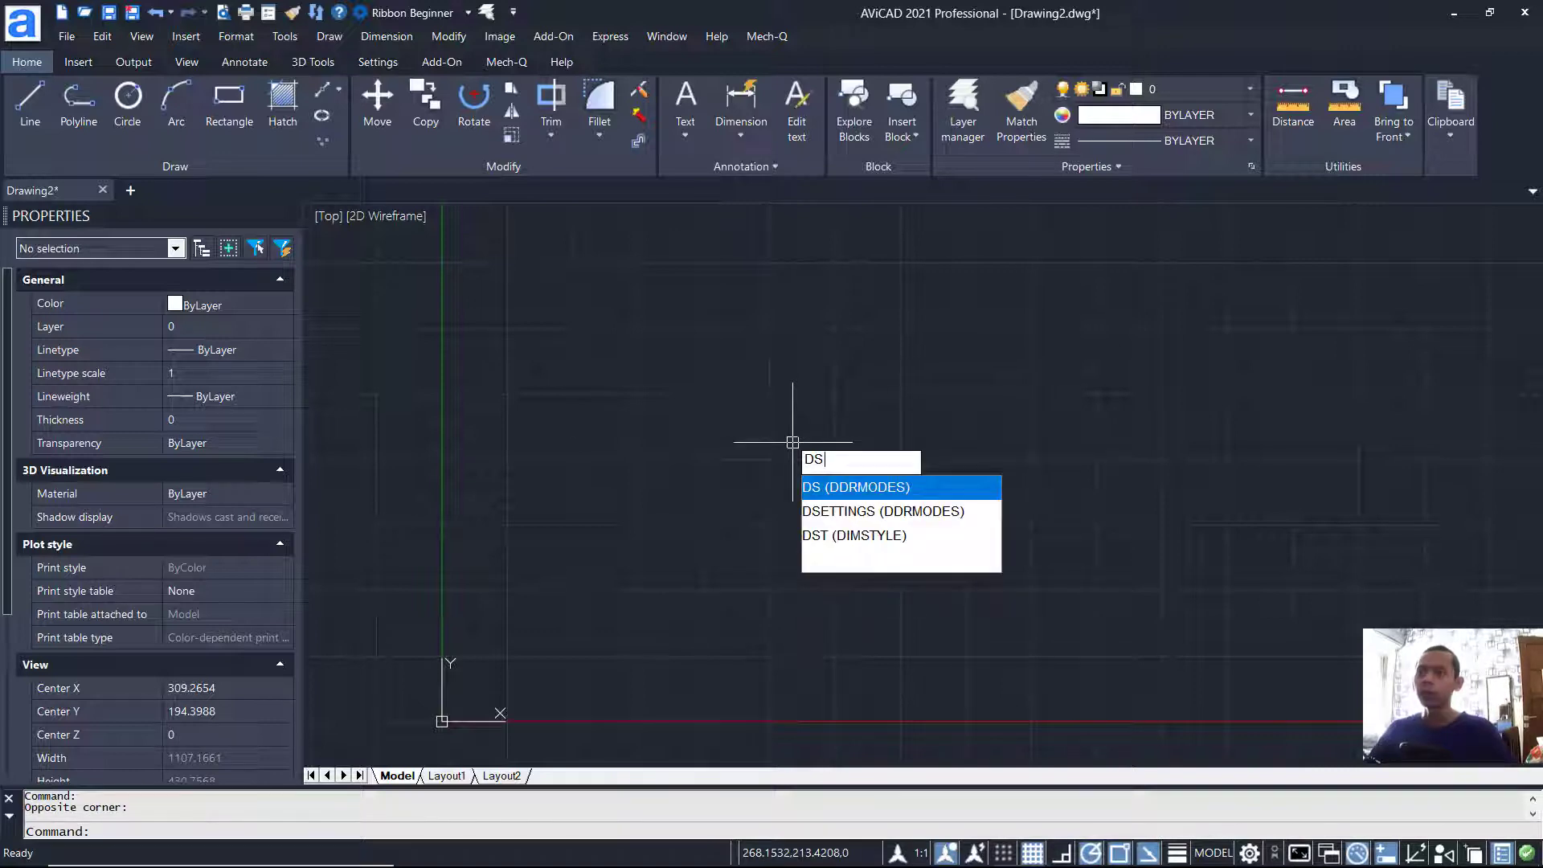
key(Return)
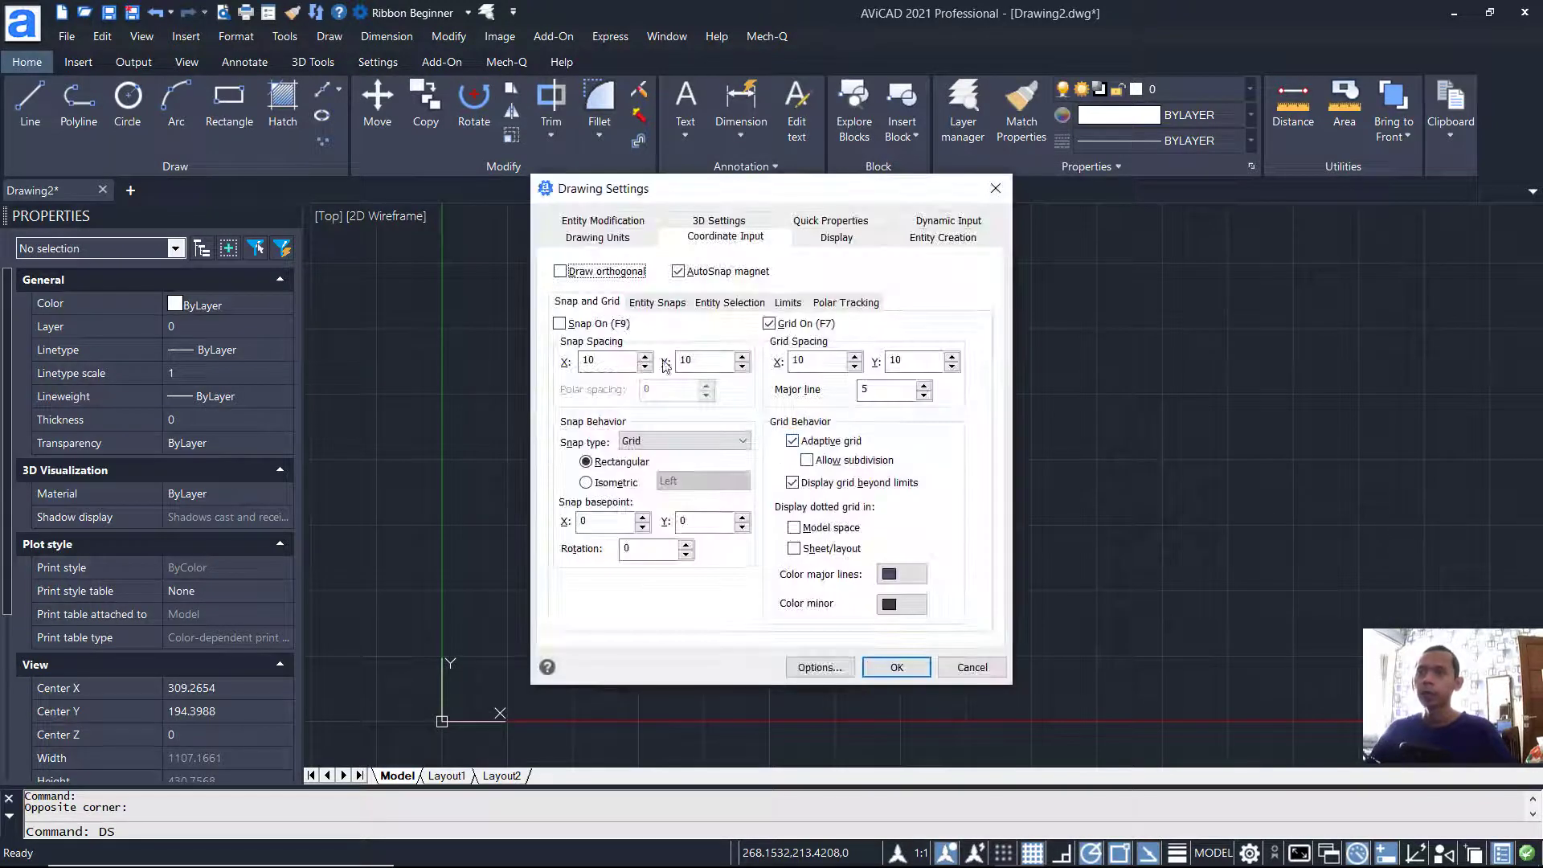
click(656, 303)
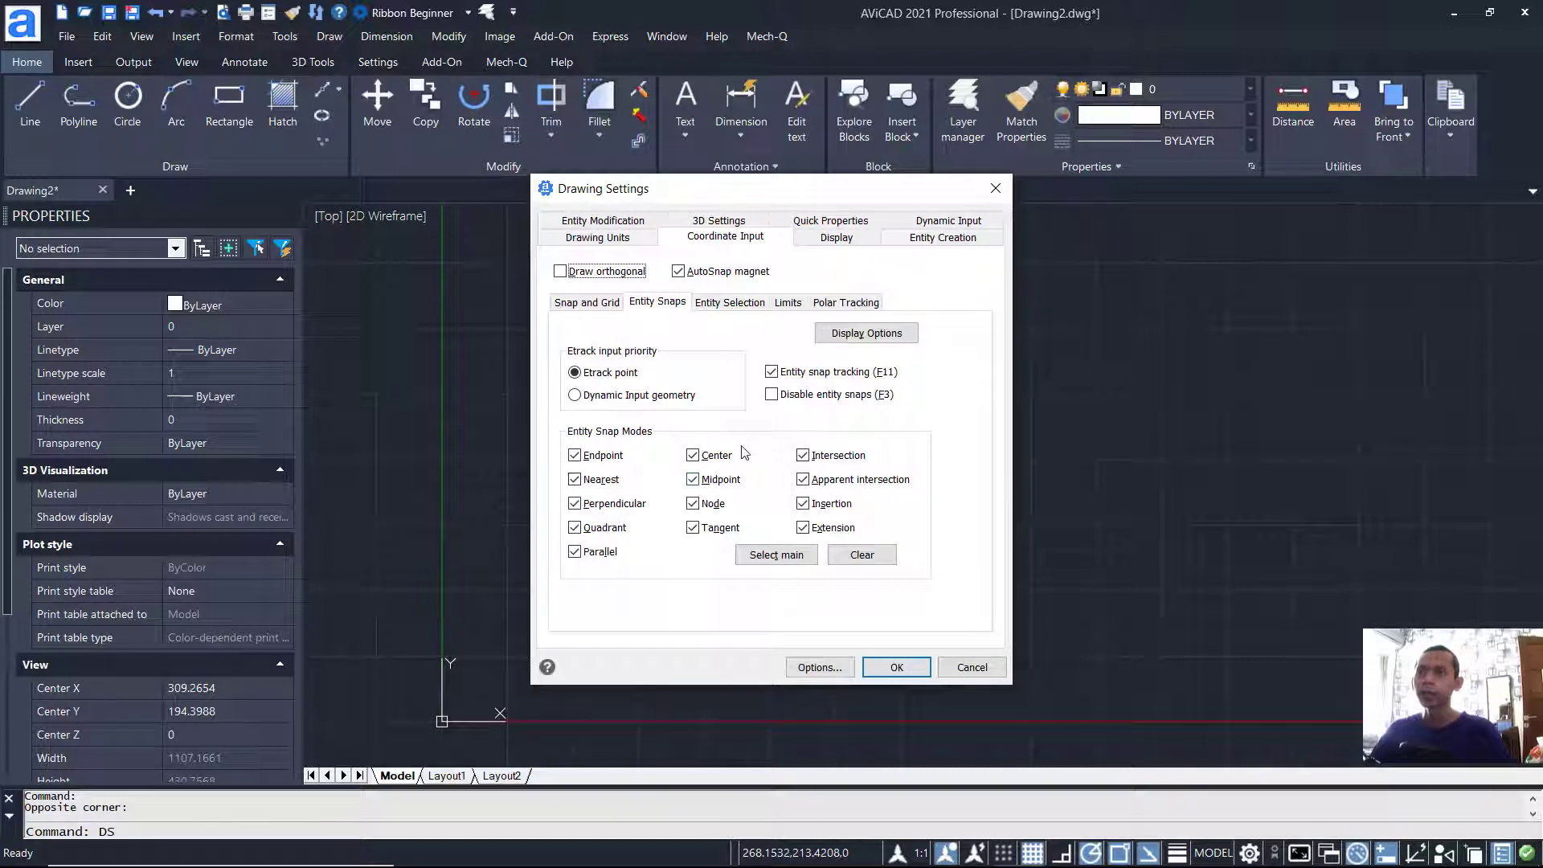
click(897, 668)
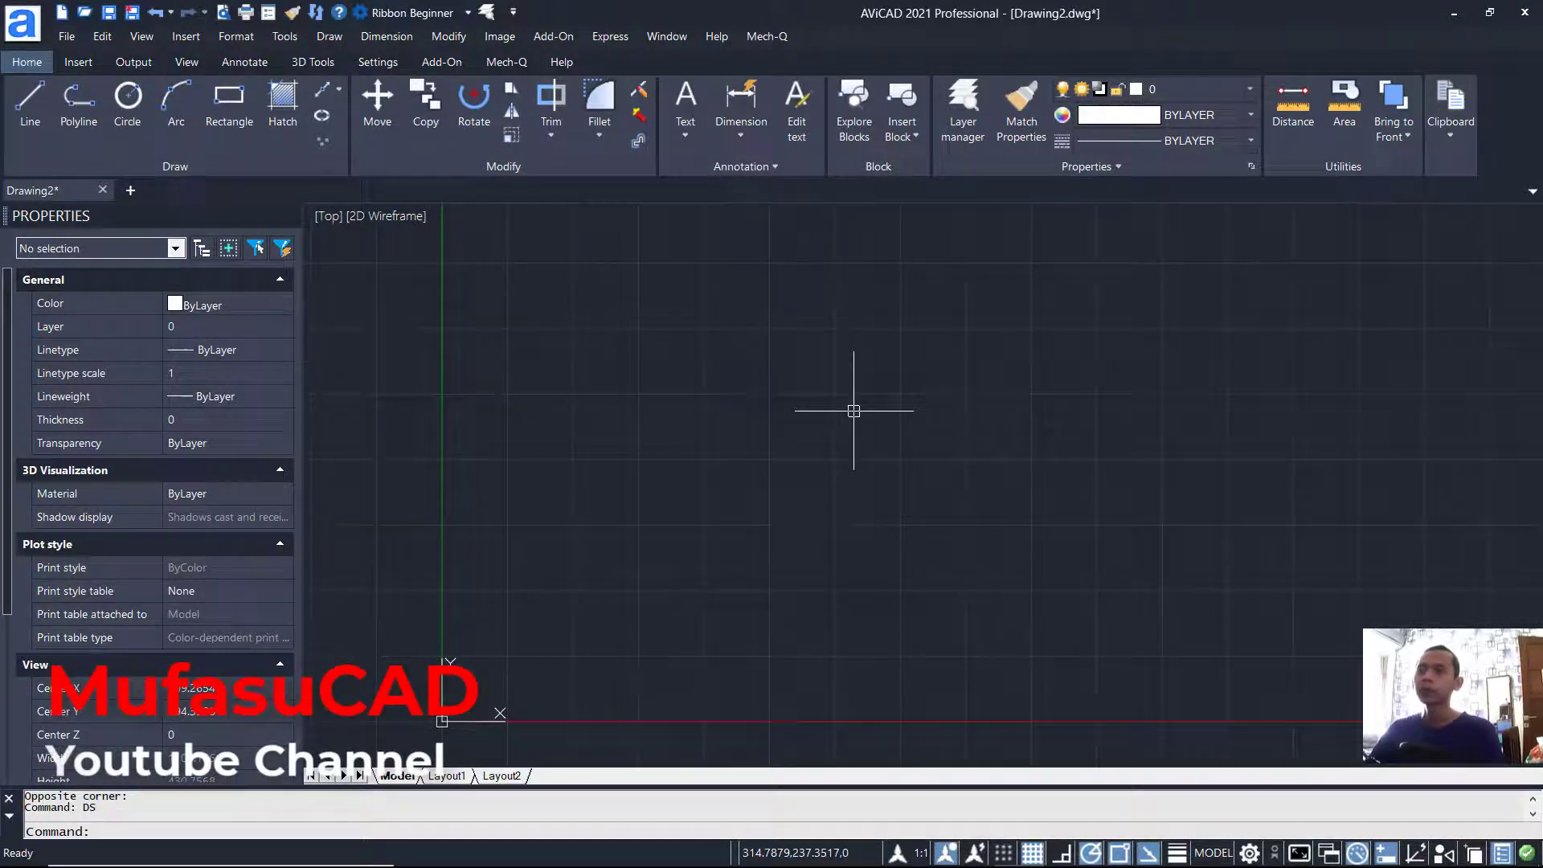
key(F7)
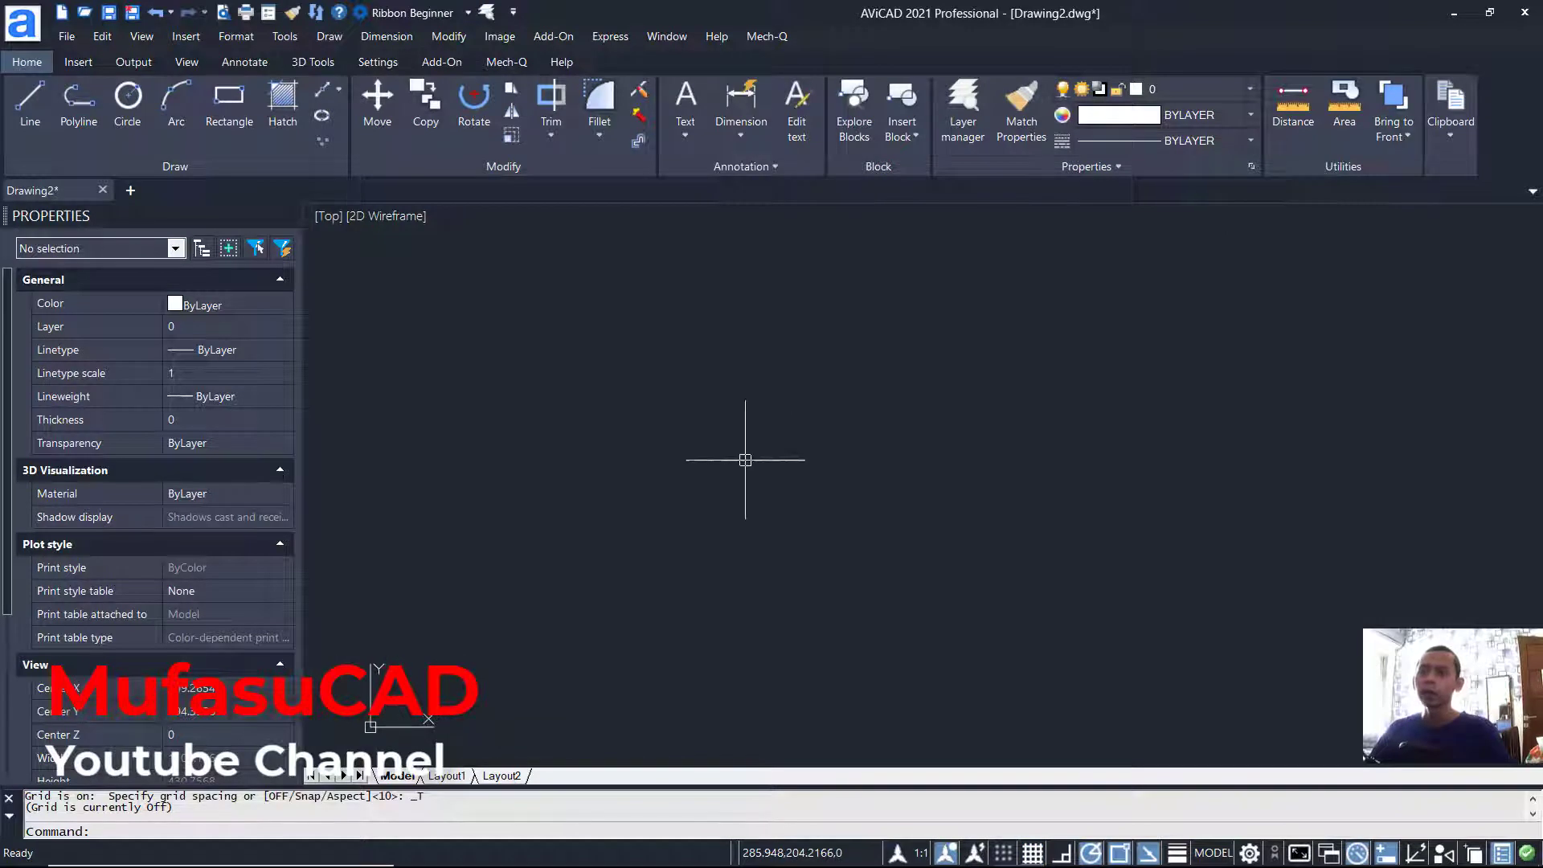
Step: Start the floor plan outline with a vertical line running 4600 upward
text(L)
key(Return)
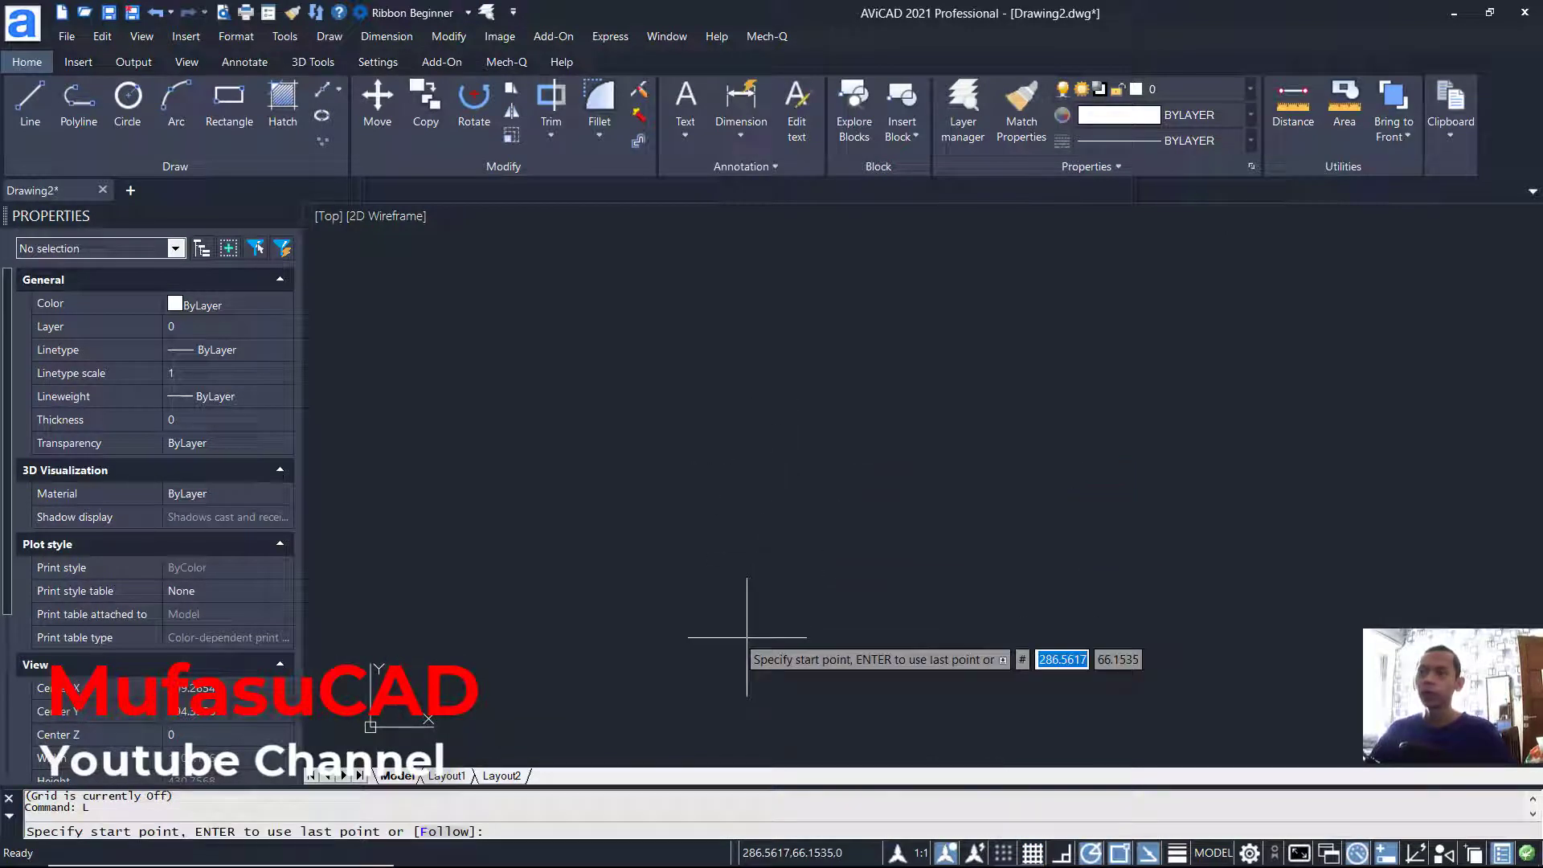
click(742, 645)
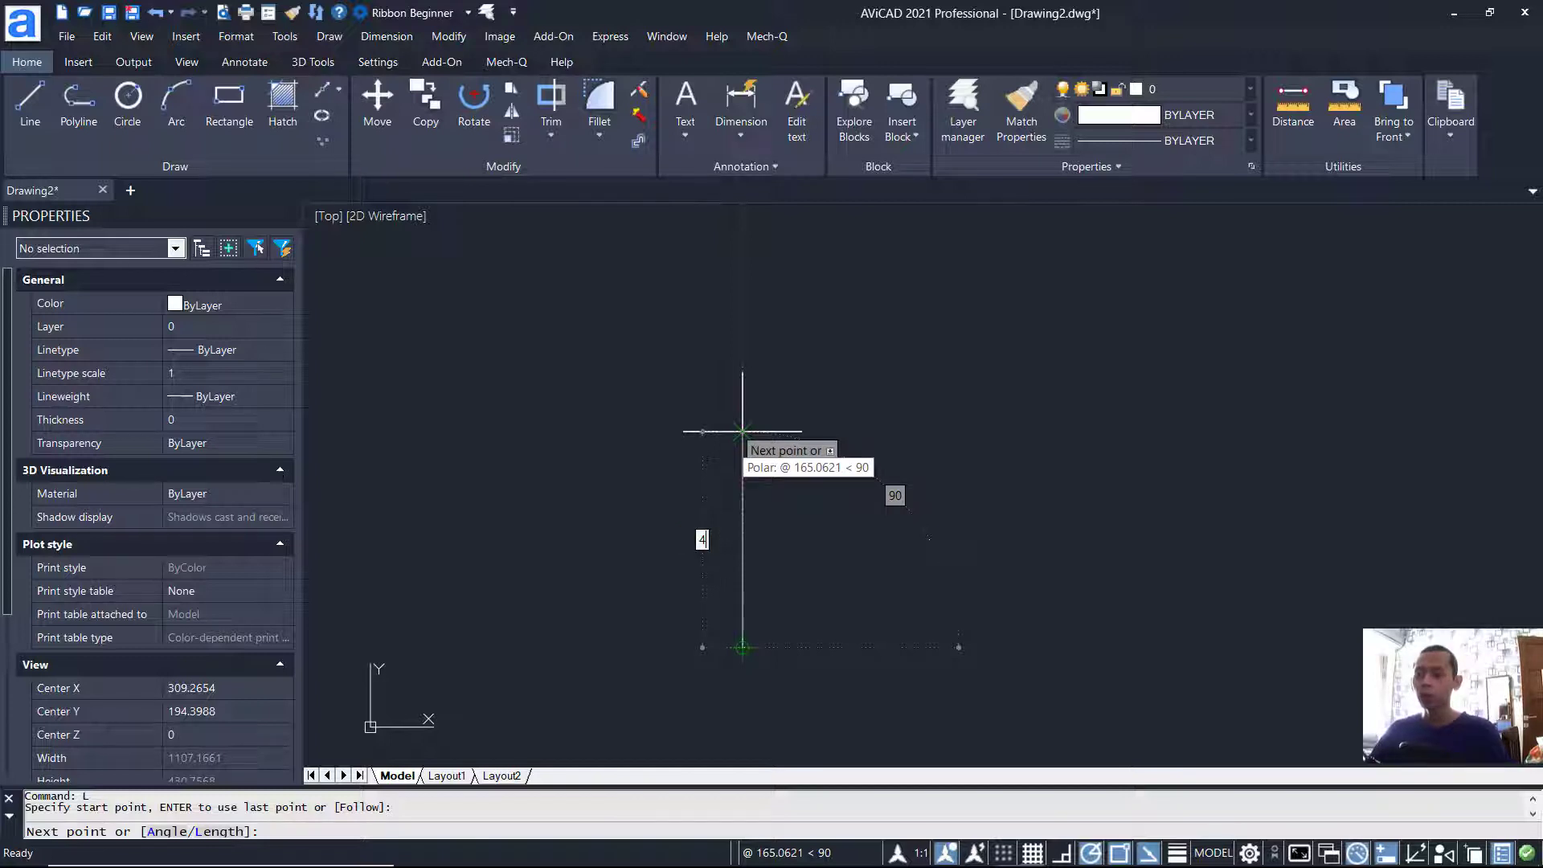
text(4600)
key(Return)
scroll(820, 426, down, 10)
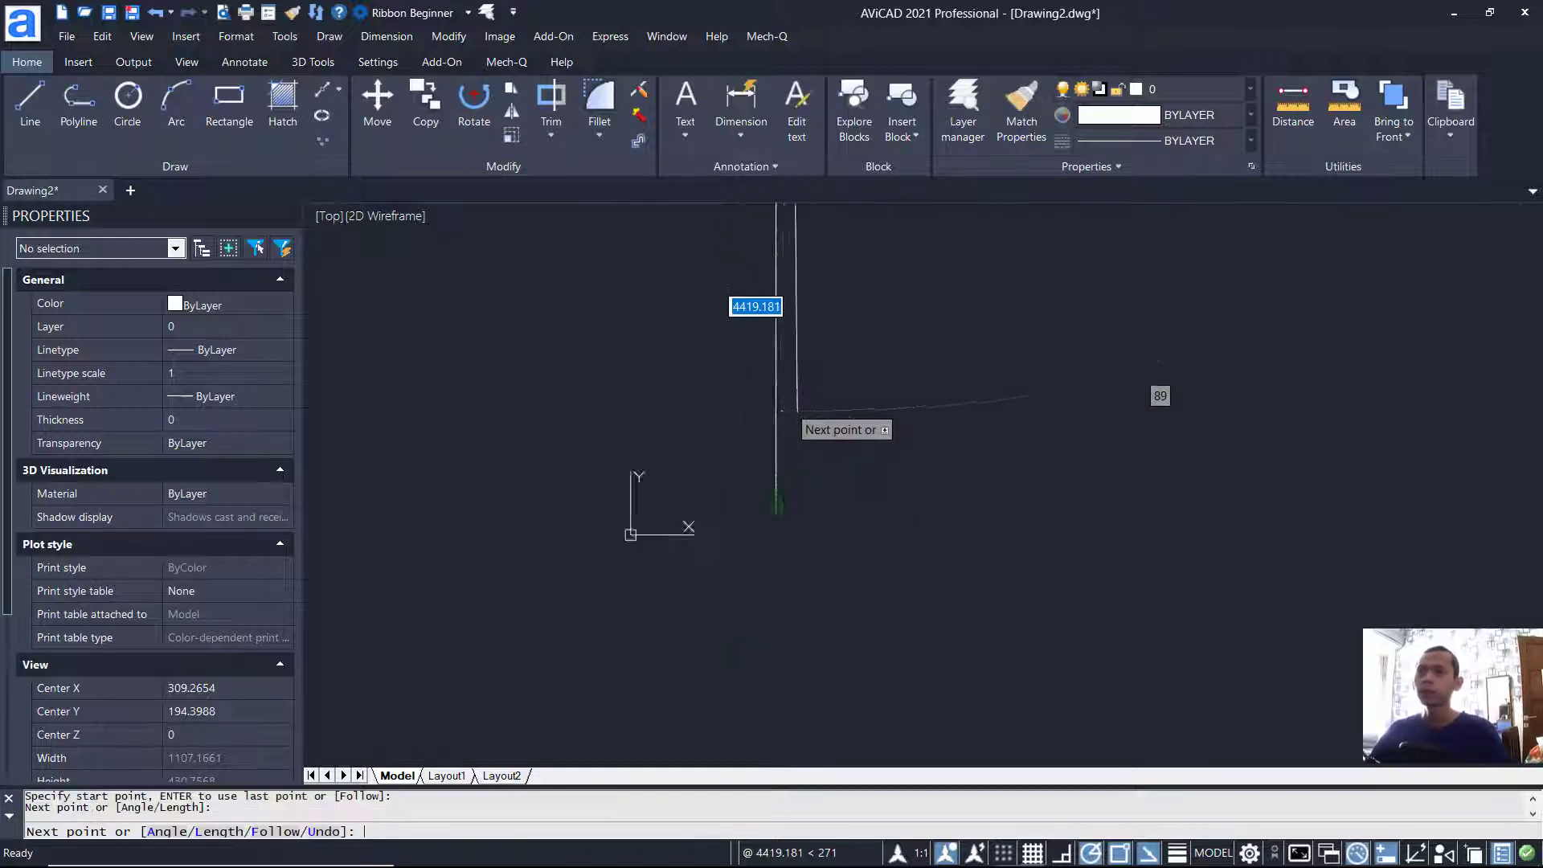
Step: Continue the outline with a 7100 horizontal segment to the right and a 5600 segment straight down
scroll(887, 482, down, 3)
scroll(860, 485, up, 3)
scroll(898, 491, down, 1)
mouse_move(991, 454)
middle_down()
mouse_move(939, 454)
mouse_move(864, 516)
middle_up()
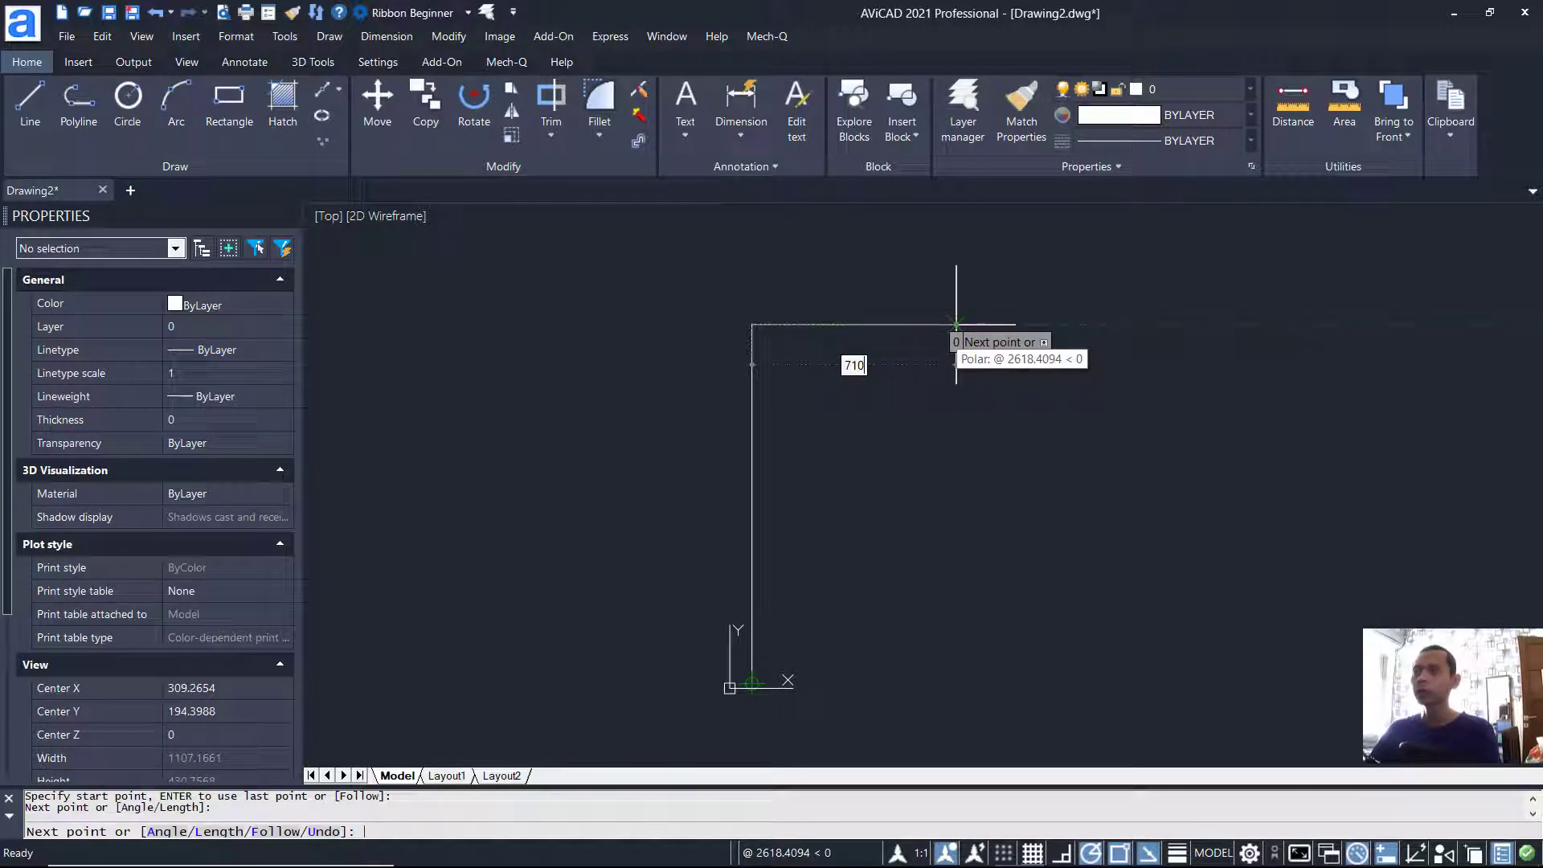
key(Return)
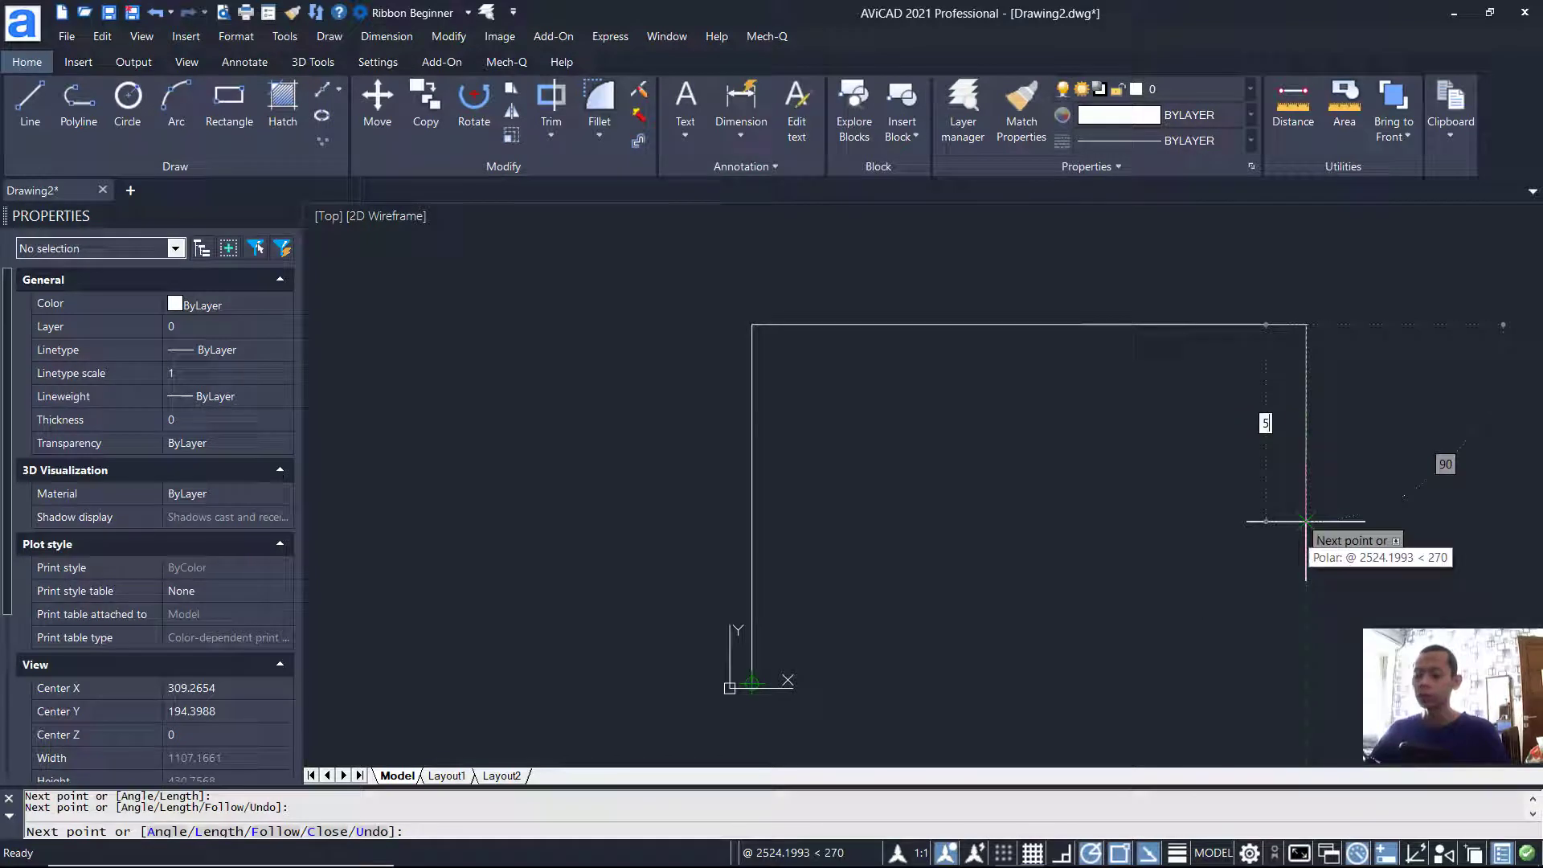
text(5600)
key(Return)
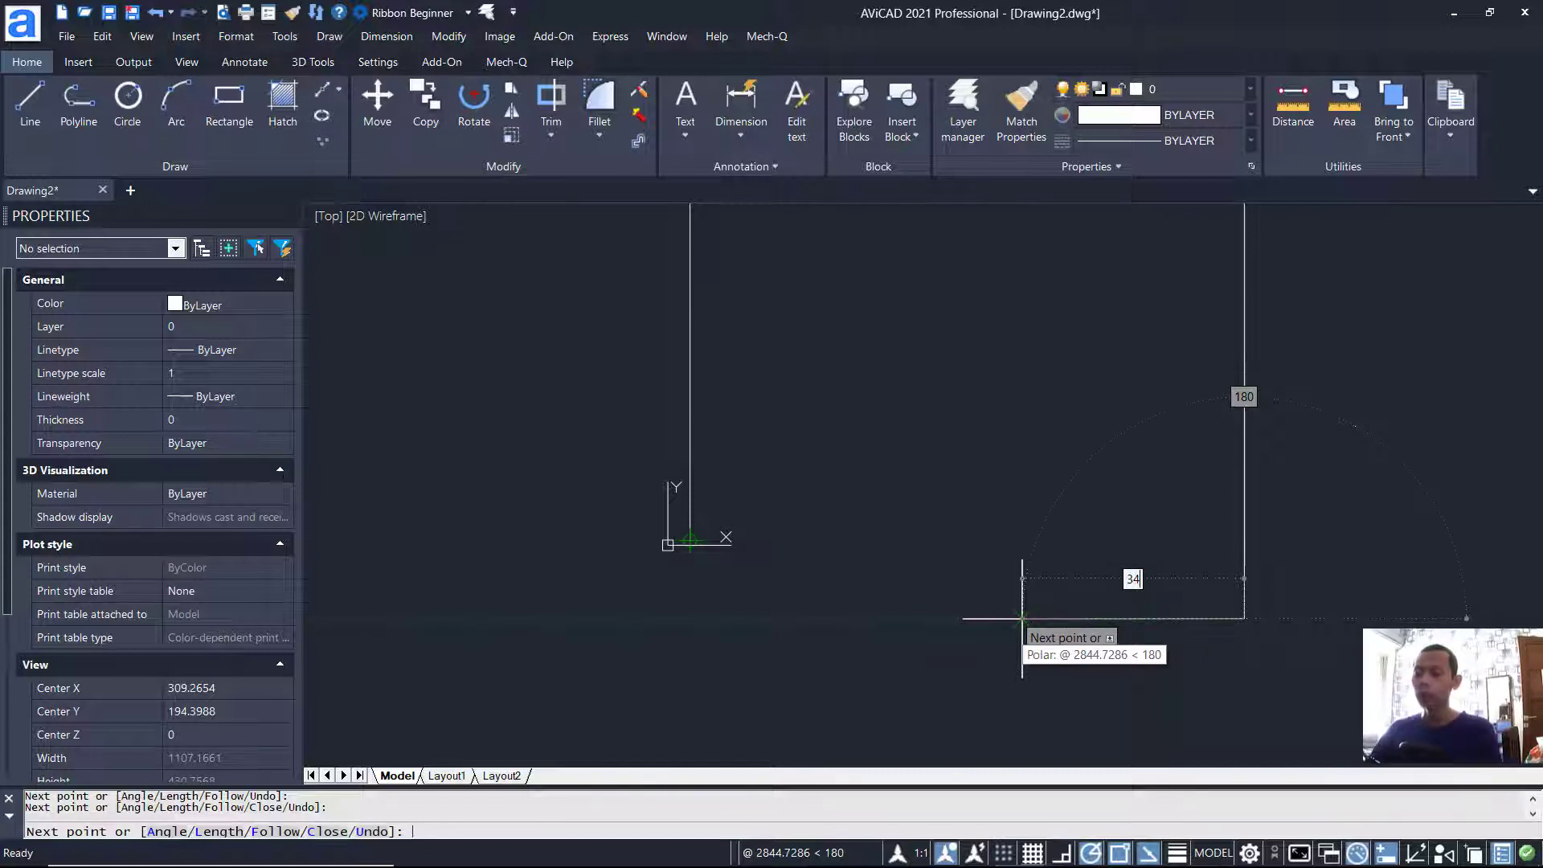
Step: Continue the outline 3400 to the left and up level with the starting point, and close it
key(Return)
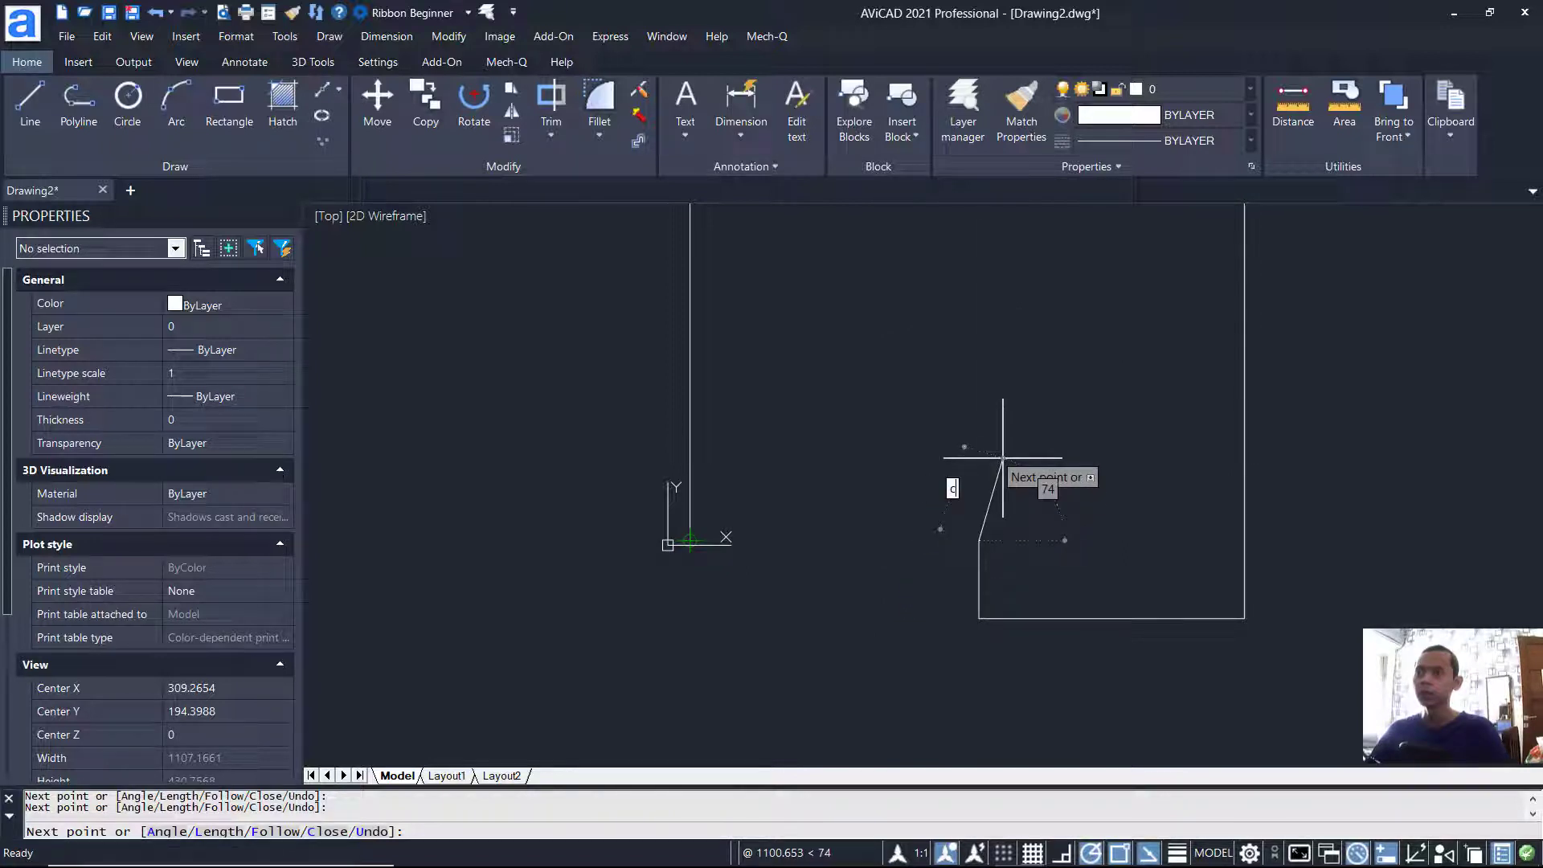
text(c)
key(Return)
middle_drag(974, 410, 966, 514)
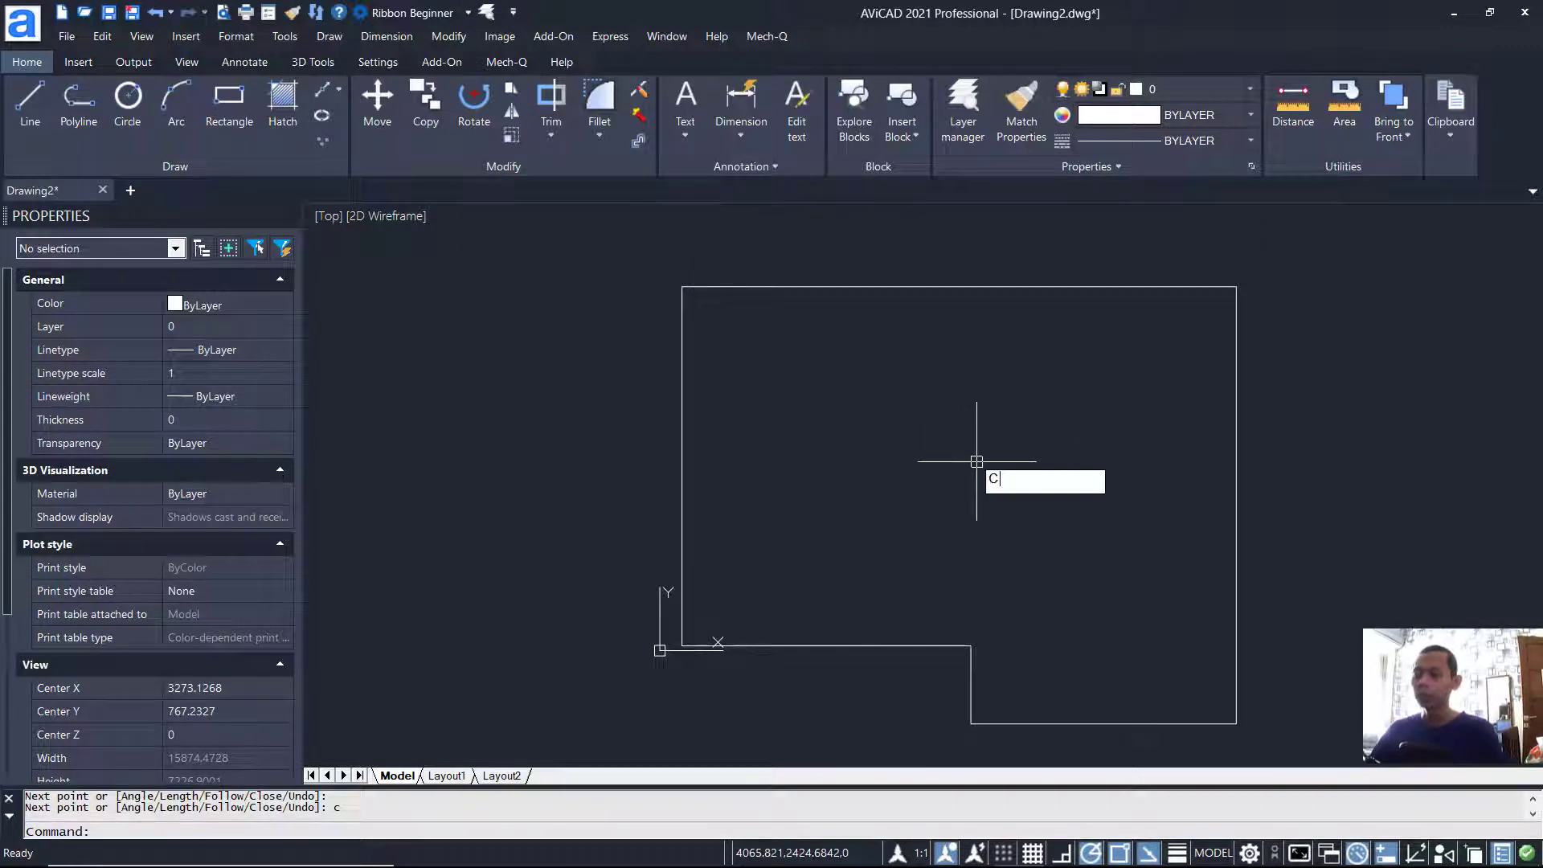
Step: Copy the top wall line 1900 straight down
text(CO)
key(Return)
click(1136, 241)
click(1016, 338)
key(Return)
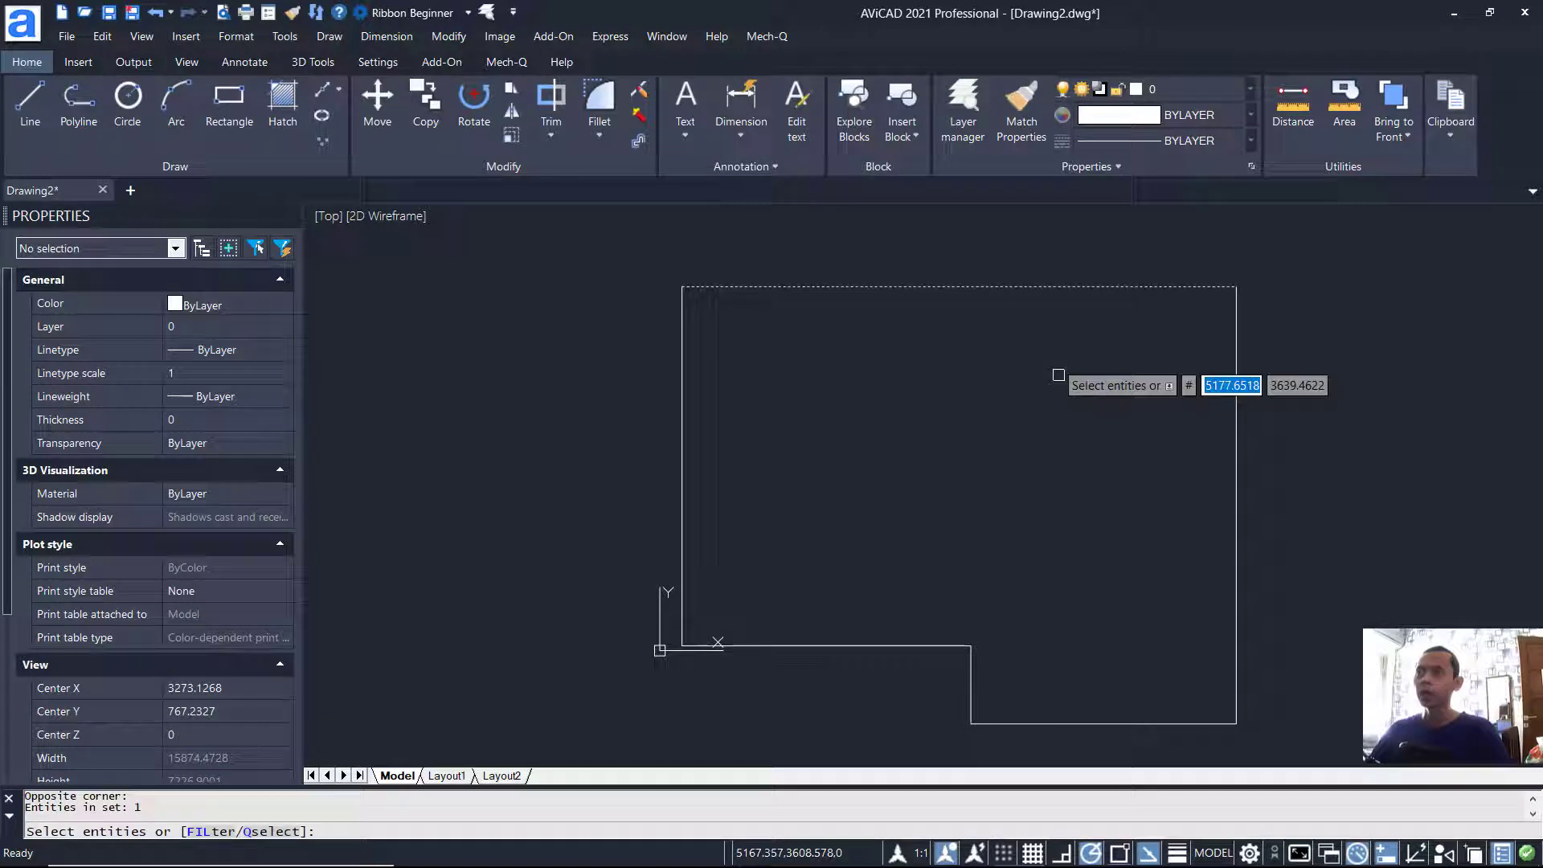
click(1061, 340)
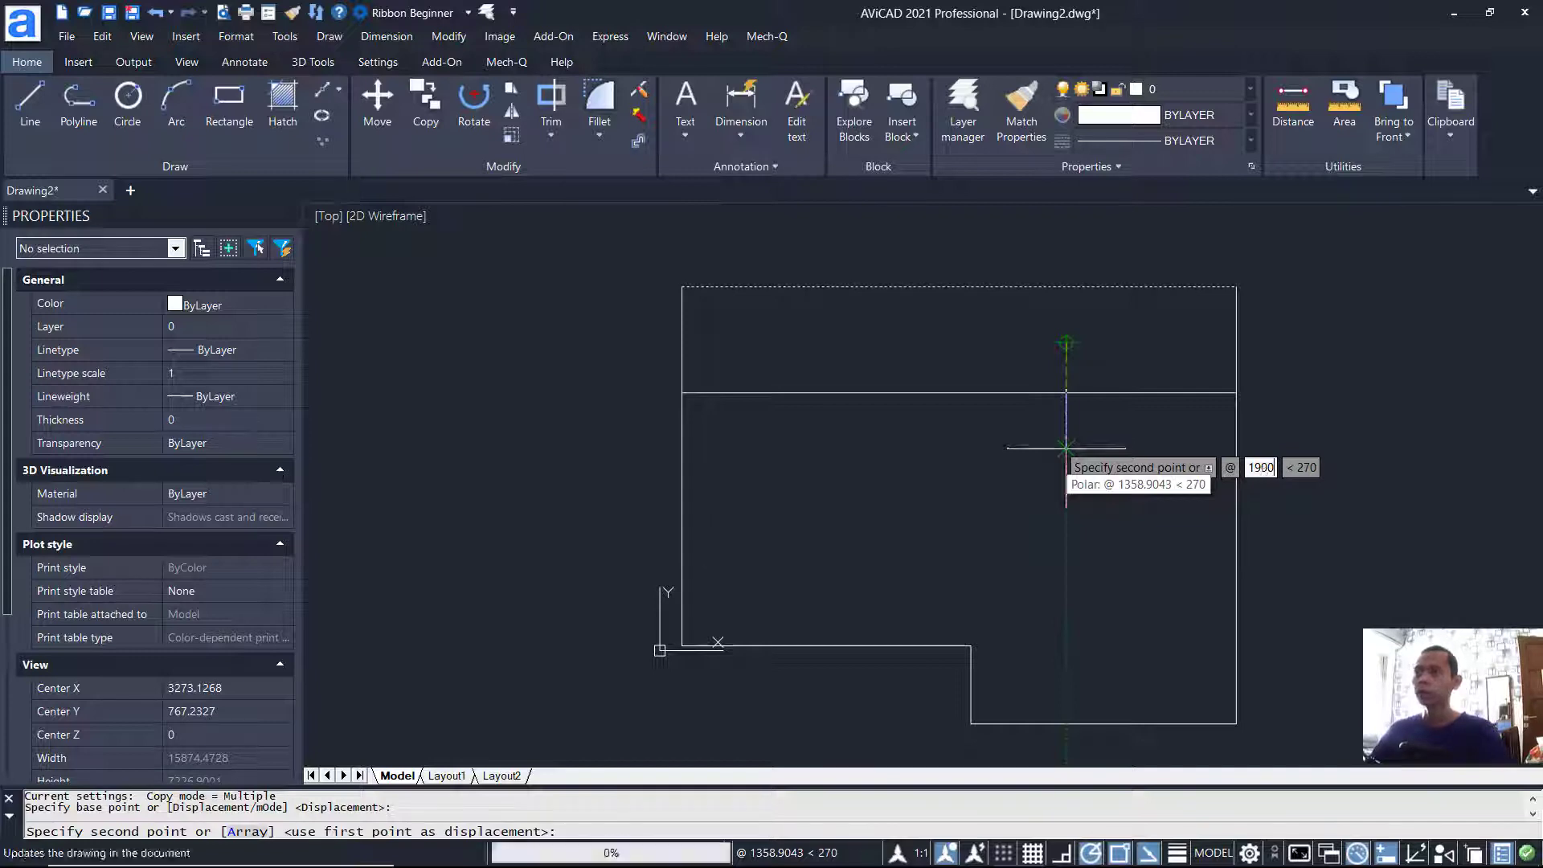
text(1900)
key(Return)
key(Return)
Step: Copy the right outer wall line 2000 to the left
key(Return)
click(1310, 470)
click(1184, 531)
key(Return)
click(1156, 484)
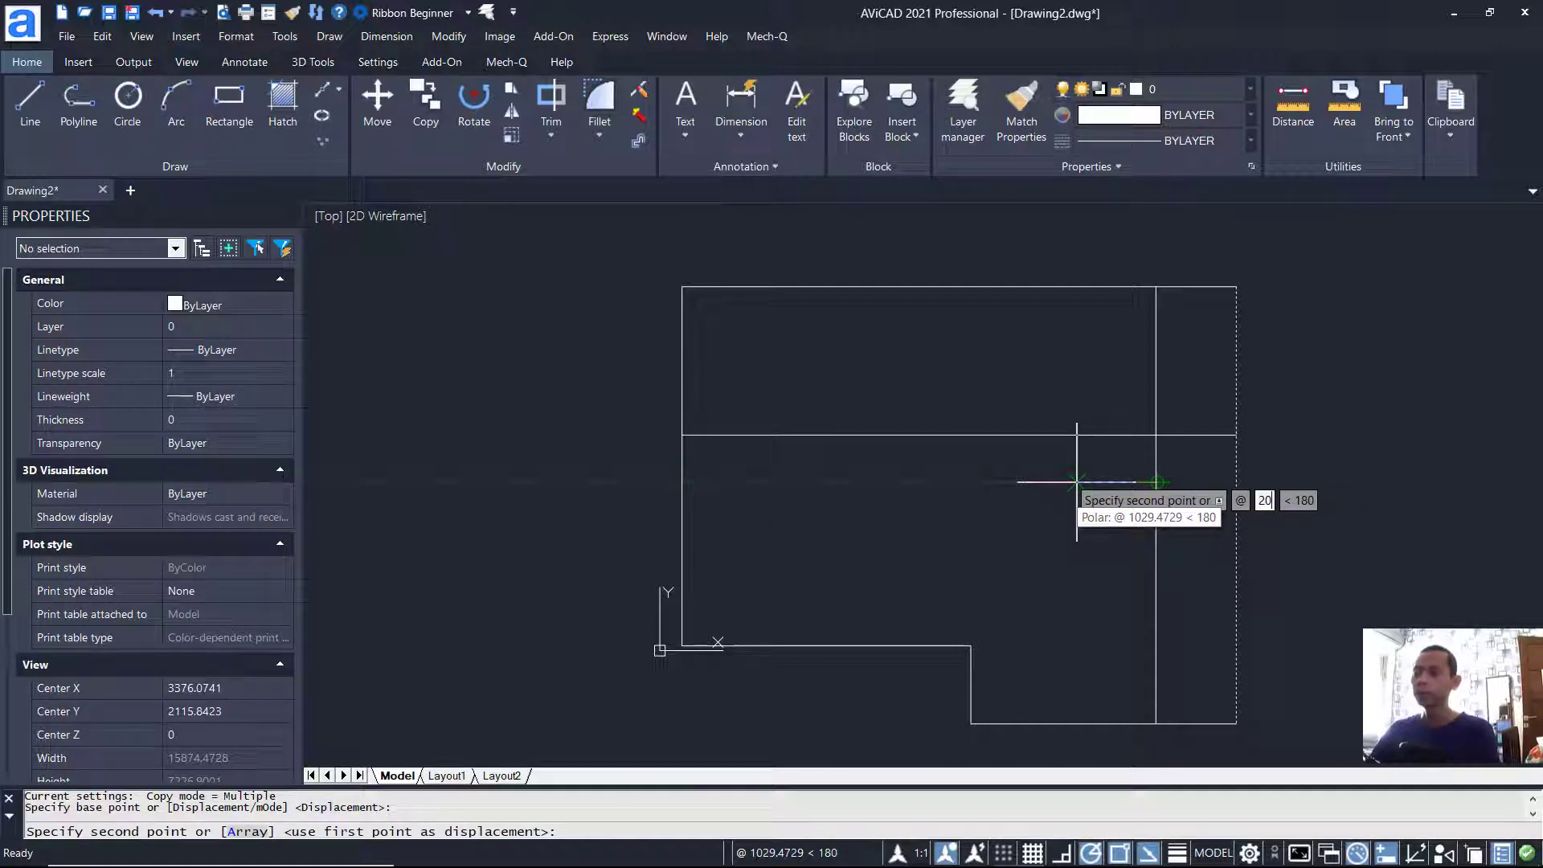
text(2000)
key(Return)
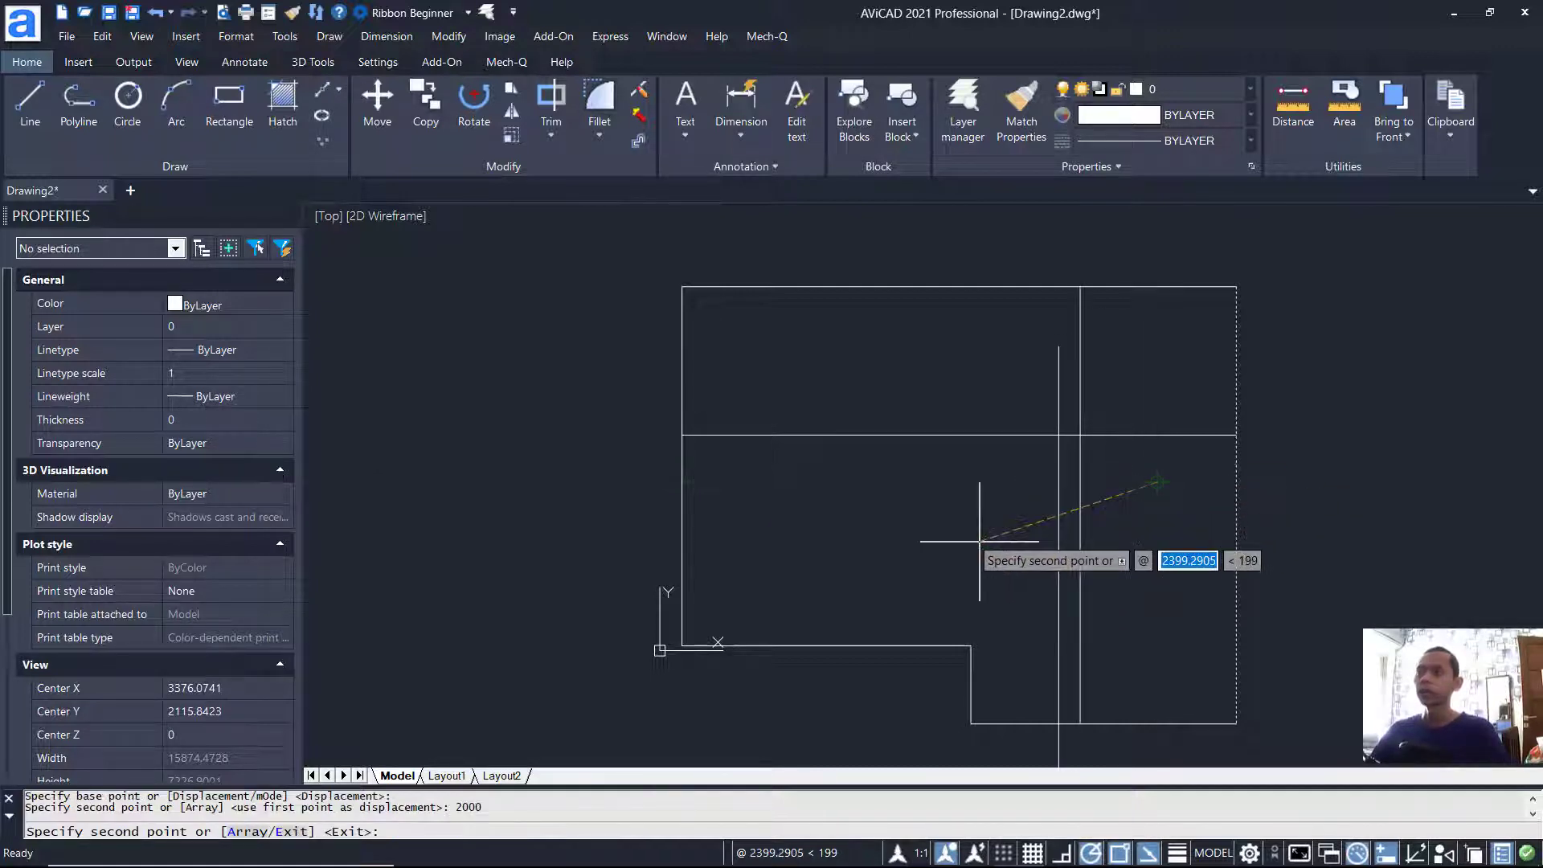
key(Return)
text(t)
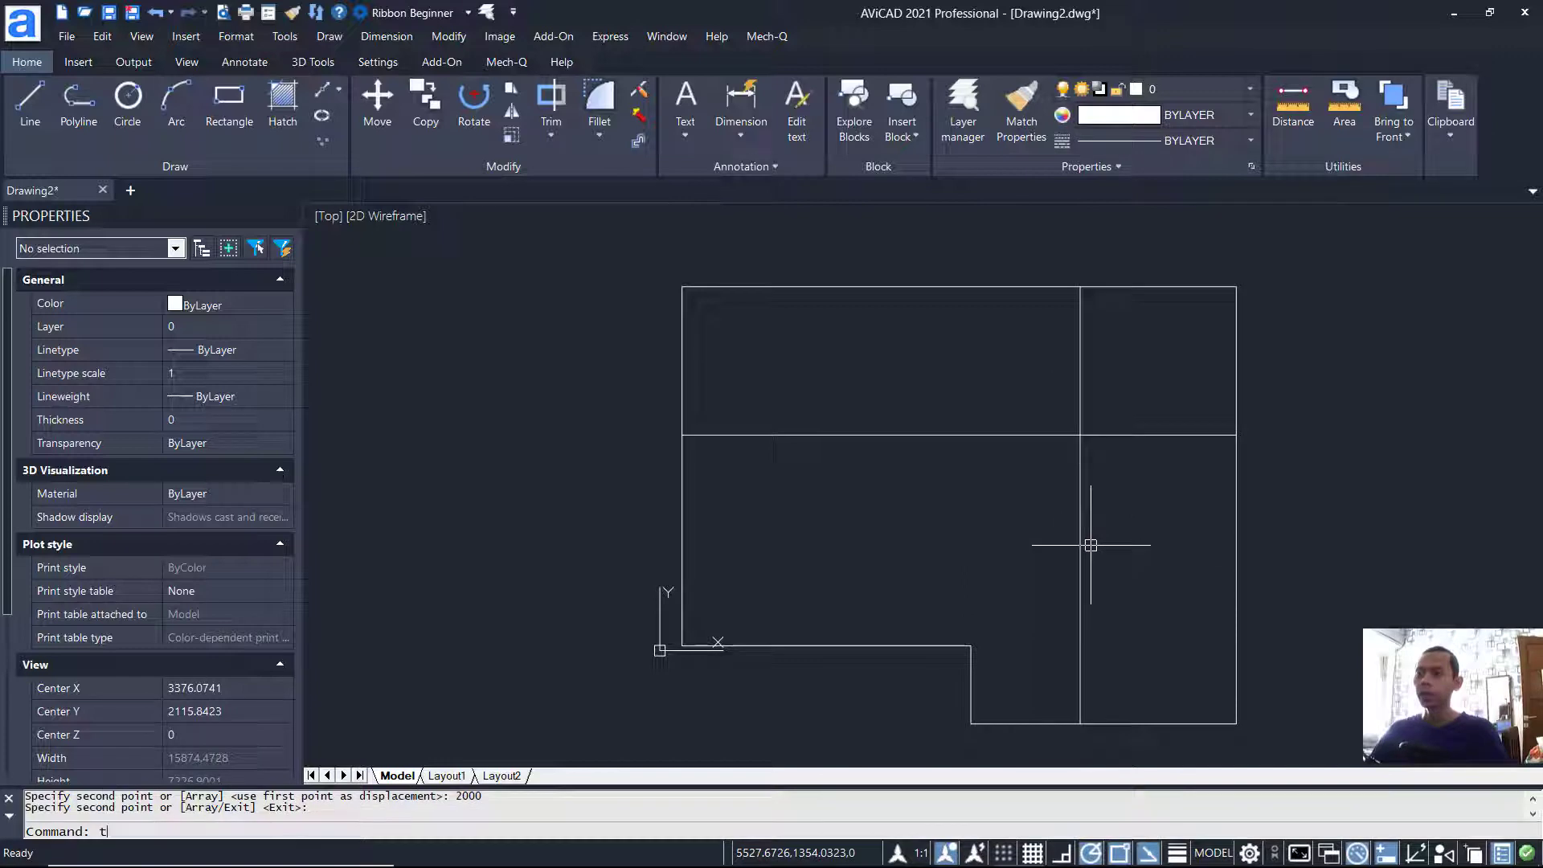
text(r)
key(Return)
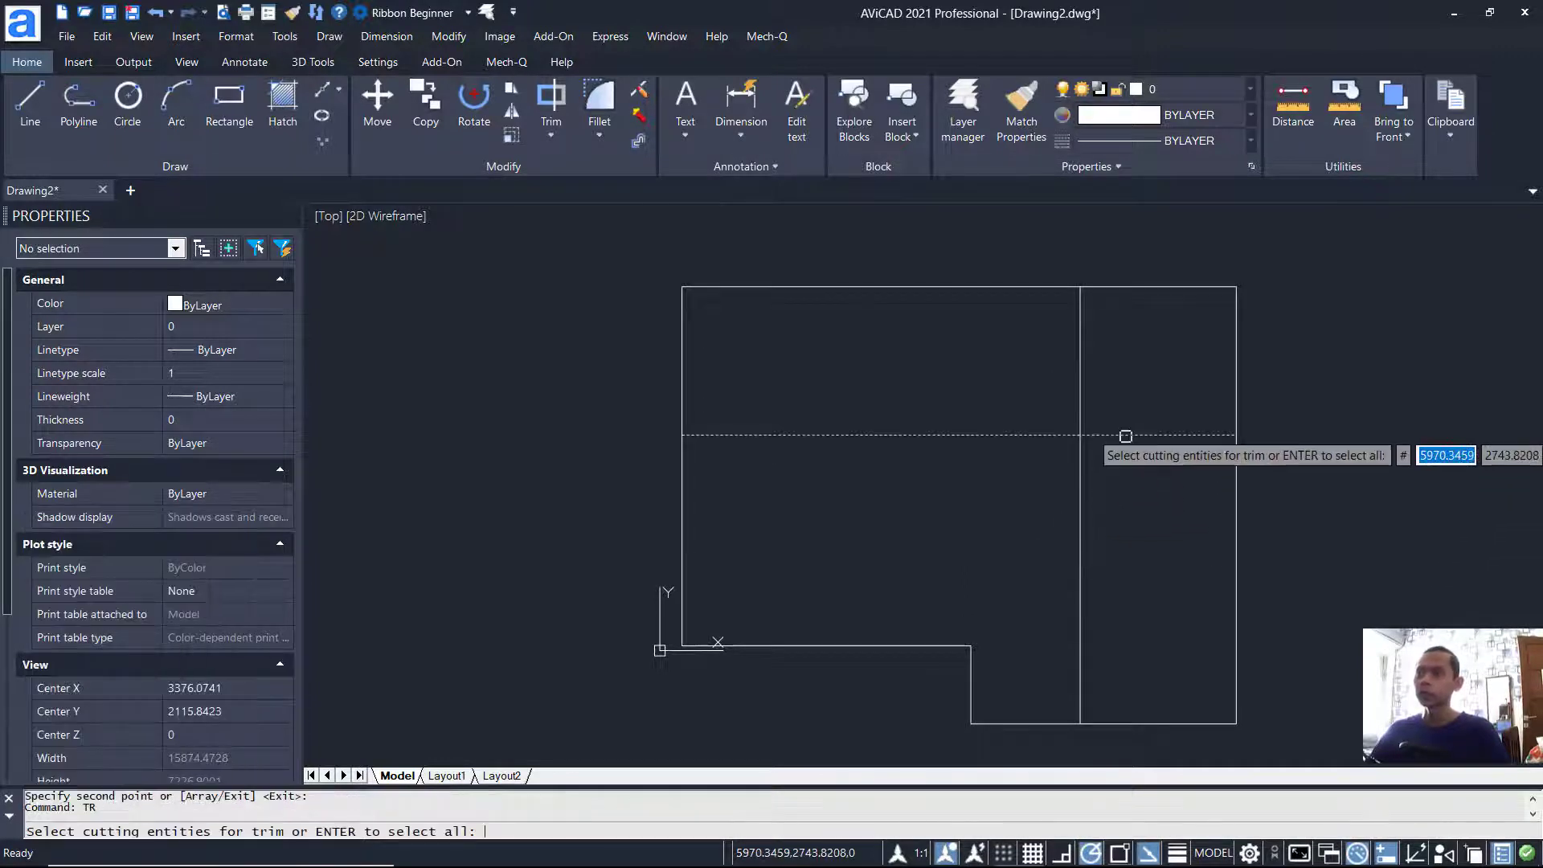
click(1121, 436)
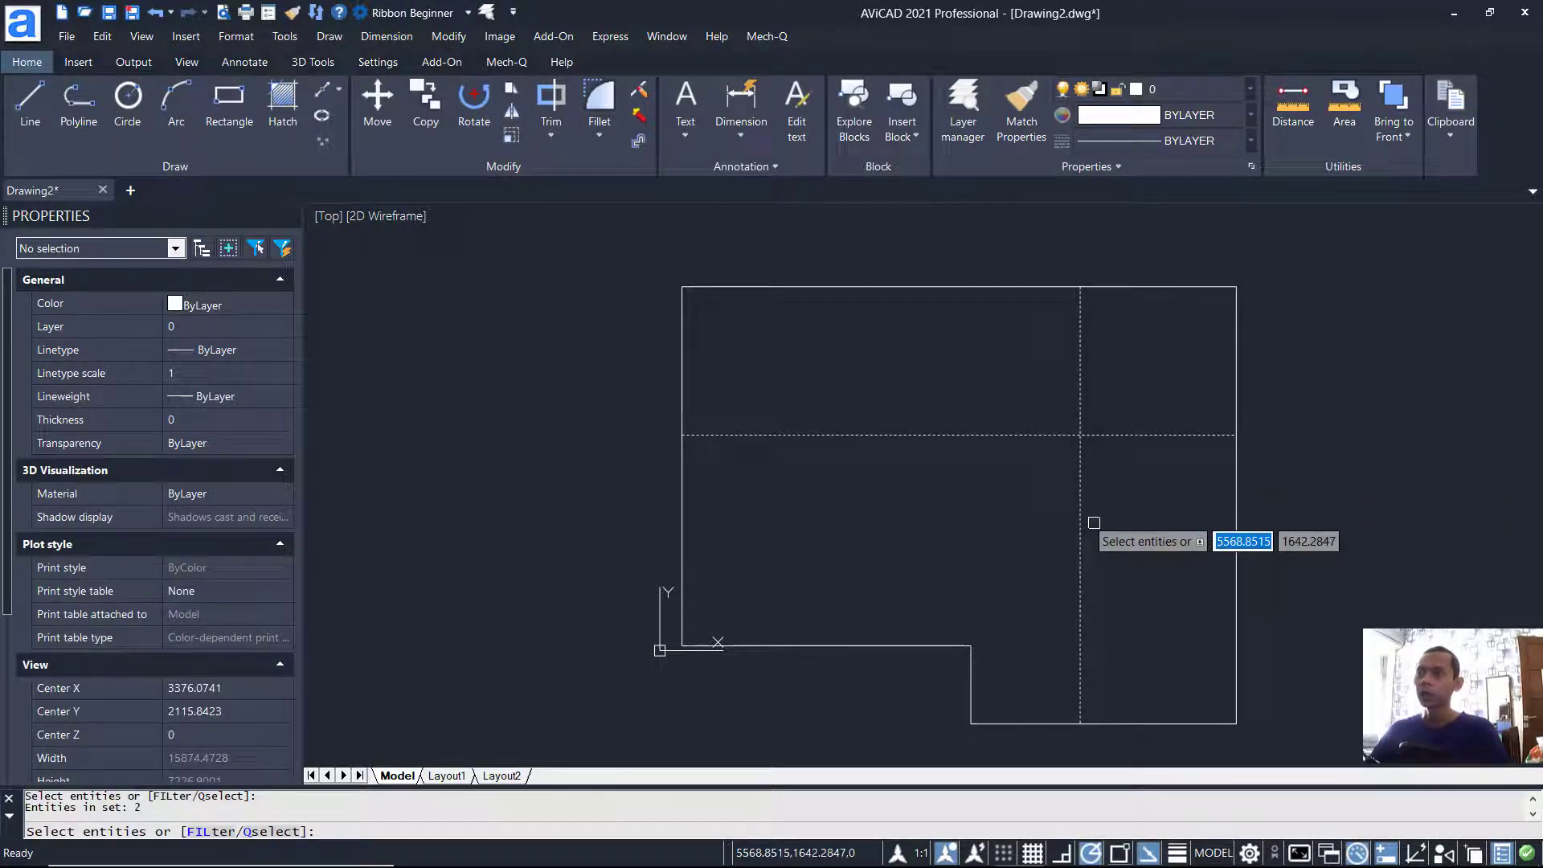
key(Escape)
Step: Trim the copied vertical line below the inner horizontal line
key(Return)
click(1122, 436)
key(Return)
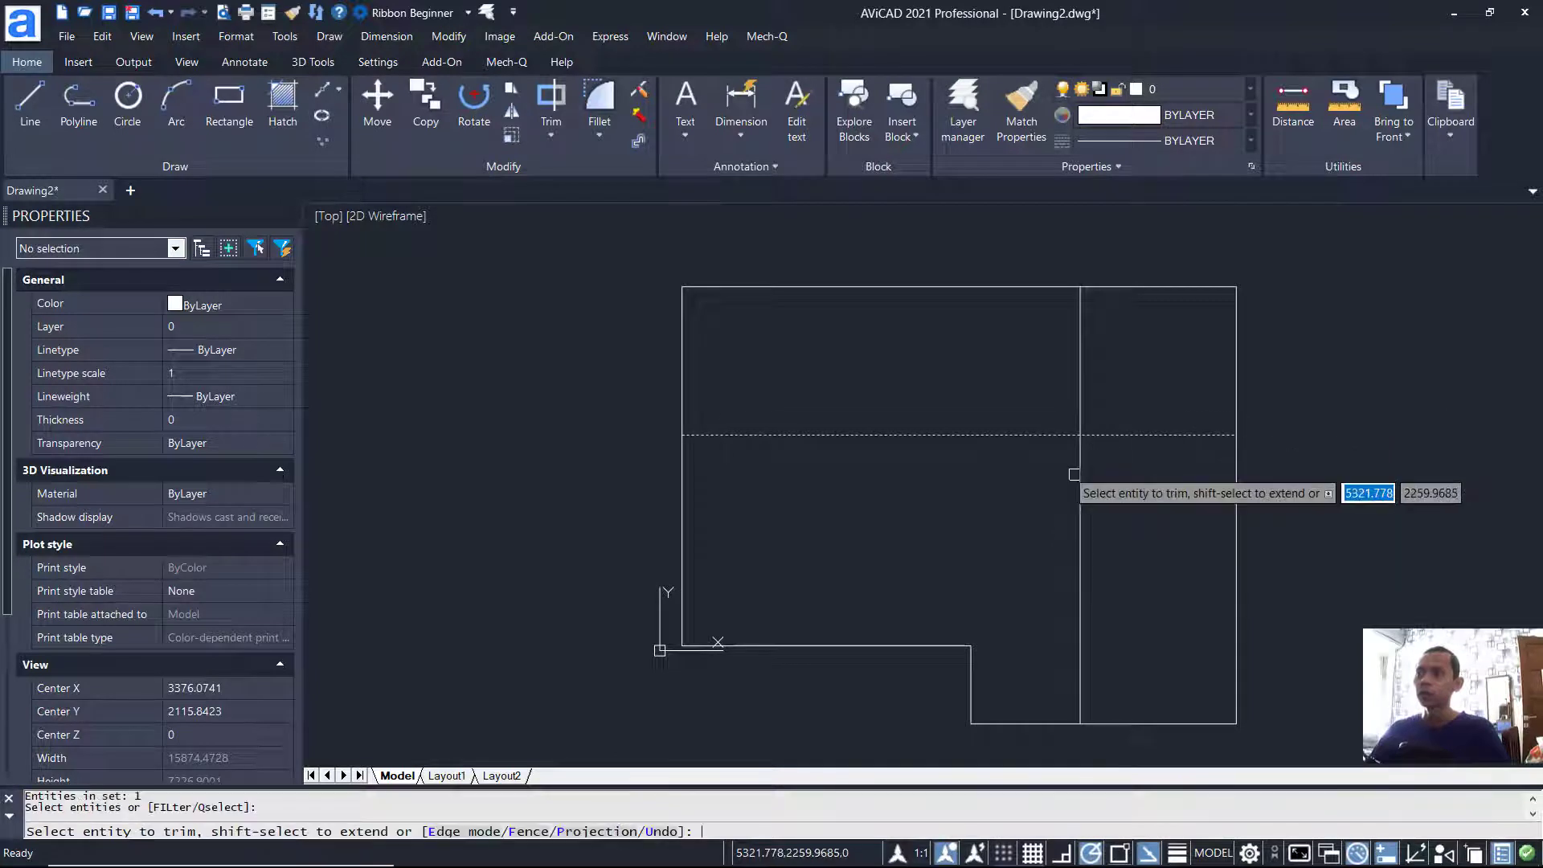
click(1080, 479)
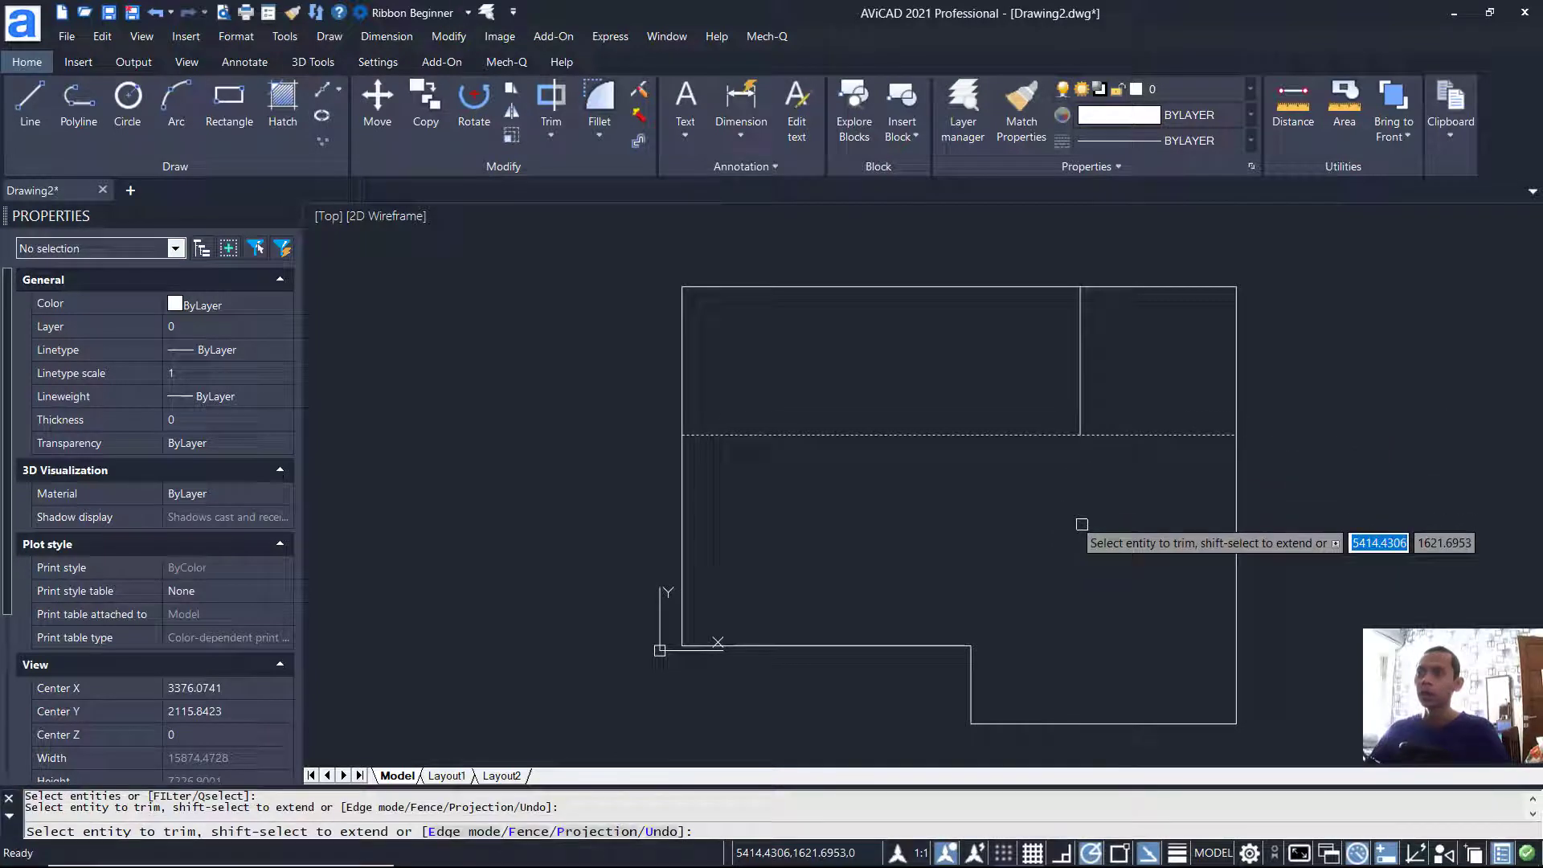
key(Return)
Step: Trim the inner horizontal line to the left of the inner vertical line to leave a small upper-right room
key(Return)
click(1083, 400)
key(Return)
click(1019, 435)
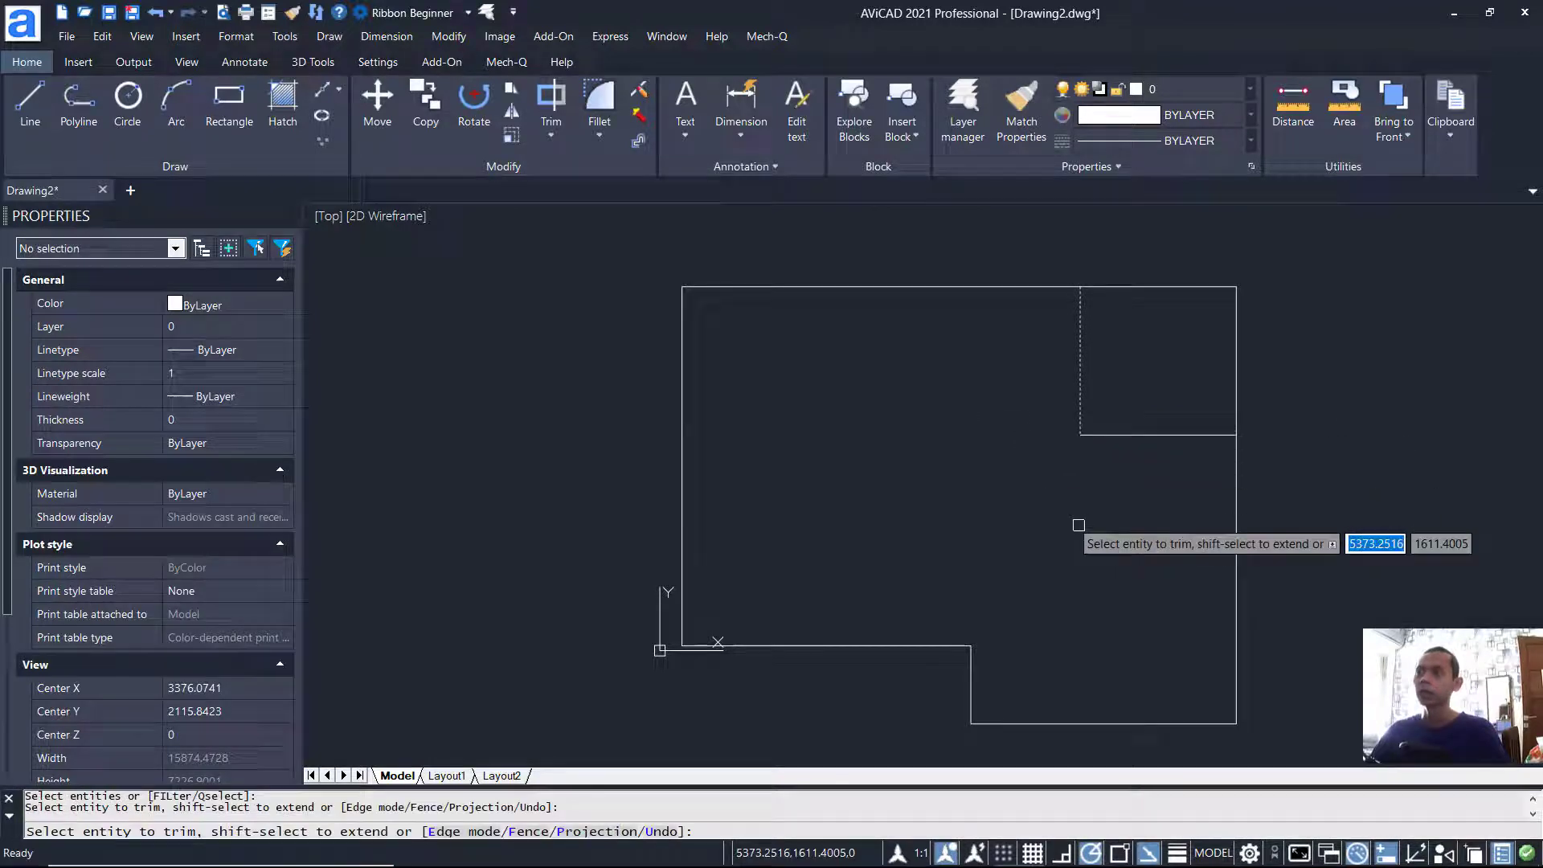
key(Escape)
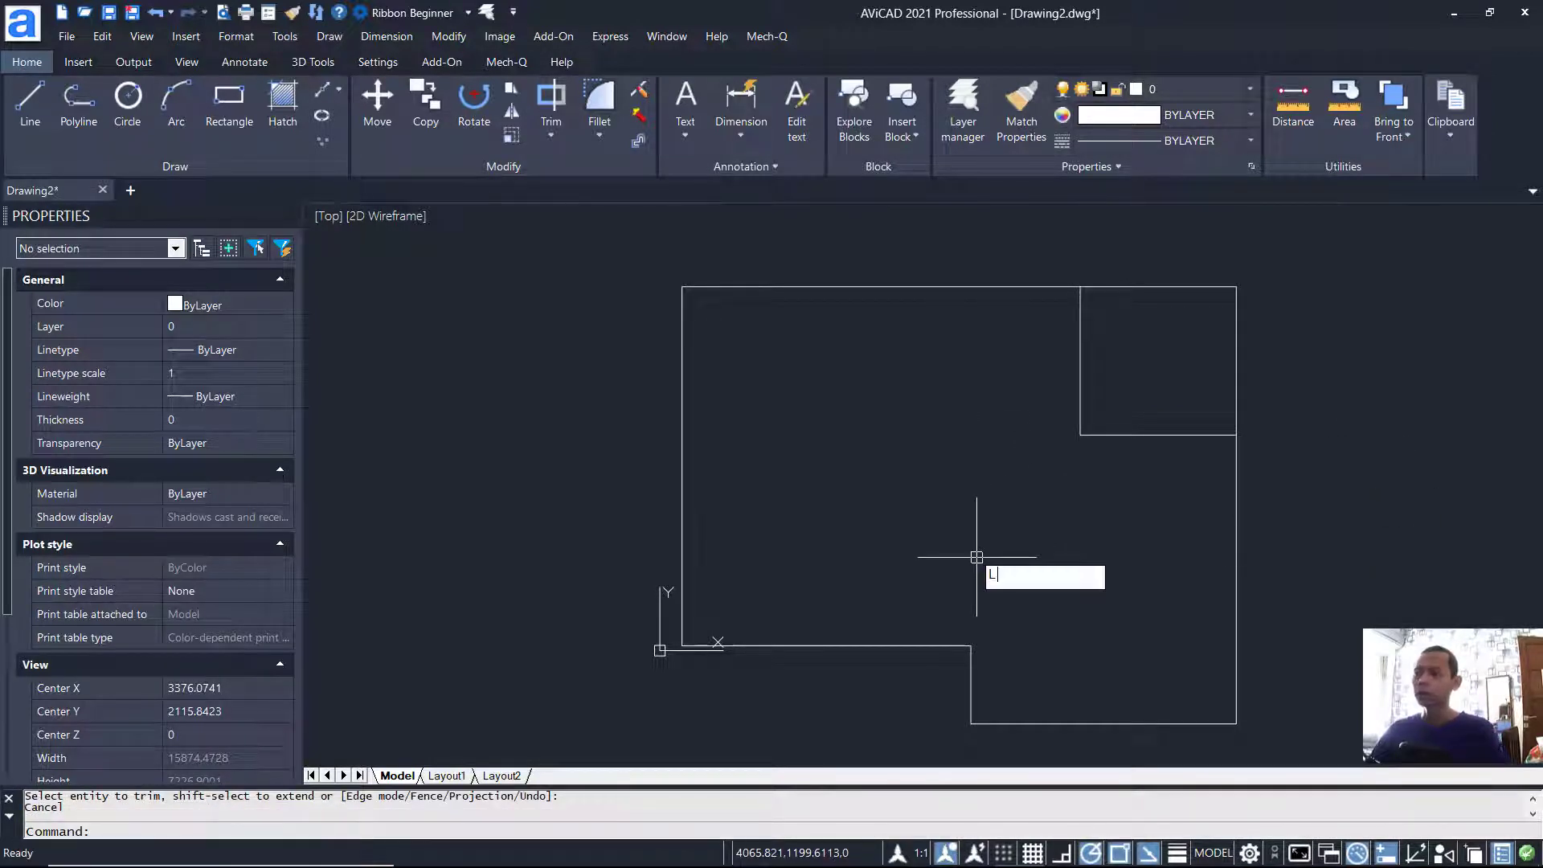
Step: Draw a line from the outline's inner corner up to the inner horizontal wall's level, and 700 to the left
key(Return)
click(971, 645)
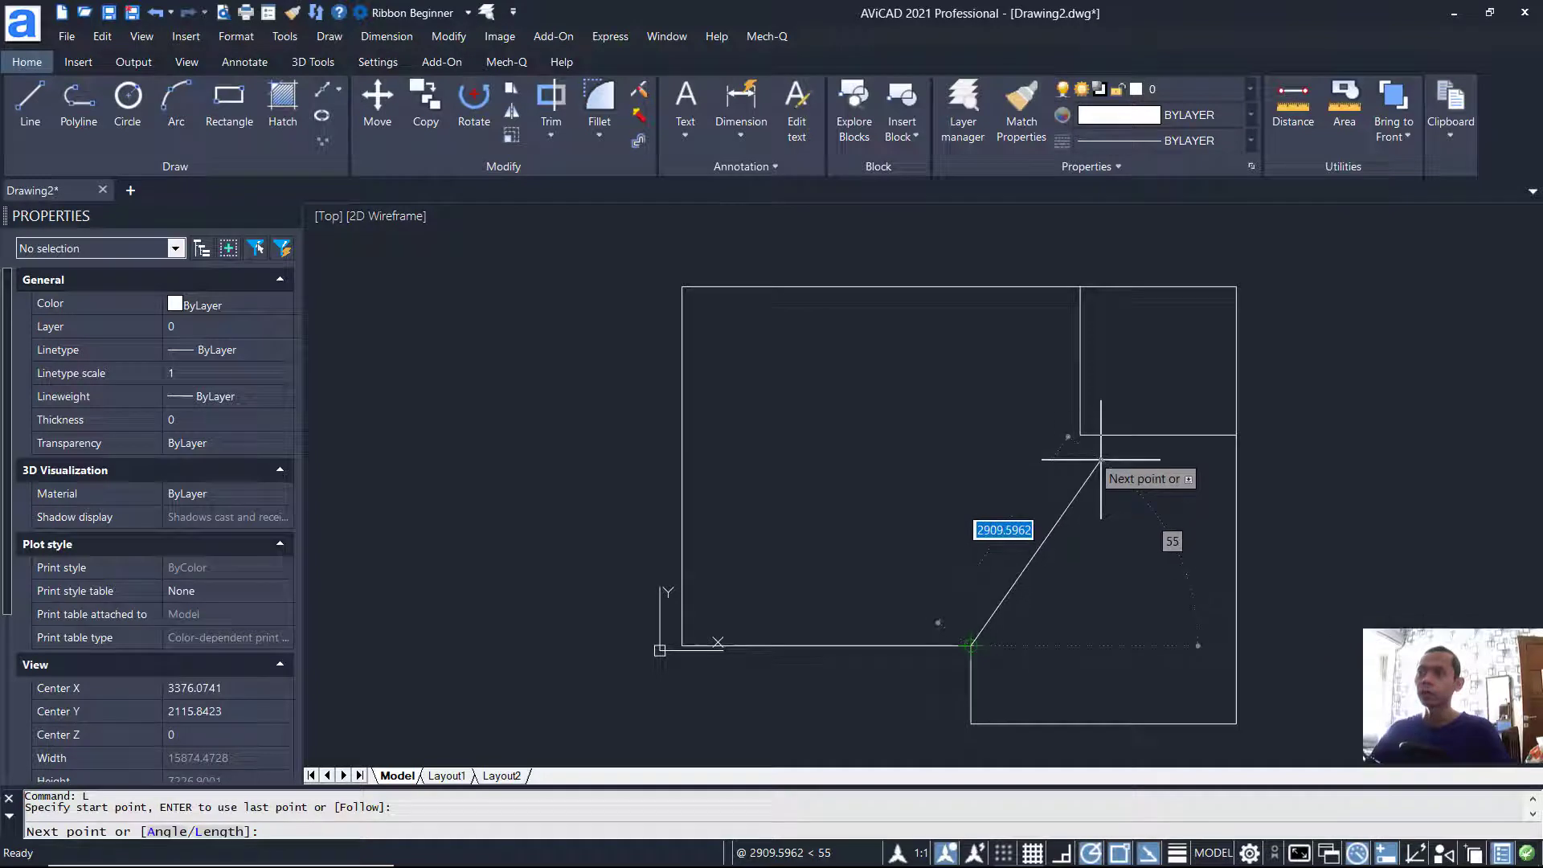
click(971, 435)
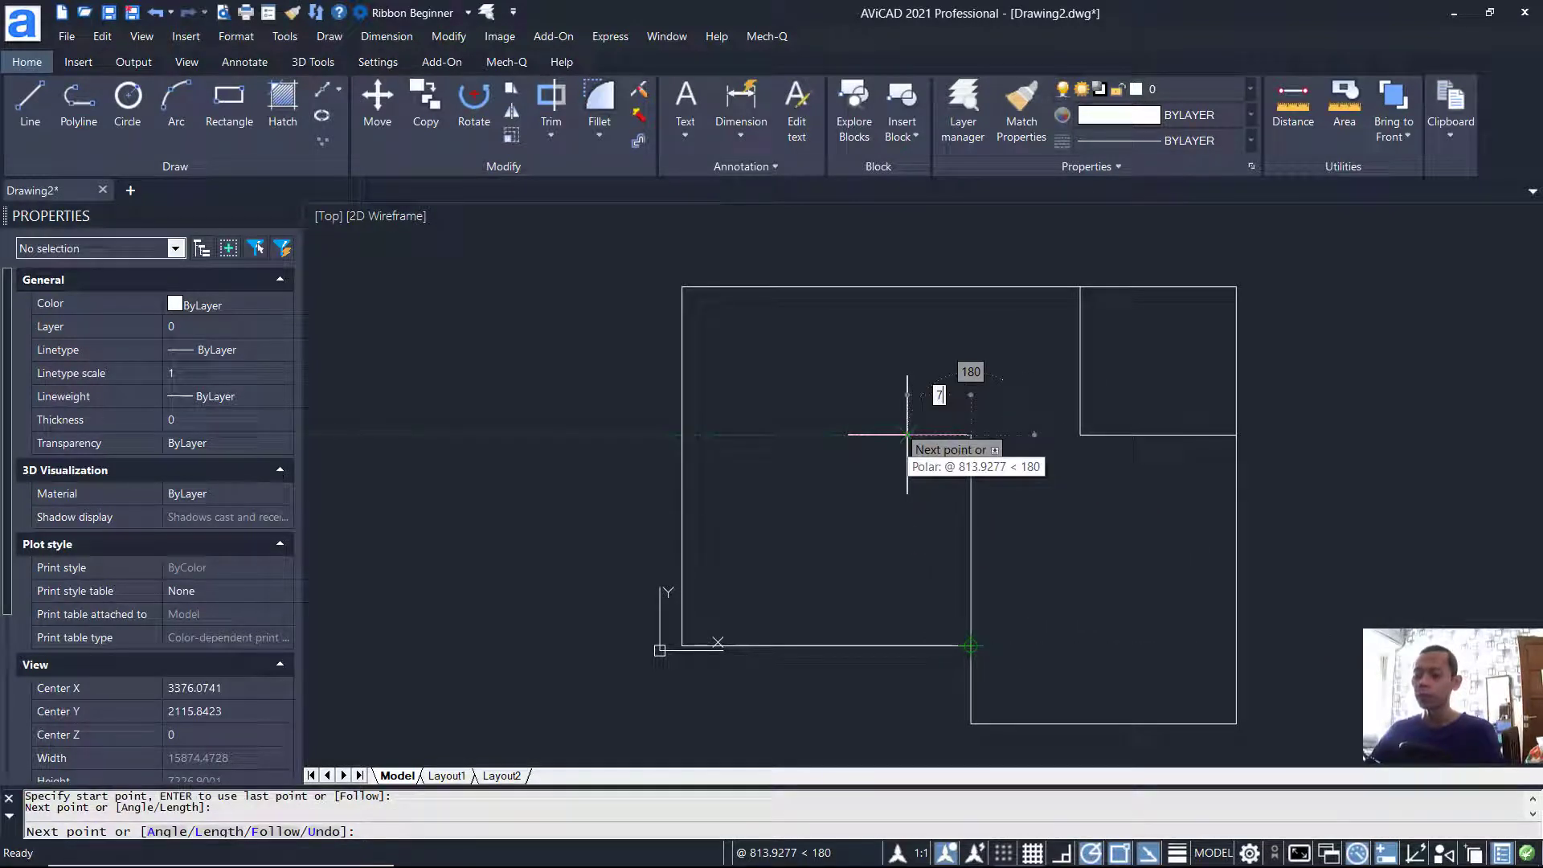
key(Return)
key(Escape)
Step: Extend the short horizontal stub to the right until it meets the upper-right room's corner
key(ctrl+y)
text(TR)
key(Return)
key(Return)
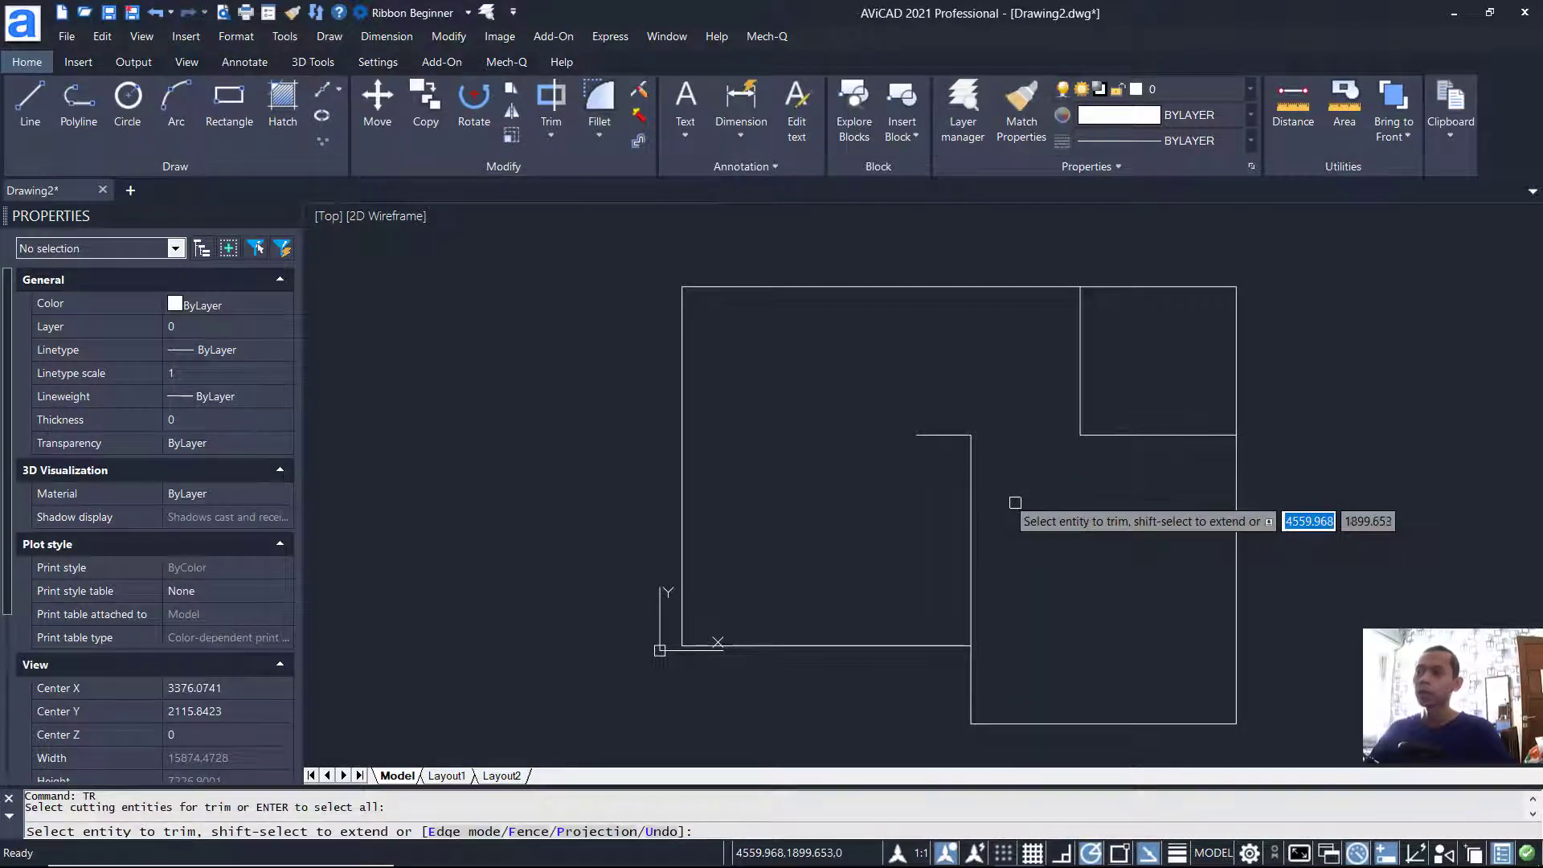
shift+click(958, 434)
key(Escape)
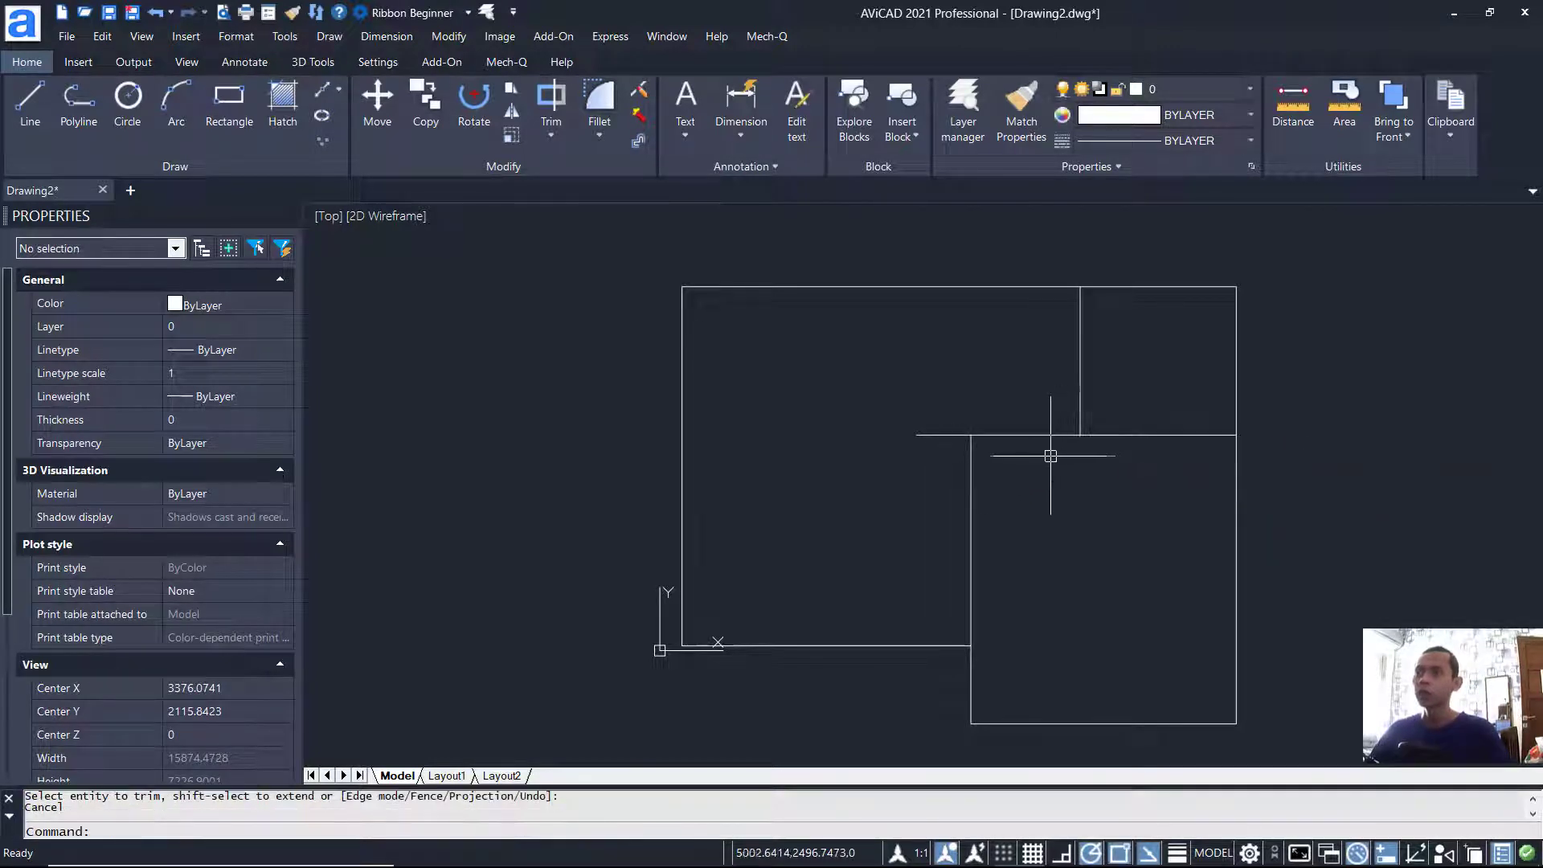
Step: Join the extended stub and the upper-right room's lower wall into a single horizontal line
text(JO)
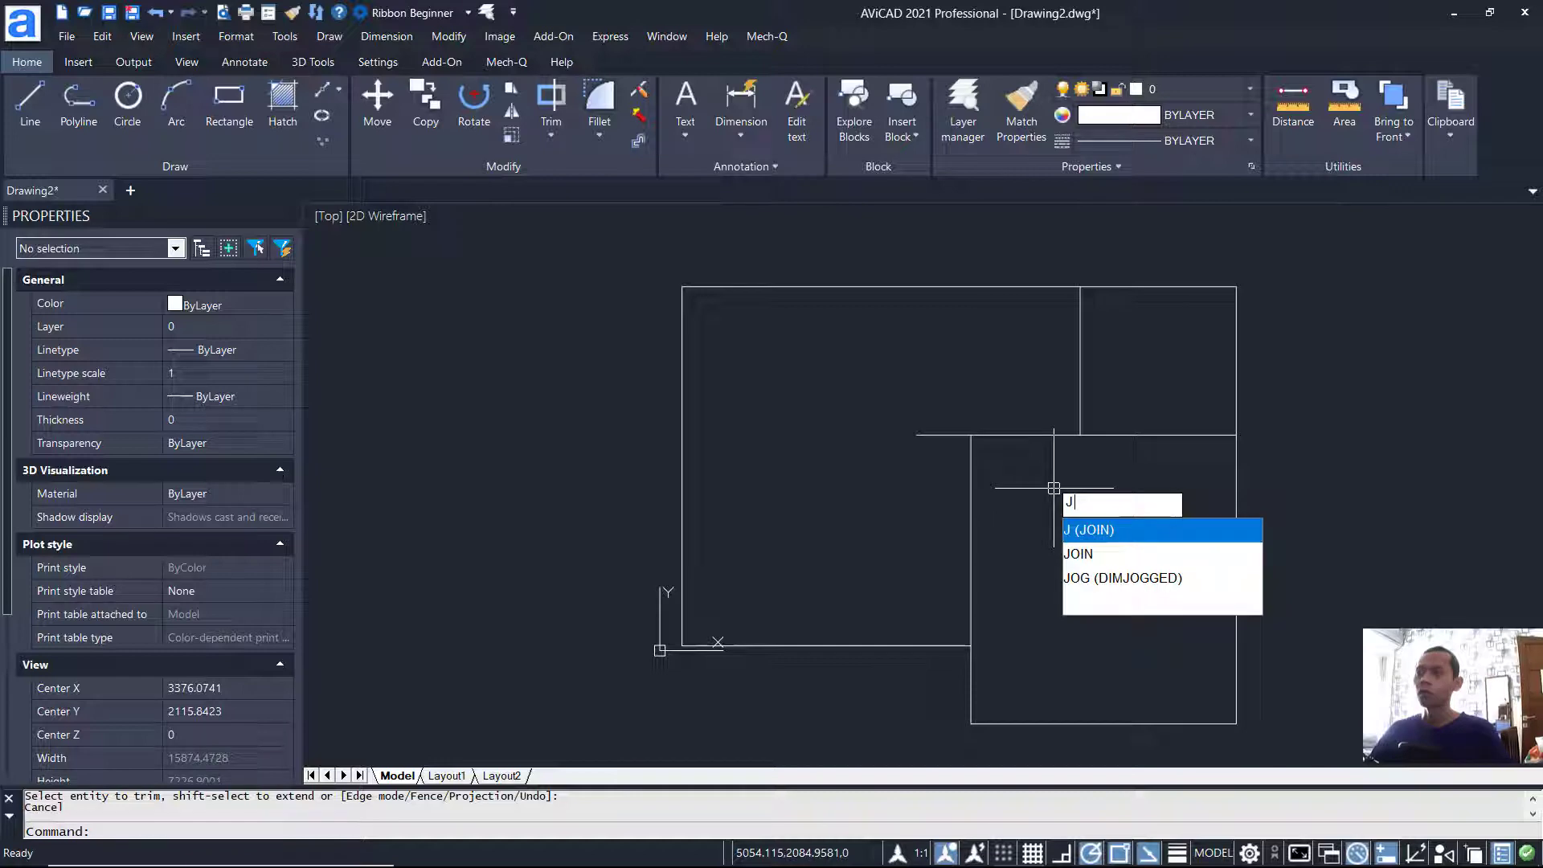
key(Return)
click(1118, 419)
click(1153, 444)
click(1021, 444)
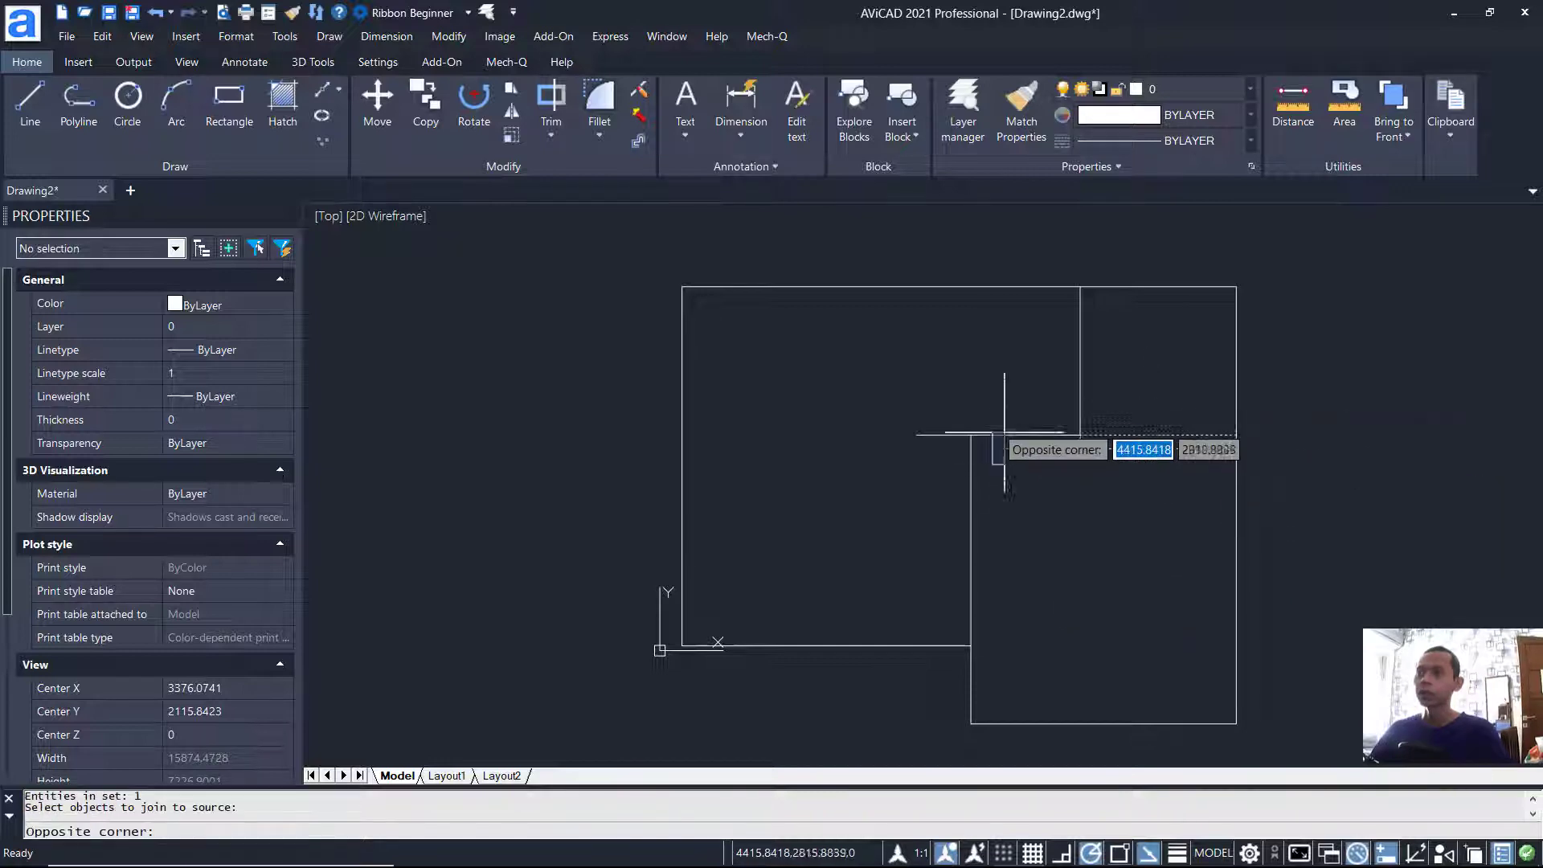
click(975, 391)
key(Return)
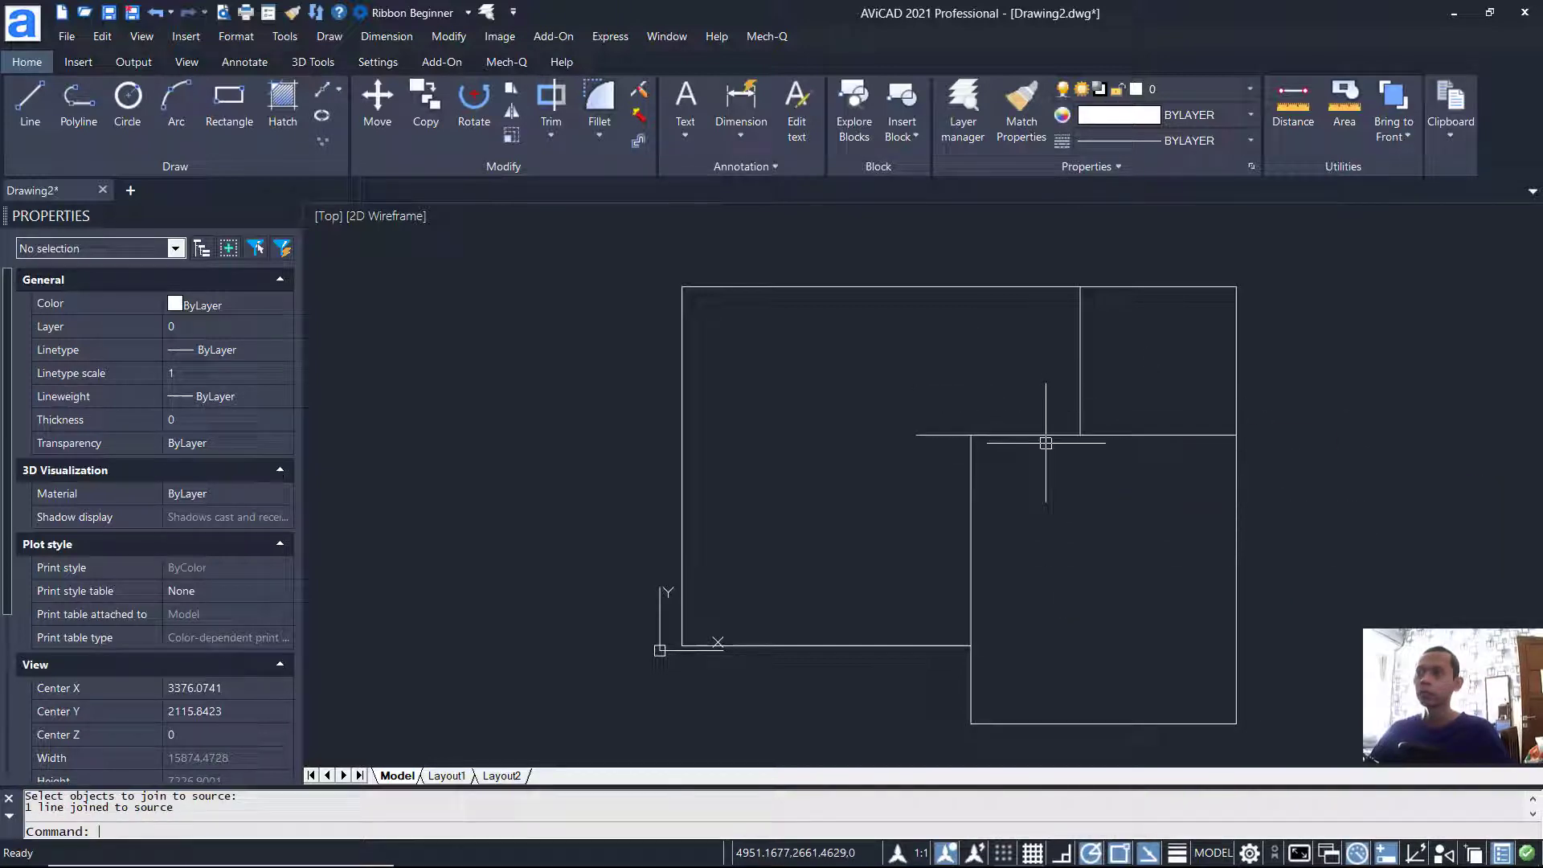
click(1049, 433)
key(Escape)
middle_drag(1041, 591, 1044, 573)
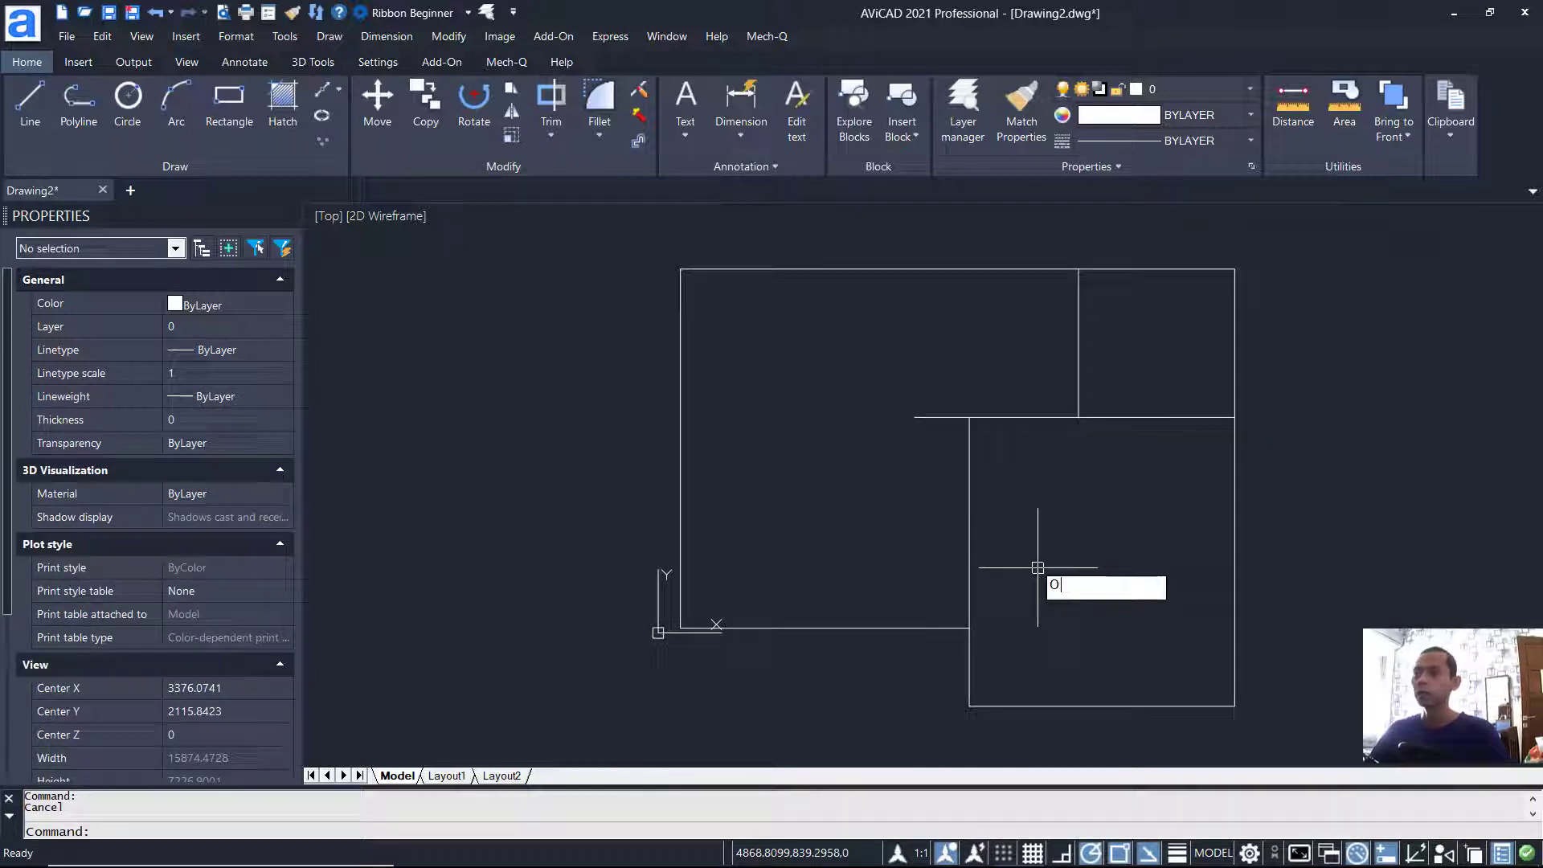
key(Return)
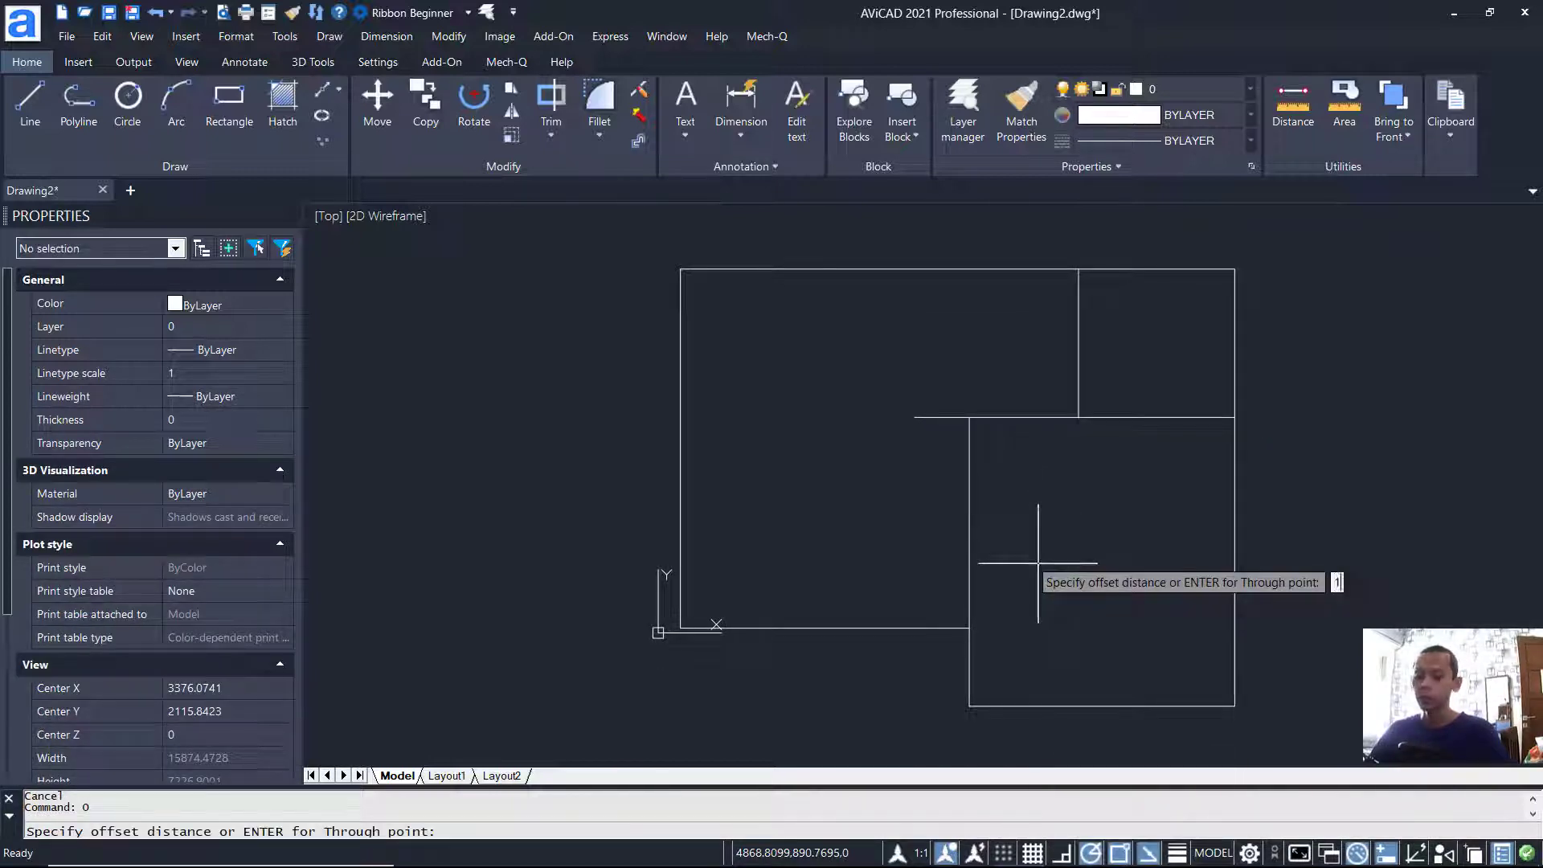
text(150)
key(Return)
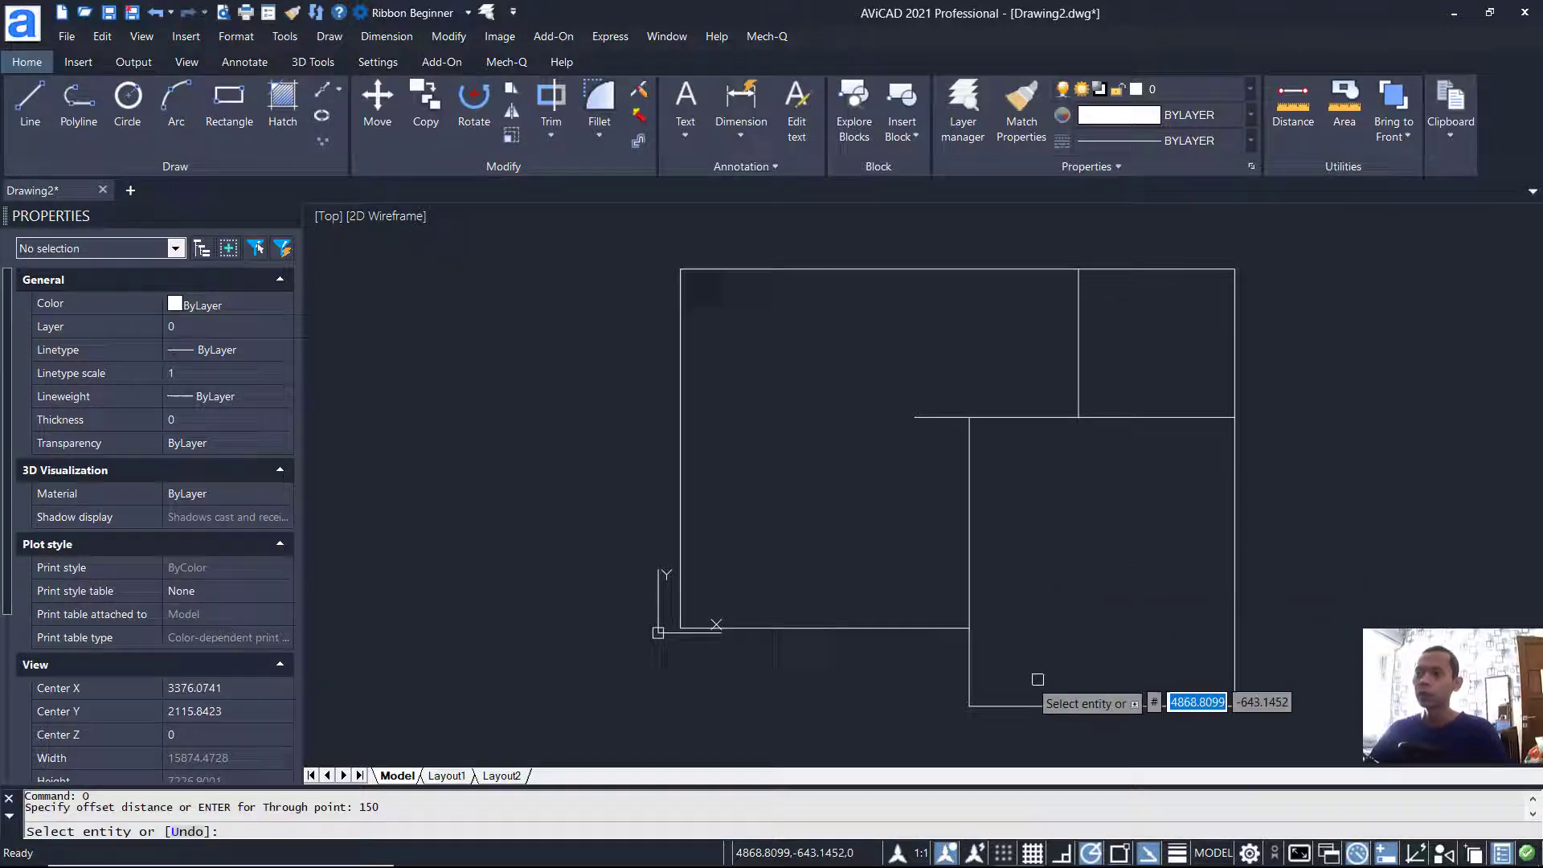
click(1038, 707)
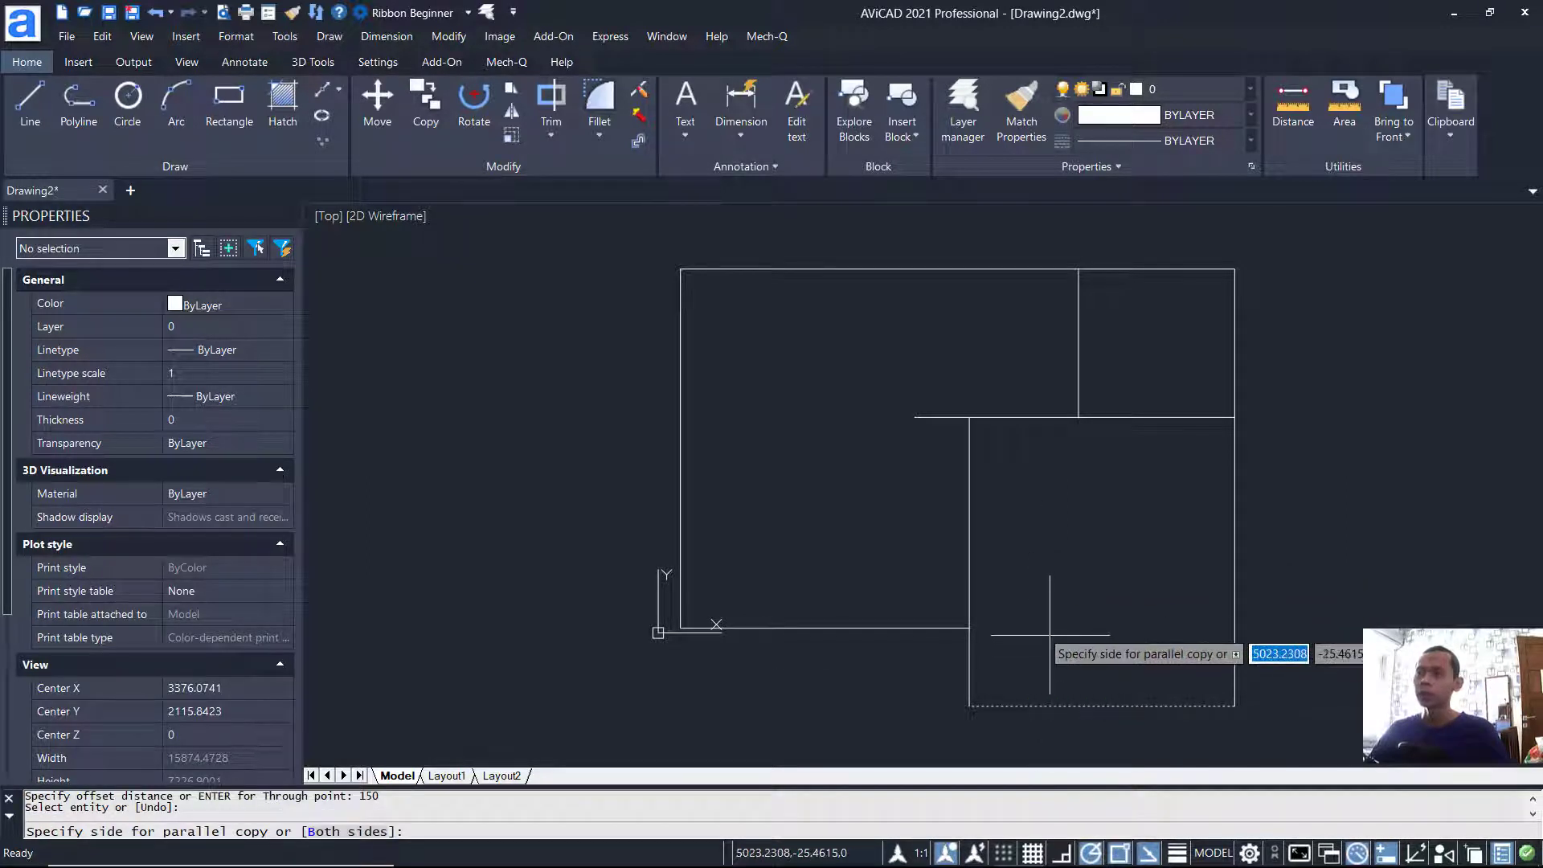
key(Escape)
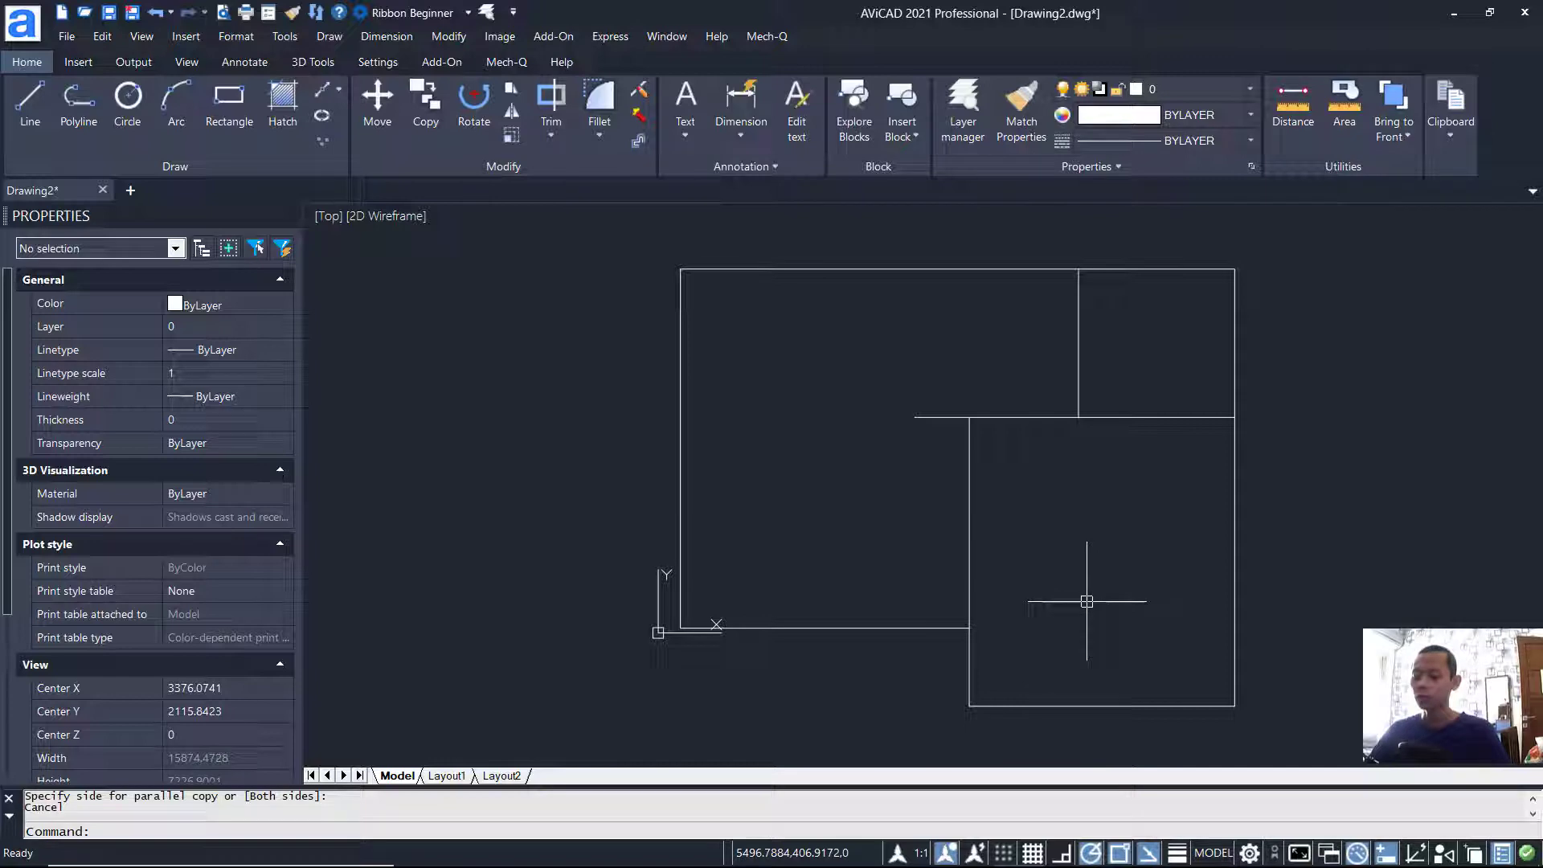
Step: Join the six outer outline lines into a single polyline, leaving the inner partition lines separate
key(Return)
click(1278, 716)
click(950, 699)
click(1103, 688)
click(826, 578)
click(837, 541)
click(606, 675)
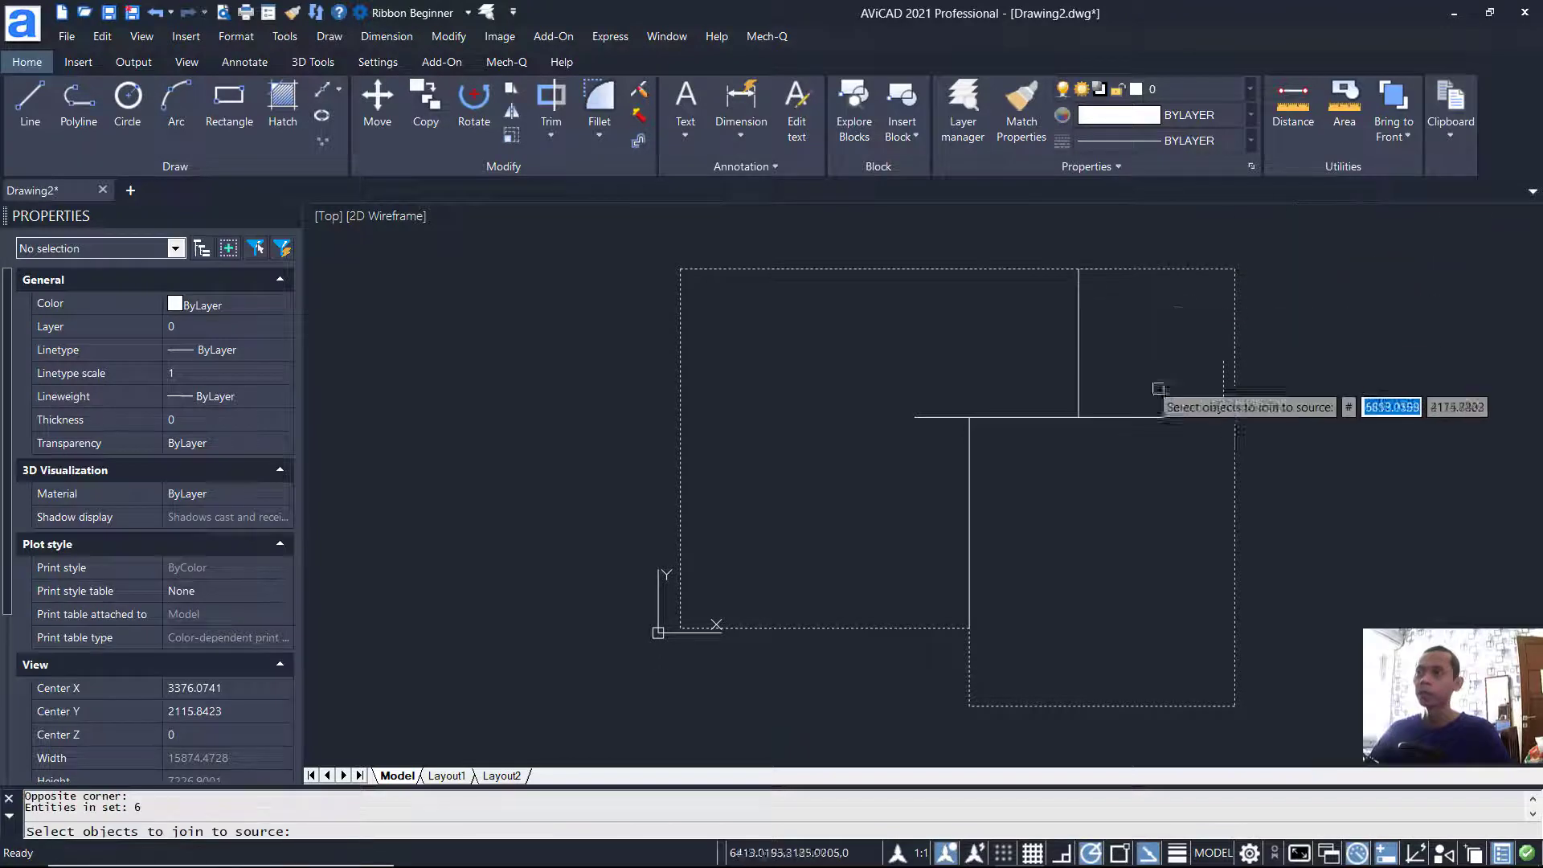
key(Return)
Step: Offset the joined outer outline 150 inward to form the outer wall thickness
text(o)
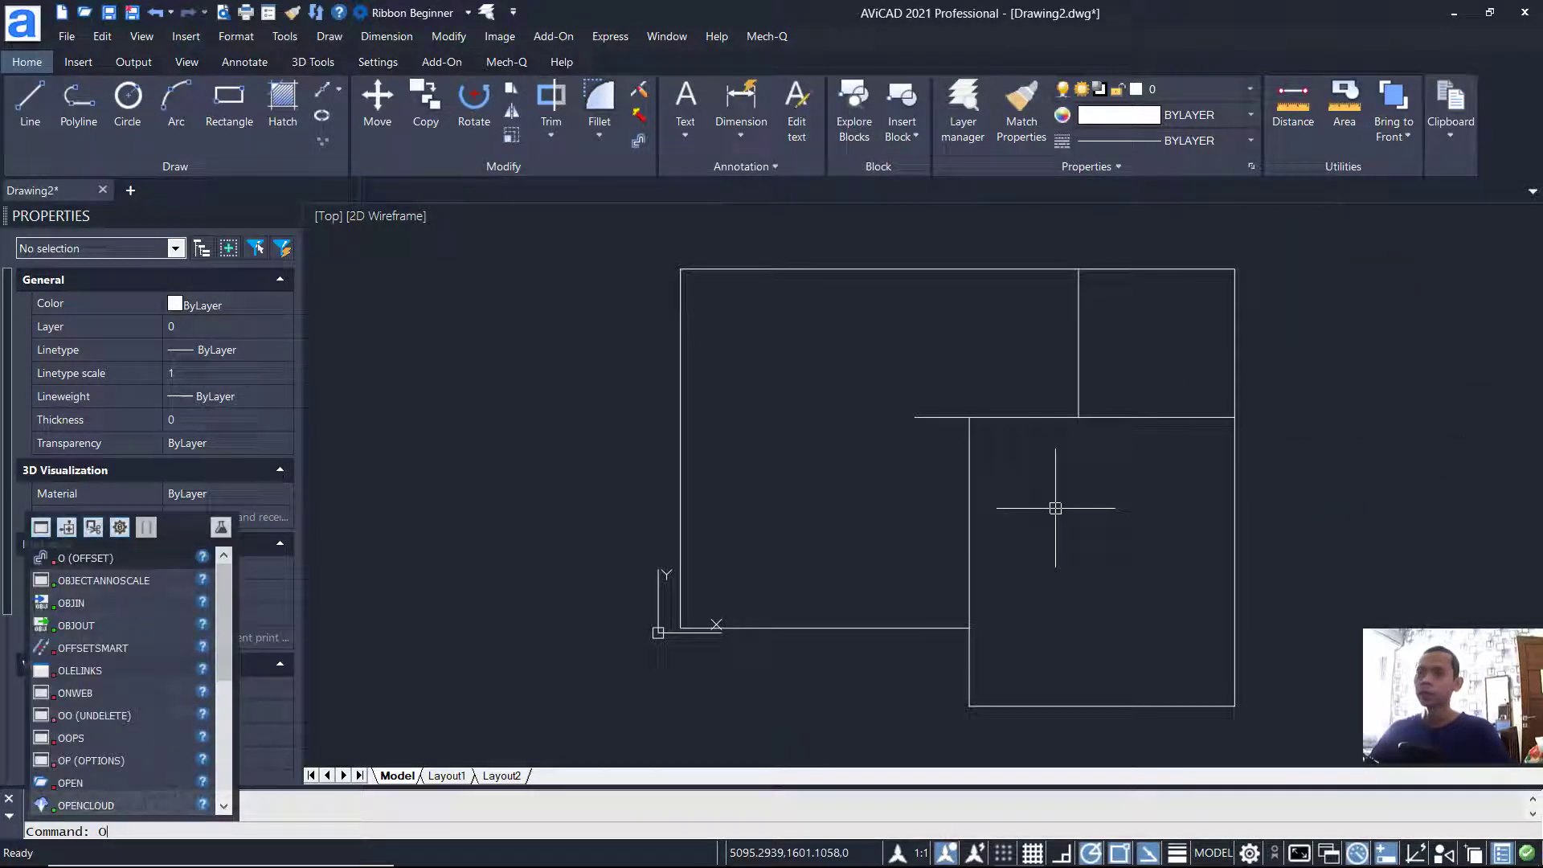
key(Return)
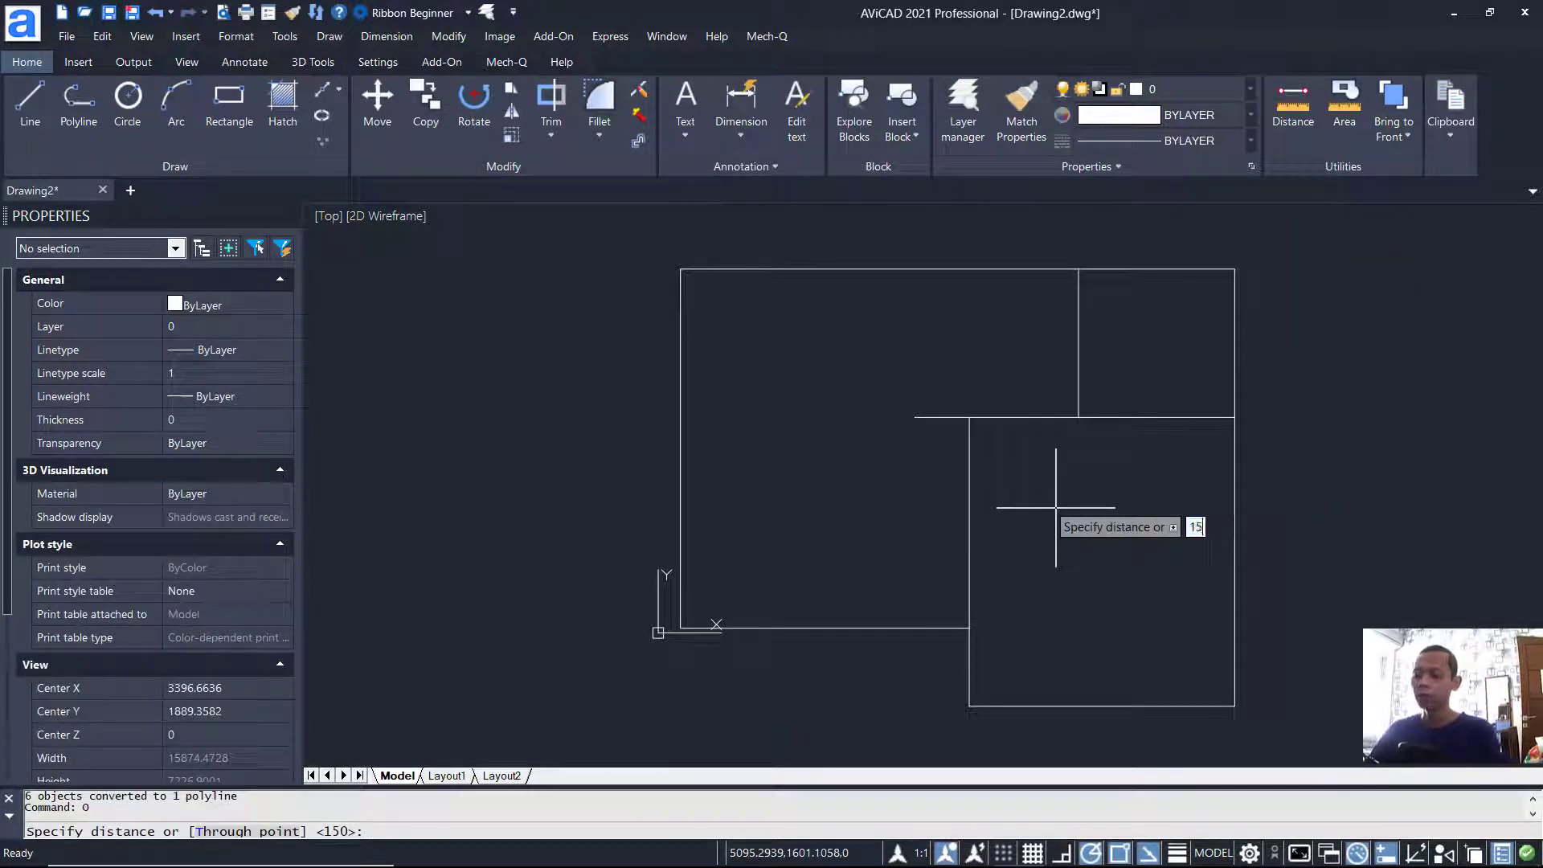
text(150)
key(Return)
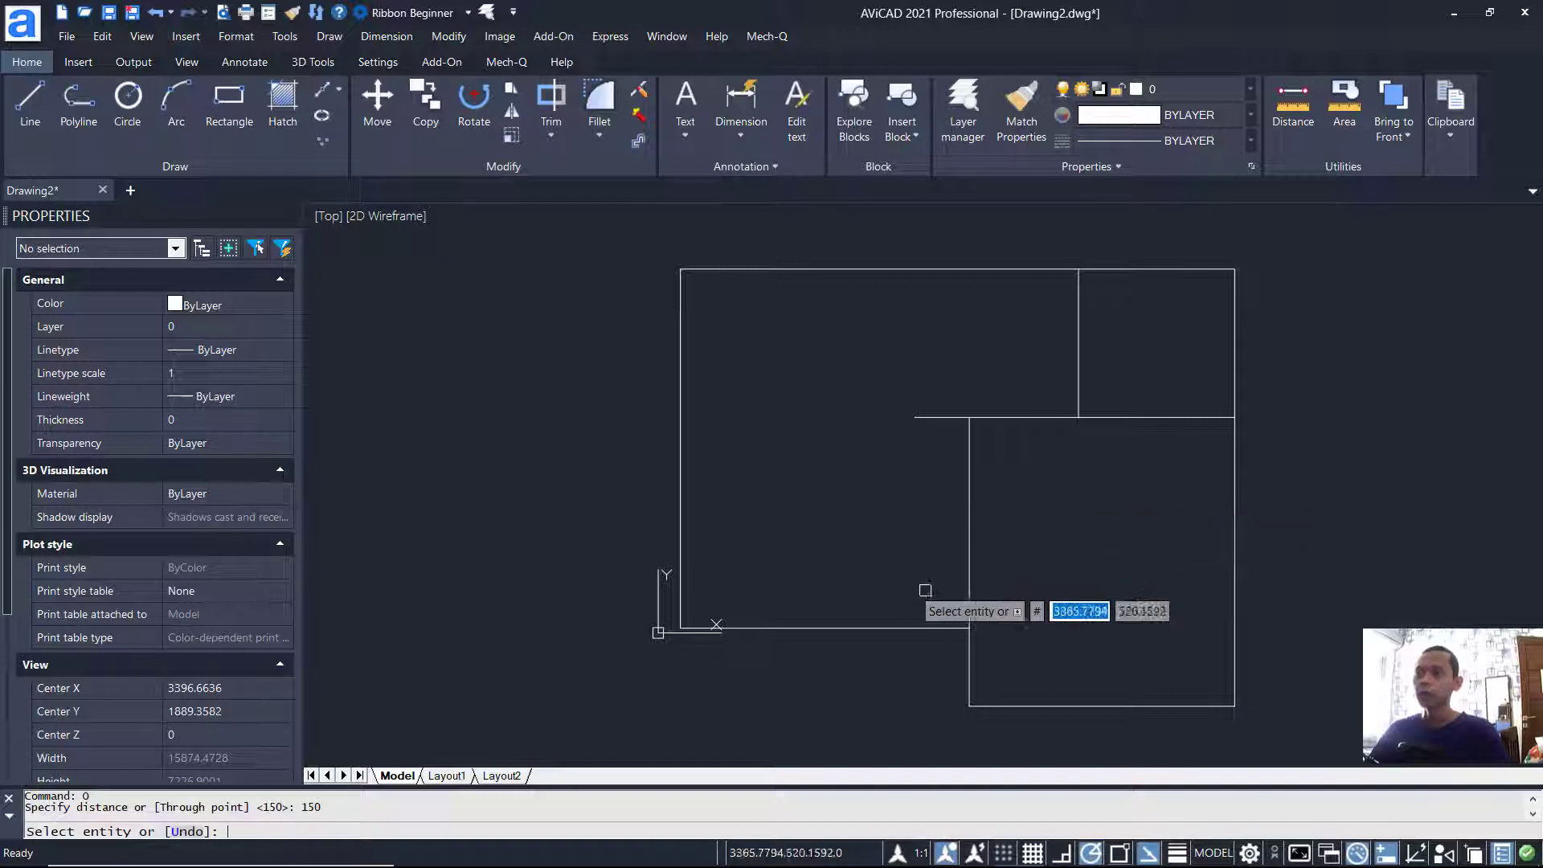
click(898, 627)
click(940, 525)
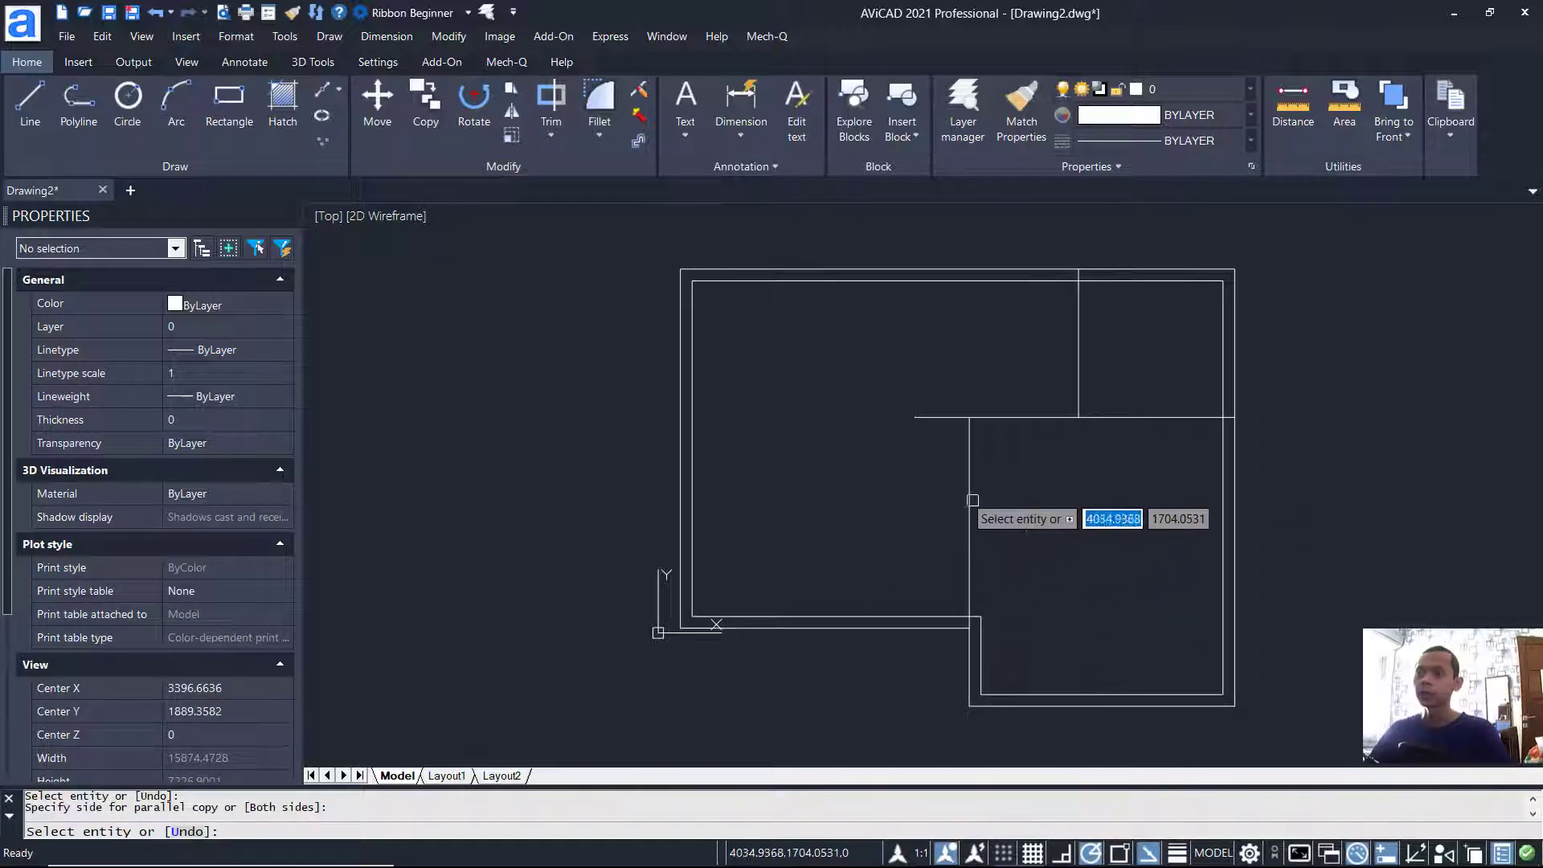
Step: Offset the lower inner vertical partition line 150 to its right
click(971, 499)
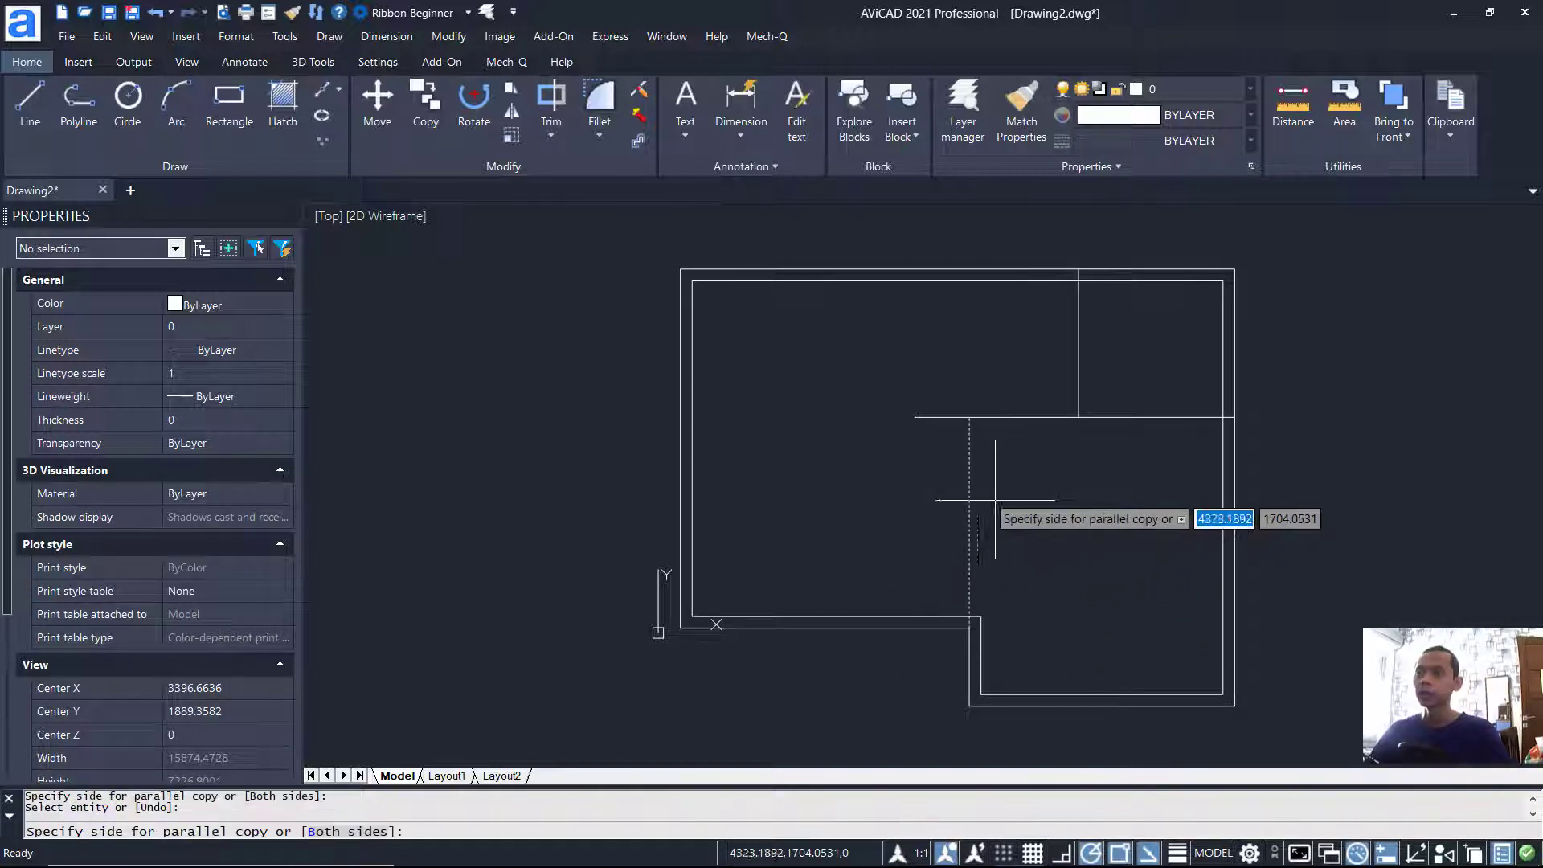
click(1049, 504)
scroll(1110, 402, up, 3)
key(Return)
Step: Offset the inner horizontal partition line 75 to both sides, above and below
key(Return)
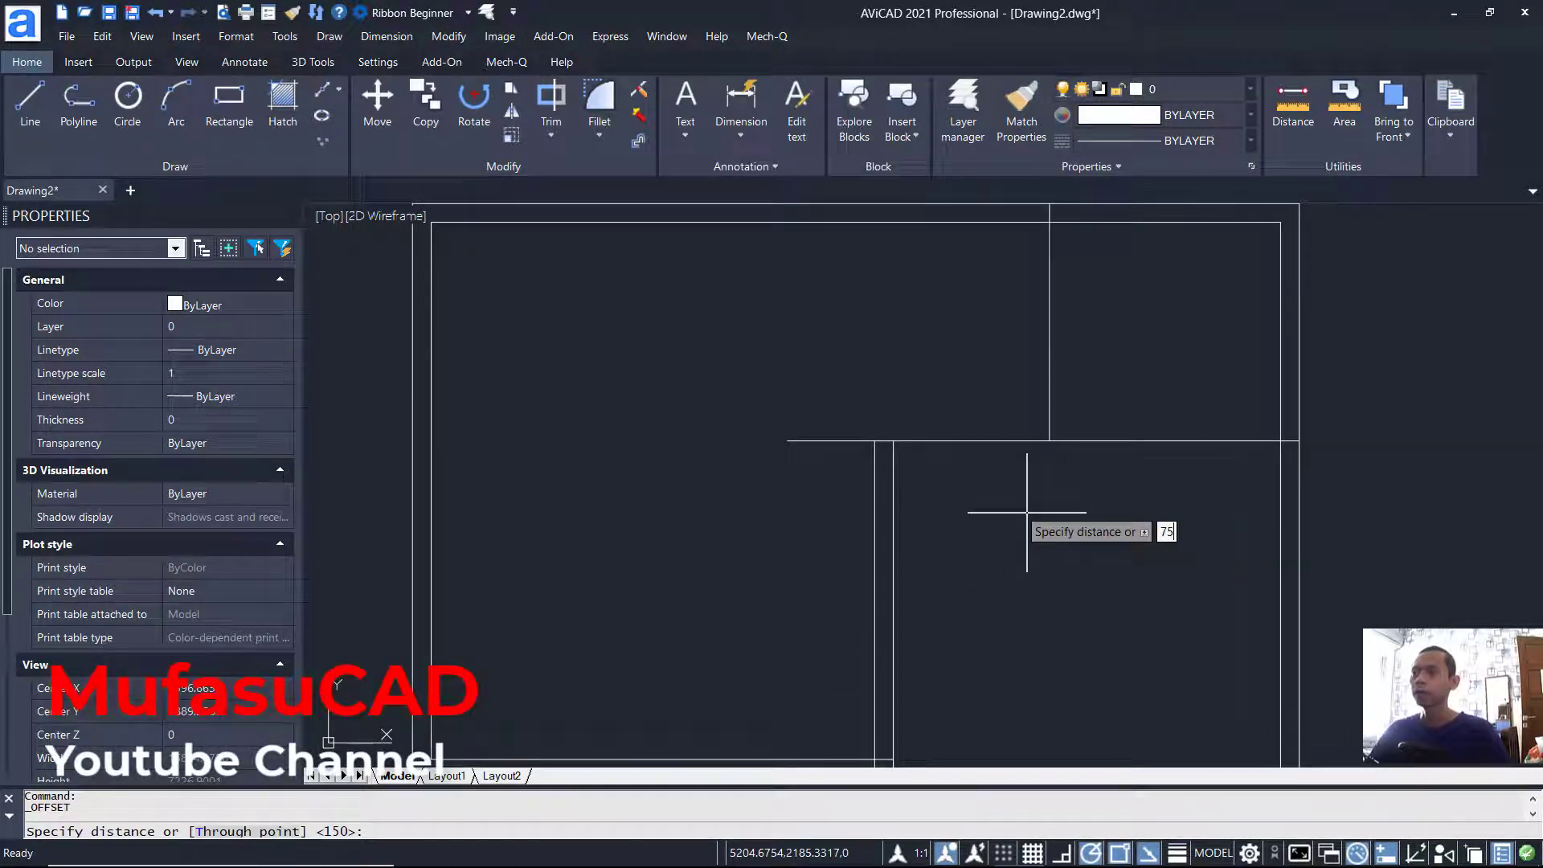
key(Return)
click(1108, 440)
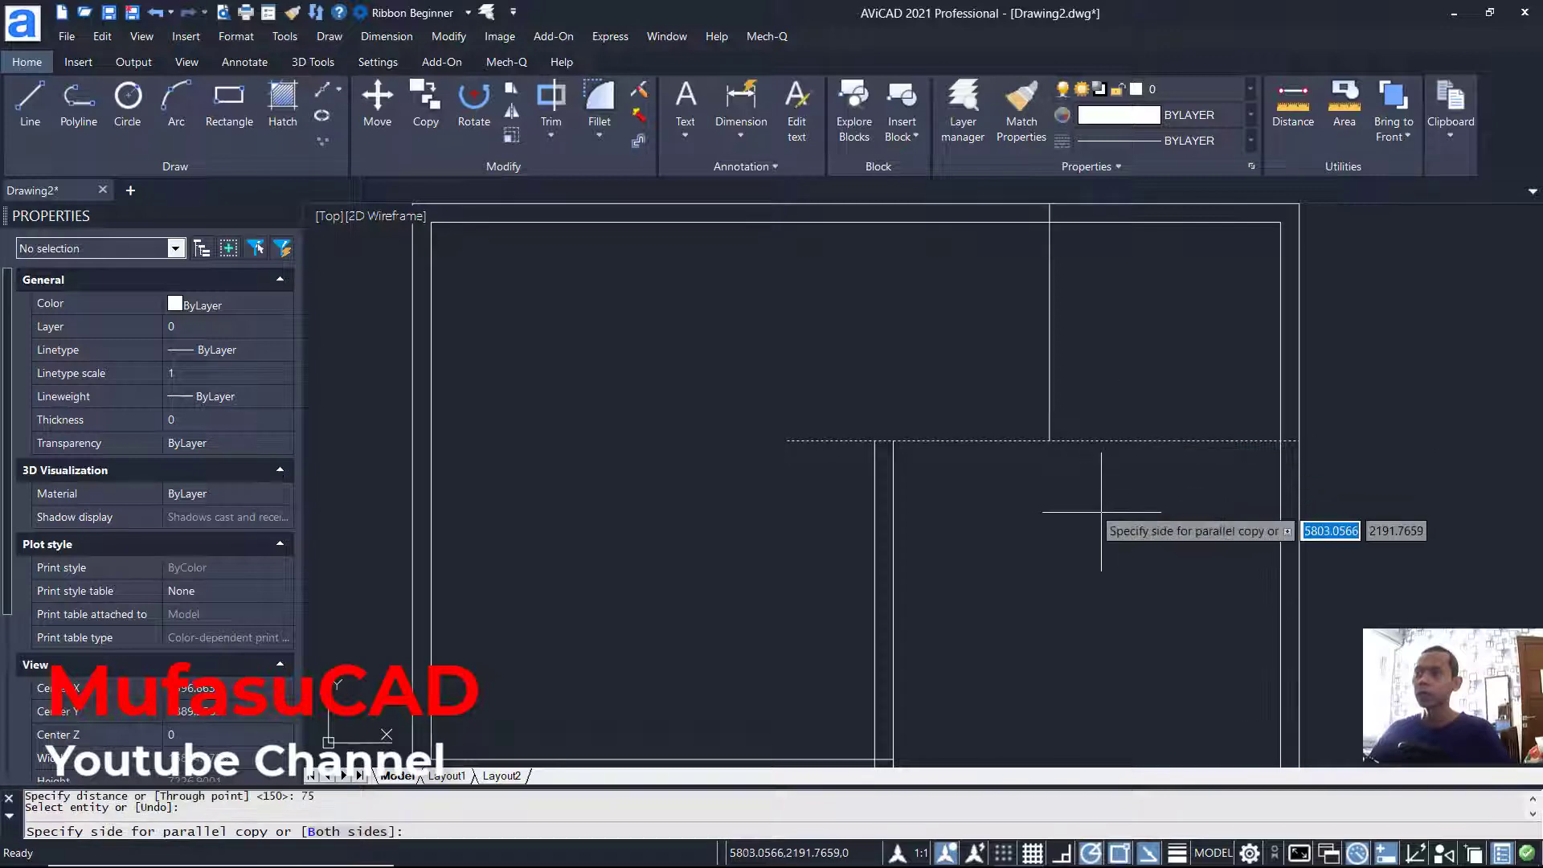
click(1119, 465)
click(1126, 441)
click(1139, 337)
Step: Offset the upper vertical partition line 75 to both sides, left and right
scroll(1058, 364, up, 2)
click(1044, 347)
click(1157, 349)
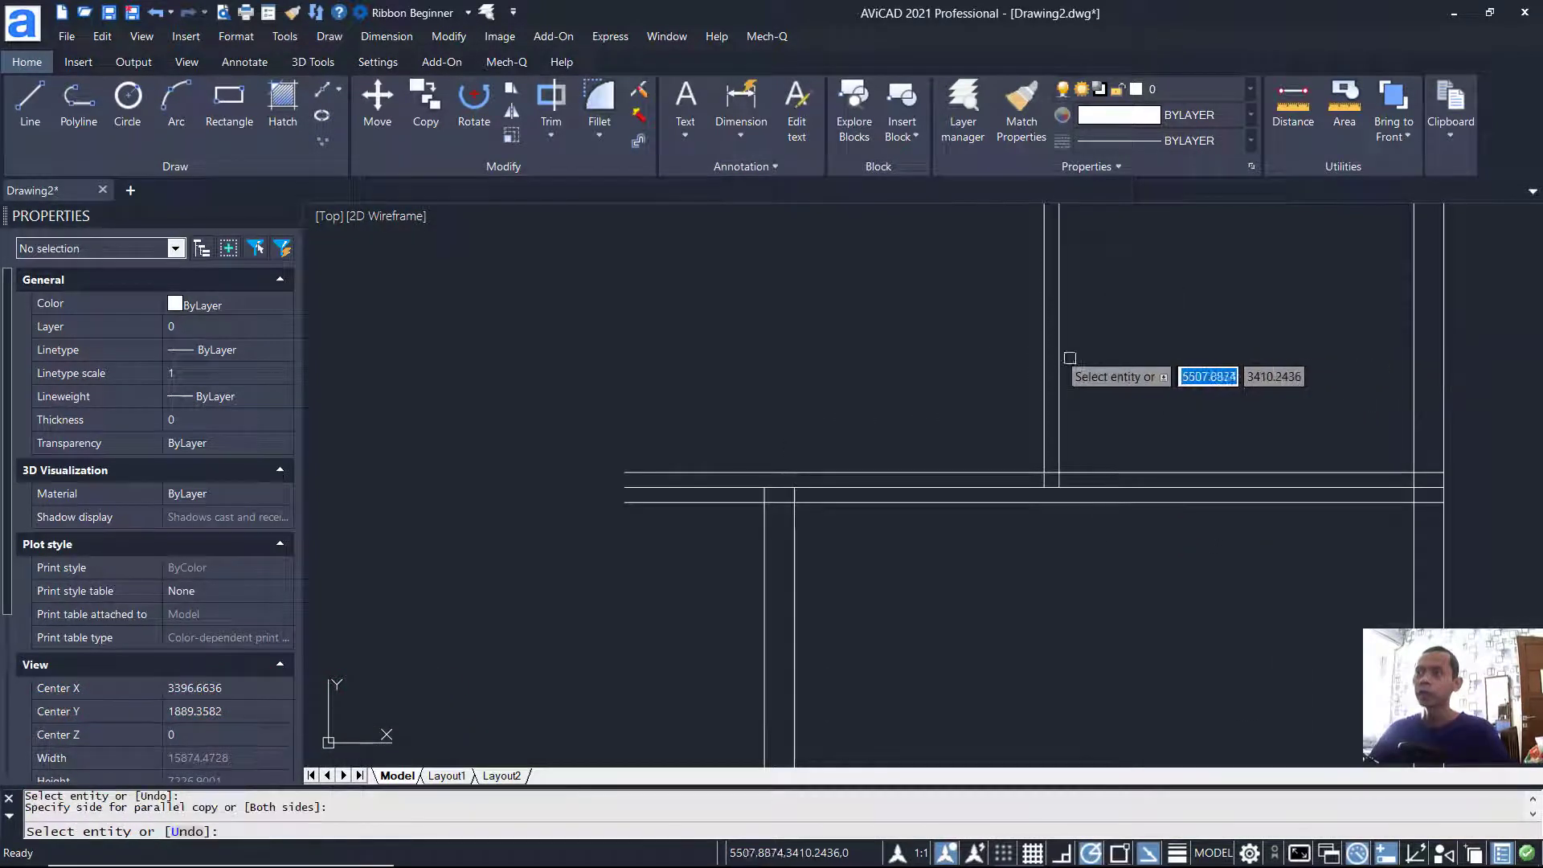
click(1045, 355)
click(986, 372)
key(Return)
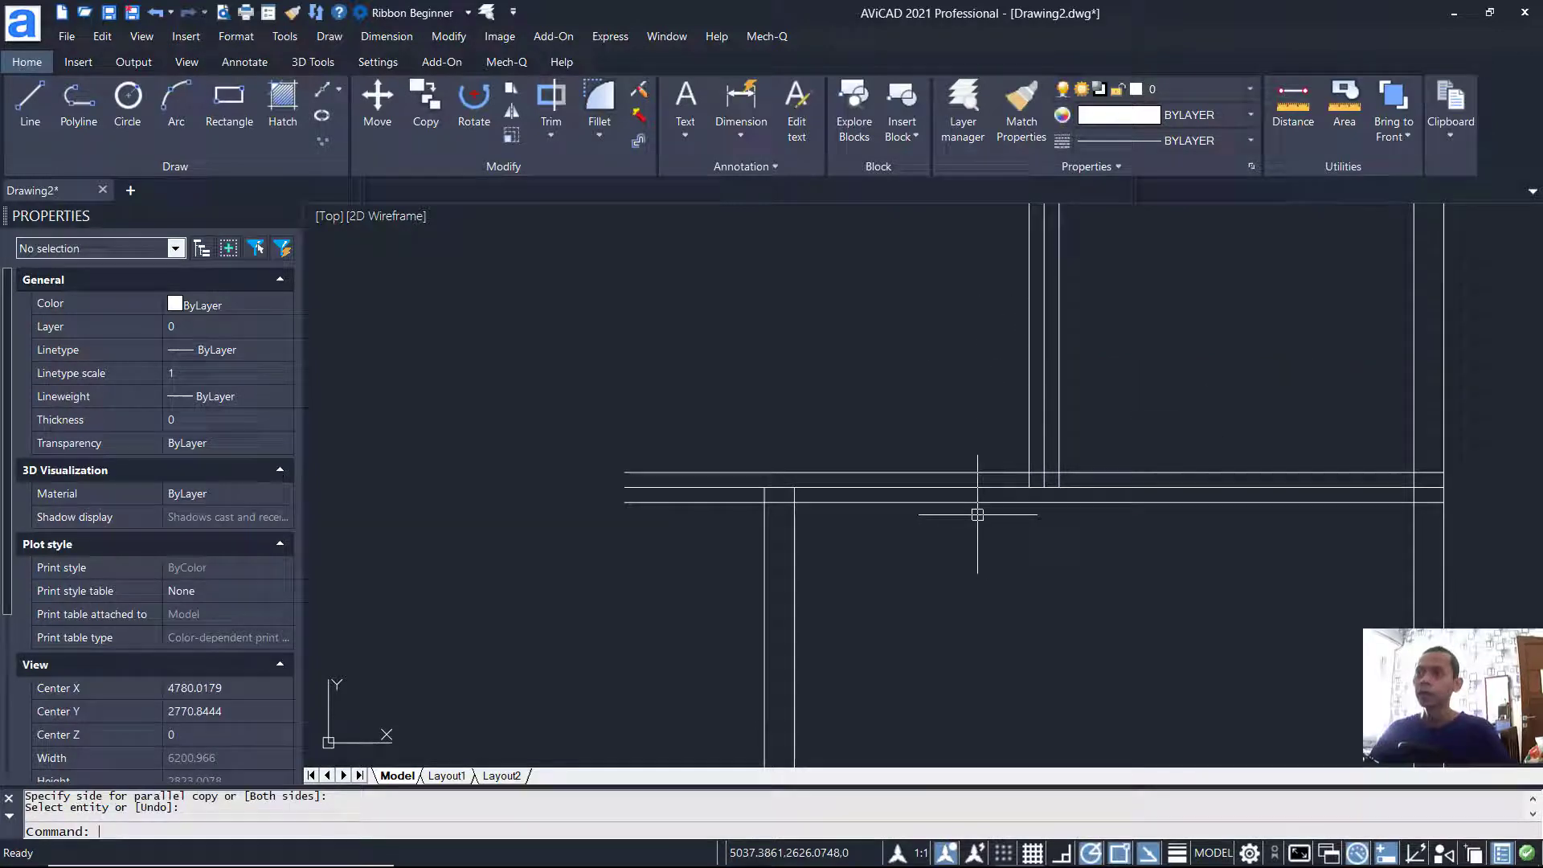
Step: Draw a short vertical line closing the free left end of the horizontal partition wall
text(l)
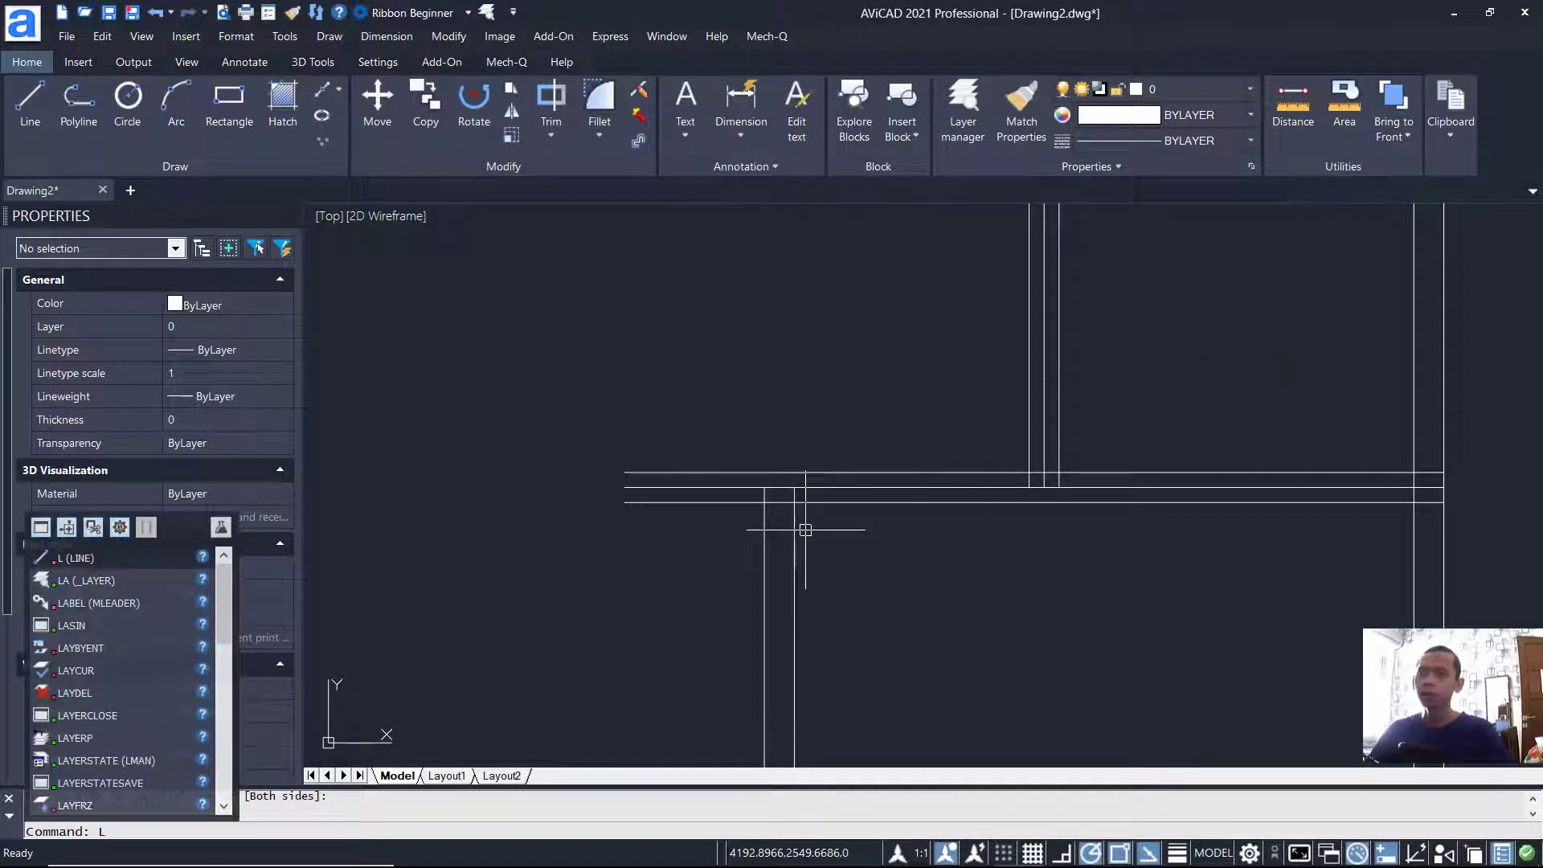
key(Return)
scroll(683, 519, up, 2)
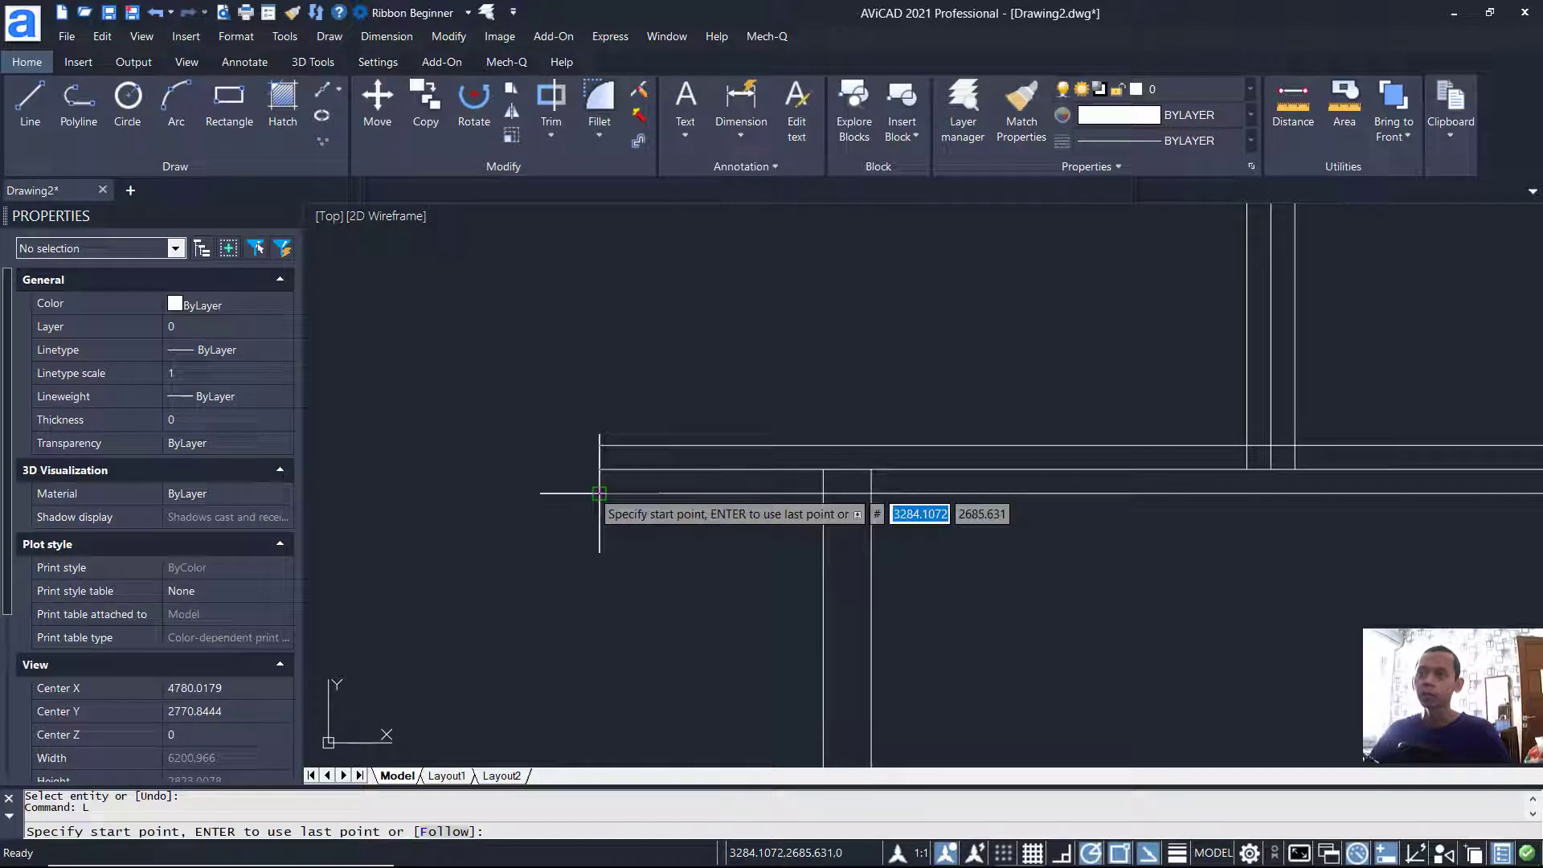
click(598, 469)
click(731, 493)
key(Return)
scroll(730, 493, down, 2)
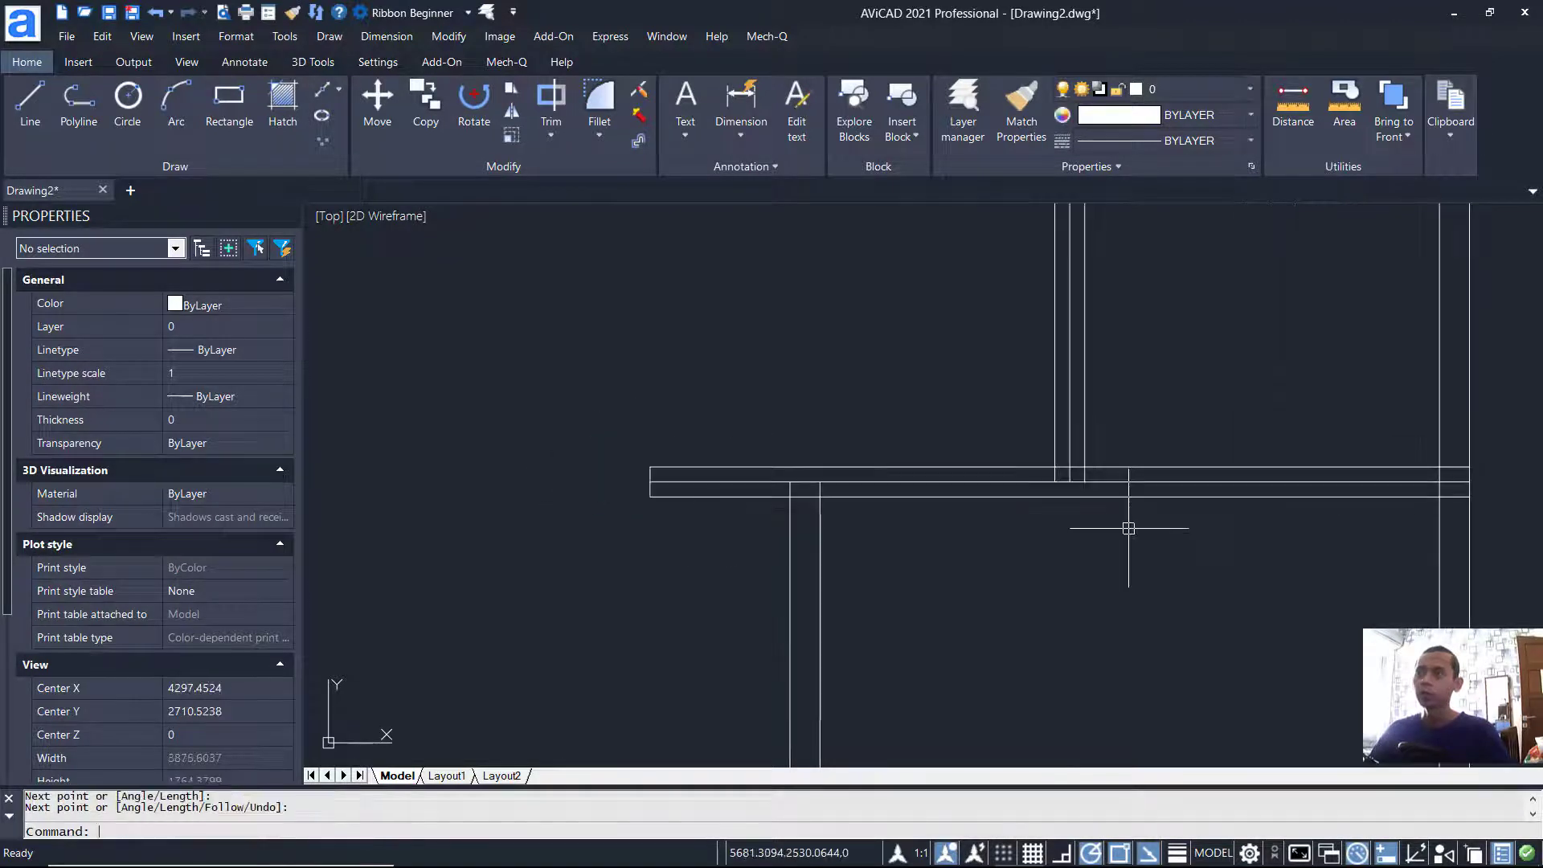
Step: Delete the centre lines of the horizontal partition and the upper vertical partition
scroll(1077, 482, up, 3)
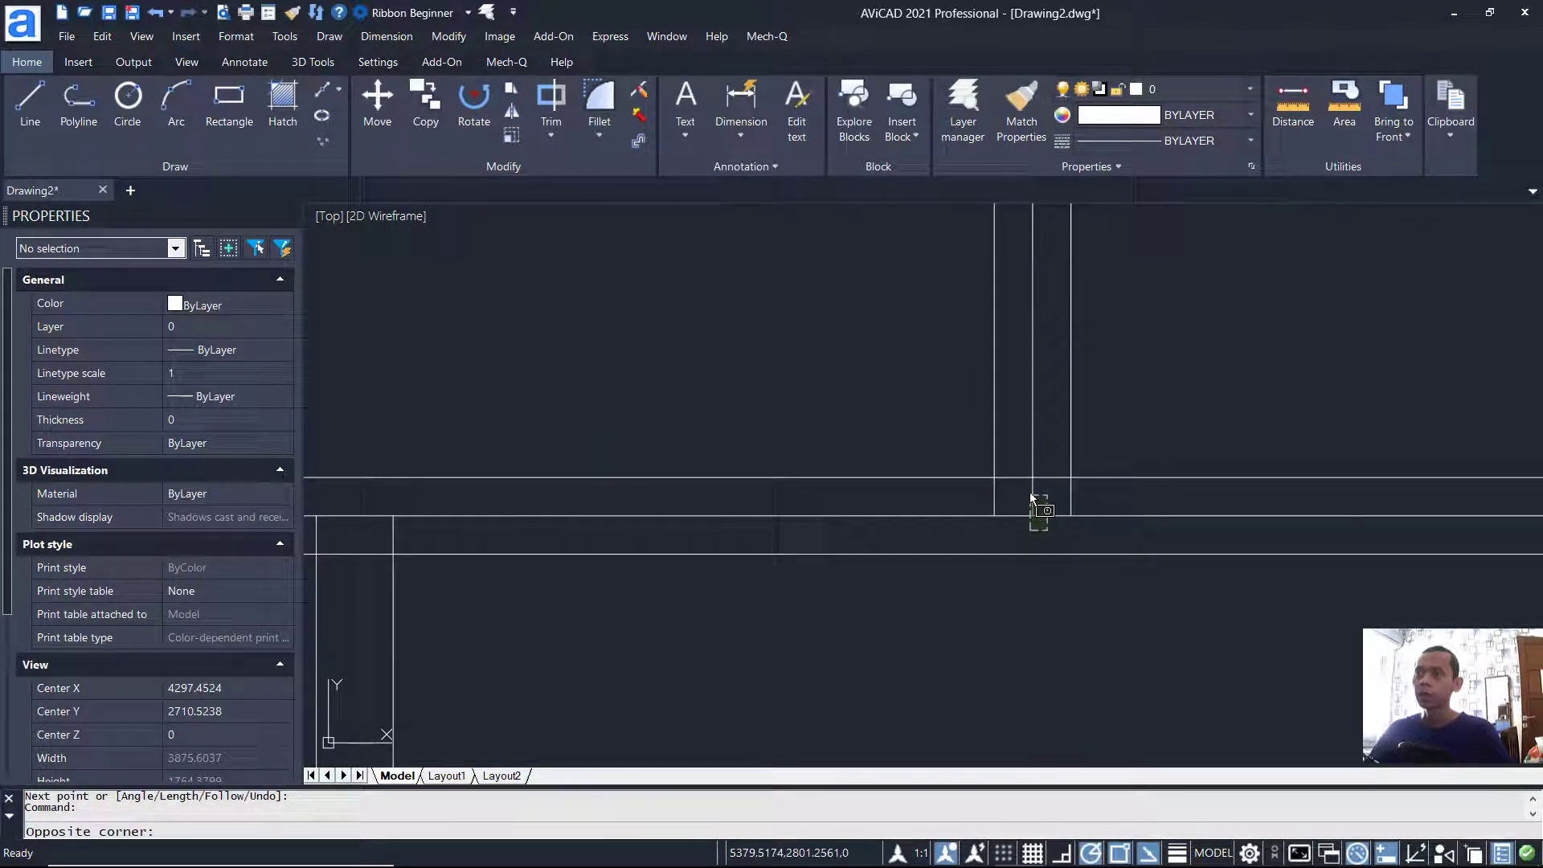
click(1035, 491)
click(1024, 524)
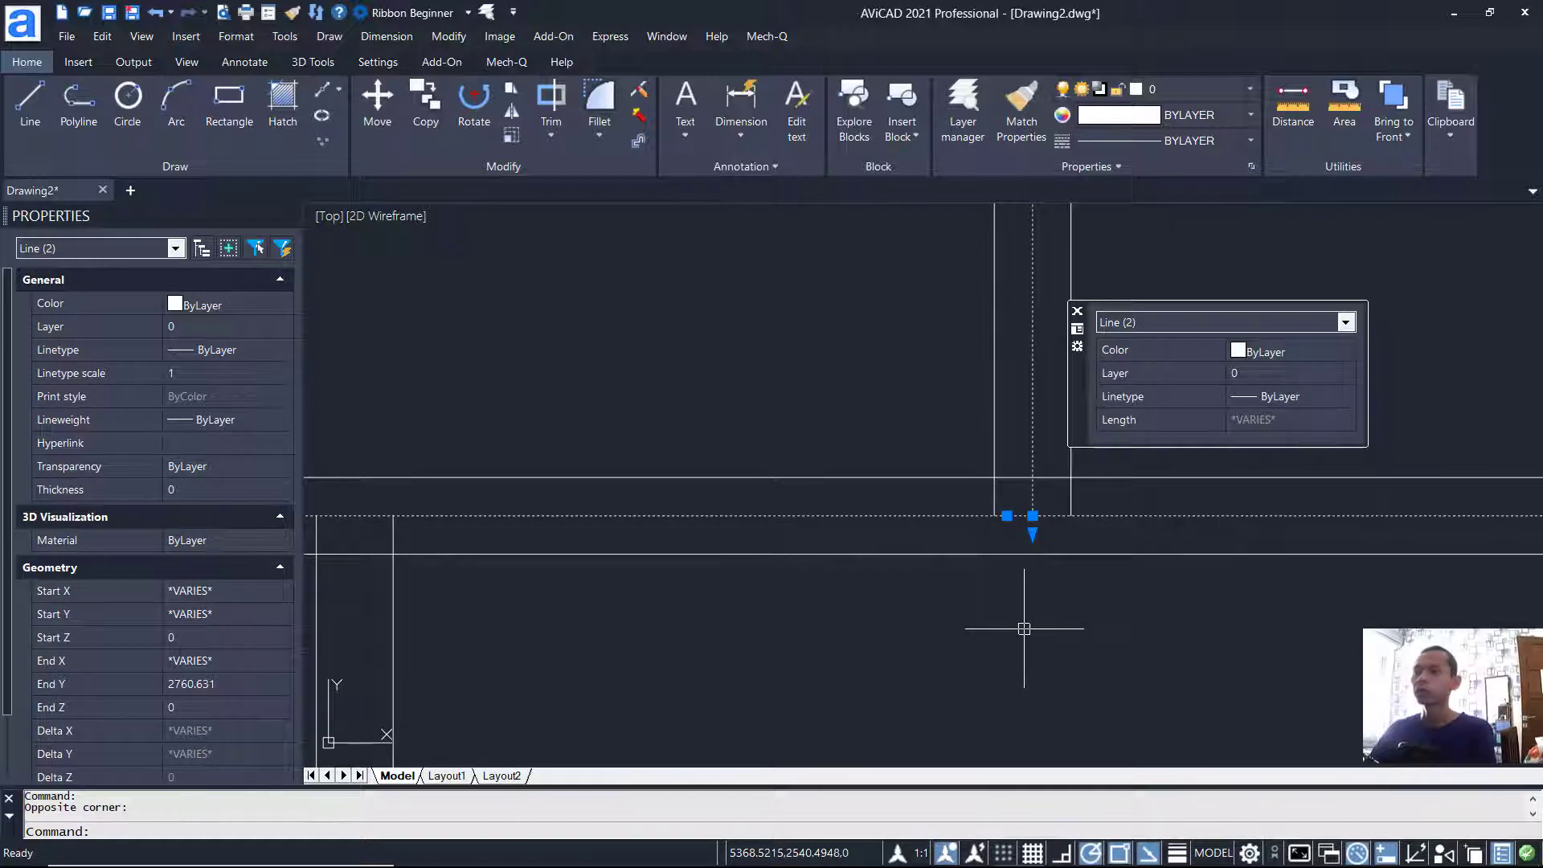
key(Delete)
Step: Trim the junction of the lower vertical partition and the horizontal partition, removing the overhanging line ends and opening the wall between them
scroll(1095, 527, down, 2)
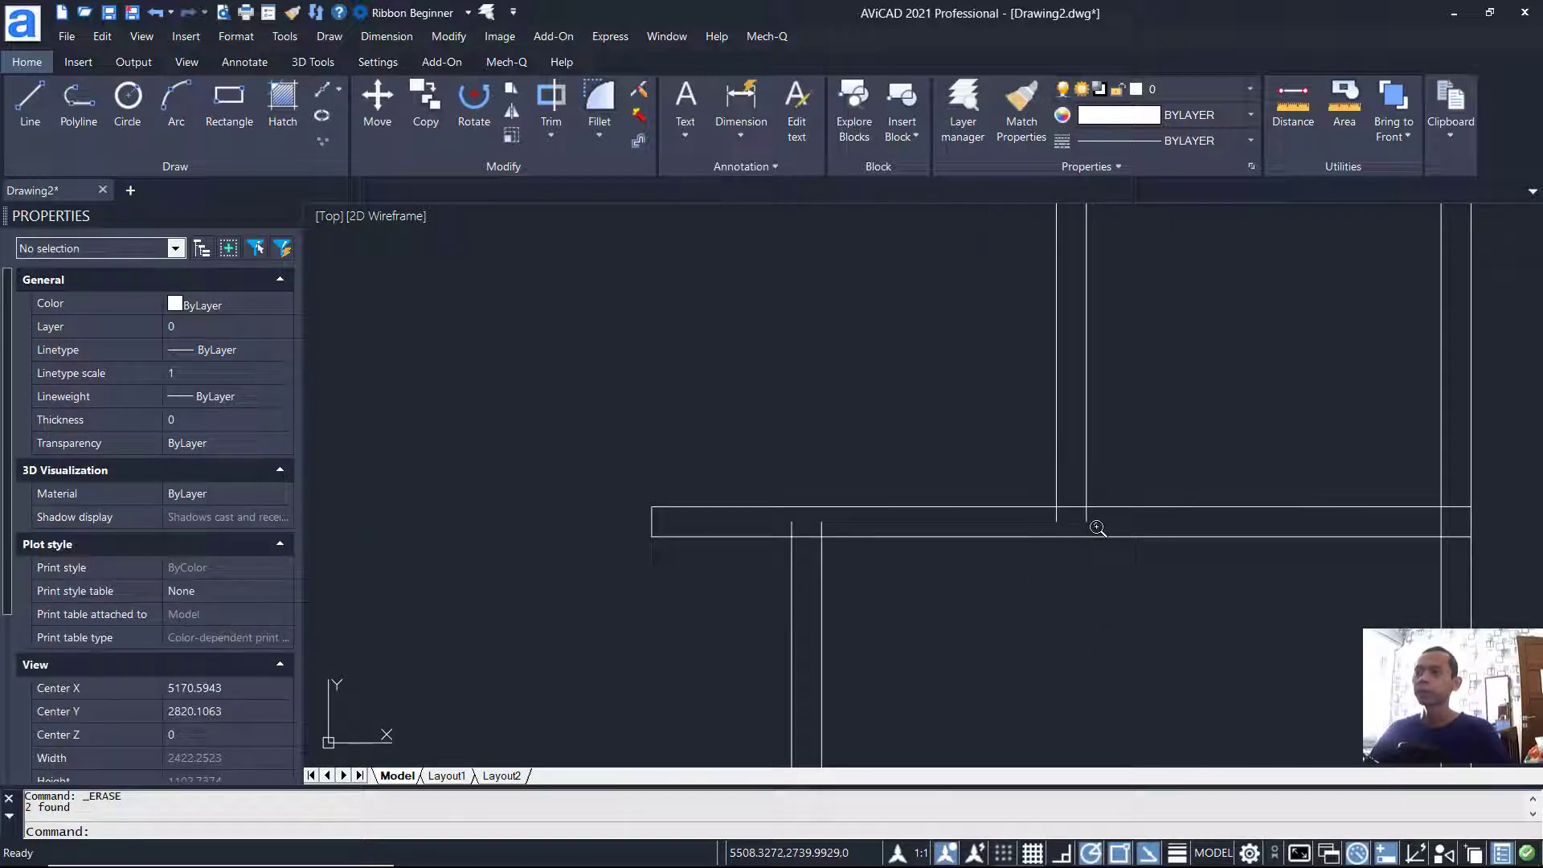
scroll(933, 575, down, 1)
text(TR)
key(Return)
key(Return)
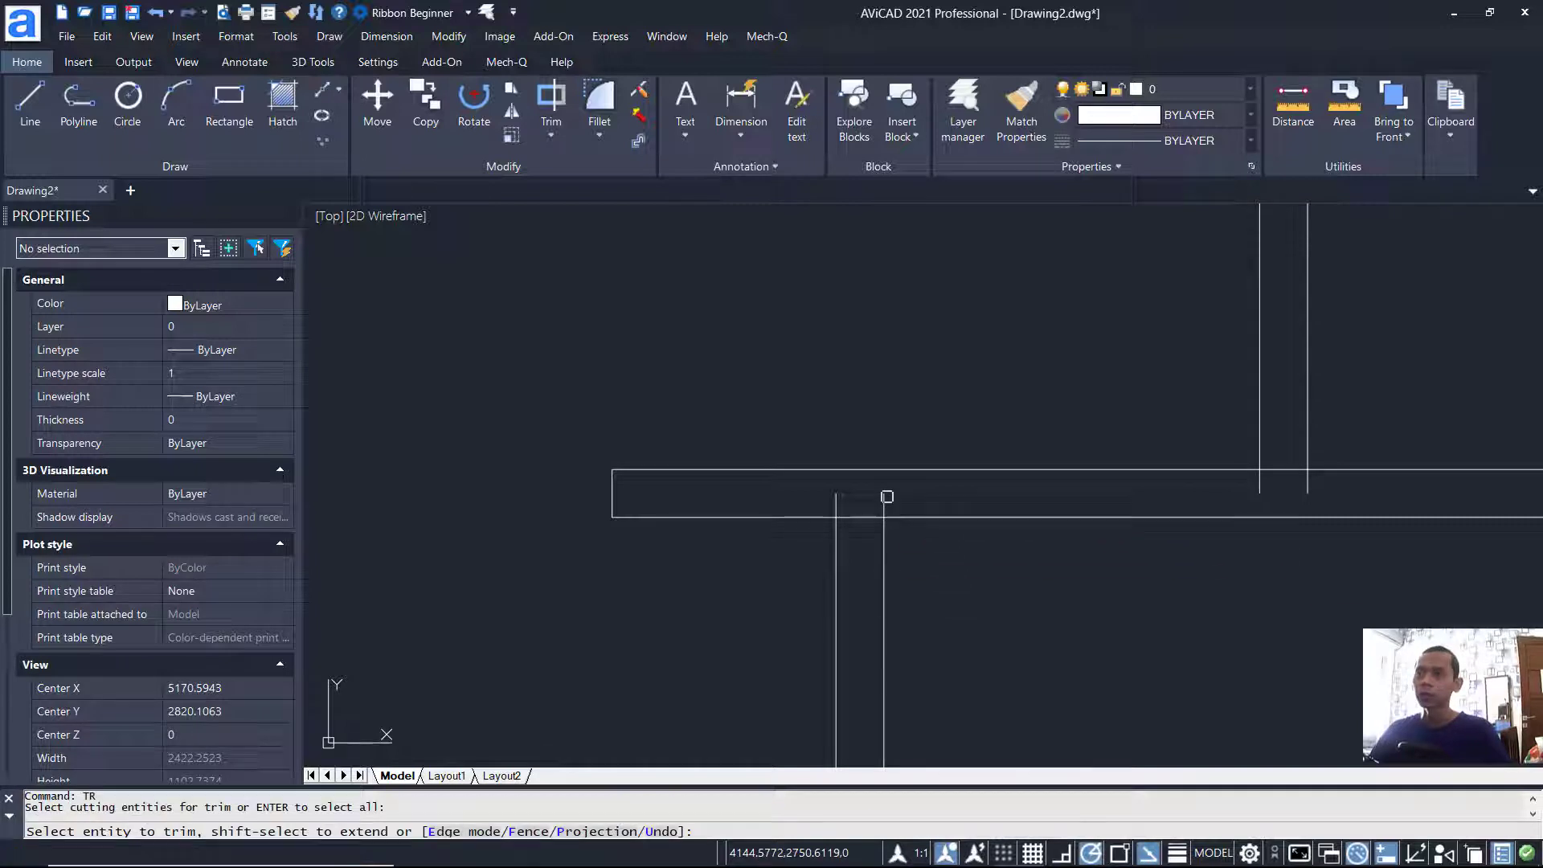
click(888, 497)
click(836, 503)
click(854, 518)
Step: Trim the junction of the upper vertical partition and the horizontal partition so the two walls open into each other
scroll(864, 522, down, 1)
scroll(1029, 548, down, 1)
click(1030, 544)
click(1044, 553)
click(1014, 553)
middle_drag(1412, 558, 1127, 559)
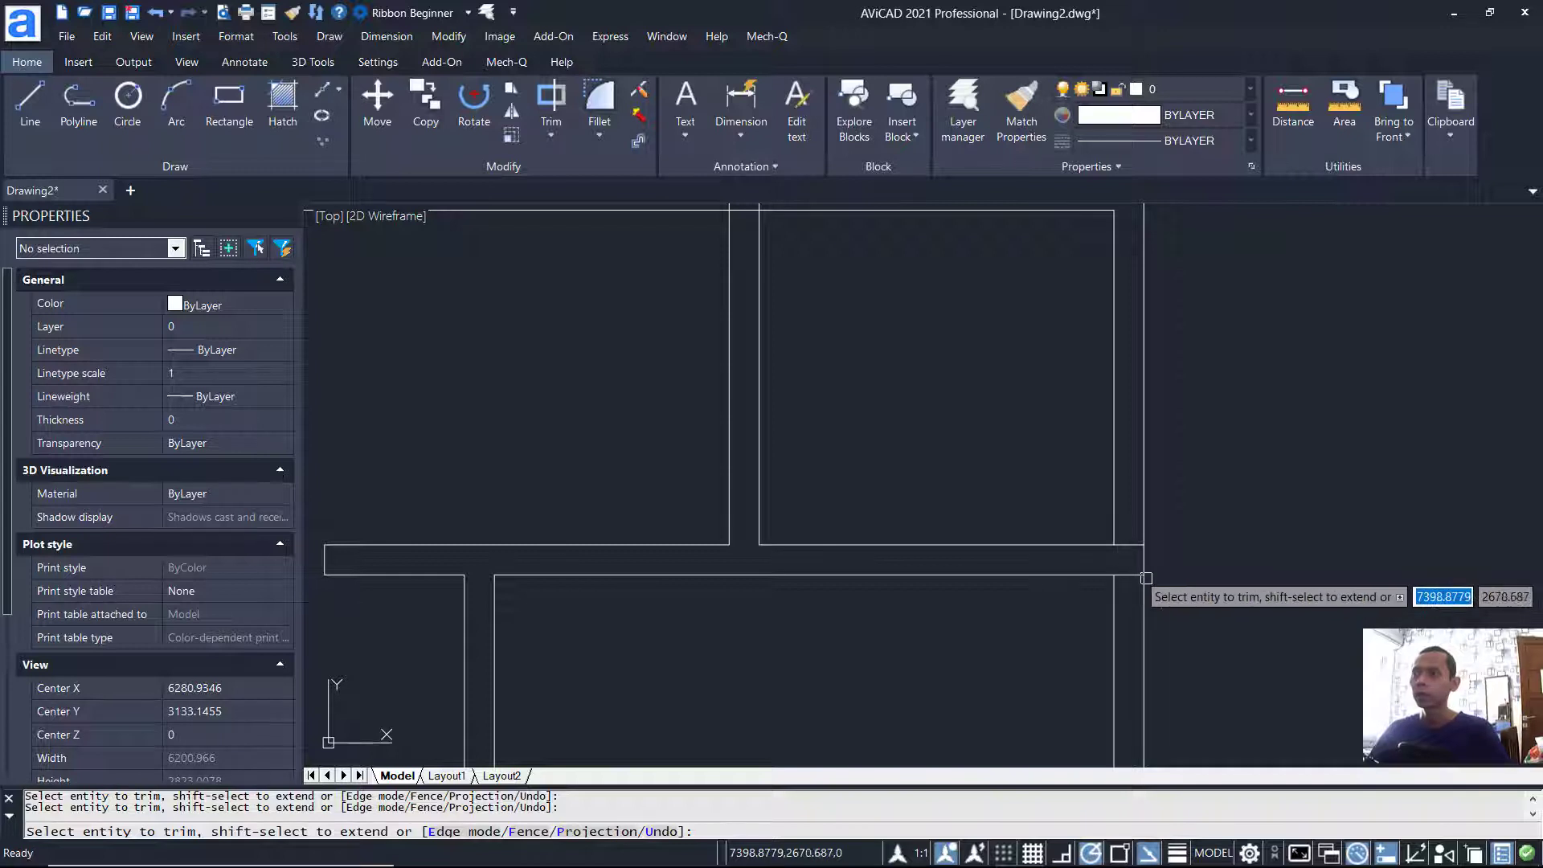
key(Escape)
Step: Trim the horizontal partition's line ends inside the right outer wall, using the inner outline as the cutting edge
text(TR)
key(Return)
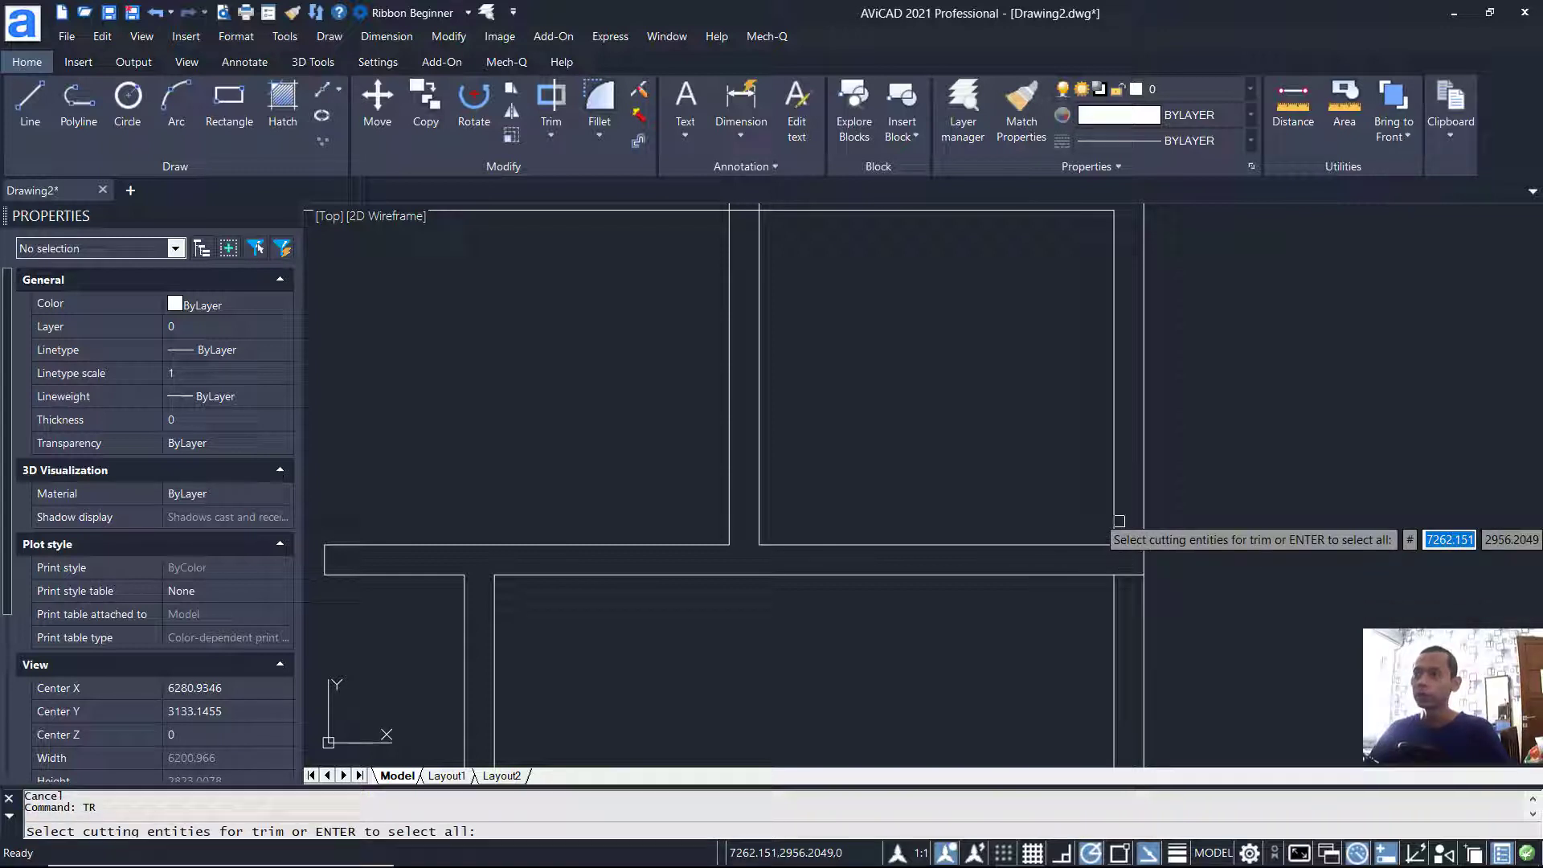
click(1116, 522)
key(Return)
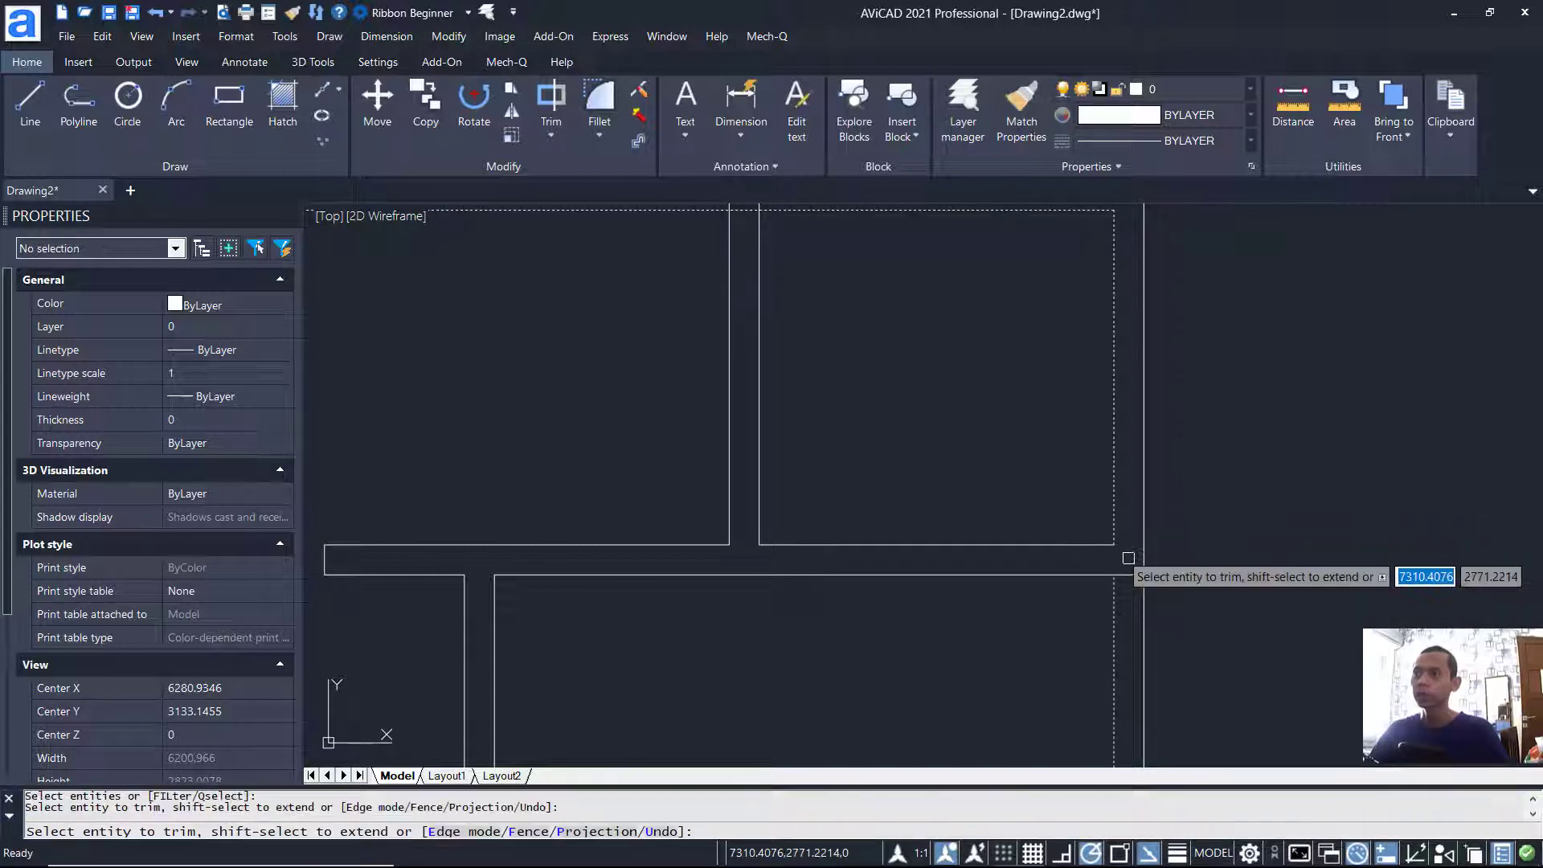
click(1130, 573)
key(Return)
key(Return)
Step: Trim the upper vertical partition's line ends that run into the top outer wall
scroll(1194, 543, down, 3)
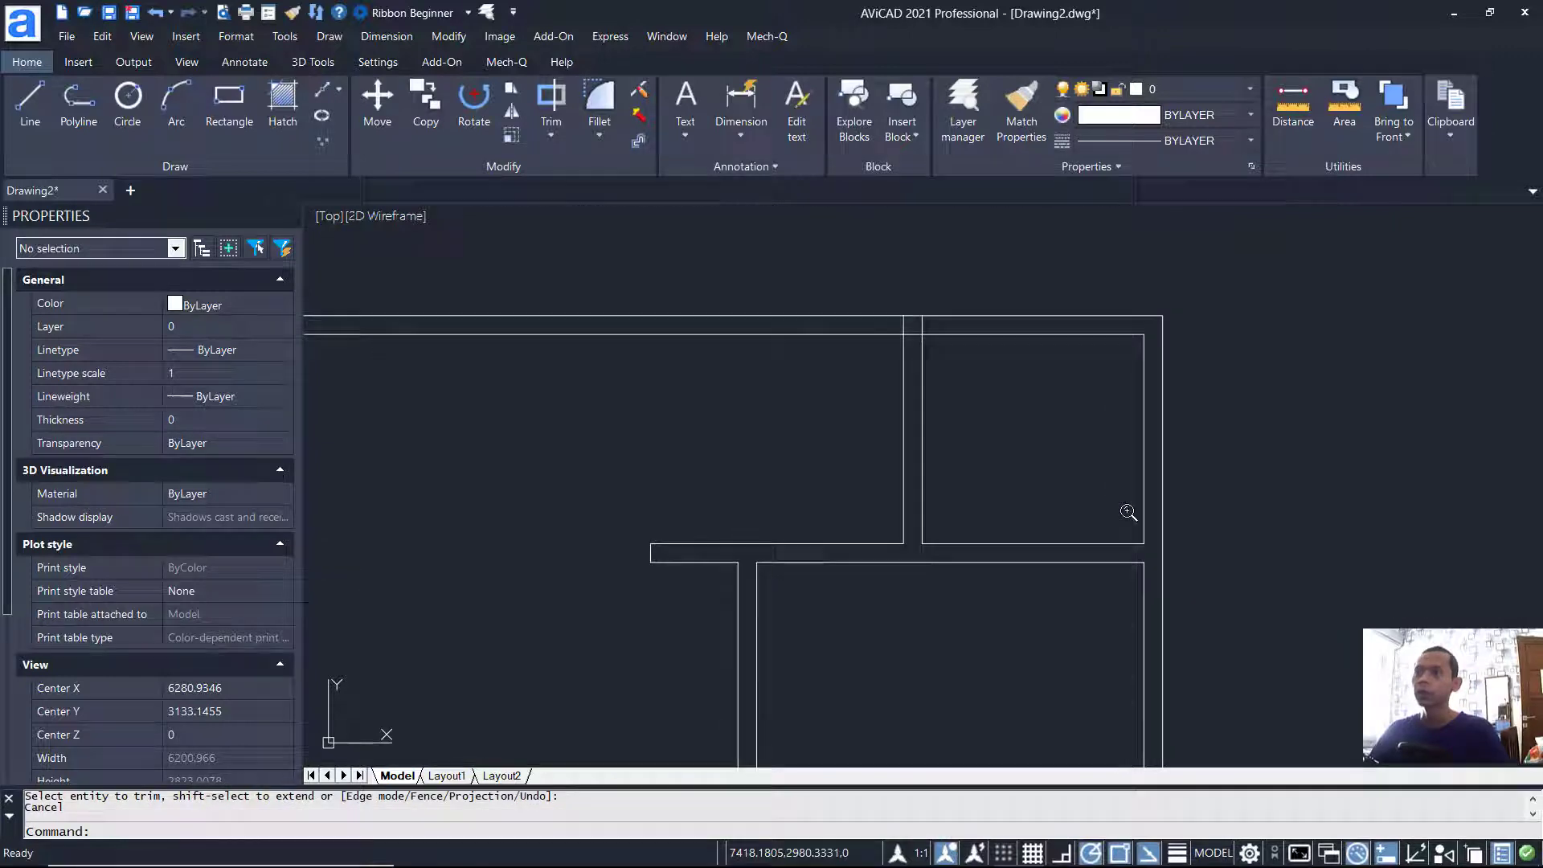
scroll(1026, 458, up, 3)
key(Return)
click(971, 408)
click(937, 419)
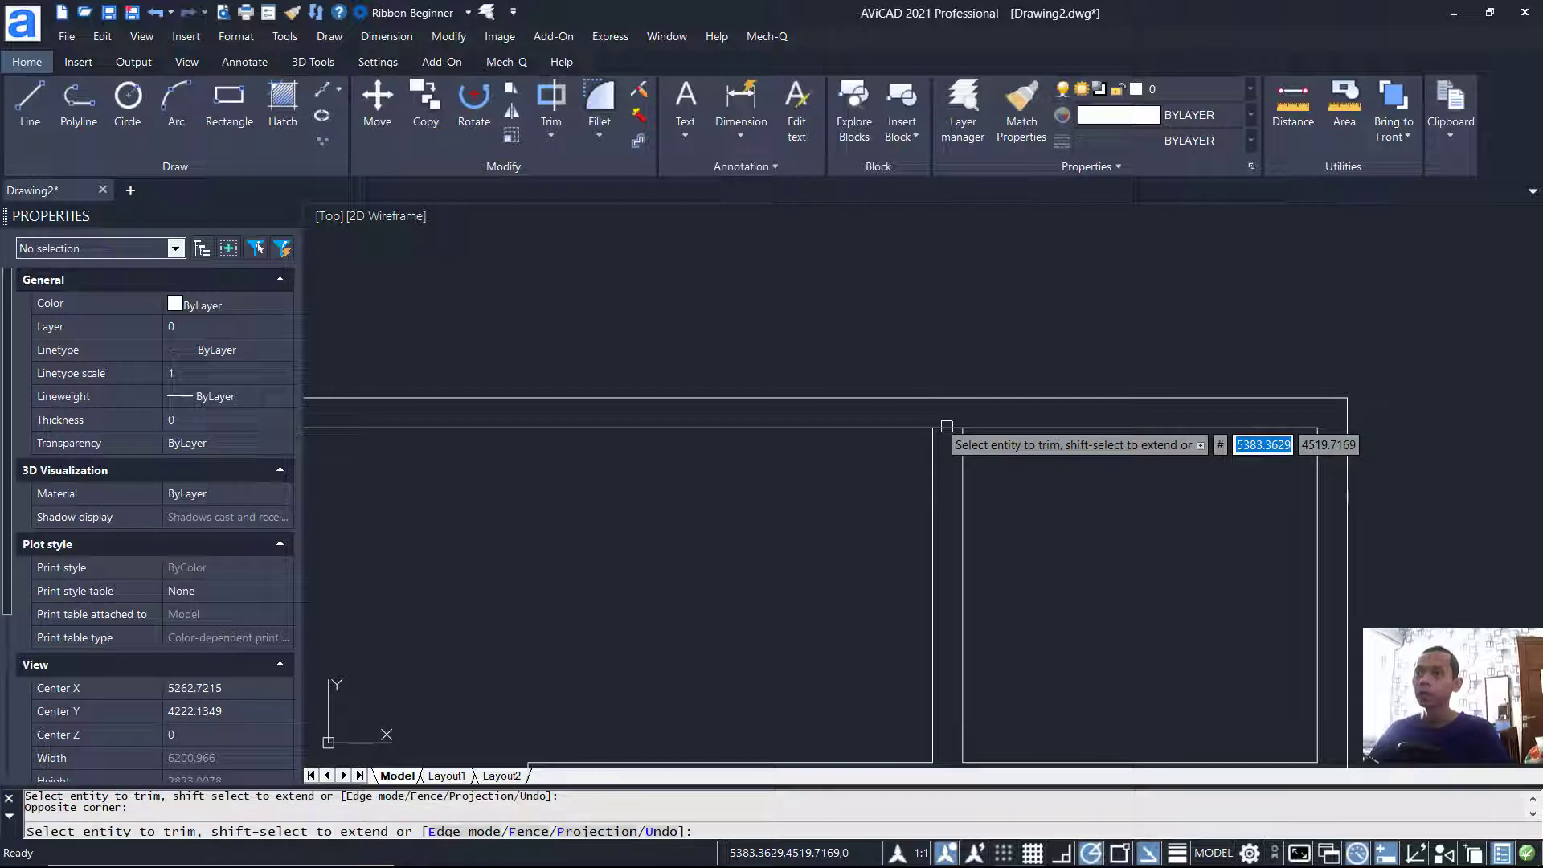
Step: Trim the leftover wall segments where the lower vertical partition meets the outline's inner corner
scroll(941, 432, down, 5)
scroll(939, 635, up, 5)
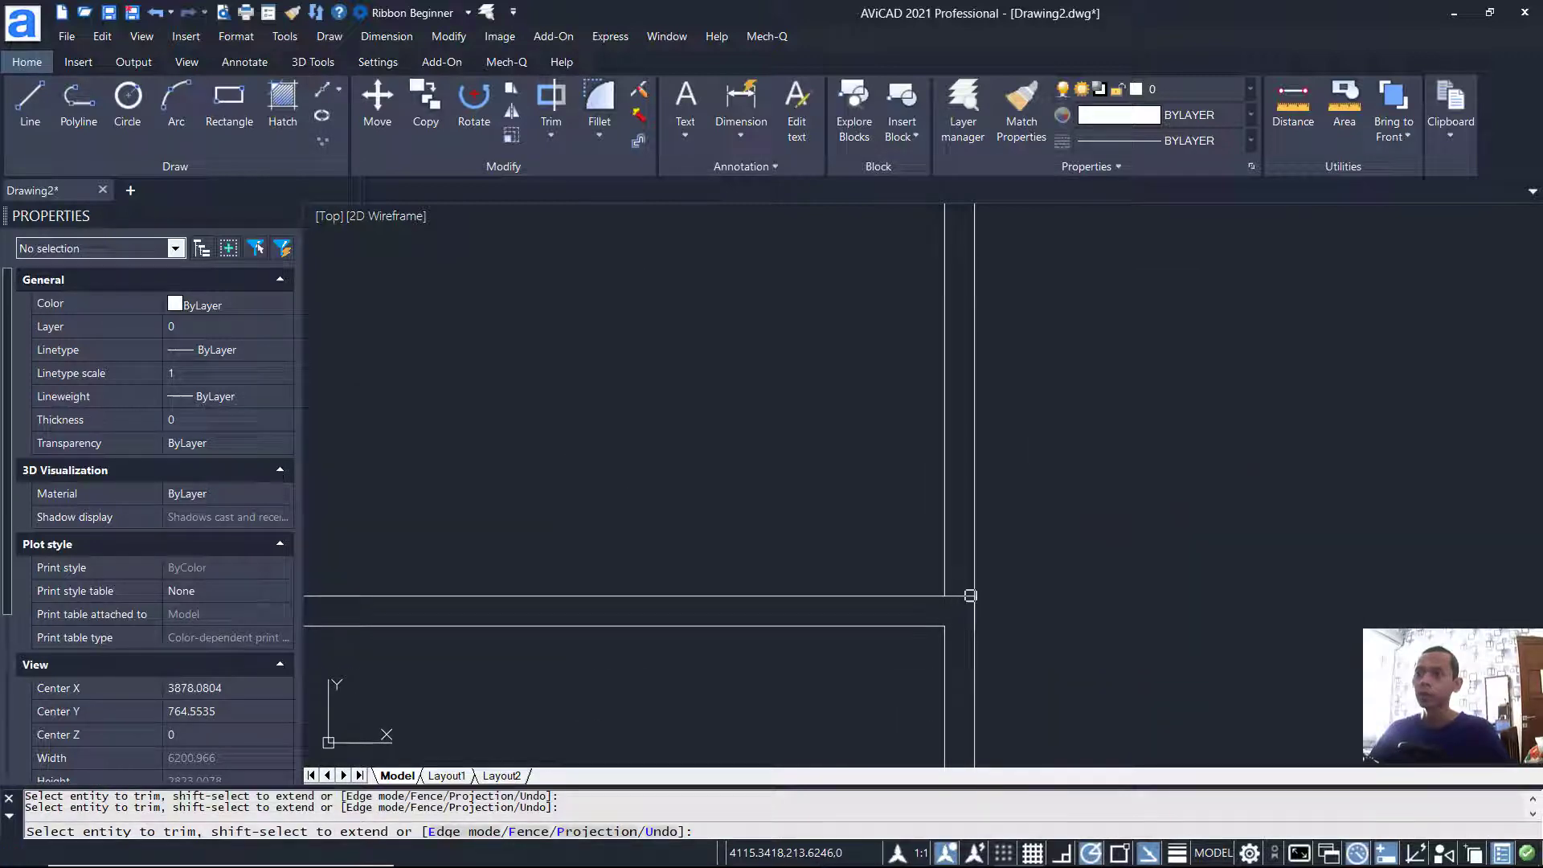
scroll(956, 623, down, 2)
scroll(1113, 566, down, 4)
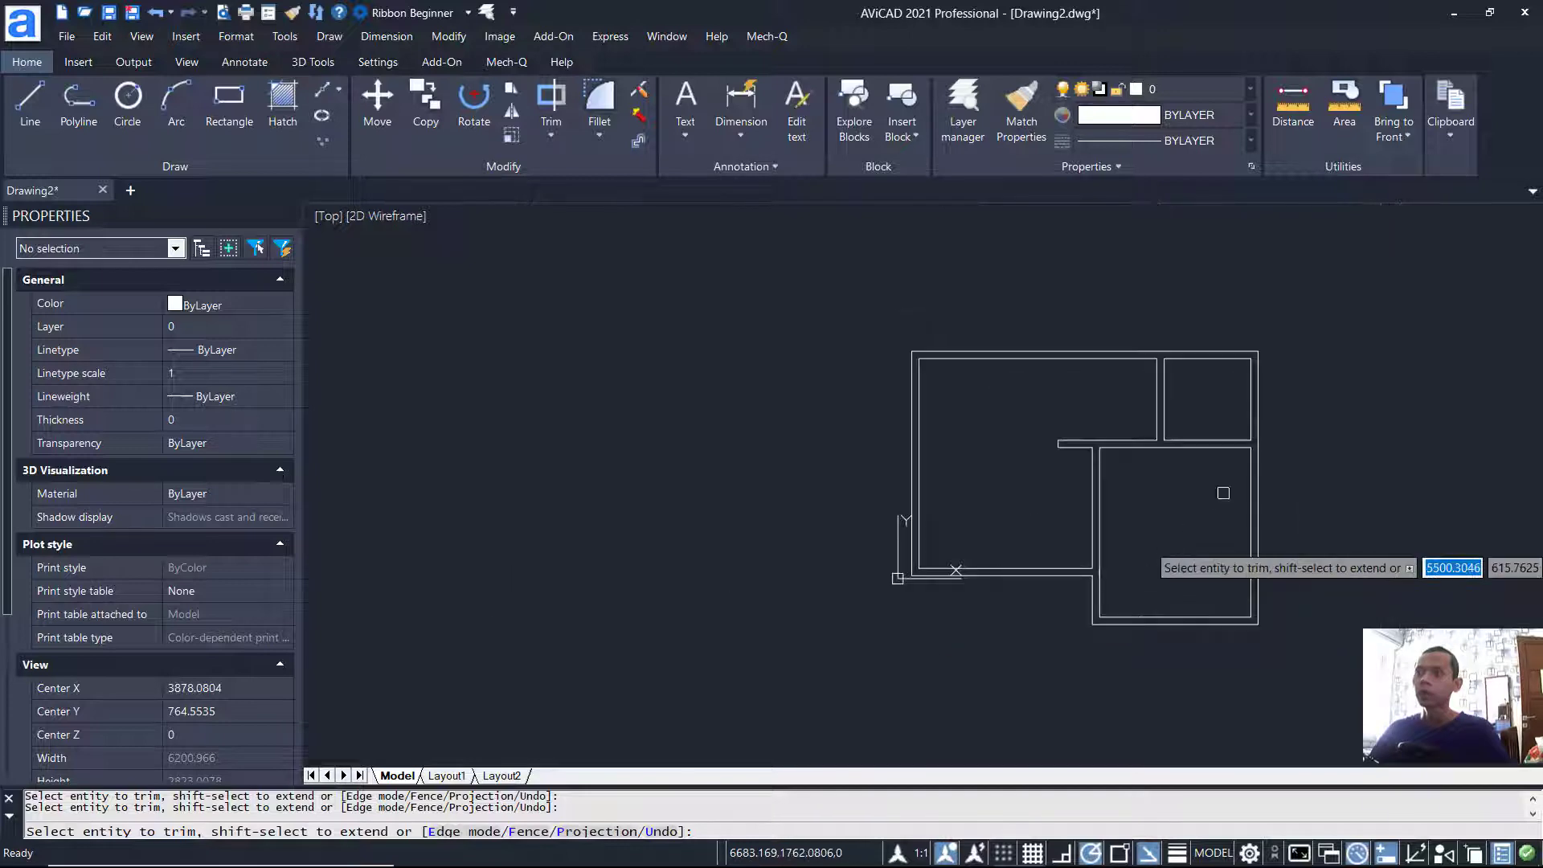
key(Escape)
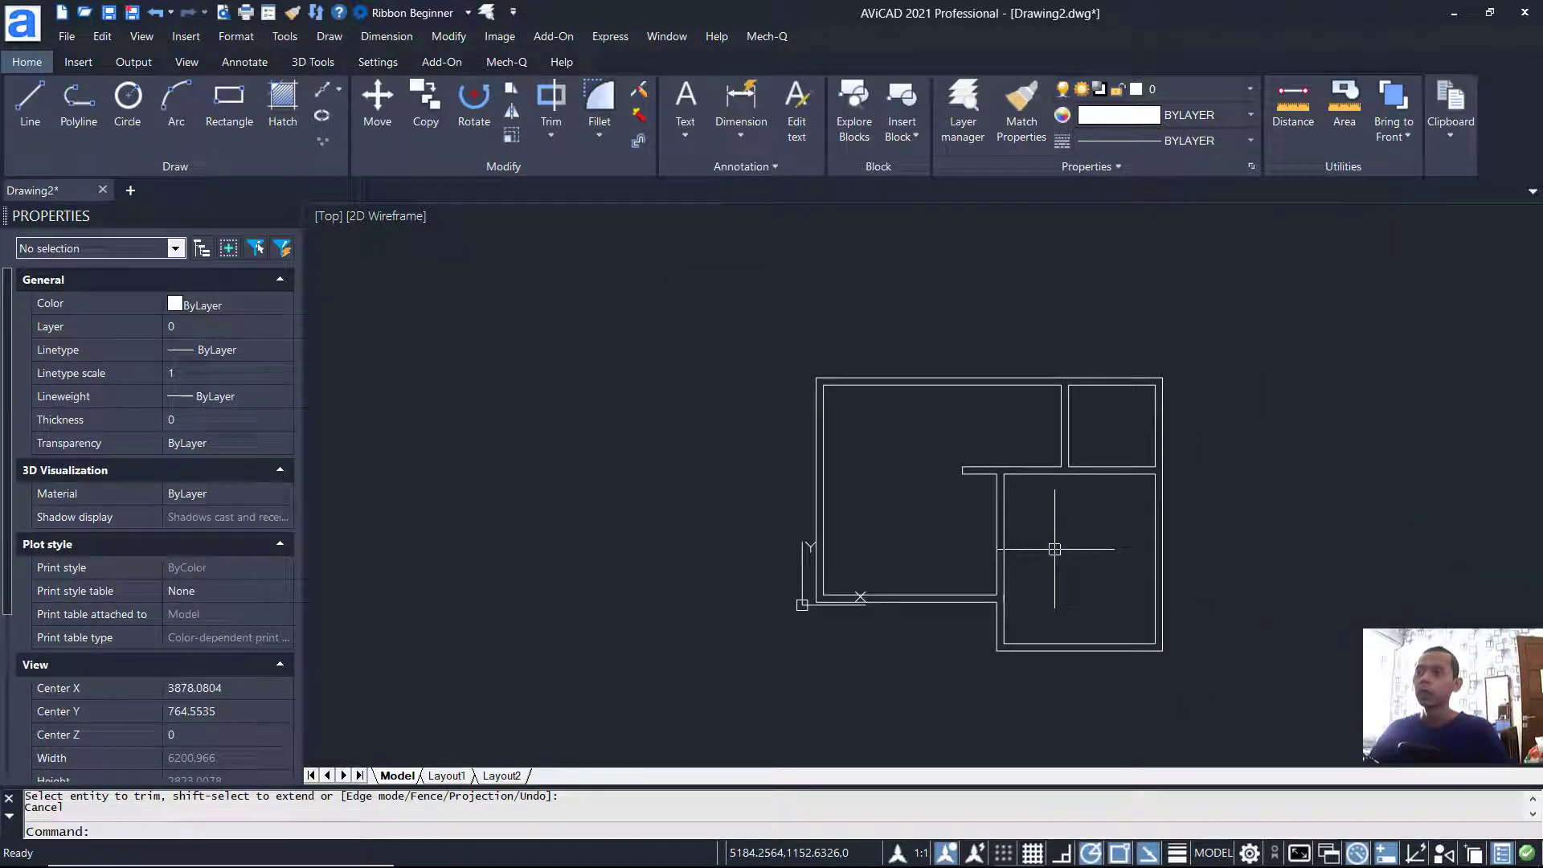
Step: Insert the Bed block from the Block Floor Plan 1 folder into the lower-right room at scale 1, near the right wall
scroll(1055, 550, up, 2)
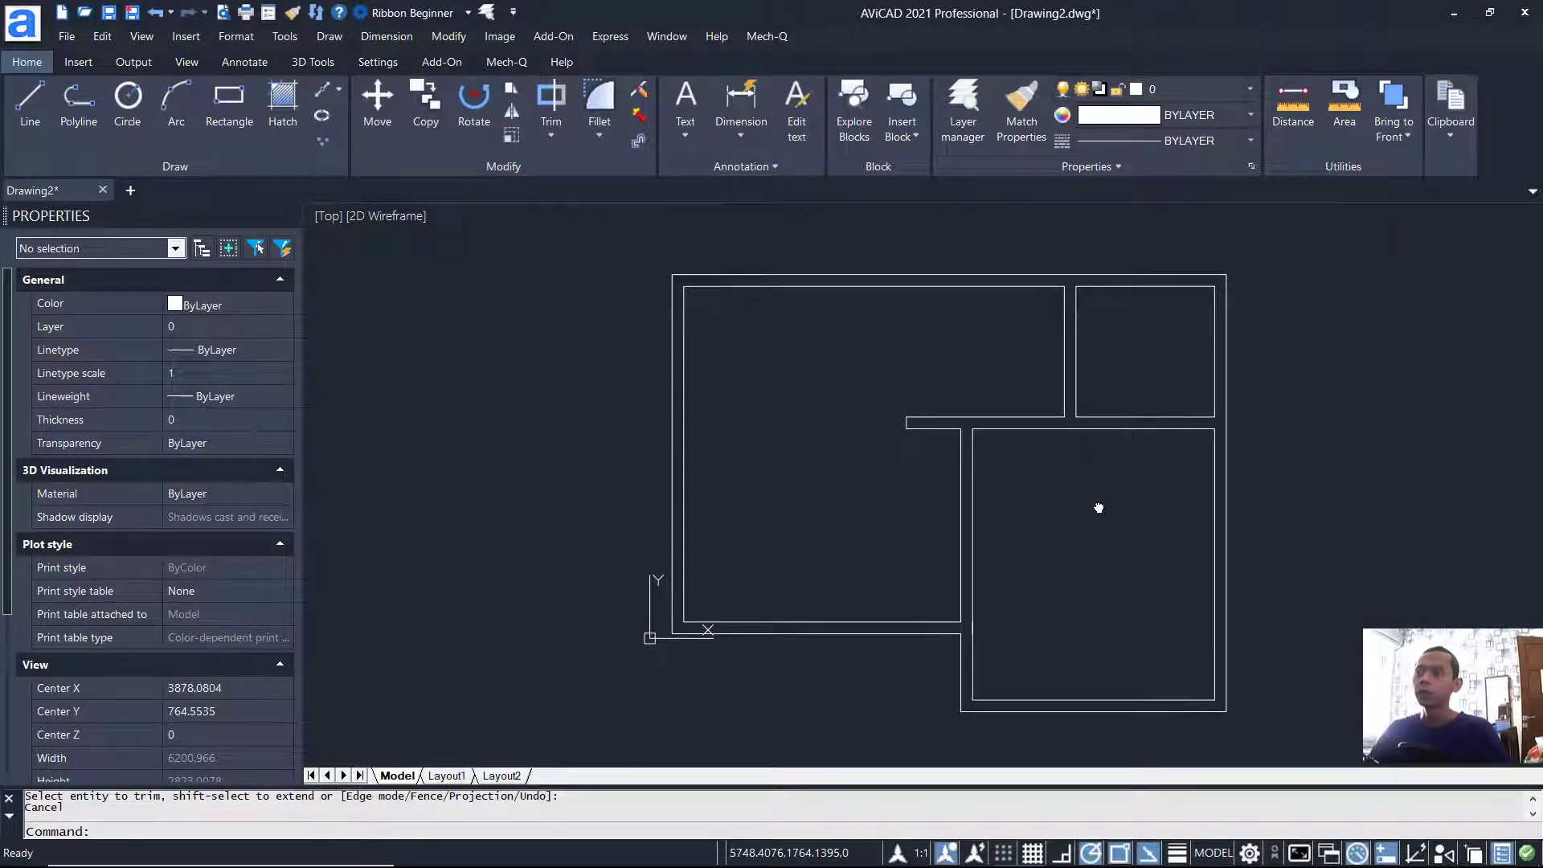
middle_drag(1103, 507, 1096, 508)
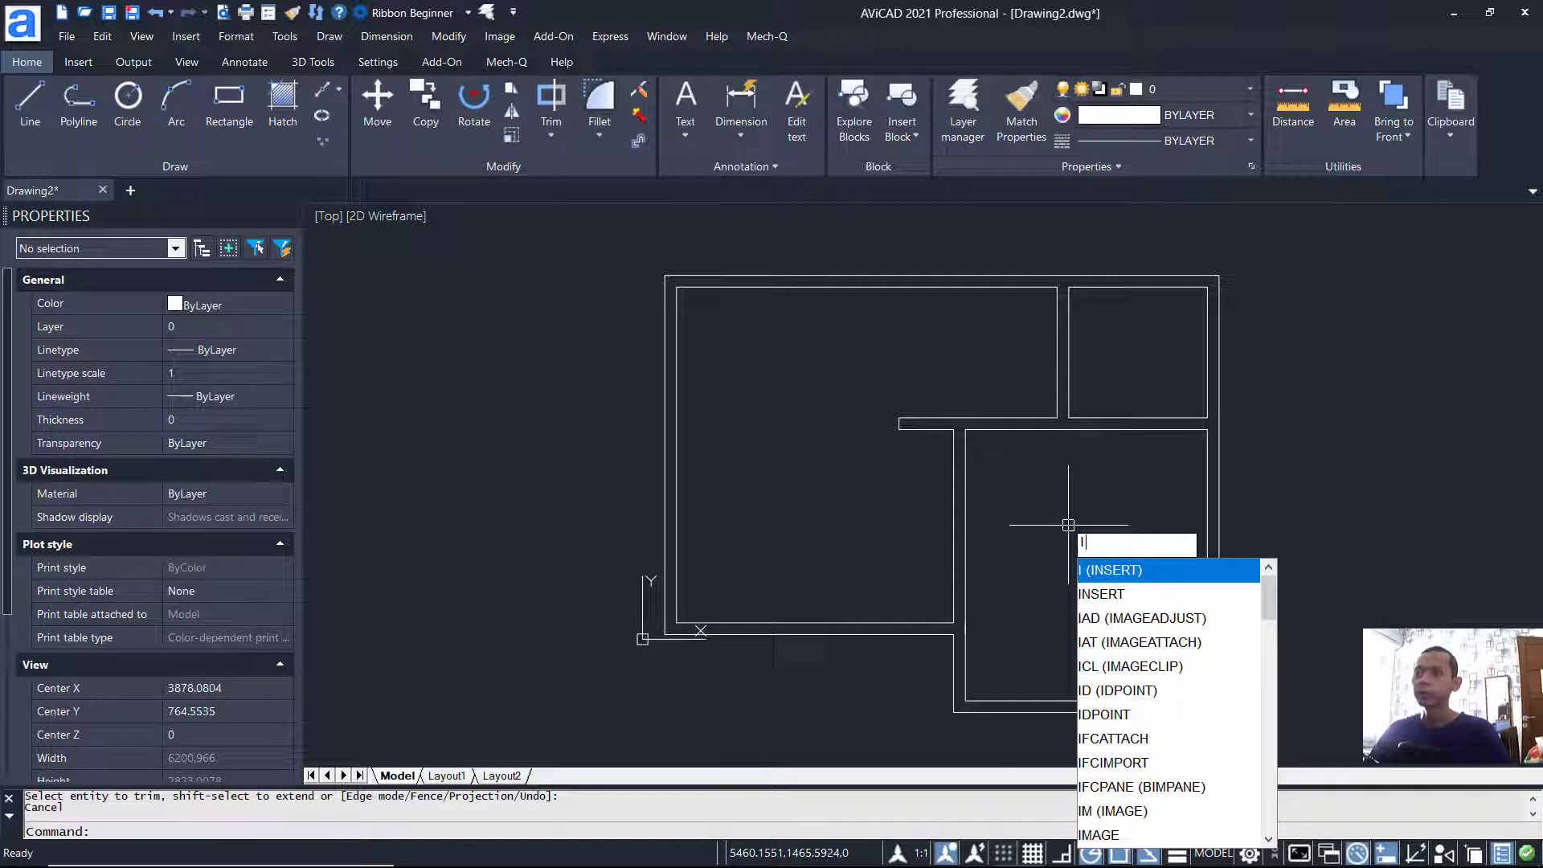
key(Return)
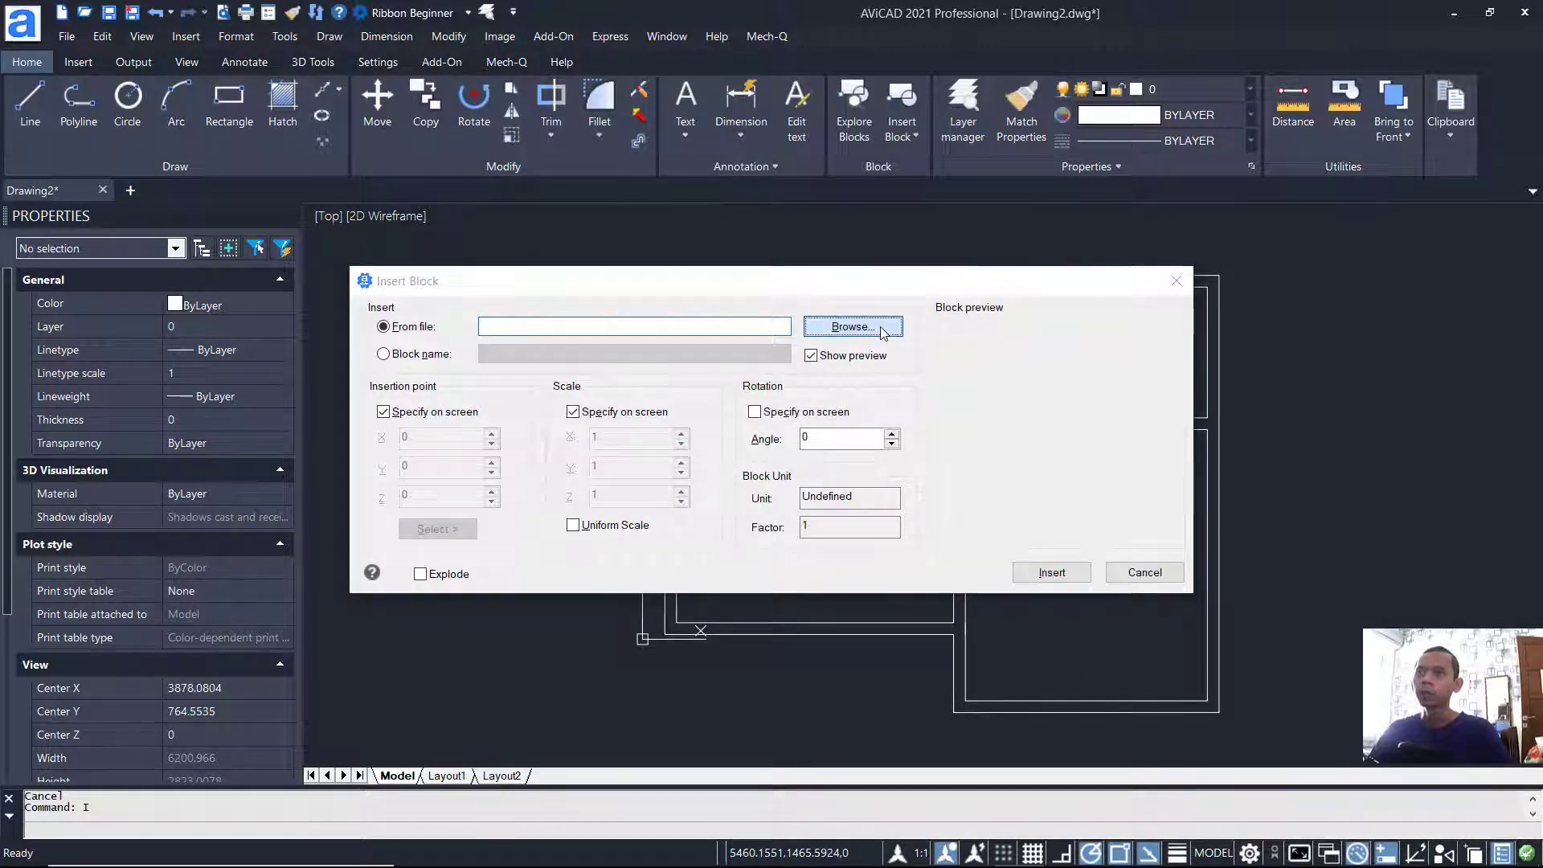
key(Return)
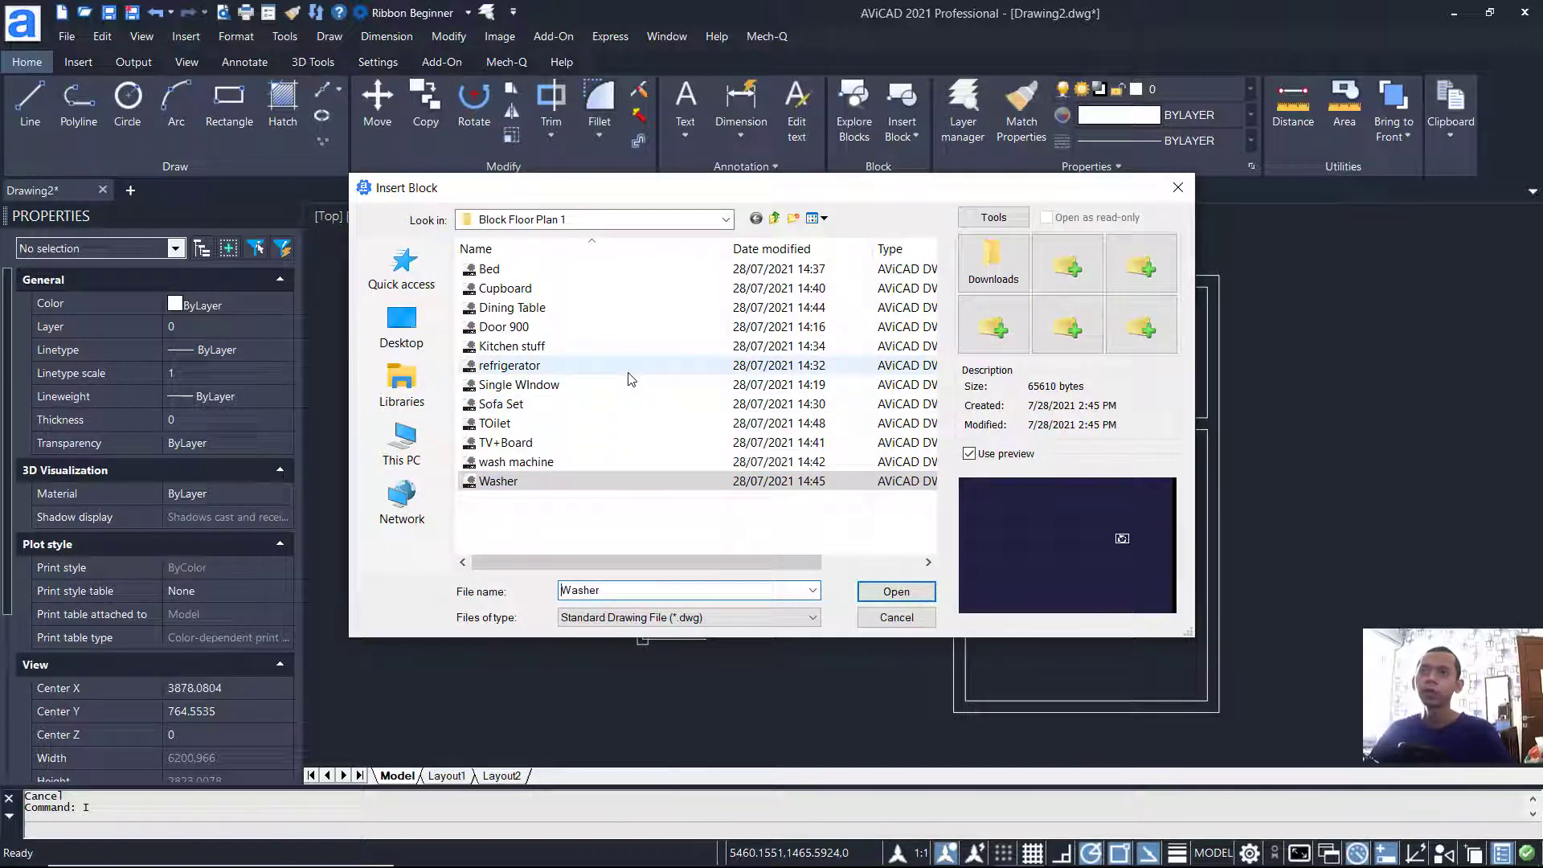
click(490, 270)
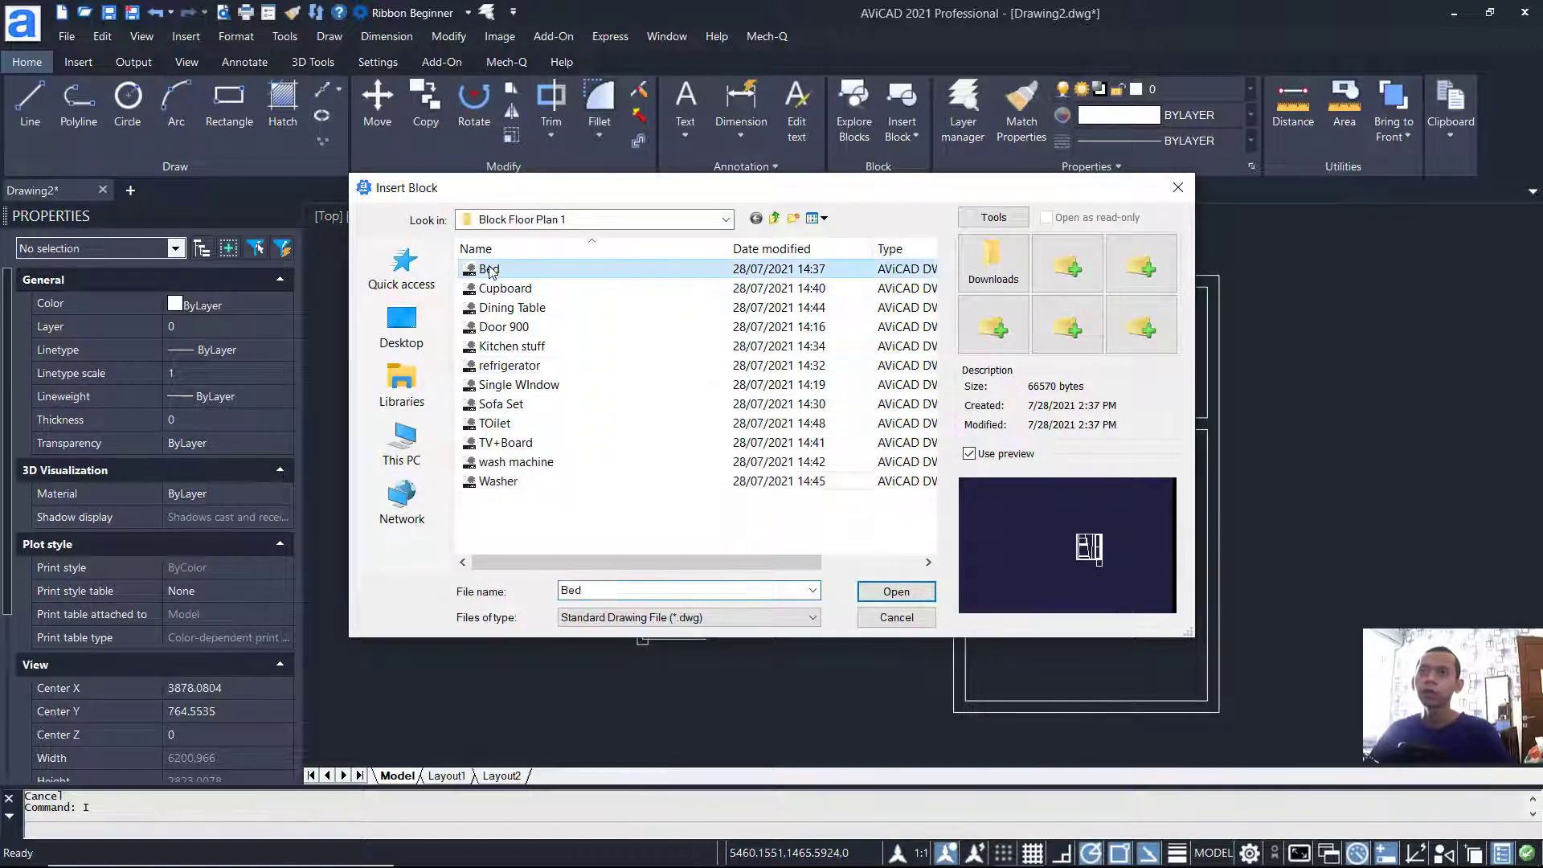
click(895, 592)
click(1047, 572)
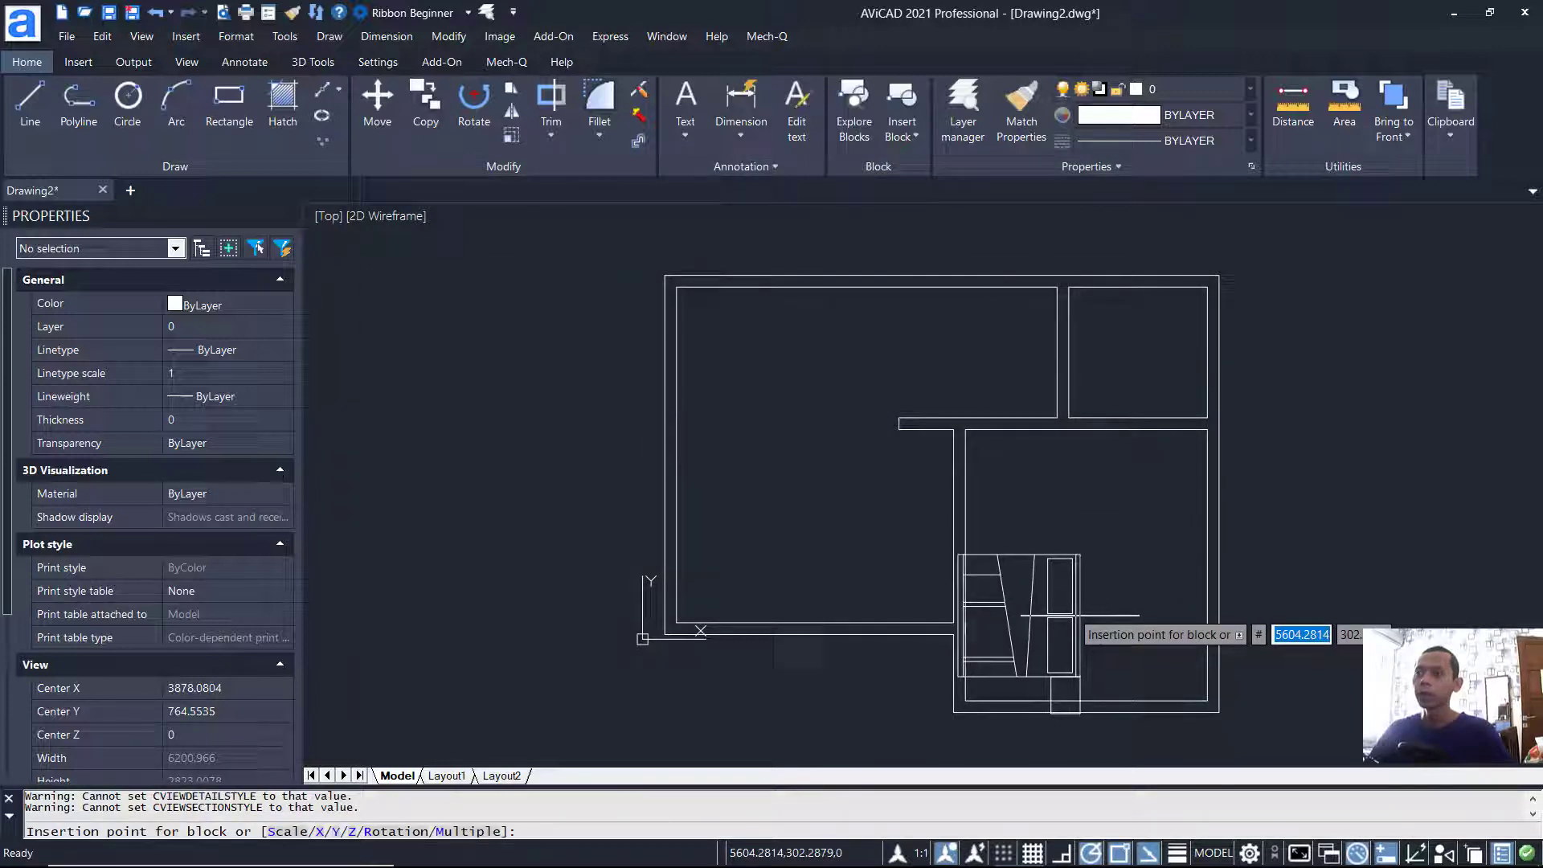
click(1185, 589)
key(Return)
key(Return)
Step: Move the bed block by the outer corner of its nightstand into the lower-right inner corner of the bedroom
middle_drag(1197, 607, 1103, 570)
text(m)
key(Return)
click(1066, 600)
key(Return)
scroll(1120, 664, up, 4)
click(990, 601)
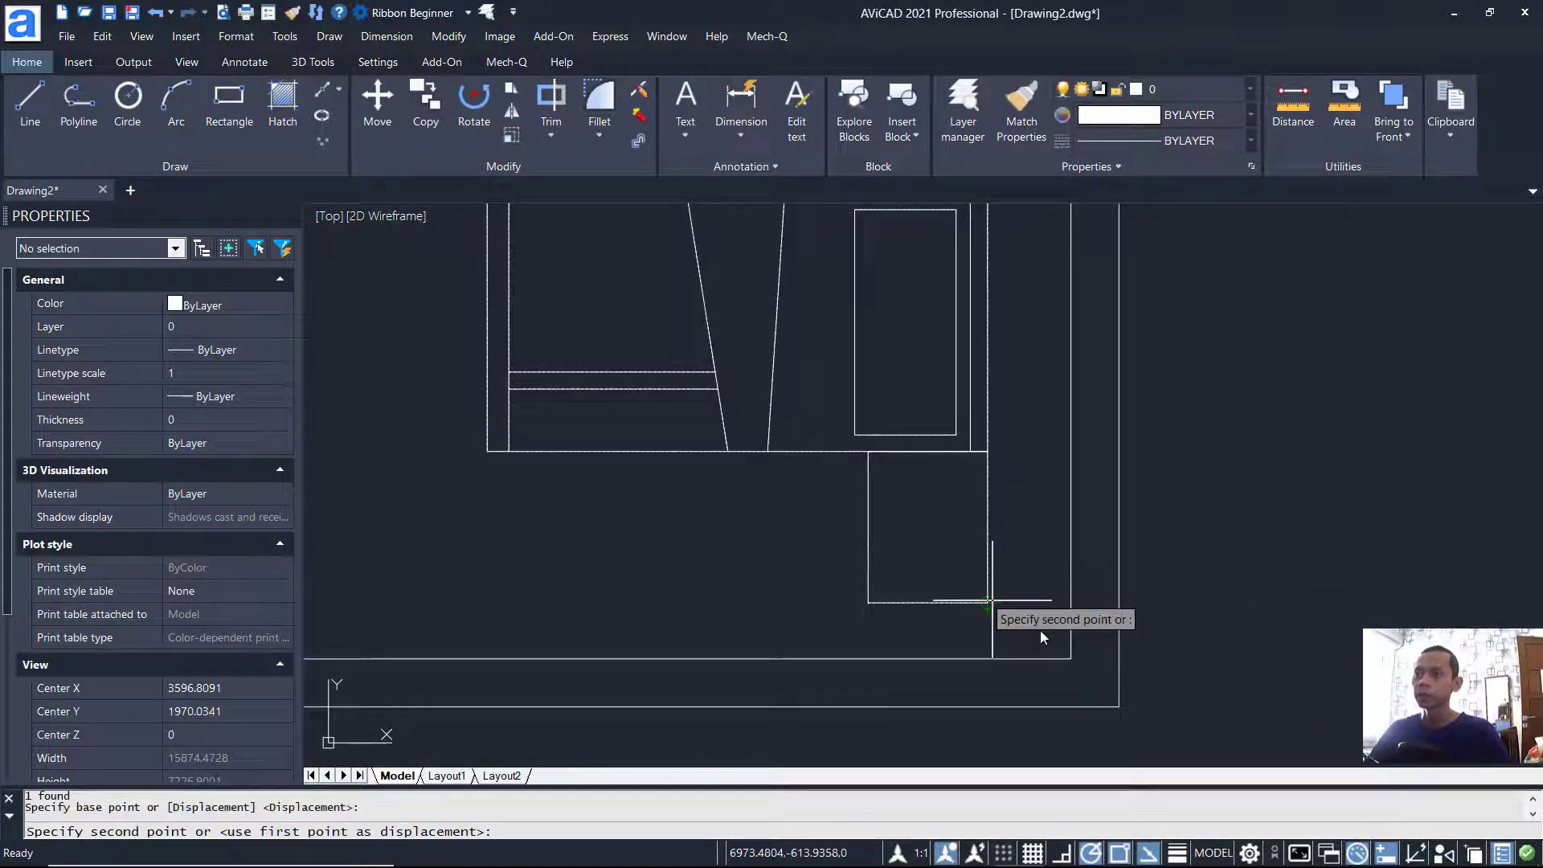
click(1070, 658)
scroll(1004, 562, down, 5)
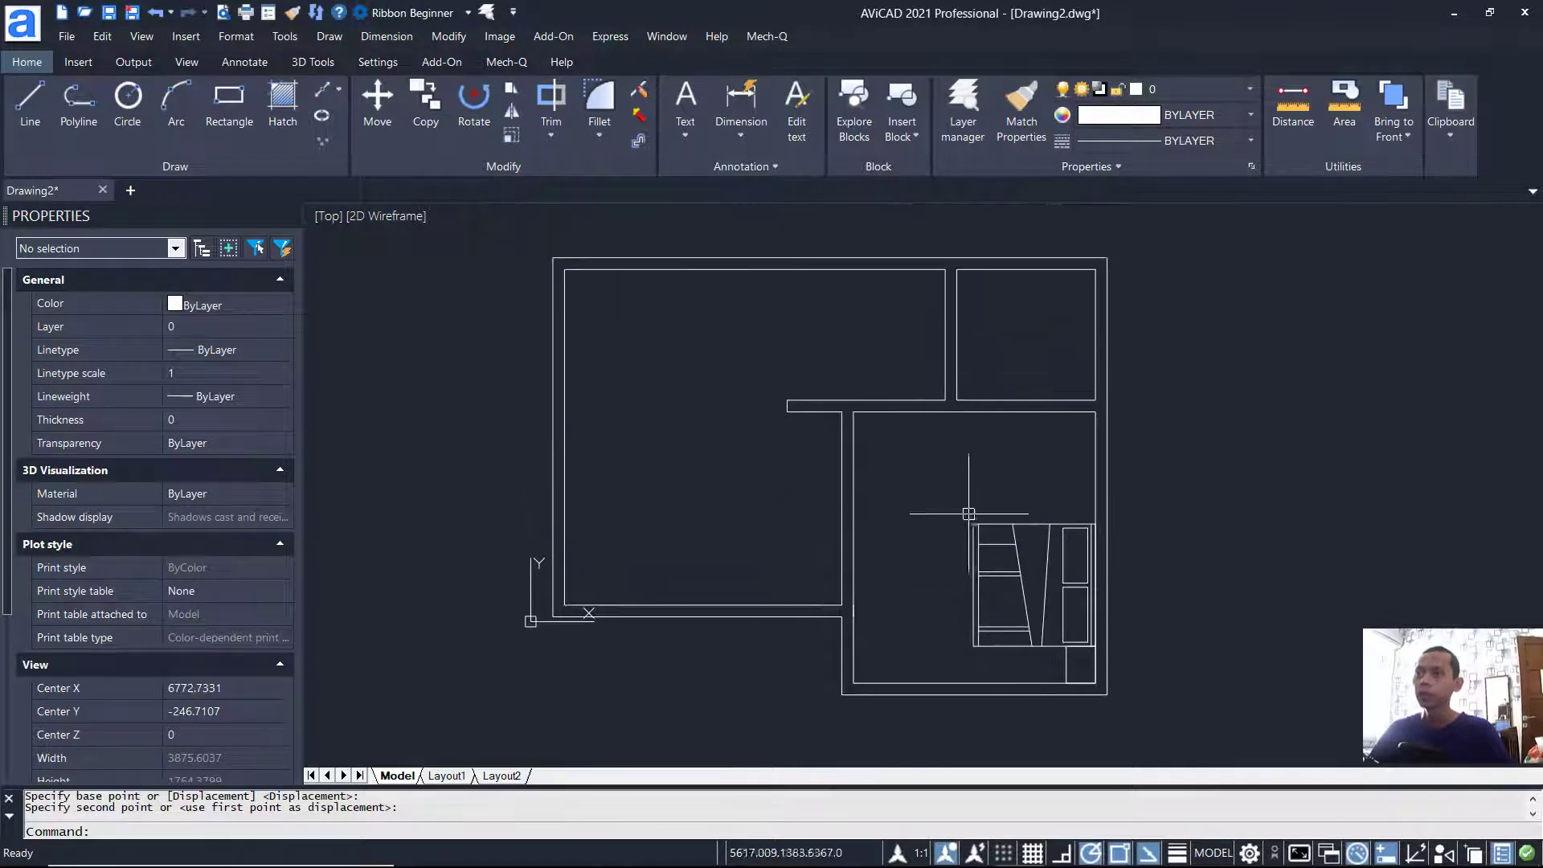
Step: Insert the Cupboard block from file at scale 1 into the bedroom's upper-right inner corner
text(i)
key(Return)
click(876, 330)
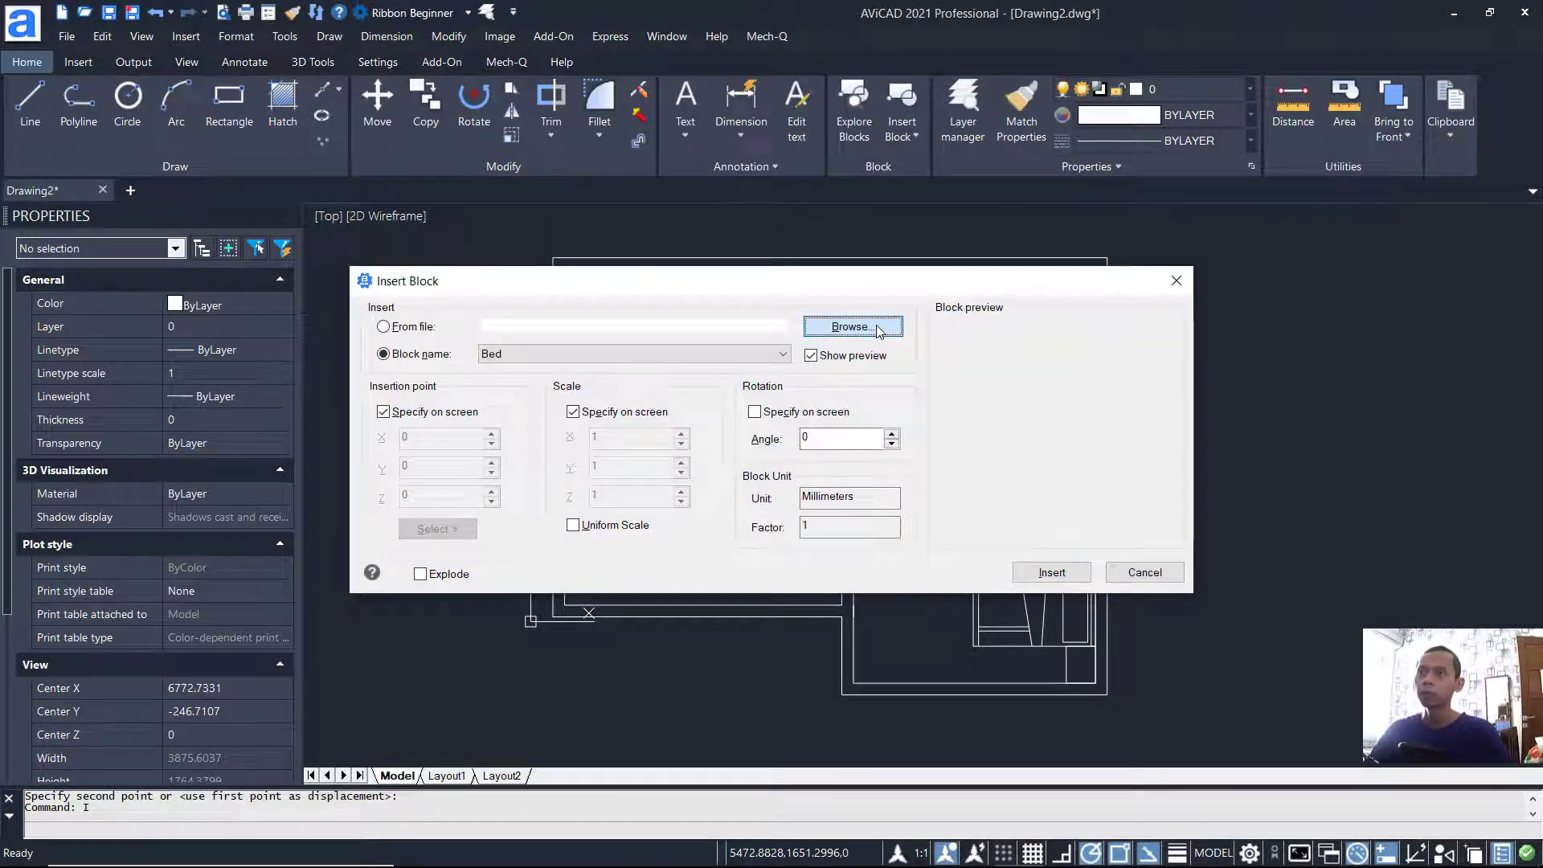
click(559, 291)
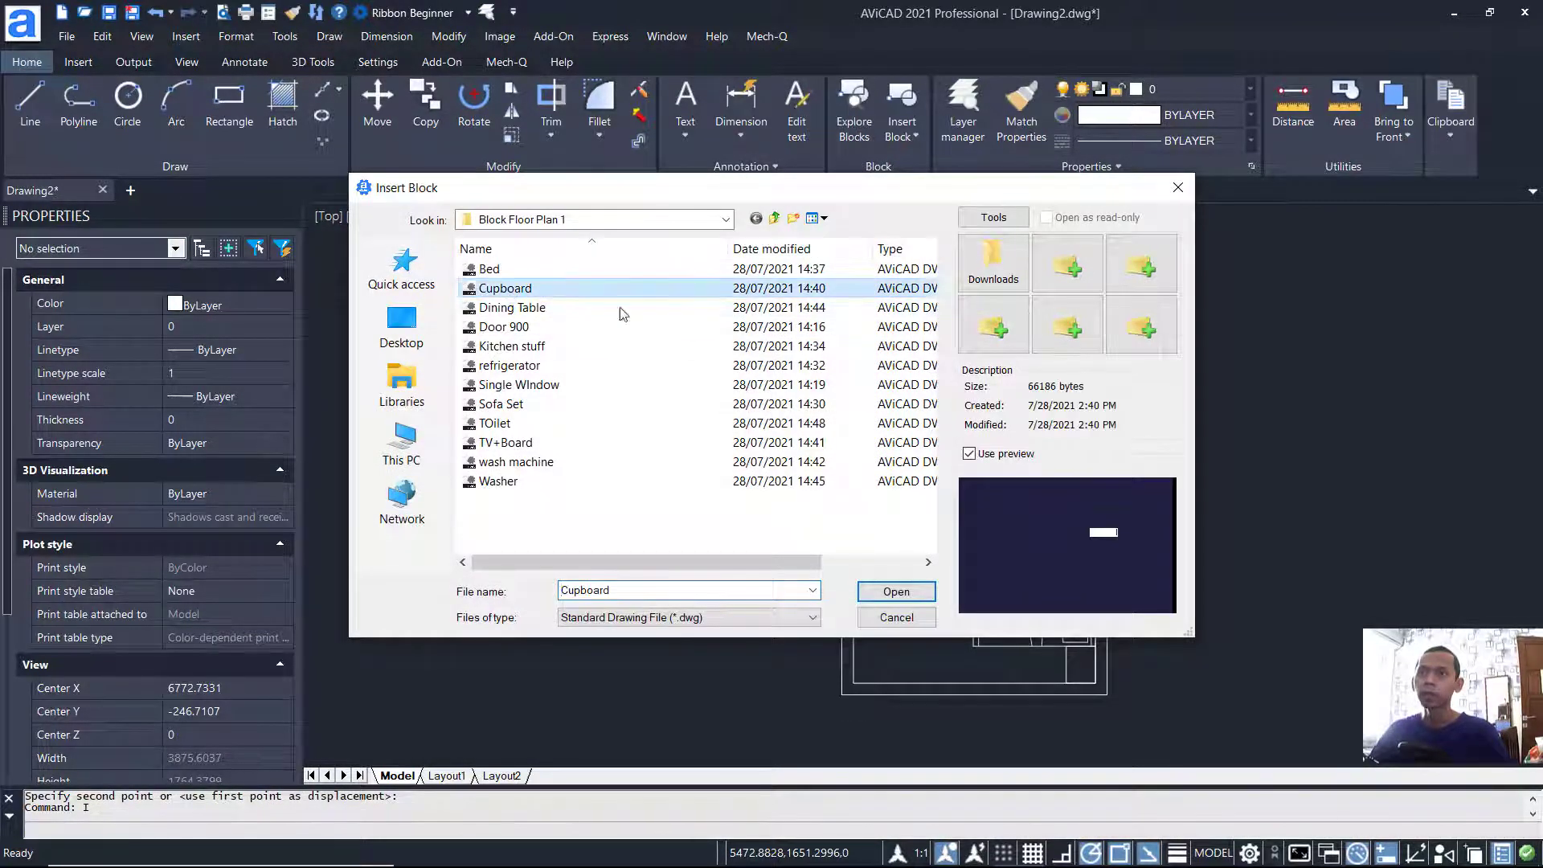
click(895, 591)
click(1039, 580)
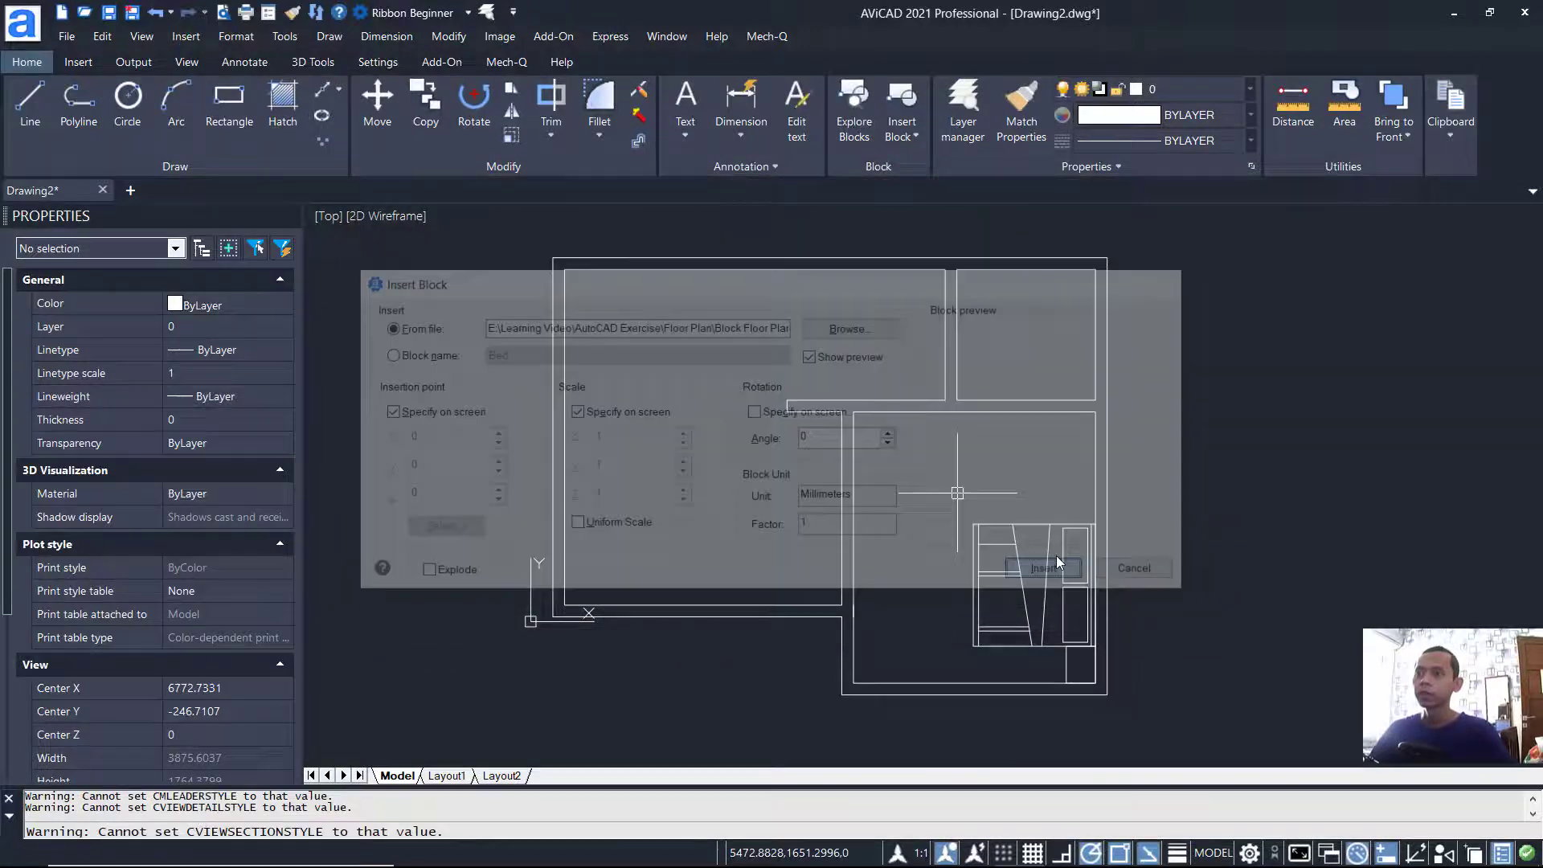
click(1094, 413)
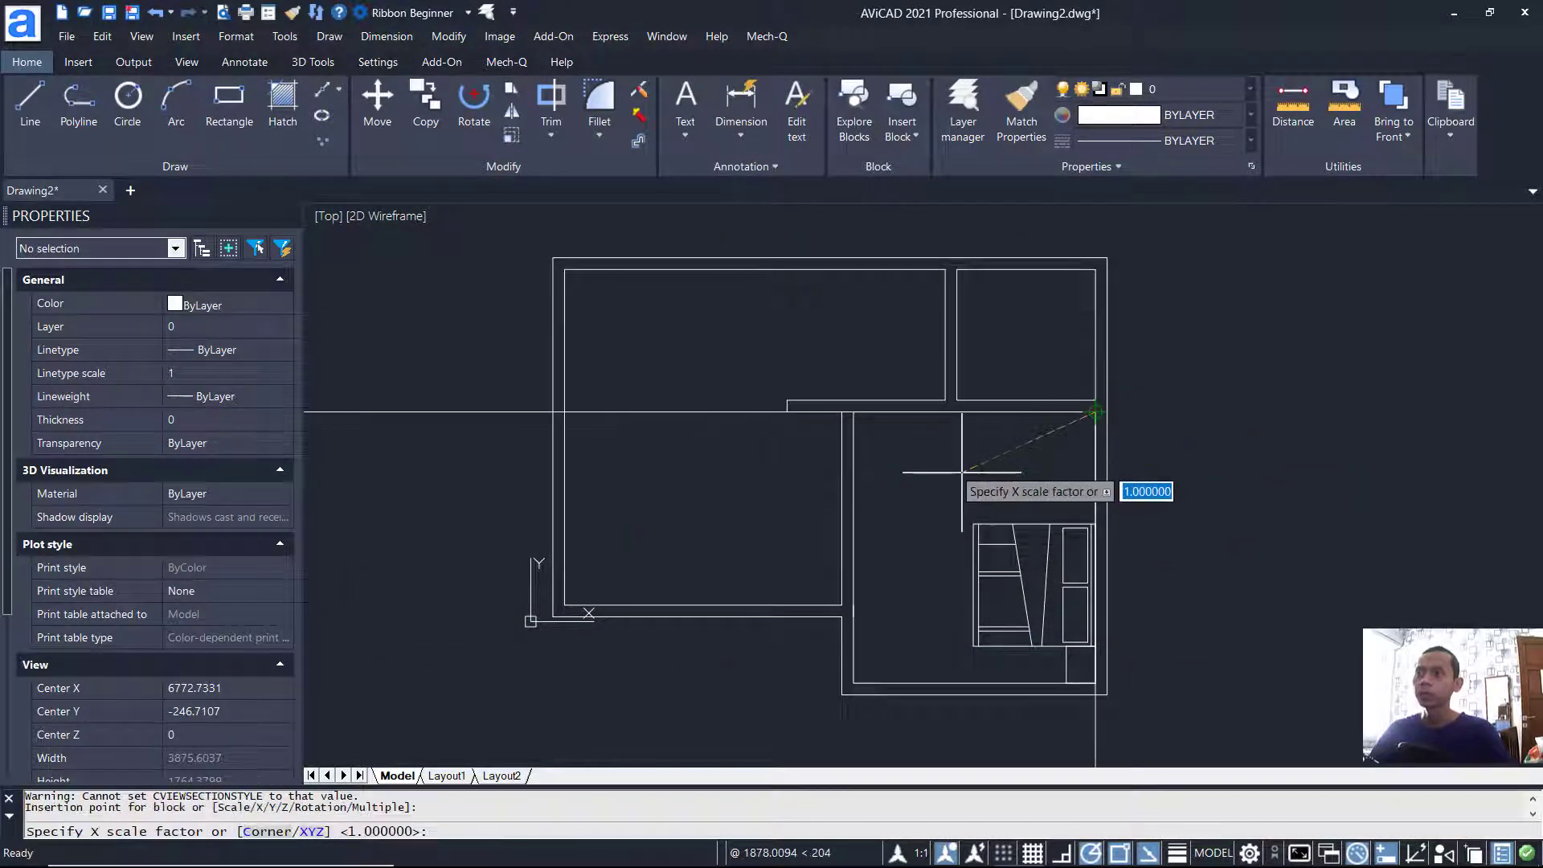
key(Return)
key(Return)
Step: Insert the Dining Table block from file at scale 1 in the upper middle of the large left room
key(Return)
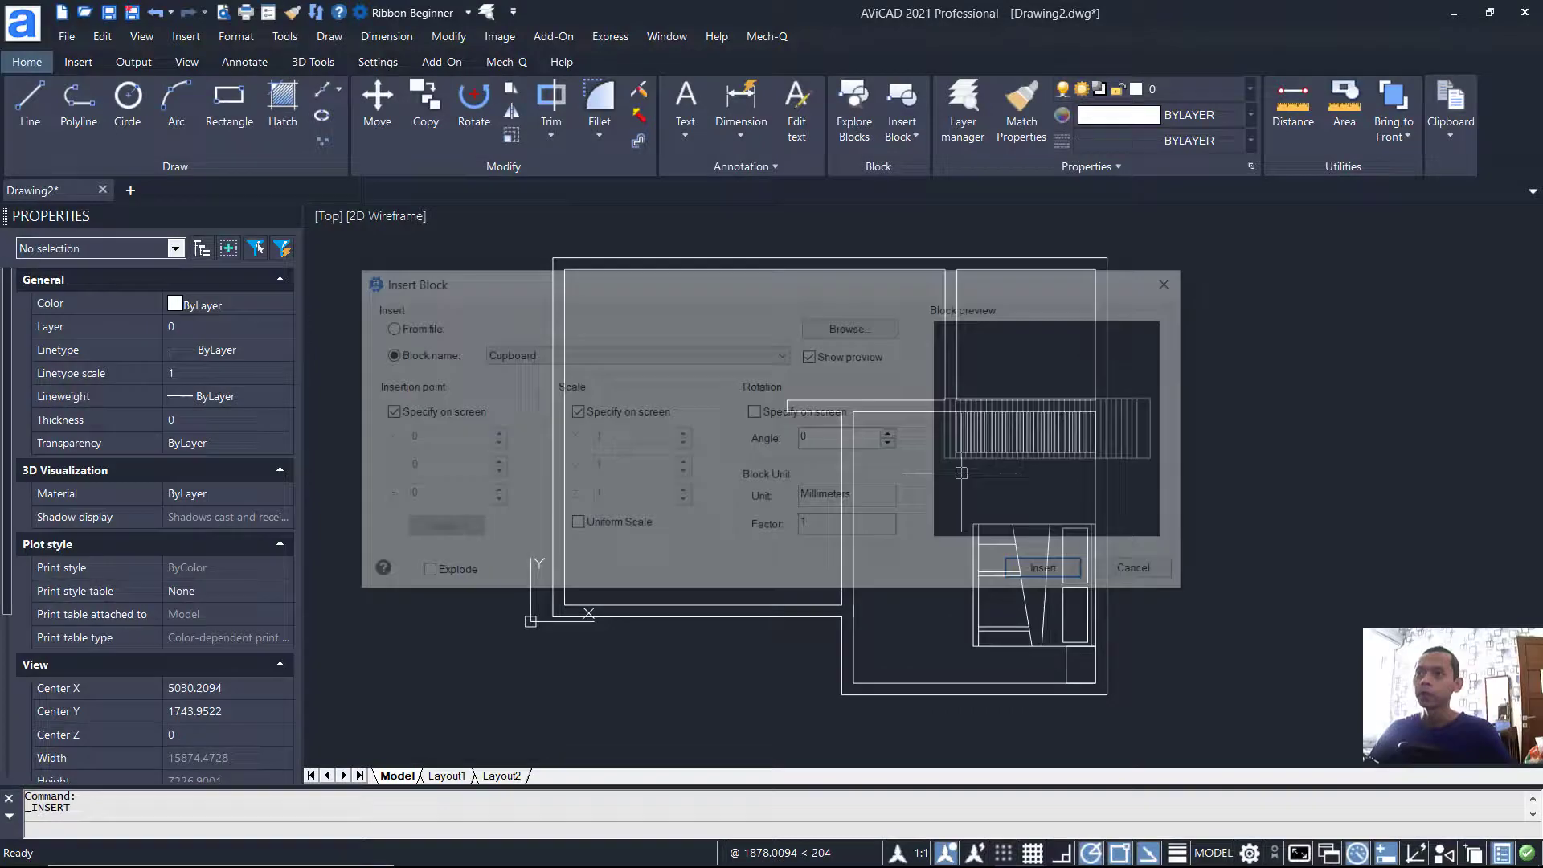
click(850, 325)
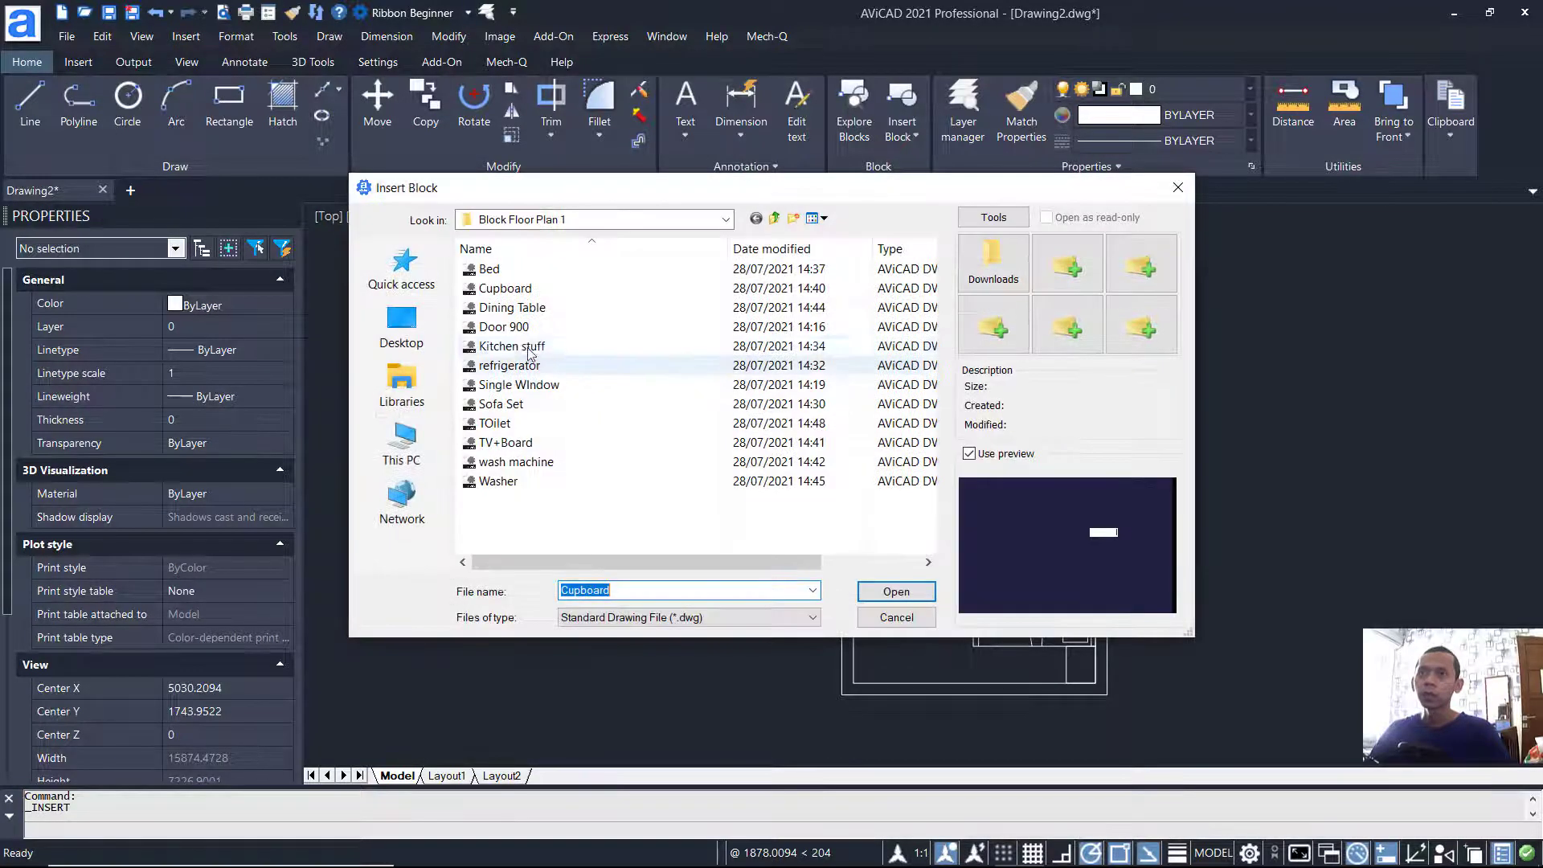
click(554, 309)
click(886, 594)
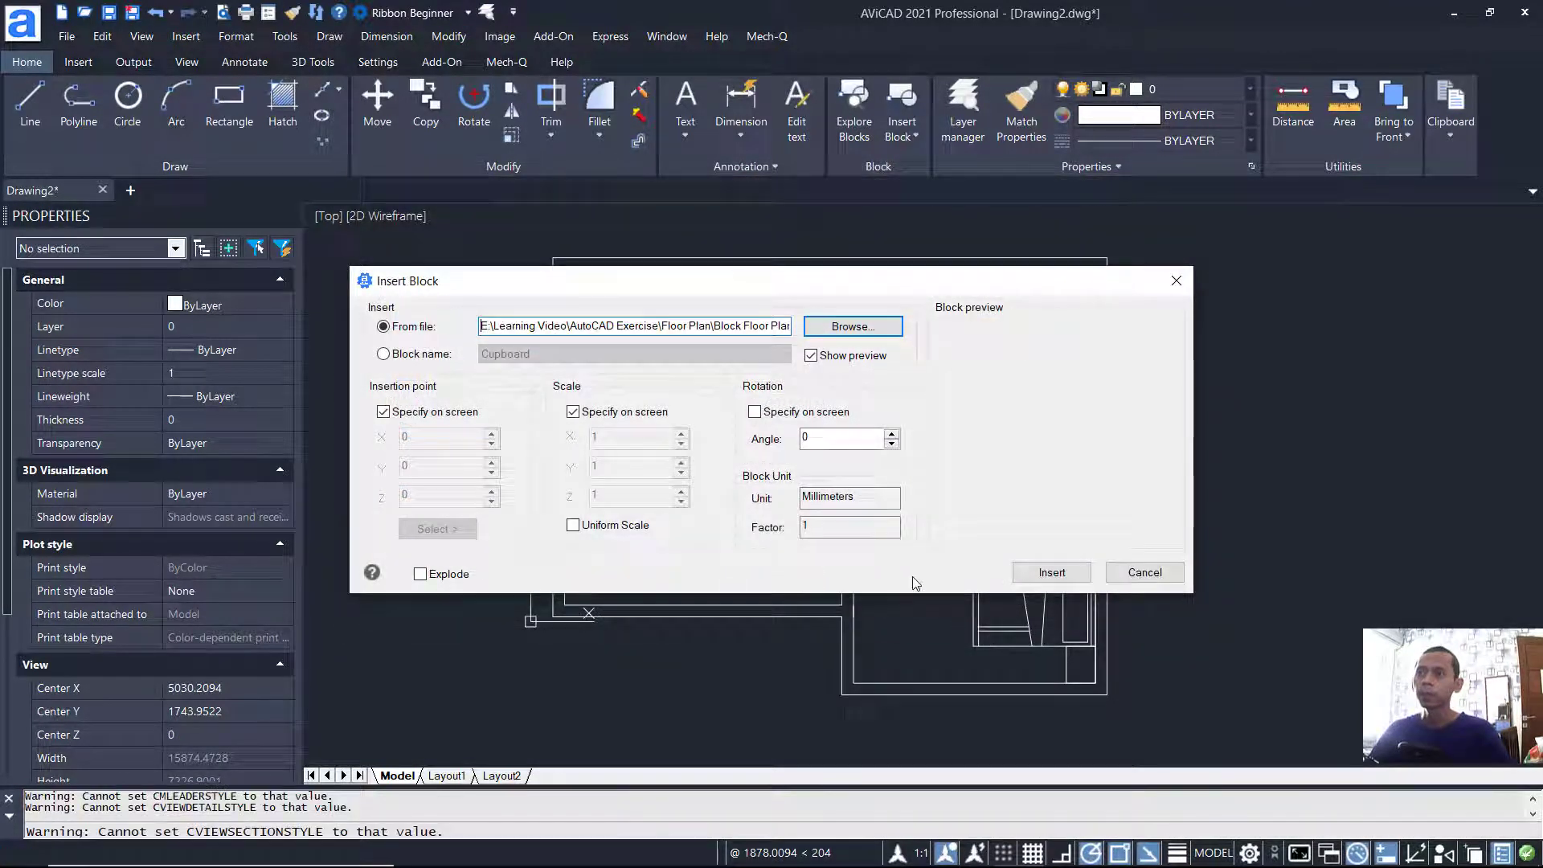
click(1052, 572)
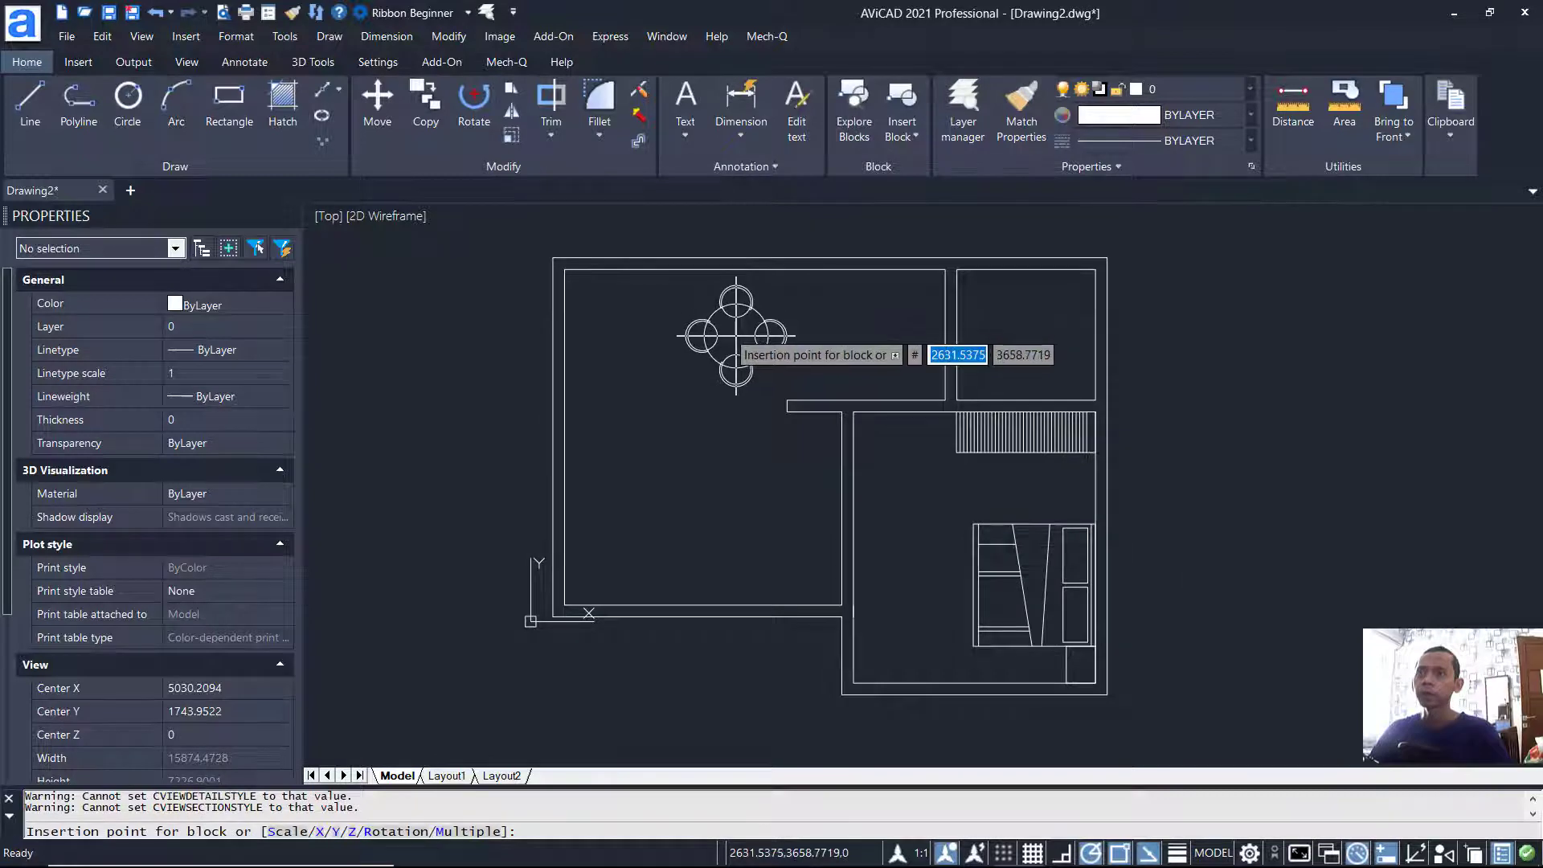
click(751, 335)
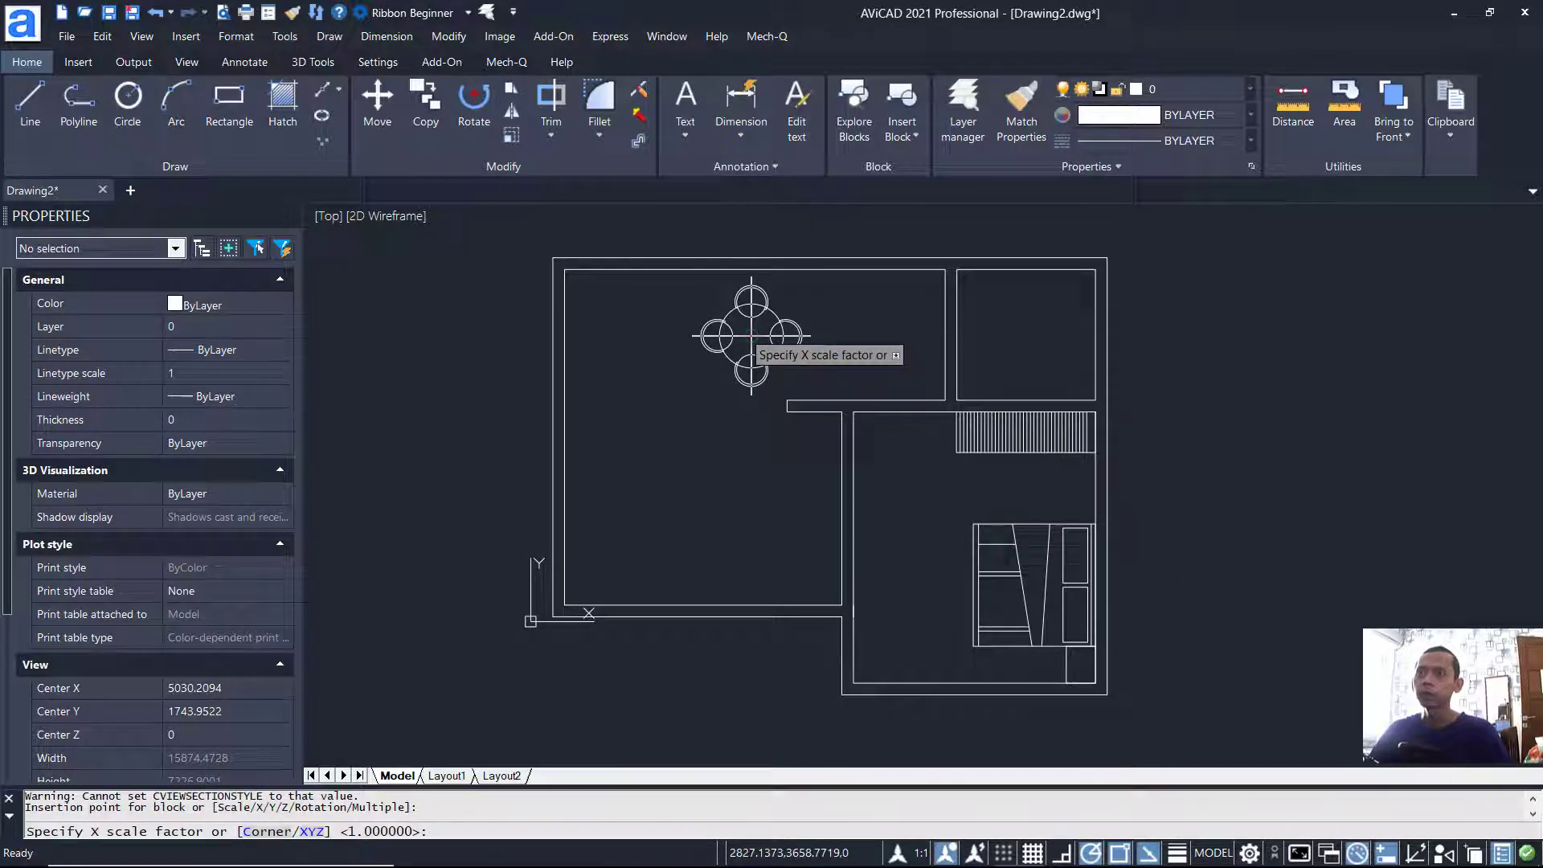
key(Return)
key(Return)
Step: Insert the Door 900 block from file at scale 1 in the open area of the large room, below the dining table
key(Return)
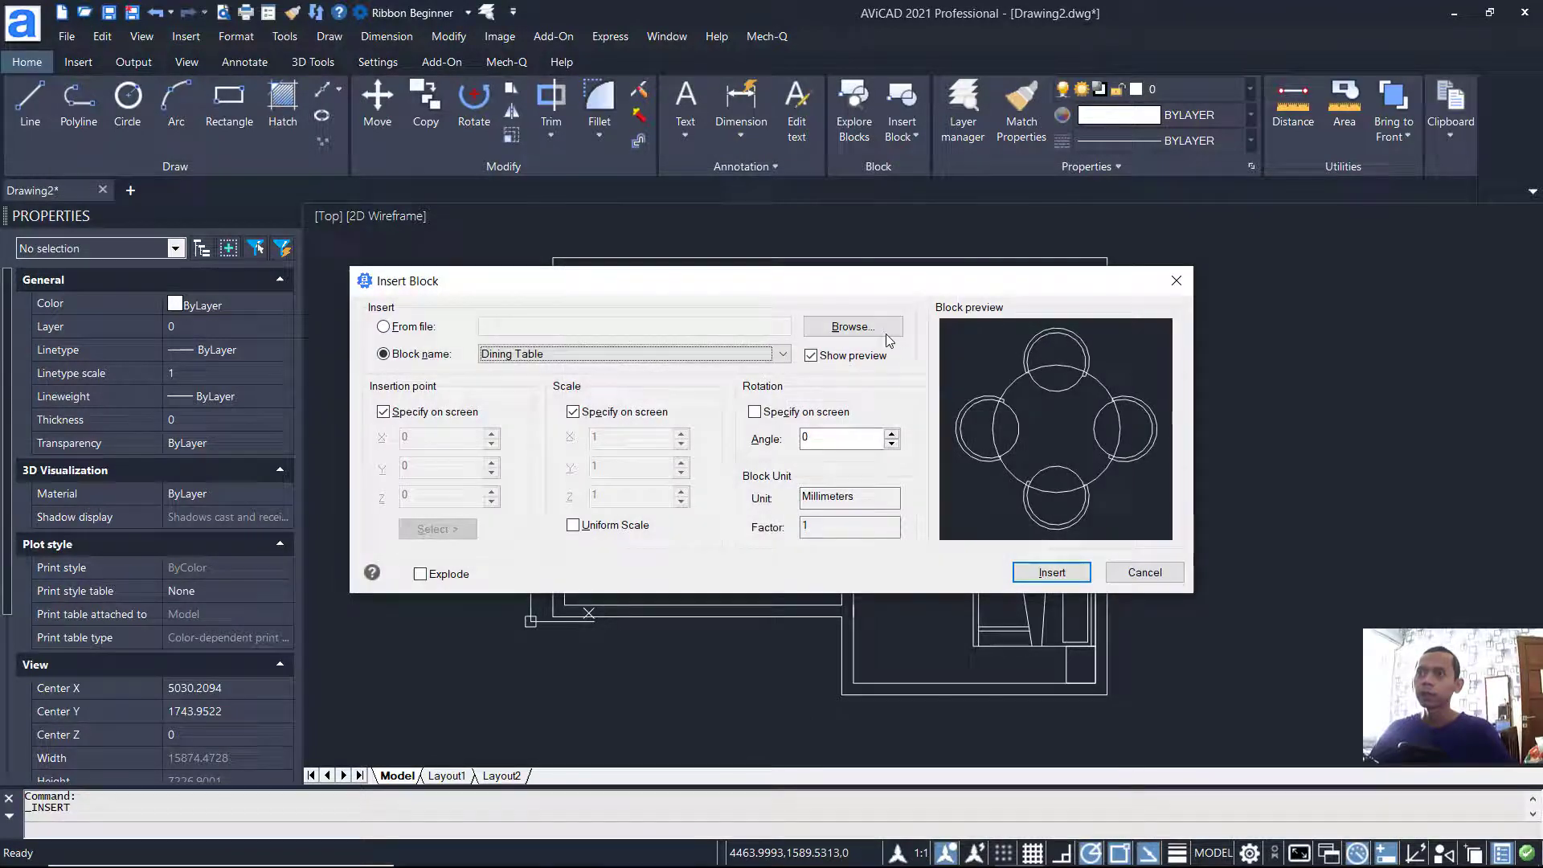
click(884, 329)
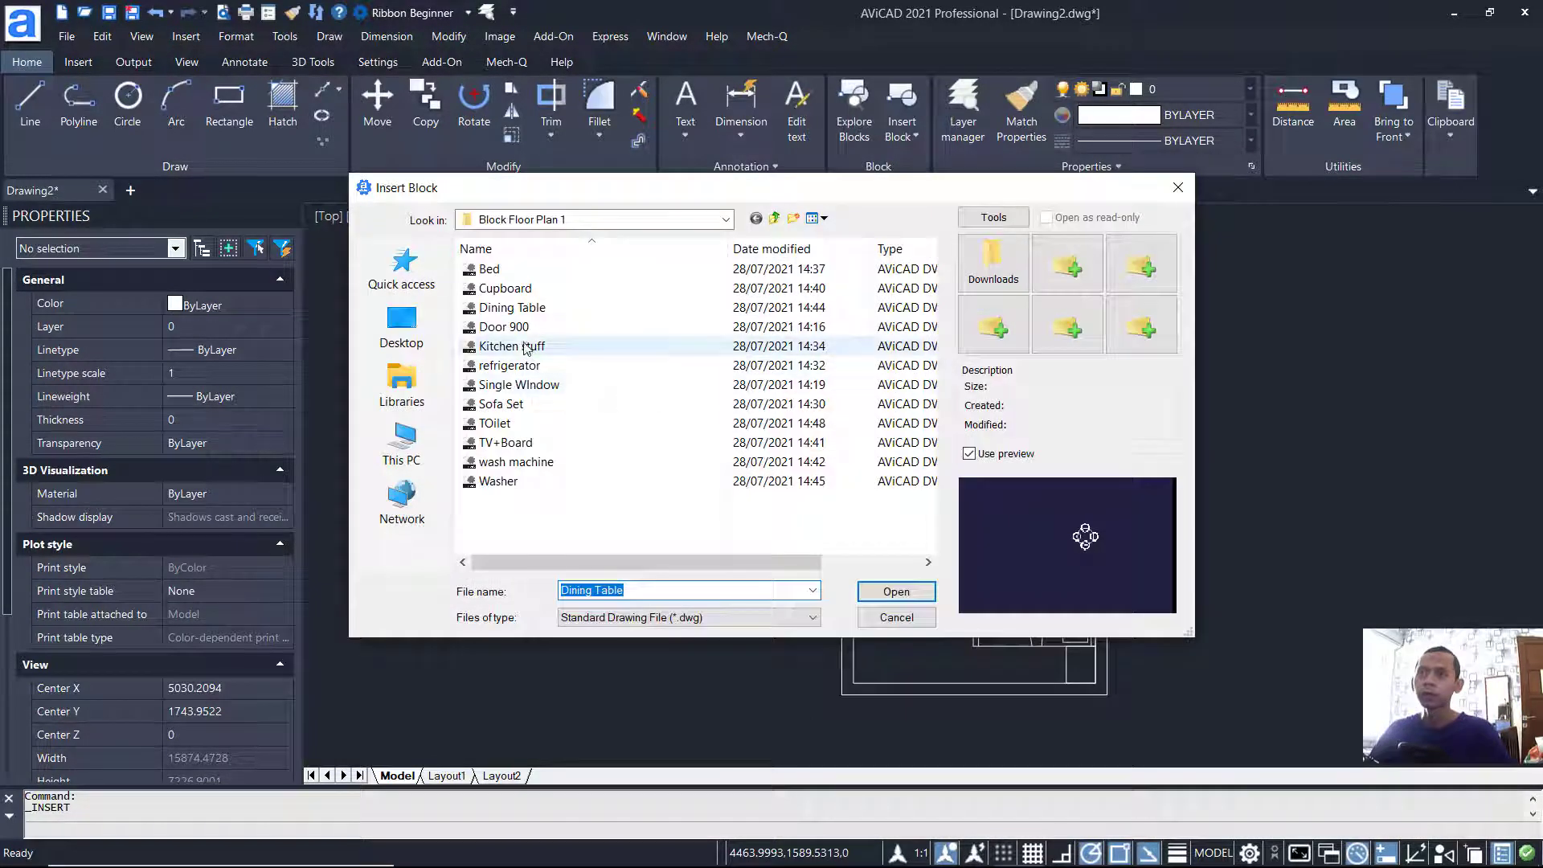
click(515, 329)
click(898, 592)
click(1052, 573)
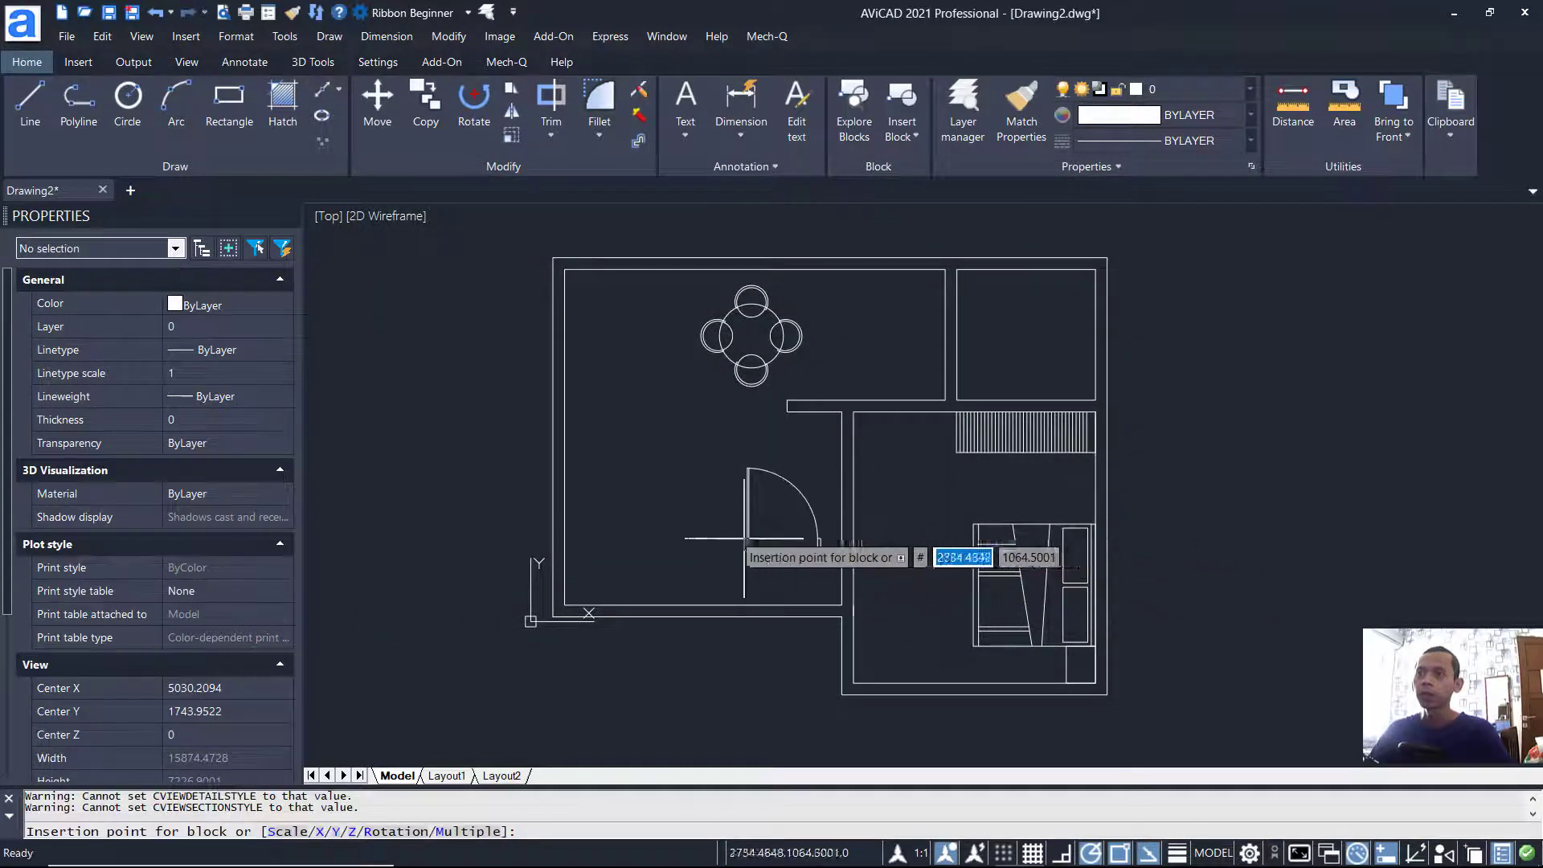
click(672, 498)
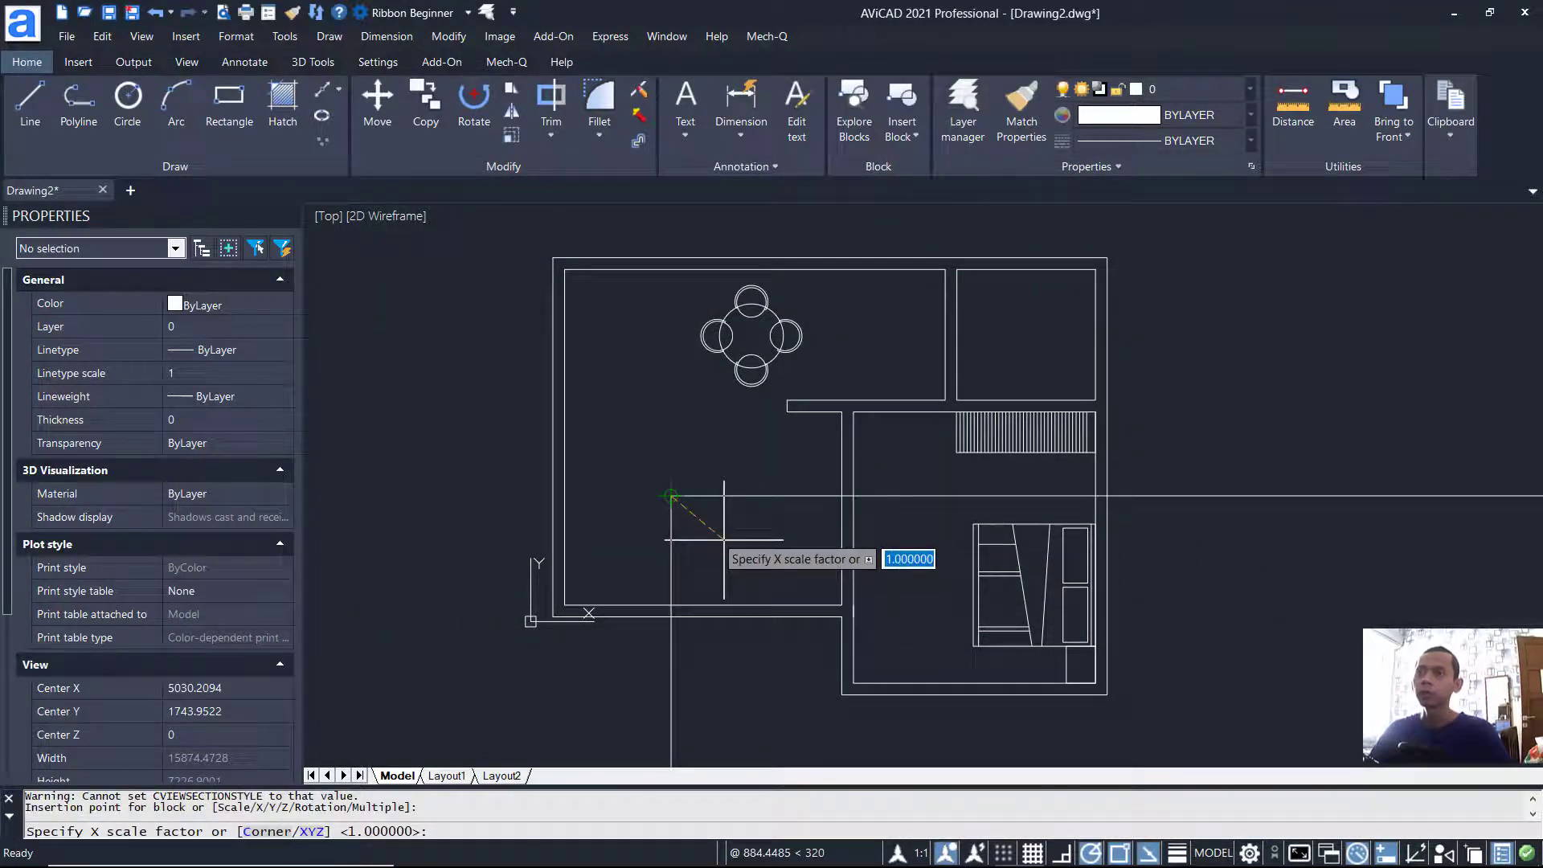
key(Return)
key(Return)
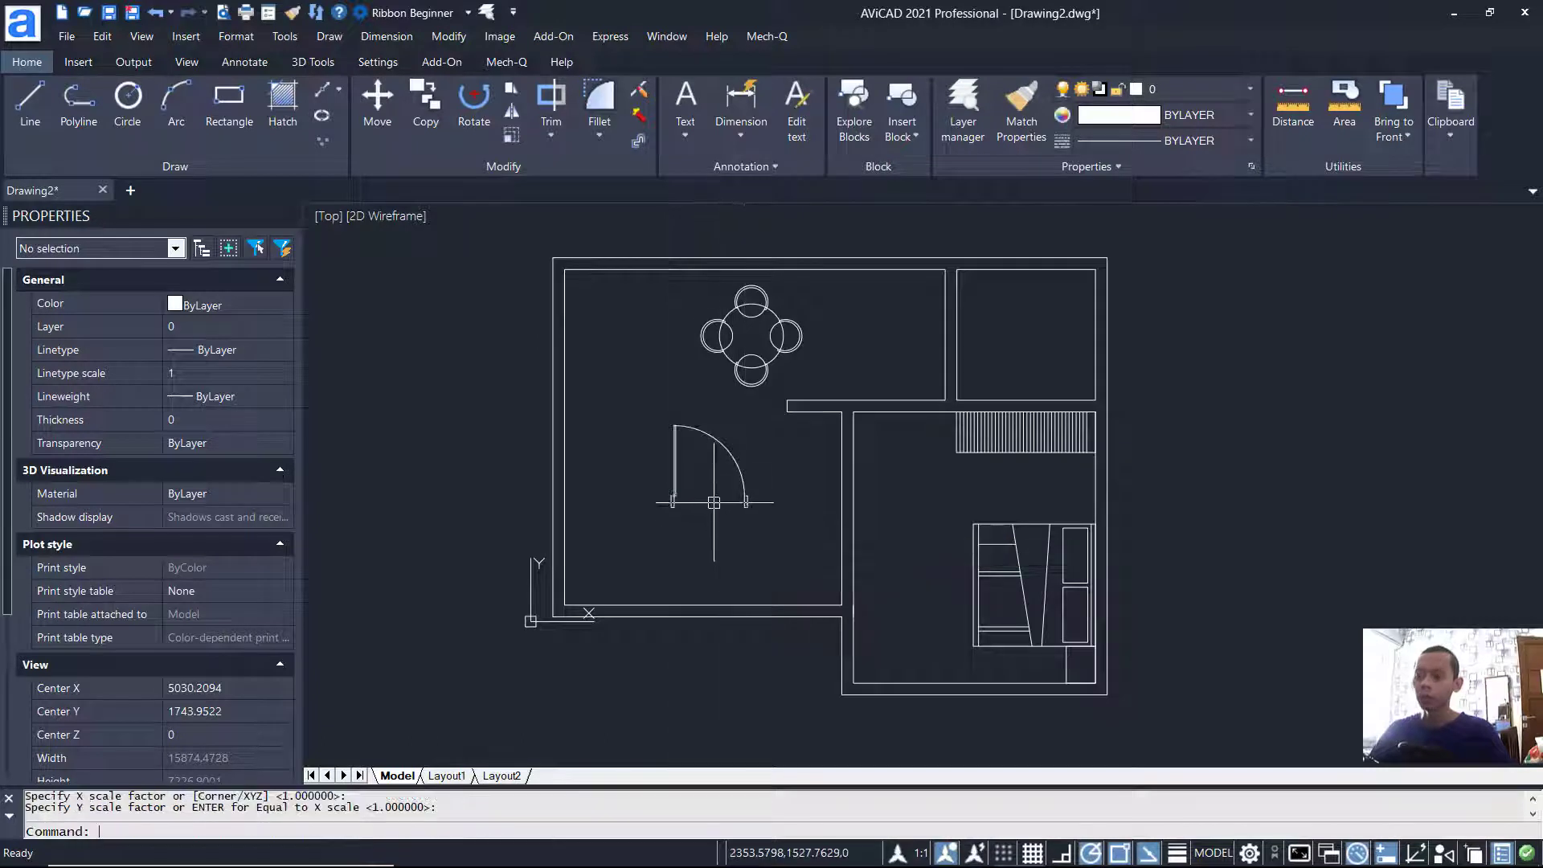
Step: Mirror the door block across a horizontal line below it and delete the original so it swings downward
middle_drag(712, 503, 825, 547)
text(mi)
key(Return)
click(868, 473)
click(785, 569)
key(Return)
click(756, 563)
click(899, 563)
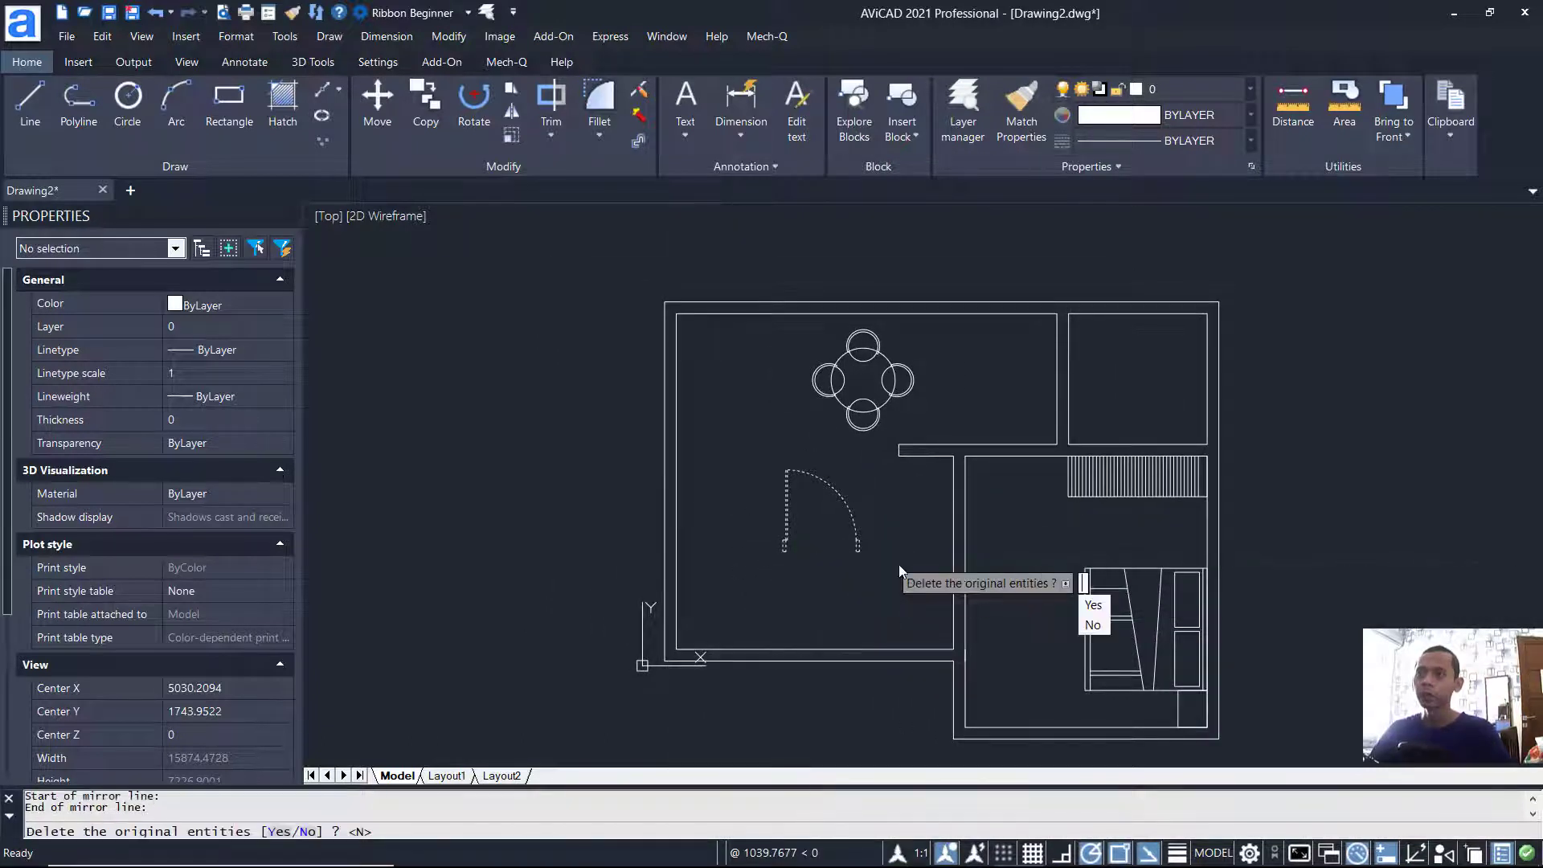
click(1095, 606)
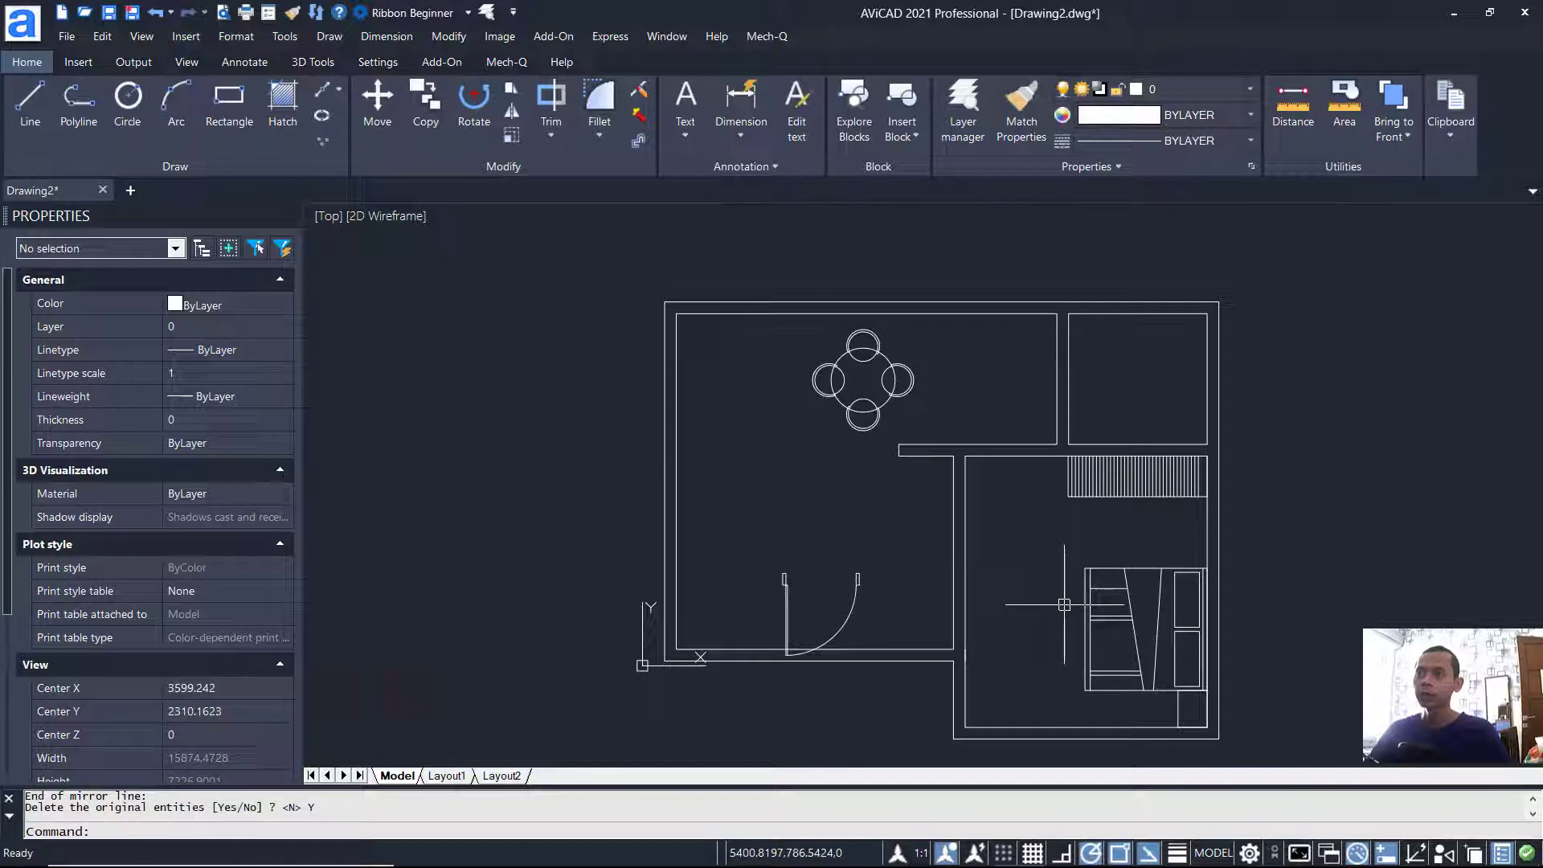
Step: Move the mirrored door by its left frame into the top outer wall at the large room's upper-left inner corner
middle_drag(845, 552, 862, 587)
key(Return)
click(799, 639)
key(Return)
scroll(784, 623, up, 6)
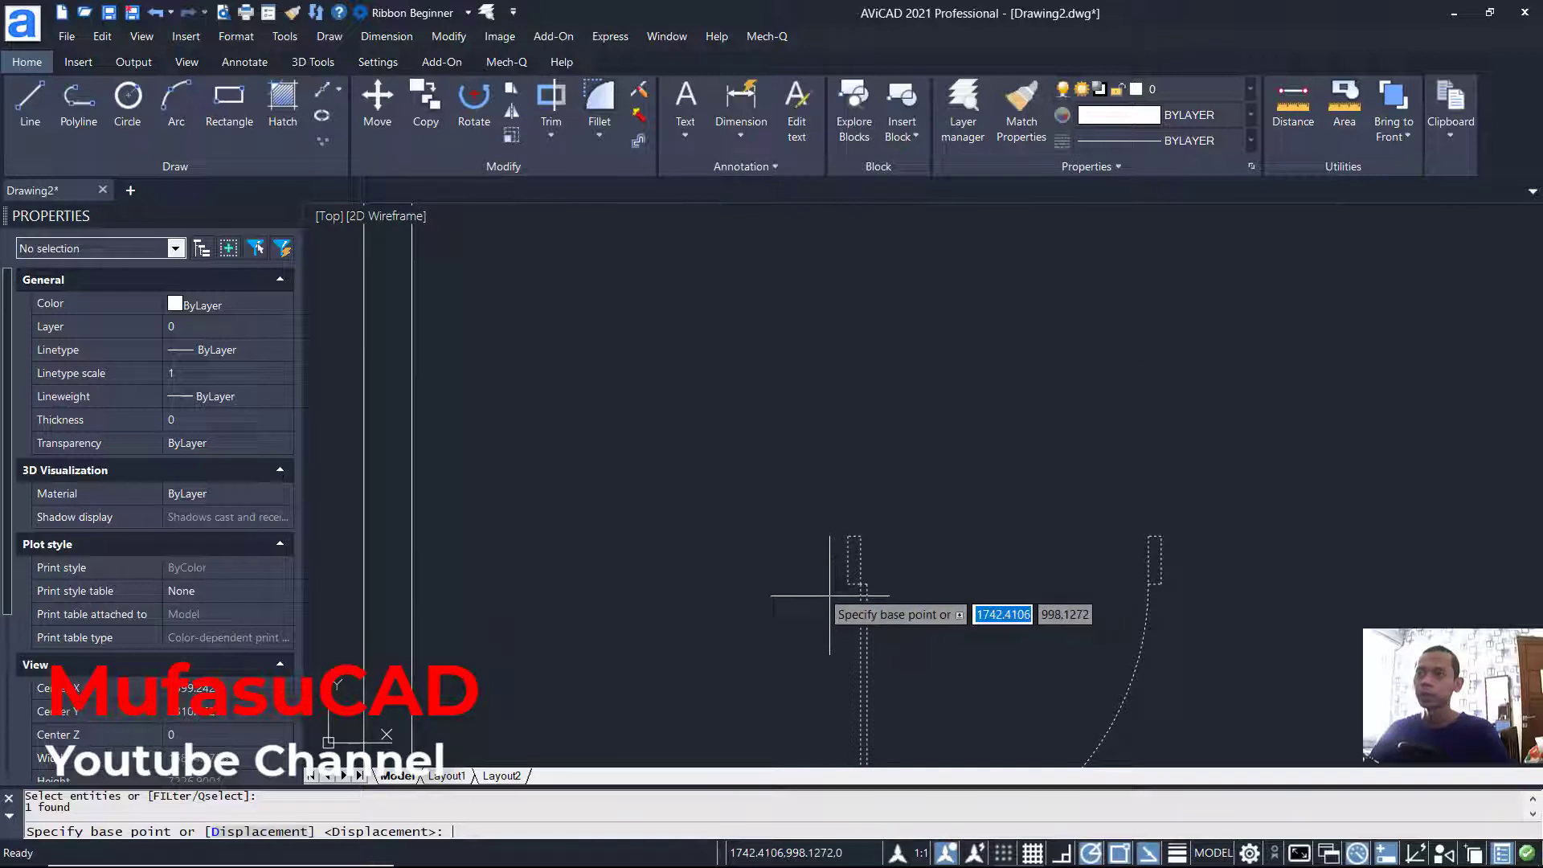
click(855, 554)
scroll(840, 575, down, 5)
scroll(733, 426, up, 4)
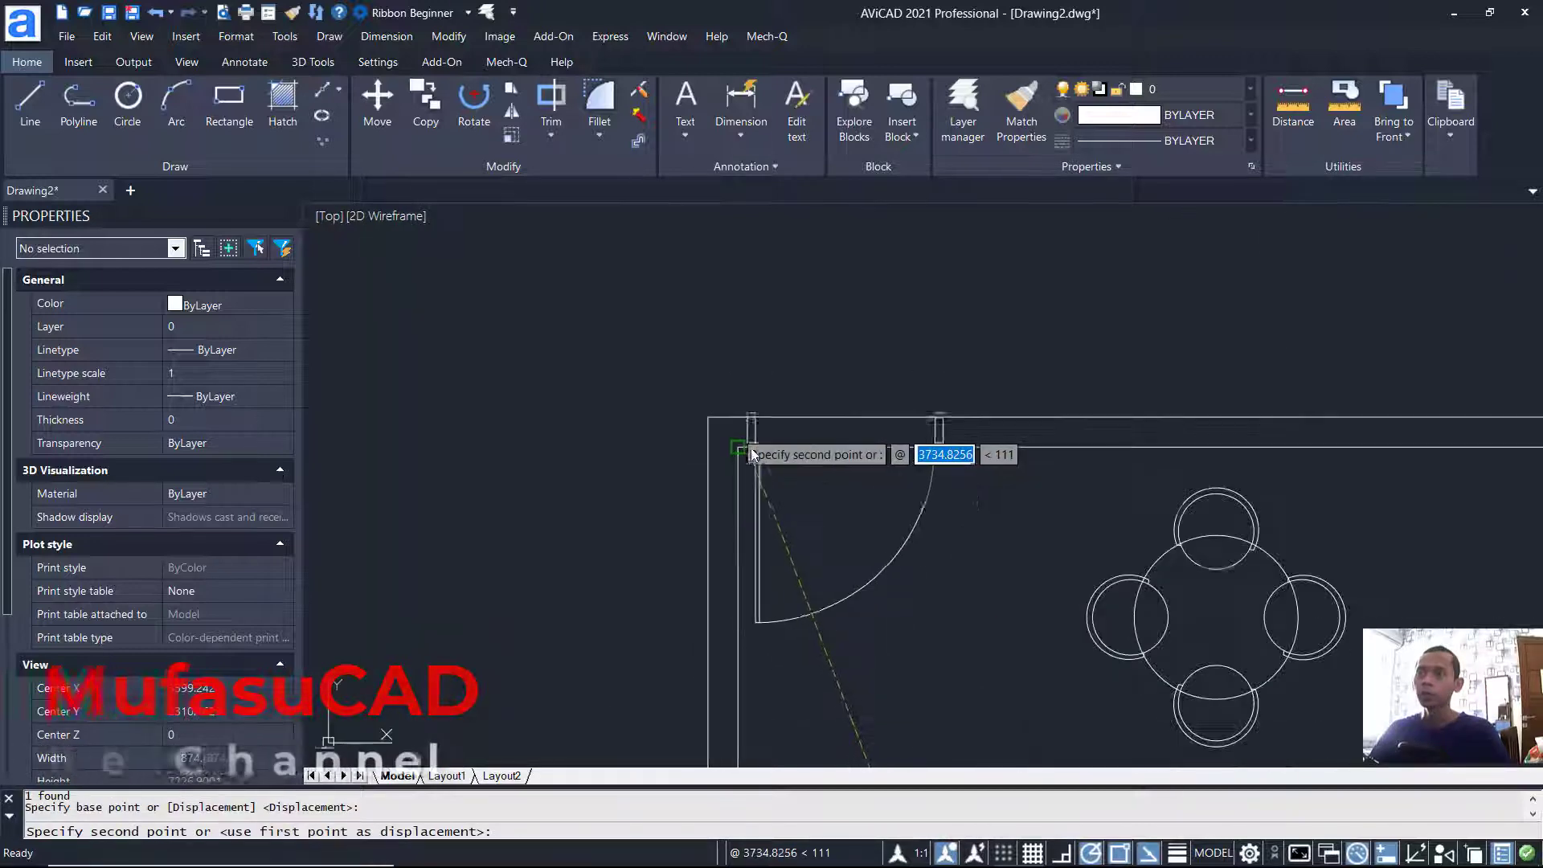
click(734, 431)
Step: Copy the door in the top wall to the free space between the dining table and the upper vertical partition
scroll(906, 547, down, 4)
scroll(906, 547, down, 1)
scroll(916, 576, up, 1)
key(Return)
click(836, 460)
key(Return)
click(834, 426)
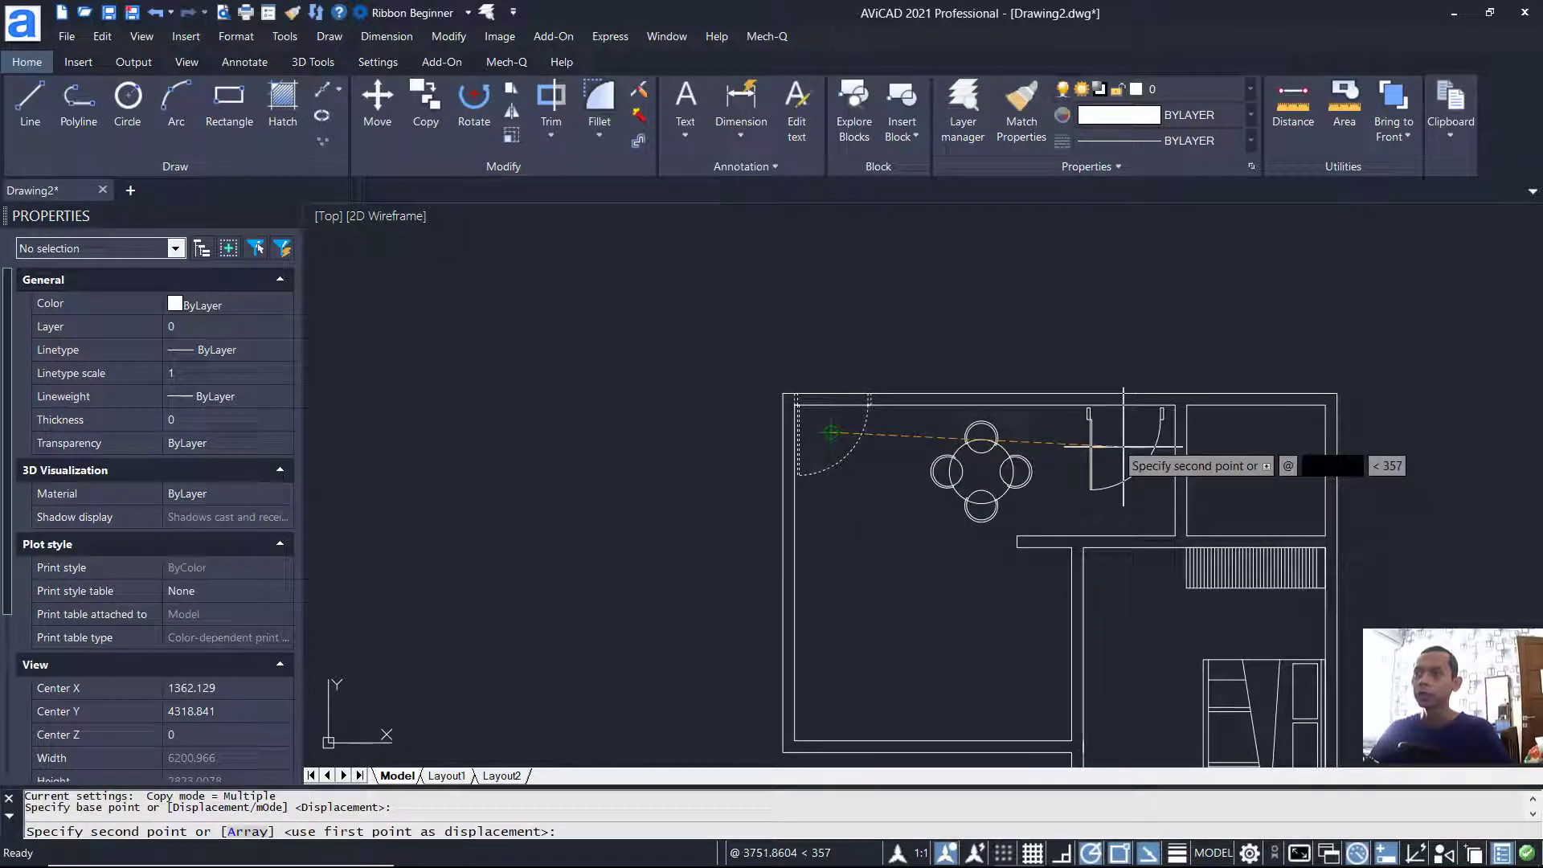
click(1132, 462)
key(Escape)
Step: Rotate the copied door by 90 degrees about the middle of the block
middle_drag(1153, 467, 1071, 488)
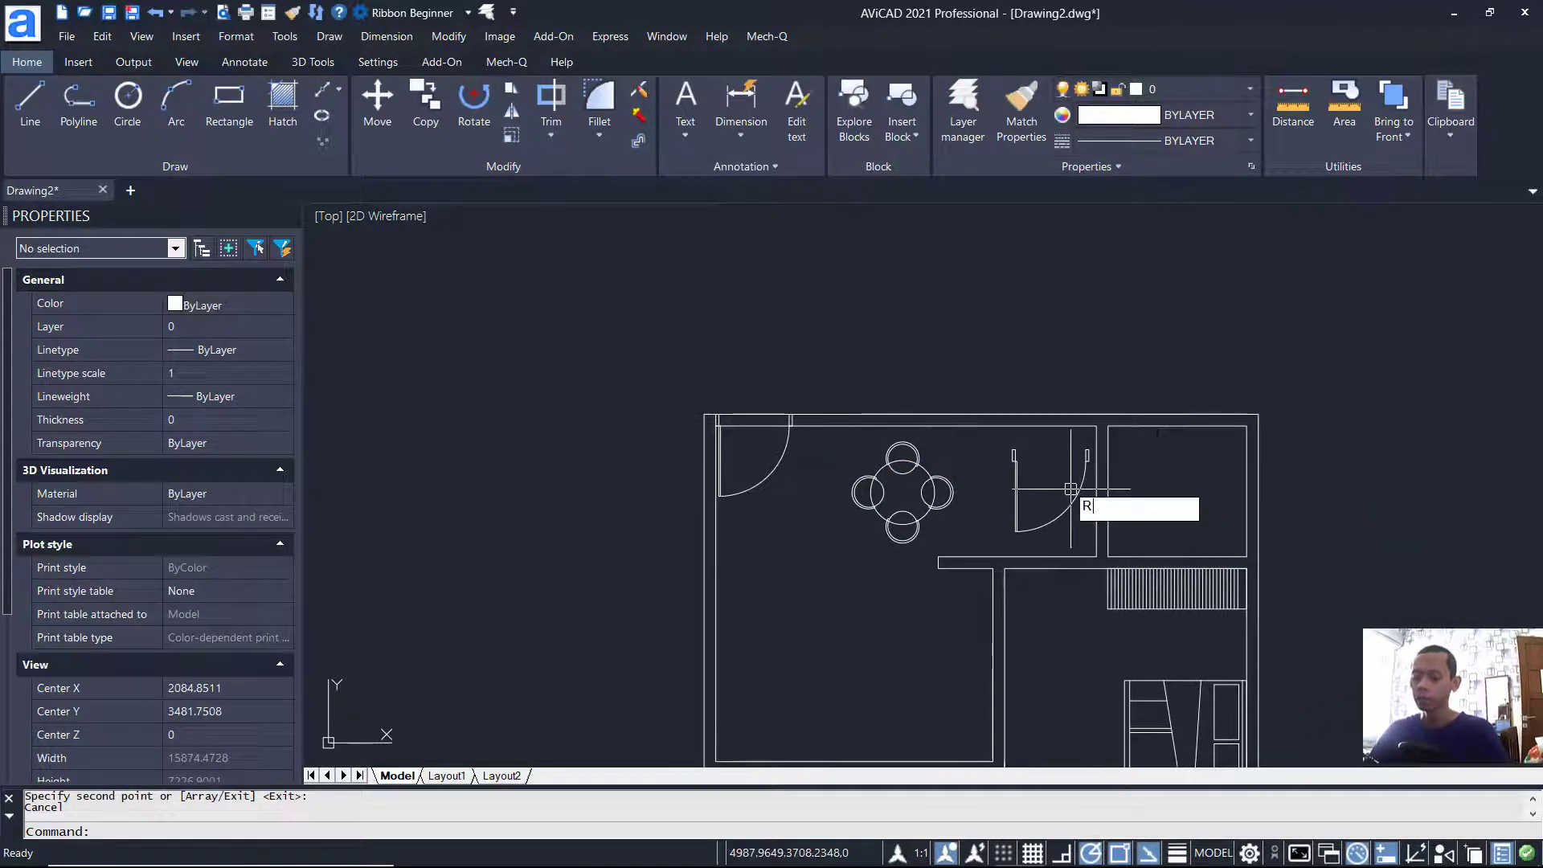
text(RO)
key(Return)
click(1060, 514)
key(Return)
click(1051, 485)
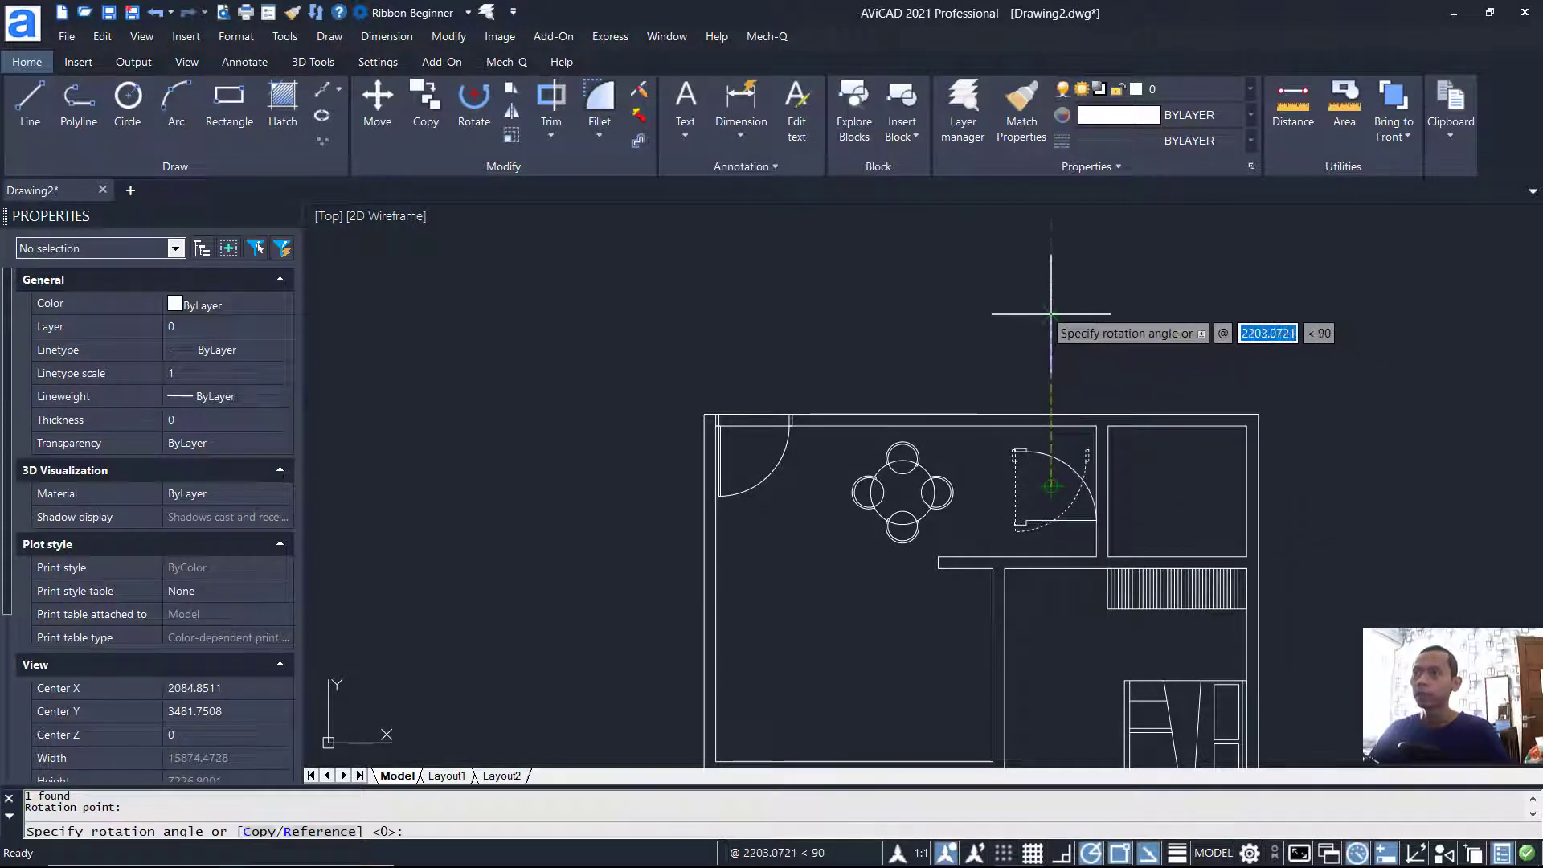
click(1051, 317)
Step: Move the rotated door by its lower frame corner into the bottom end of the upper vertical partition, opening into the small room
scroll(1048, 537, up, 2)
text(m)
key(Return)
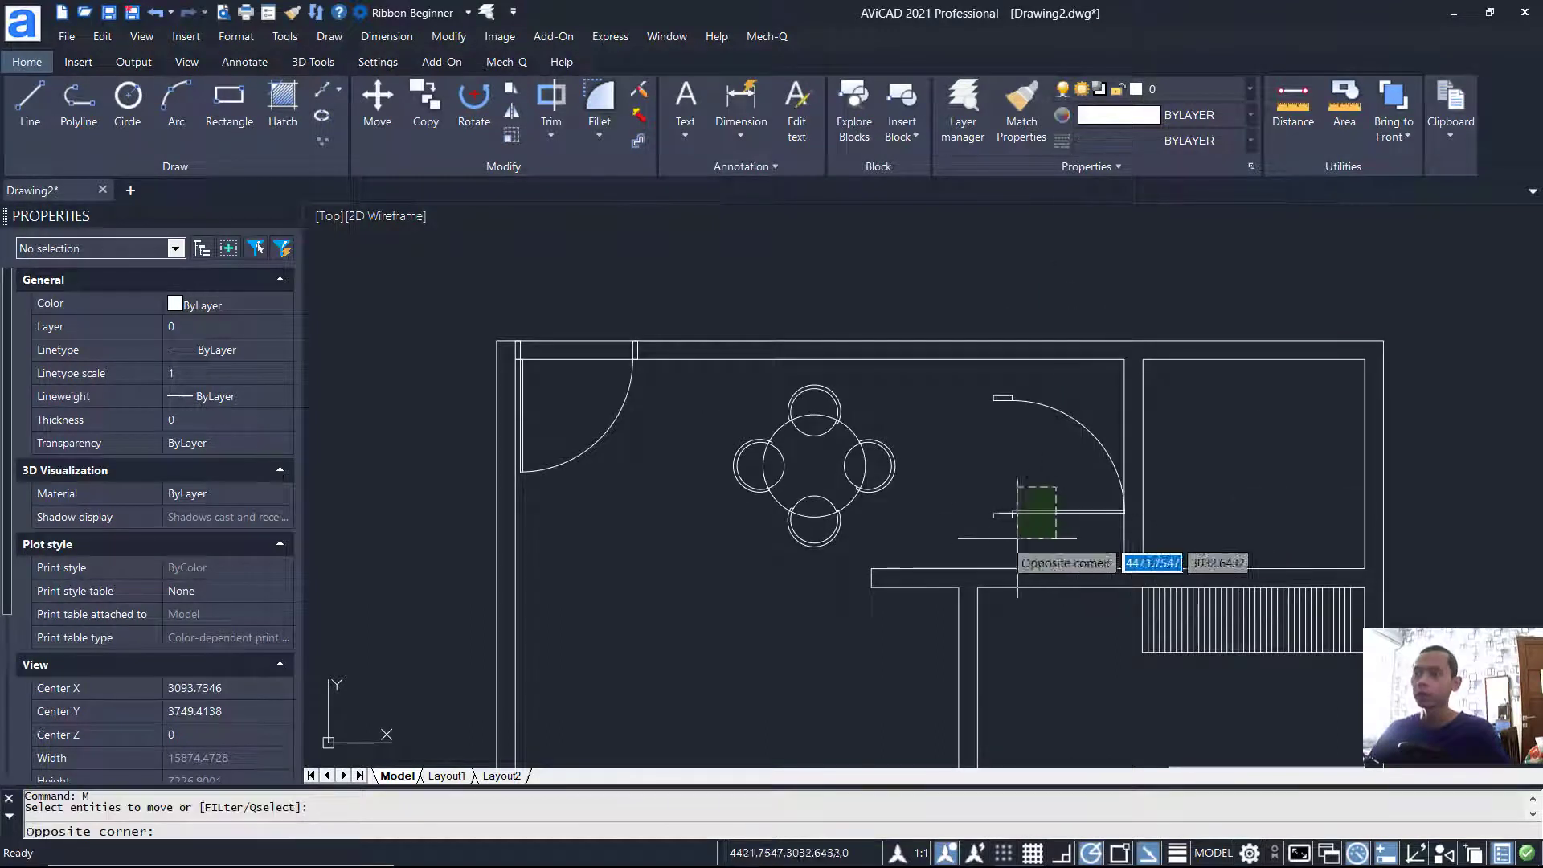
click(1037, 512)
key(Return)
scroll(1032, 538, up, 2)
click(995, 502)
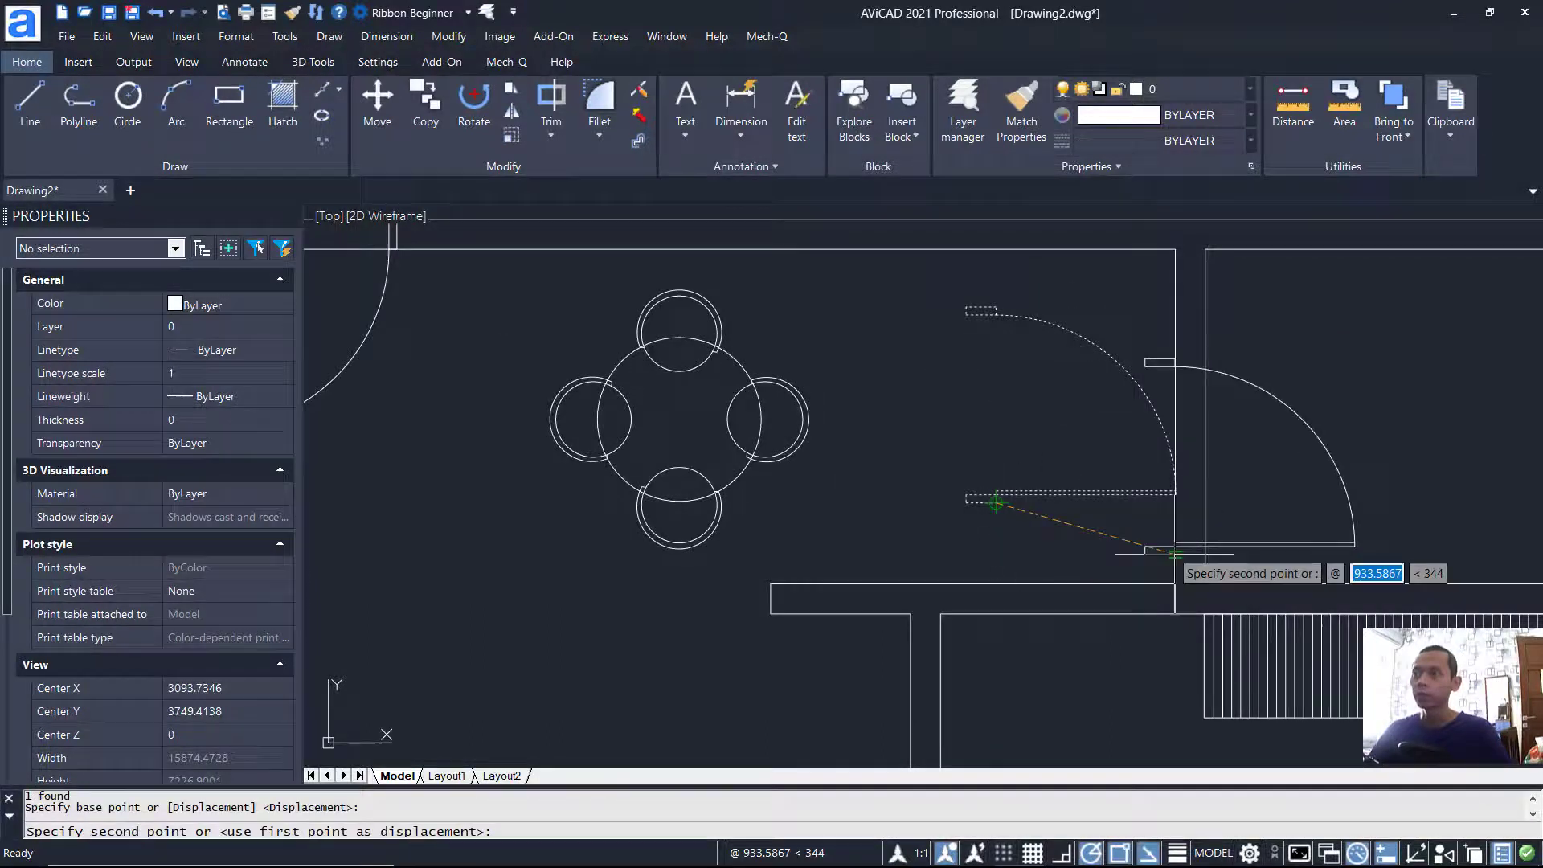
click(1206, 582)
Step: Copy the small room's door into the upper-left area of the bedroom, beside the cupboard
scroll(1292, 528, down, 2)
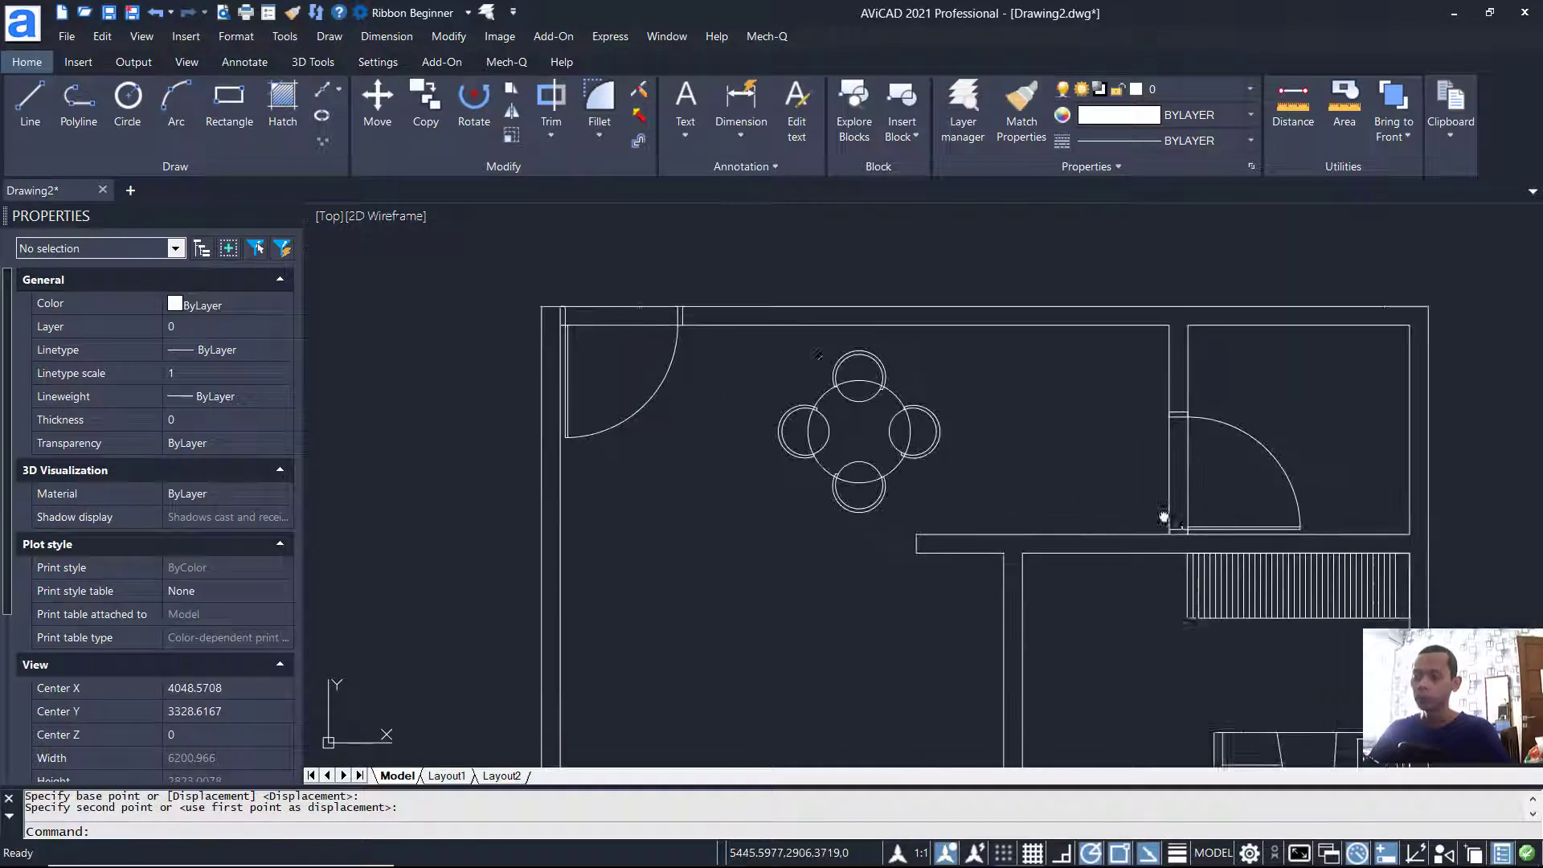
text(co)
key(Return)
click(1230, 439)
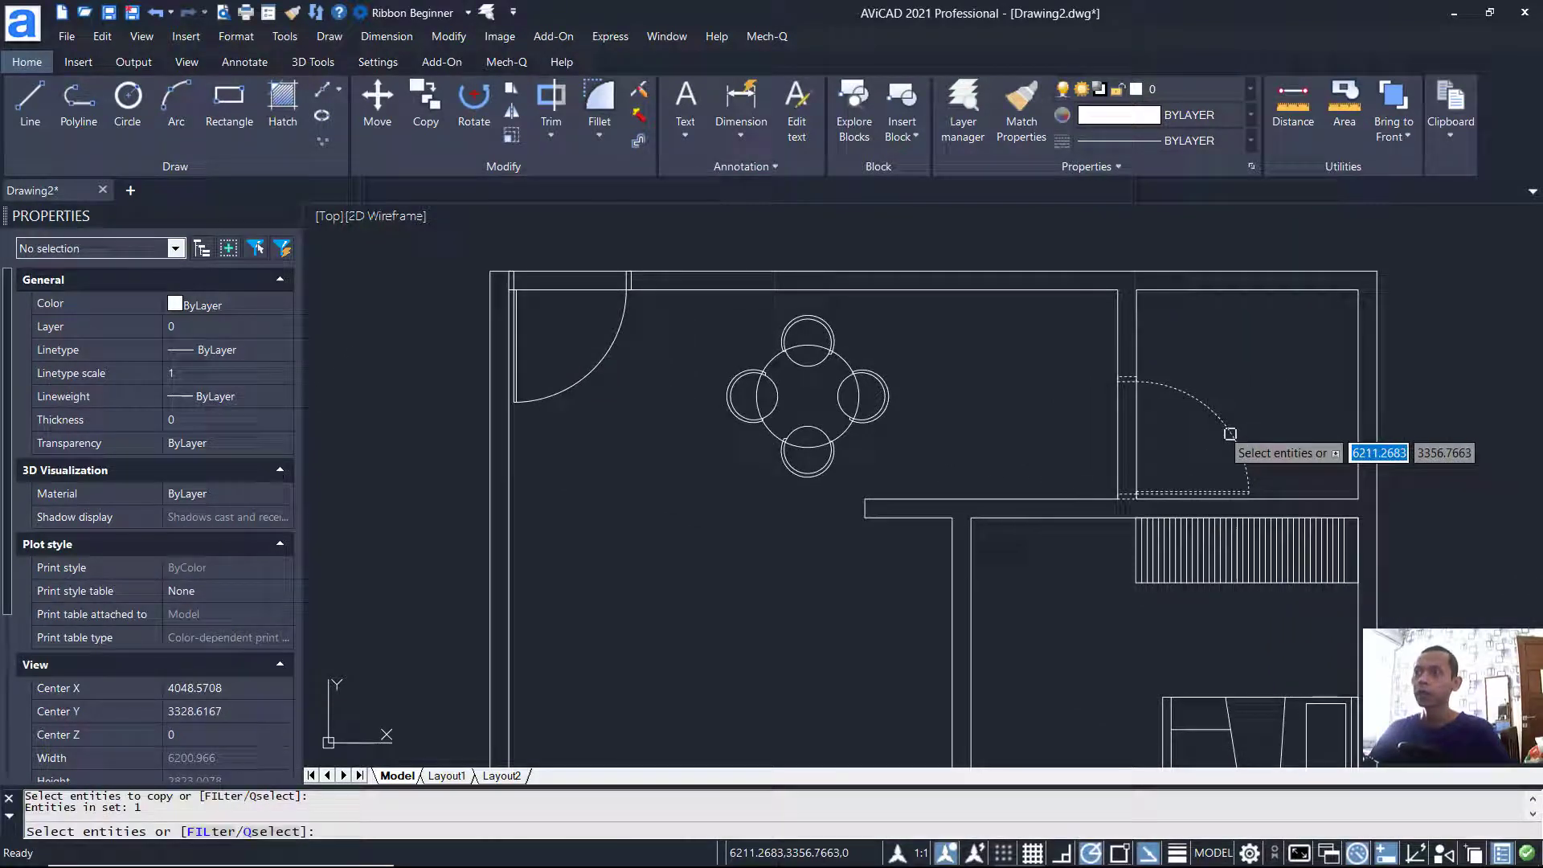
key(Return)
click(1195, 452)
click(1076, 632)
key(Escape)
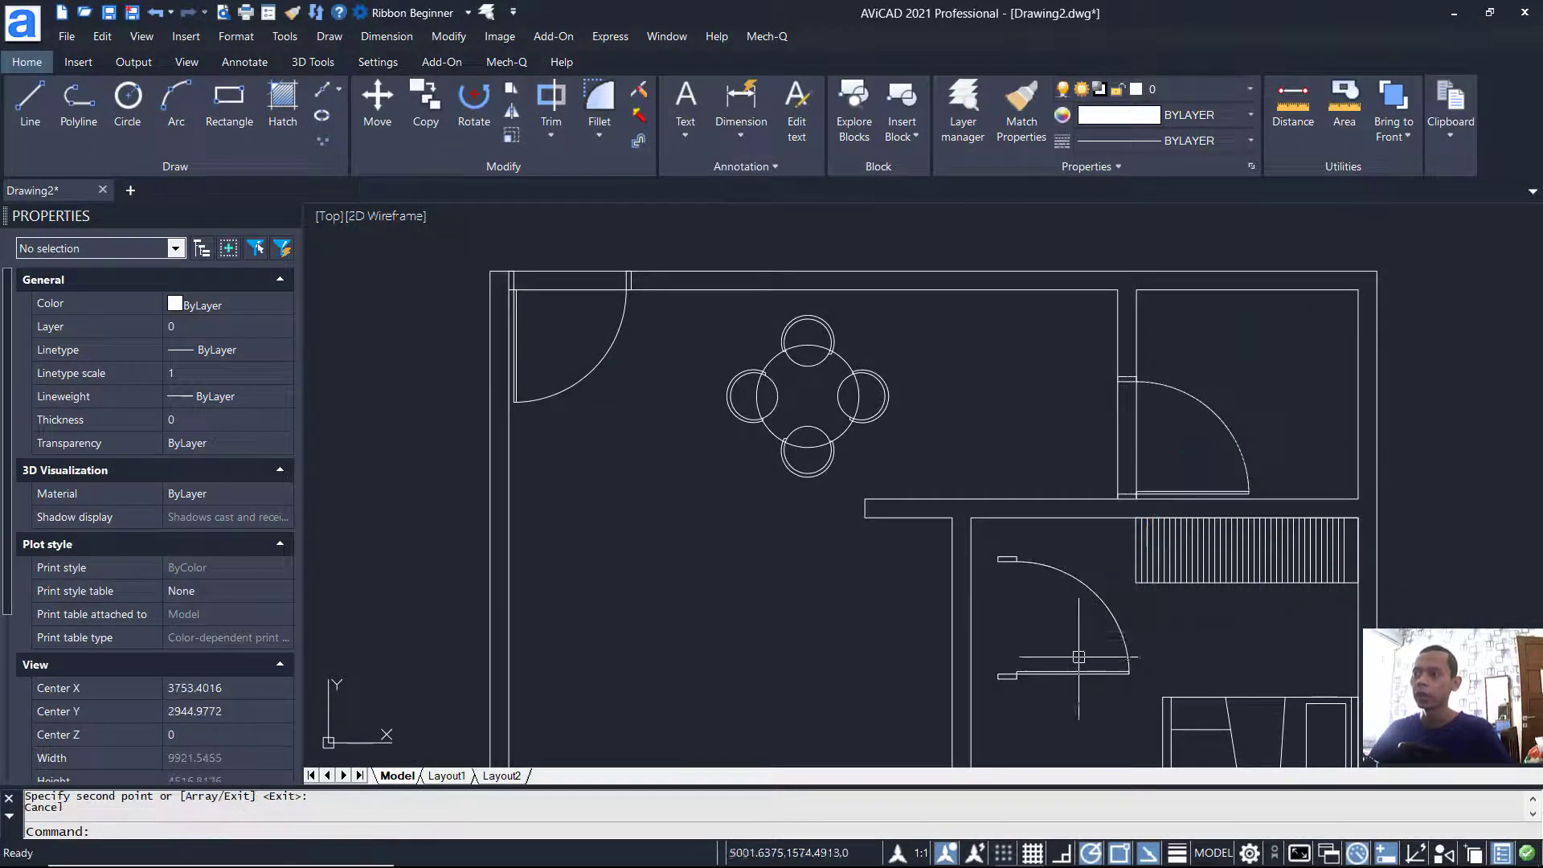
middle_drag(1067, 641, 1068, 593)
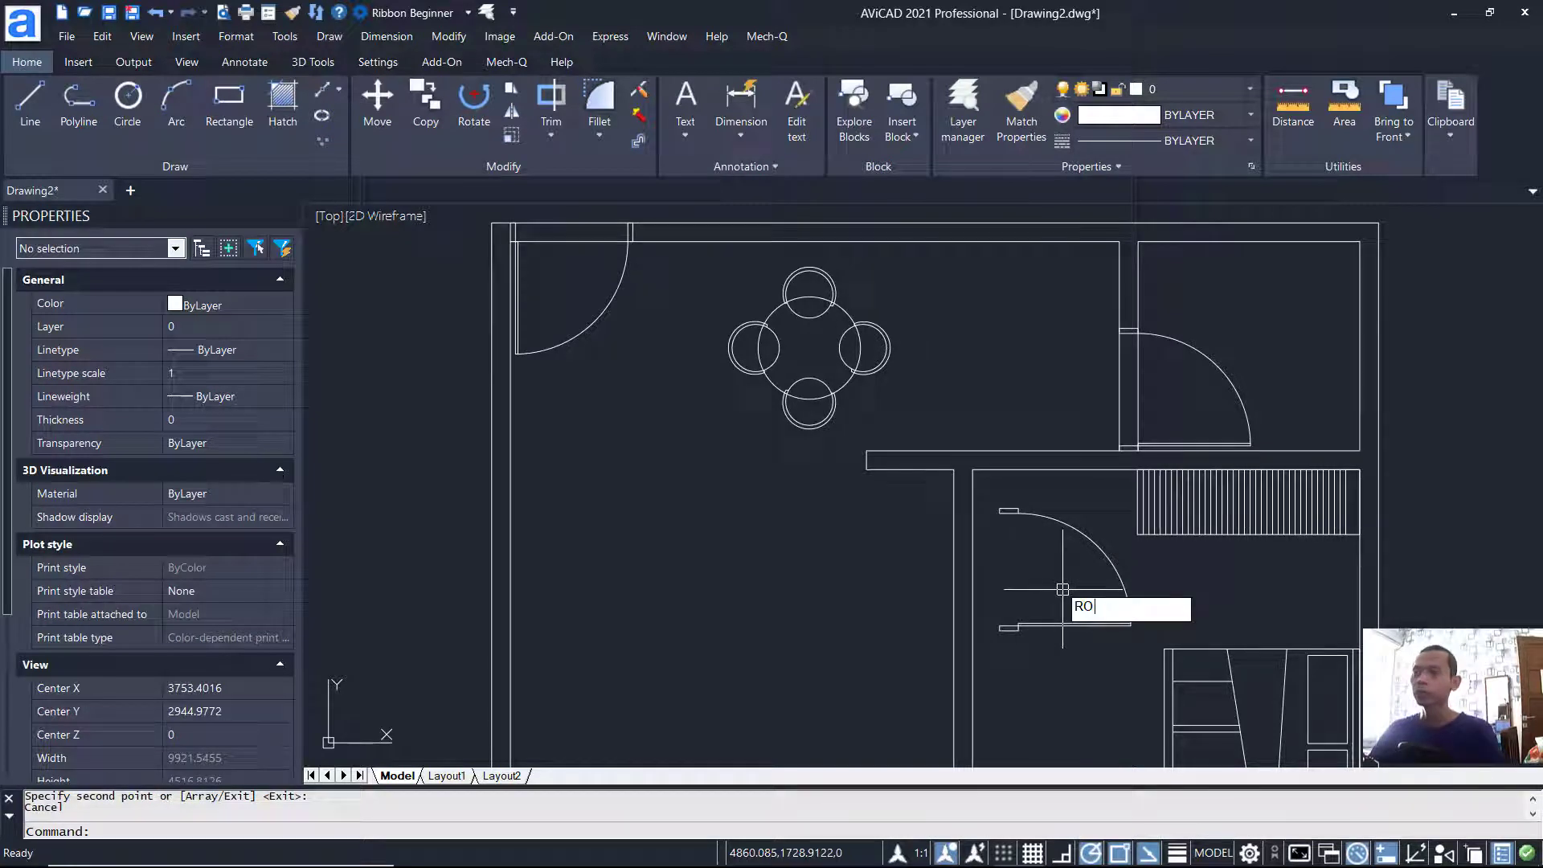
Step: Rotate the copied door in the bedroom a quarter turn clockwise so it swings downward
key(Return)
click(1068, 625)
key(Return)
click(1047, 577)
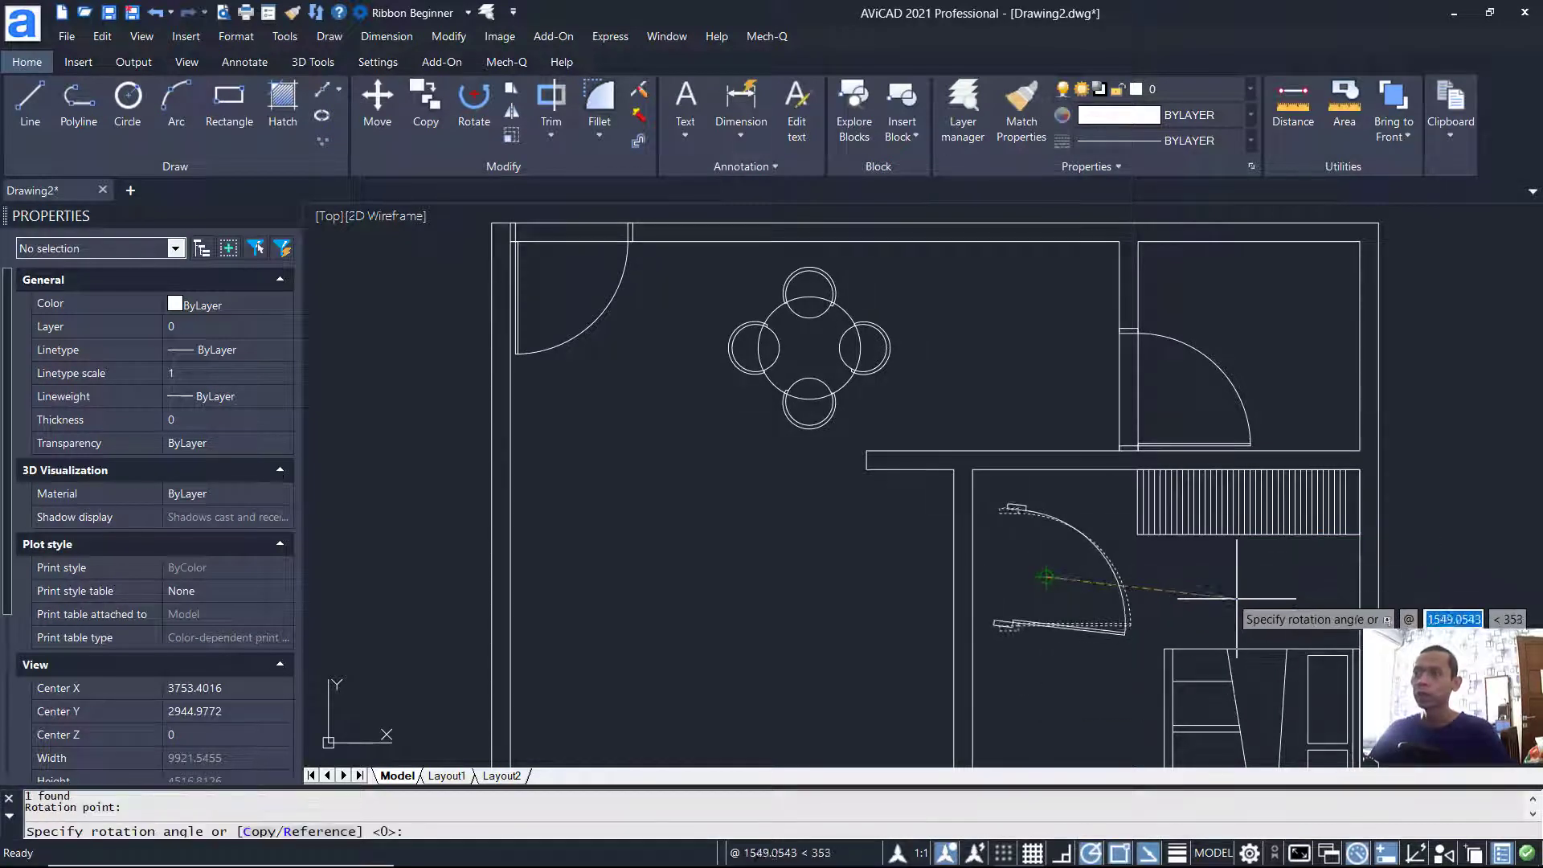
click(1046, 721)
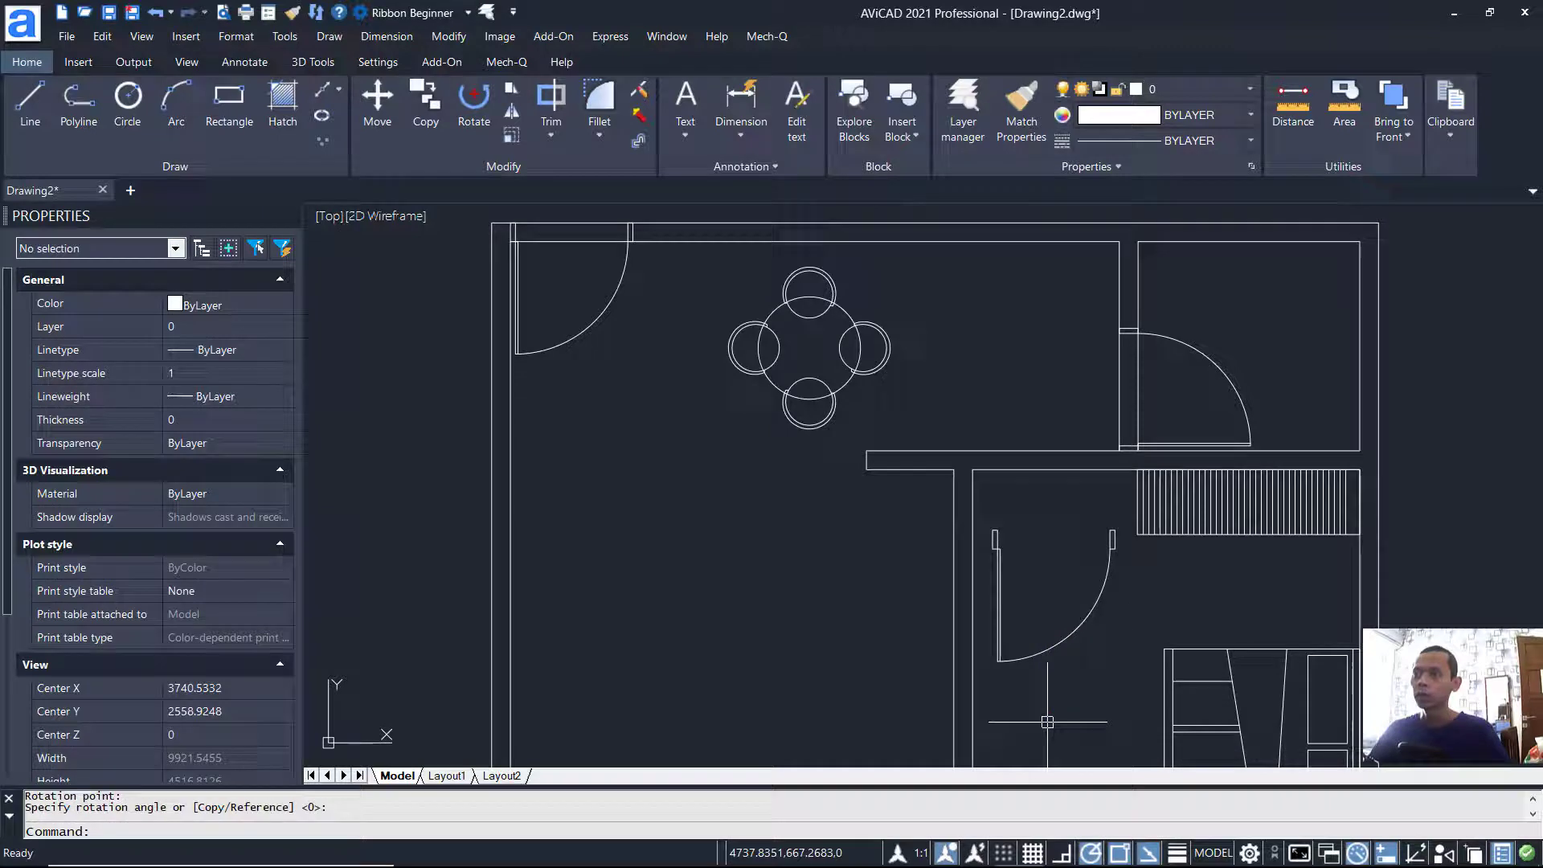
Step: Move the rotated door by the lower outer corner of its left frame into the horizontal partition at the bedroom's upper-left inside corner
text(m)
key(Return)
click(998, 554)
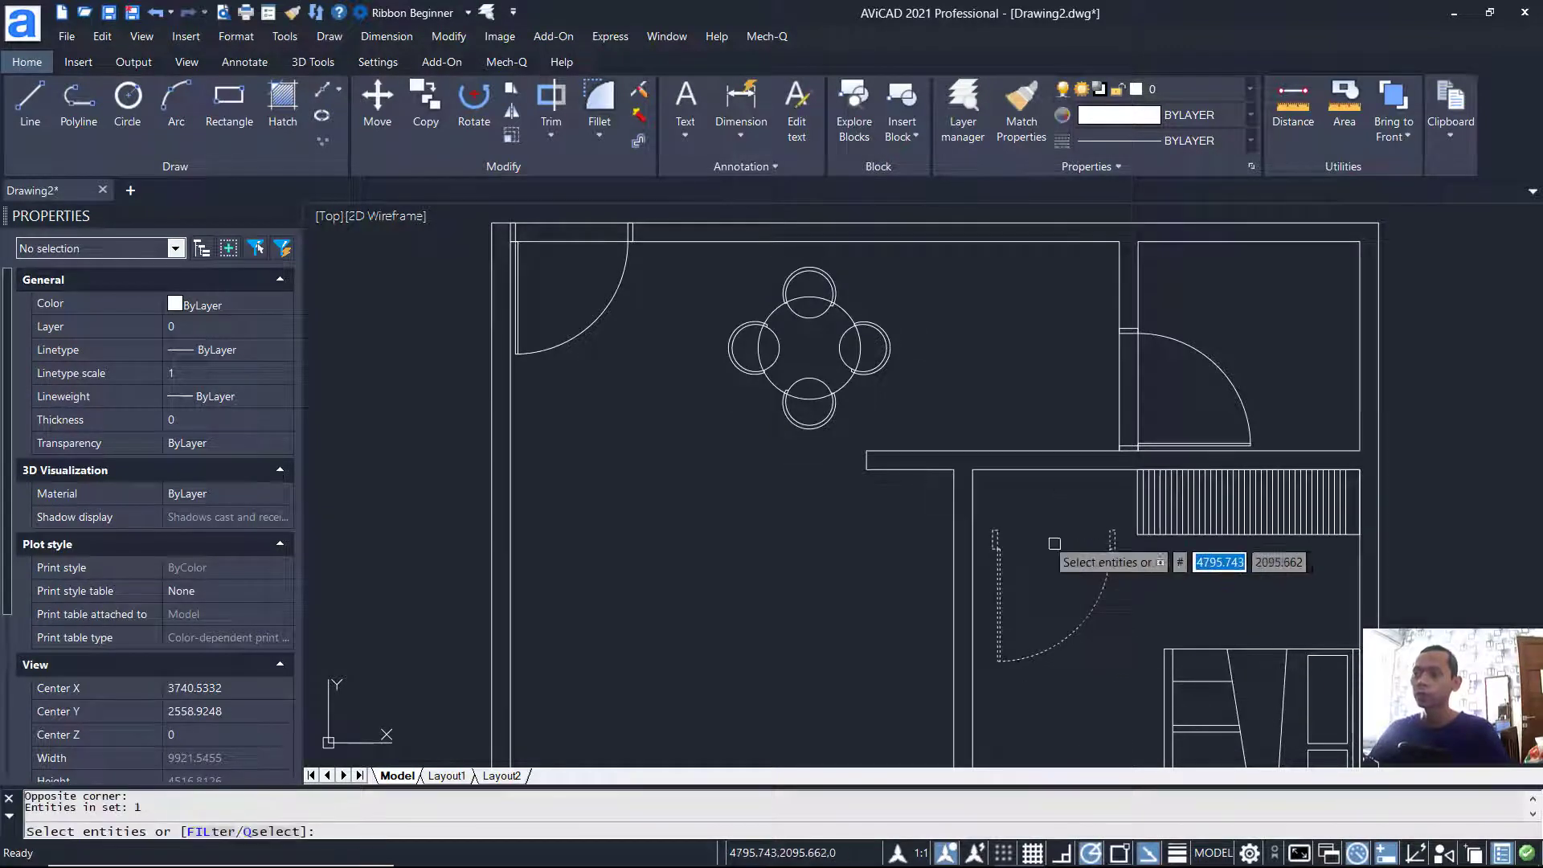
key(Return)
scroll(996, 504, up, 4)
click(987, 614)
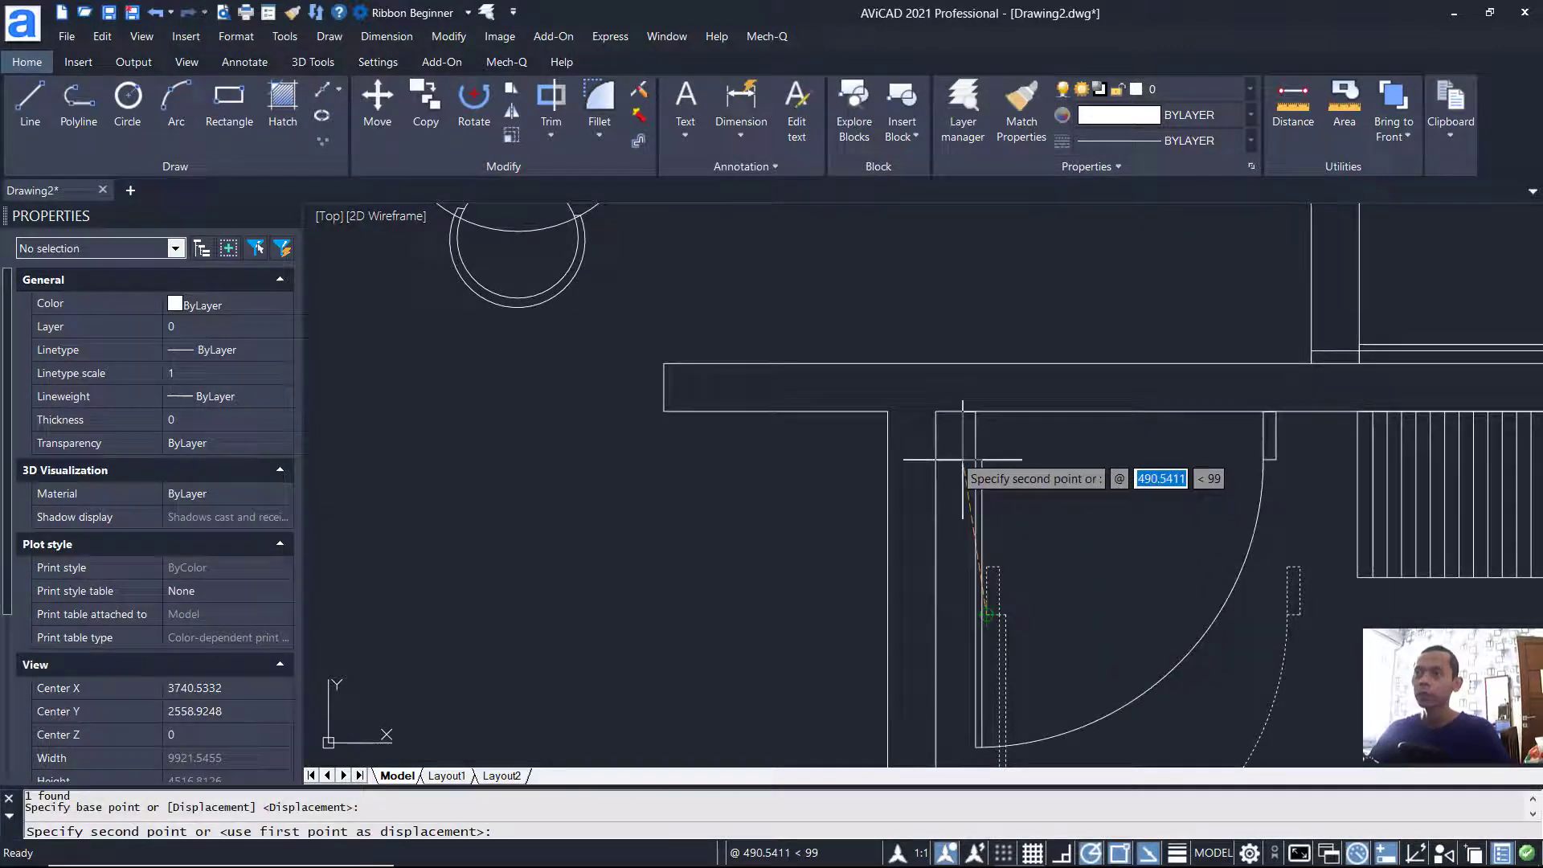
click(935, 412)
scroll(1109, 510, down, 4)
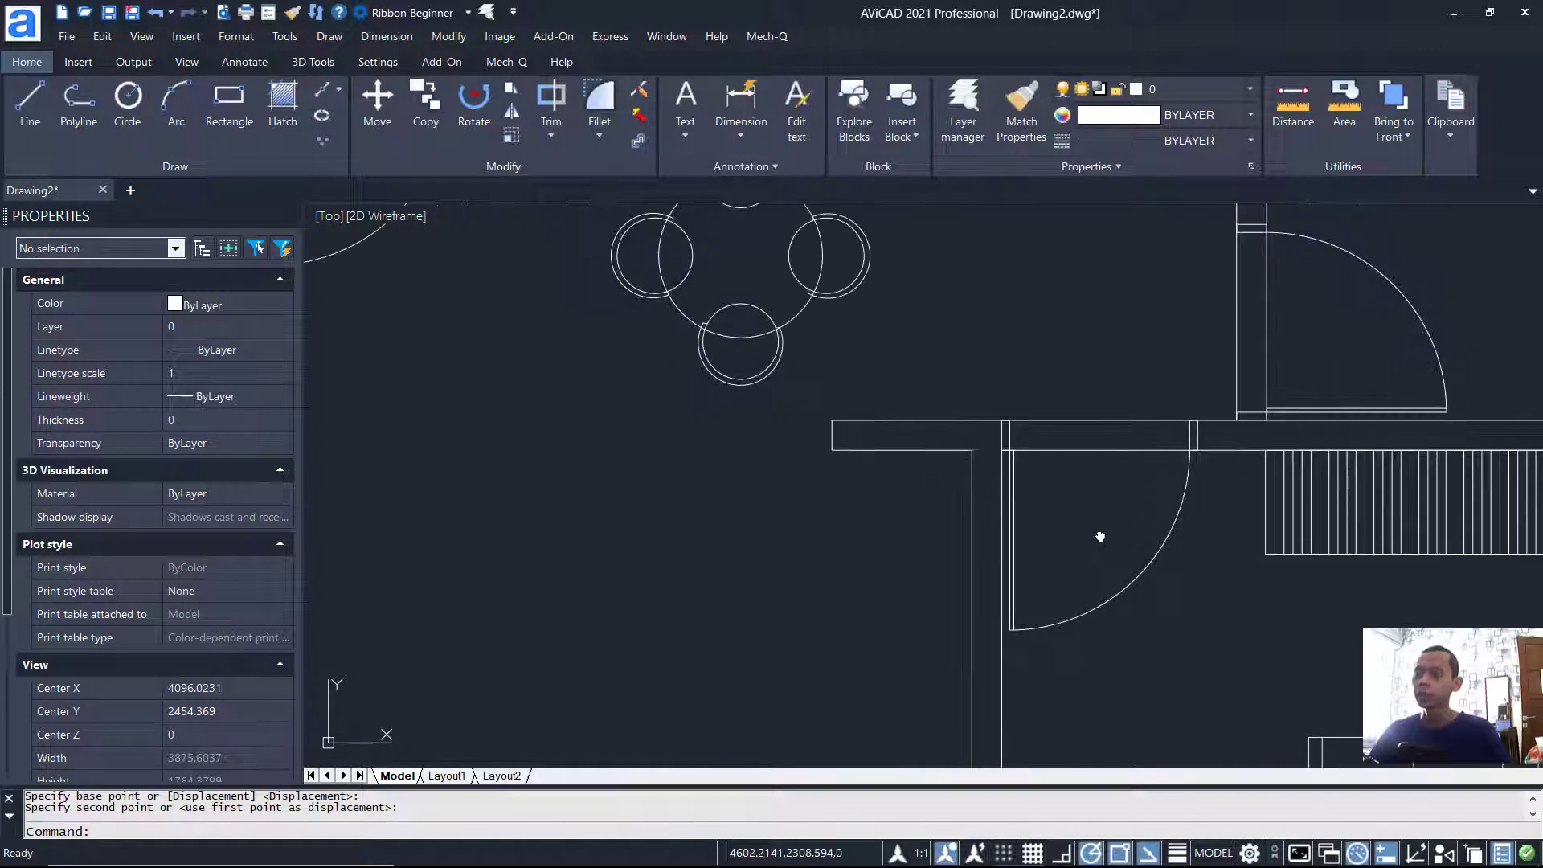
Step: Trim the wall lines crossing the door openings of the bedroom, the small room and the top outer wall
key(Return)
key(Return)
scroll(1128, 602, down, 3)
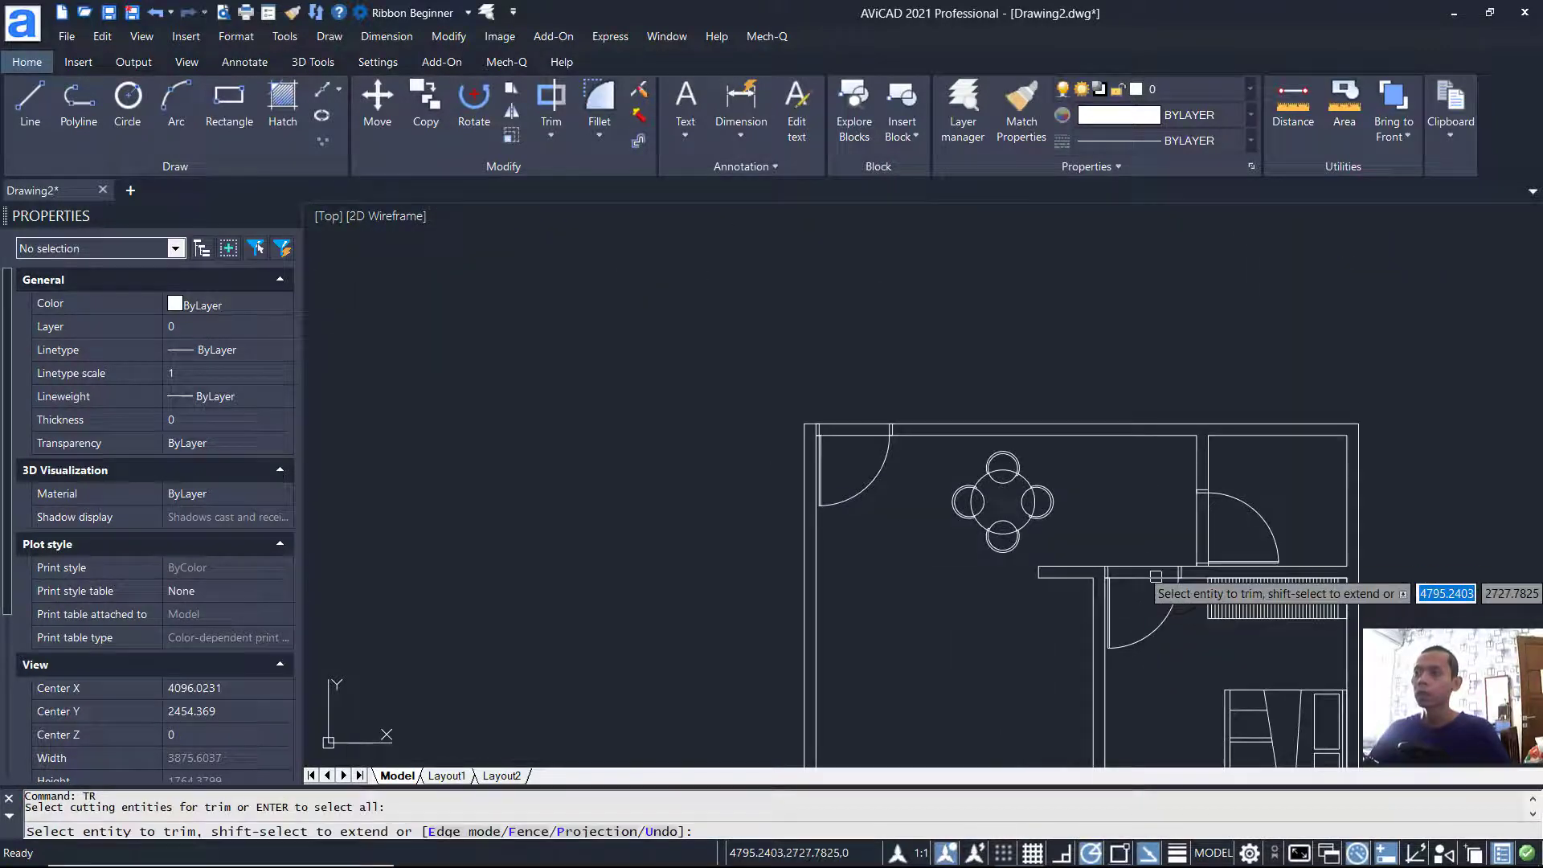
click(1155, 549)
click(1136, 593)
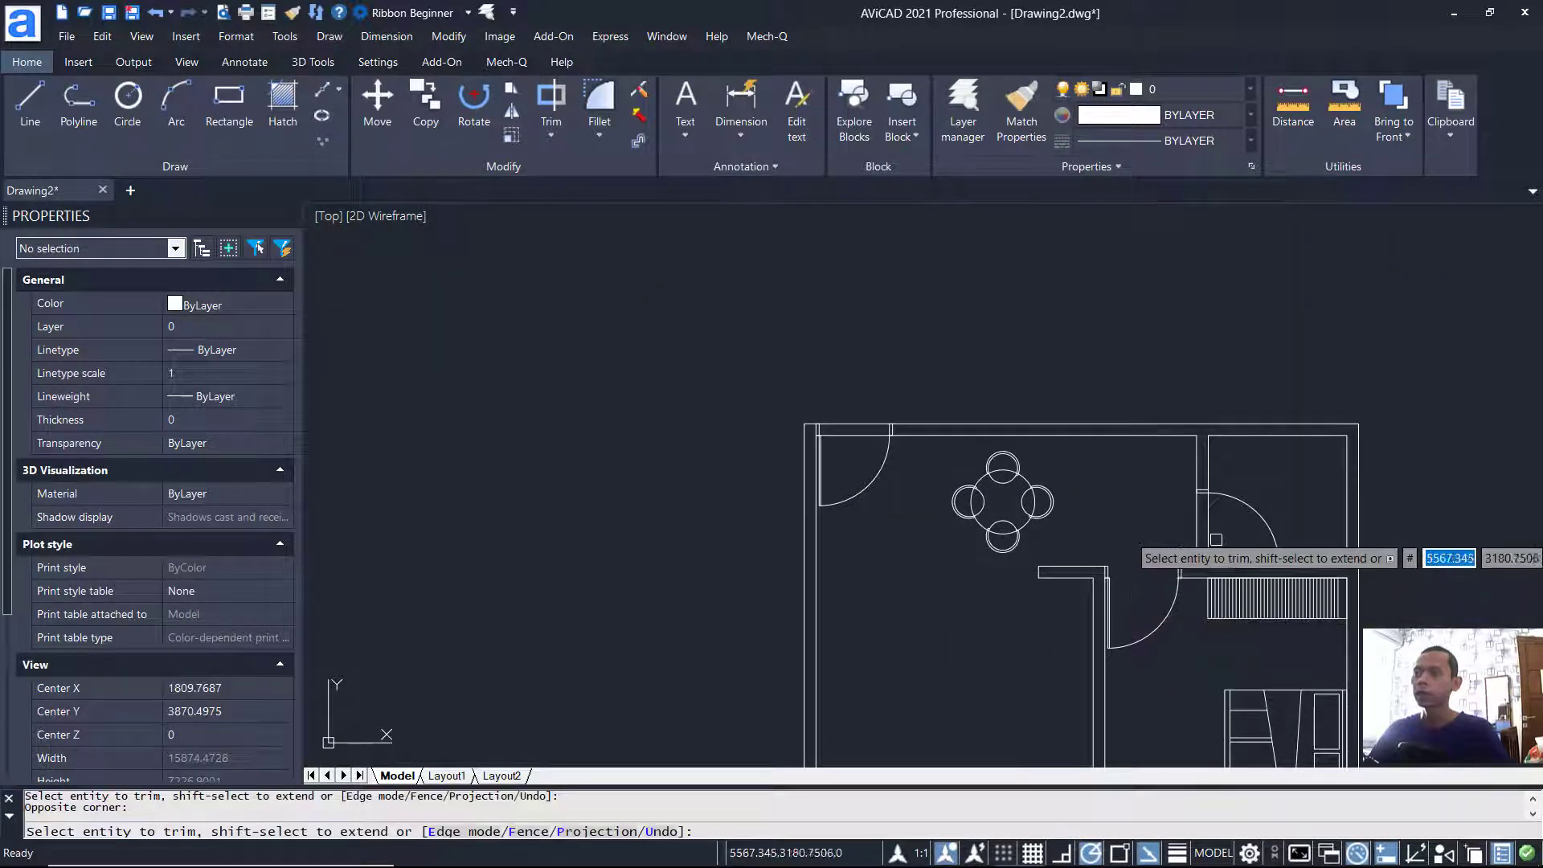
click(878, 406)
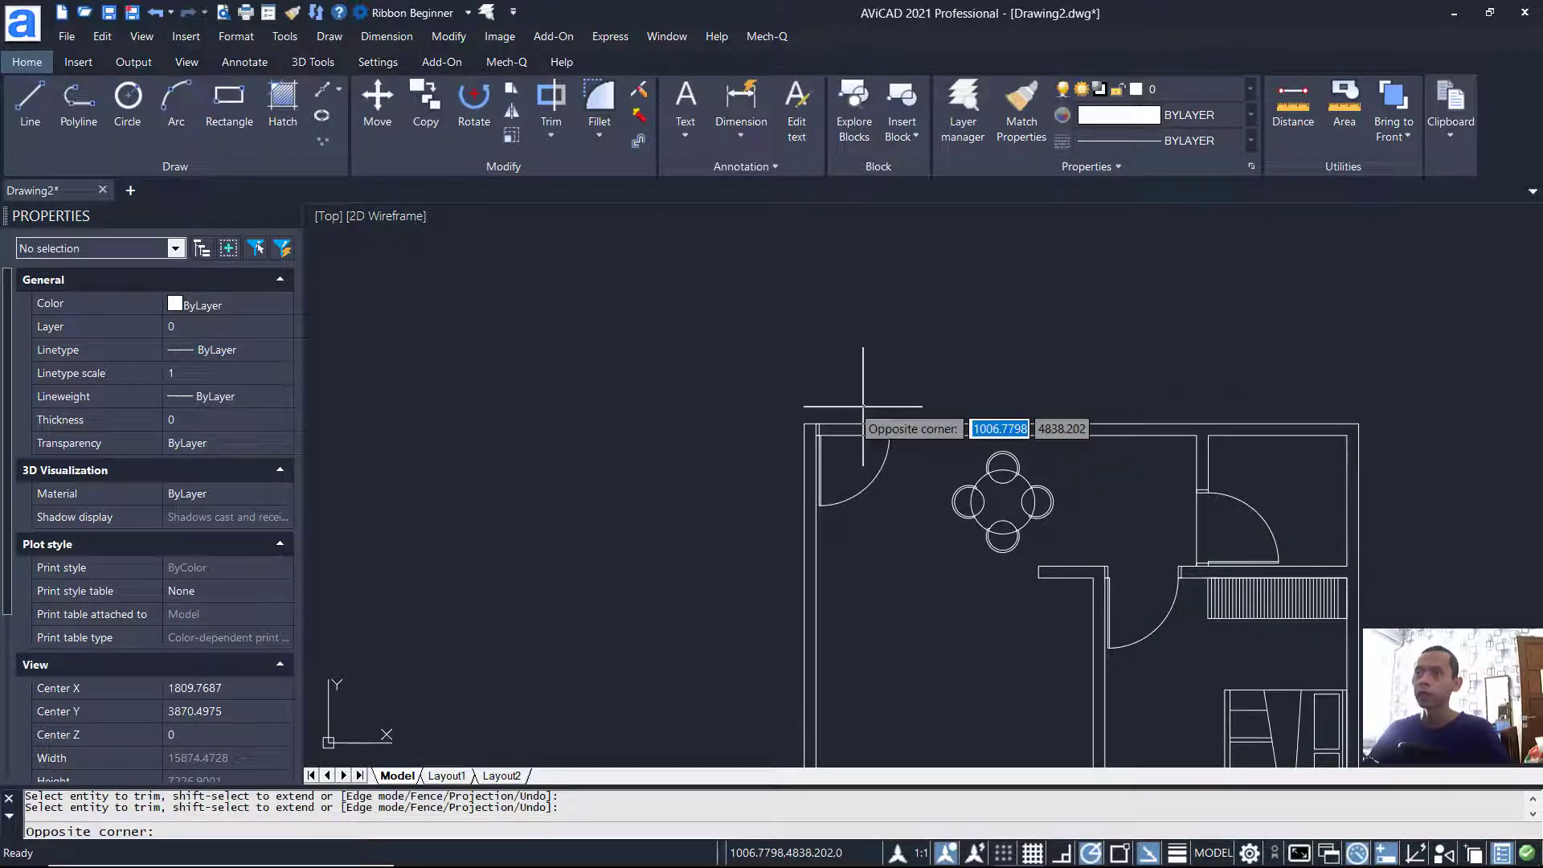
click(832, 438)
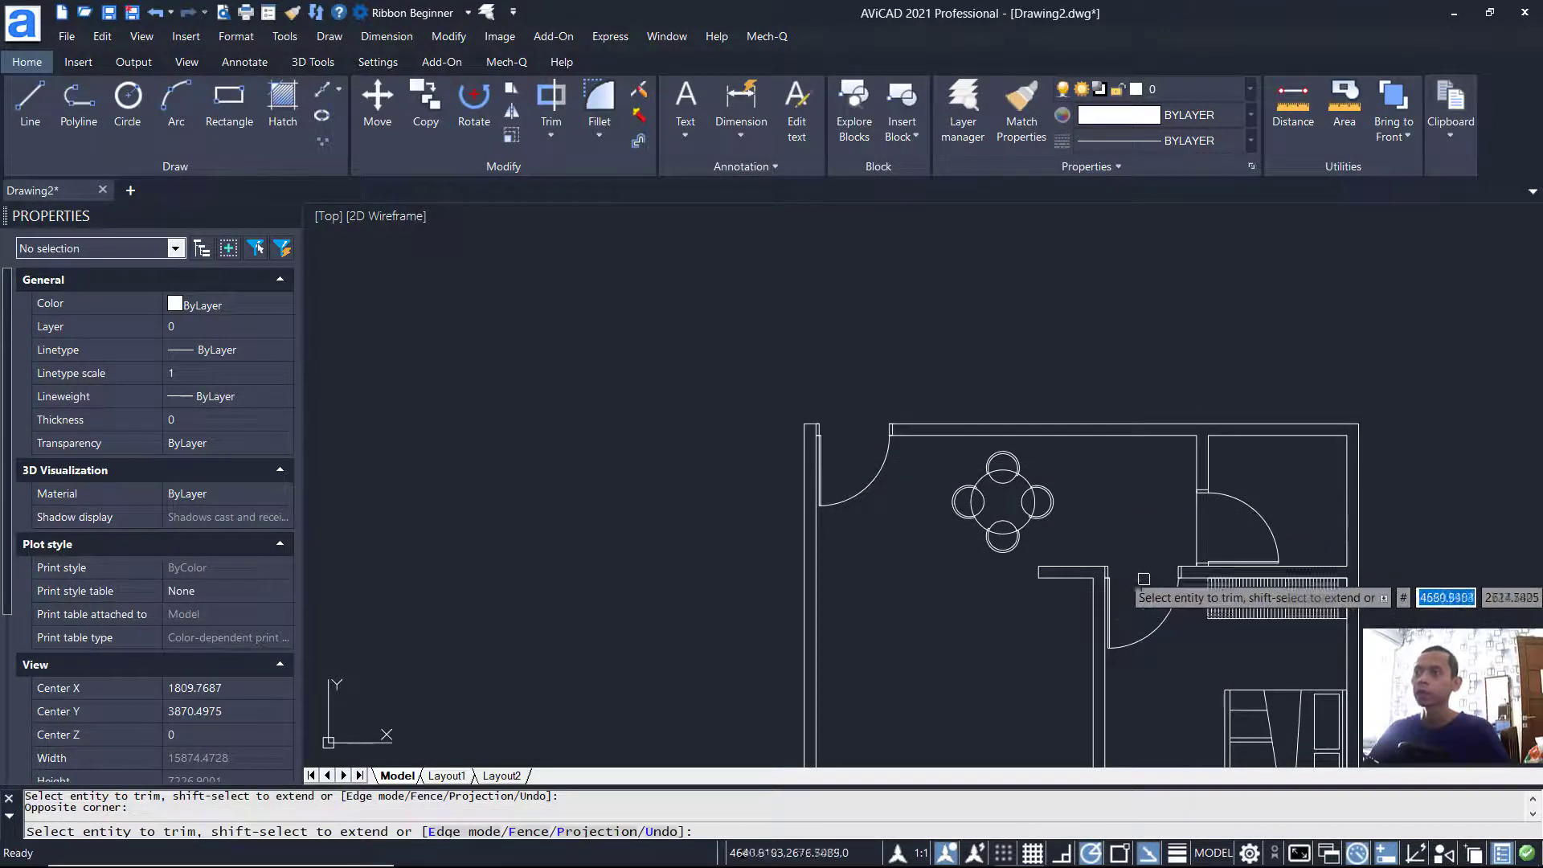
key(Return)
Step: Insert the Kitchen stuff block from file at default scale against the partition between the living area and the bedroom
middle_drag(1153, 564, 1137, 436)
key(Return)
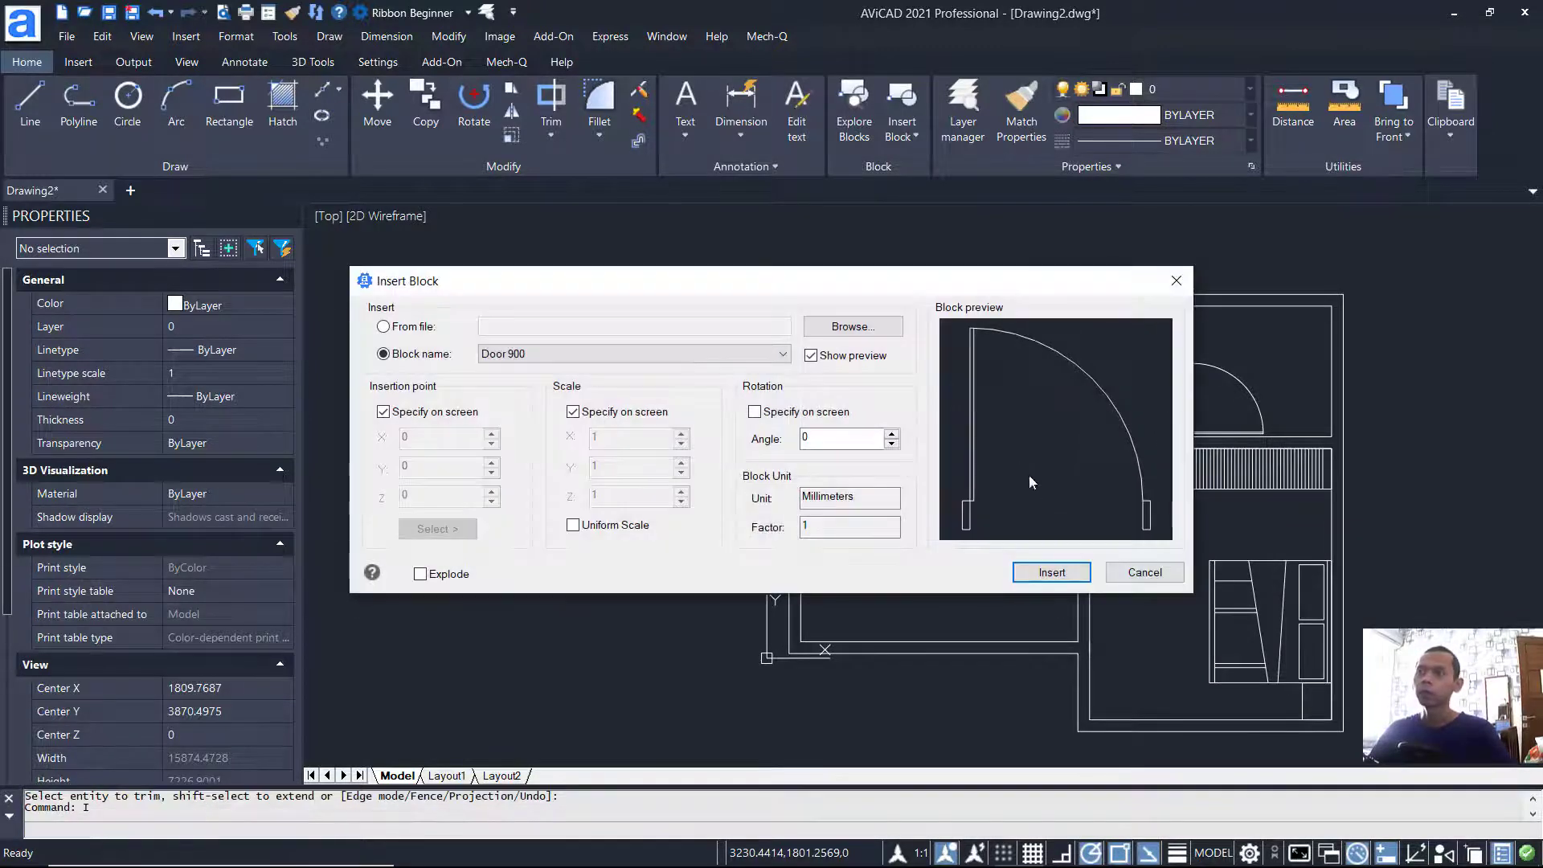
click(889, 329)
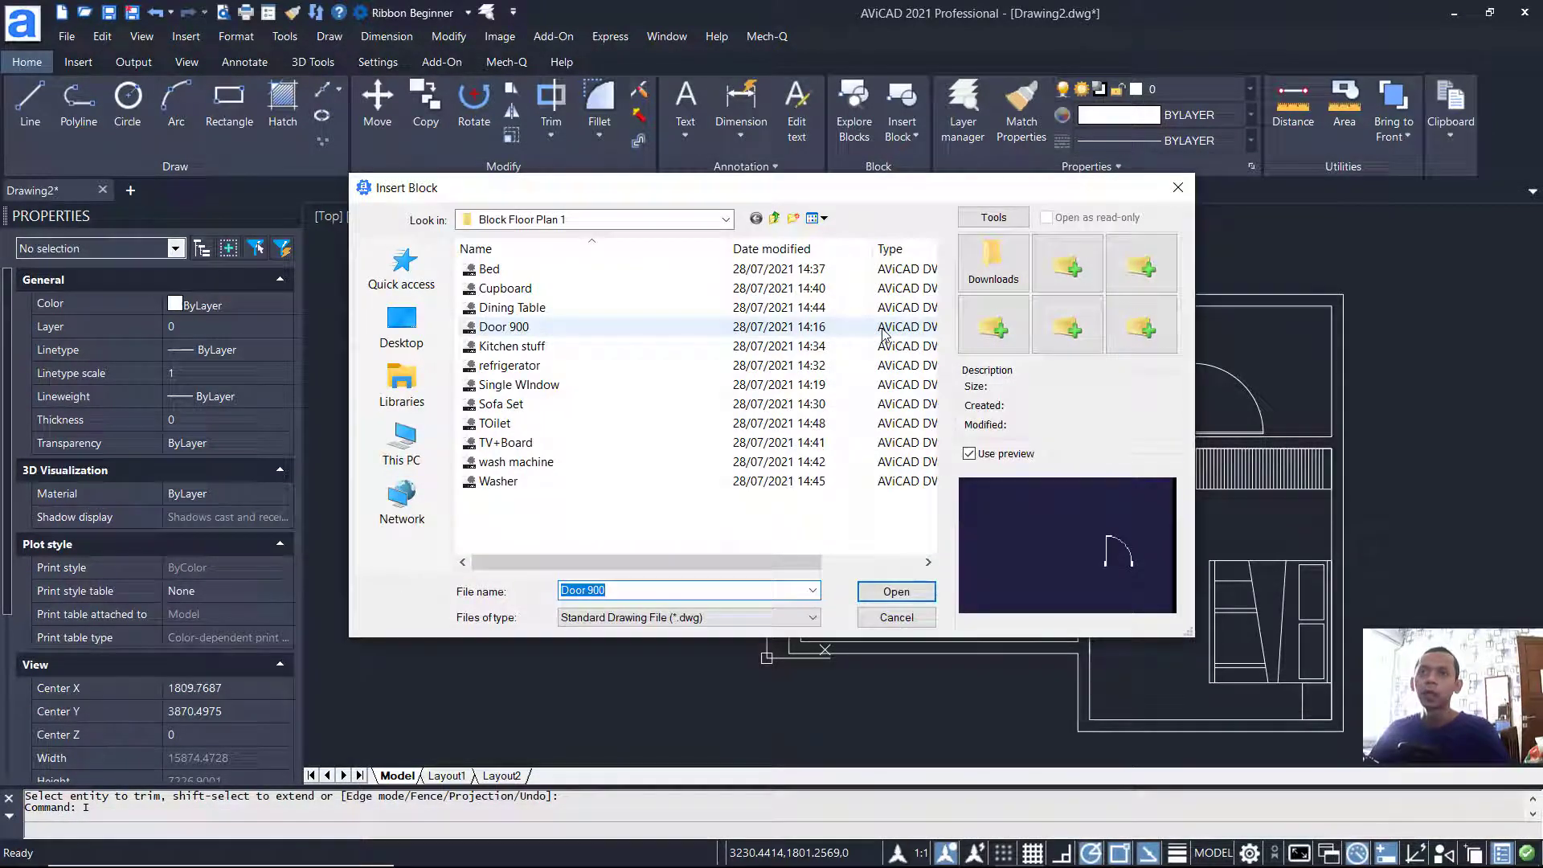
click(535, 347)
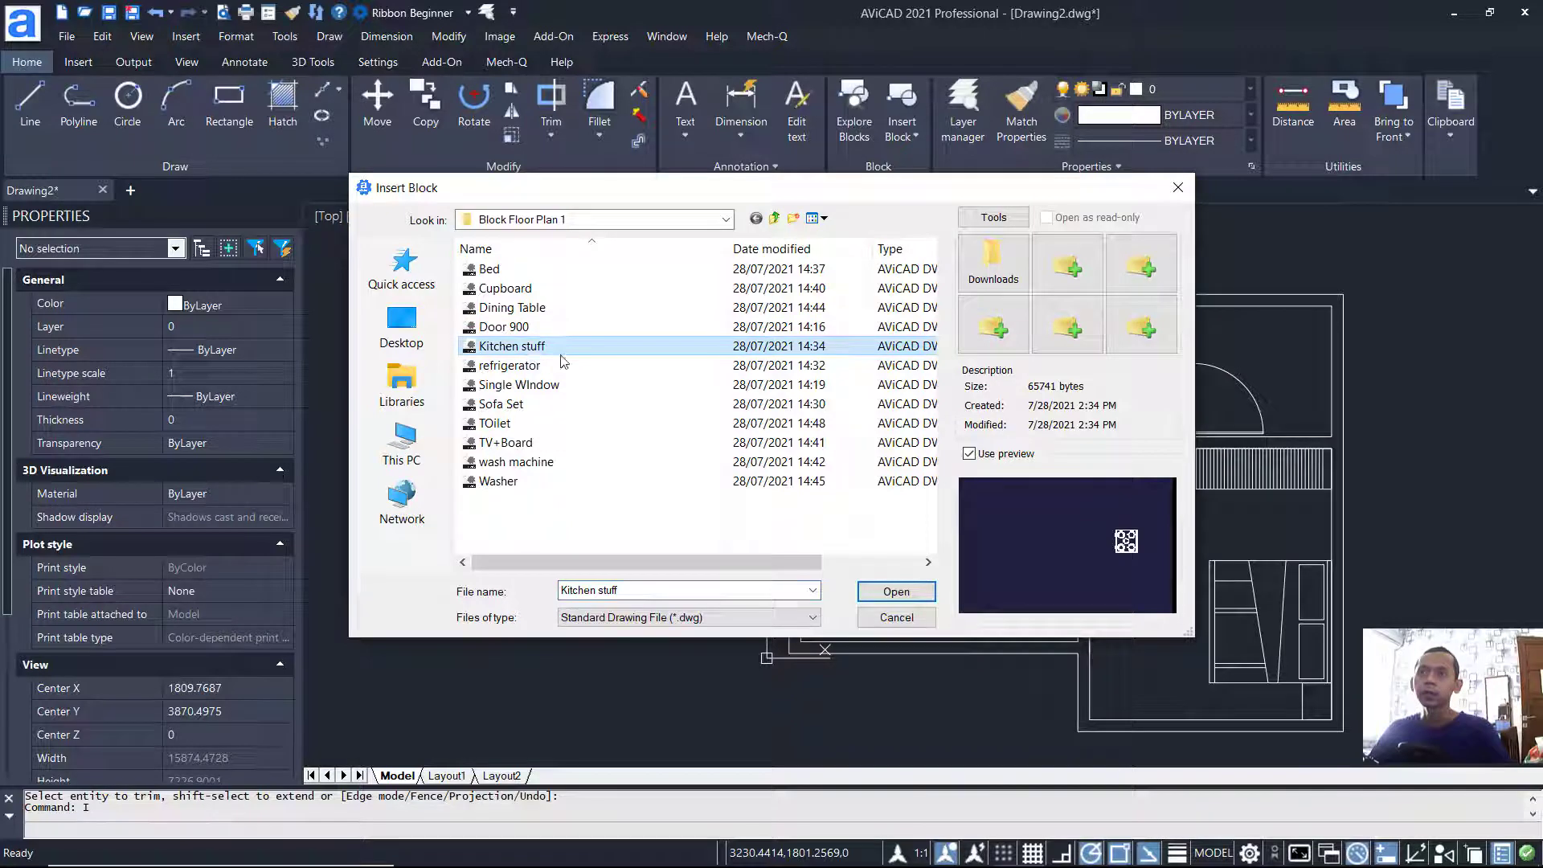
click(884, 592)
click(1052, 572)
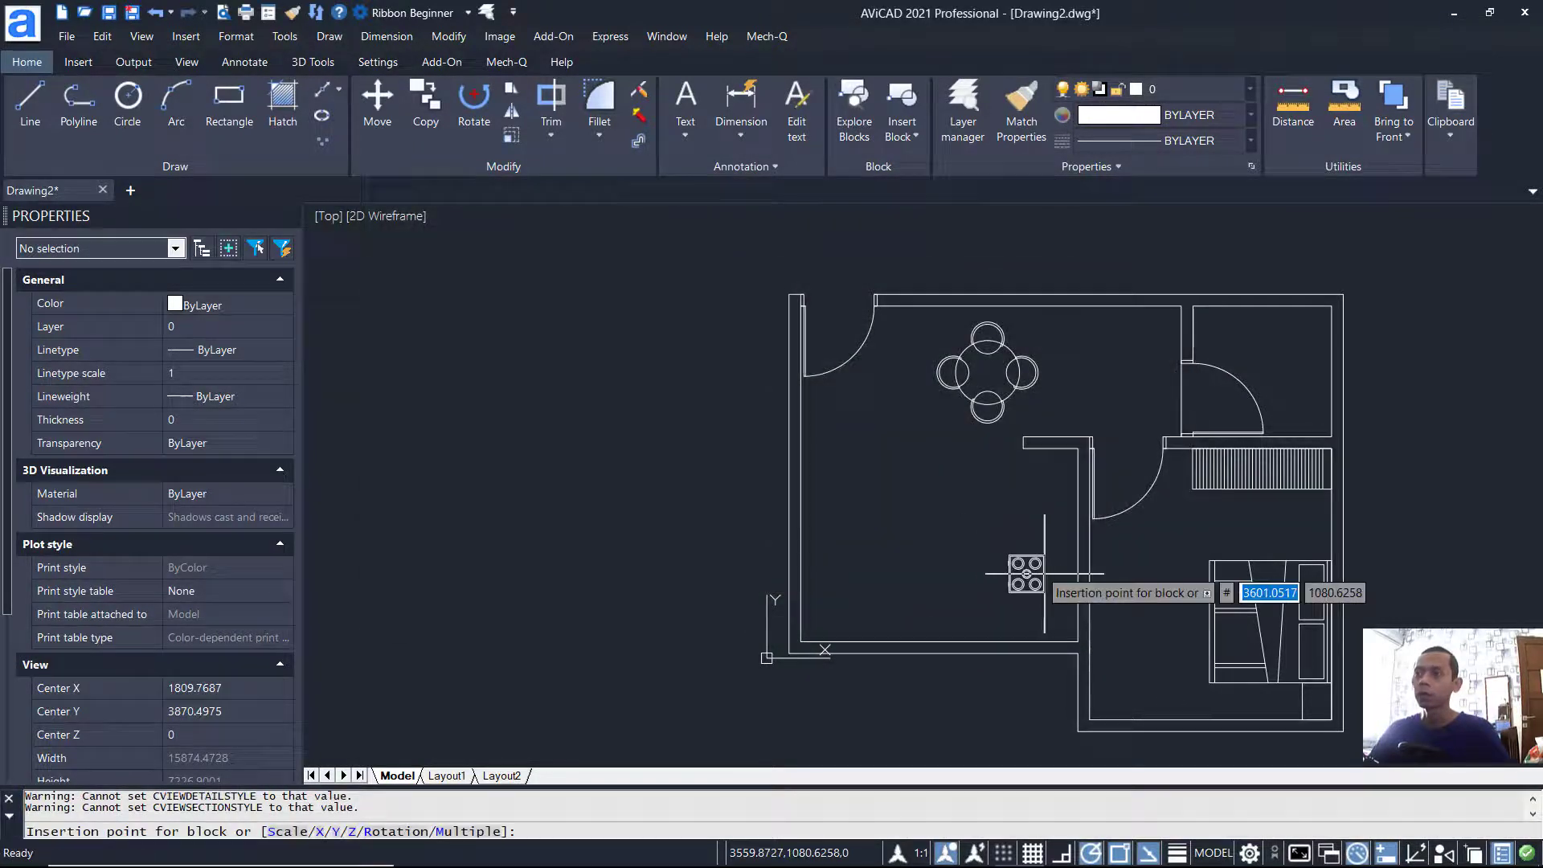
scroll(1021, 563, up, 4)
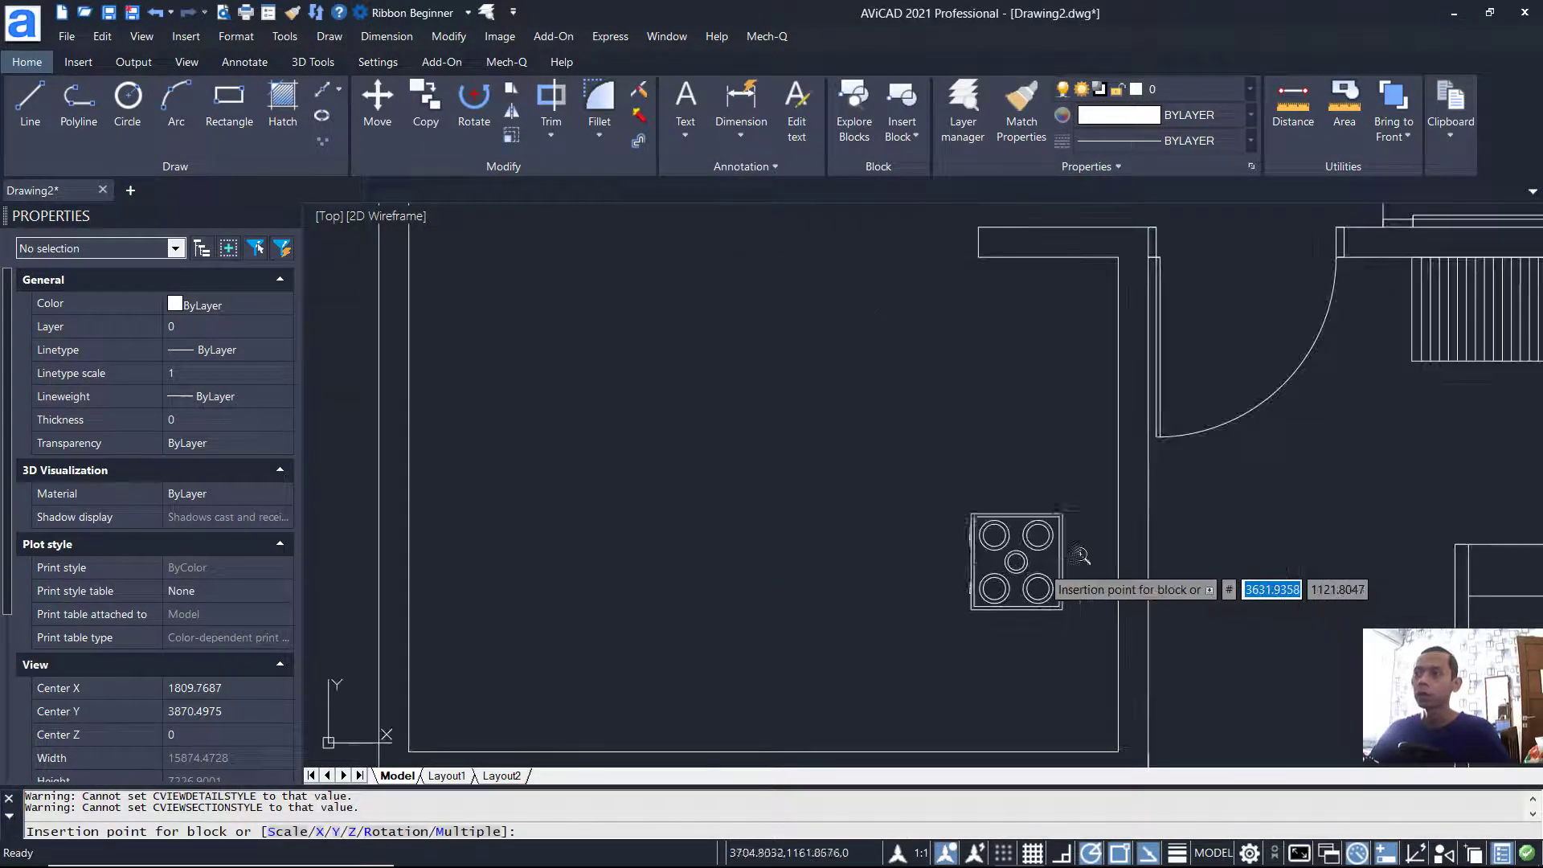
click(1108, 498)
key(Return)
key(Return)
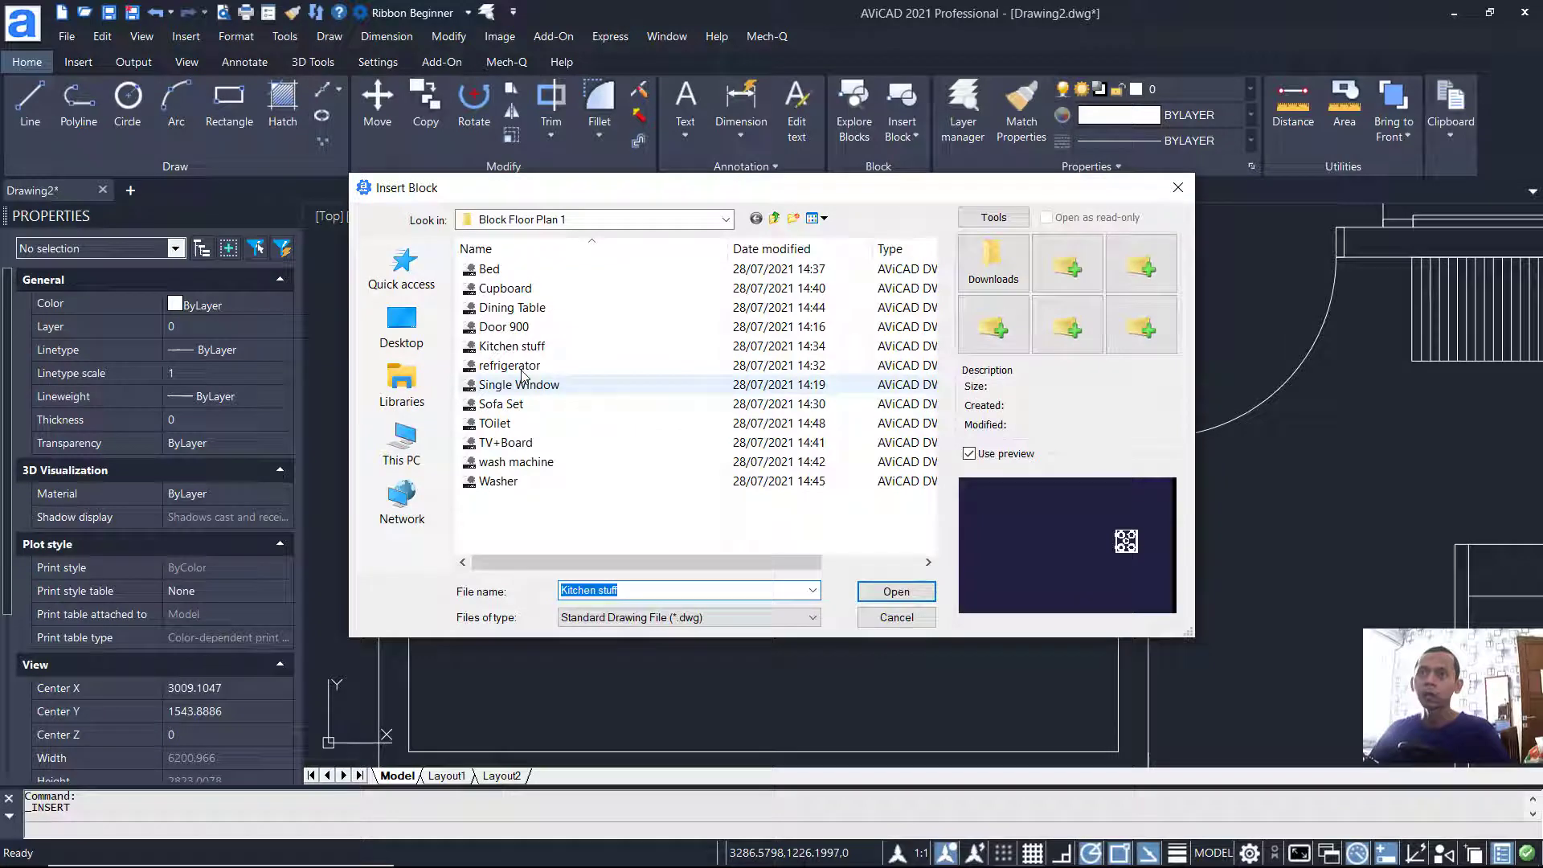
Step: Insert the Single WIndow block from file at default scale, centred on the inner line of the living area's bottom wall
click(515, 388)
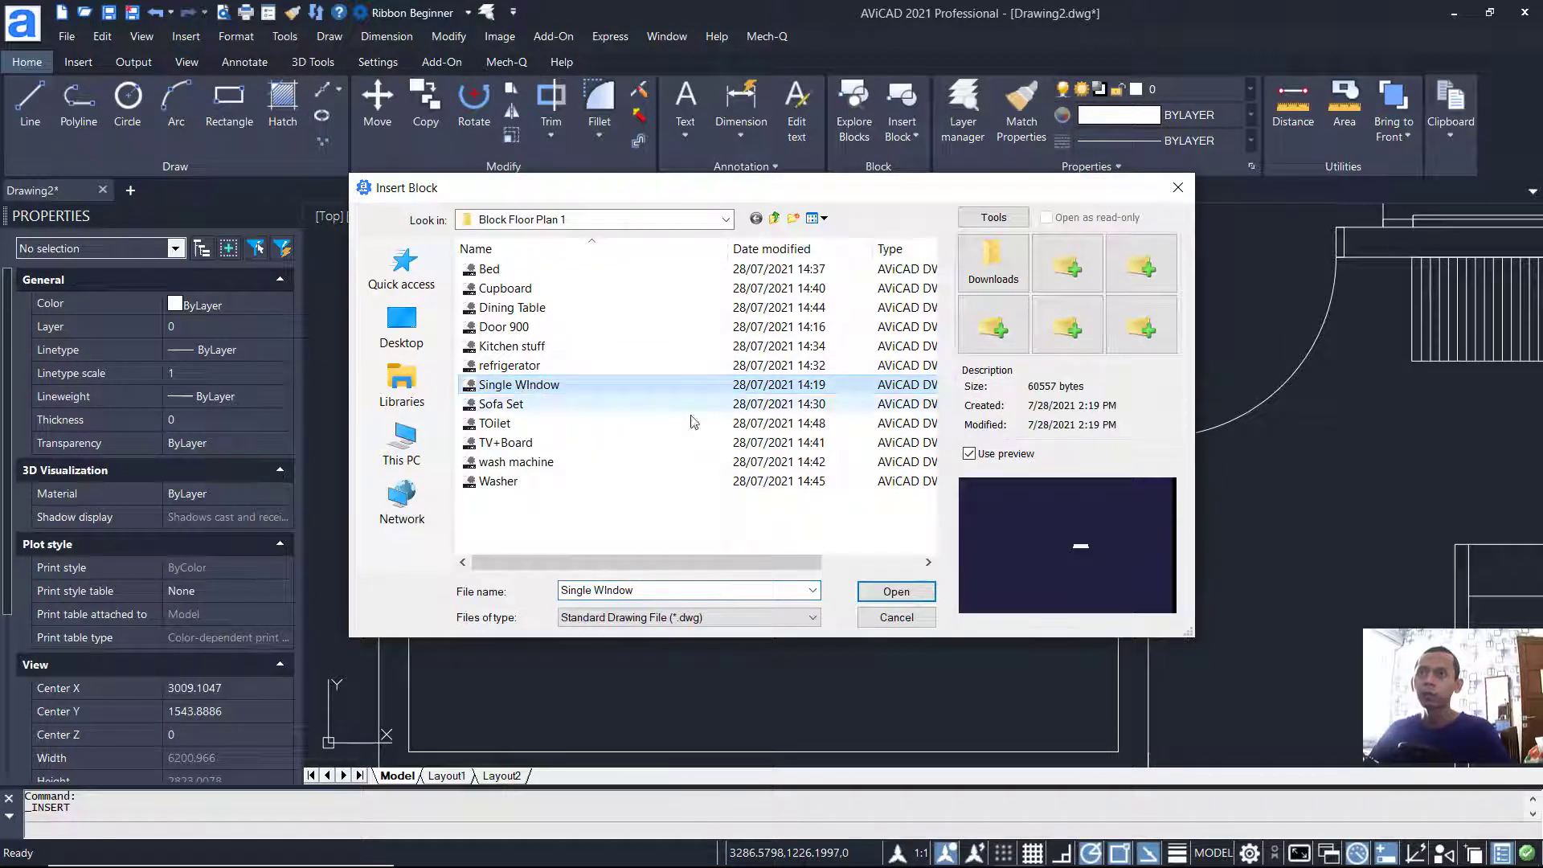
click(895, 592)
click(1053, 573)
scroll(884, 486, up, 2)
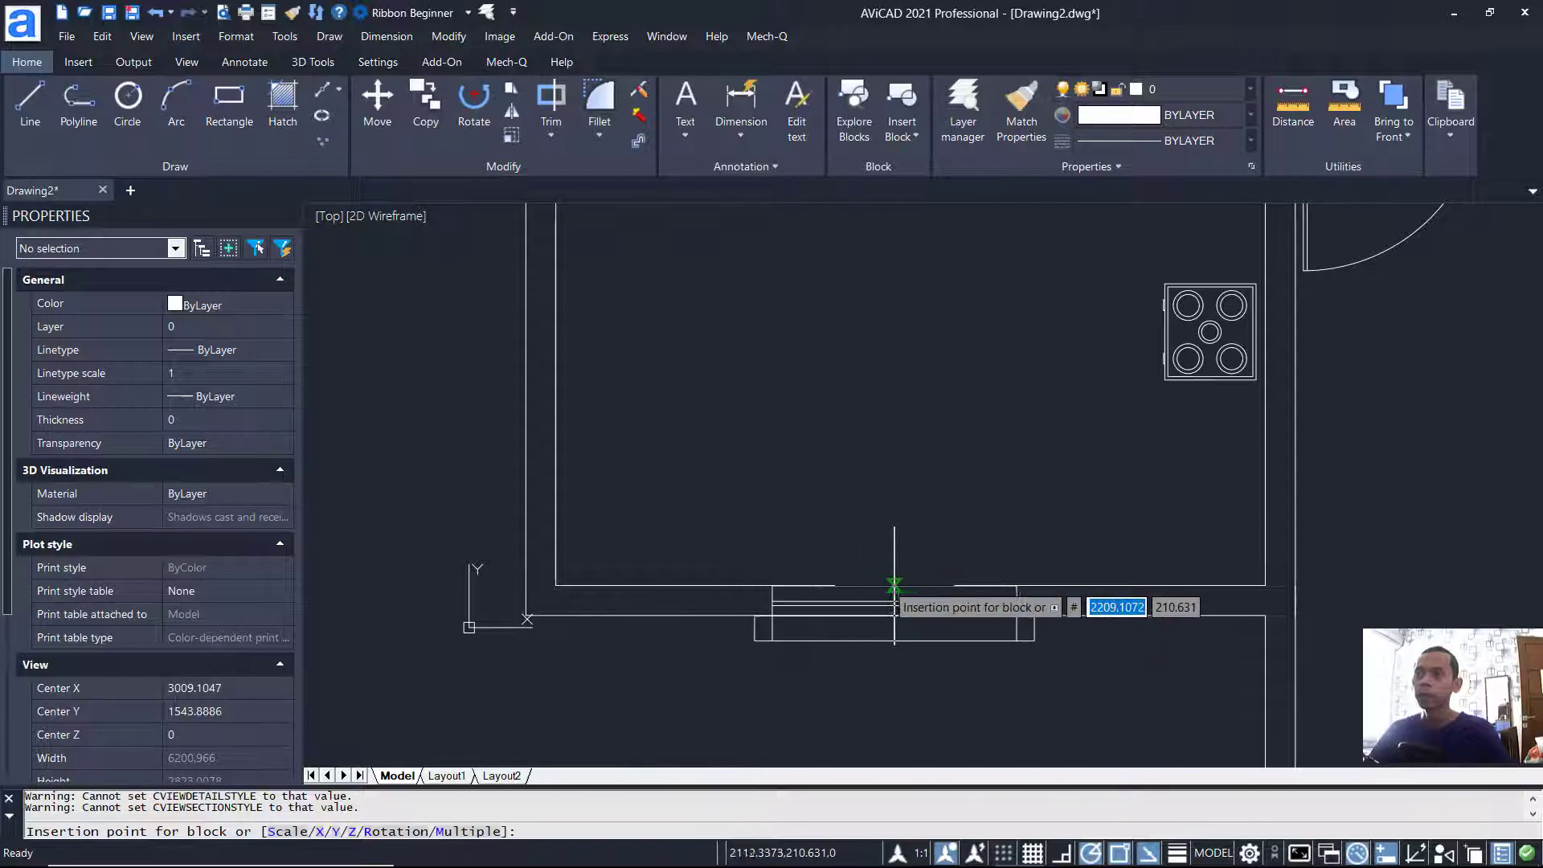
click(911, 586)
key(Return)
key(Return)
Step: Copy the window from its top-edge midpoint to the middle of the inner line of the bedroom's bottom wall
scroll(956, 466, down, 2)
text(co)
key(Return)
click(922, 527)
key(Return)
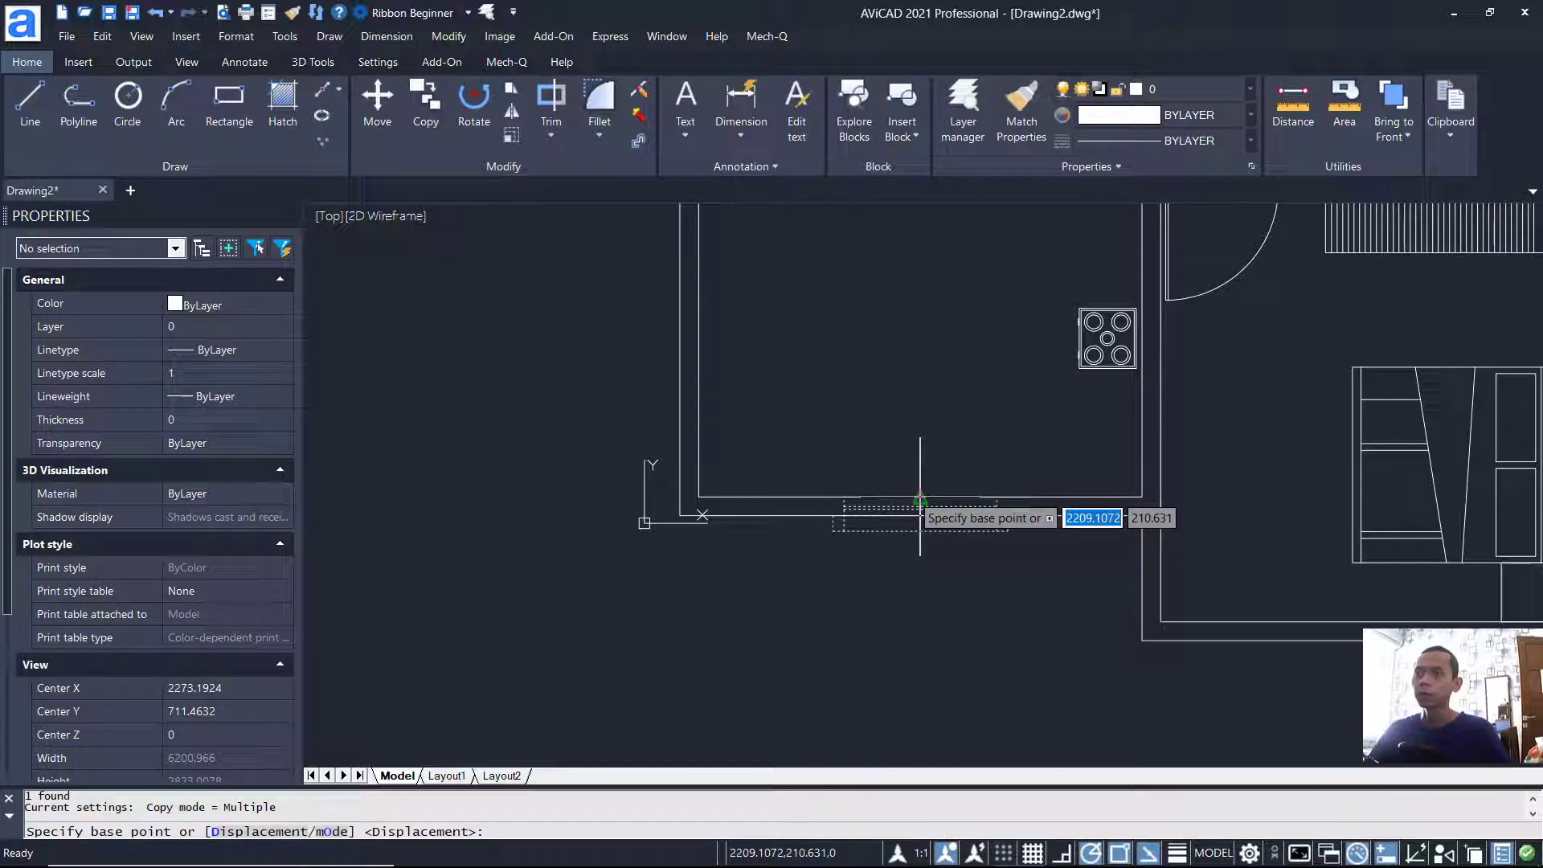
click(920, 500)
scroll(1045, 515, down, 2)
scroll(1038, 450, up, 1)
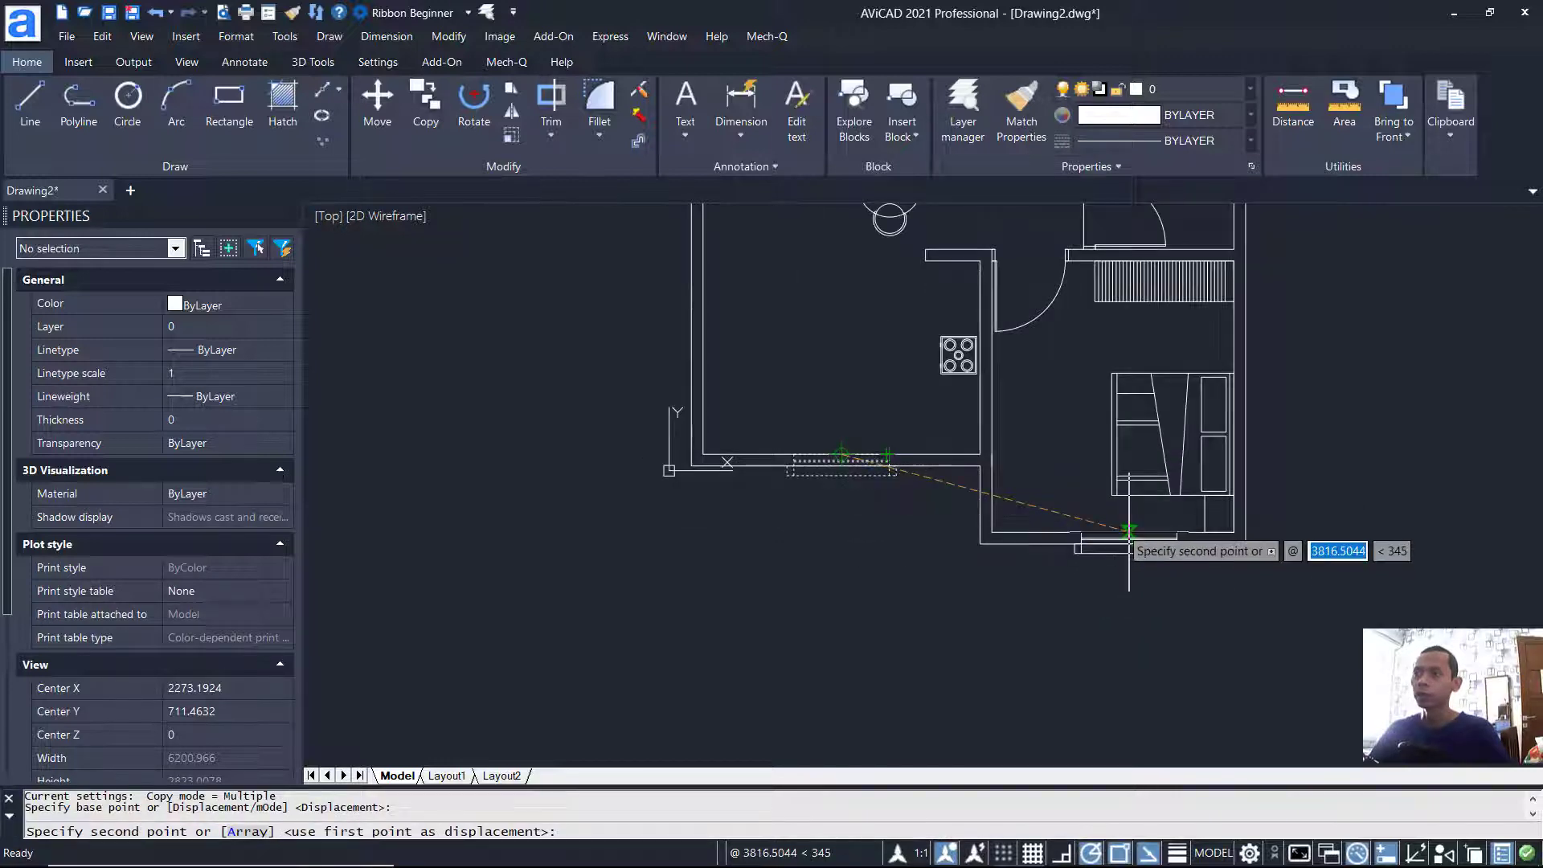
click(1113, 532)
key(Escape)
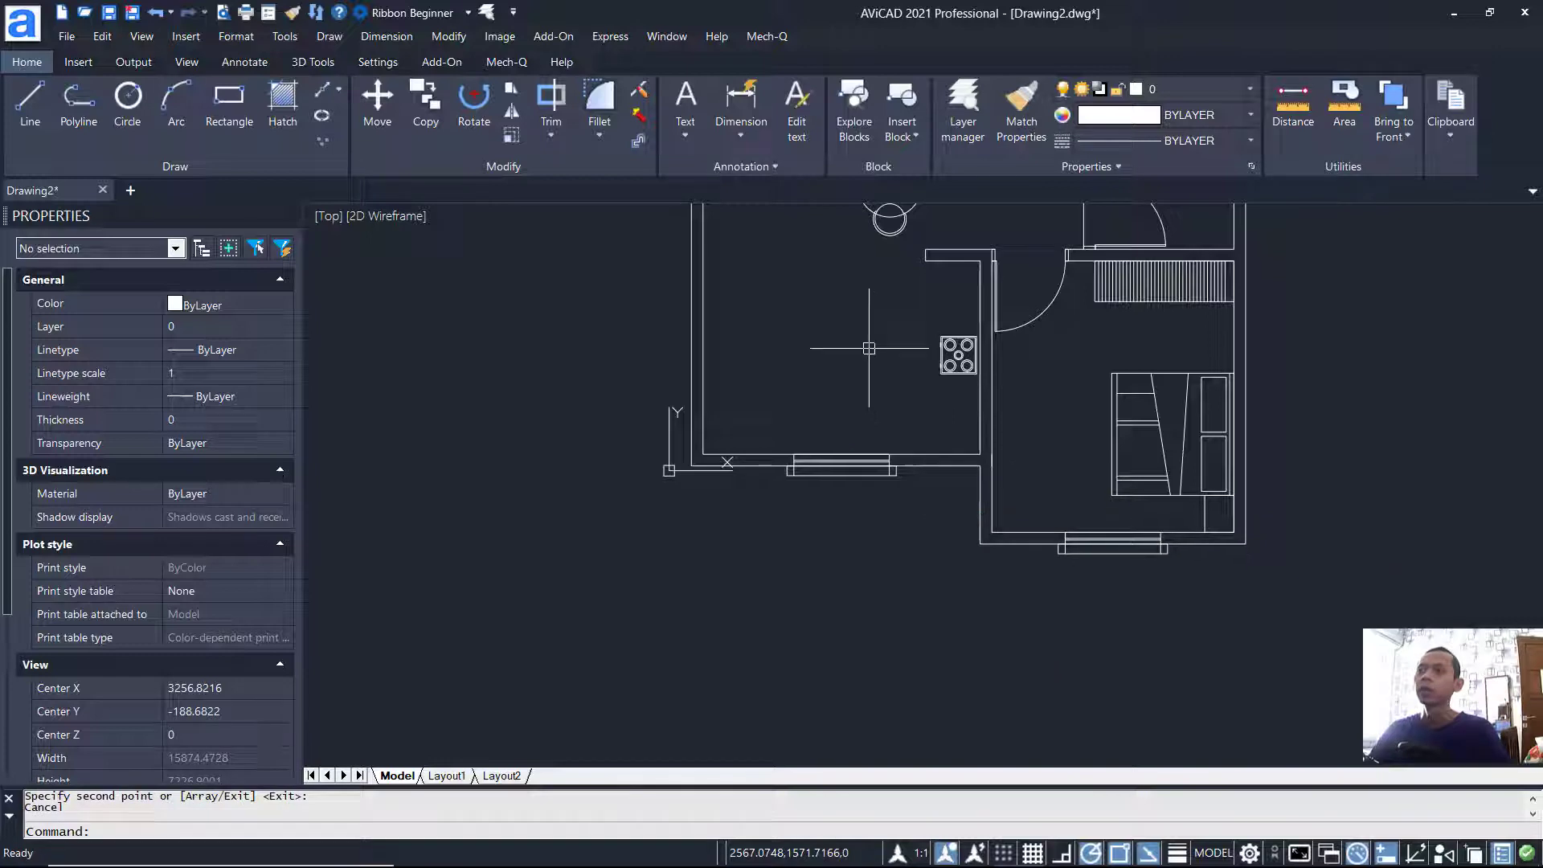
Step: Insert the Sofa Set block from file at default scale in the lower-left corner of the living area
scroll(870, 349, down, 2)
text(I)
key(Return)
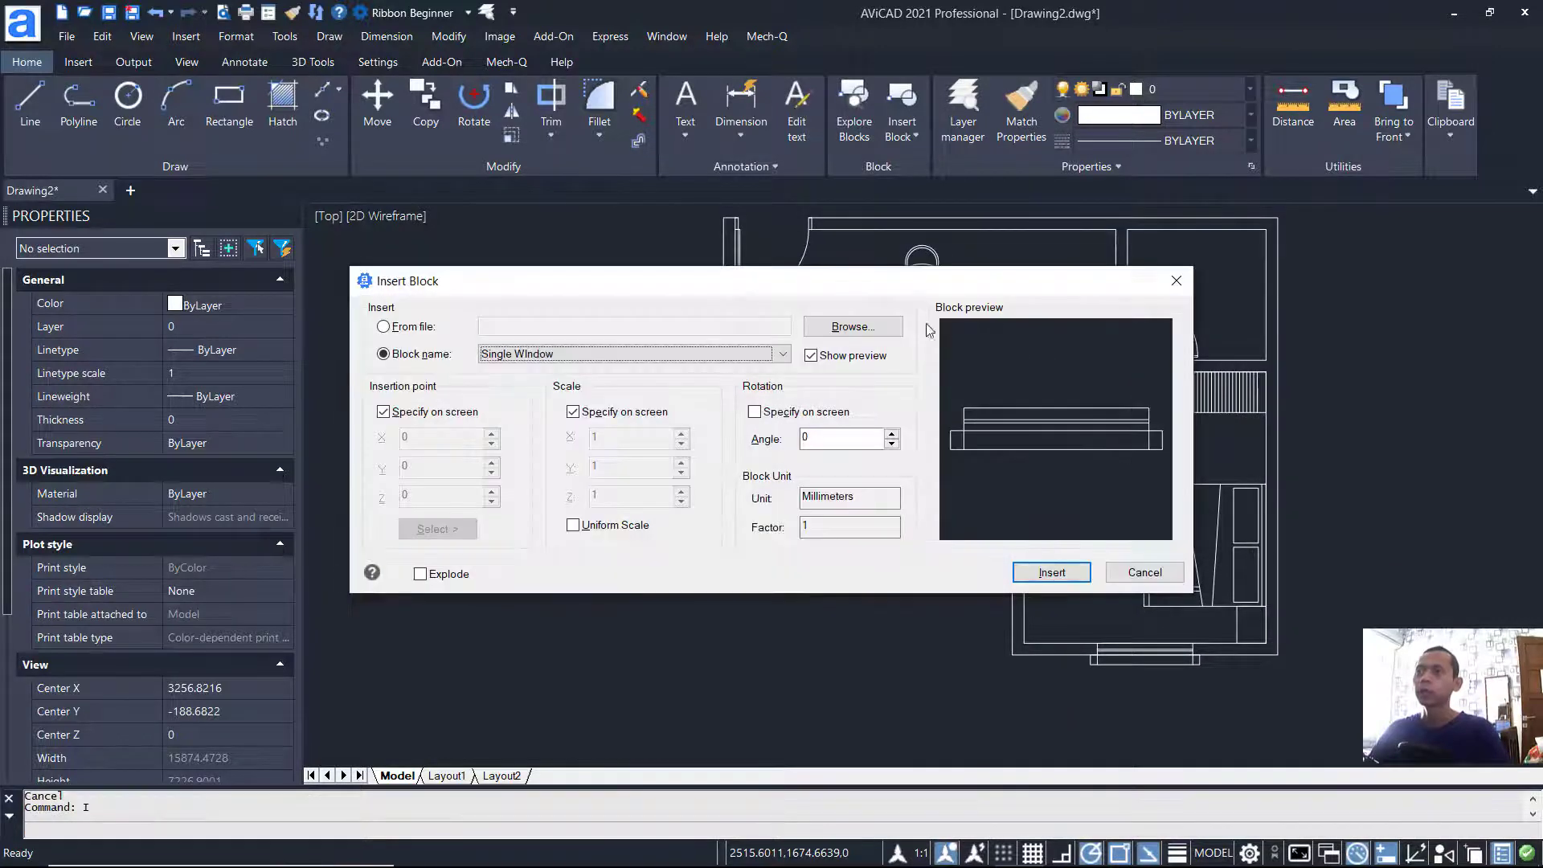
click(852, 326)
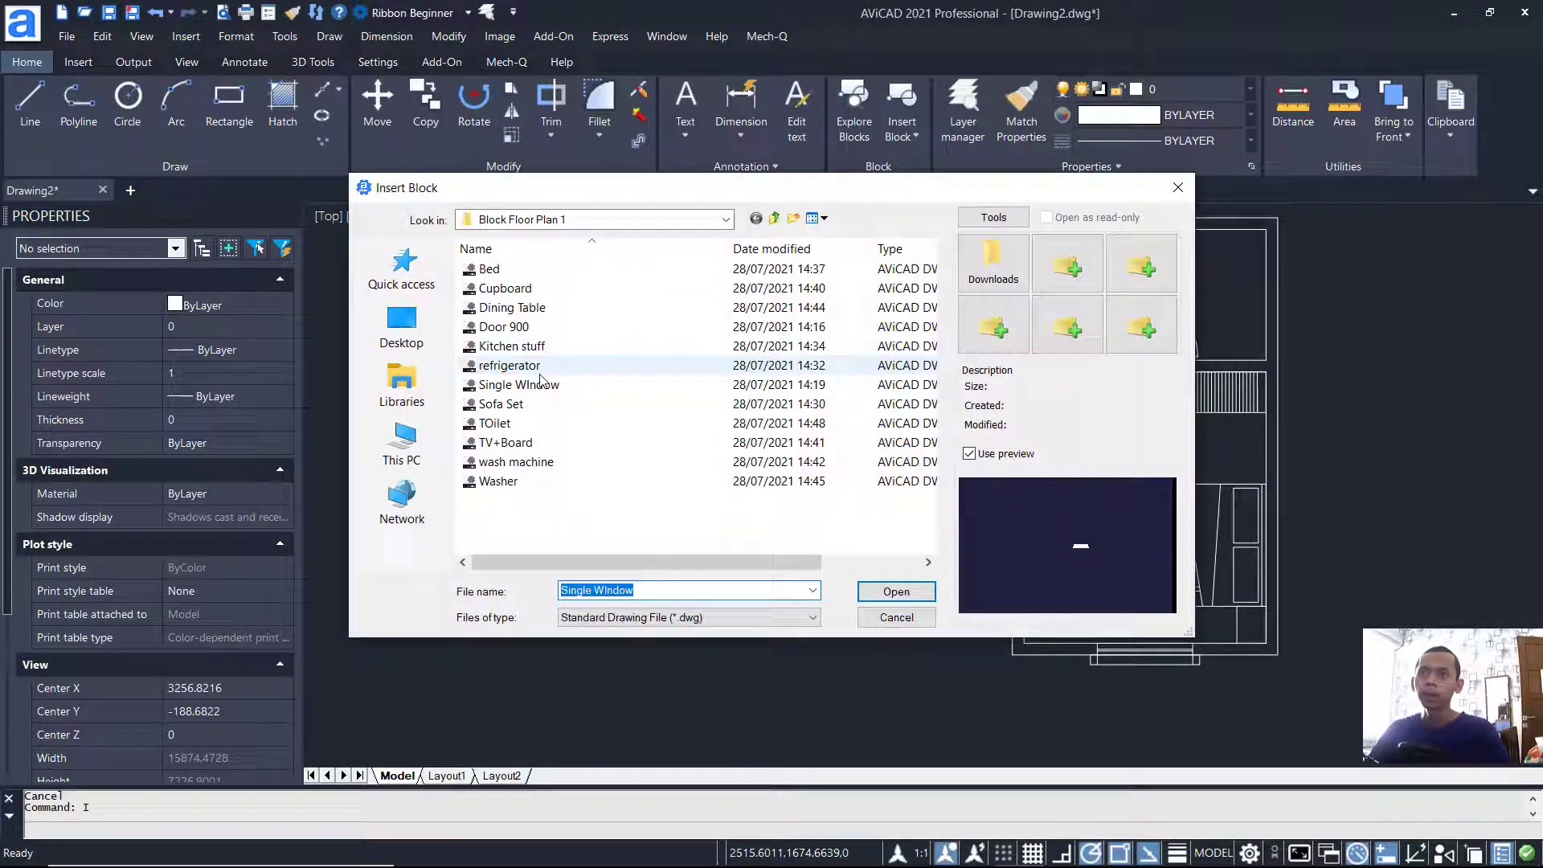
click(511, 410)
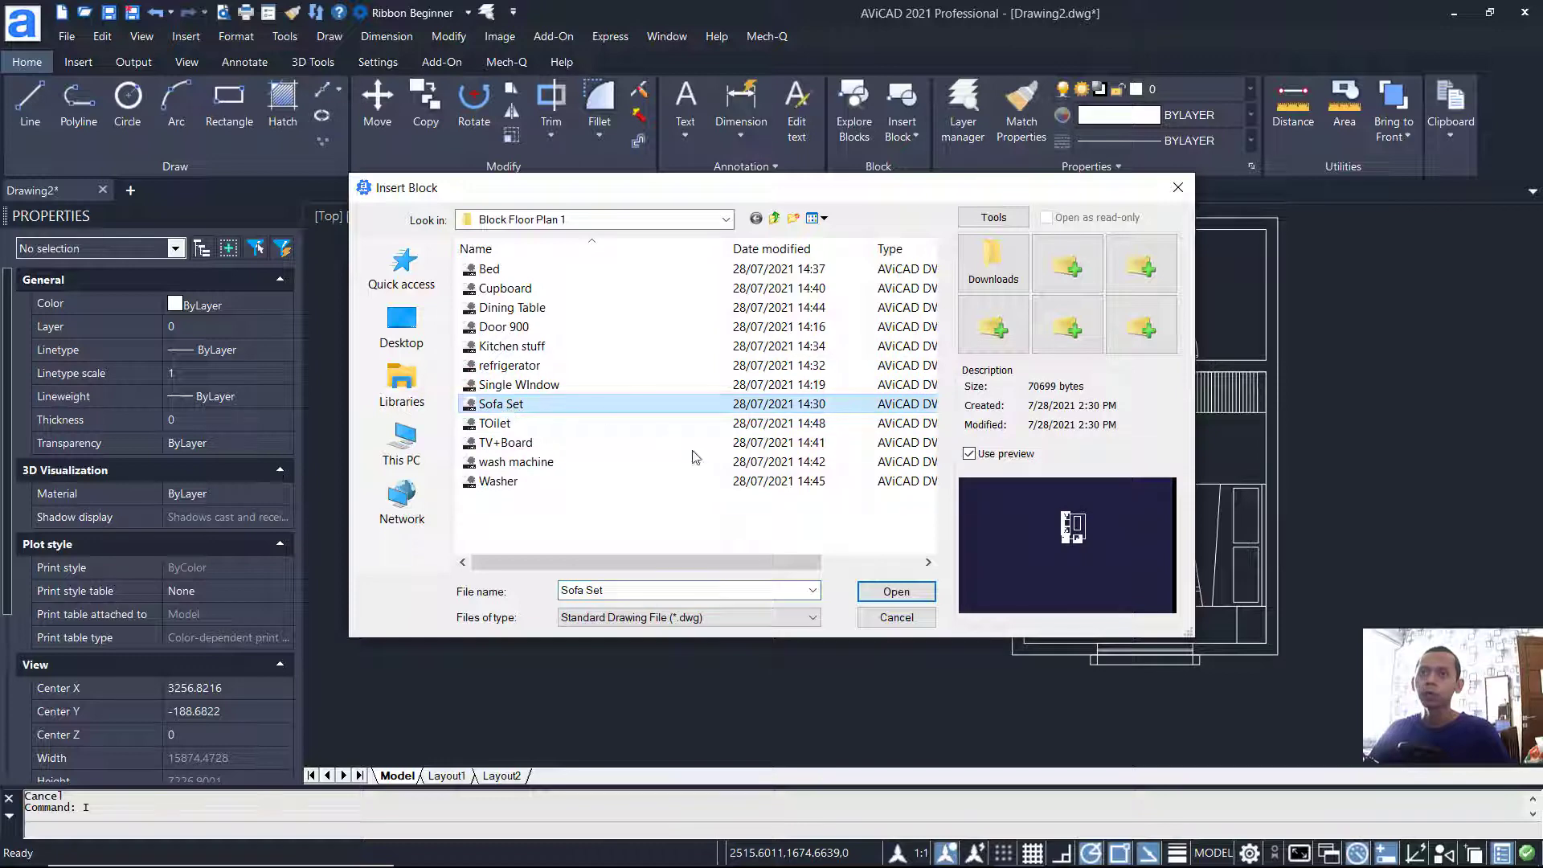
click(896, 591)
click(1053, 572)
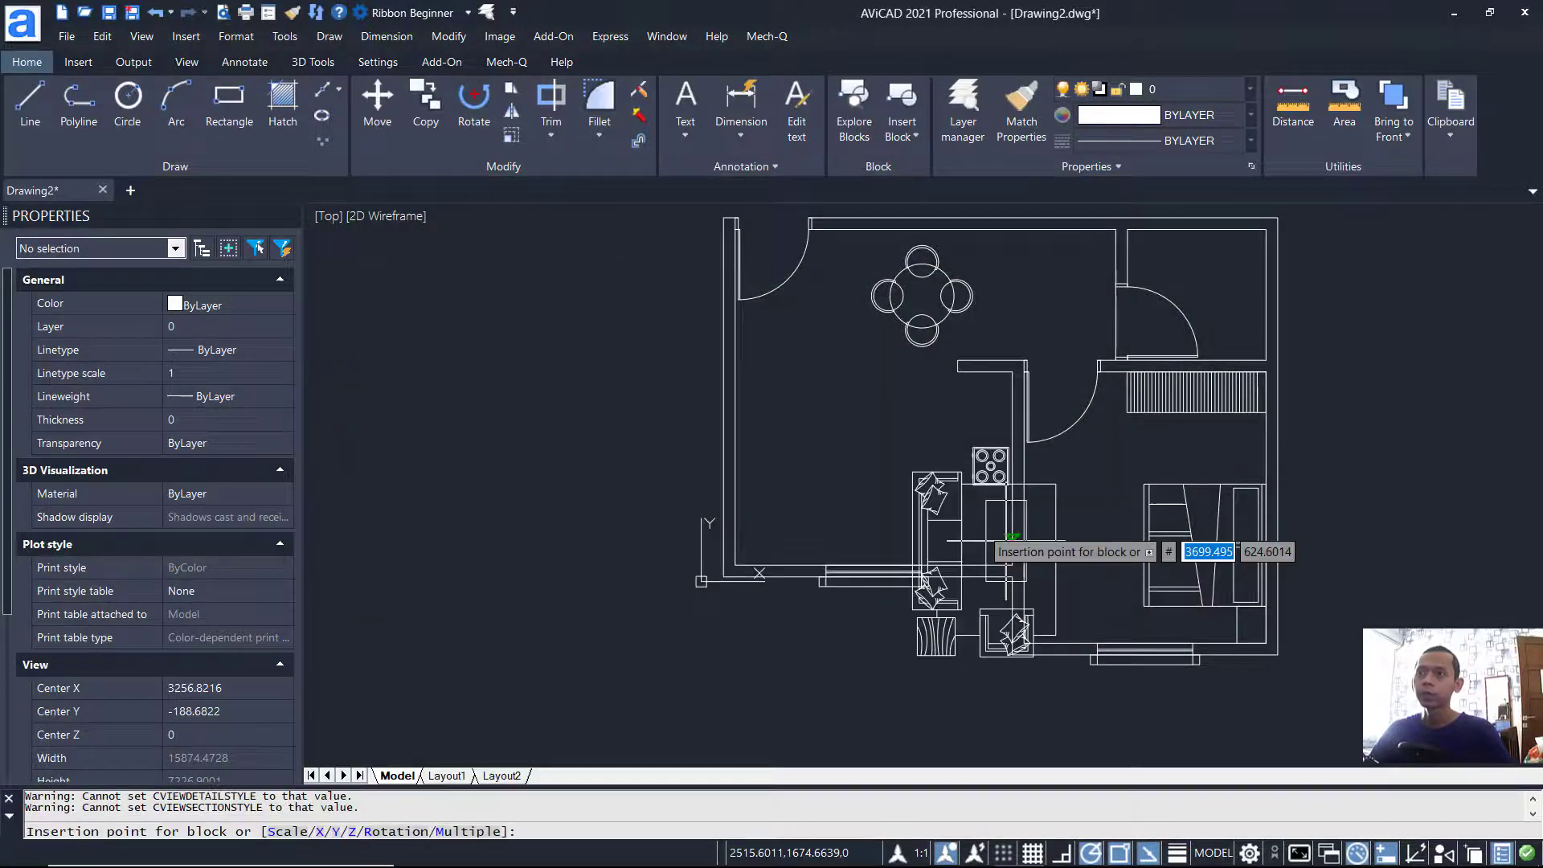
scroll(840, 450, up, 3)
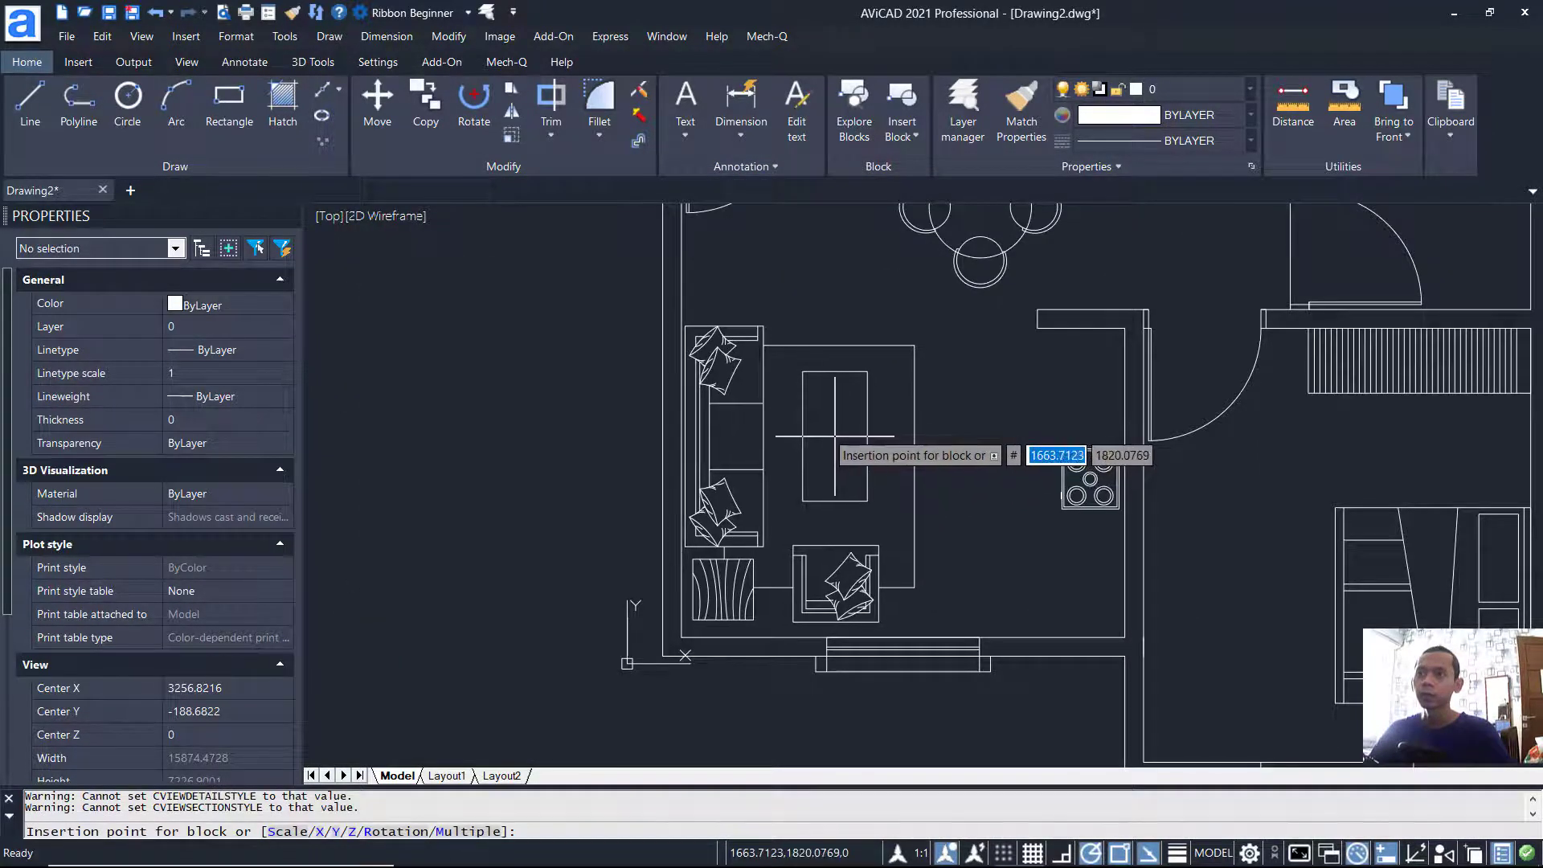
click(835, 436)
key(Return)
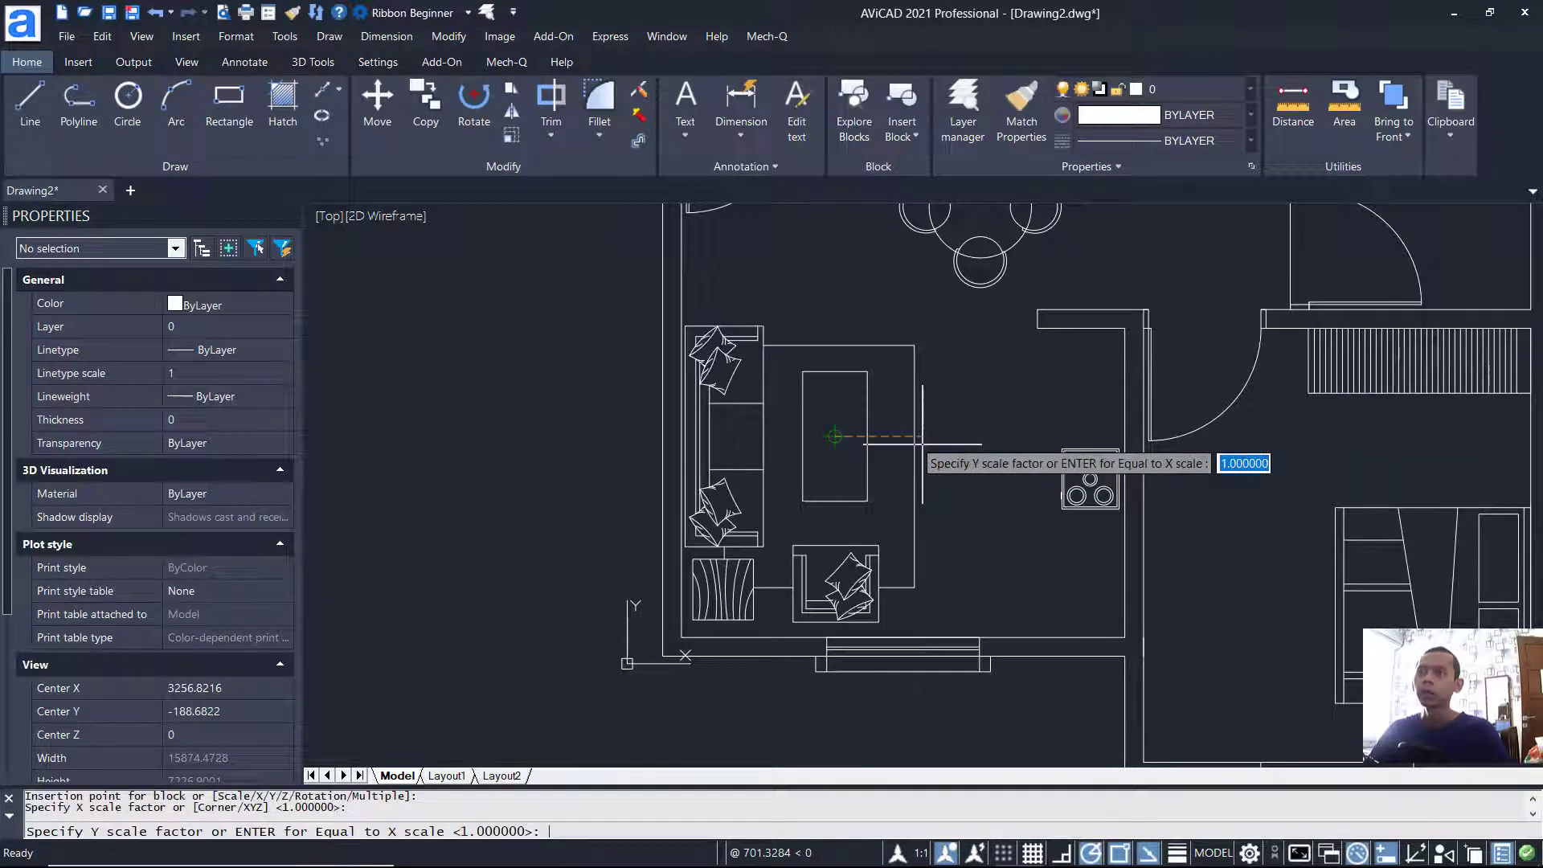
key(Return)
Step: Insert the TOilet block from file at default scale against the small room's right wall, opposite the door
key(Return)
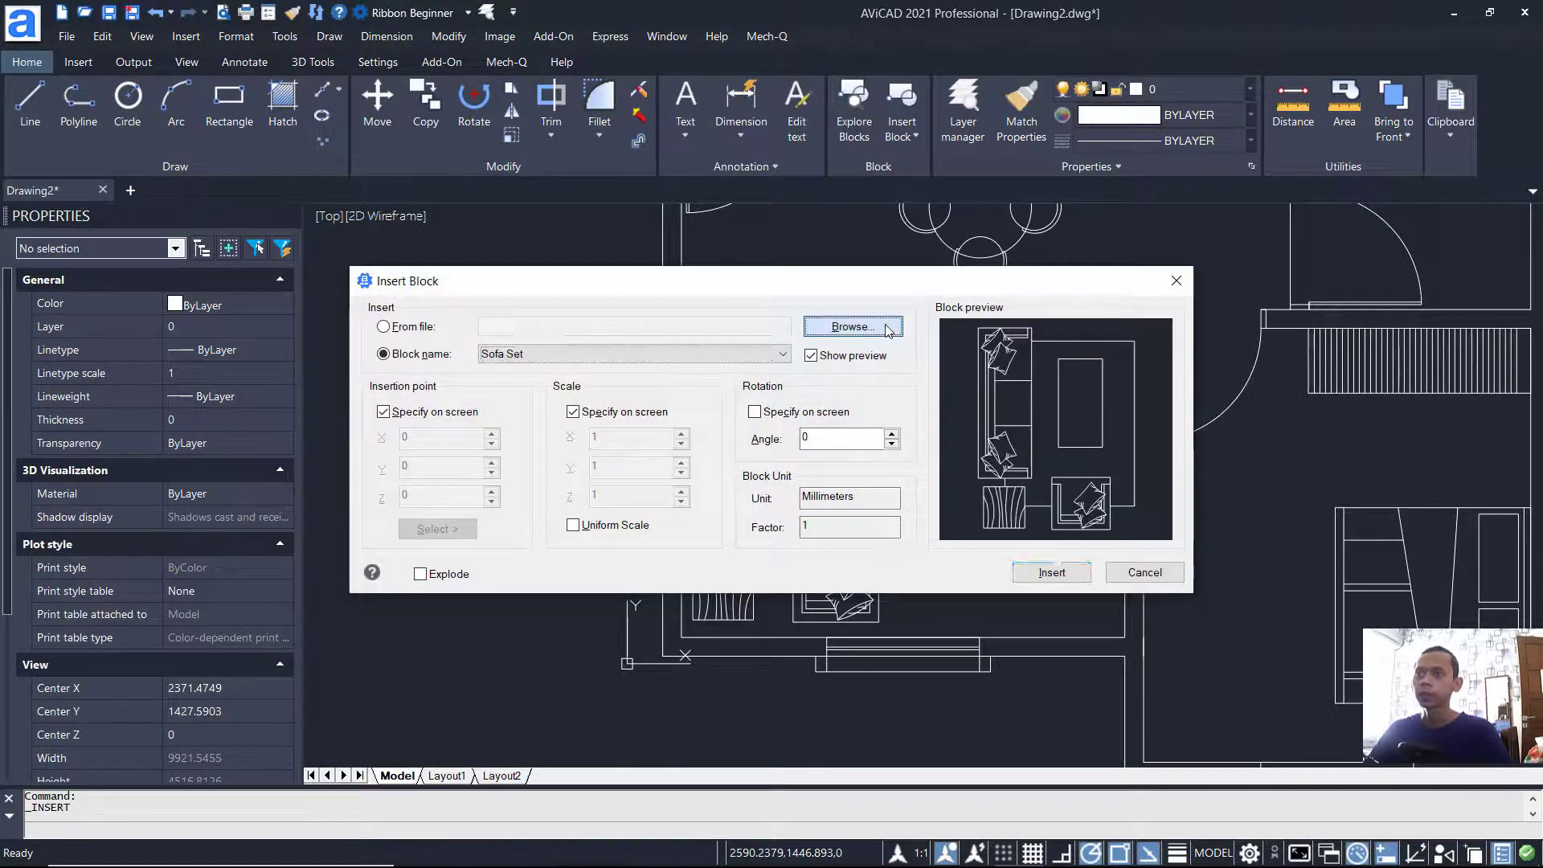
click(852, 326)
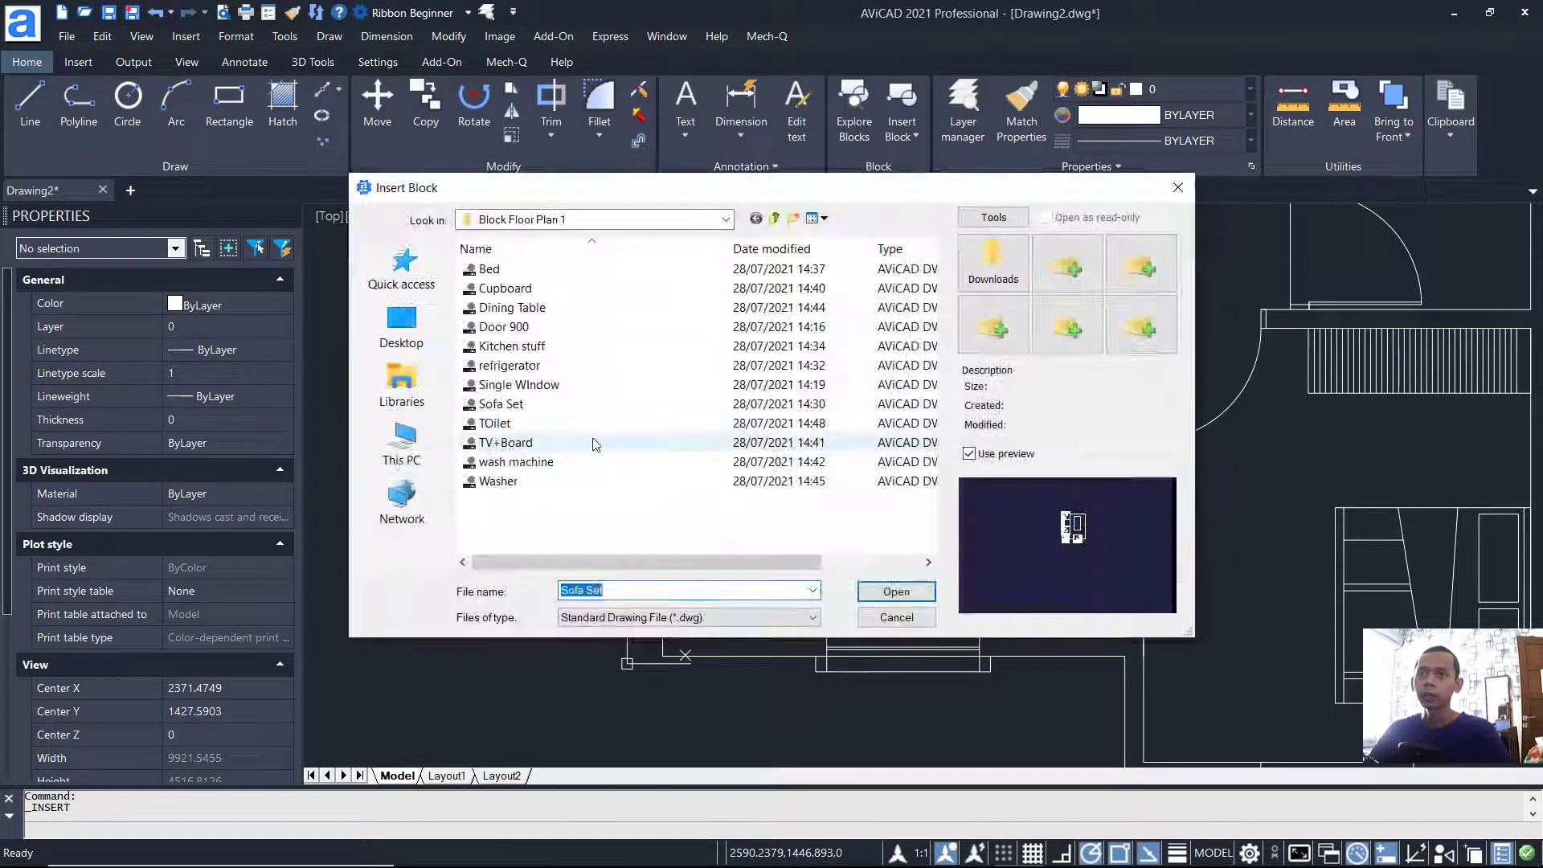
click(509, 425)
click(896, 593)
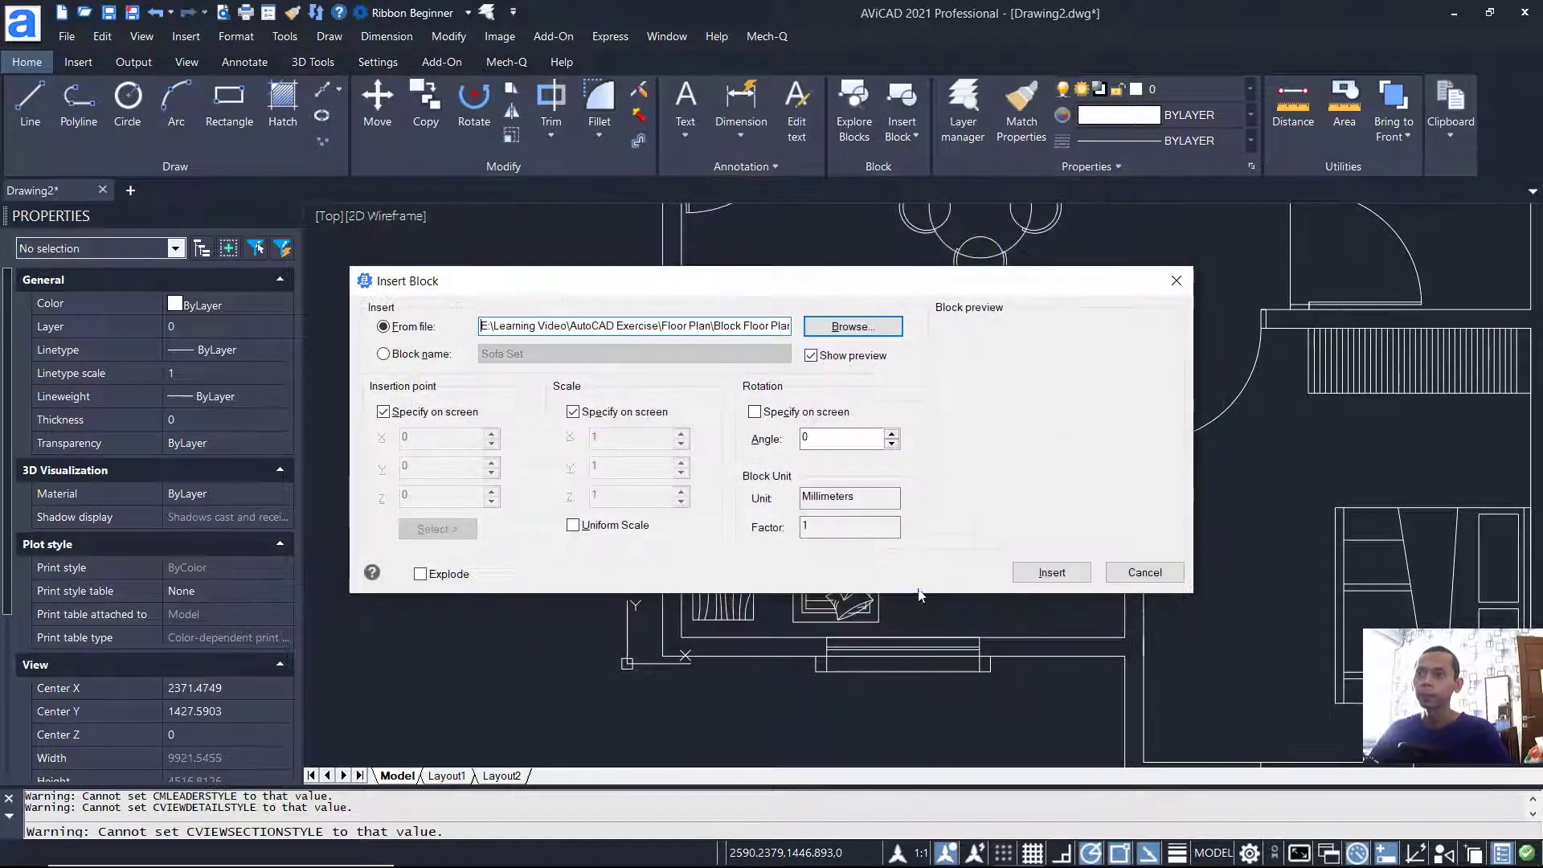
click(1048, 572)
scroll(1254, 562, up, 6)
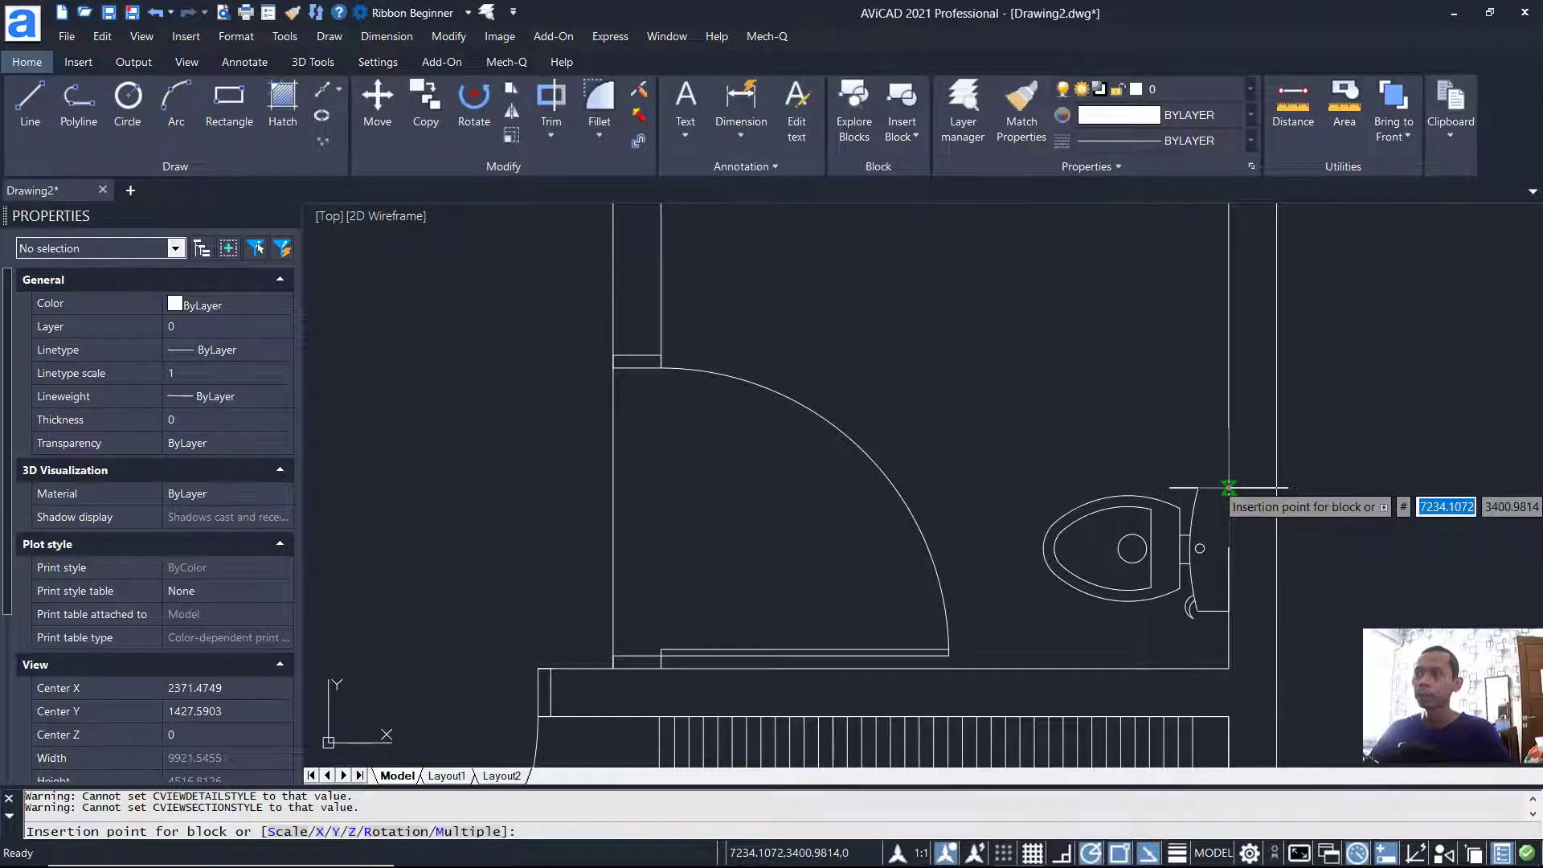
click(1228, 488)
key(Return)
key(Return)
Step: Insert the TV+Board block from file at default scale against the bedroom's left wall, facing the bed
key(Return)
key(Return)
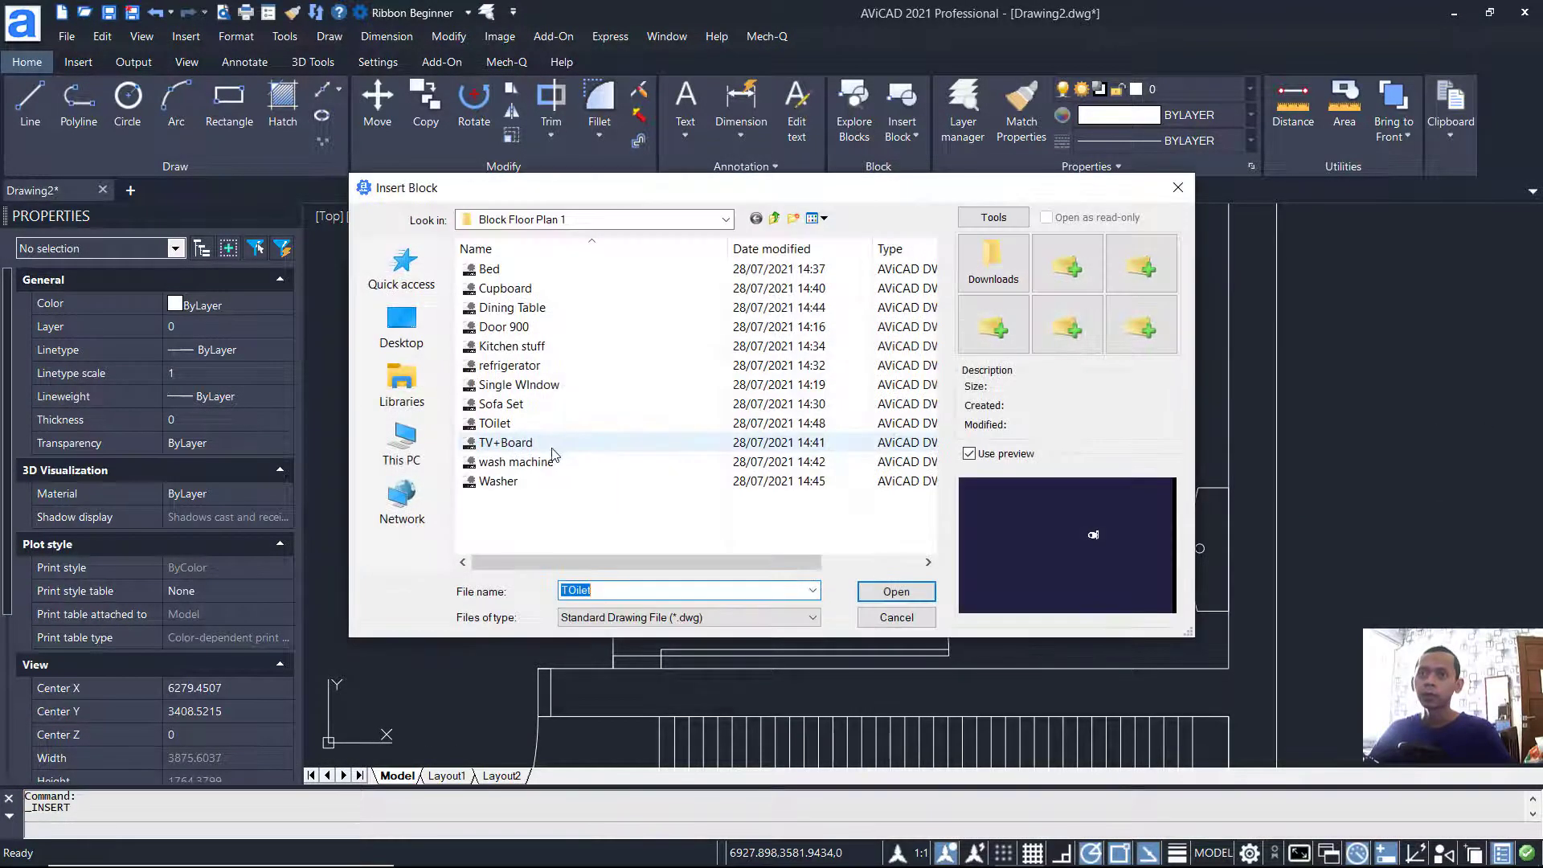
click(596, 445)
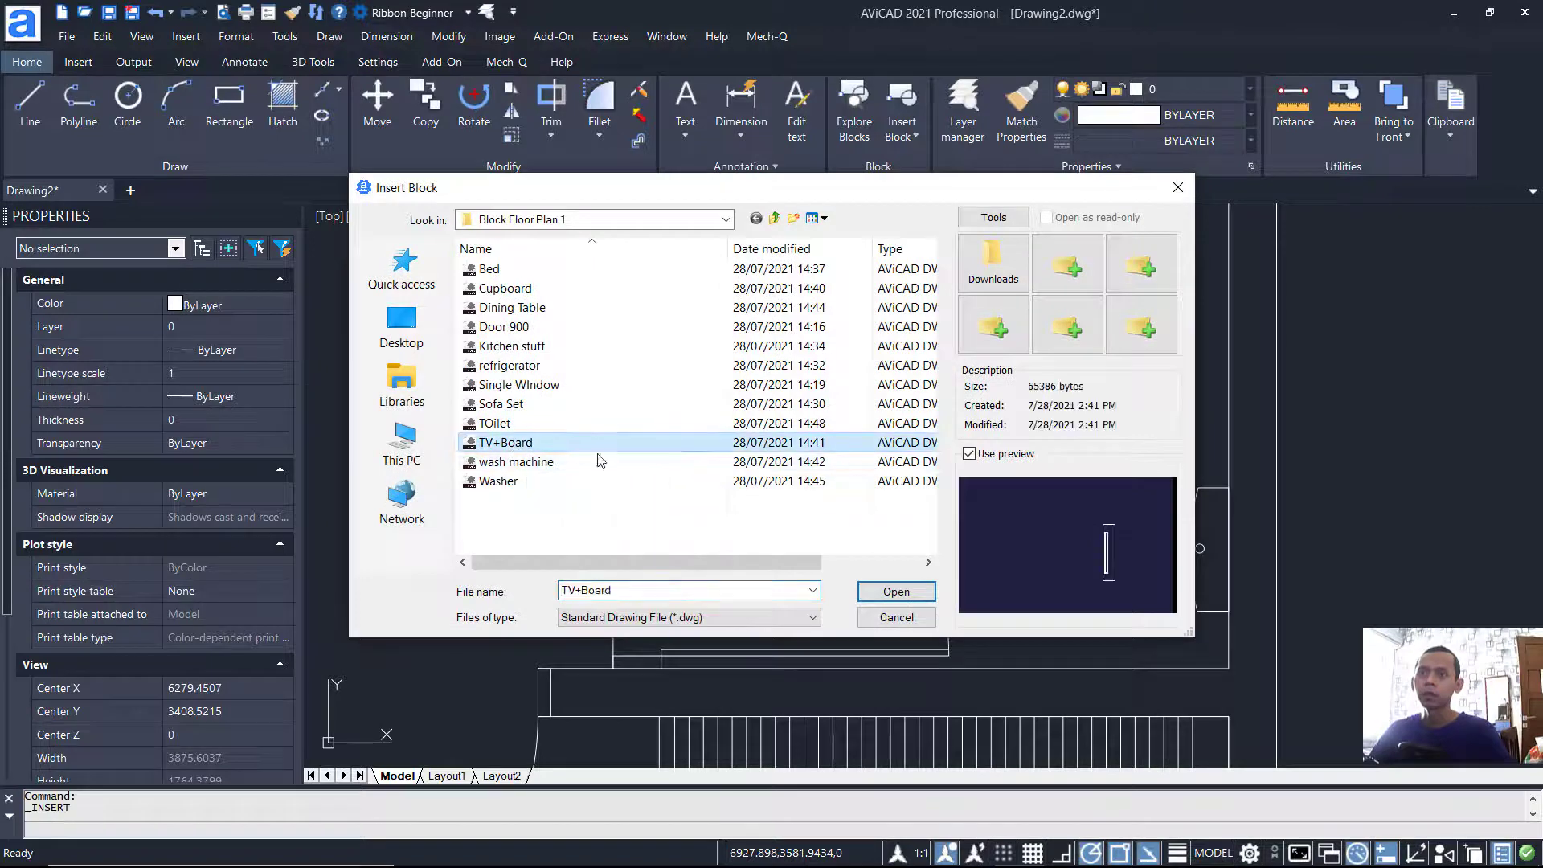
click(896, 593)
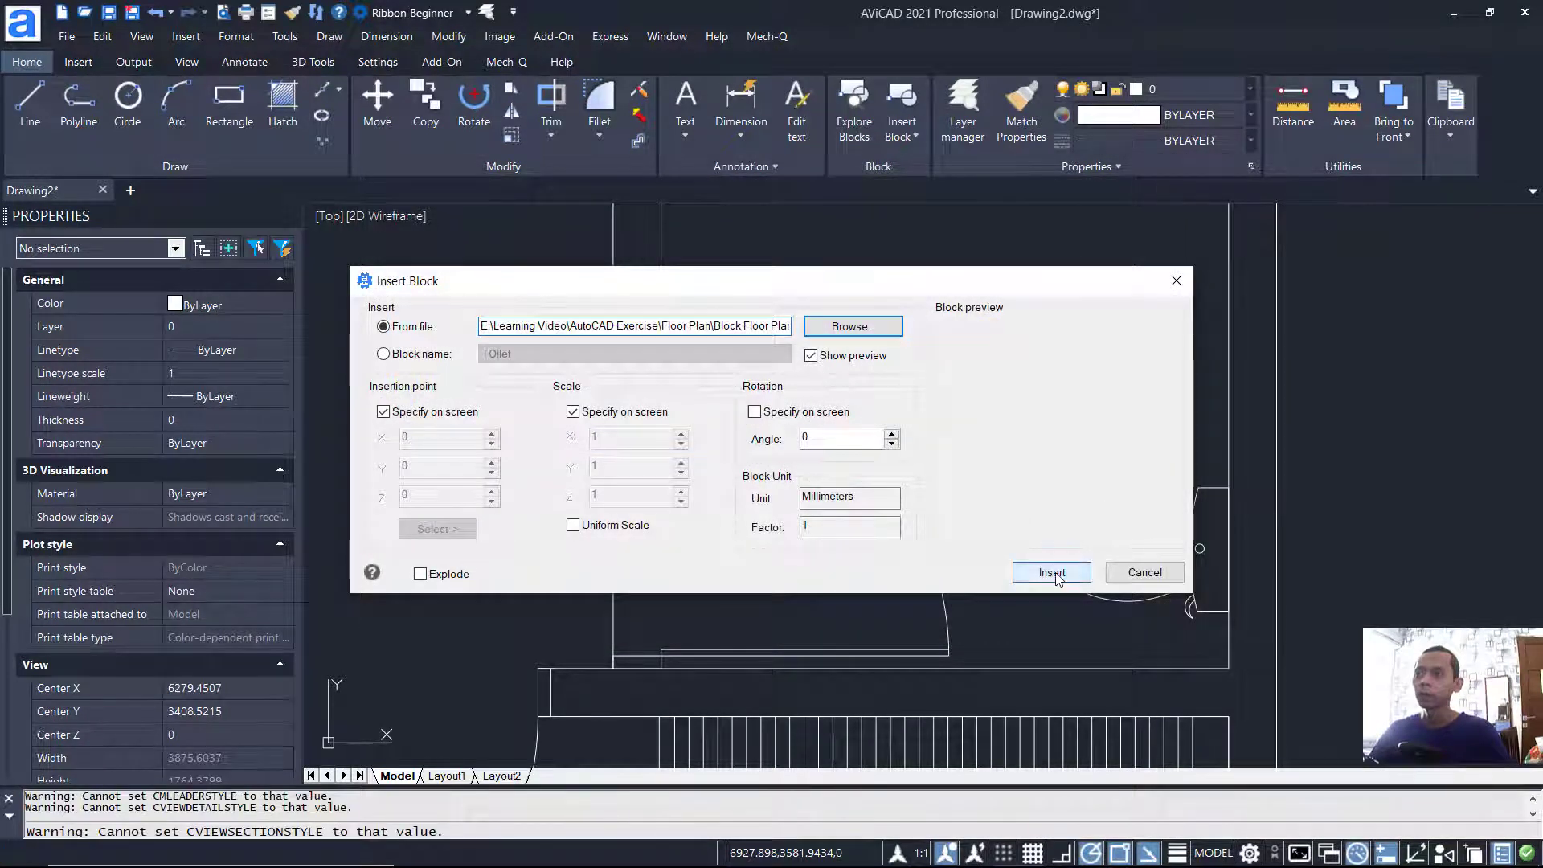
click(1052, 572)
scroll(1120, 458, down, 3)
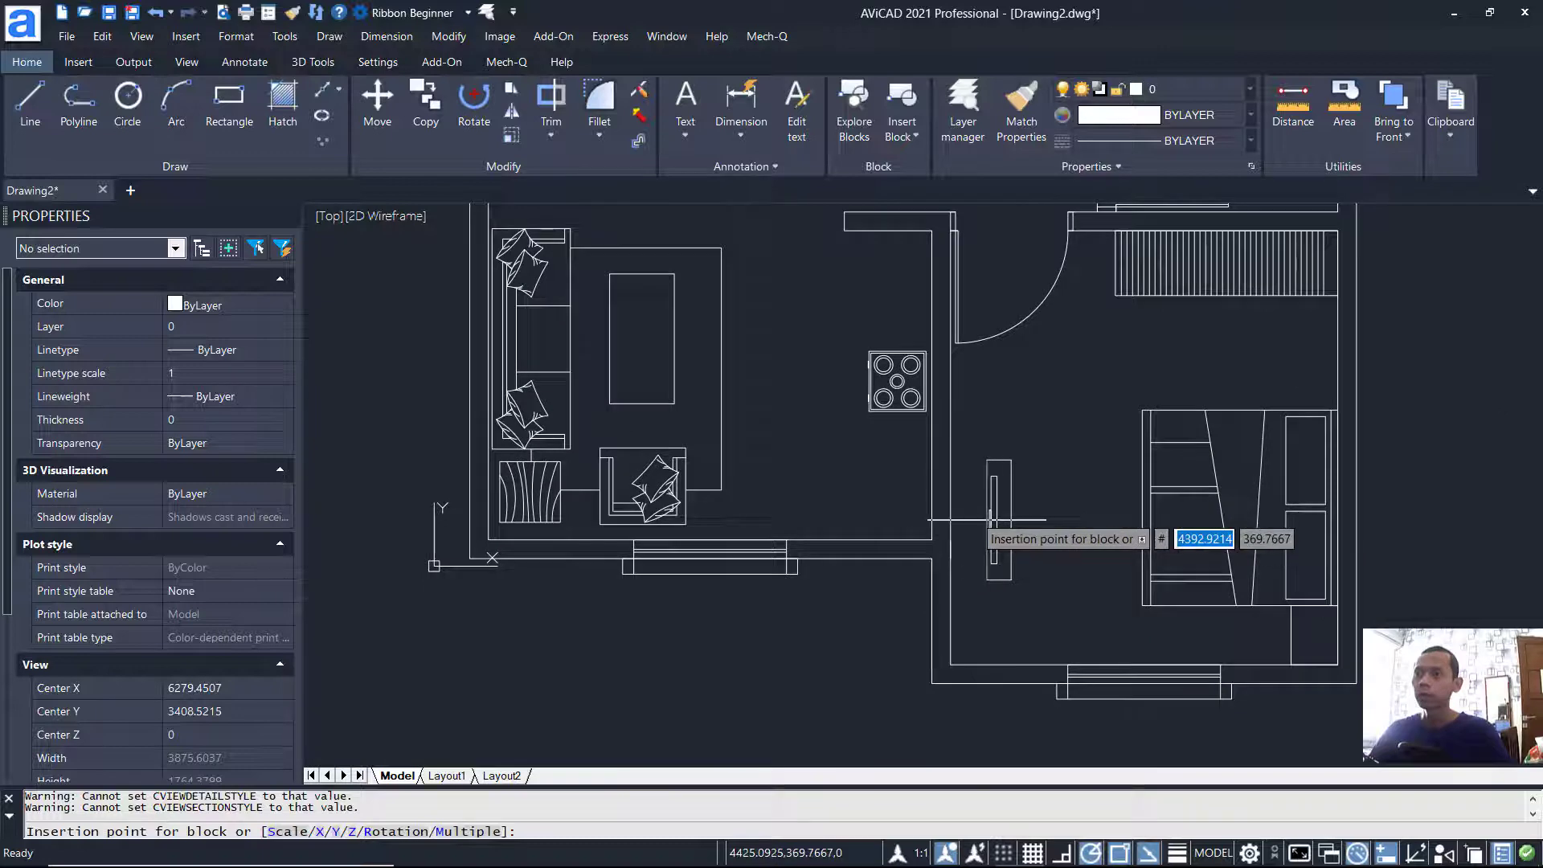
scroll(995, 520, up, 2)
click(940, 500)
key(Return)
key(Return)
Step: Insert the wash machine block from file at default scale in the dining area's upper-right corner, against the bathroom wall
key(Return)
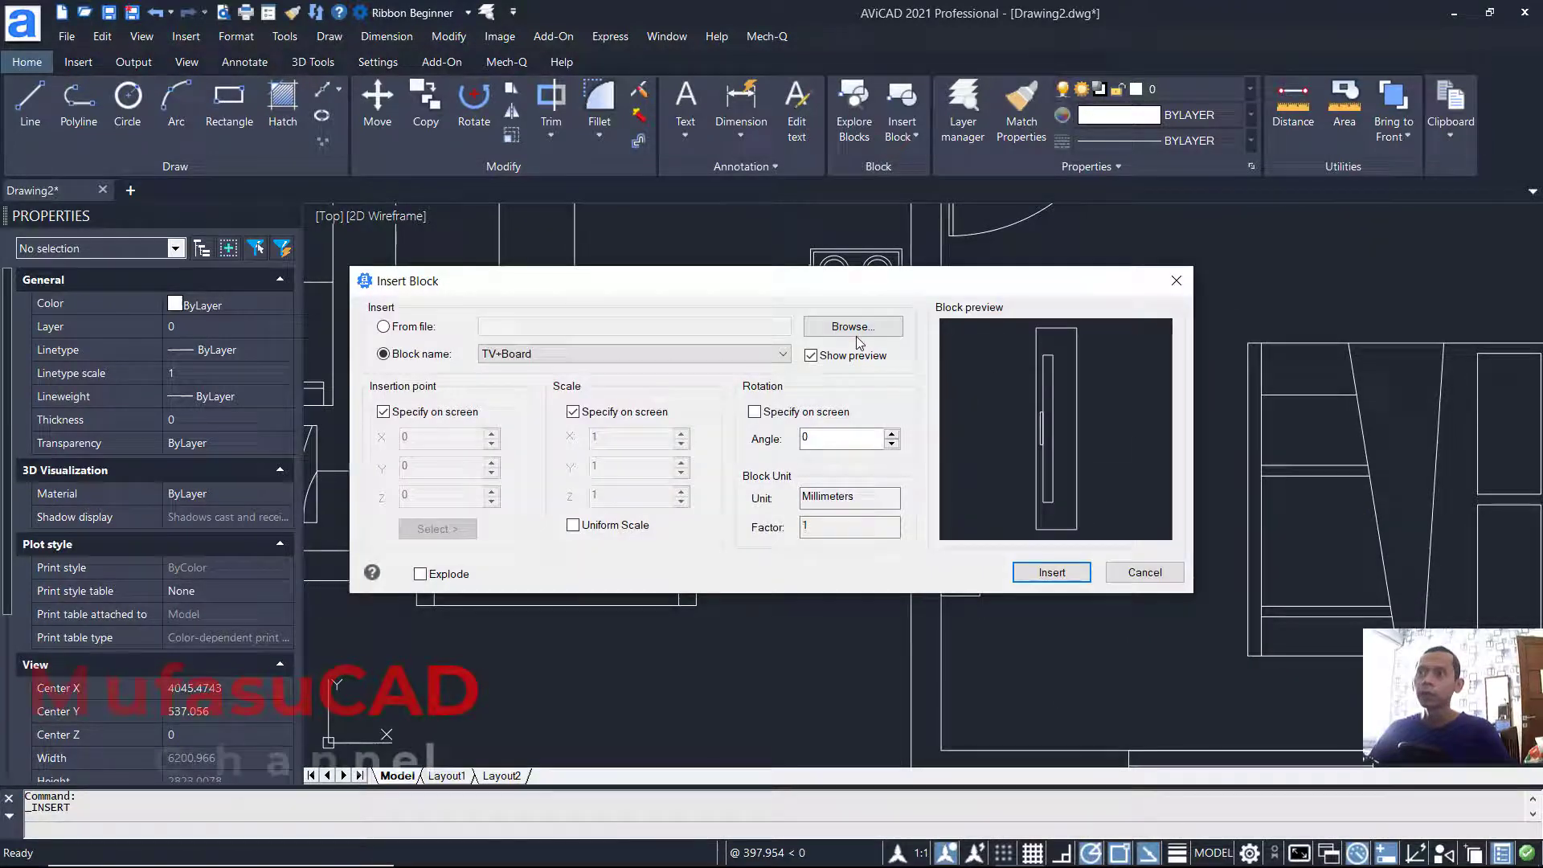
click(849, 327)
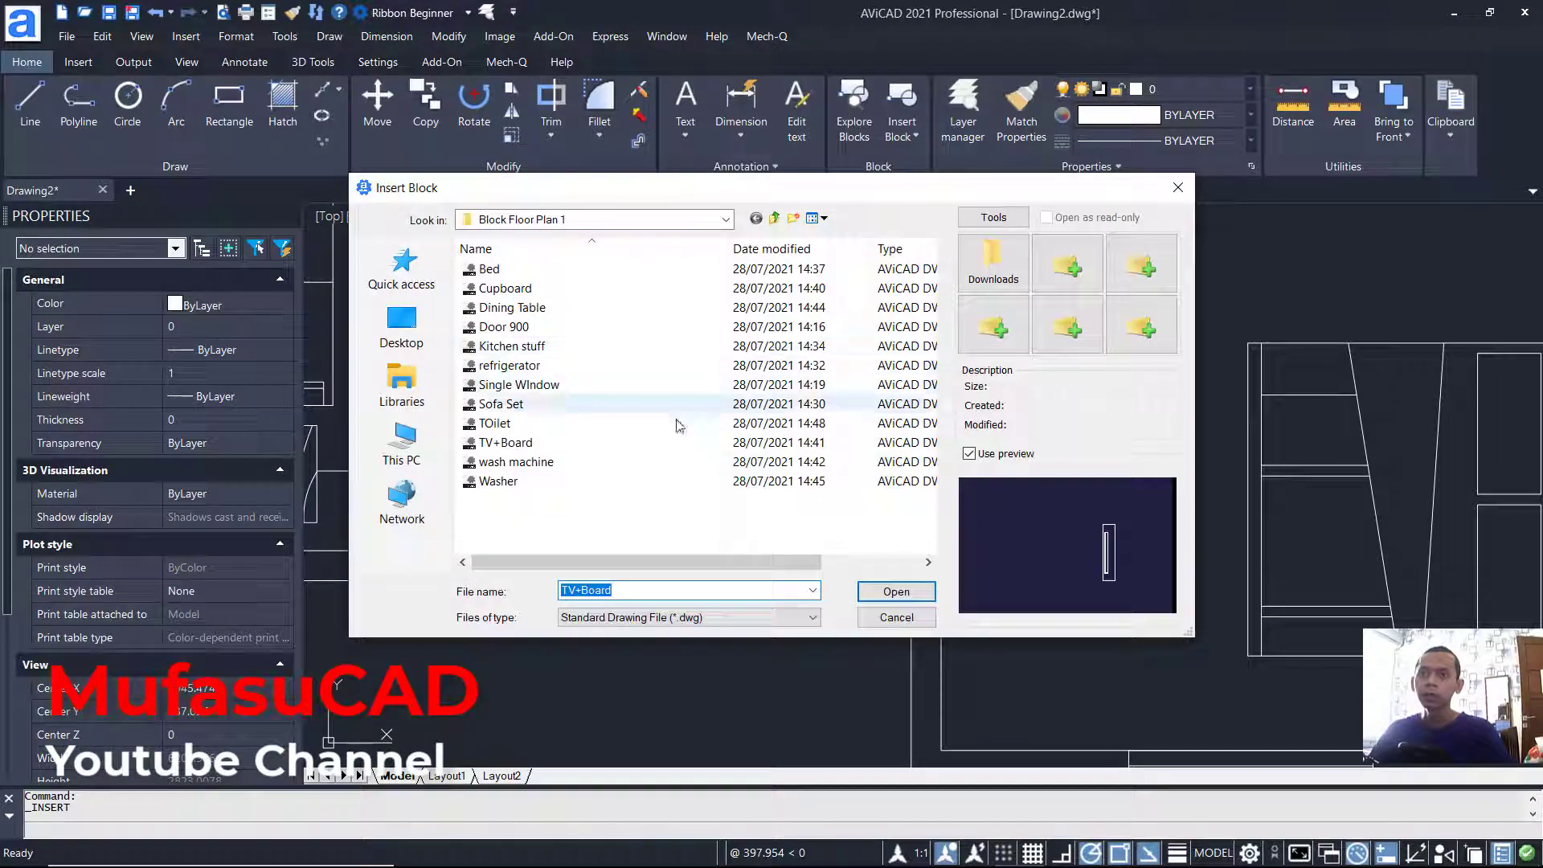
click(531, 463)
click(884, 594)
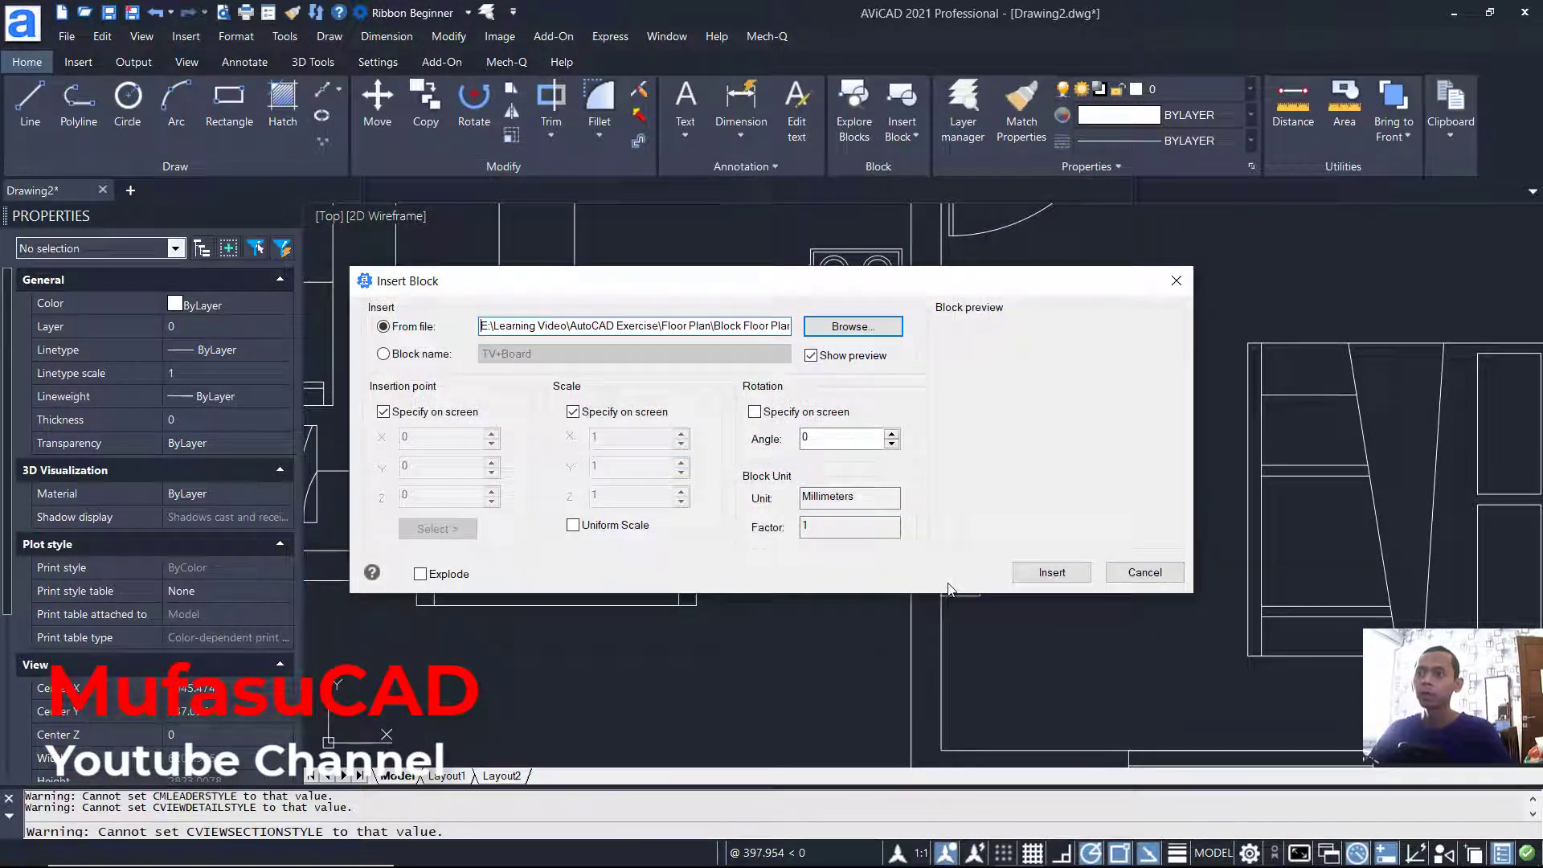
click(1052, 573)
scroll(1037, 450, down, 3)
scroll(1037, 450, up, 4)
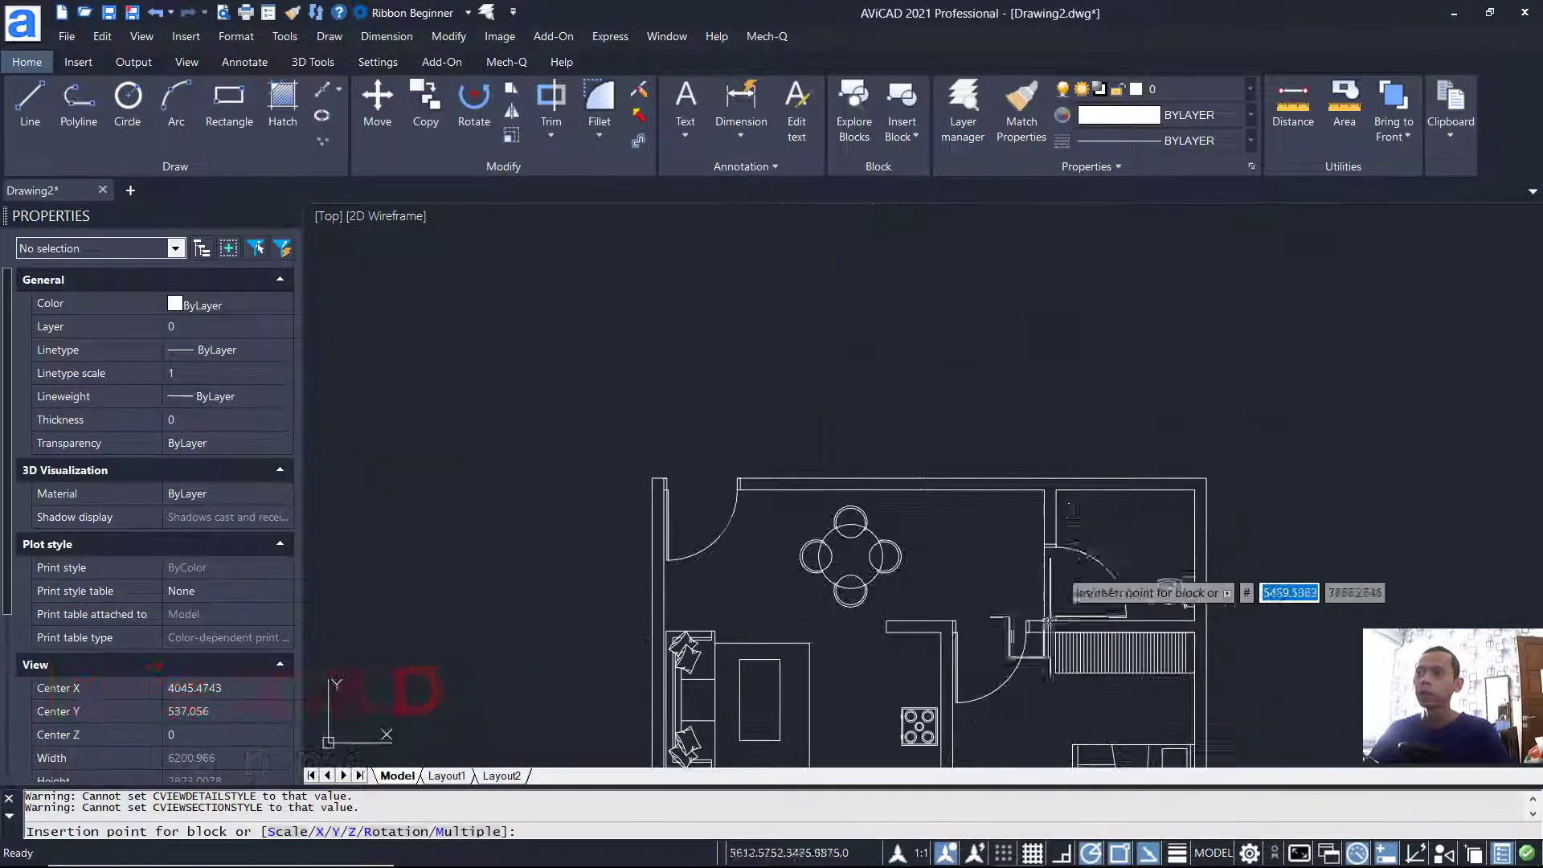
click(1007, 396)
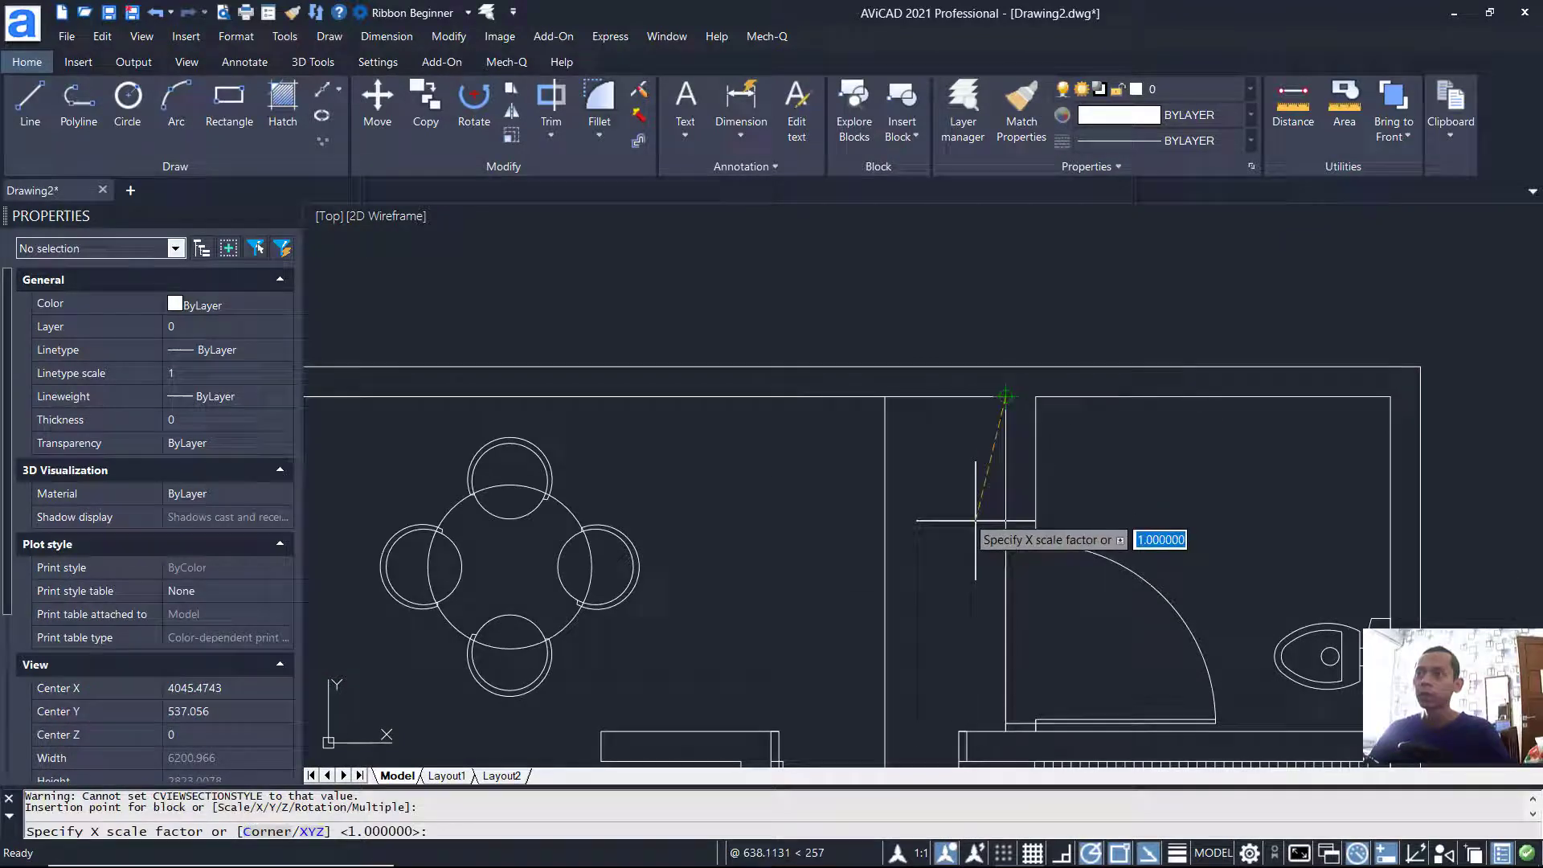
key(Return)
key(Return)
Step: Insert the Washer block from file at default scale in the upper-left inner corner of the bathroom
key(Return)
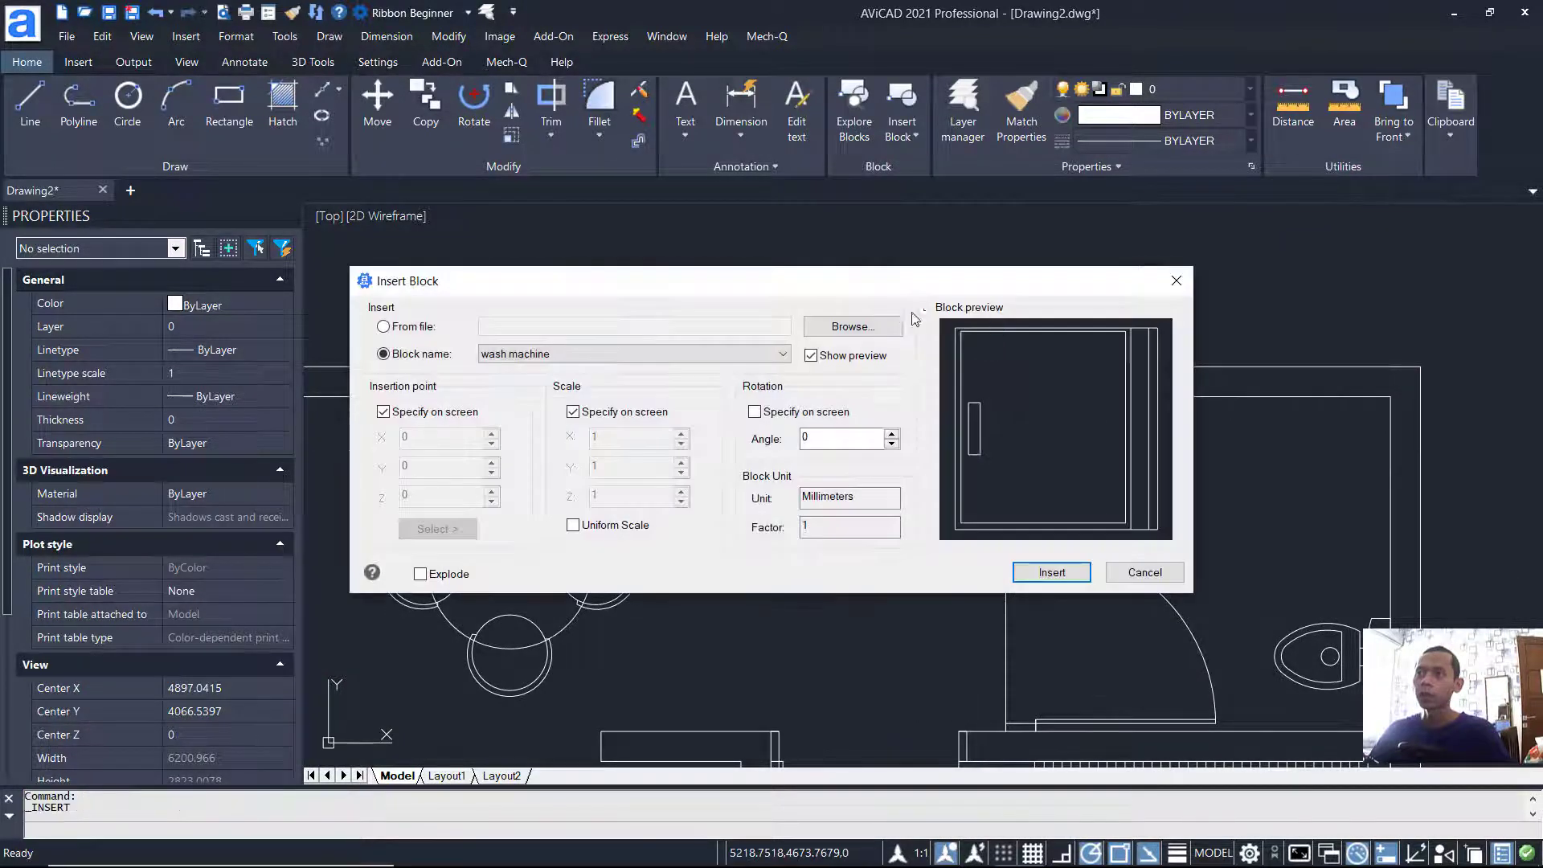
click(852, 326)
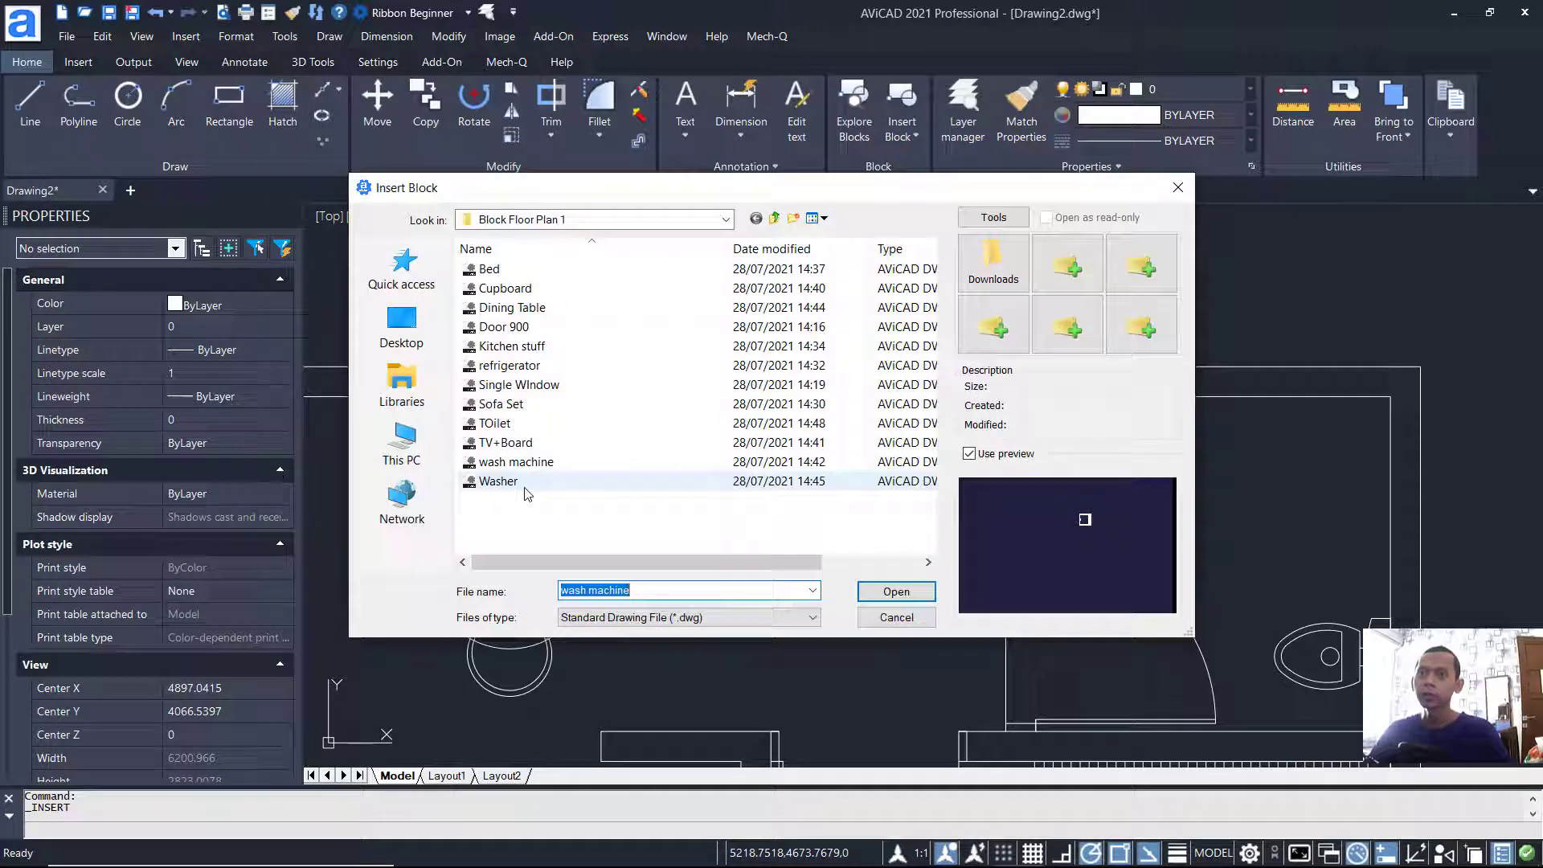
click(499, 481)
click(896, 592)
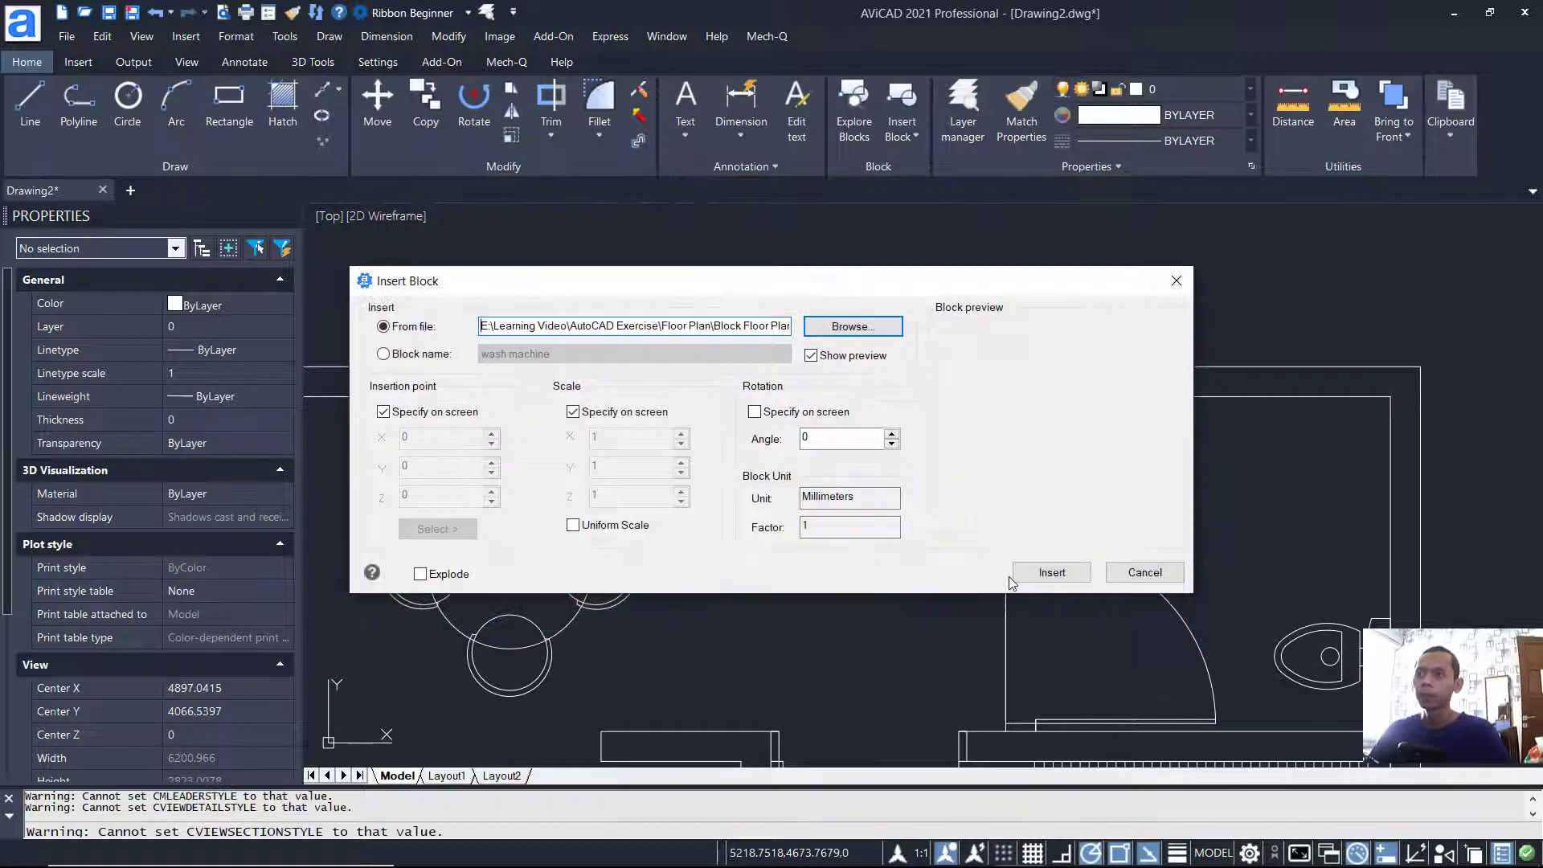
click(1047, 573)
scroll(1044, 418, up, 4)
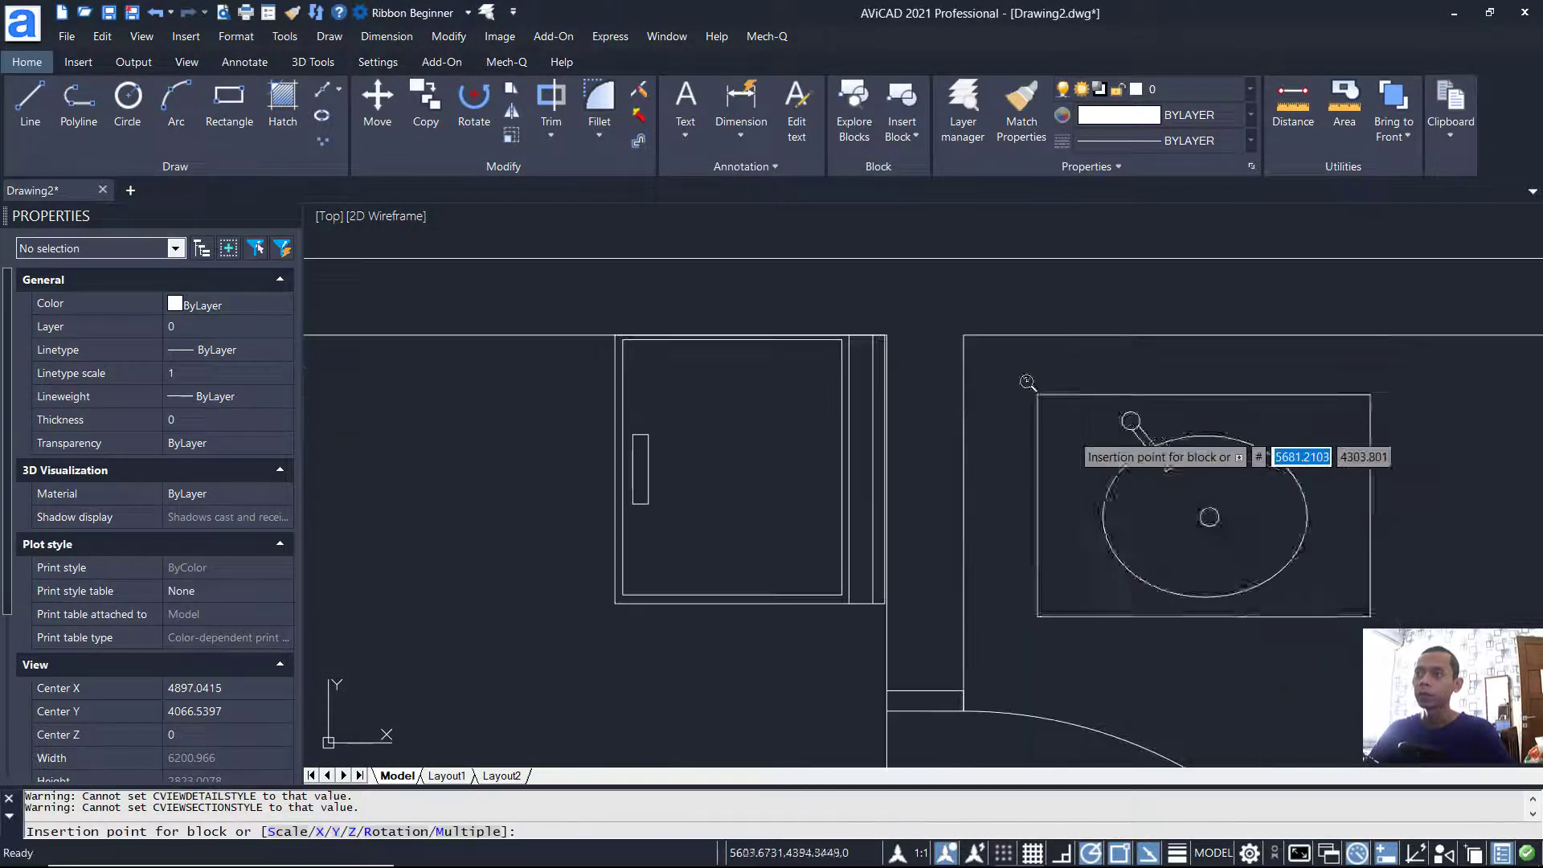
click(964, 334)
scroll(1094, 402, down, 2)
key(Return)
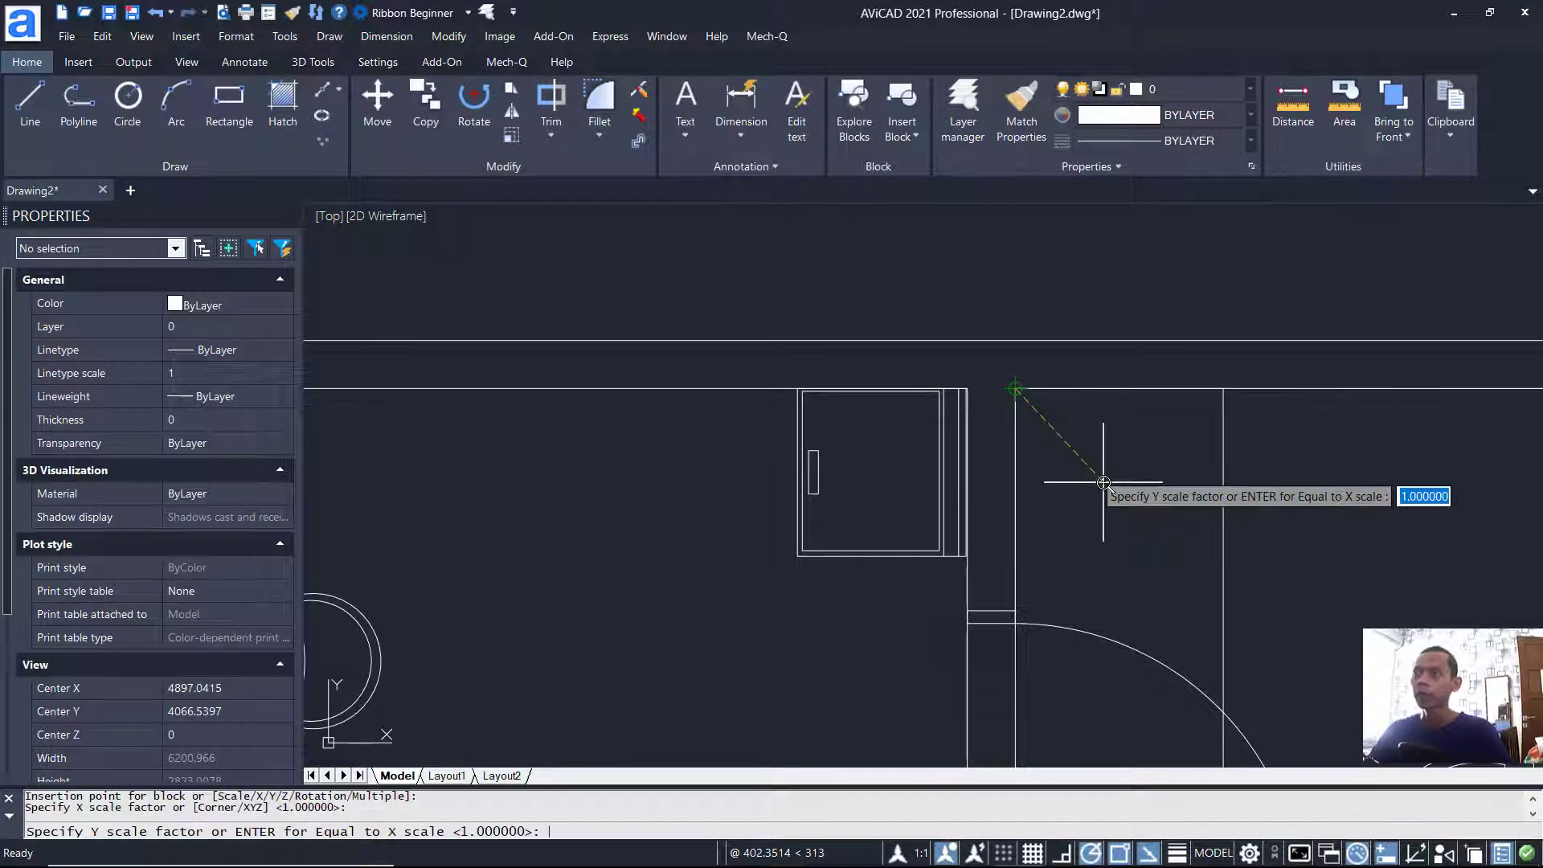
key(Return)
Step: Draw a rectangle from the washbasin's upper-right corner to the bathroom's right wall, ending just above the toilet
scroll(1094, 483, down, 1)
scroll(949, 362, down, 2)
text(rec)
key(Return)
scroll(1118, 447, up, 2)
click(1034, 406)
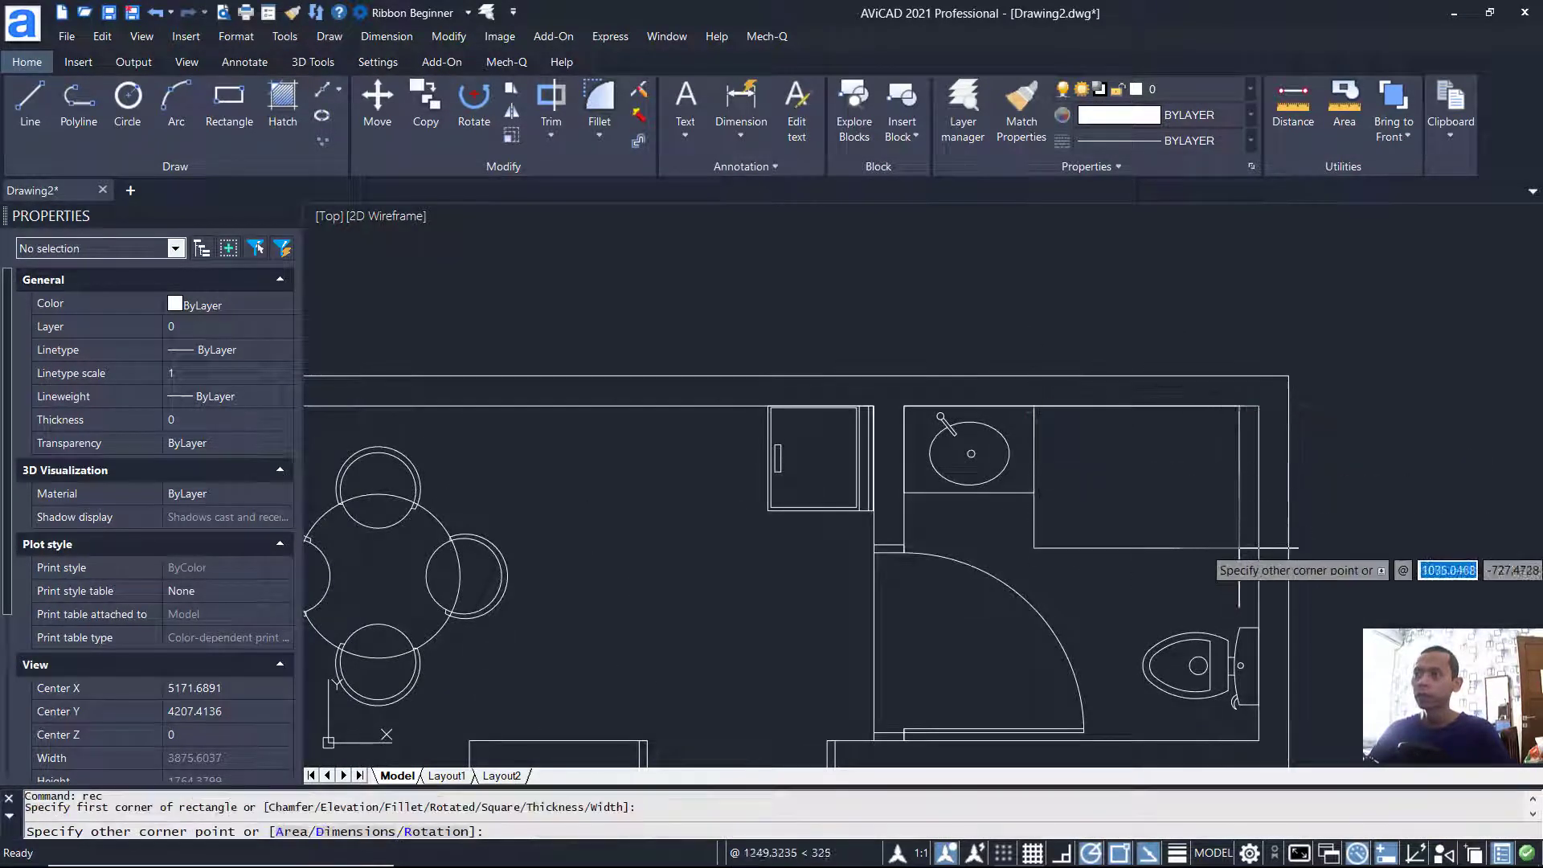
click(1258, 573)
Step: Insert the refrigerator block from file at default scale against the kitchen's right wall, directly below the upper partition
scroll(1187, 458, down, 2)
scroll(1052, 514, up, 4)
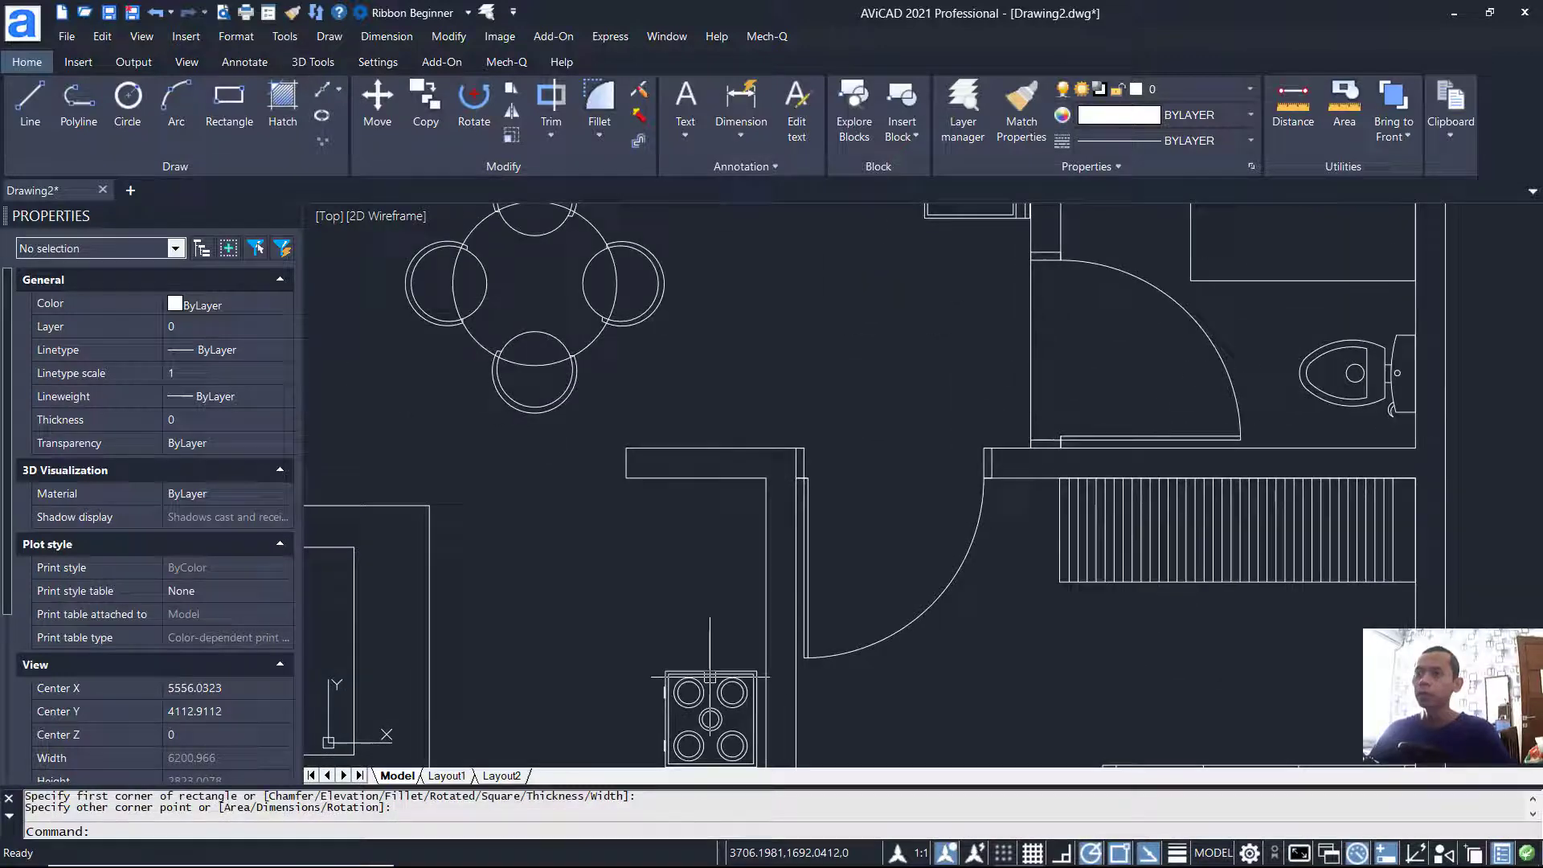
key(Return)
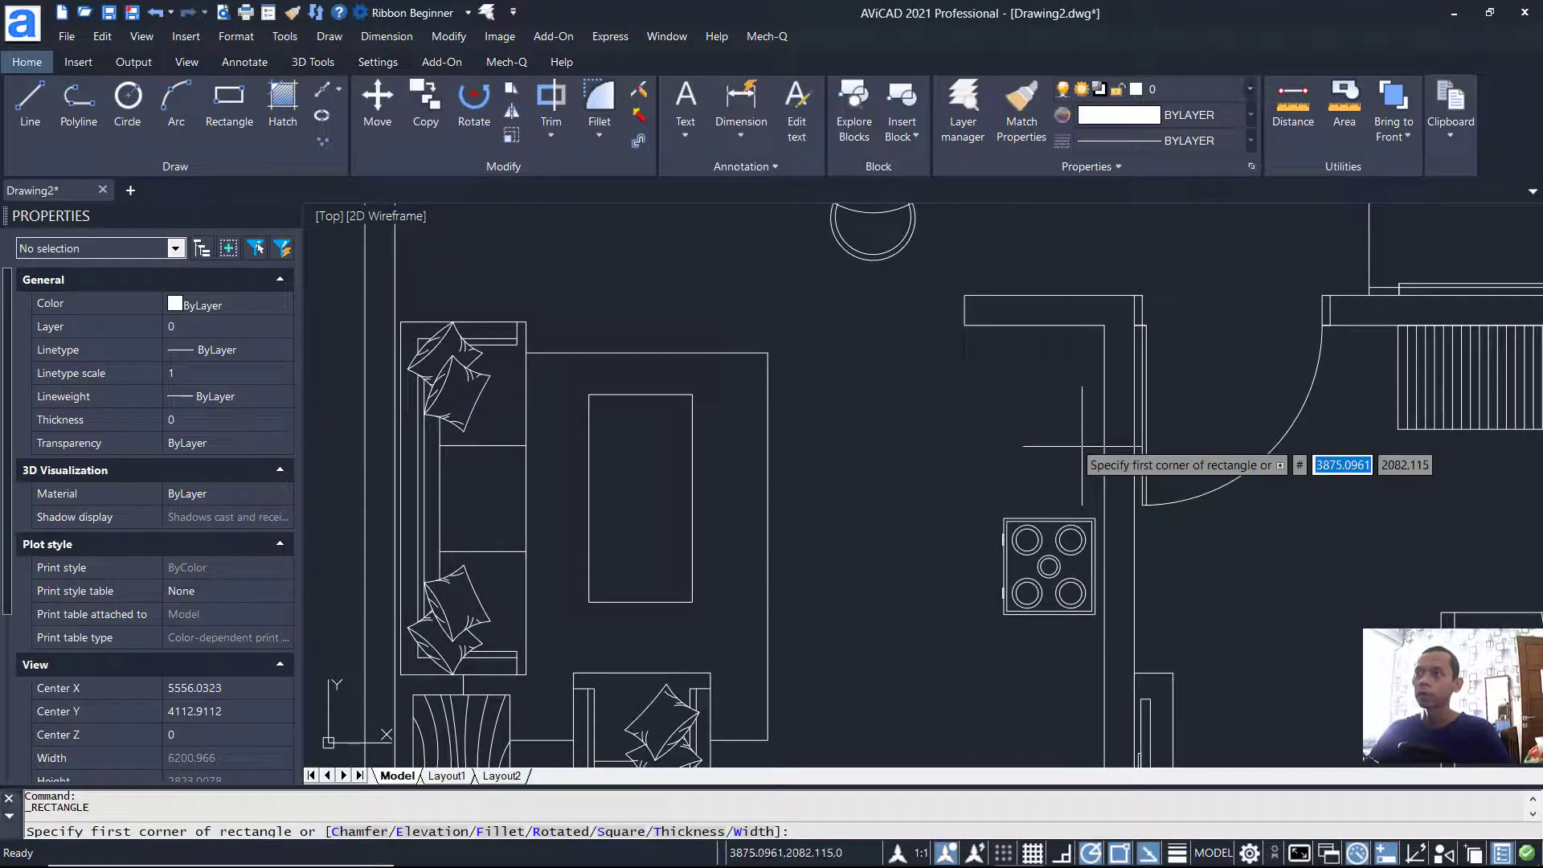
key(Escape)
text(i)
key(Return)
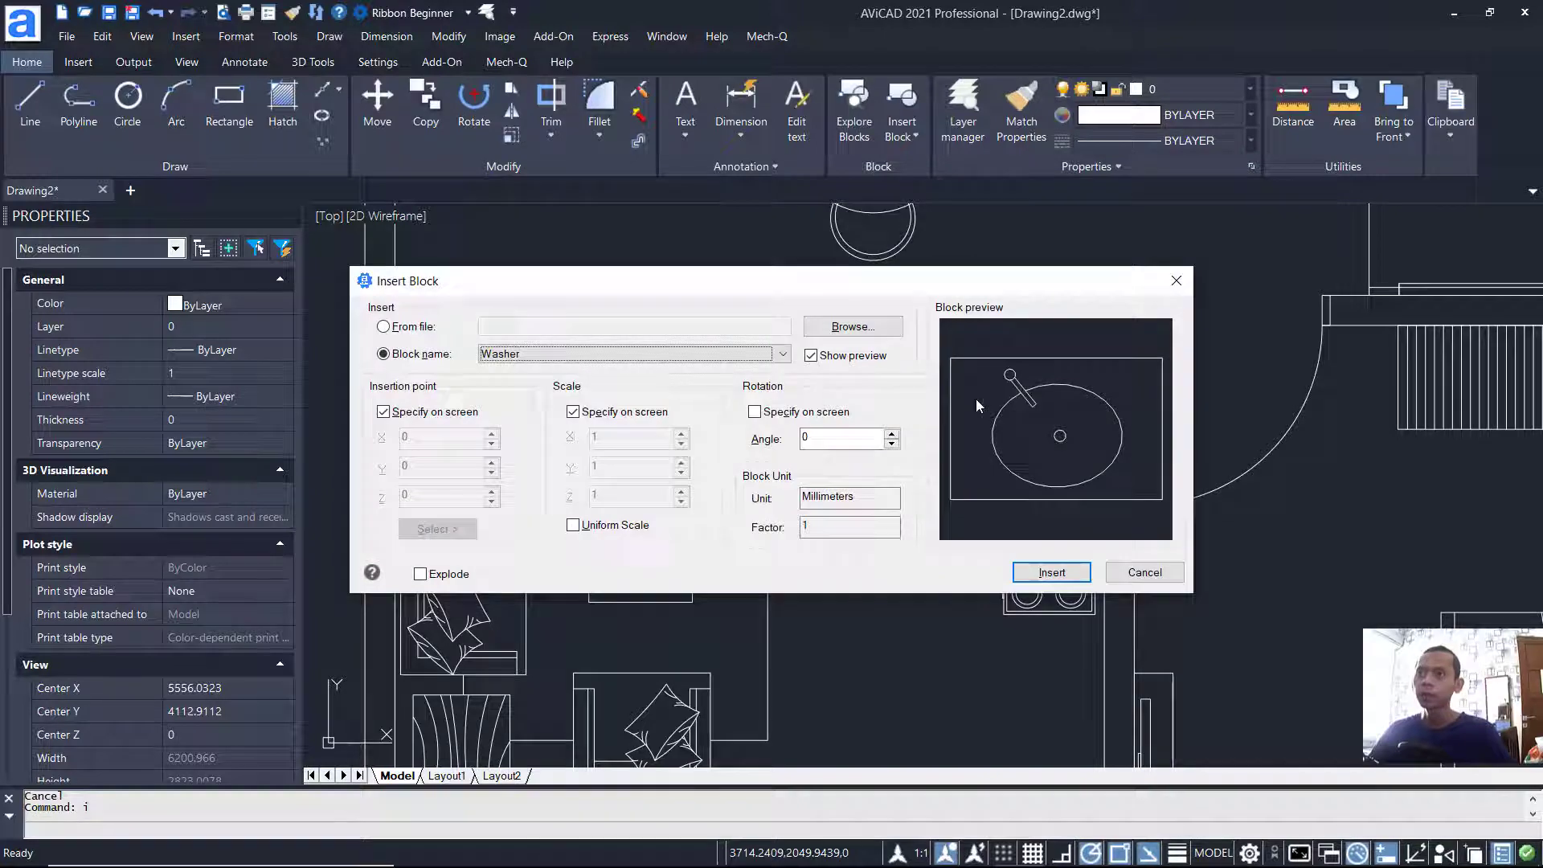
click(888, 330)
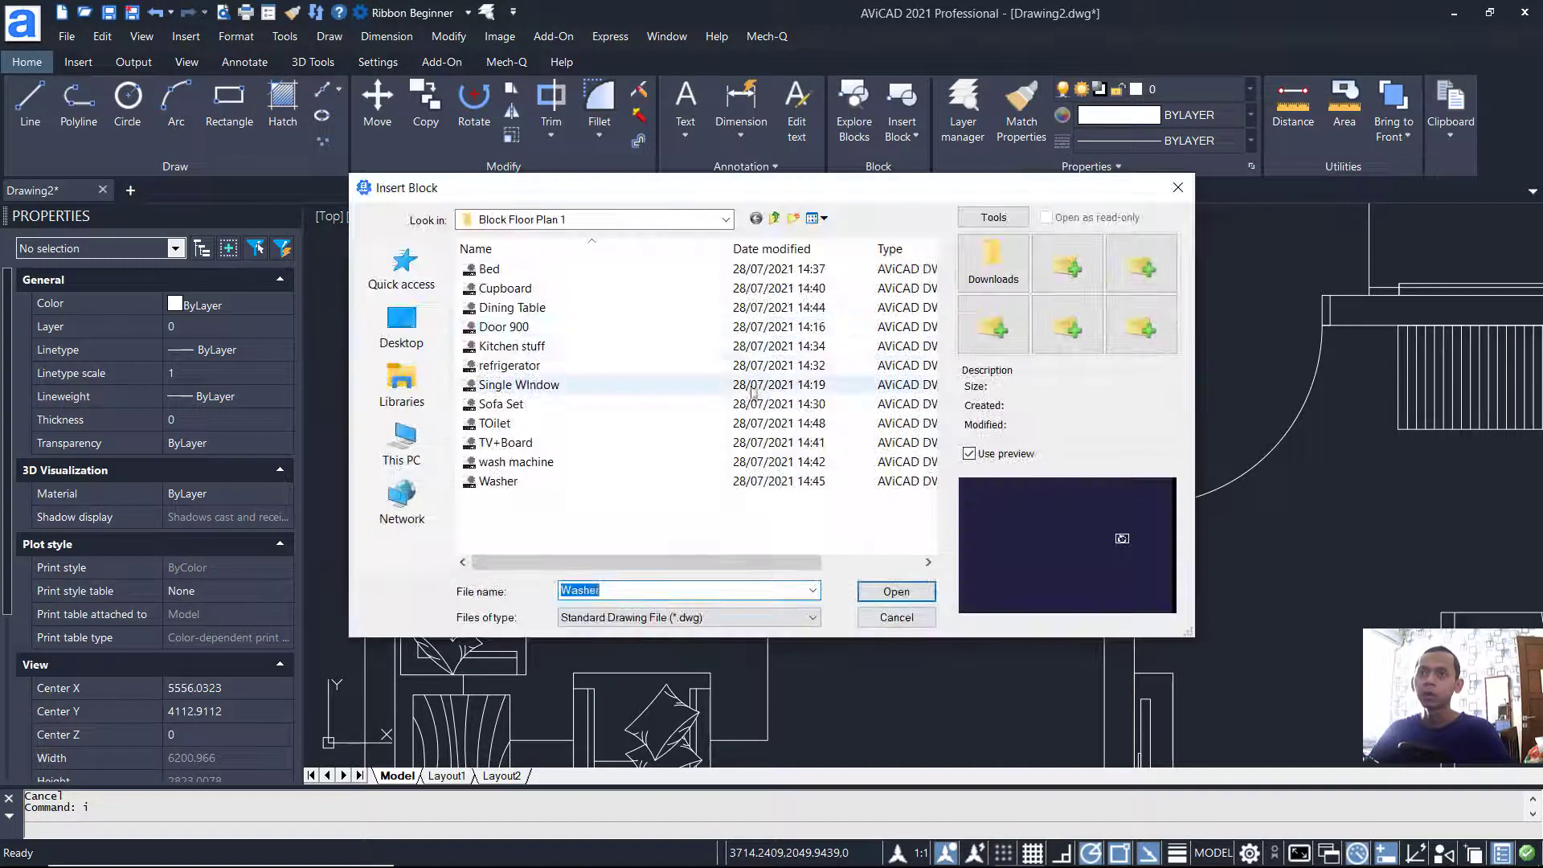
click(804, 366)
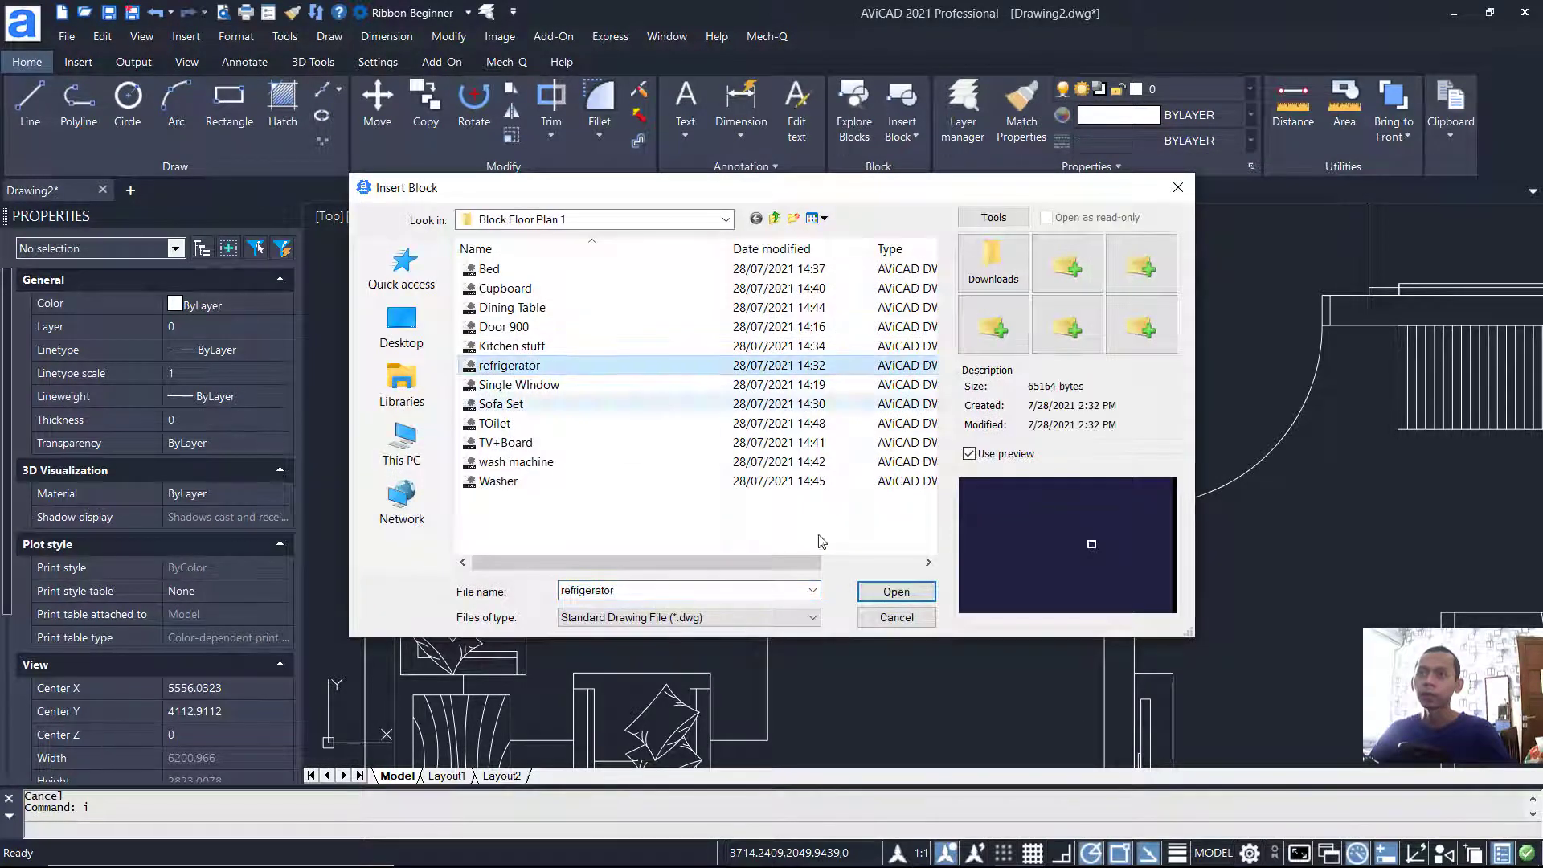
click(897, 592)
click(1053, 572)
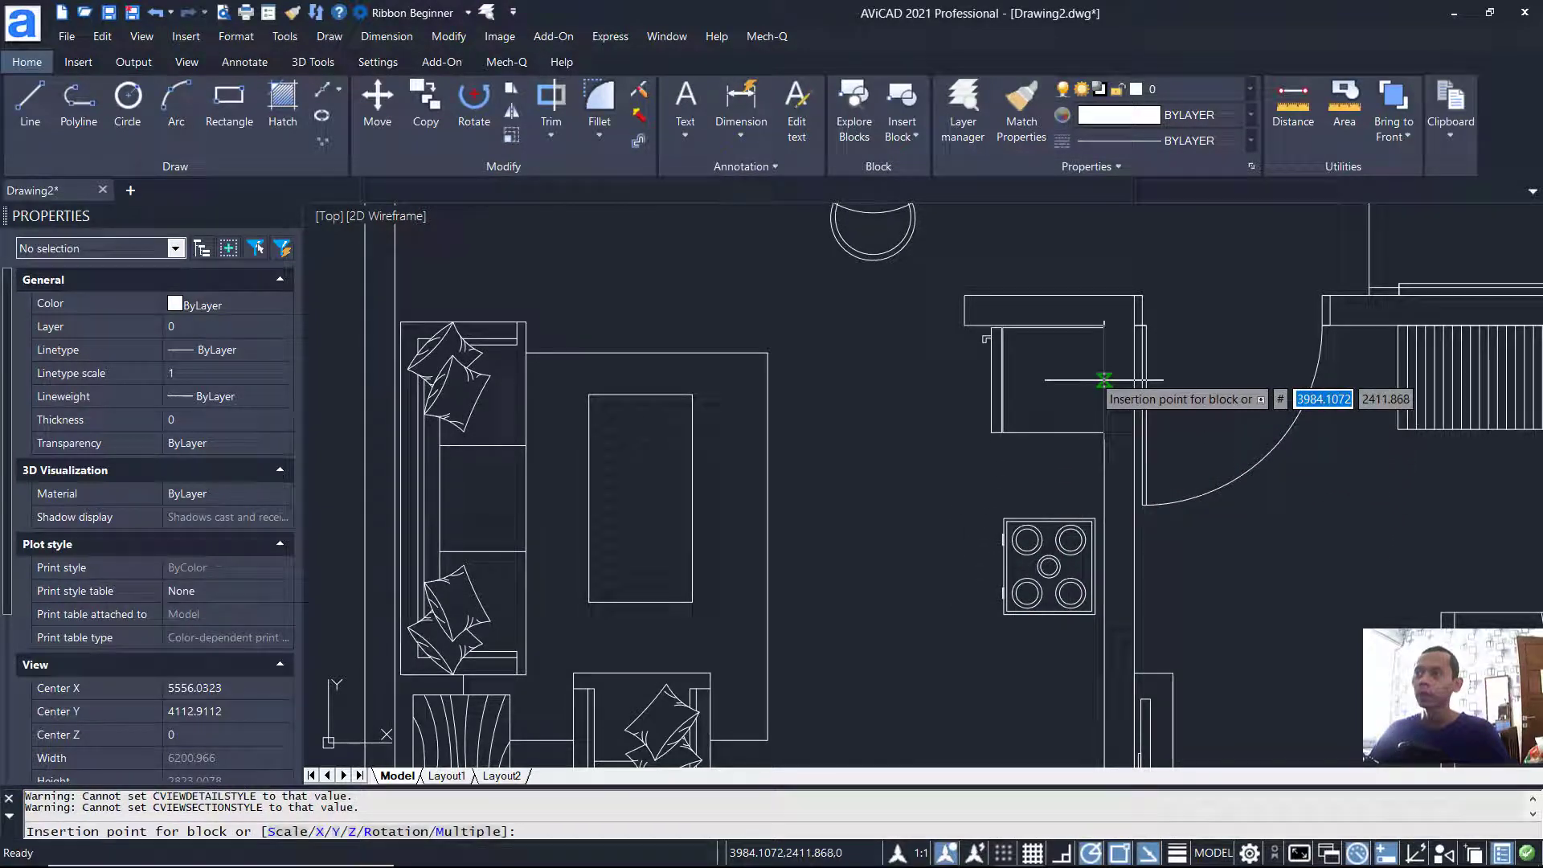
click(1104, 380)
key(Return)
key(Return)
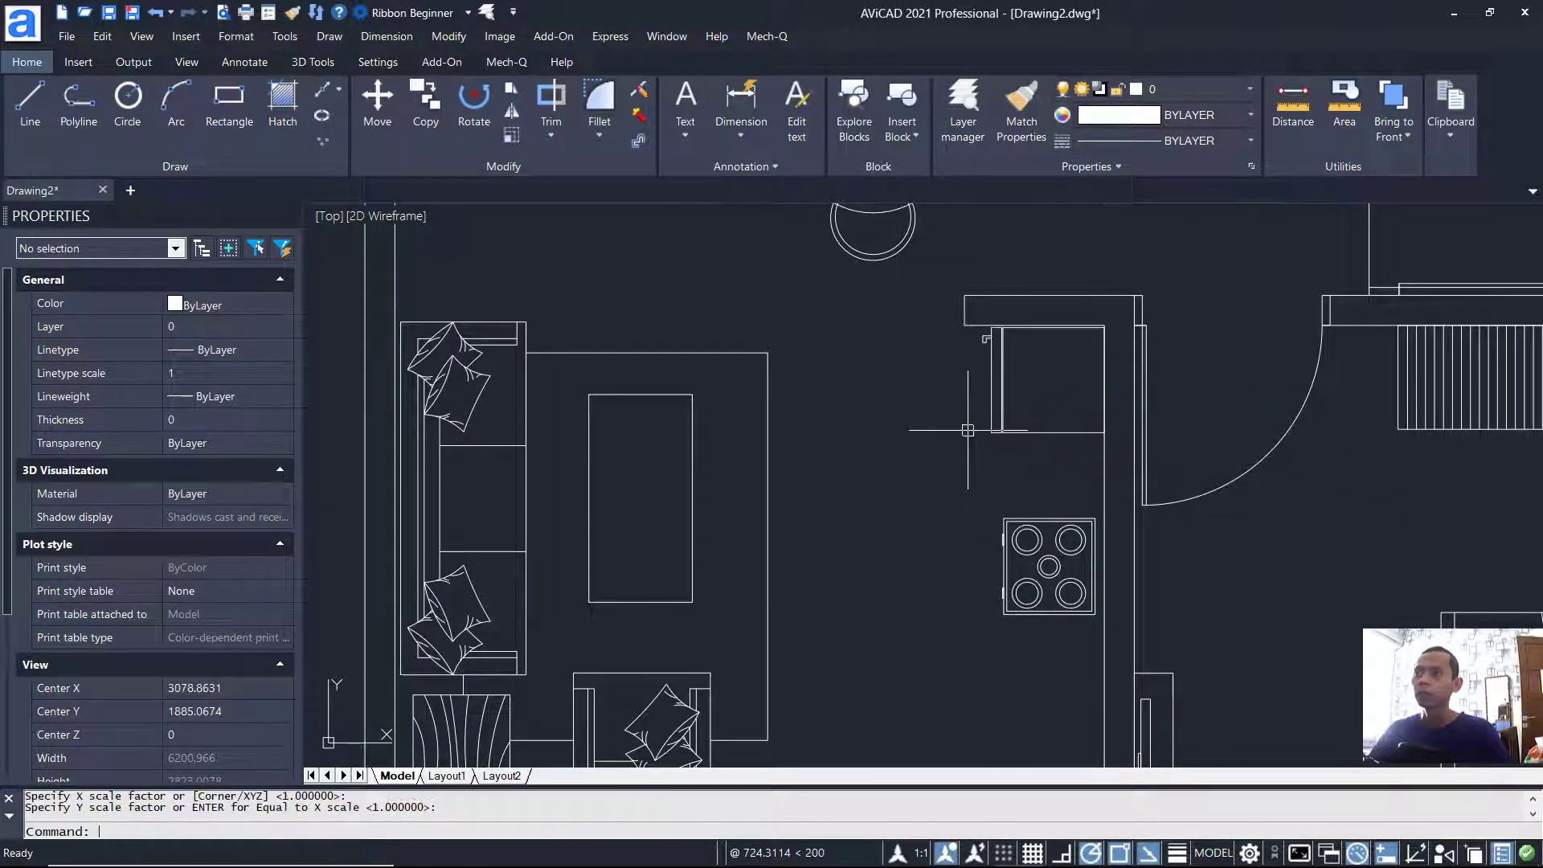
Step: Draw the kitchen counter rectangle around the stove, from just below the refrigerator along the right wall down to the bottom wall
middle_drag(1163, 483, 1168, 450)
text(rec)
key(Return)
scroll(1141, 409, up, 5)
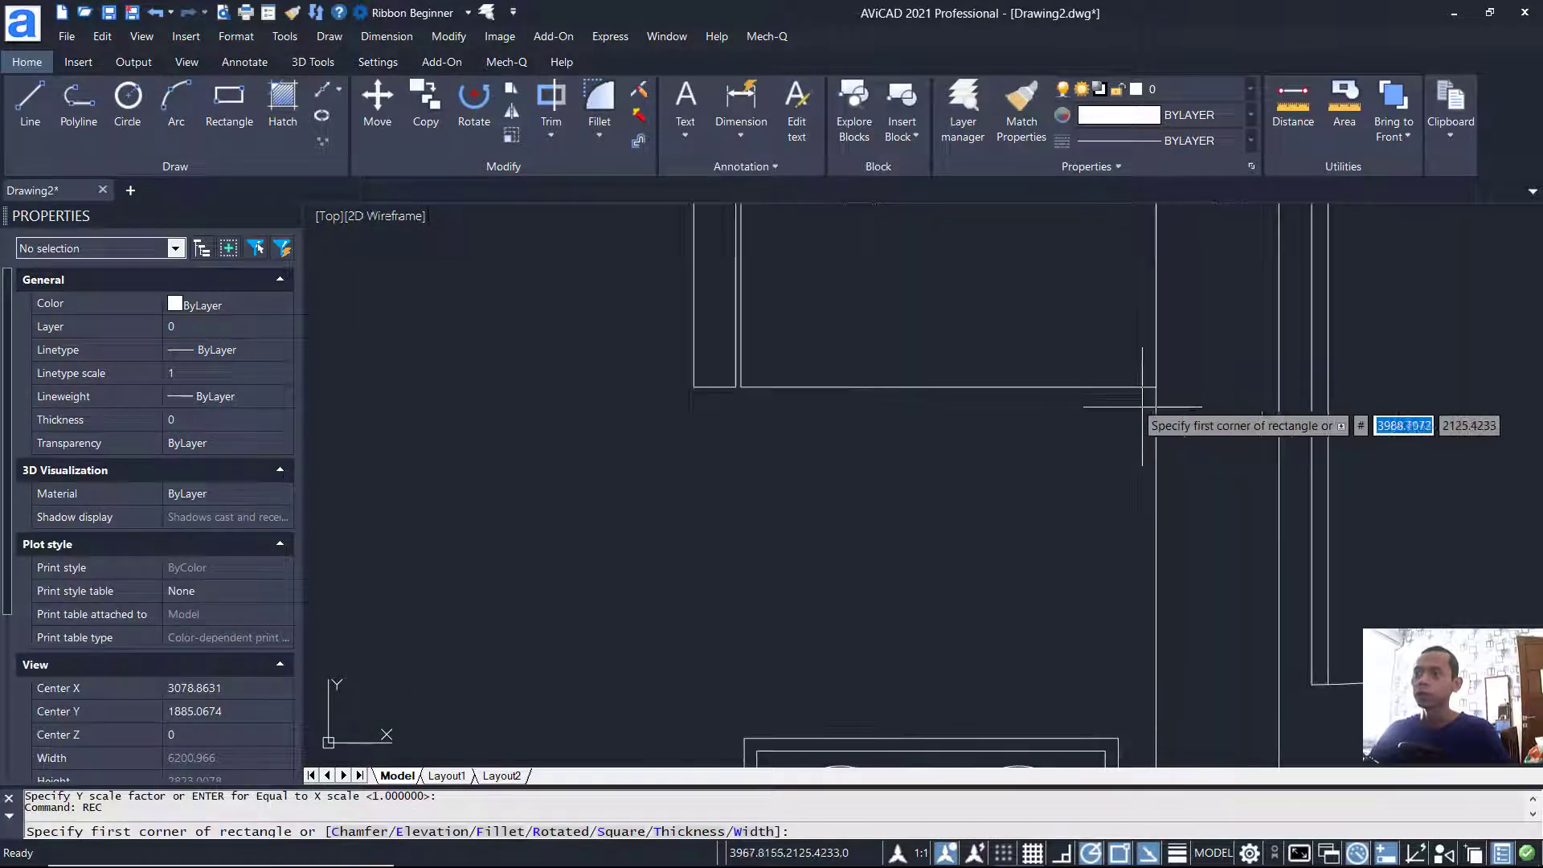
click(1155, 398)
scroll(840, 494, down, 5)
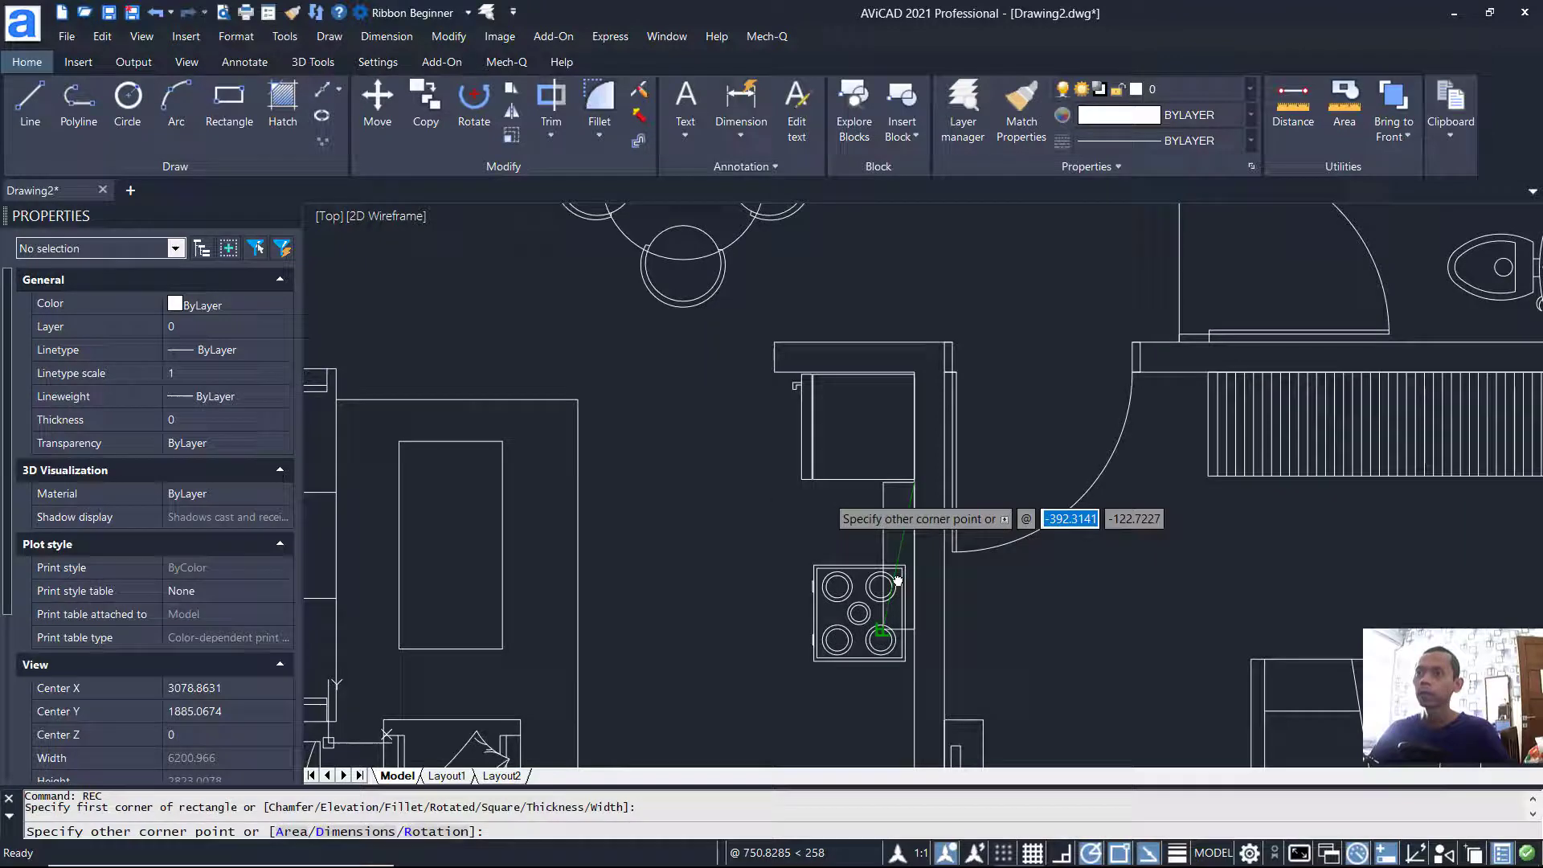
scroll(877, 547, up, 3)
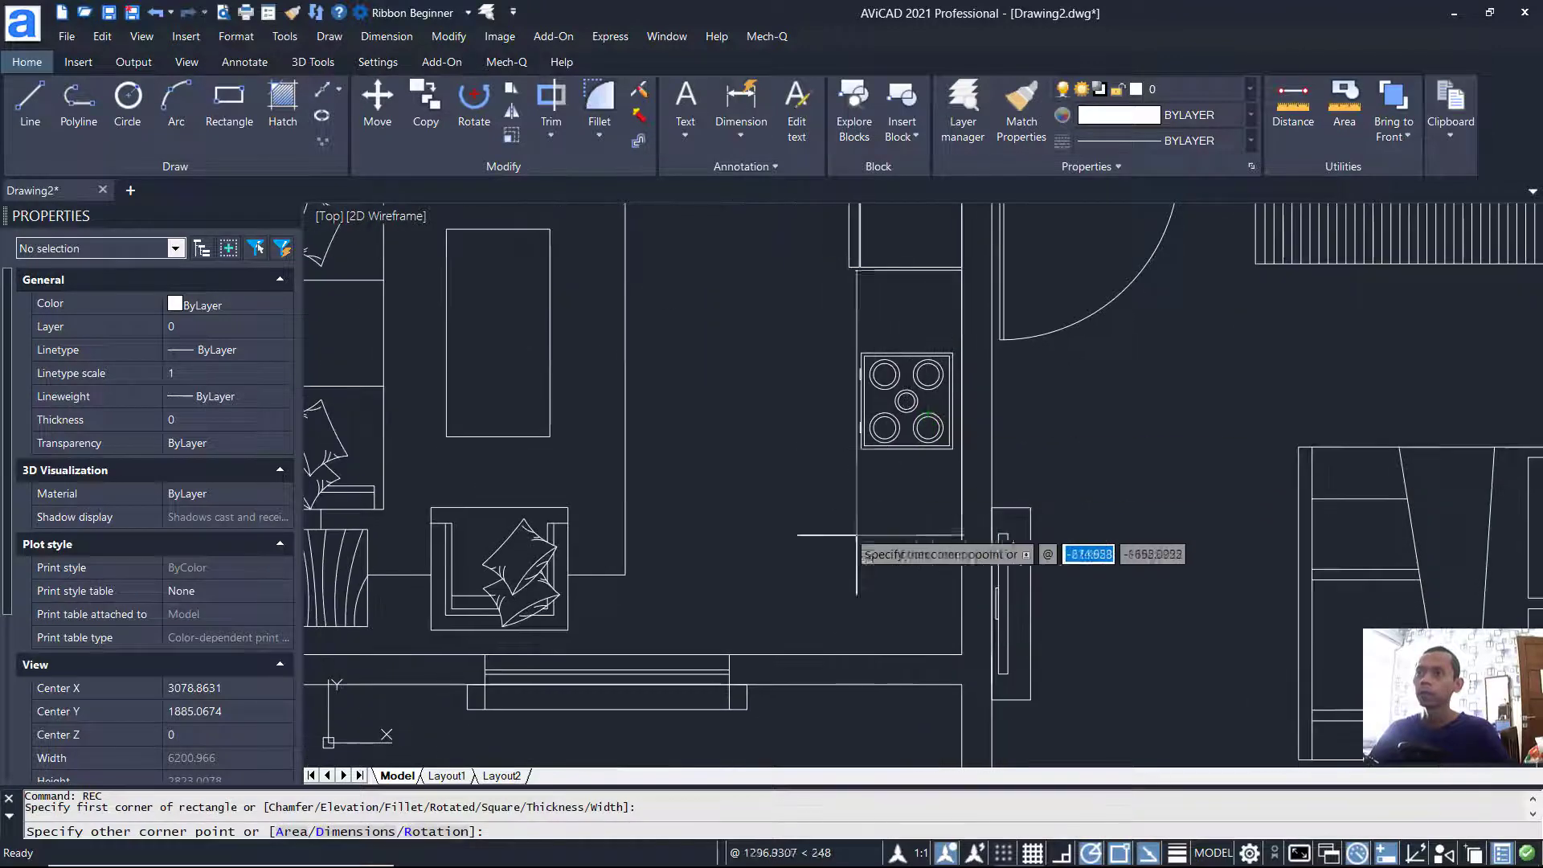
click(848, 655)
Step: Create a layer named block and set its transparency to 80
scroll(1056, 562, down, 5)
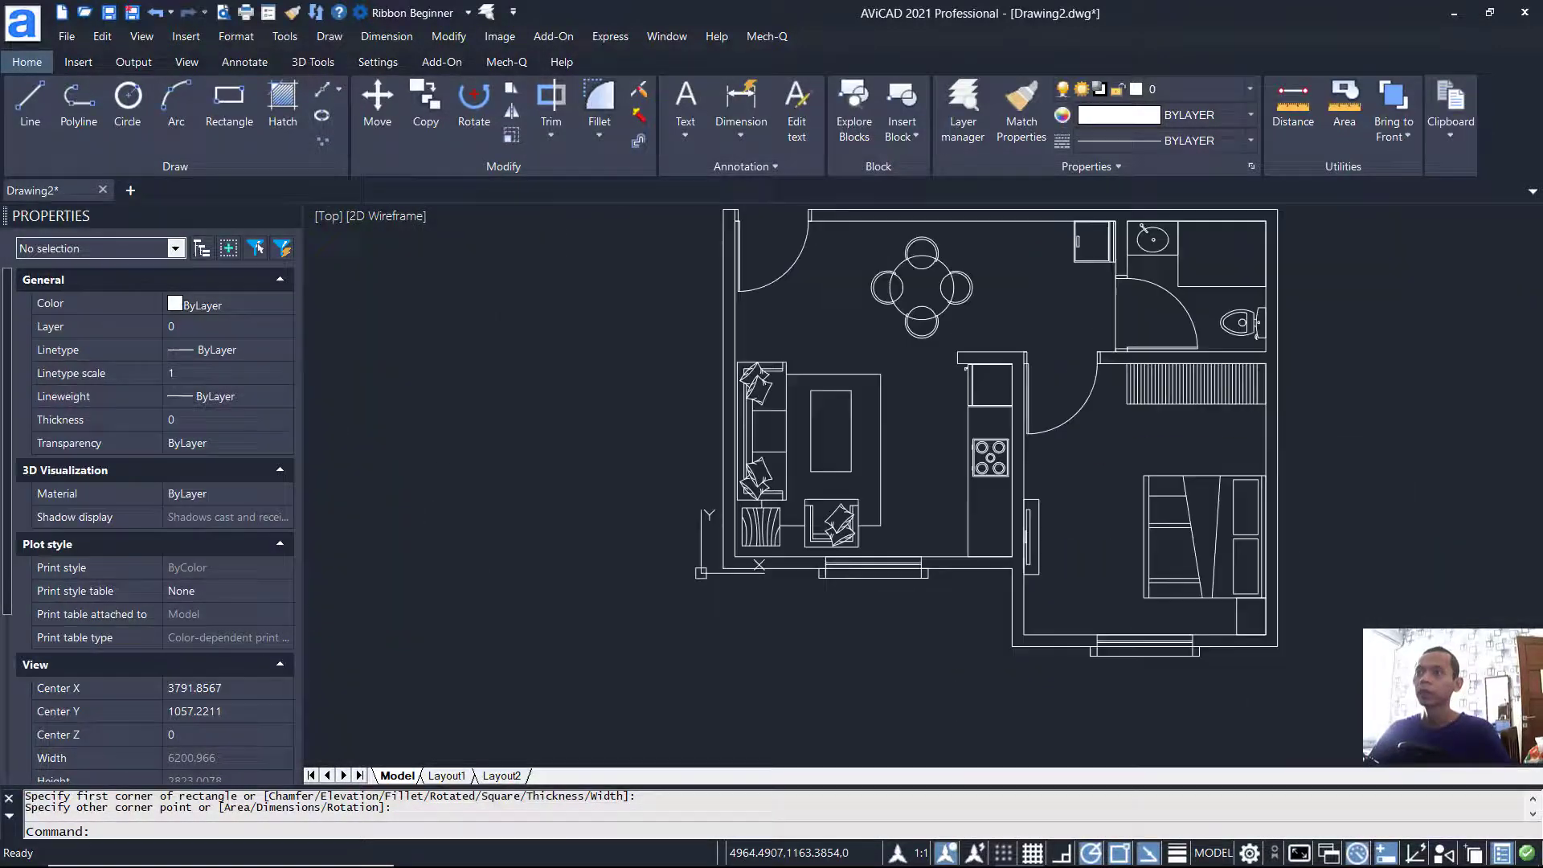
middle_drag(1056, 561, 1077, 575)
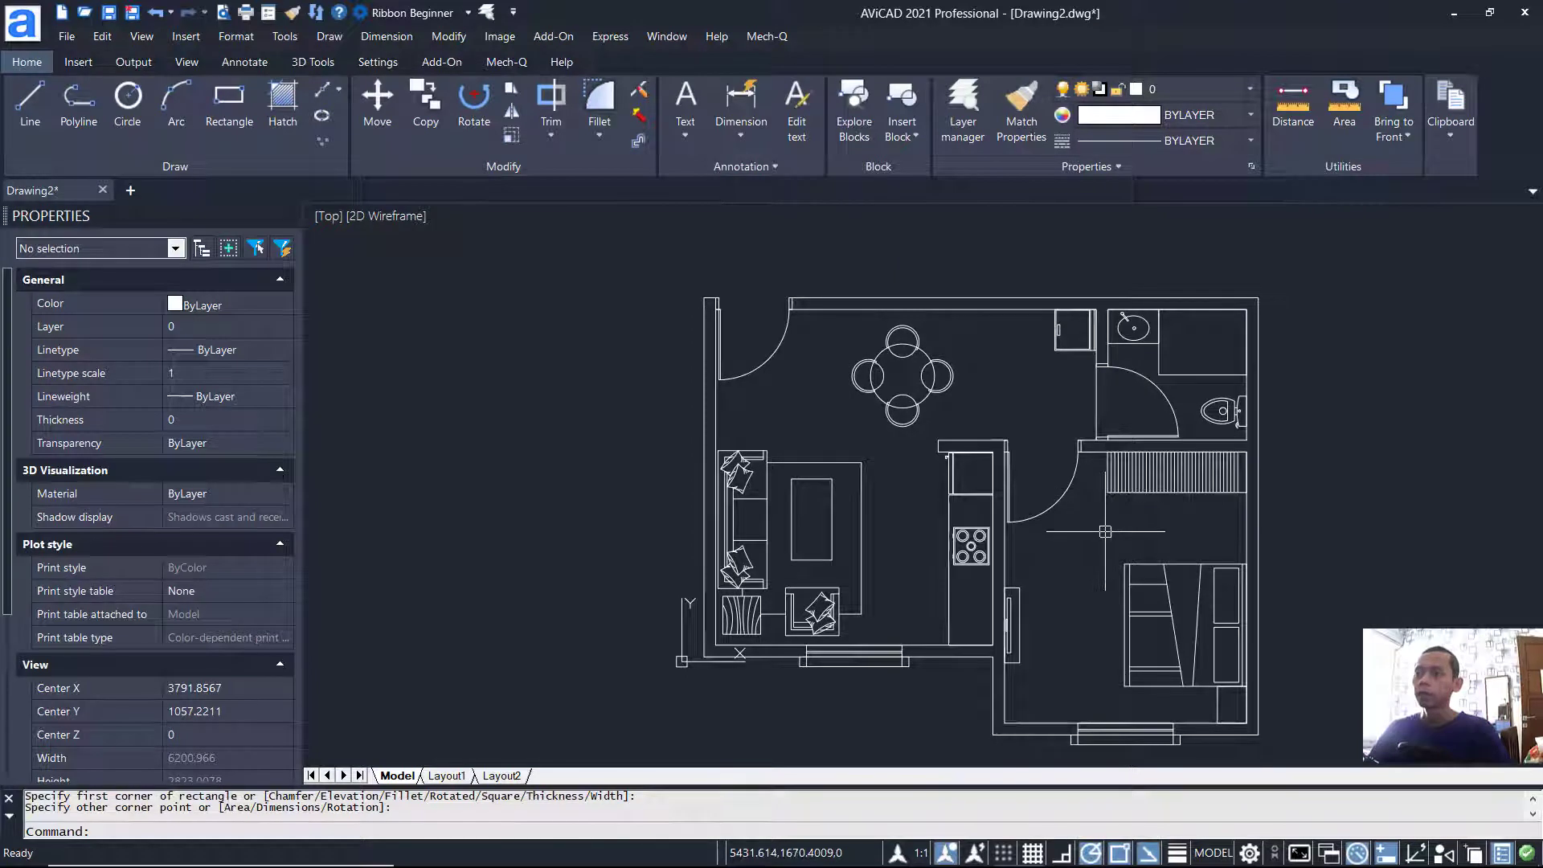
text(LY)
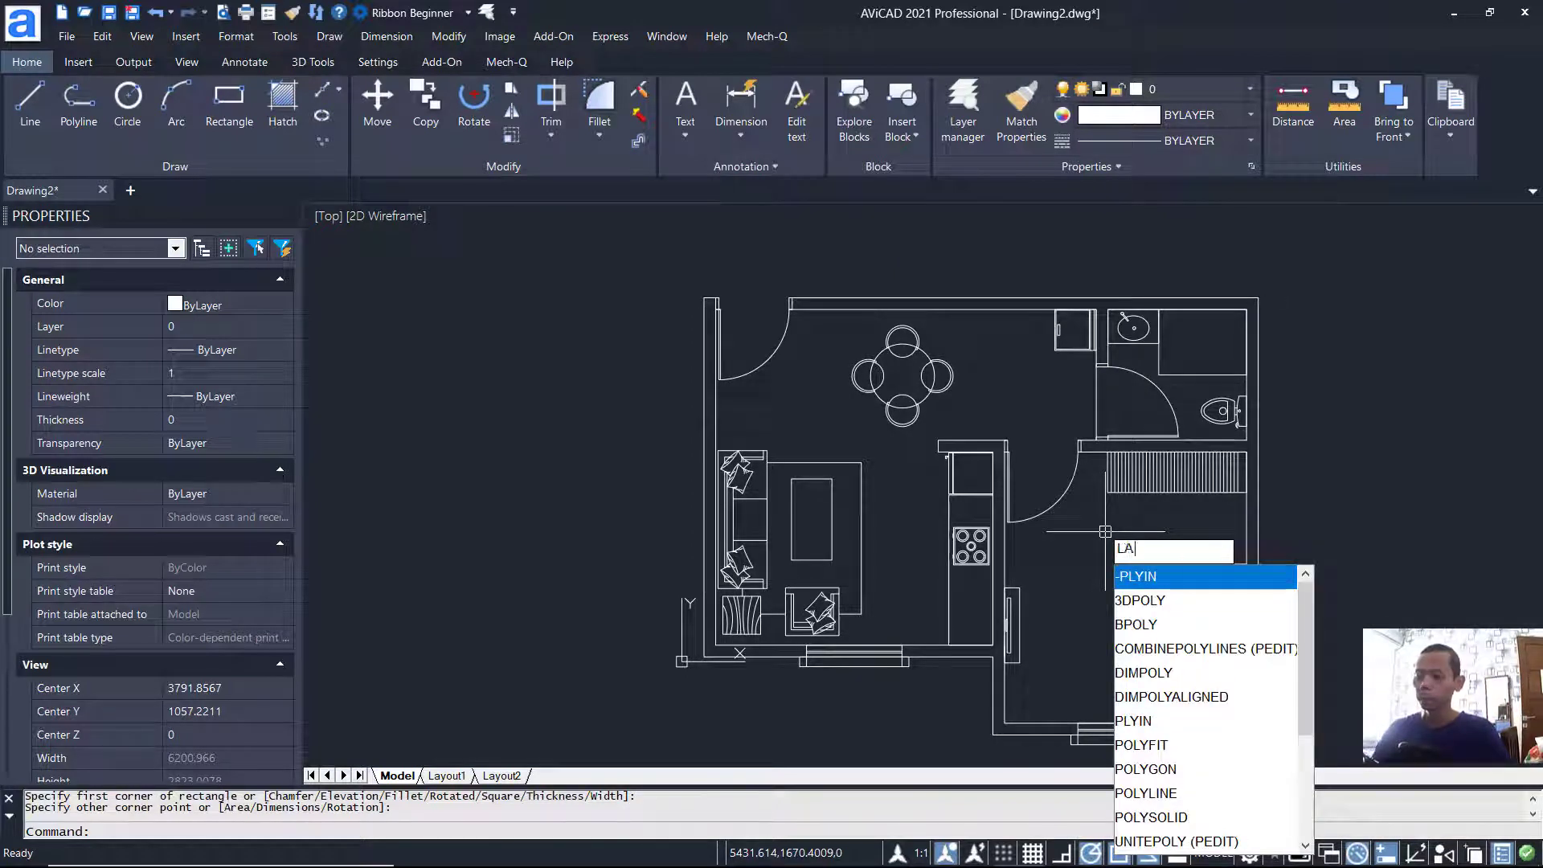
key(Return)
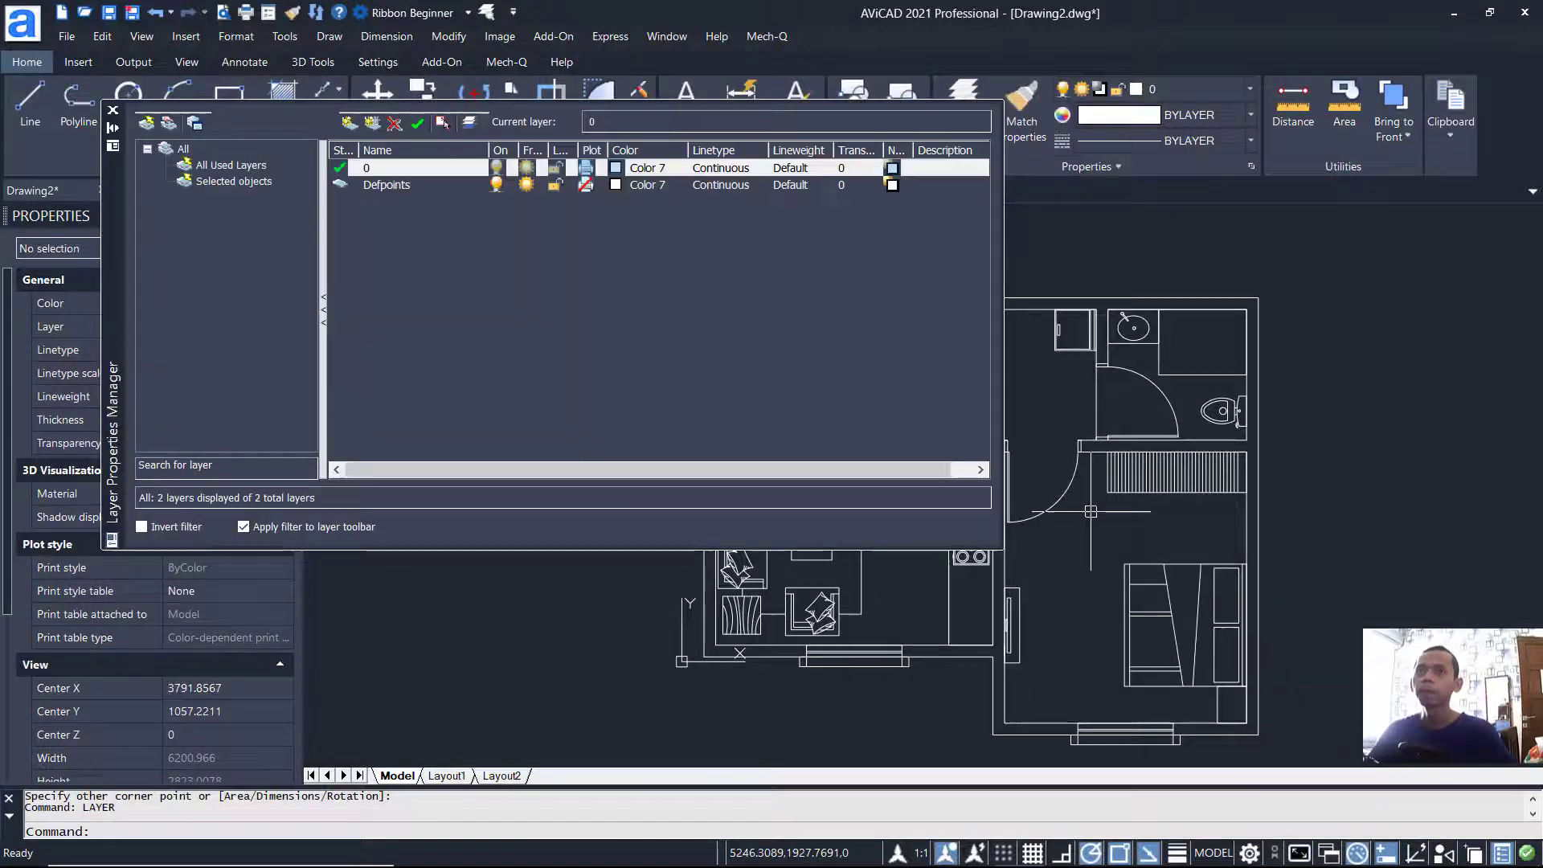
click(349, 124)
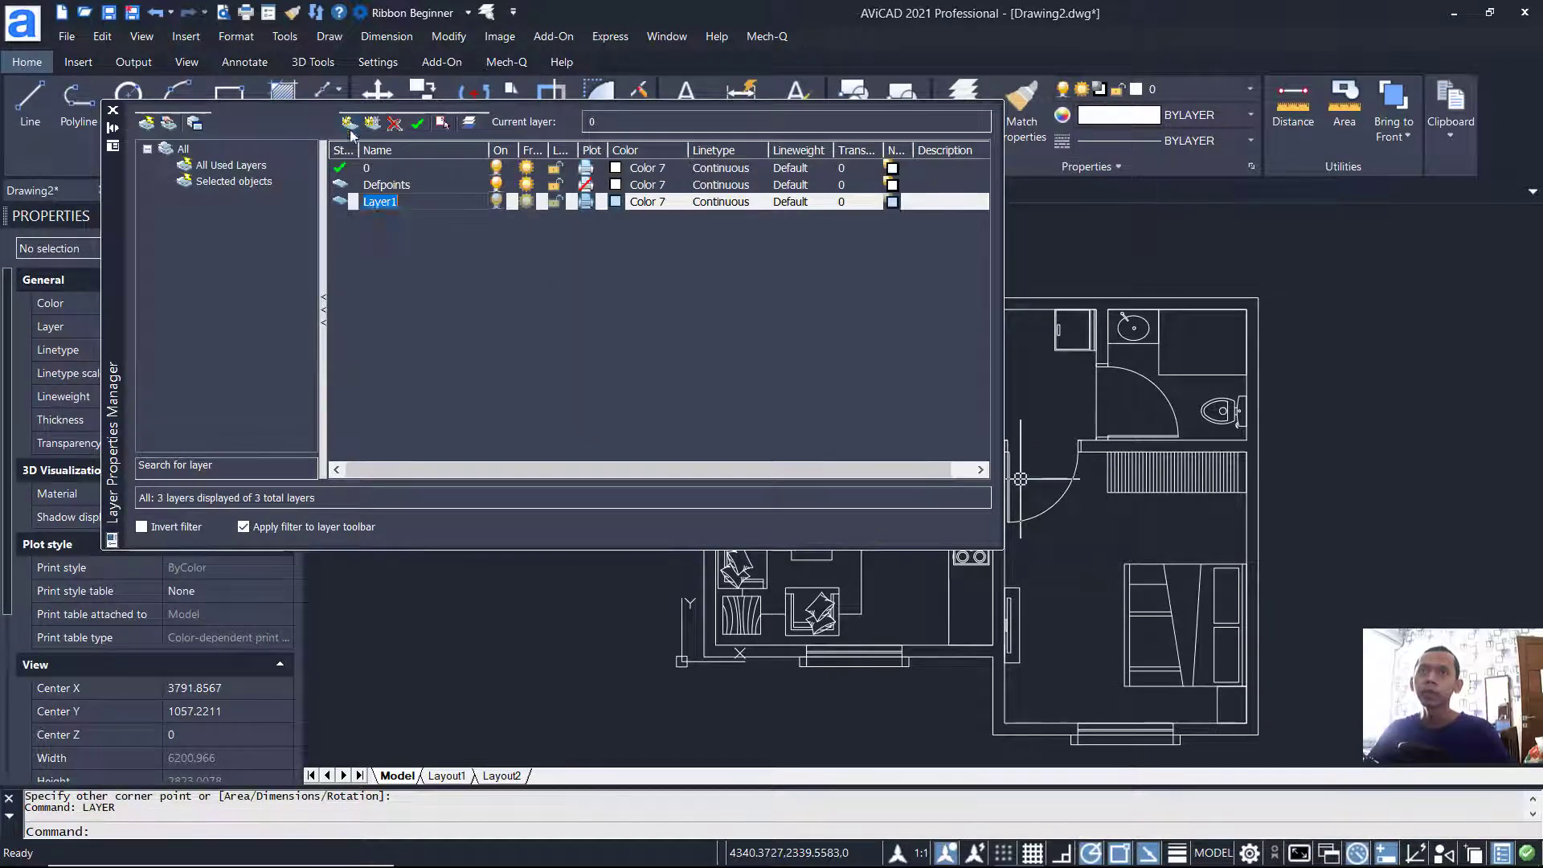
text(block)
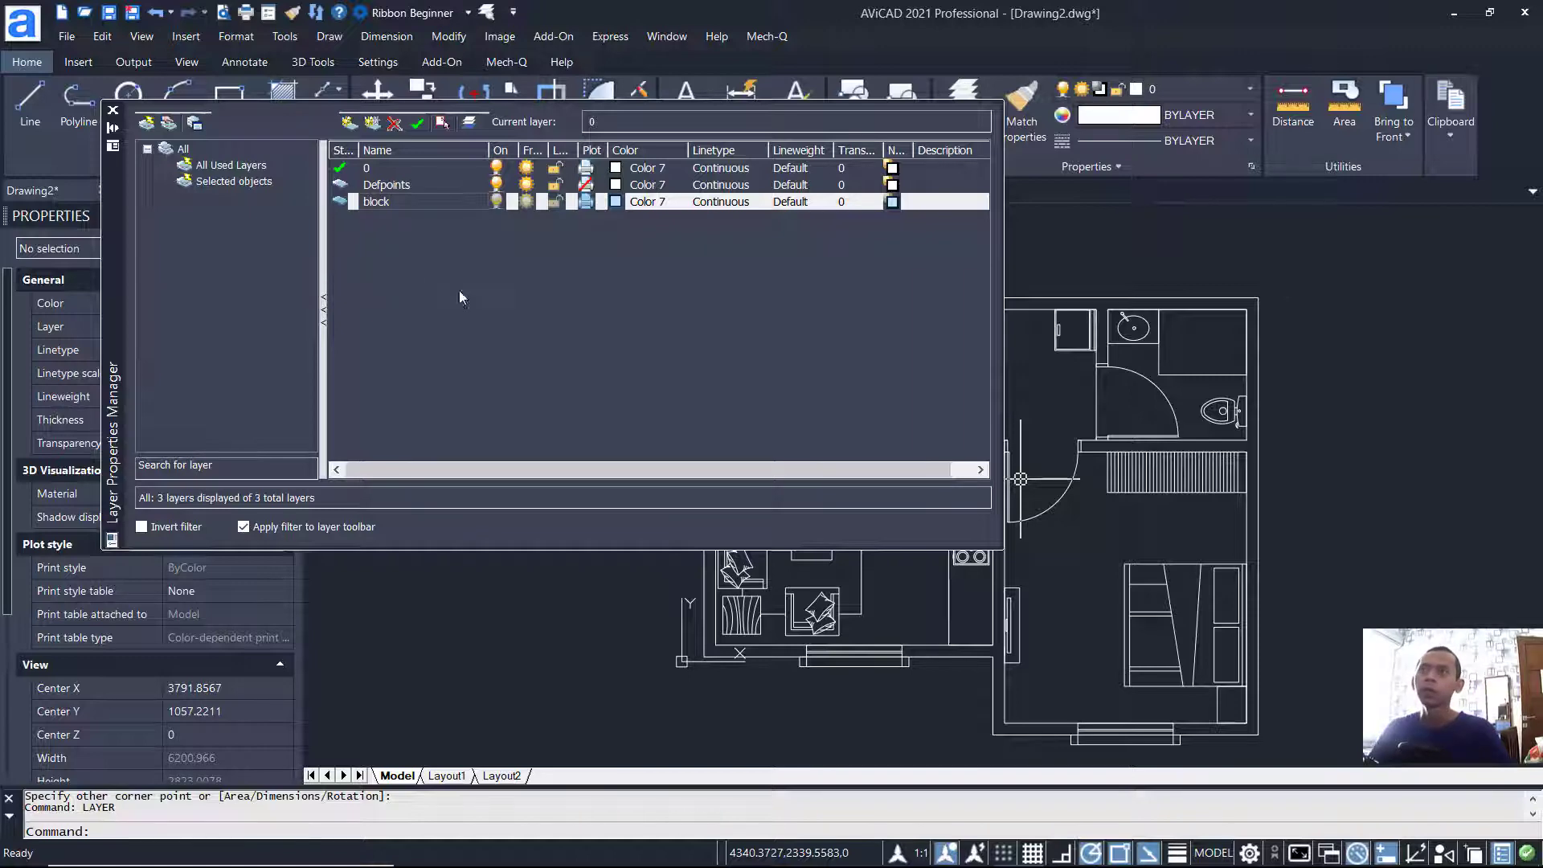
key(Return)
click(663, 332)
click(849, 202)
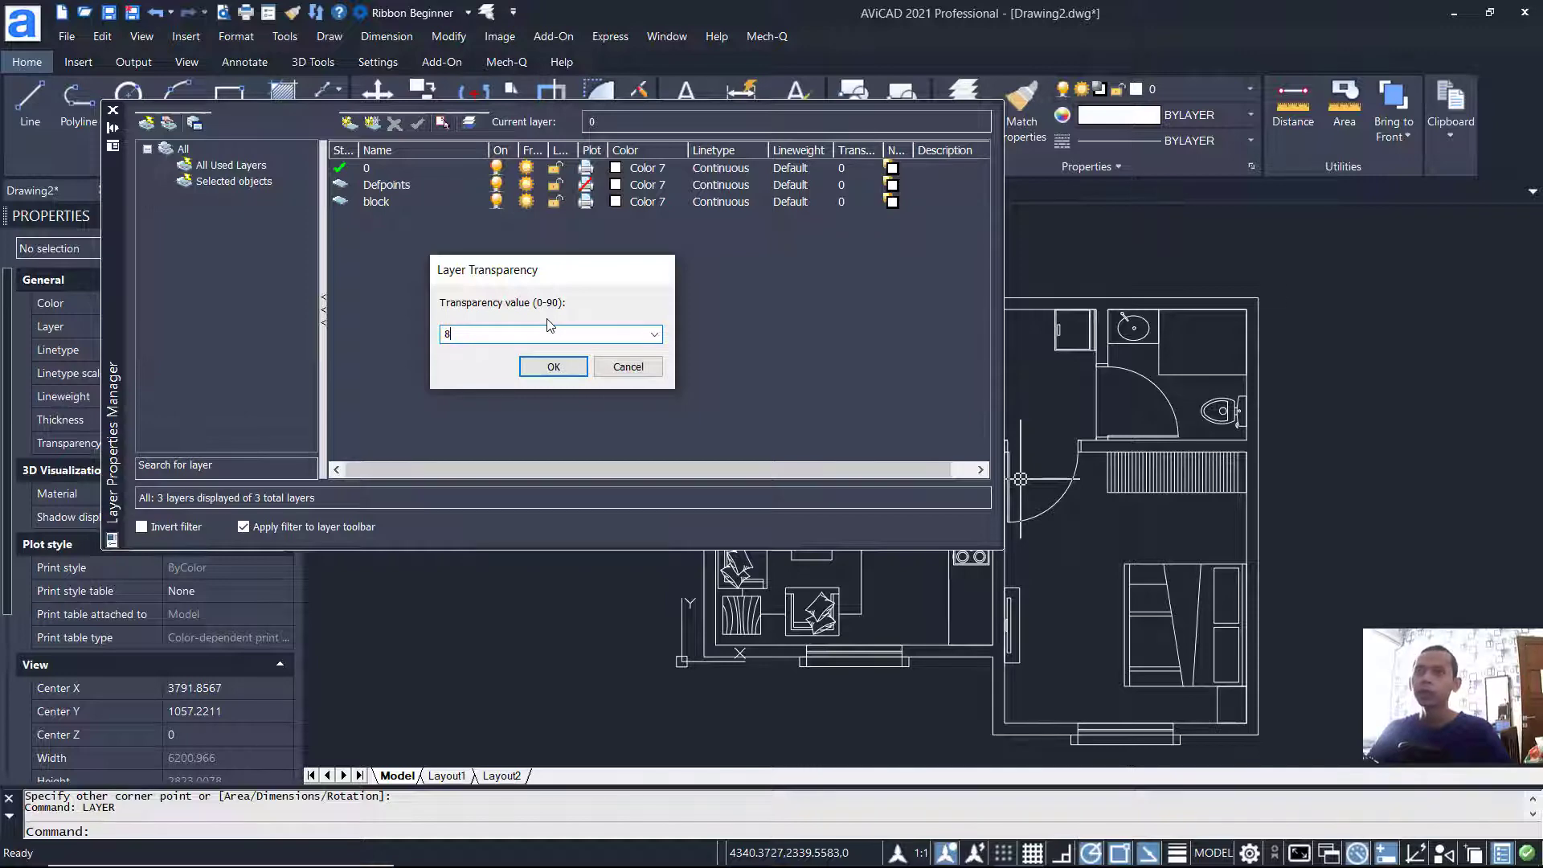
click(546, 368)
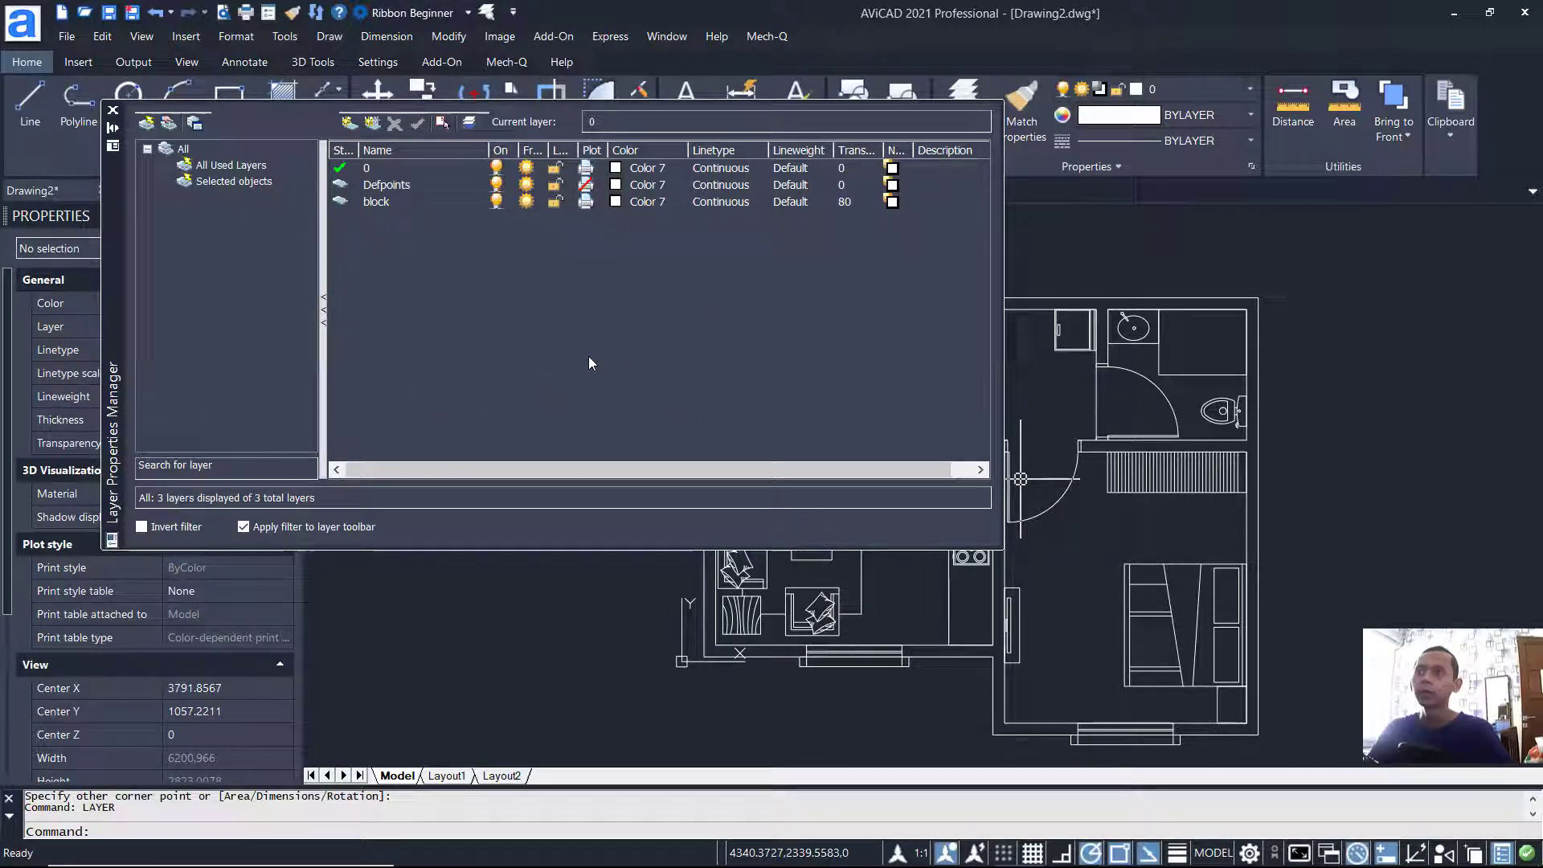
click(113, 110)
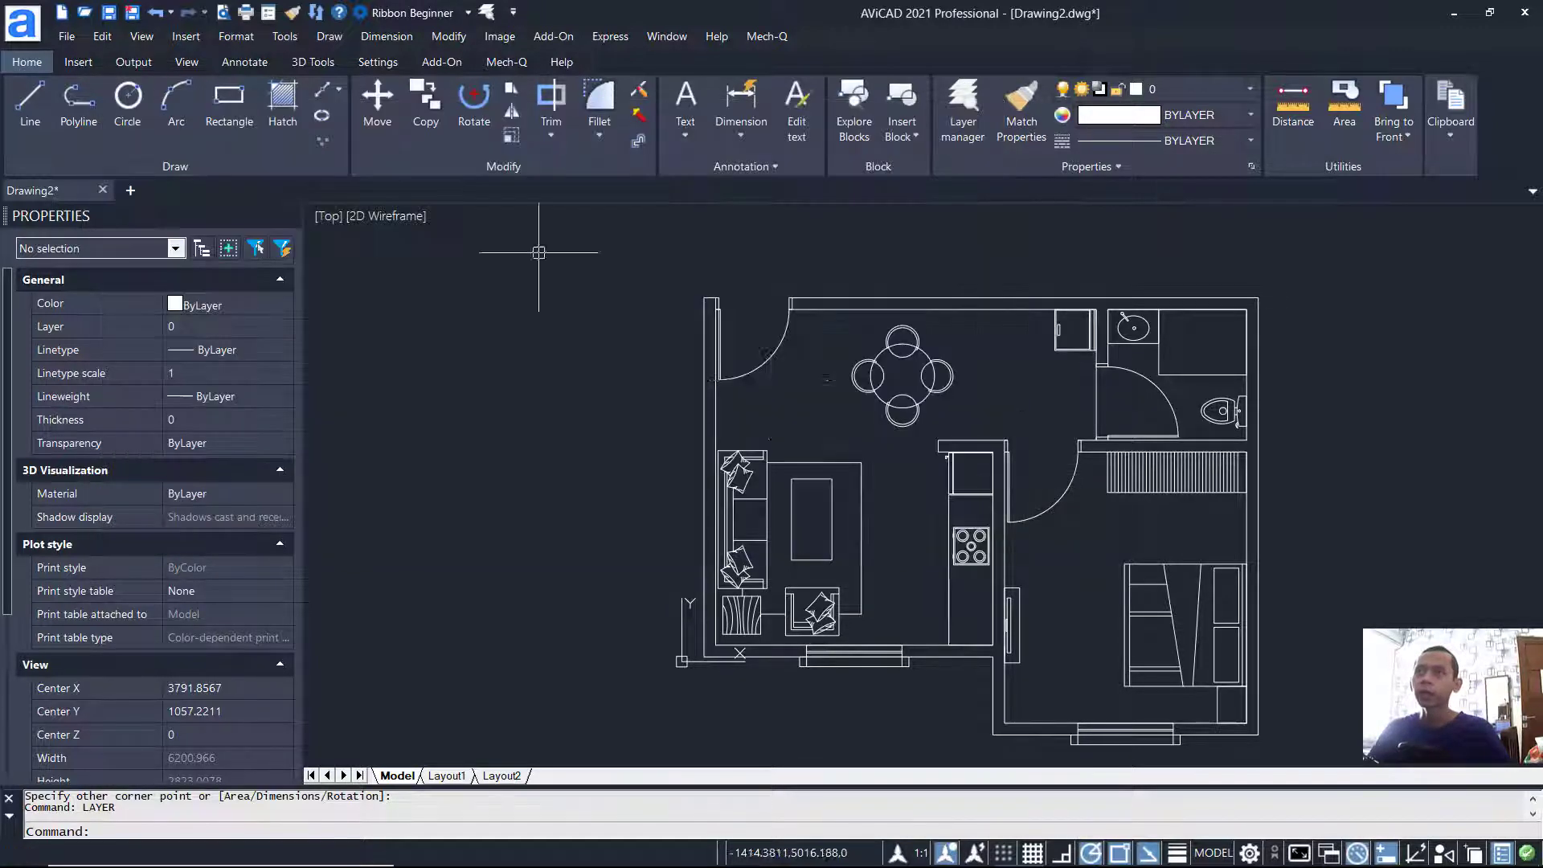
Step: Assign all doors, furniture, kitchen and bathroom fixtures, and the counter and bathroom rectangles to the block layer, excluding the bottom-wall windows
click(977, 653)
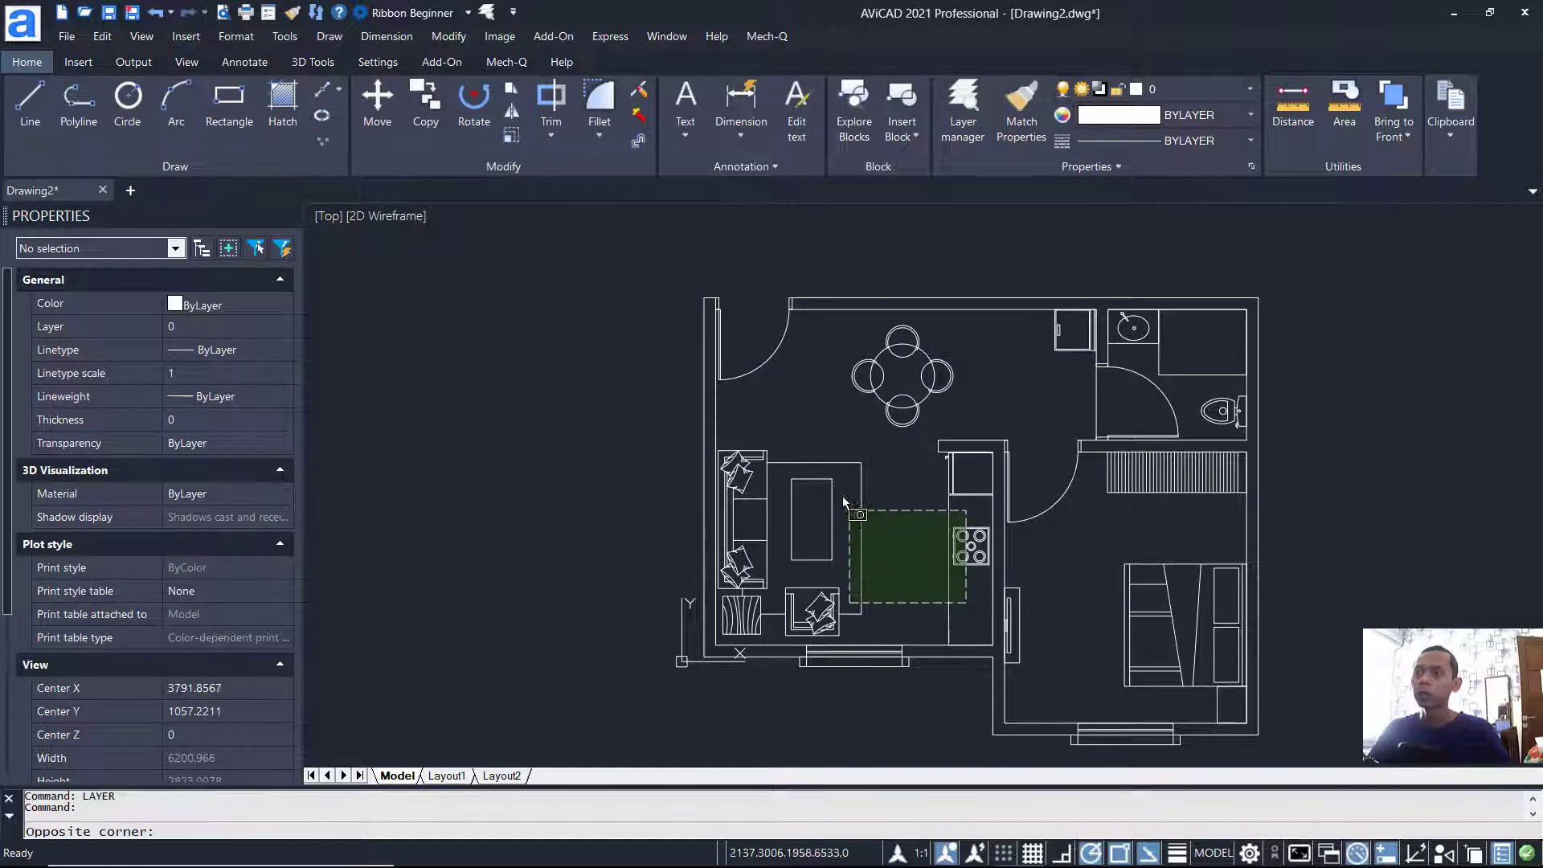
click(800, 475)
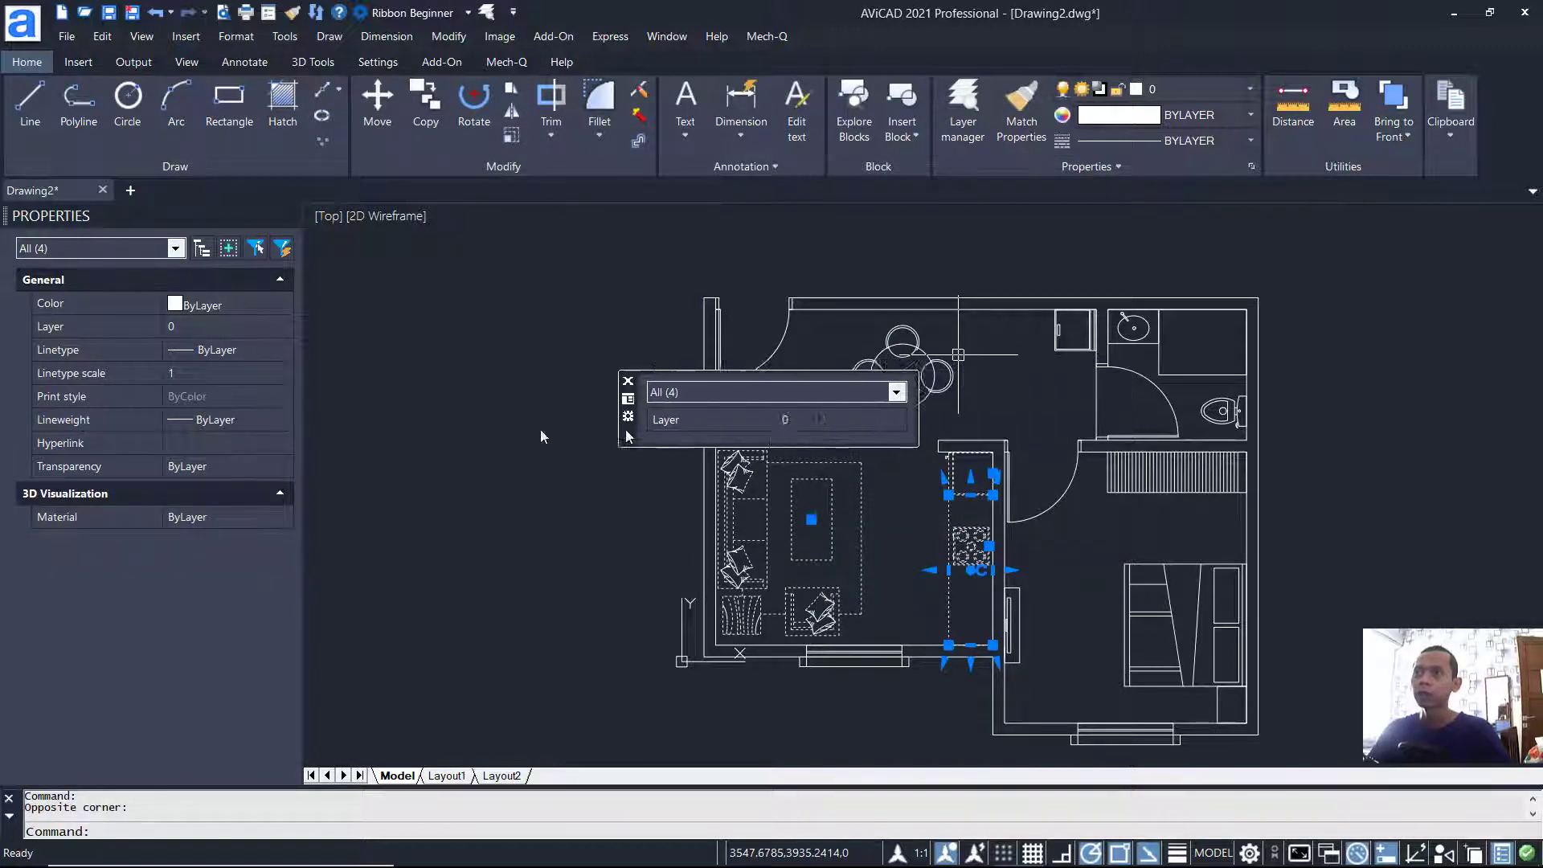
click(1002, 414)
click(754, 349)
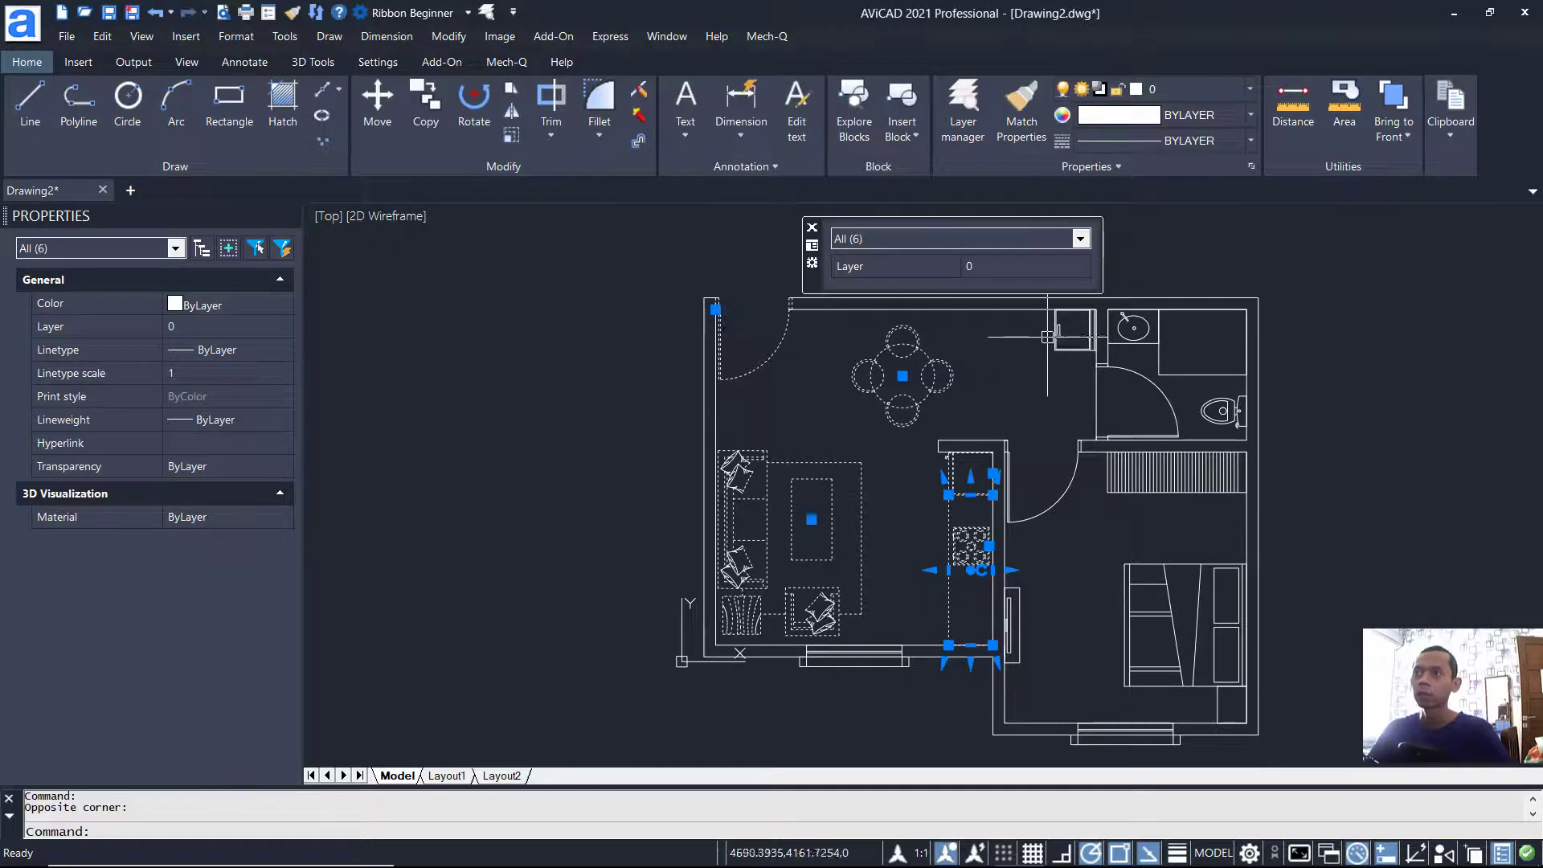
click(1206, 417)
click(1176, 367)
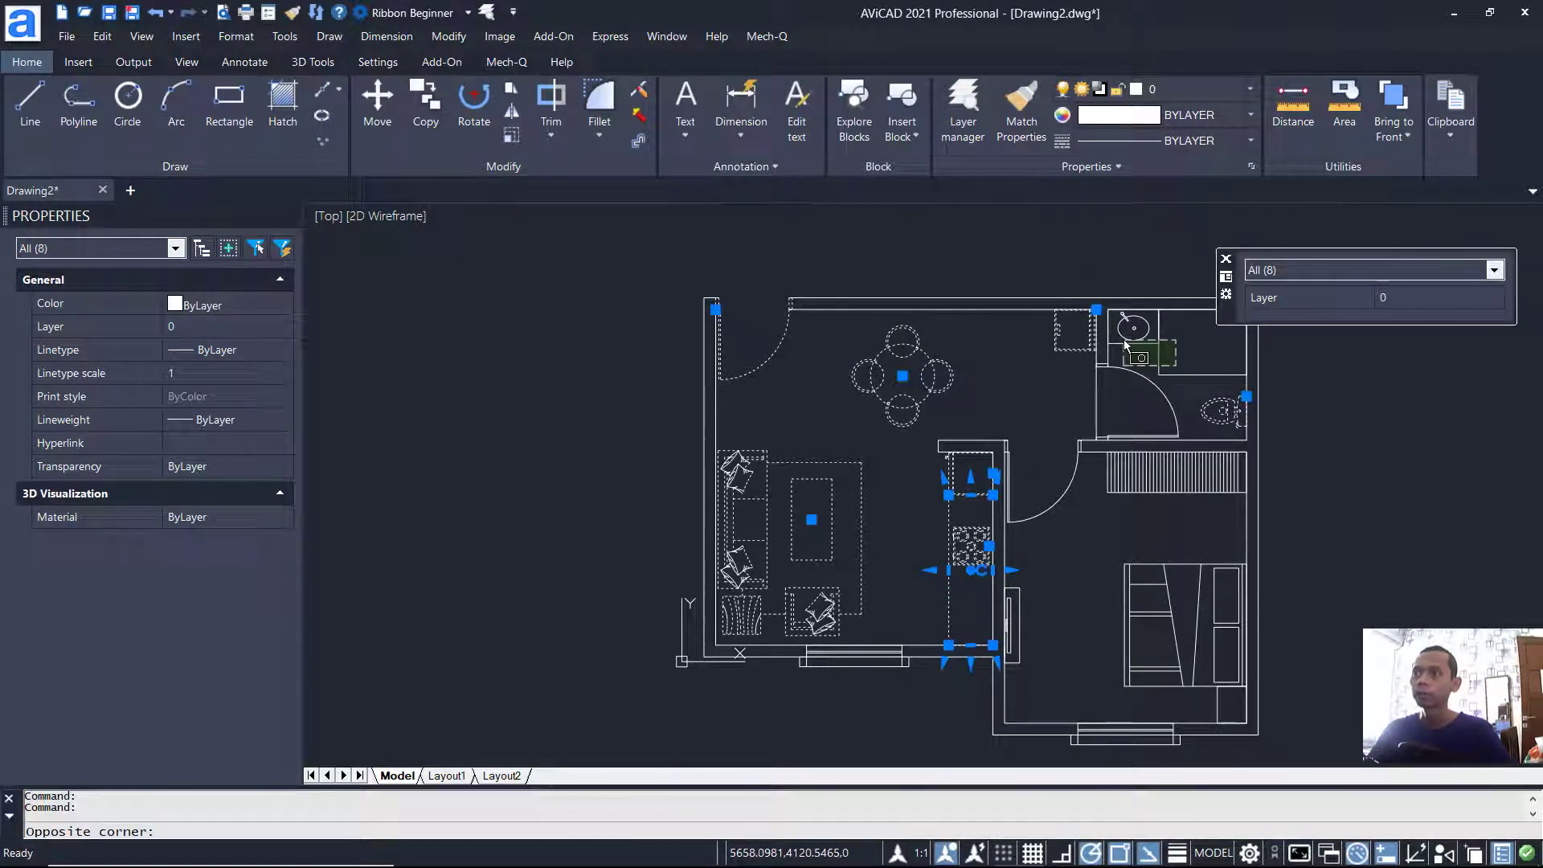
click(1122, 331)
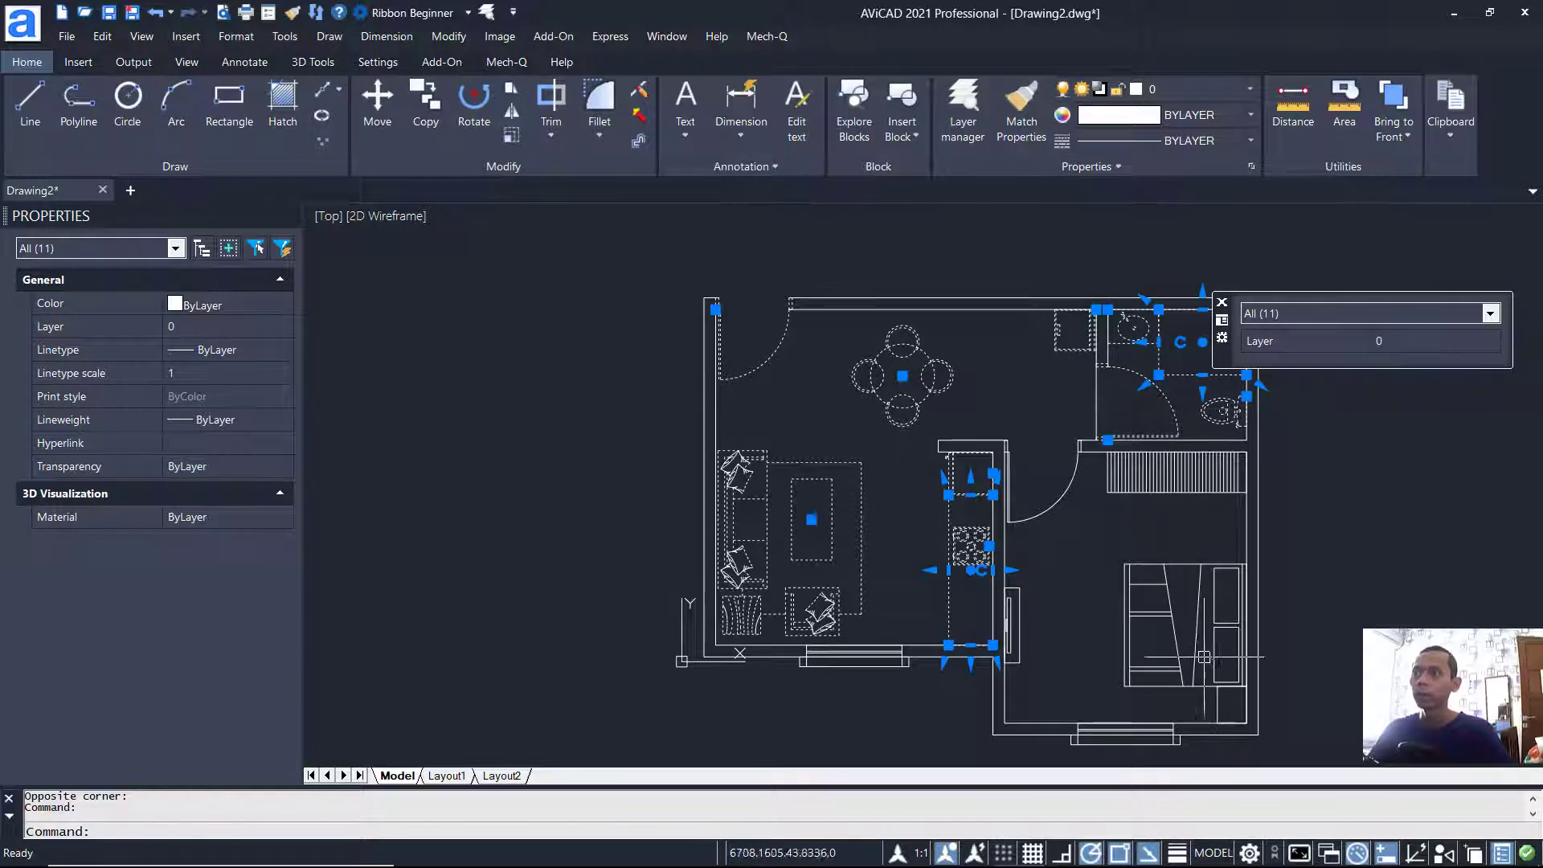
click(1227, 706)
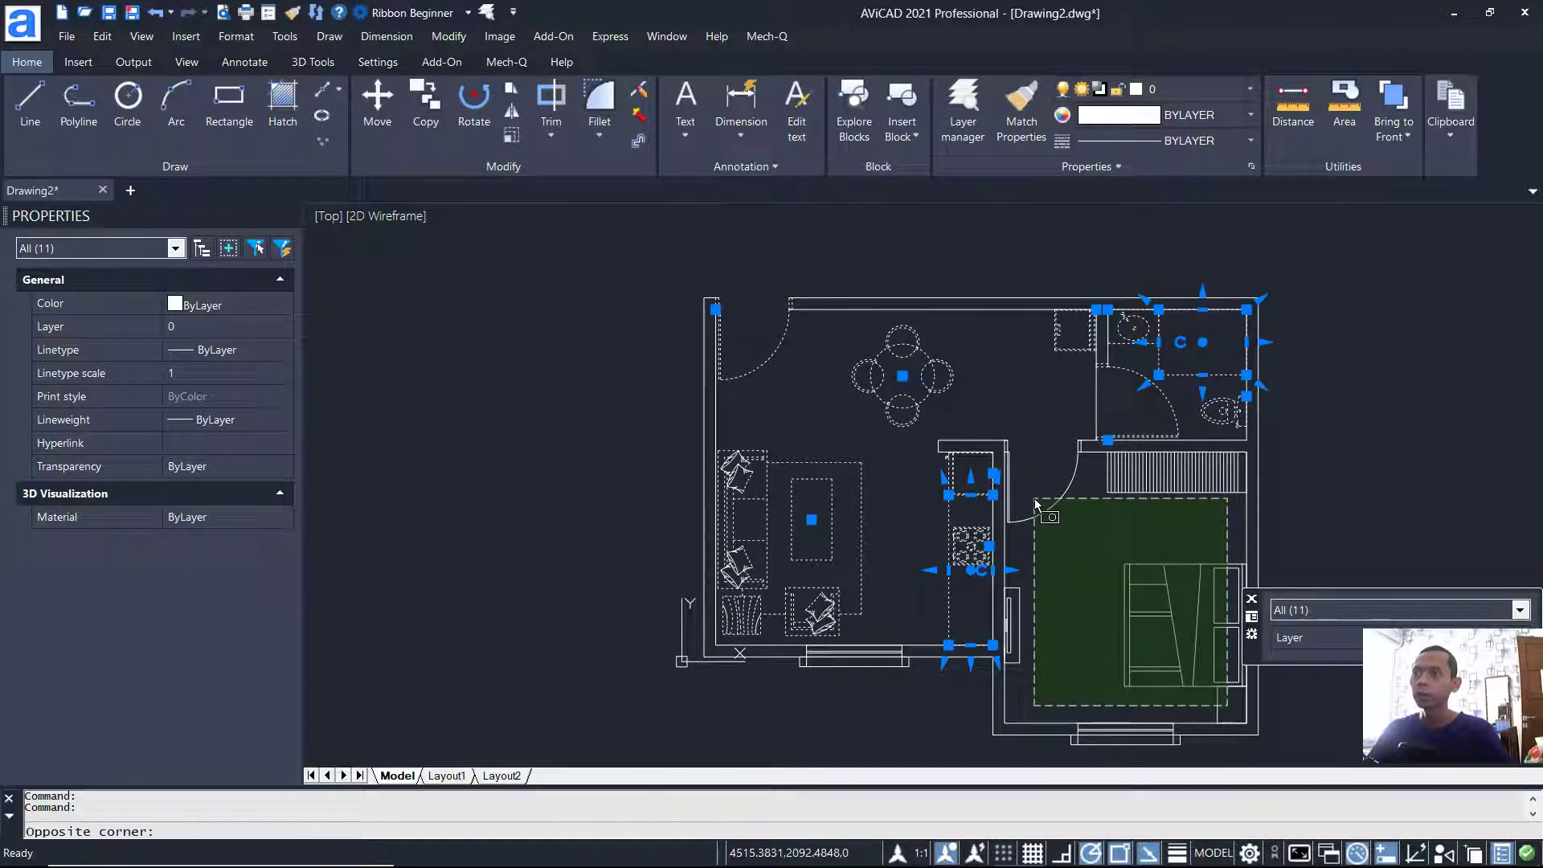
click(1017, 476)
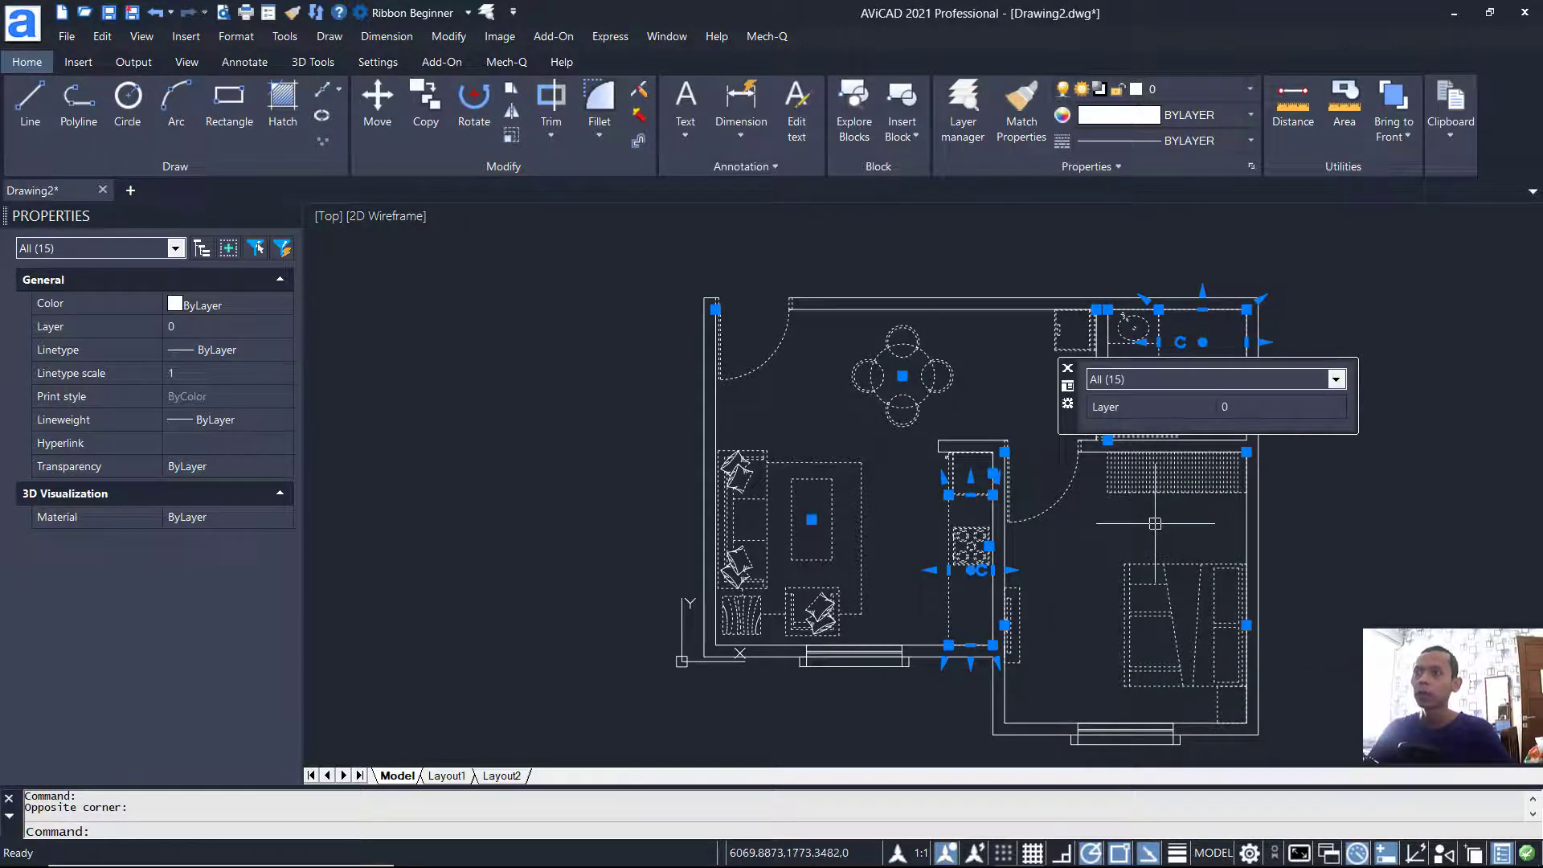
click(1284, 413)
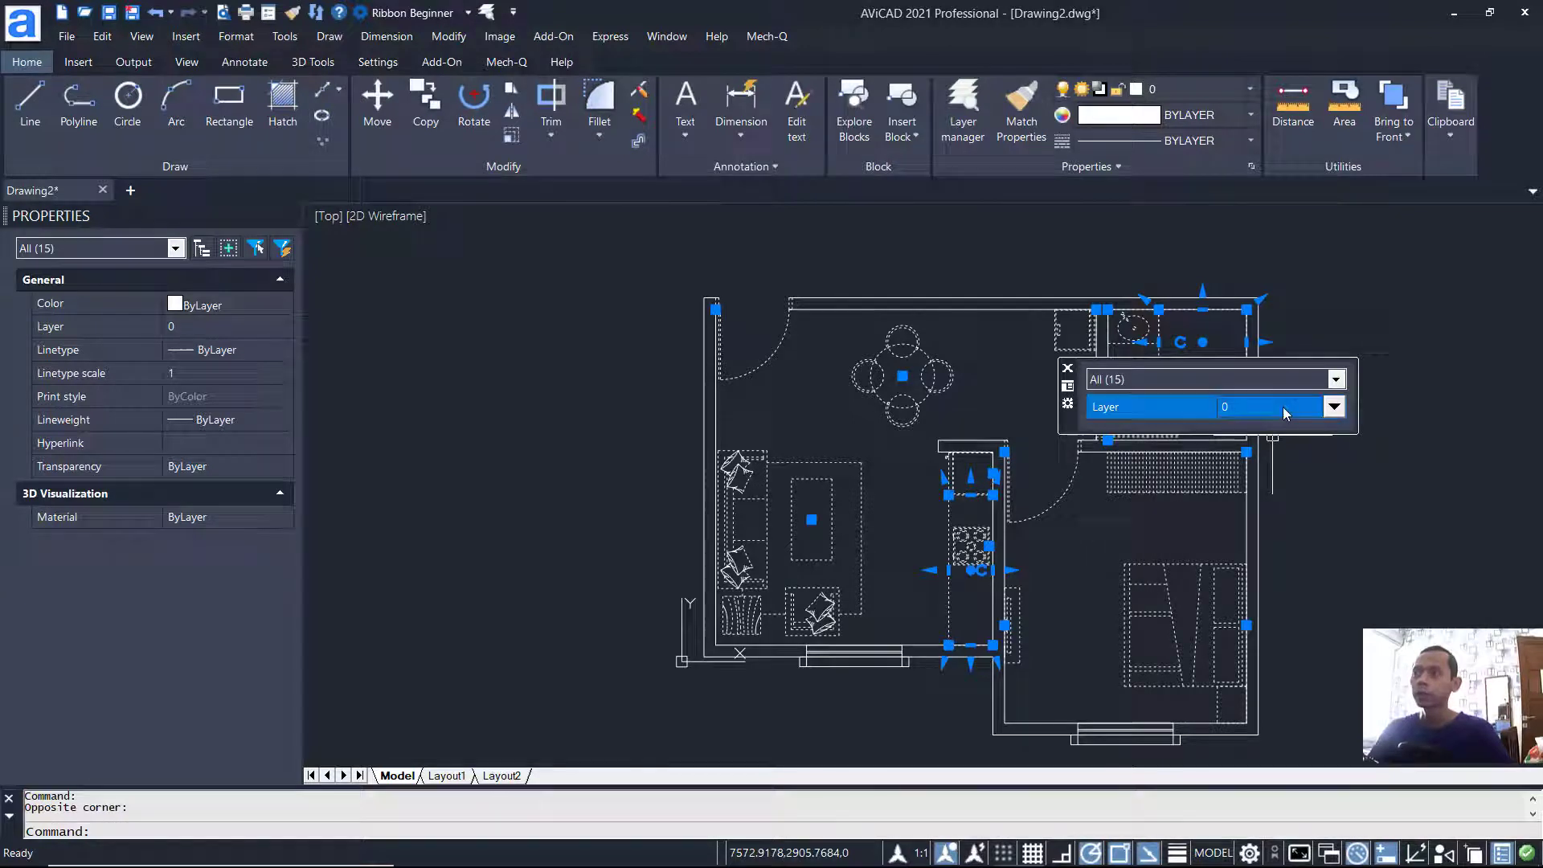
click(1334, 409)
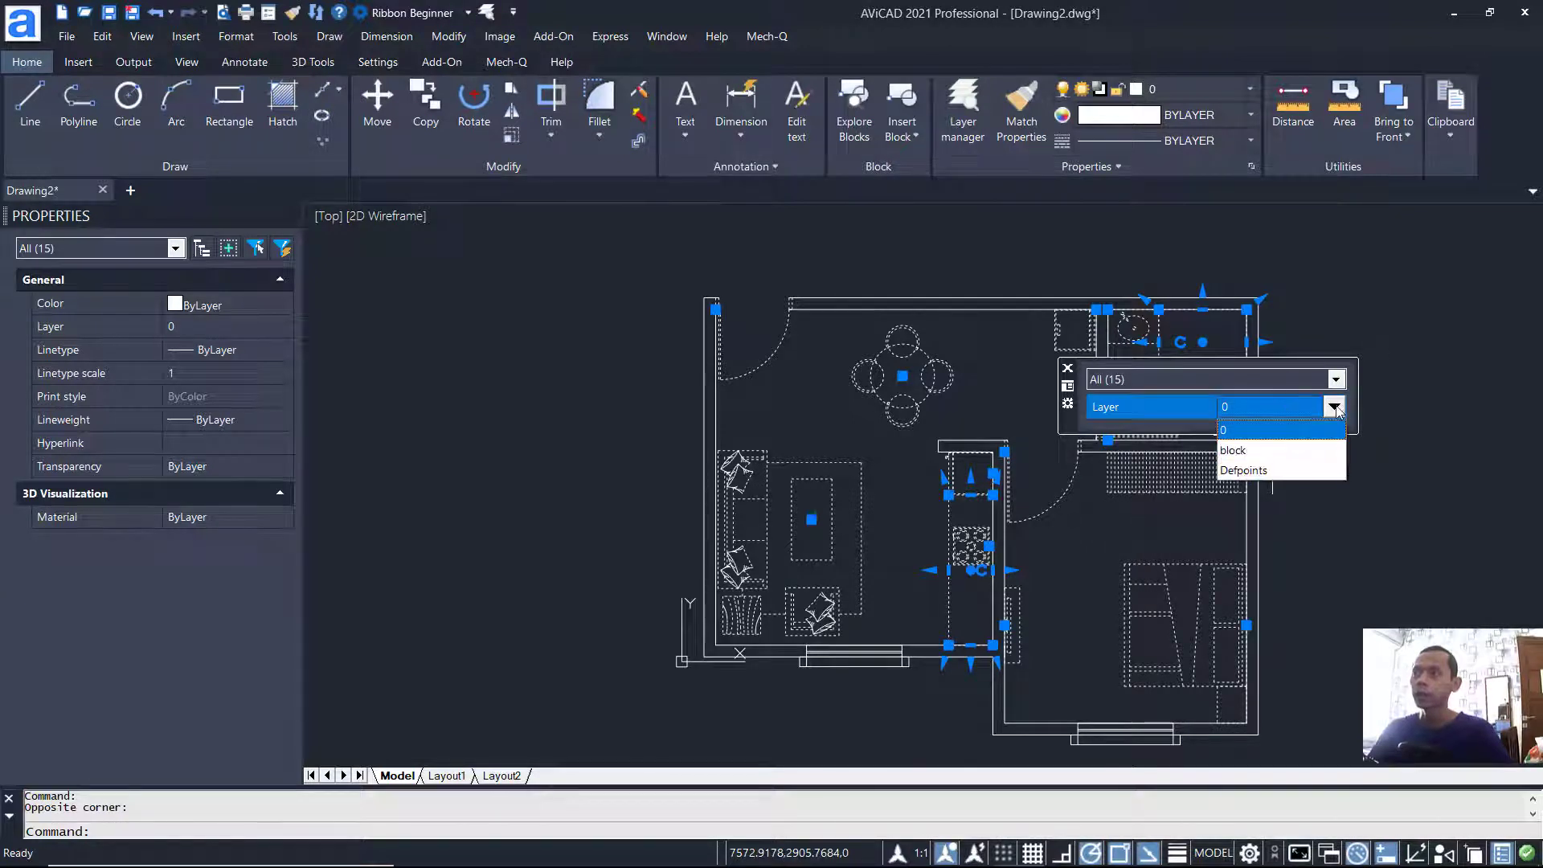
click(1261, 450)
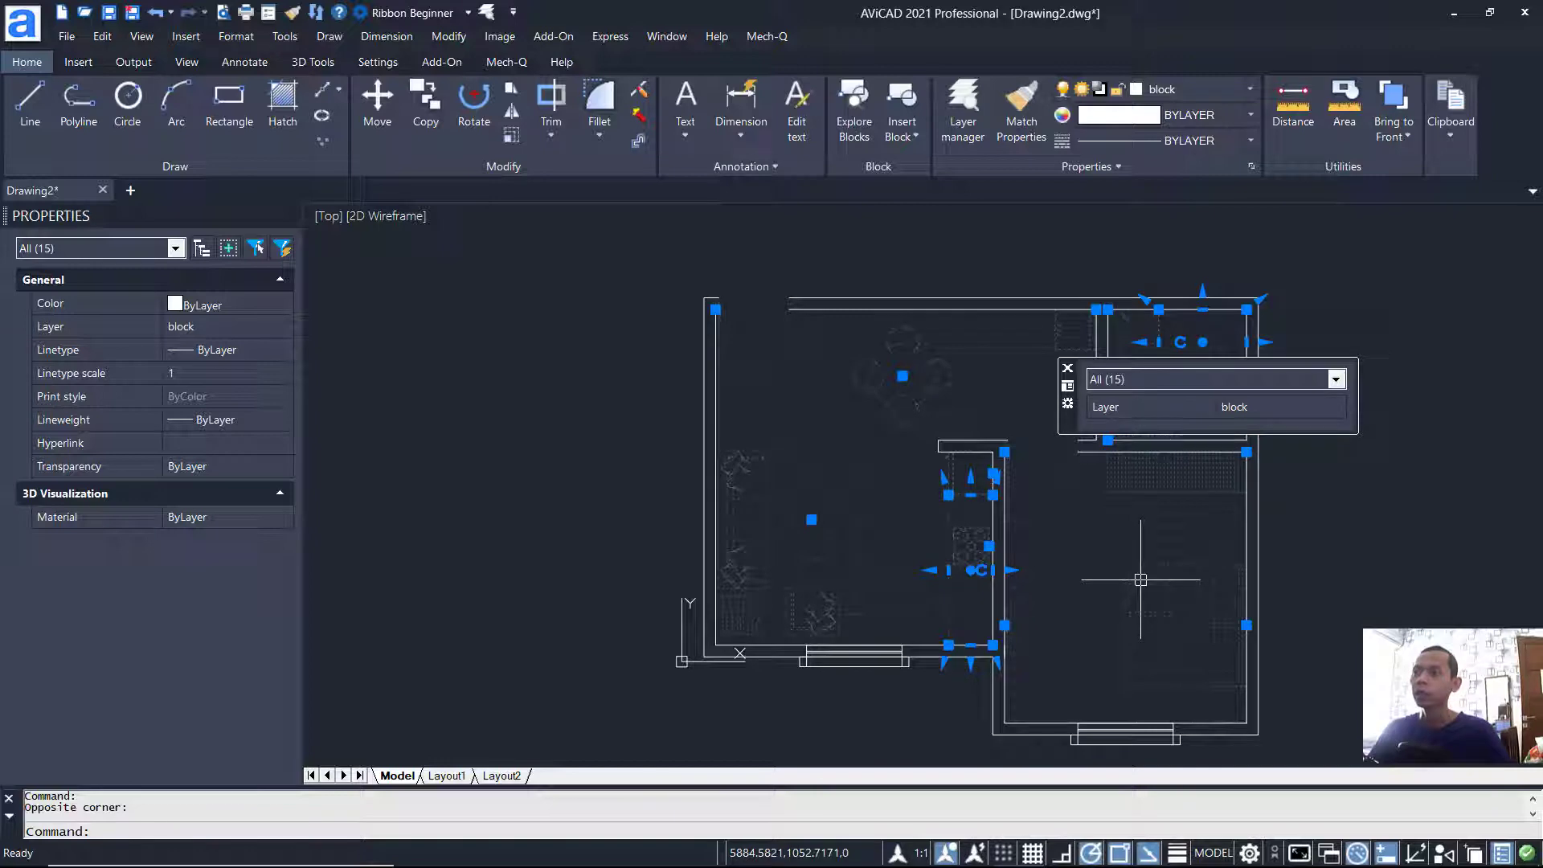
key(Escape)
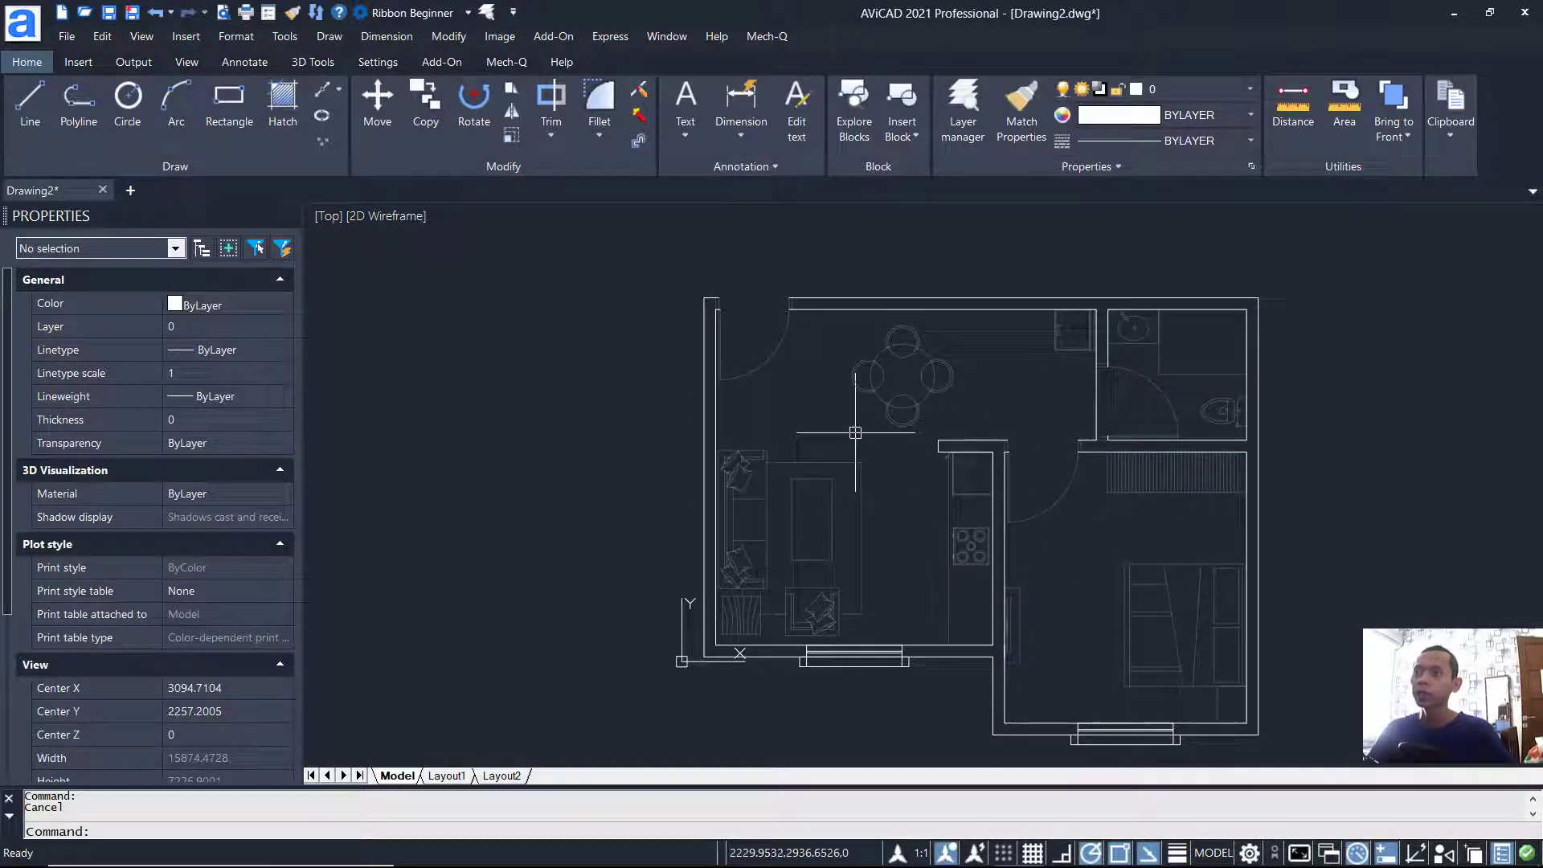
Step: Add the multiline text KITCHEN in the empty space to the right of the floor plan, level with the bathroom
middle_drag(1117, 646, 1144, 635)
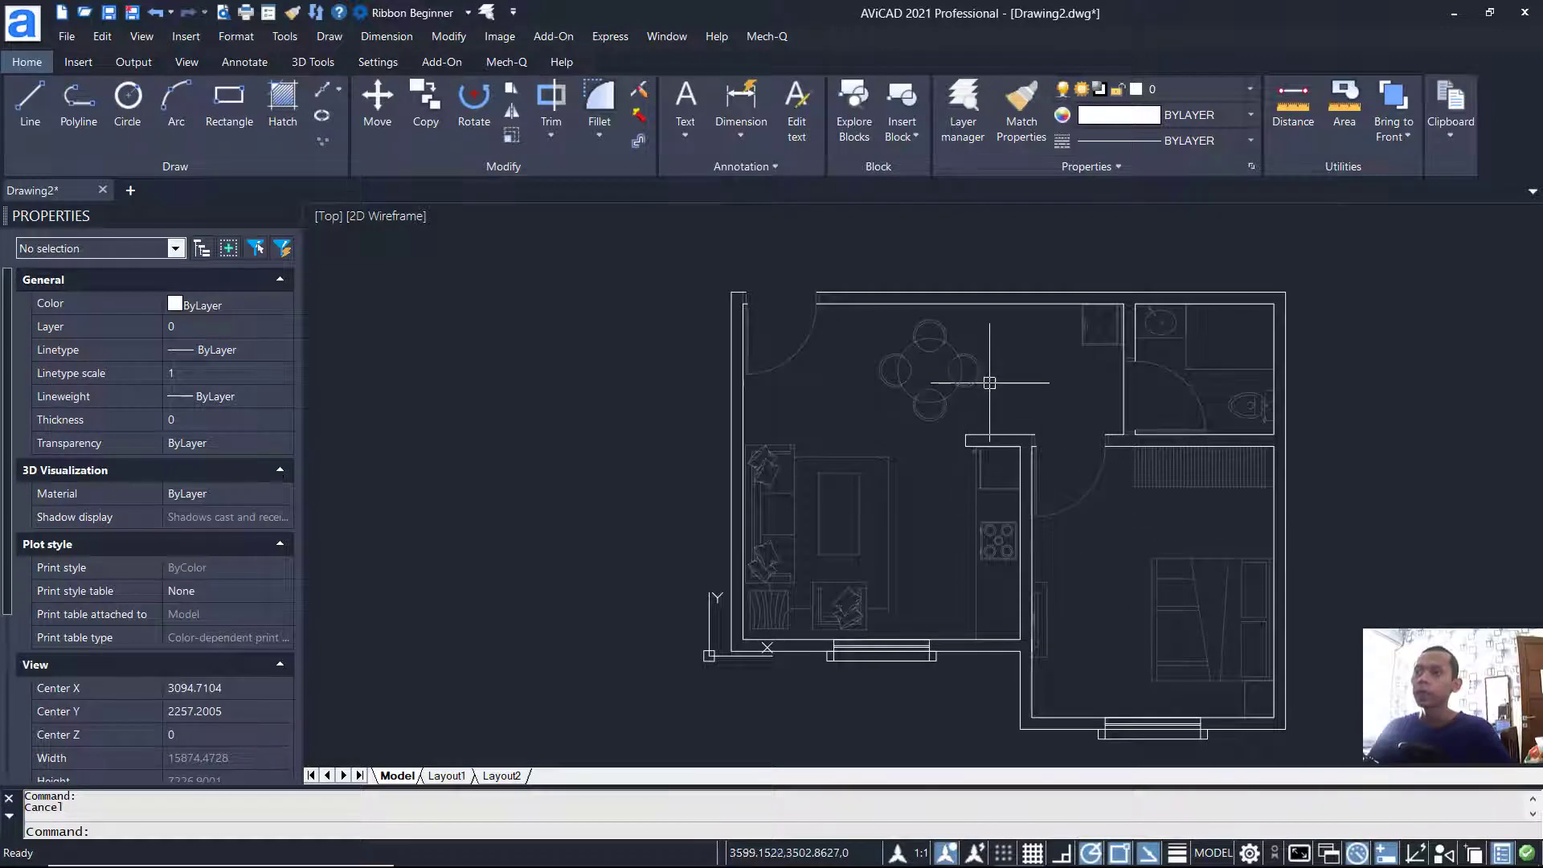
middle_drag(1029, 389, 989, 378)
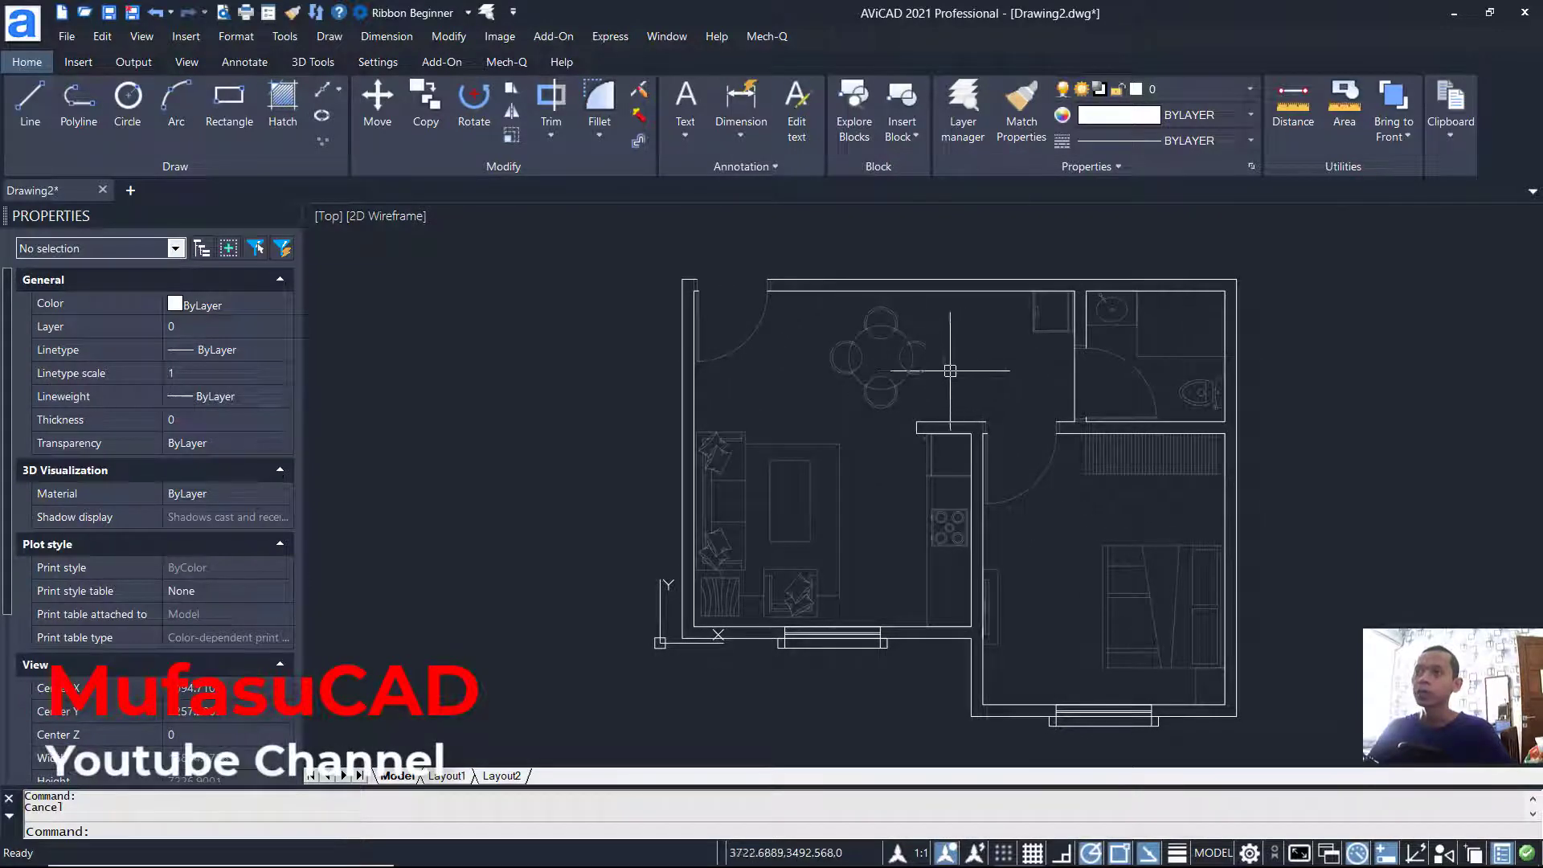
text(MTEXT)
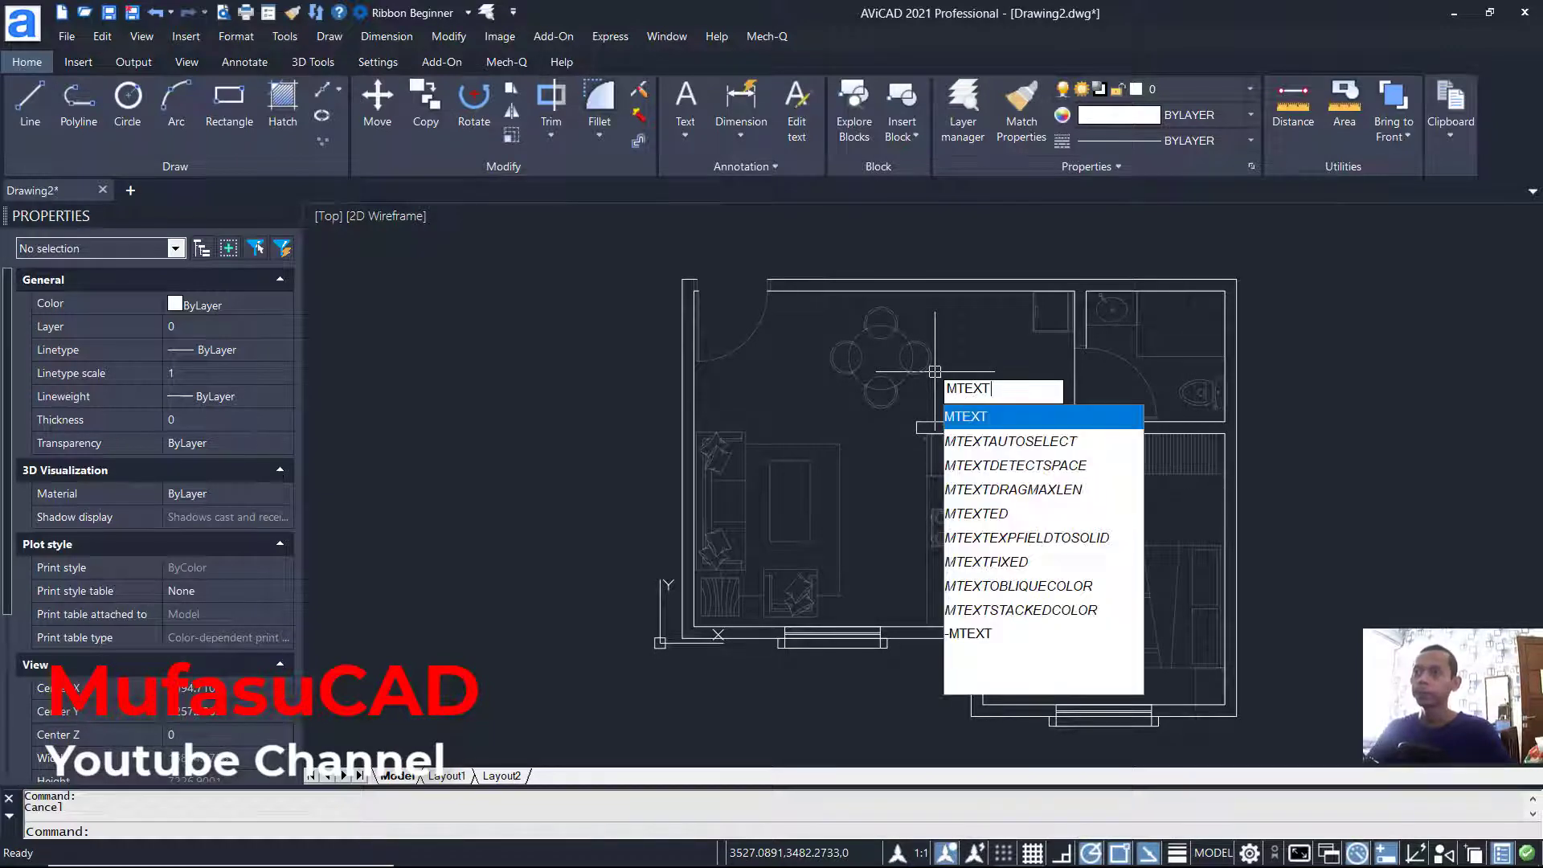
key(Return)
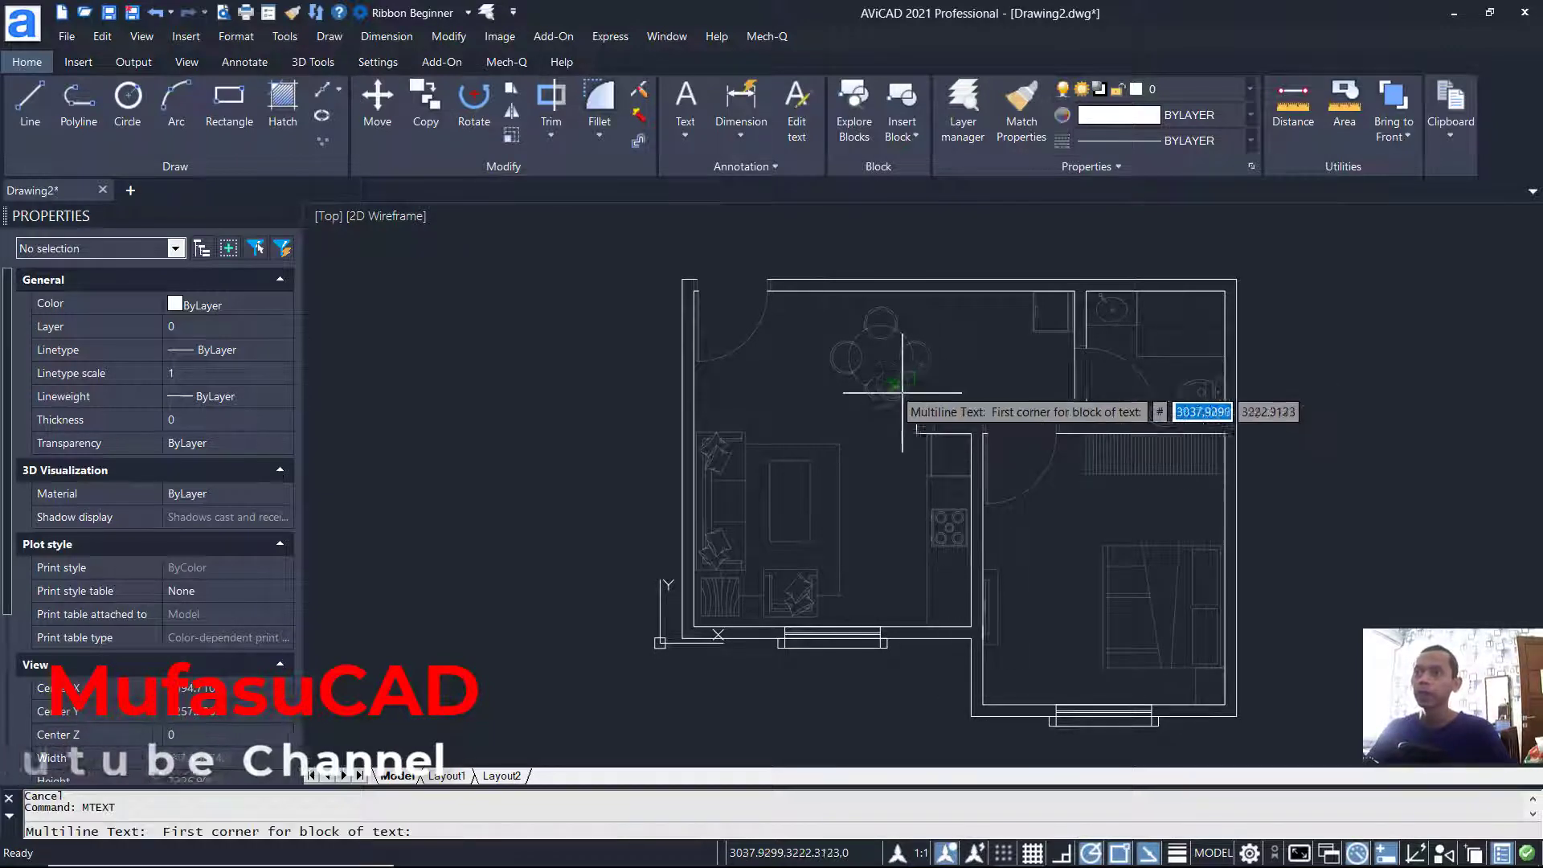
middle_drag(1259, 422, 1082, 422)
click(1143, 391)
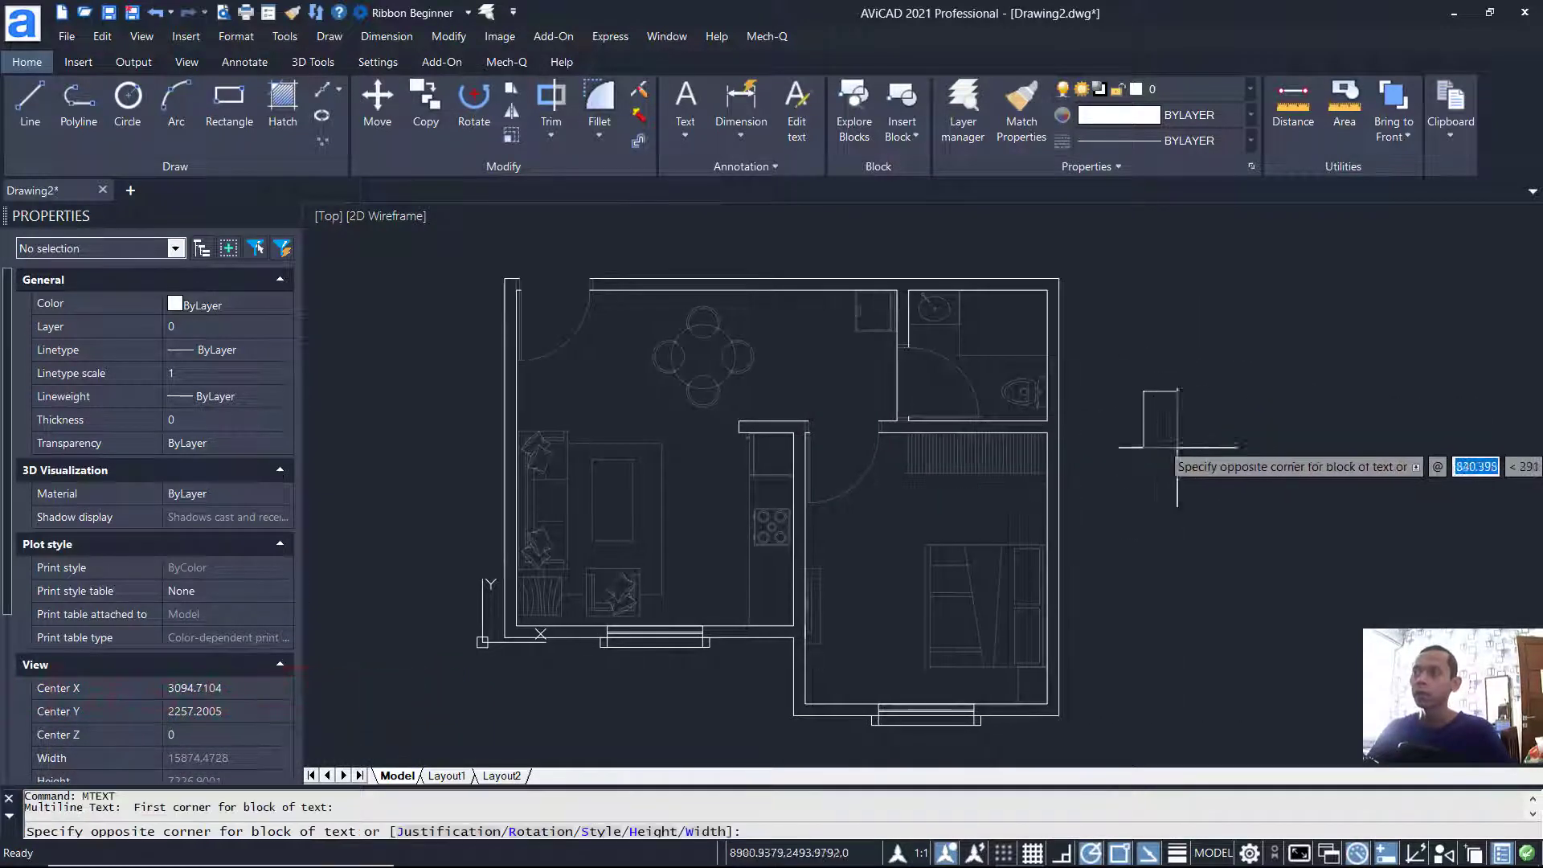
click(1238, 431)
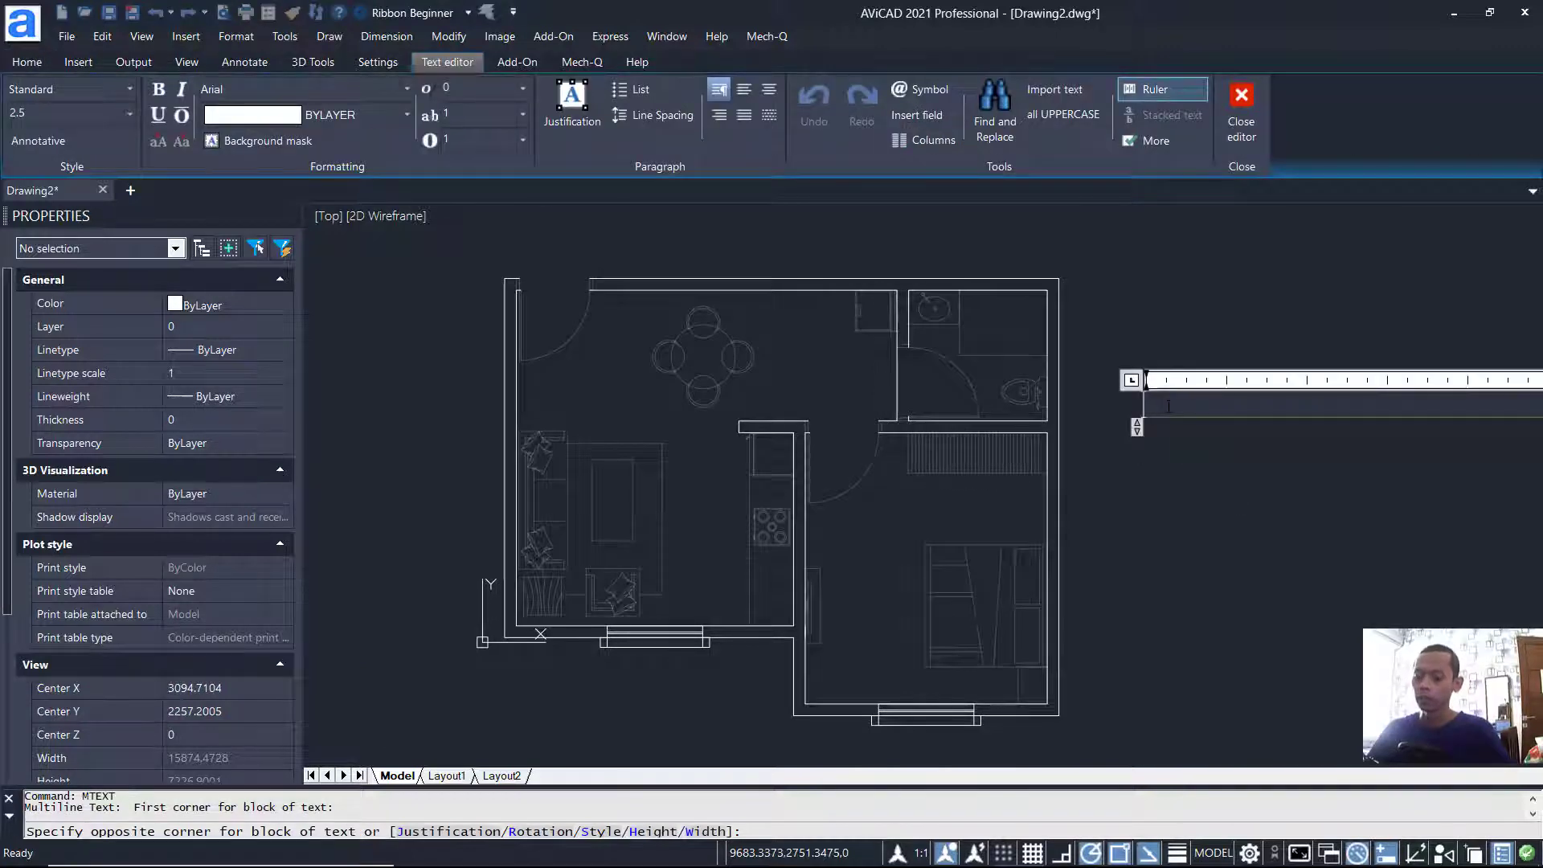
key(BackSpace)
key(BackSpace)
key(BackSpace)
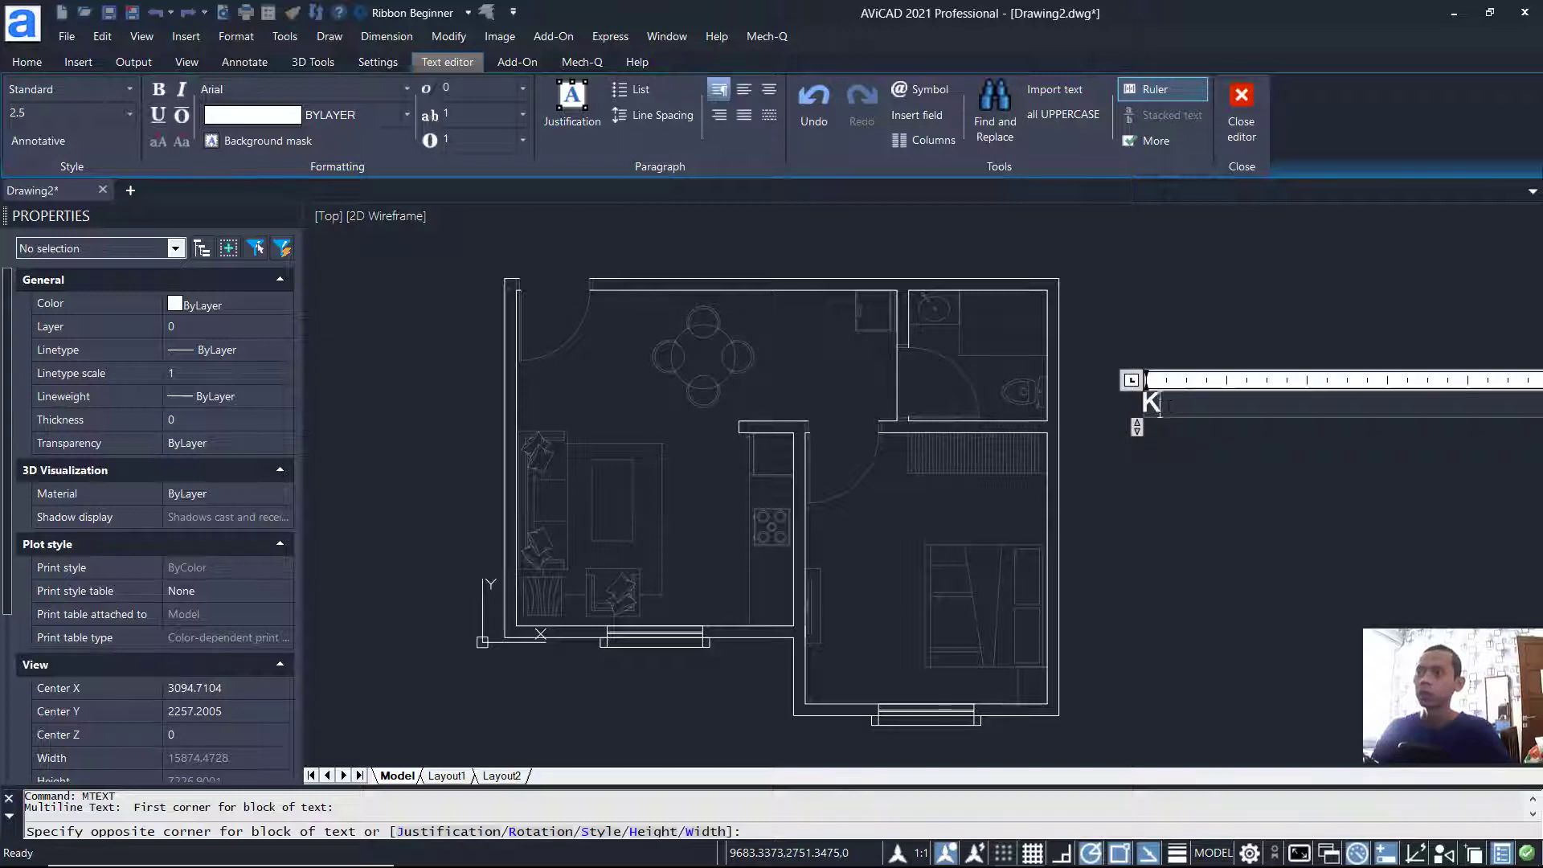
text(EN)
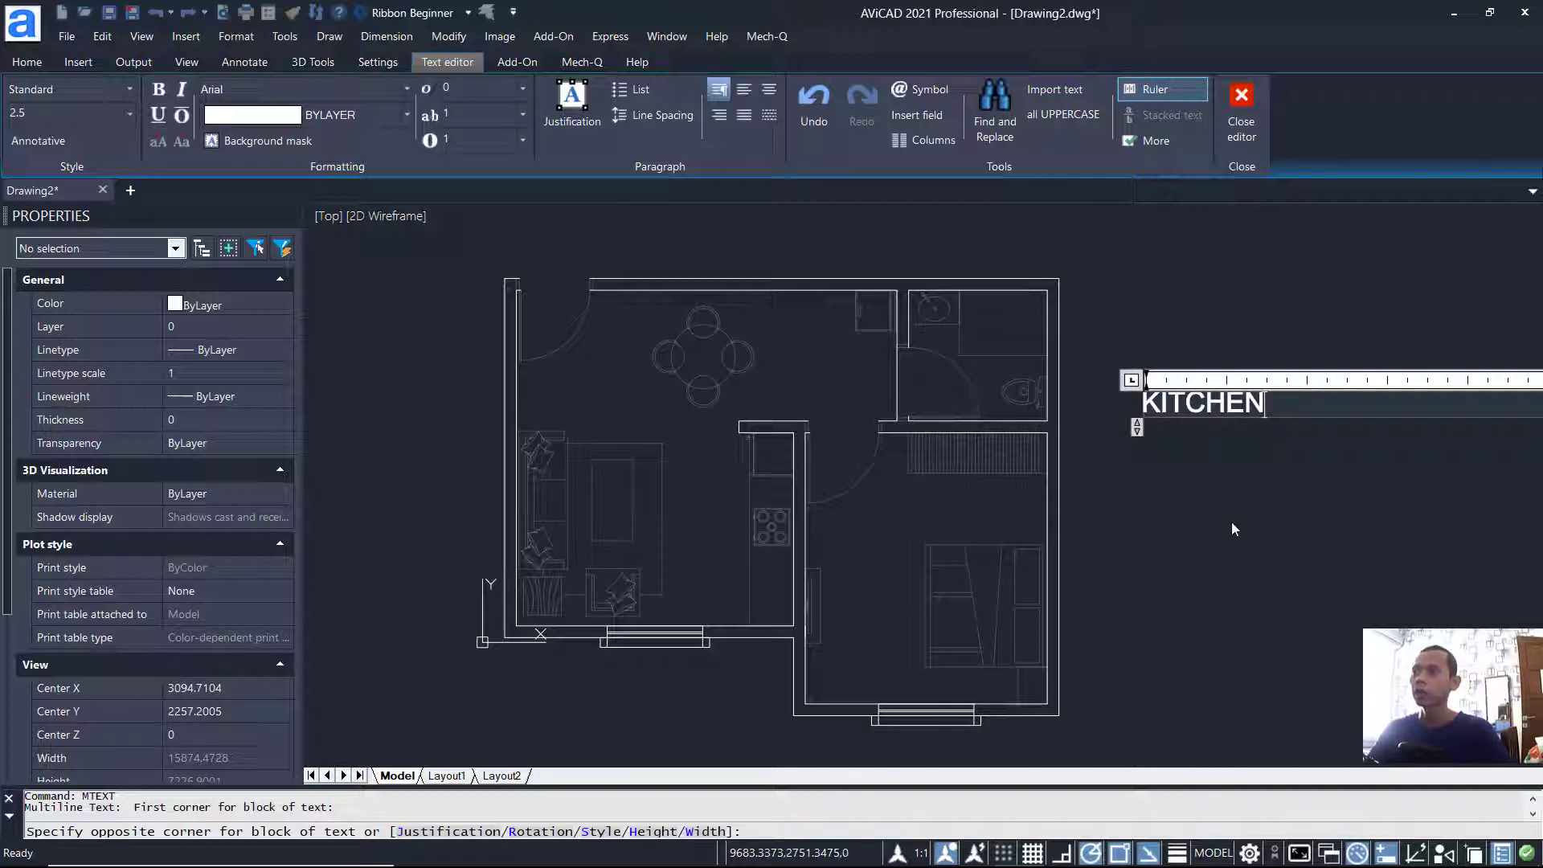
click(1226, 547)
Step: Set the KITCHEN label's text height to 150, keeping the Quick Properties palette enabled for further selections
click(1237, 348)
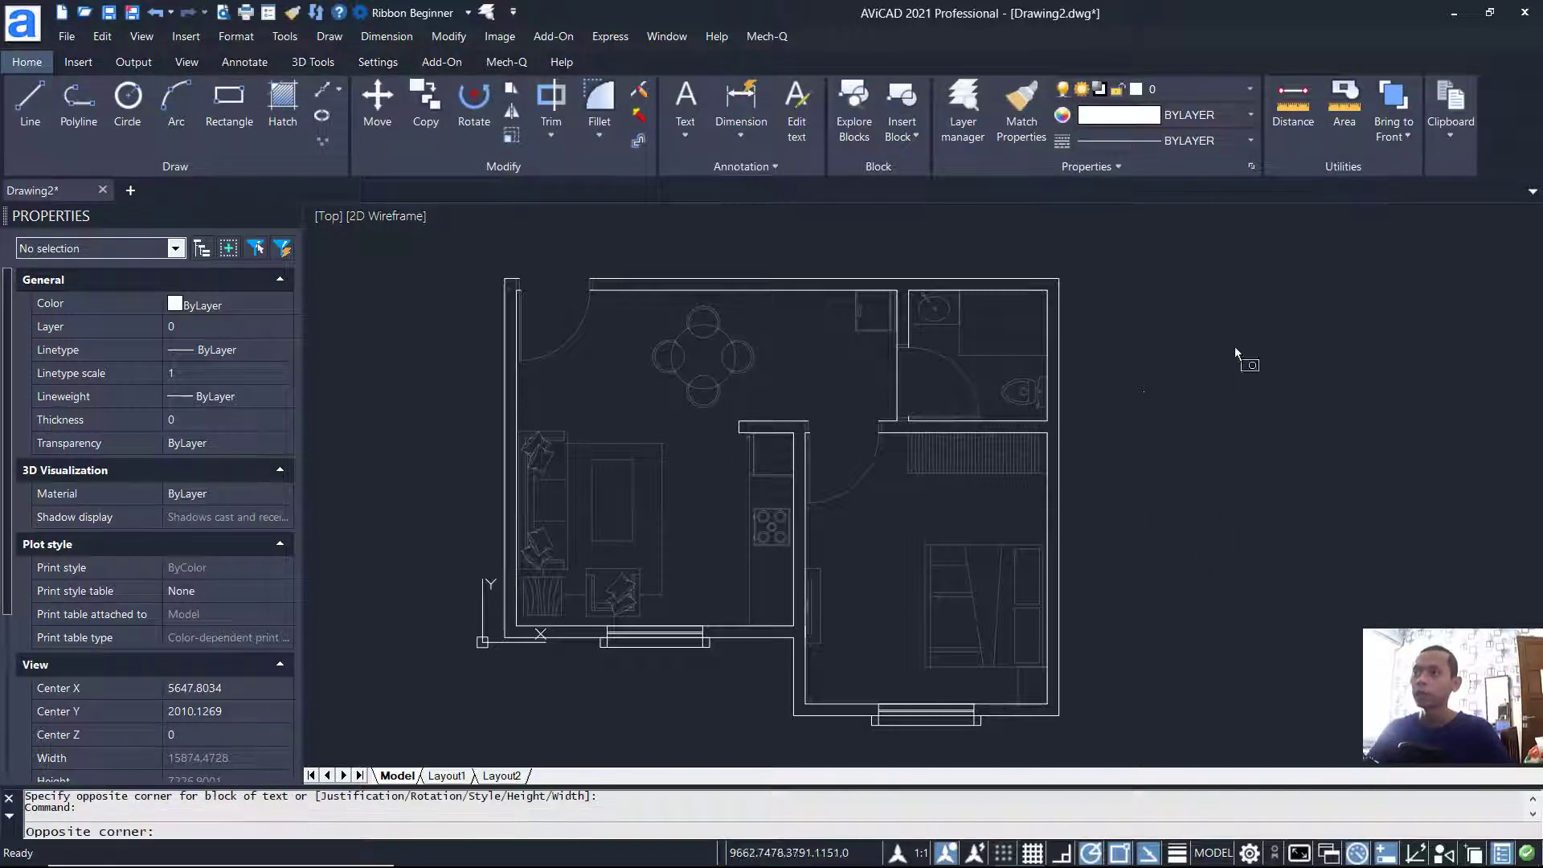
click(1134, 461)
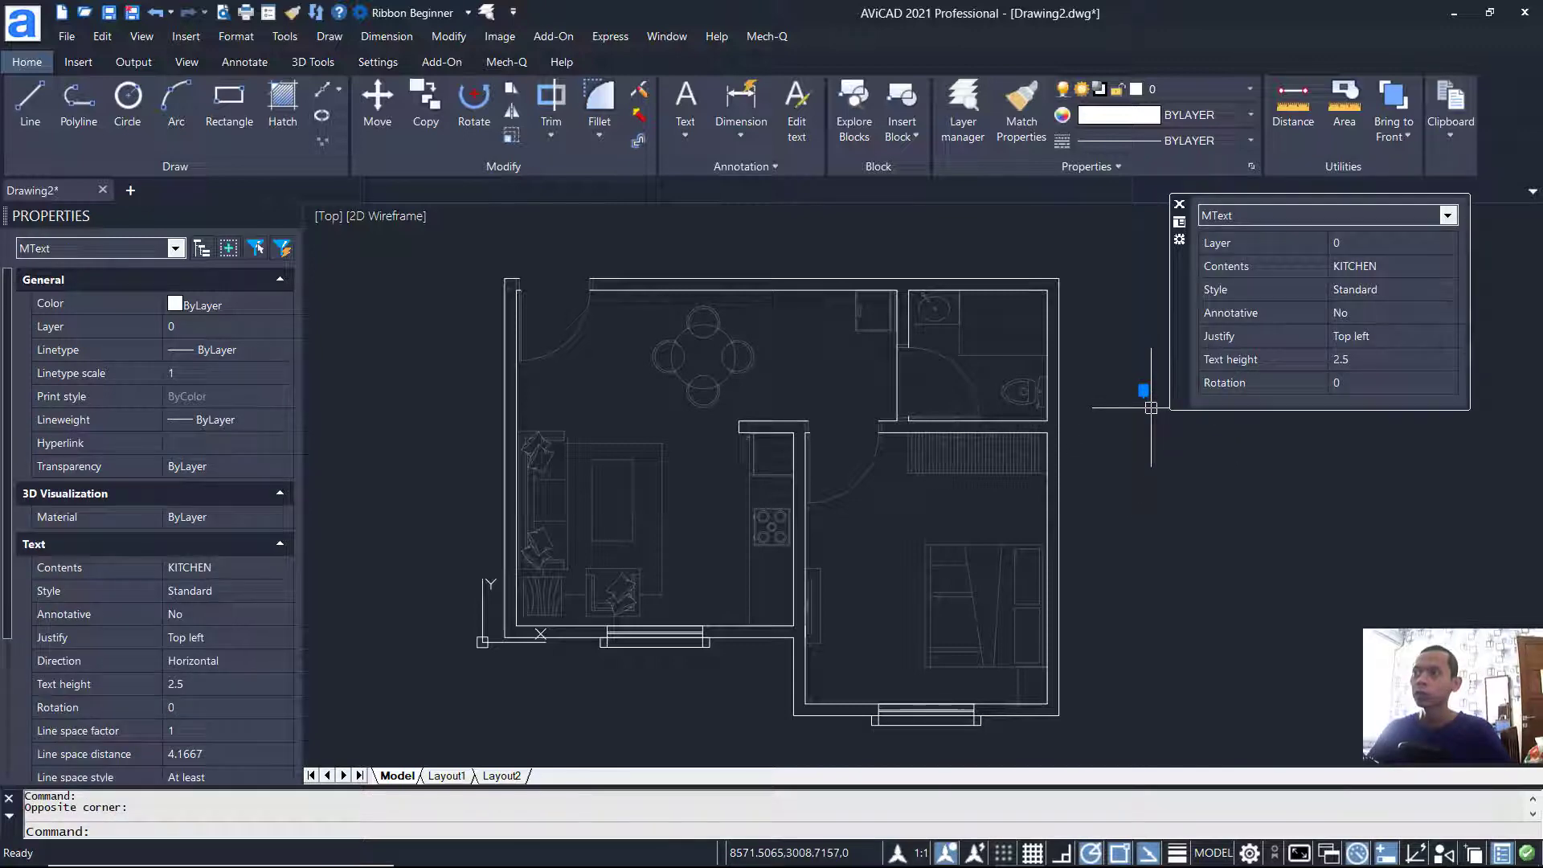
click(1364, 360)
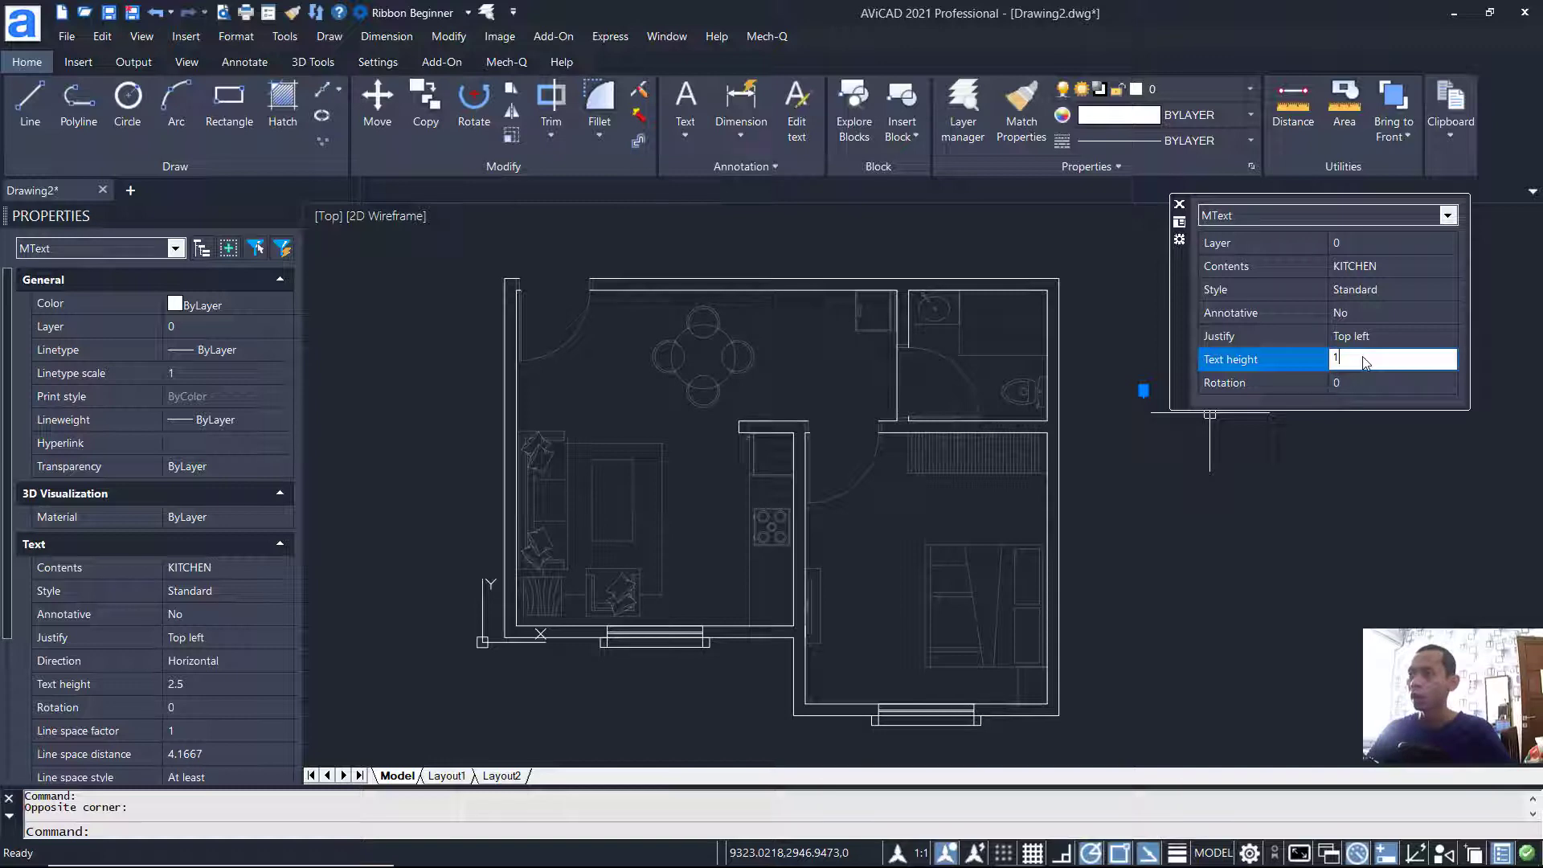
text(150)
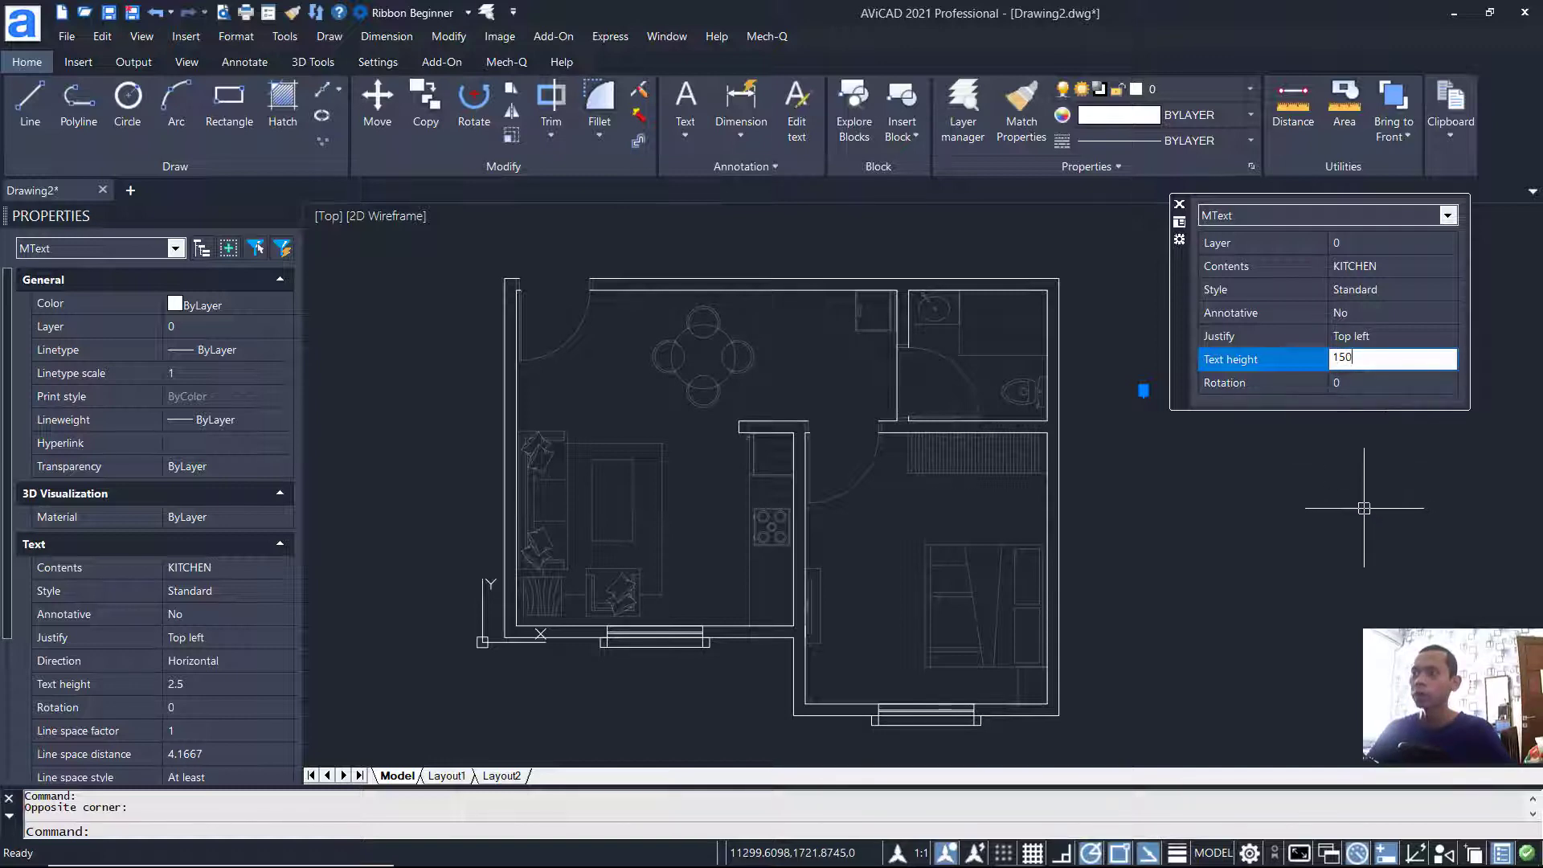
key(Return)
click(1179, 204)
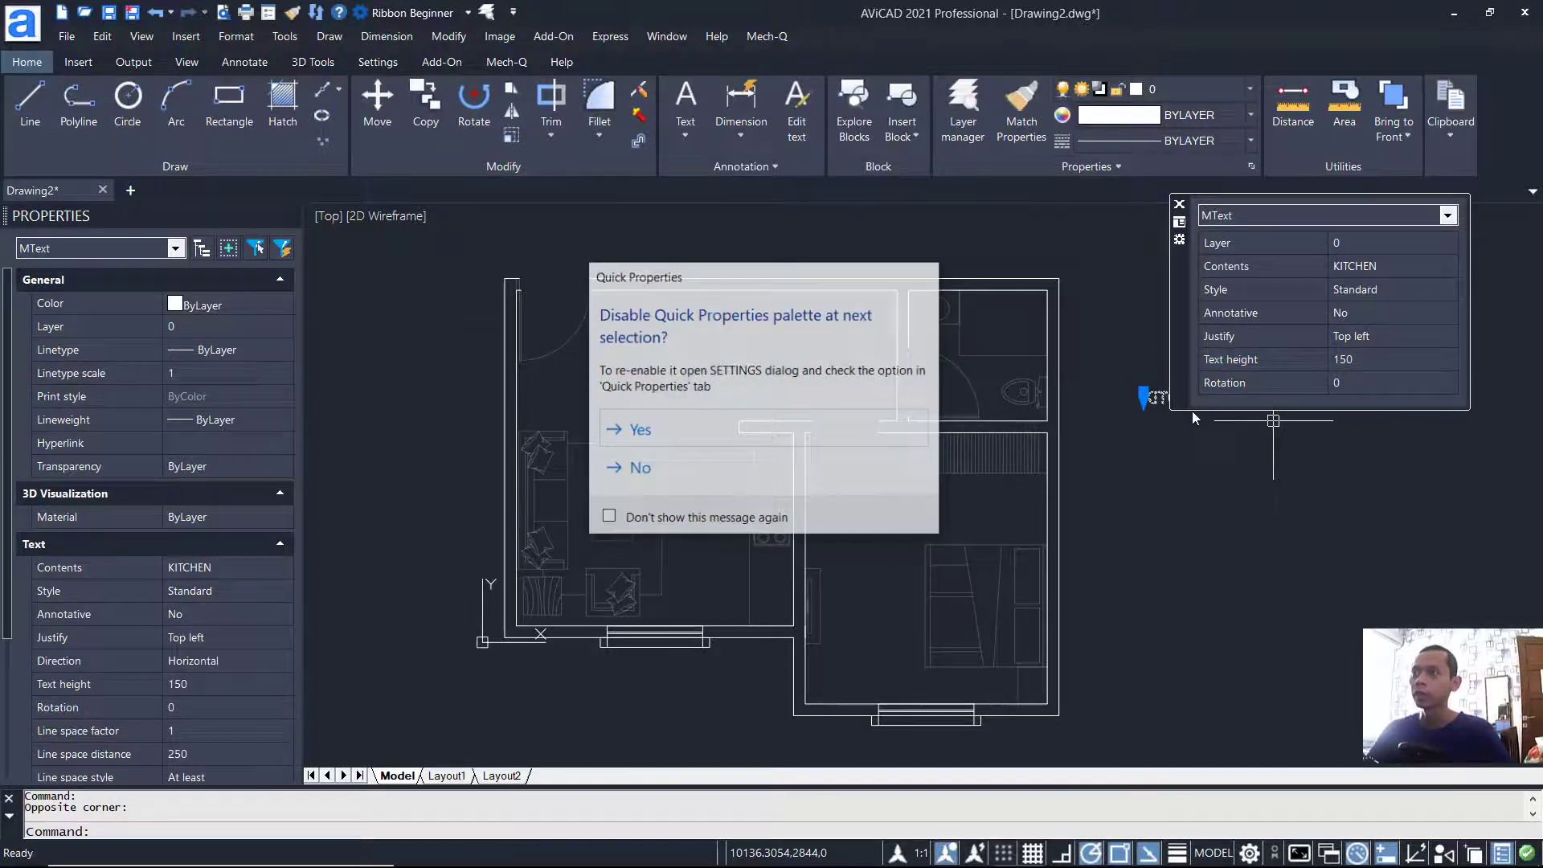
click(680, 468)
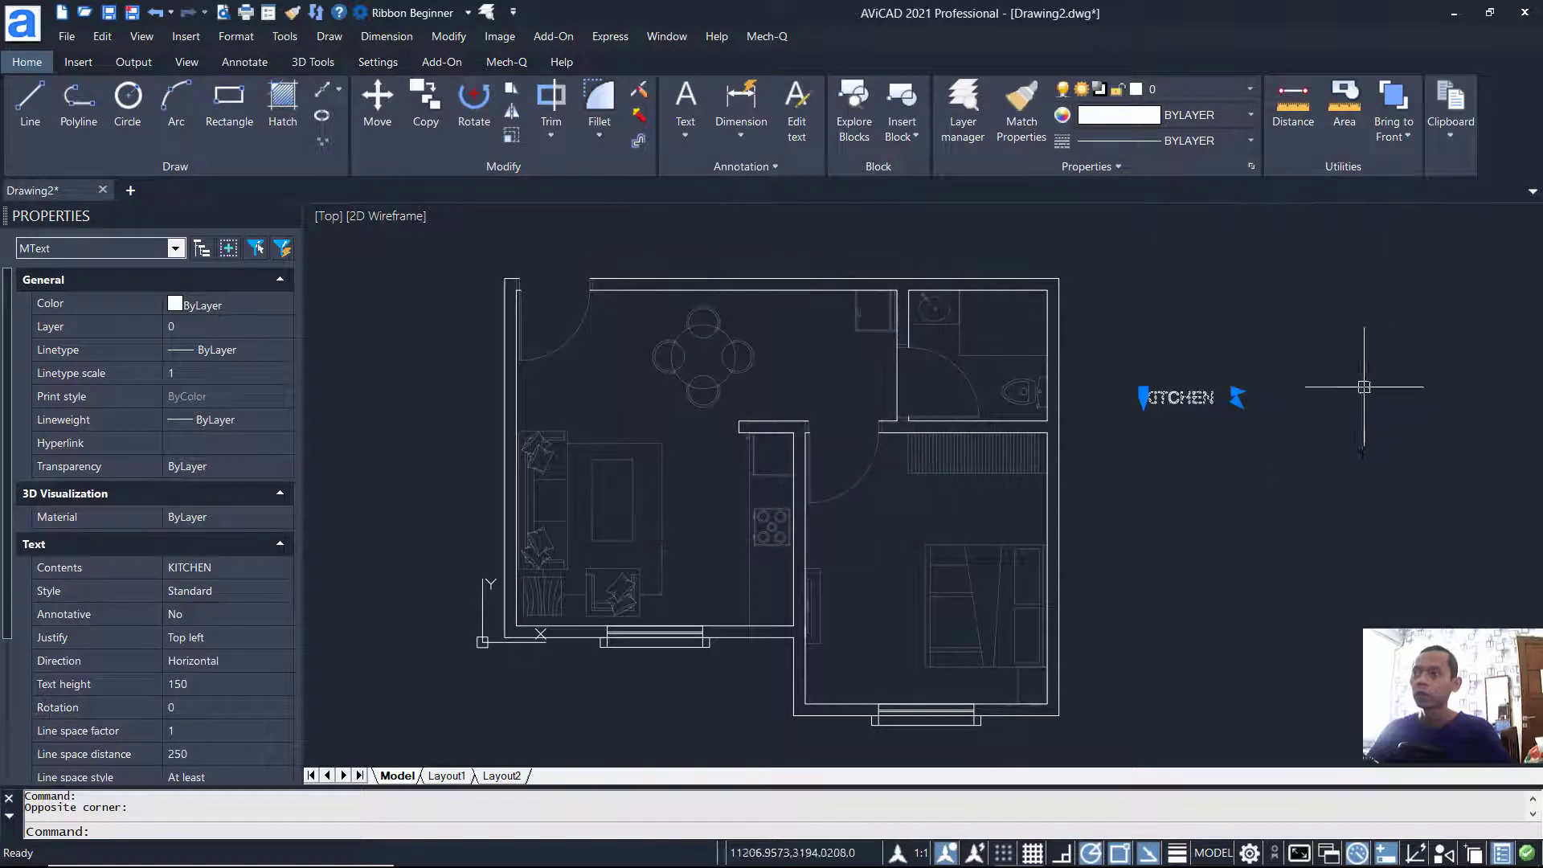
key(Escape)
Step: Change the color of the KITCHEN label to Cyan
text(c)
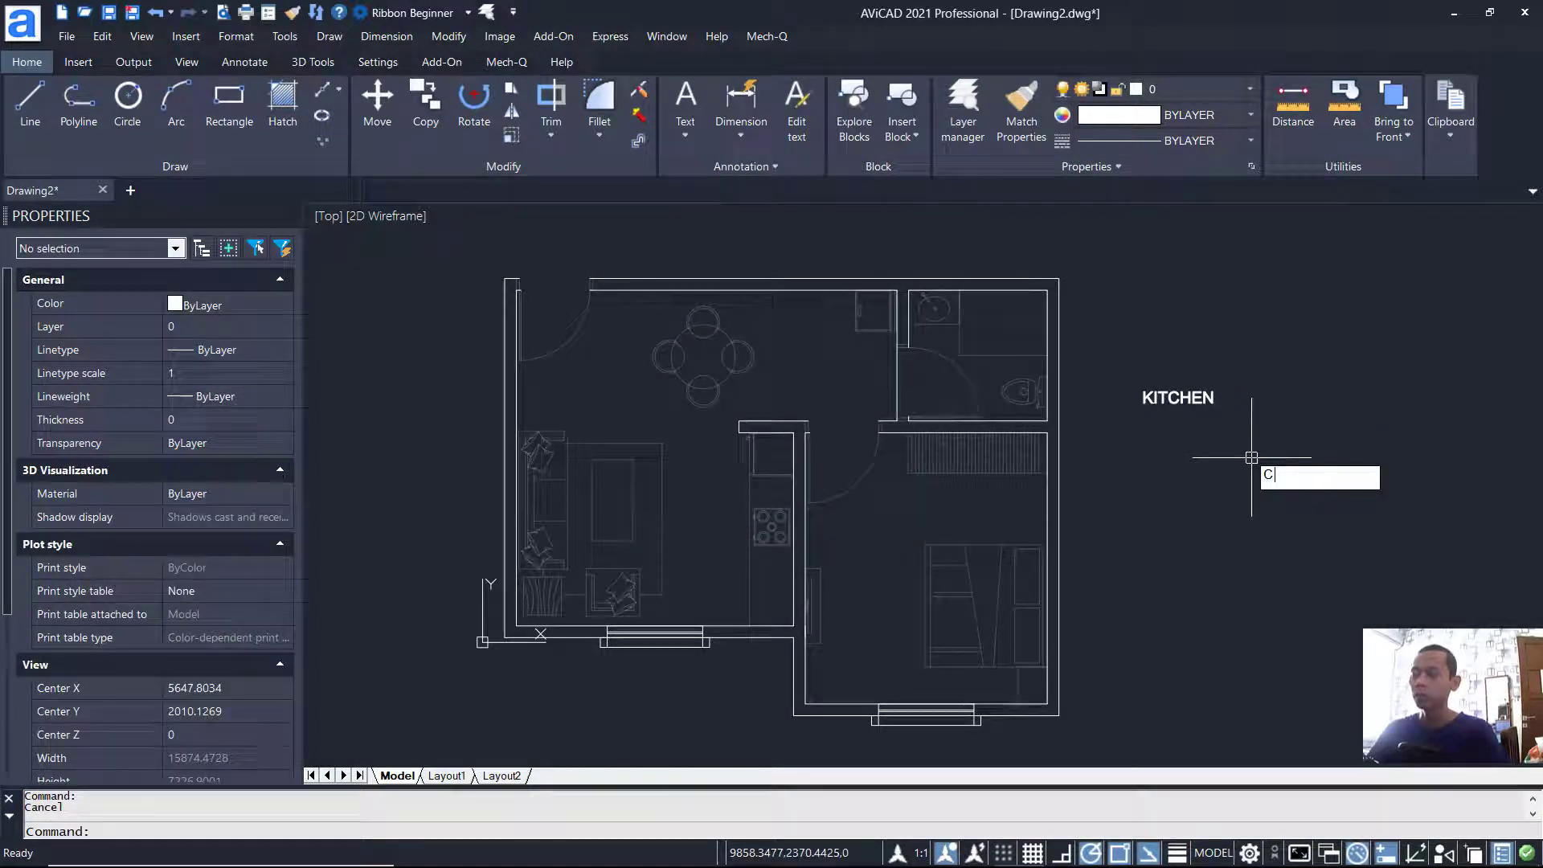
key(BackSpace)
click(1251, 361)
click(1175, 434)
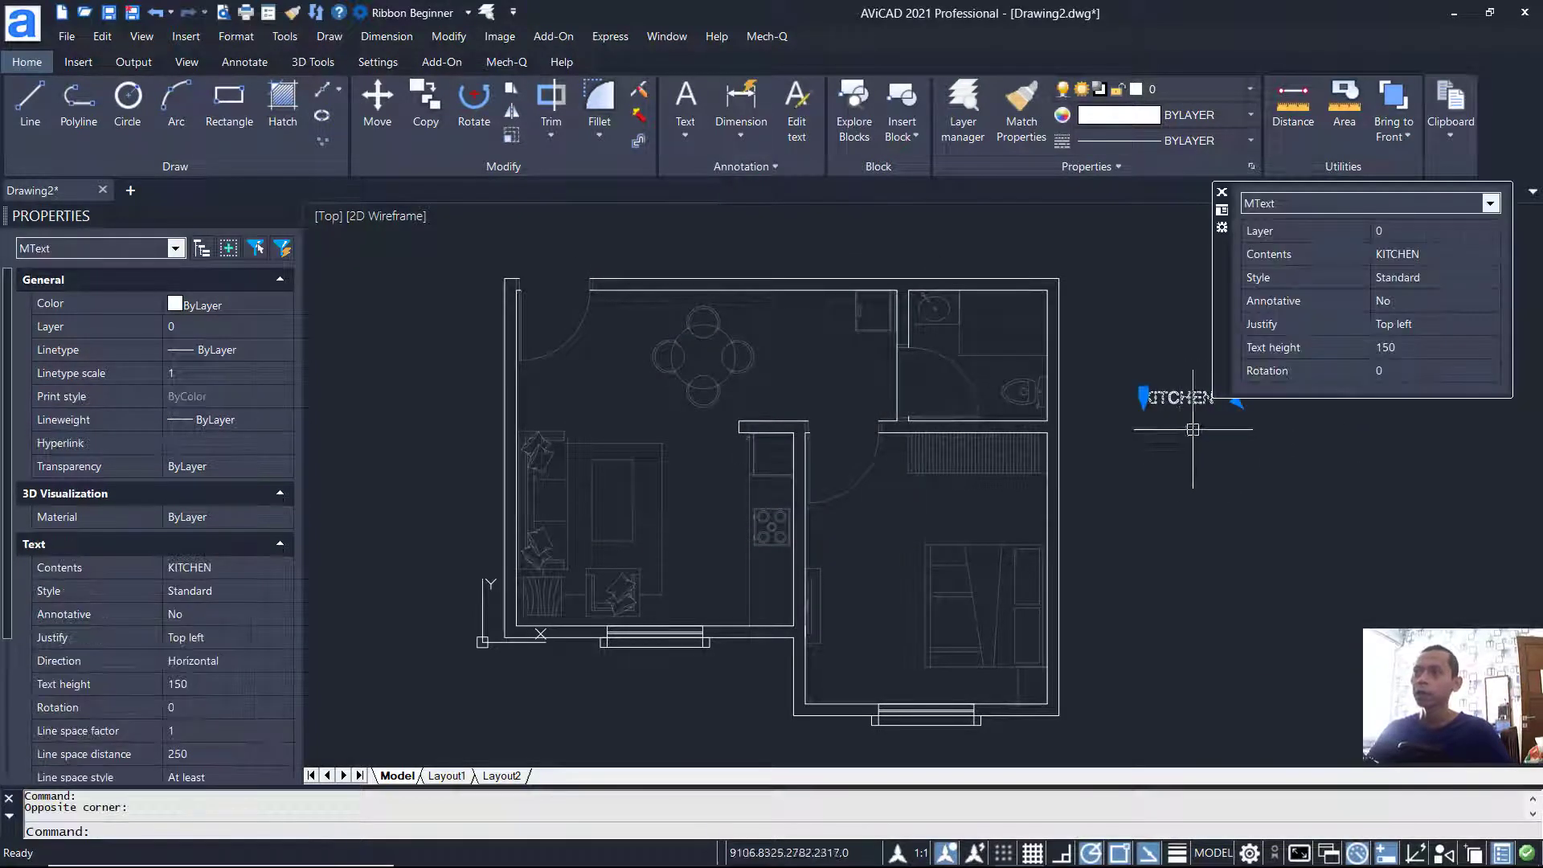
click(249, 307)
click(252, 308)
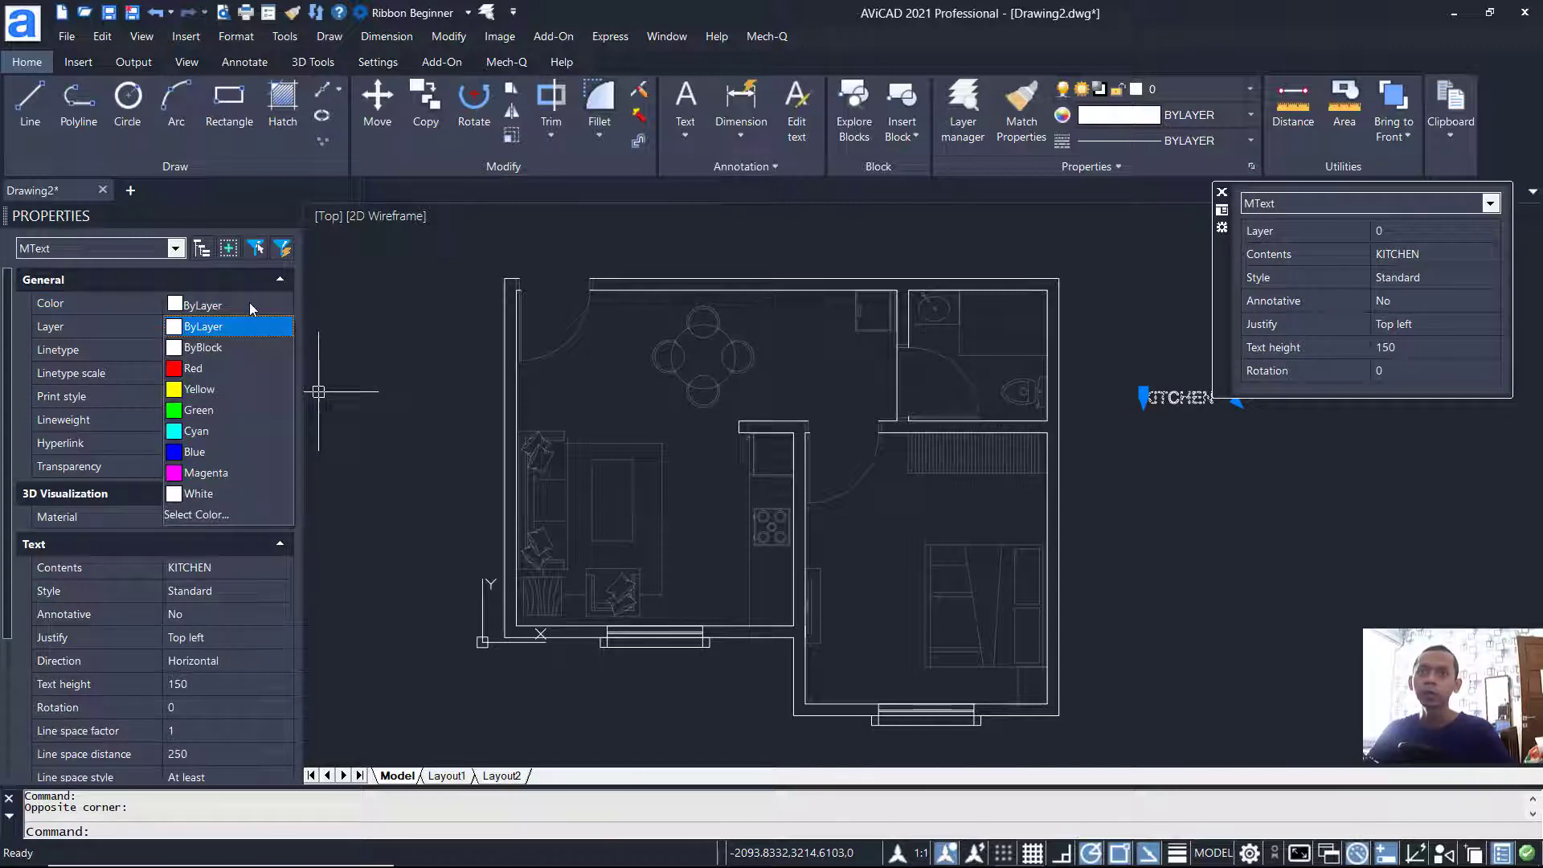
click(233, 433)
key(Escape)
Step: Copy the KITCHEN label from its lower-left corner onto the dining table, the living room coffee table and beside the stove
text(C)
key(Return)
click(1178, 398)
key(Return)
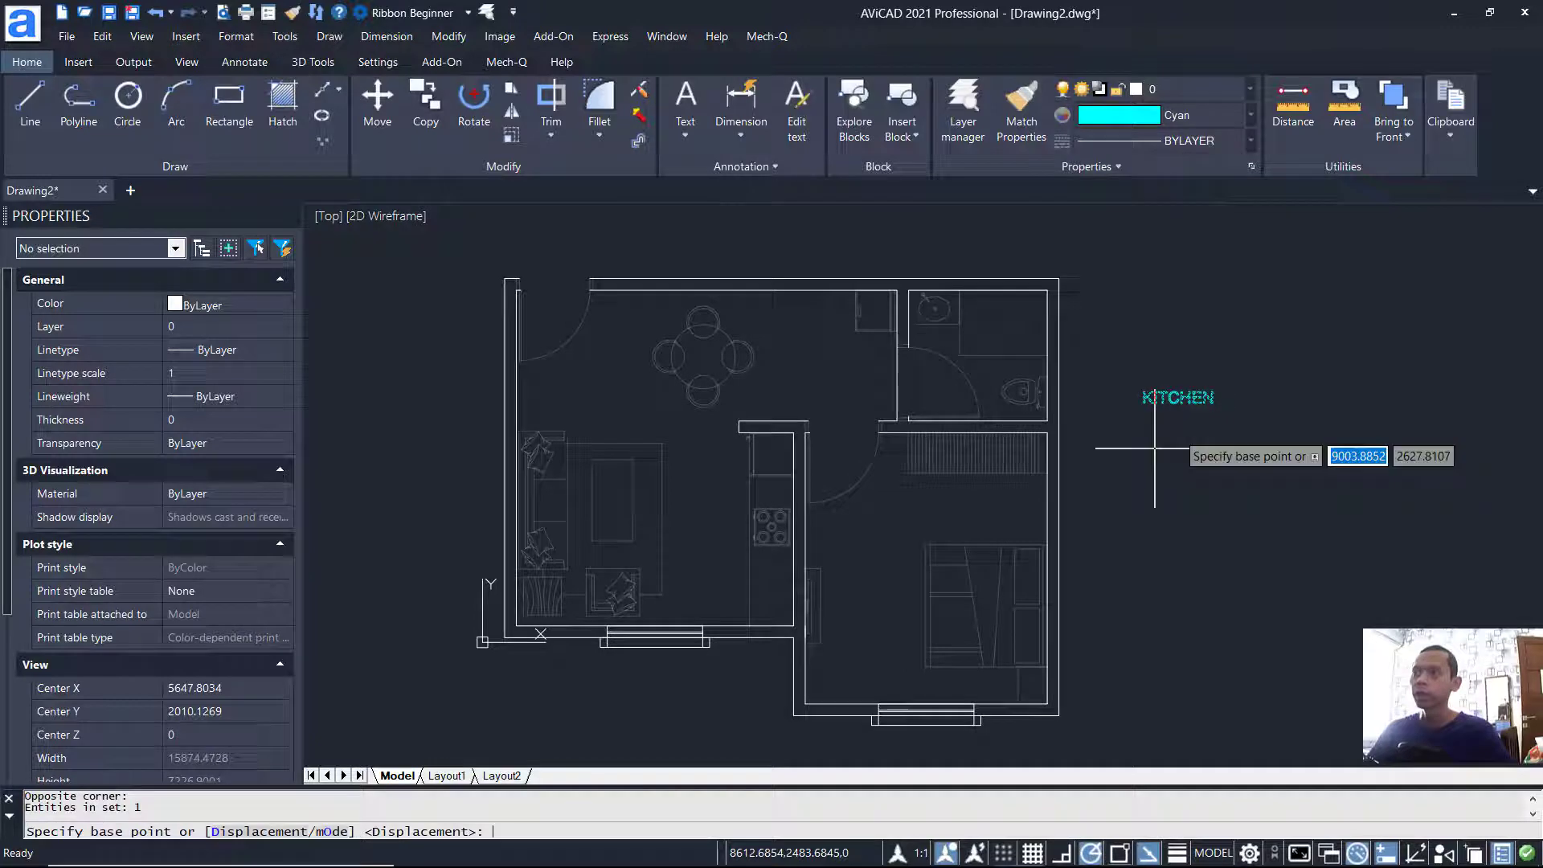
scroll(1196, 420, up, 2)
click(1112, 391)
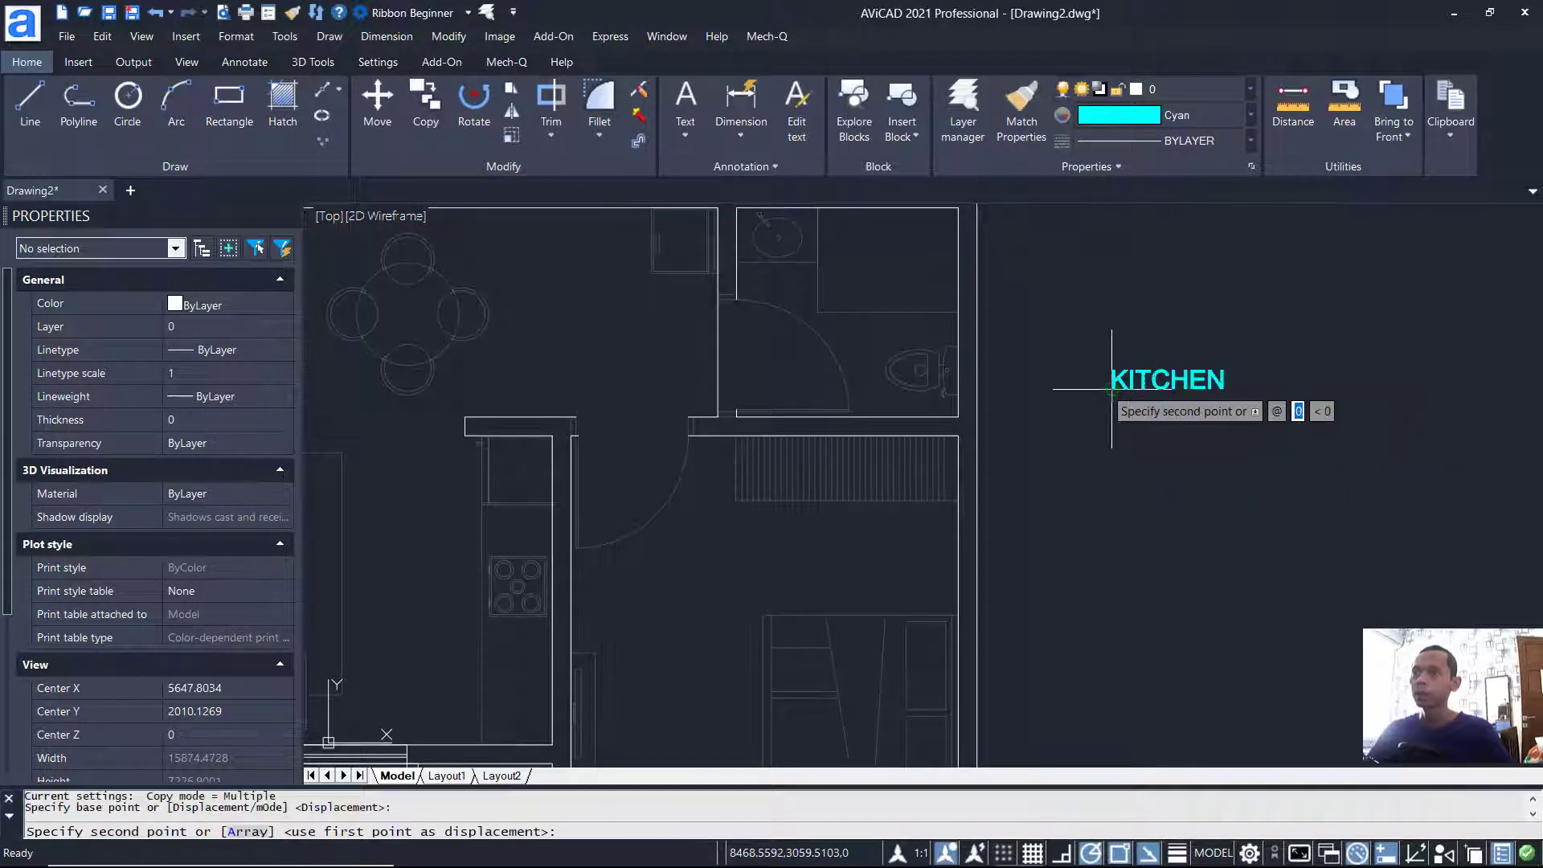
scroll(1112, 391, down, 3)
scroll(771, 392, up, 5)
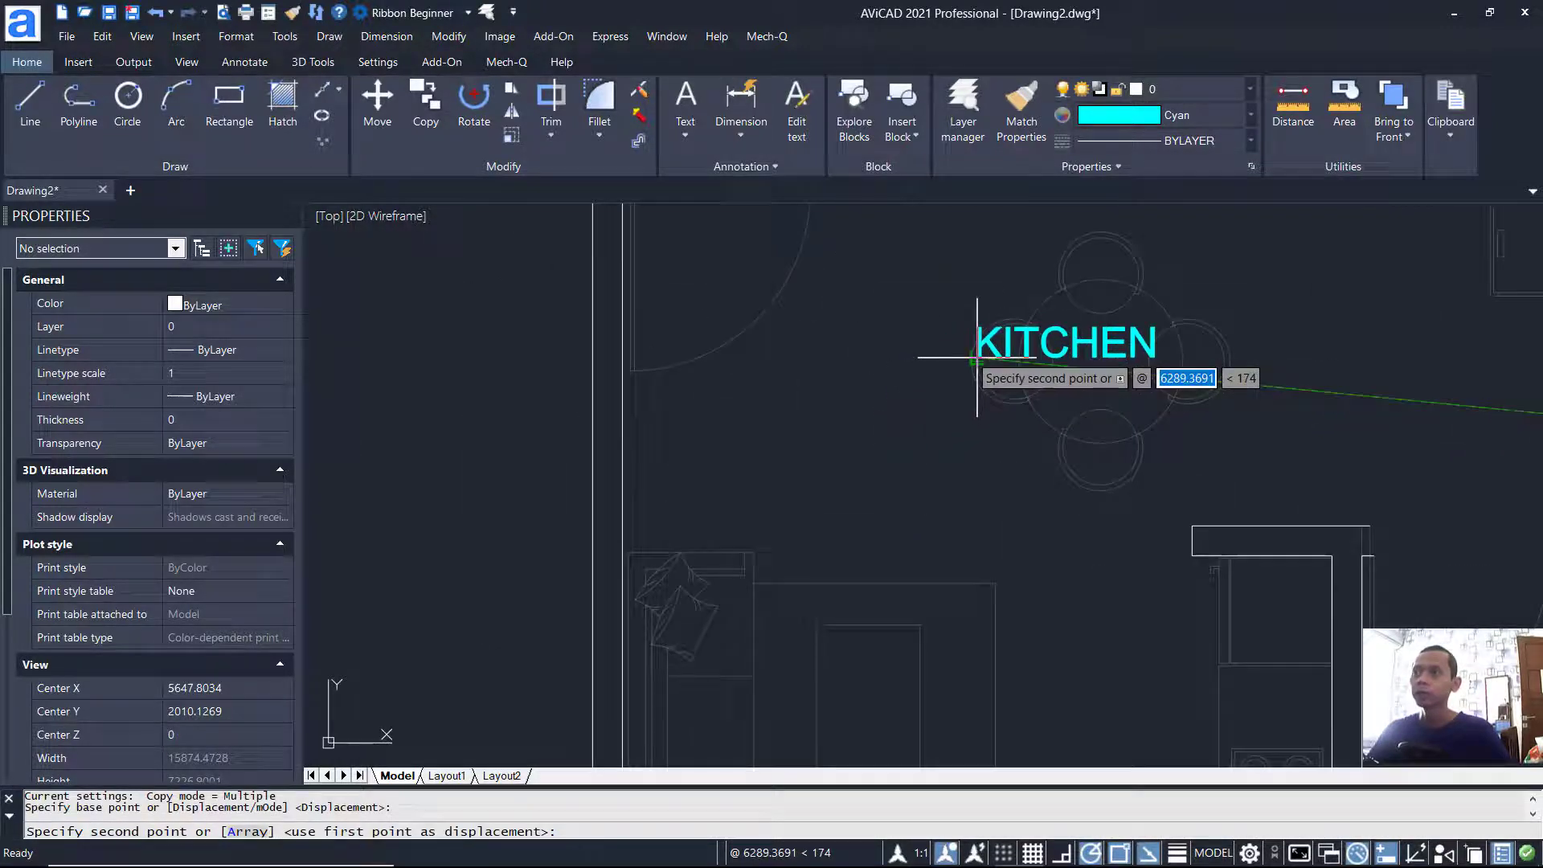
click(975, 360)
middle_drag(1026, 442, 1101, 153)
click(921, 457)
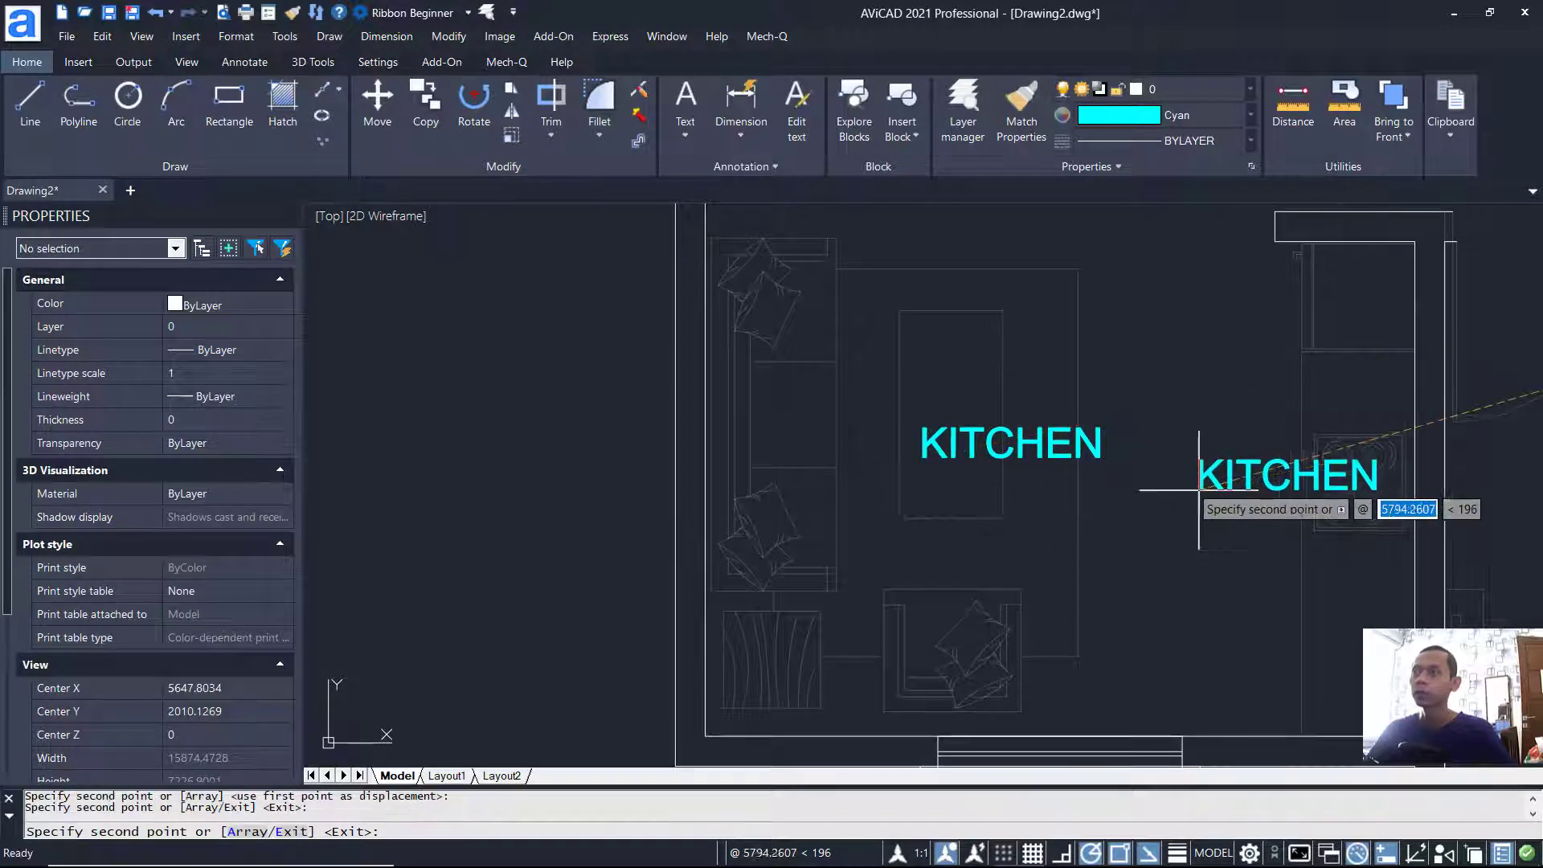
click(1218, 493)
Step: Place two more copies of the KITCHEN label, in the middle of the bathroom and beside the bed, and finish copying
scroll(1165, 490, down, 4)
scroll(1117, 450, up, 5)
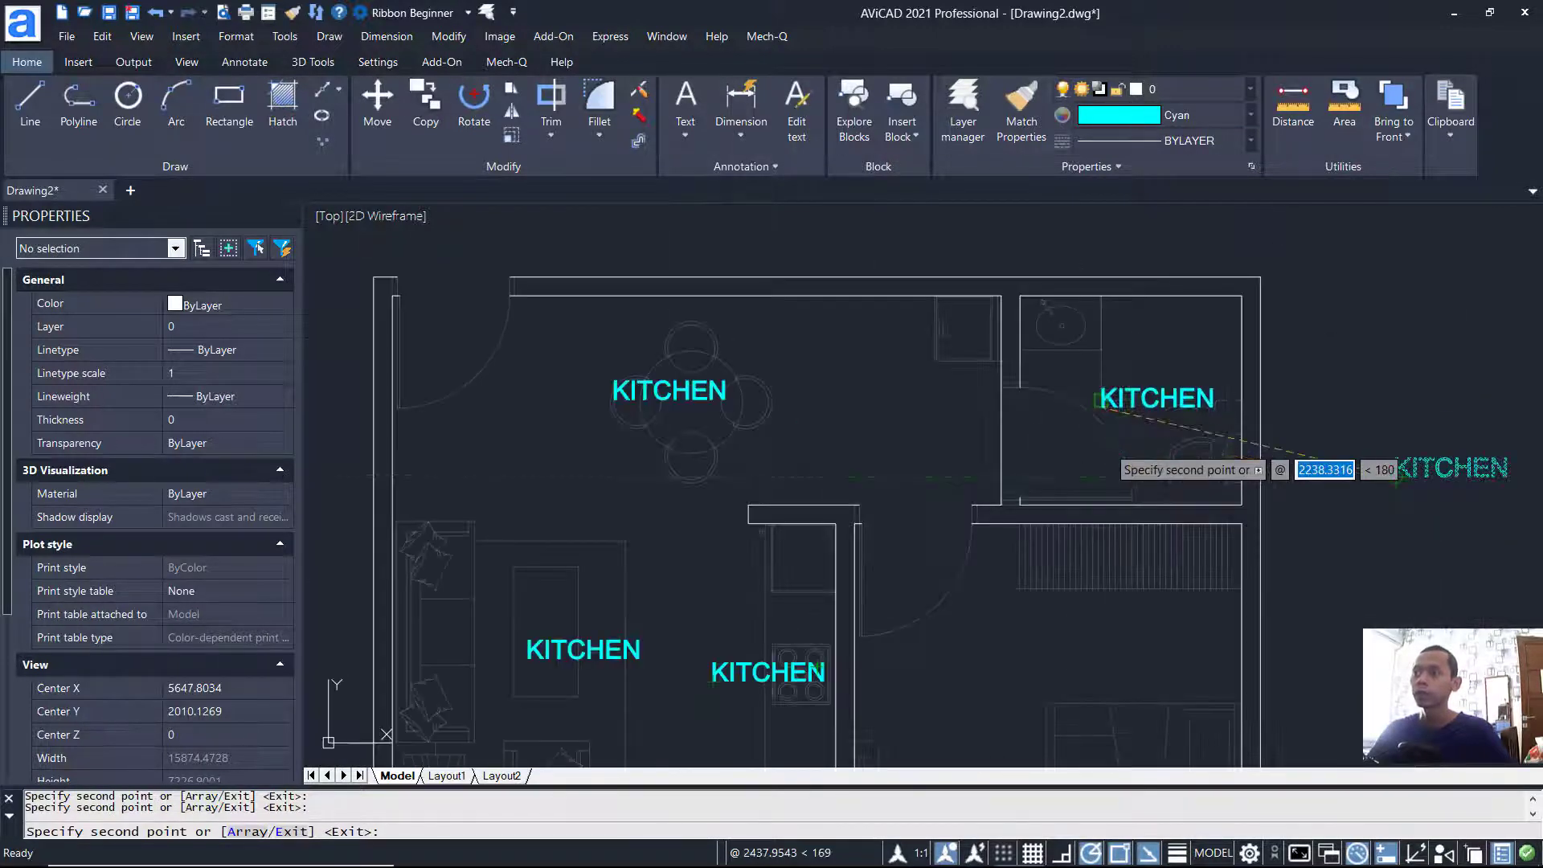
click(1093, 393)
scroll(1104, 474, down, 5)
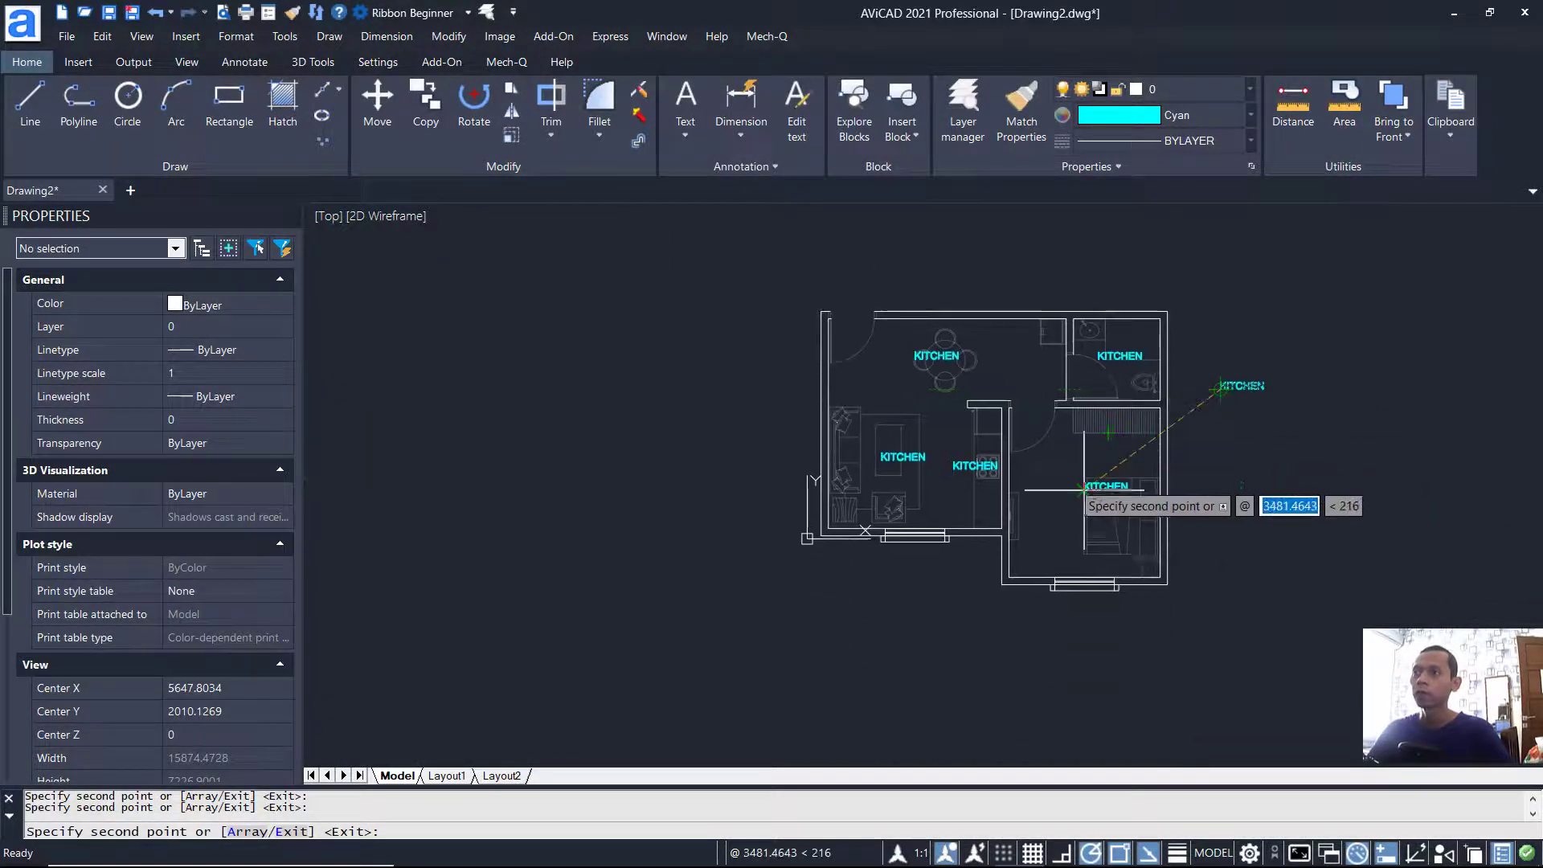
key(Return)
scroll(1093, 486, up, 3)
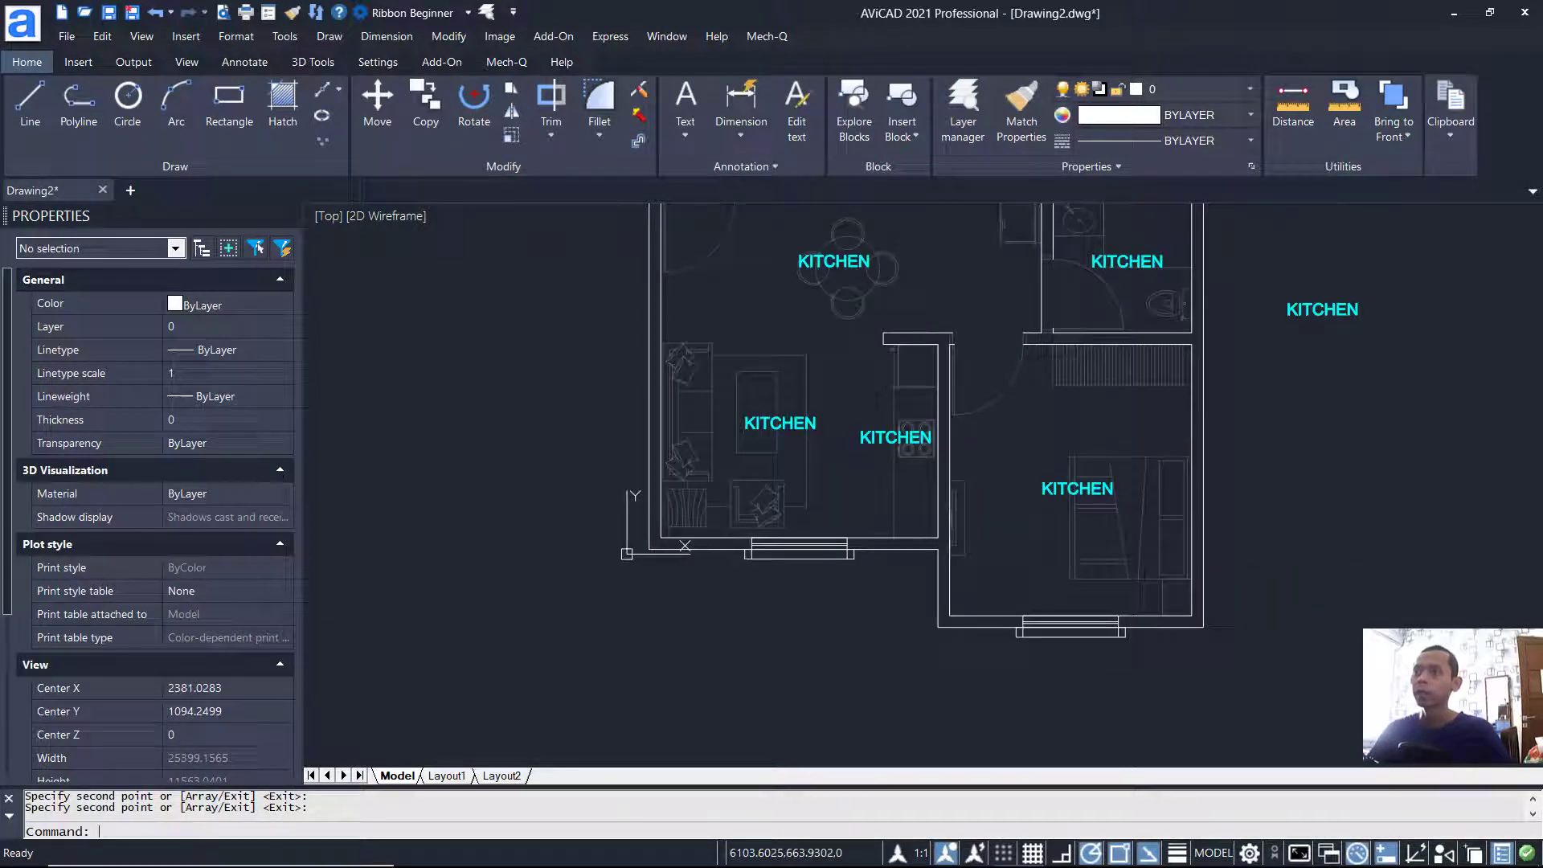
Step: Replace the text of the KITCHEN label beside the bed with BEDROOM
double_click(1099, 487)
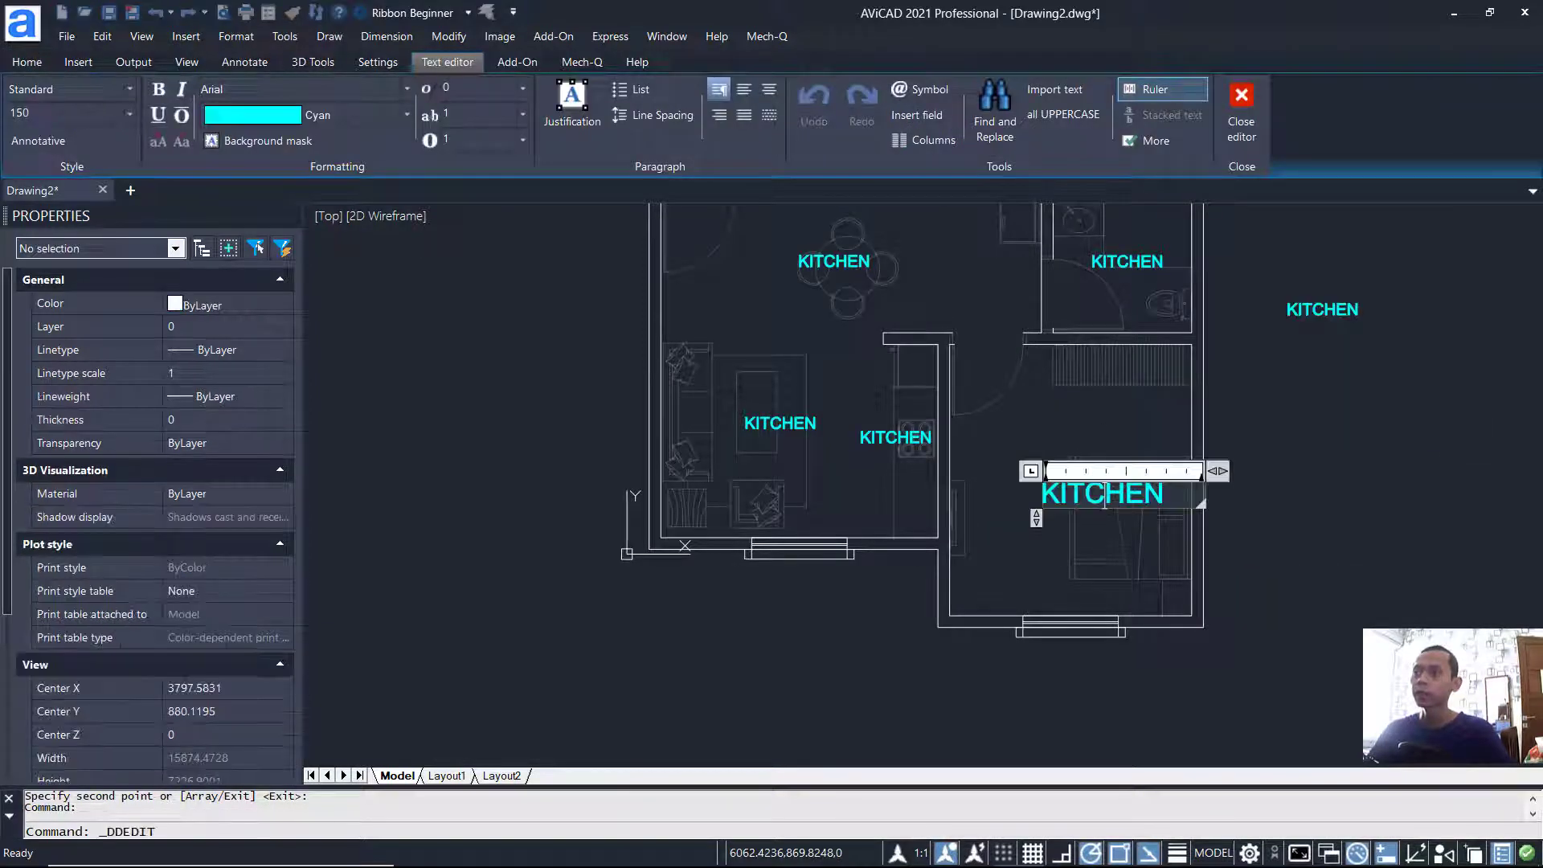
text(BEDROOM)
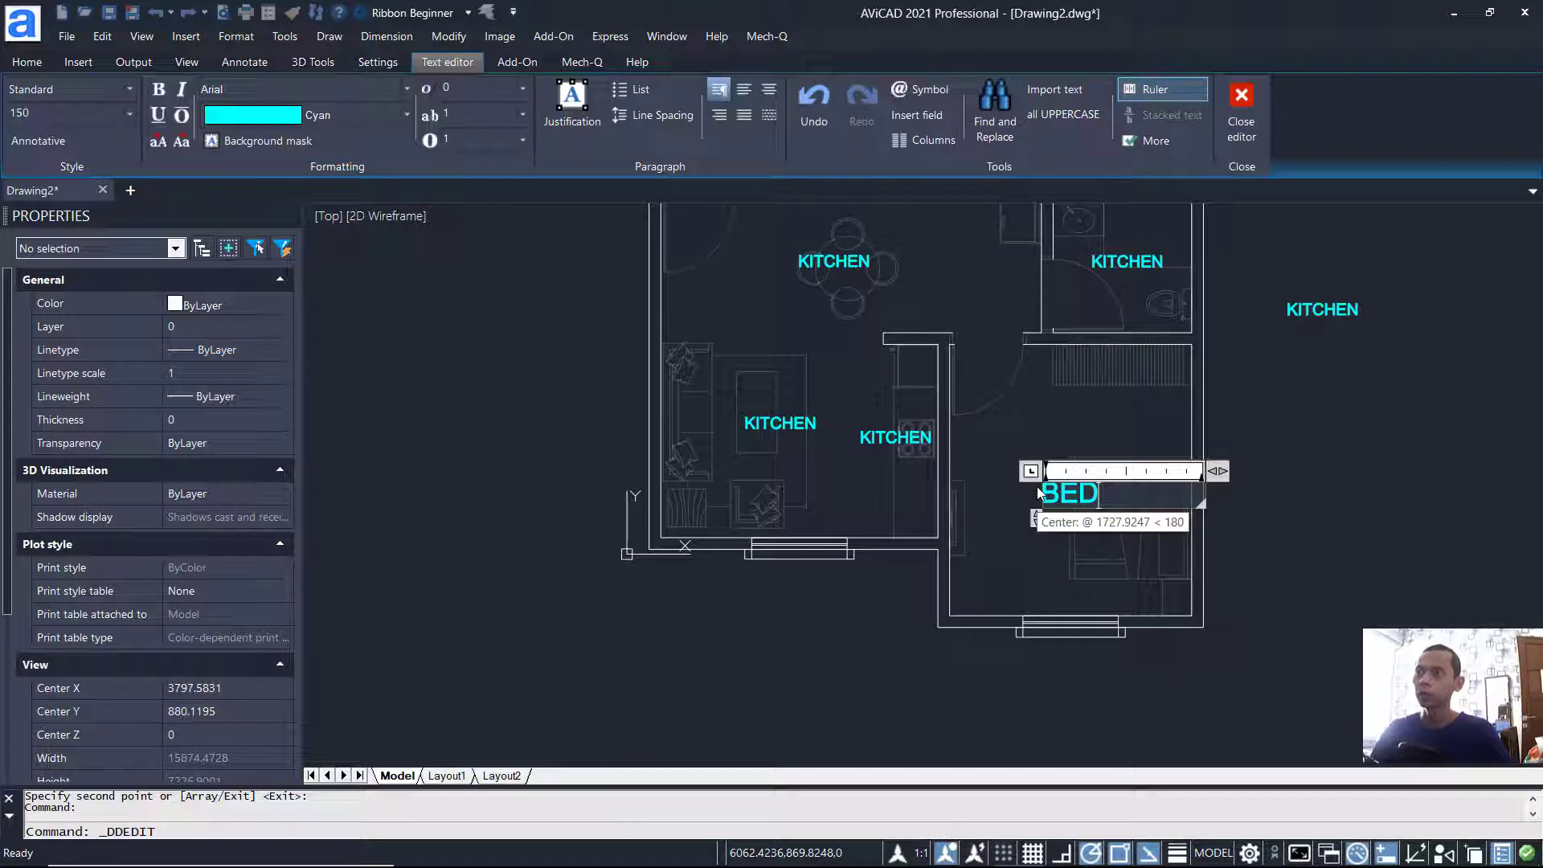
click(1221, 381)
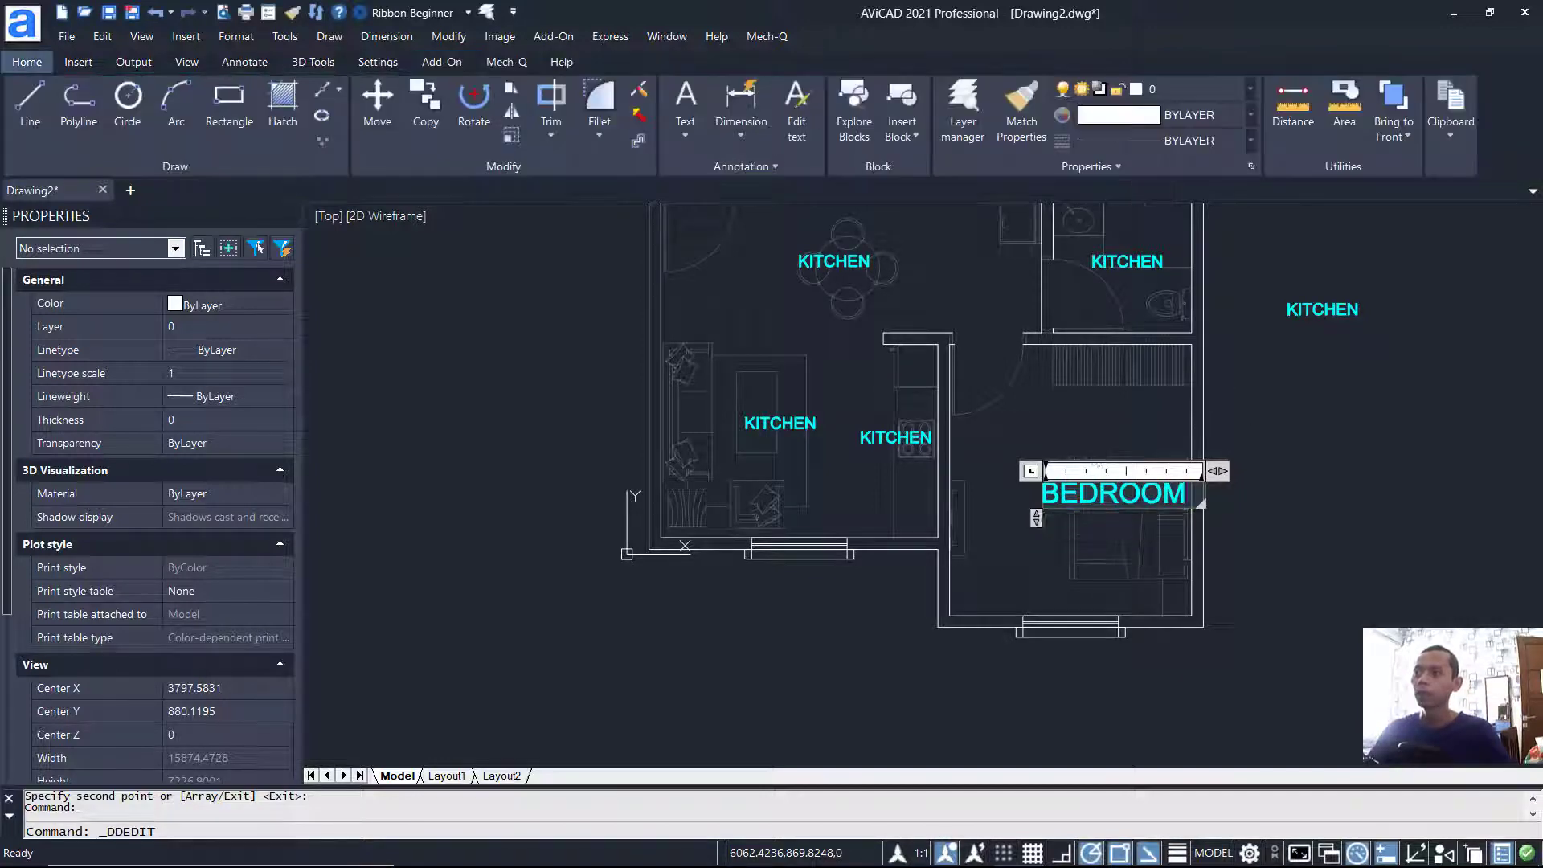
Step: Replace the text of the KITCHEN label on the coffee table with LIVING
click(783, 426)
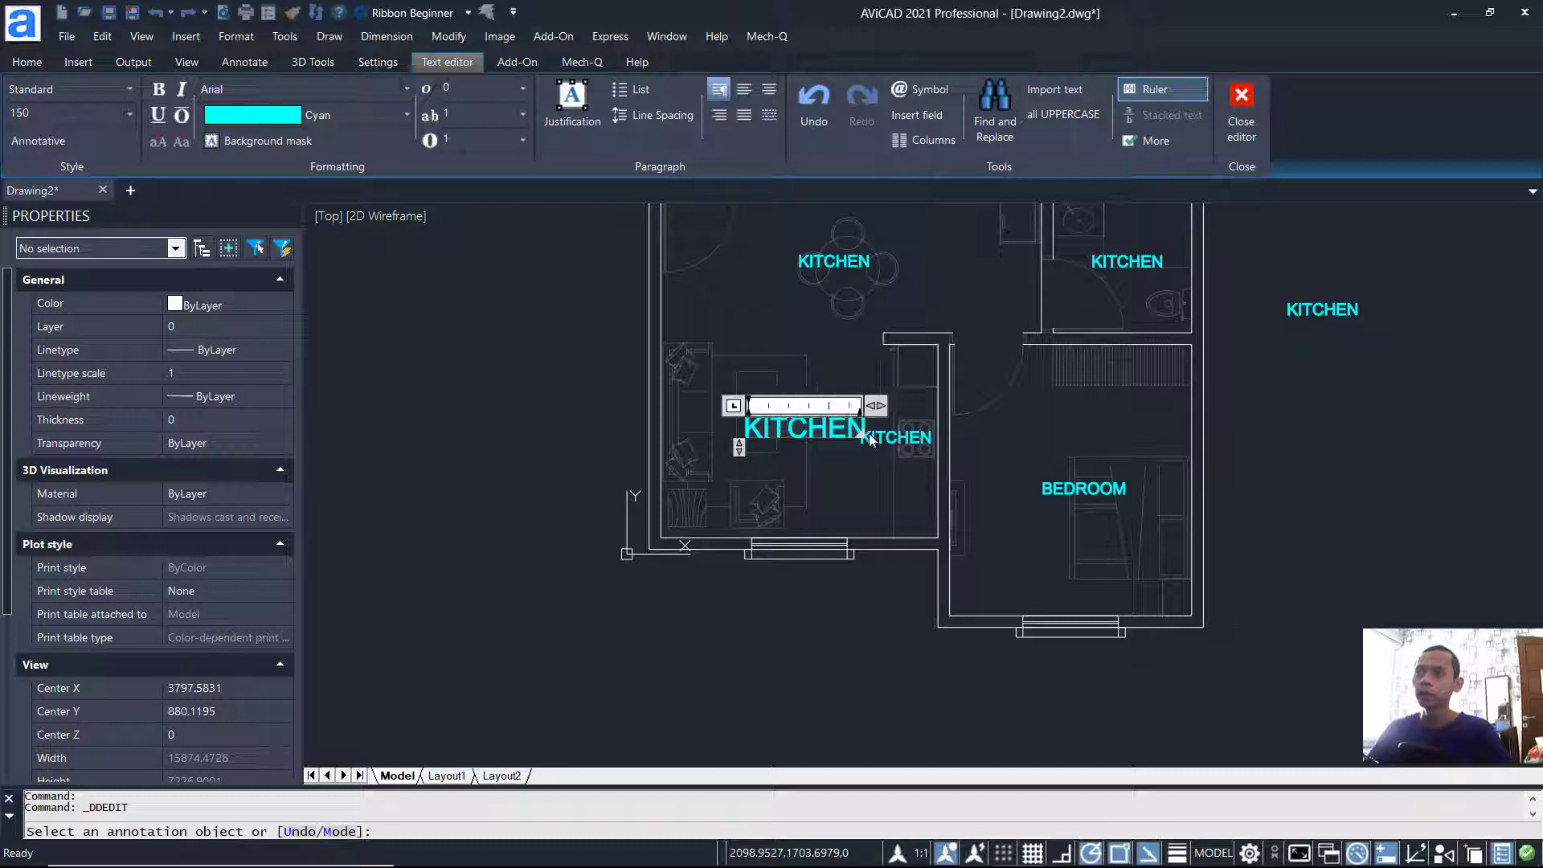
drag(868, 432, 711, 428)
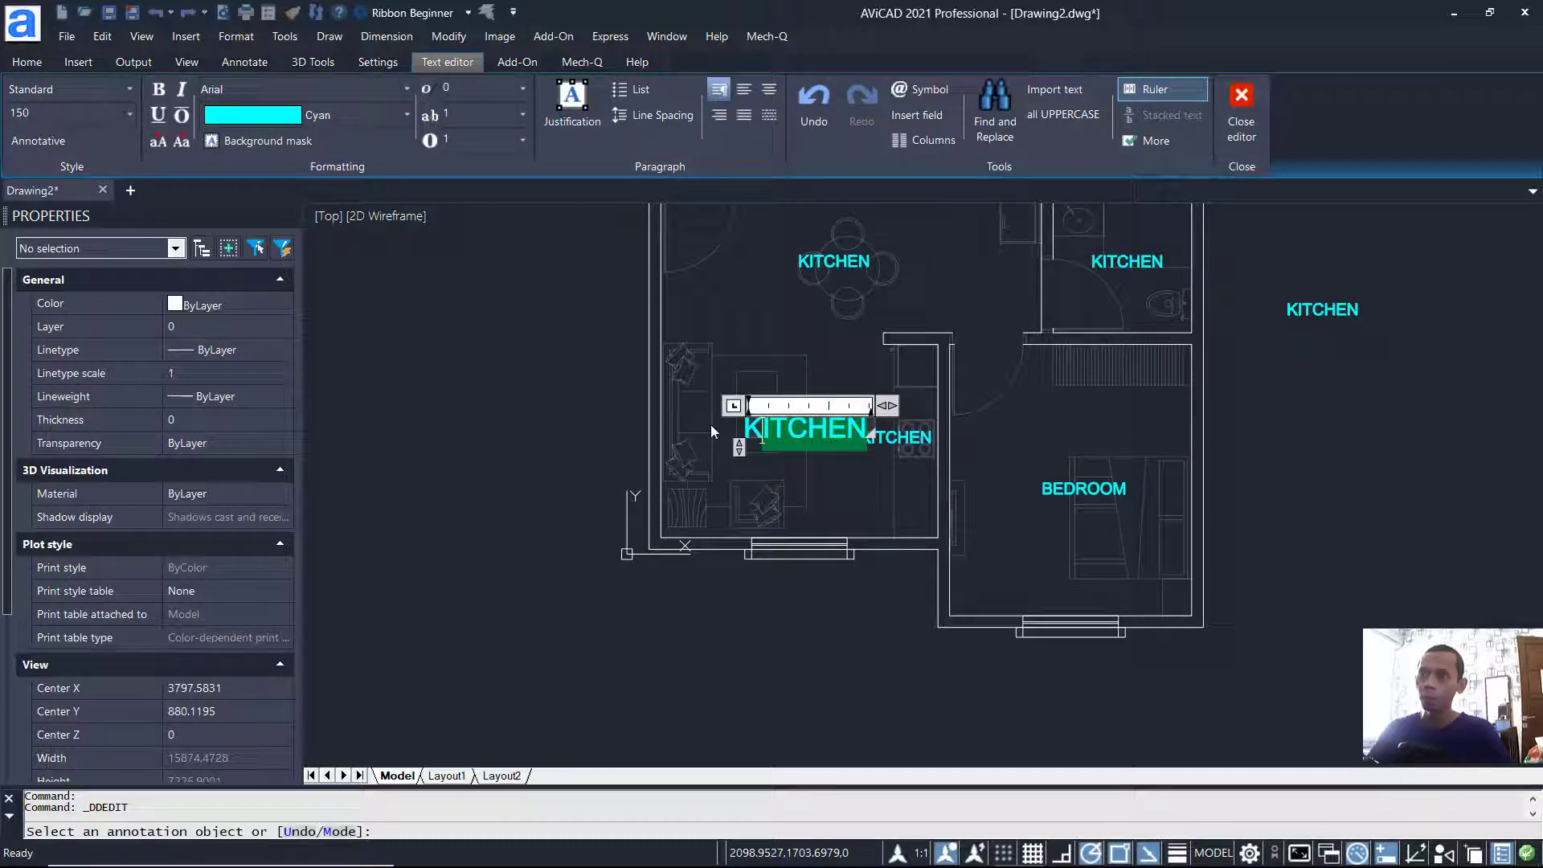
text(LIVING)
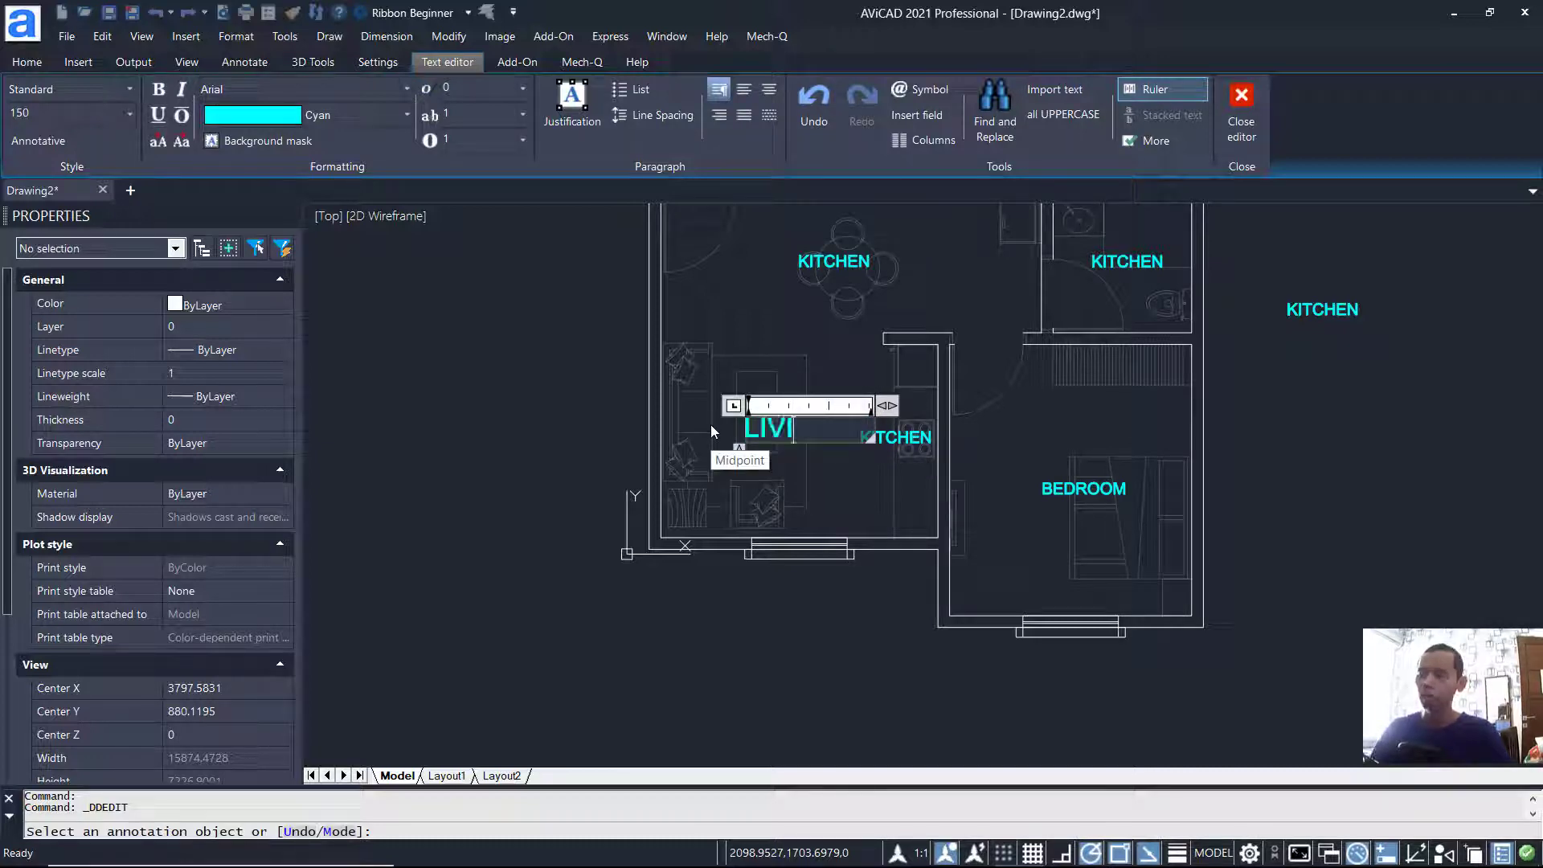
click(732, 341)
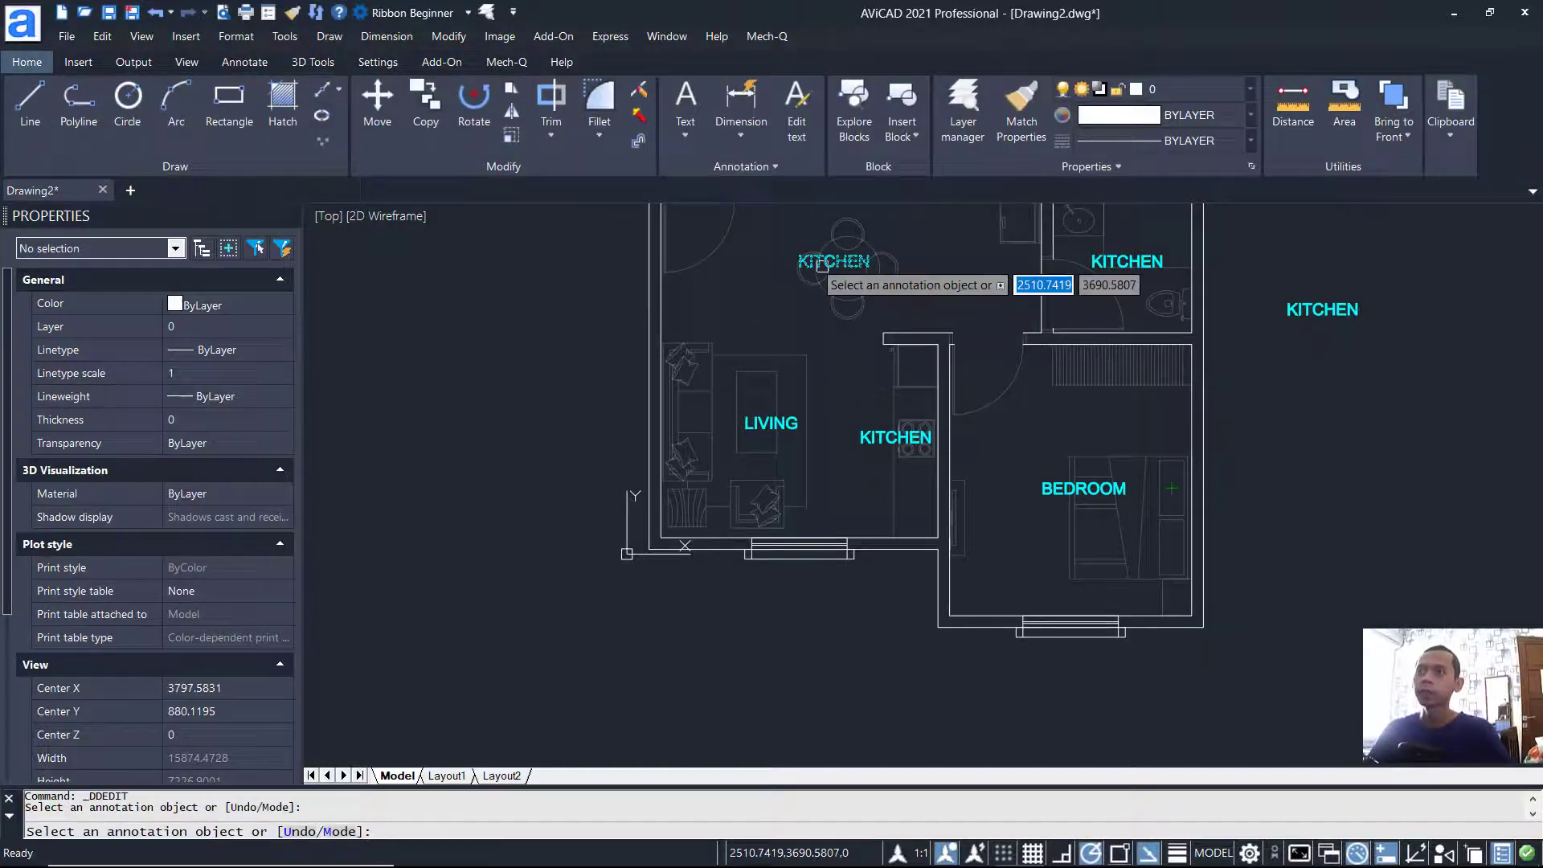
Step: Replace the text of the KITCHEN label on the dining table with DINING
click(826, 261)
click(827, 261)
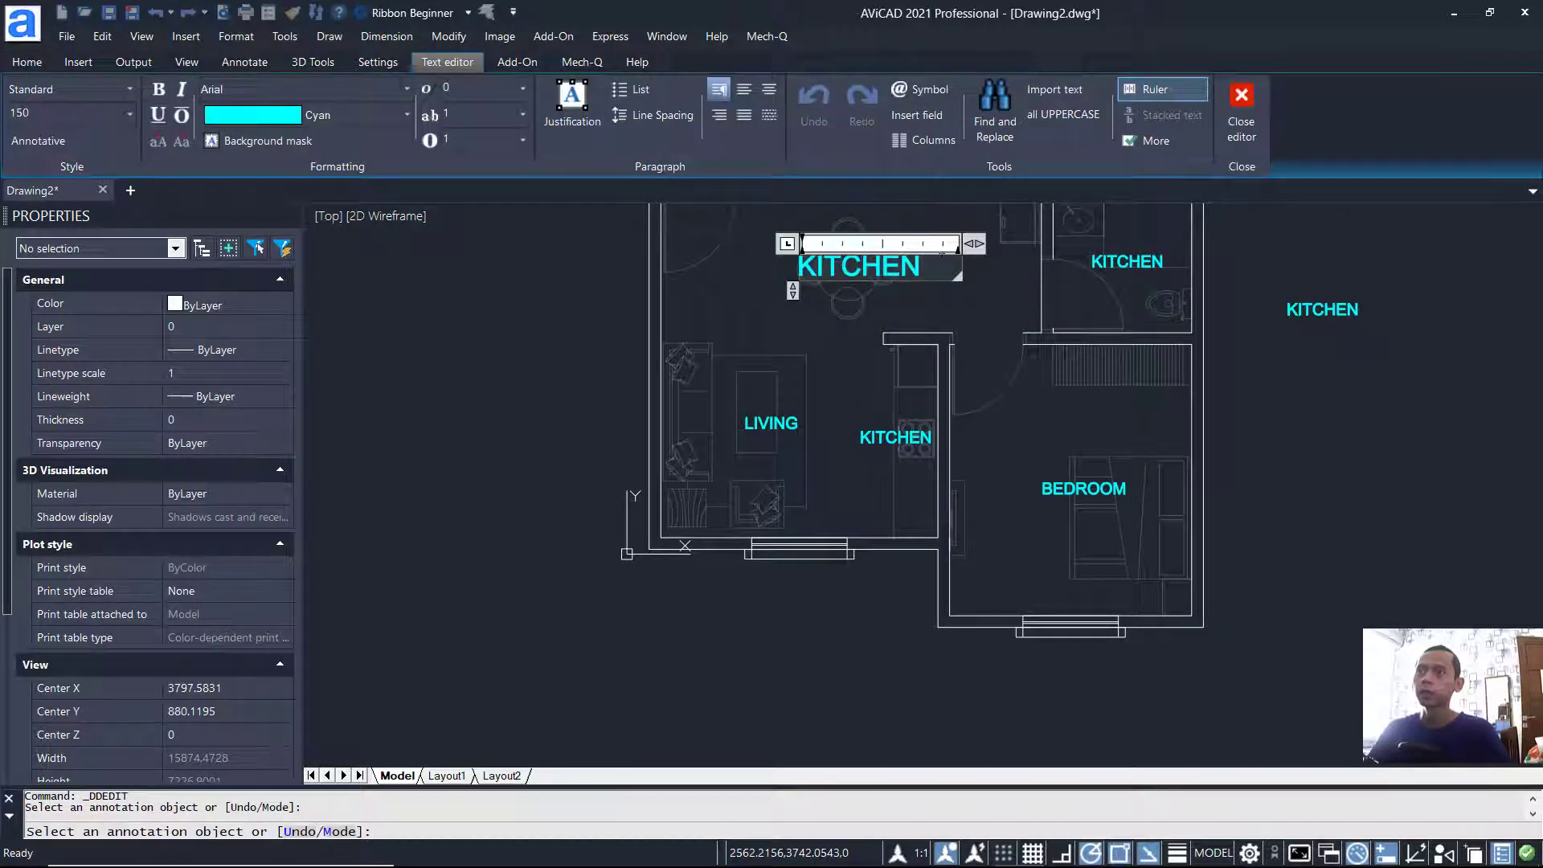
drag(920, 268, 764, 268)
text(DINING)
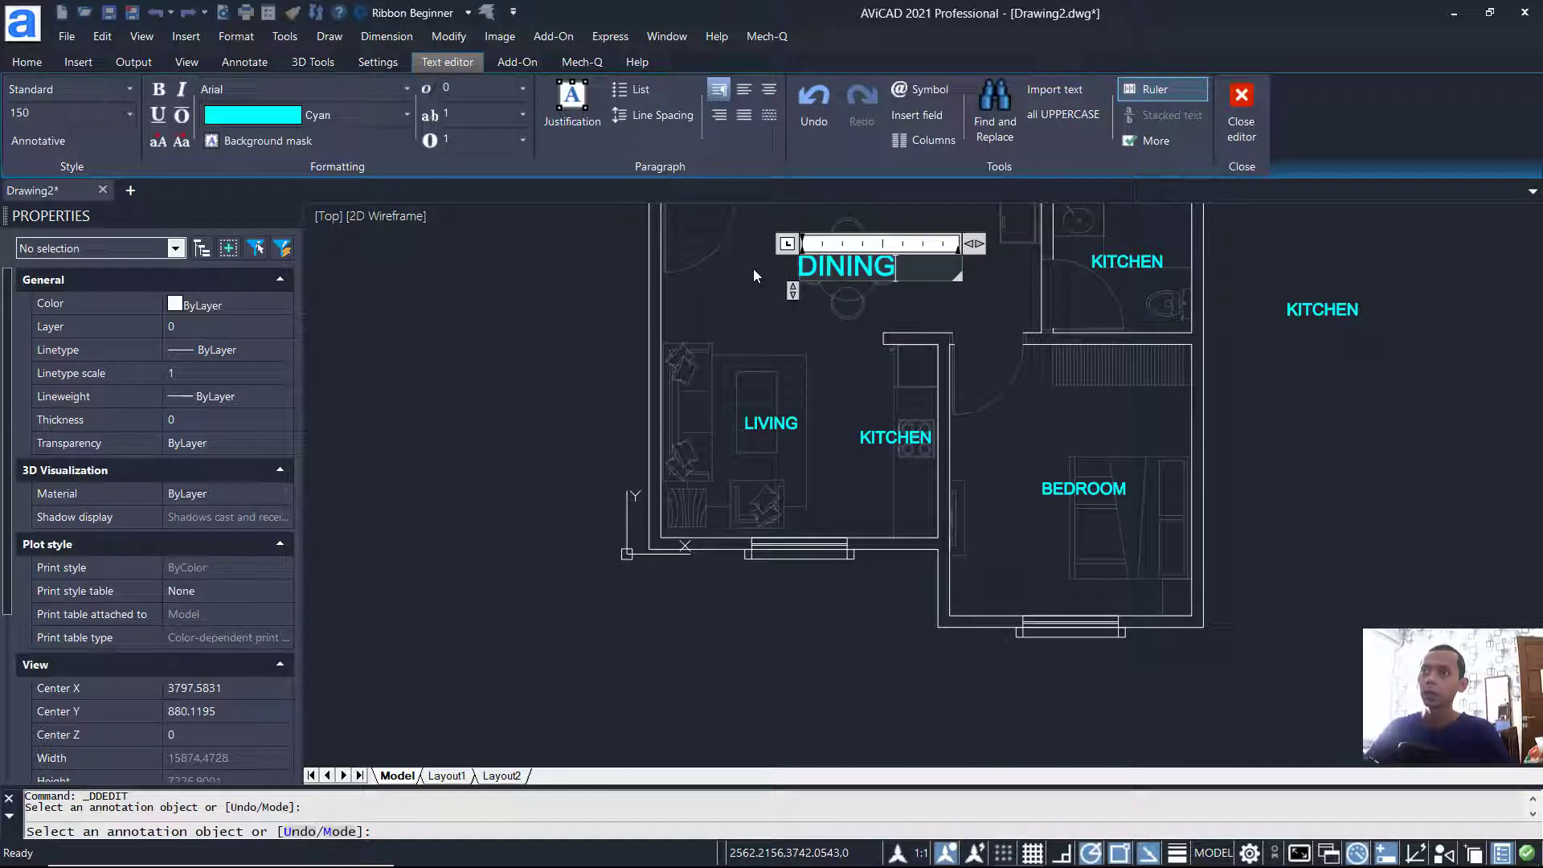
click(979, 298)
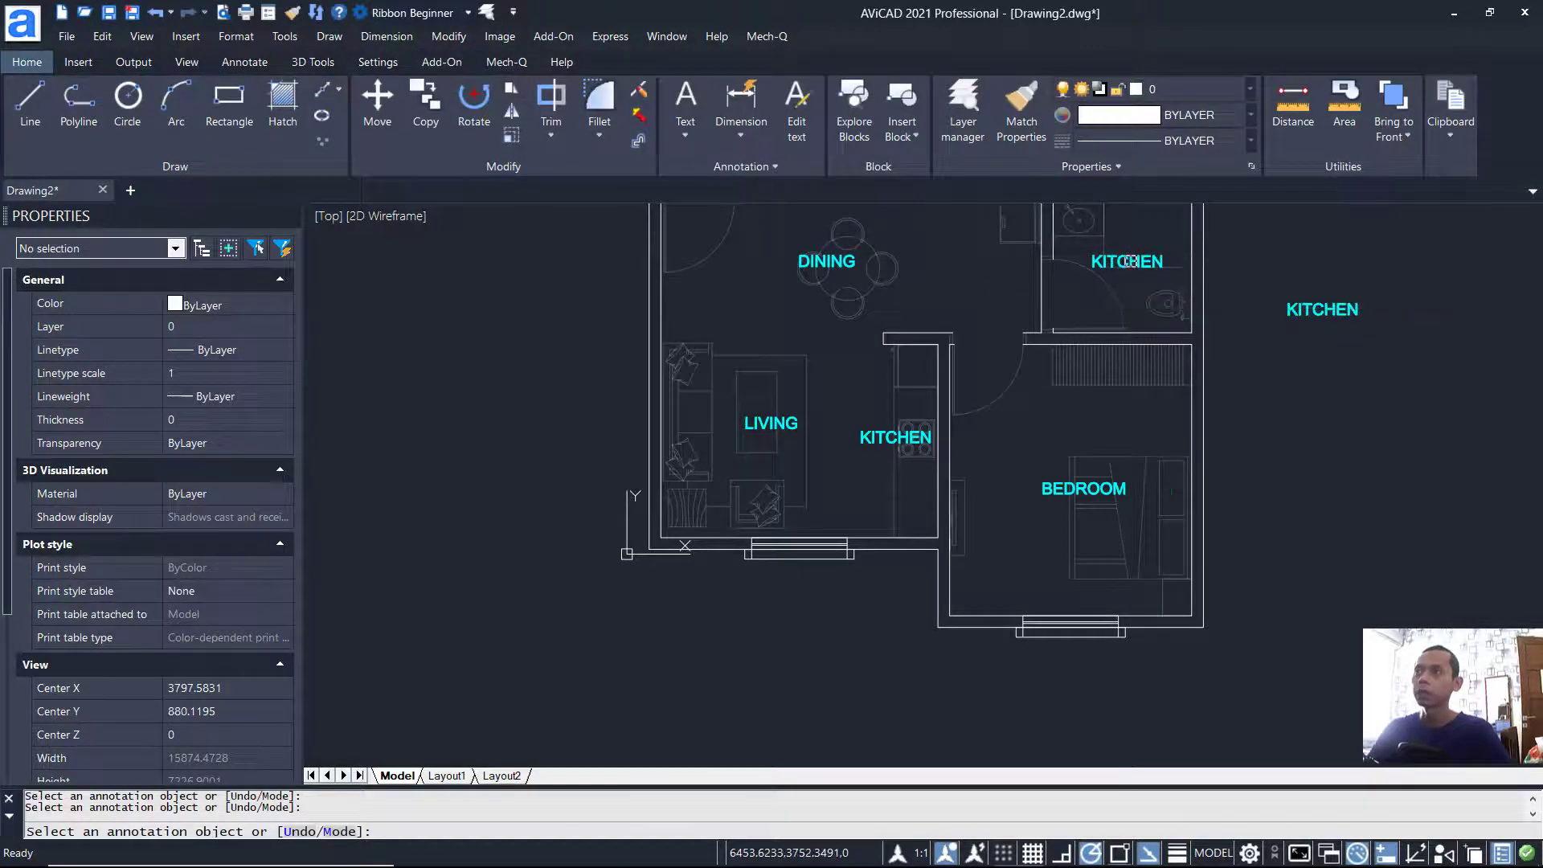
Step: Replace the text of the KITCHEN label in the bathroom with TOILET and finish editing the annotations
click(1129, 262)
drag(1197, 268, 1063, 271)
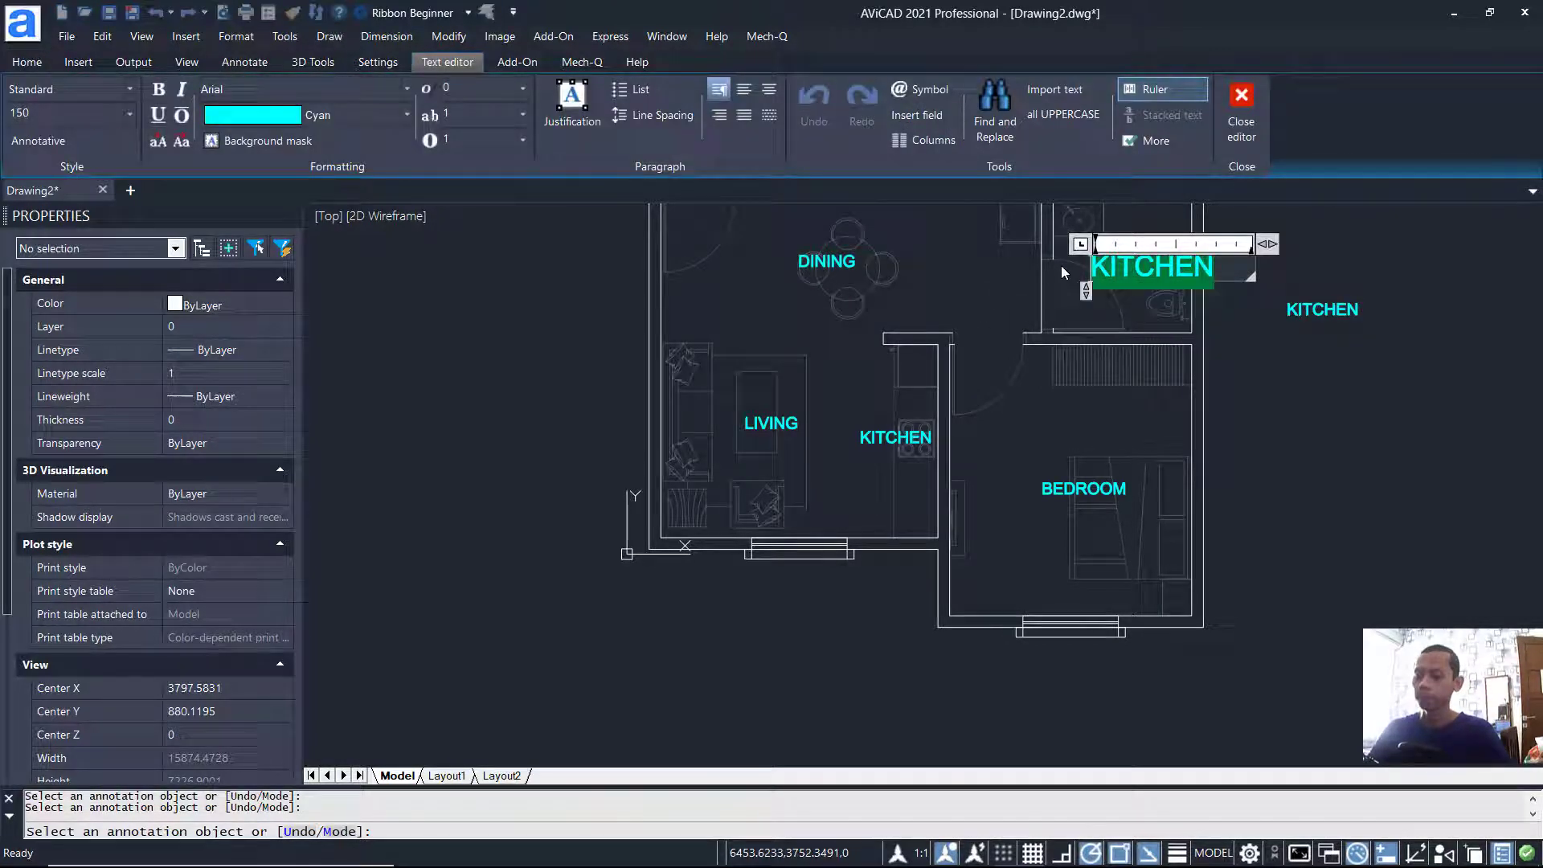
text(TOILET)
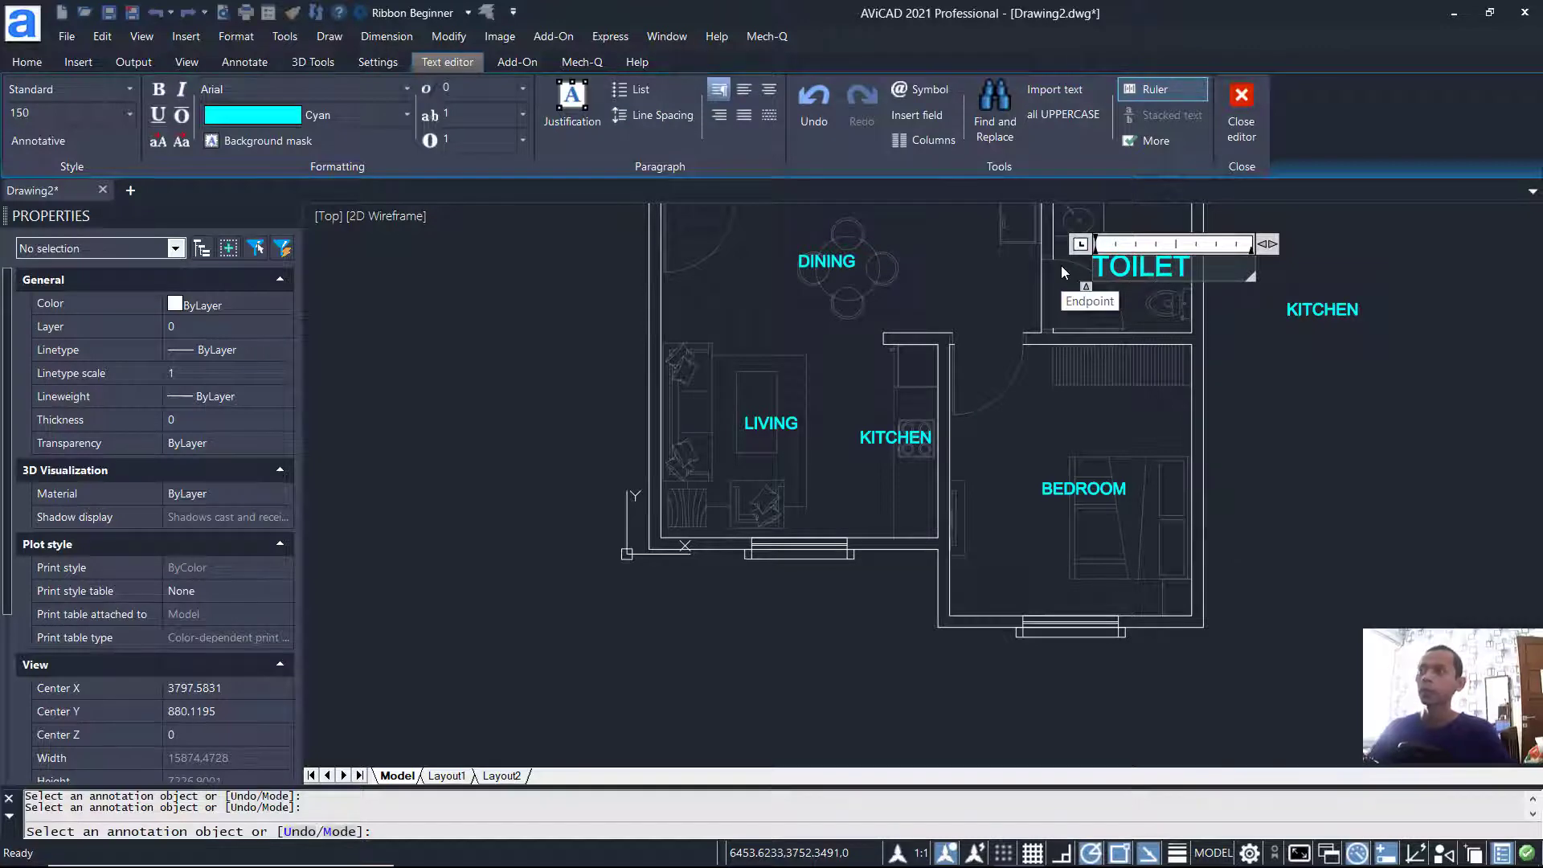
scroll(1061, 265, up, 2)
click(1398, 458)
scroll(1361, 450, down, 3)
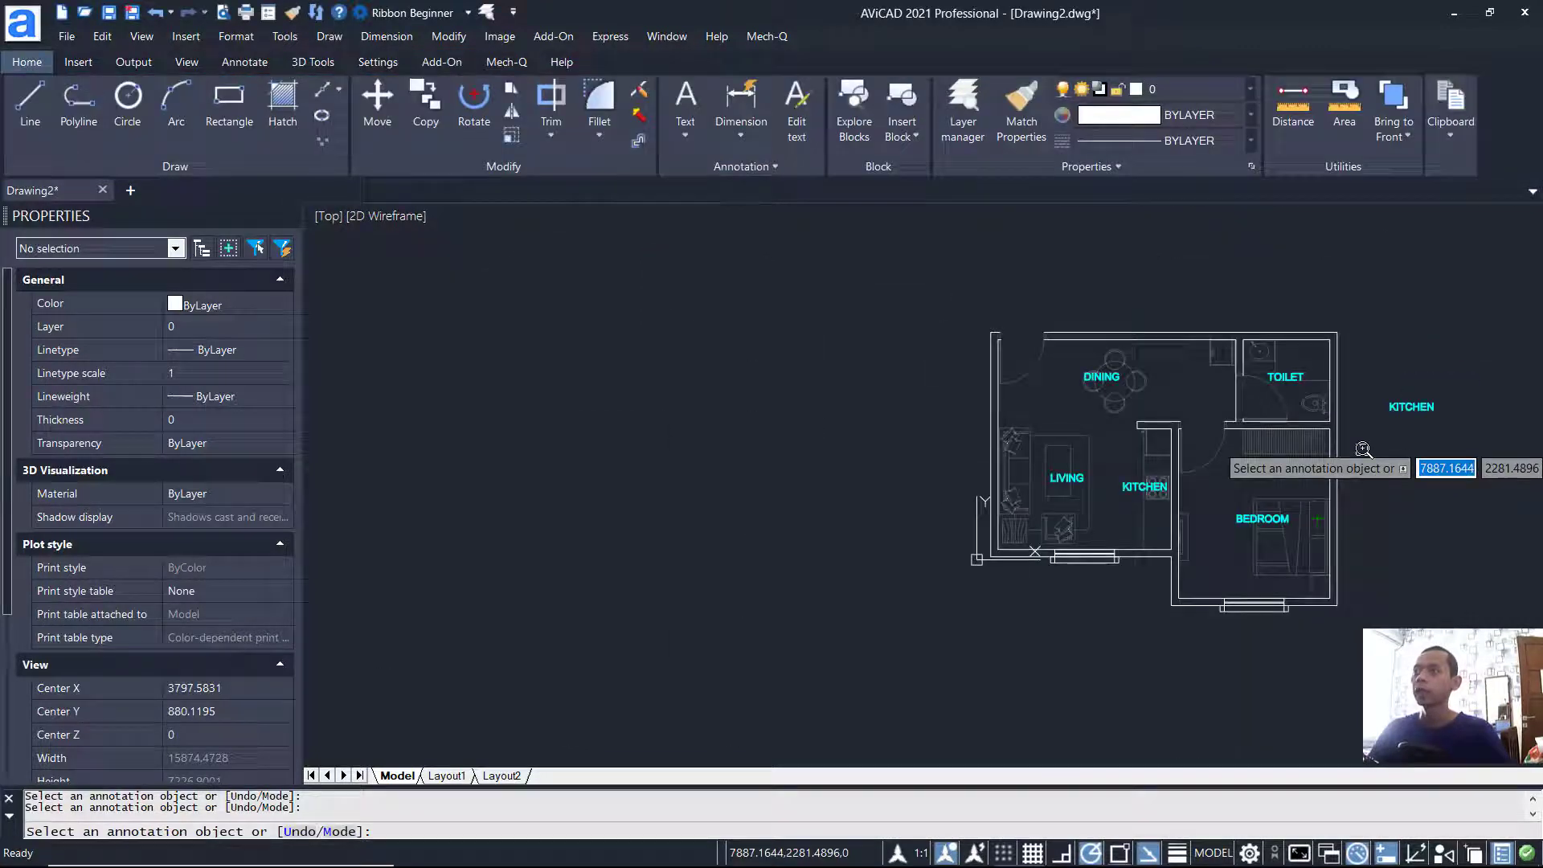
key(Escape)
Step: Delete the spare KITCHEN label lying outside the floor plan
click(1491, 347)
click(1394, 464)
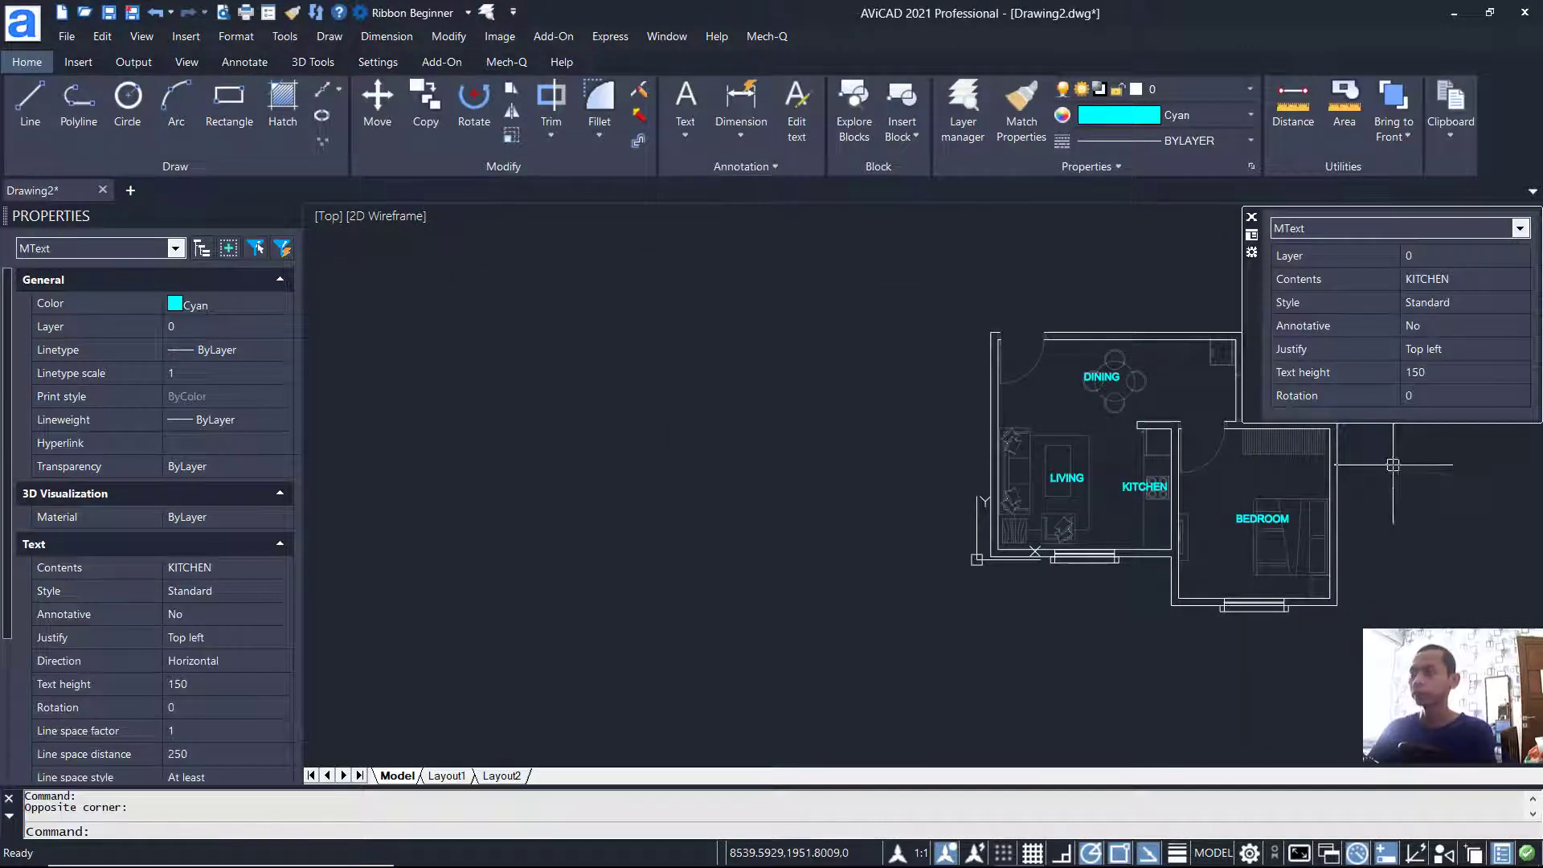
key(Delete)
Step: Start a hatch with the ANSI31 pattern, using Color 30 (orange) and a scale of 20
middle_drag(1395, 458, 1331, 438)
scroll(1185, 436, up, 3)
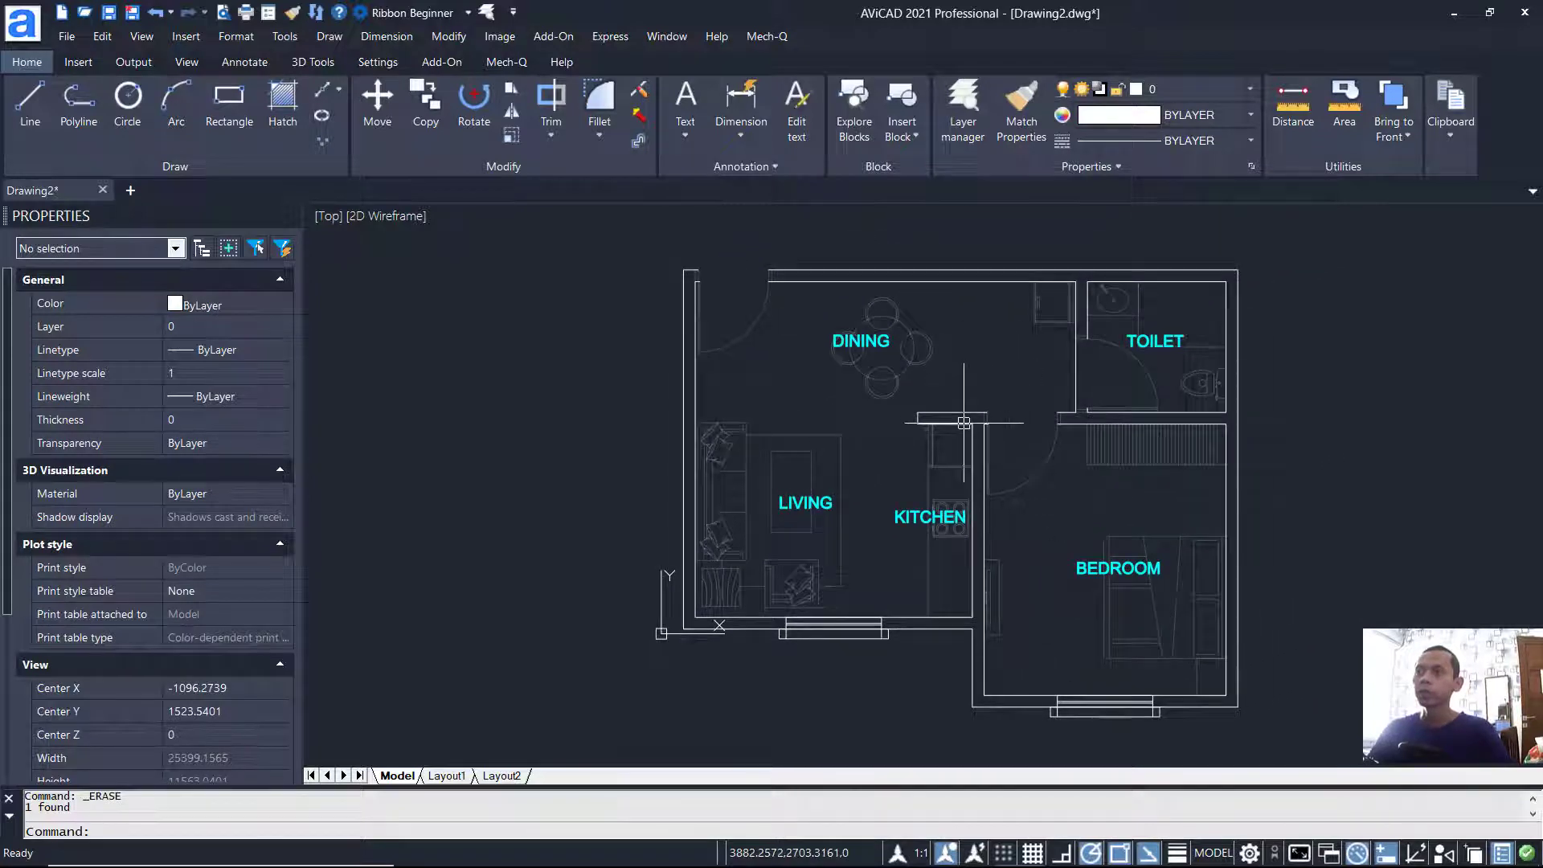
text(HATCH)
key(Return)
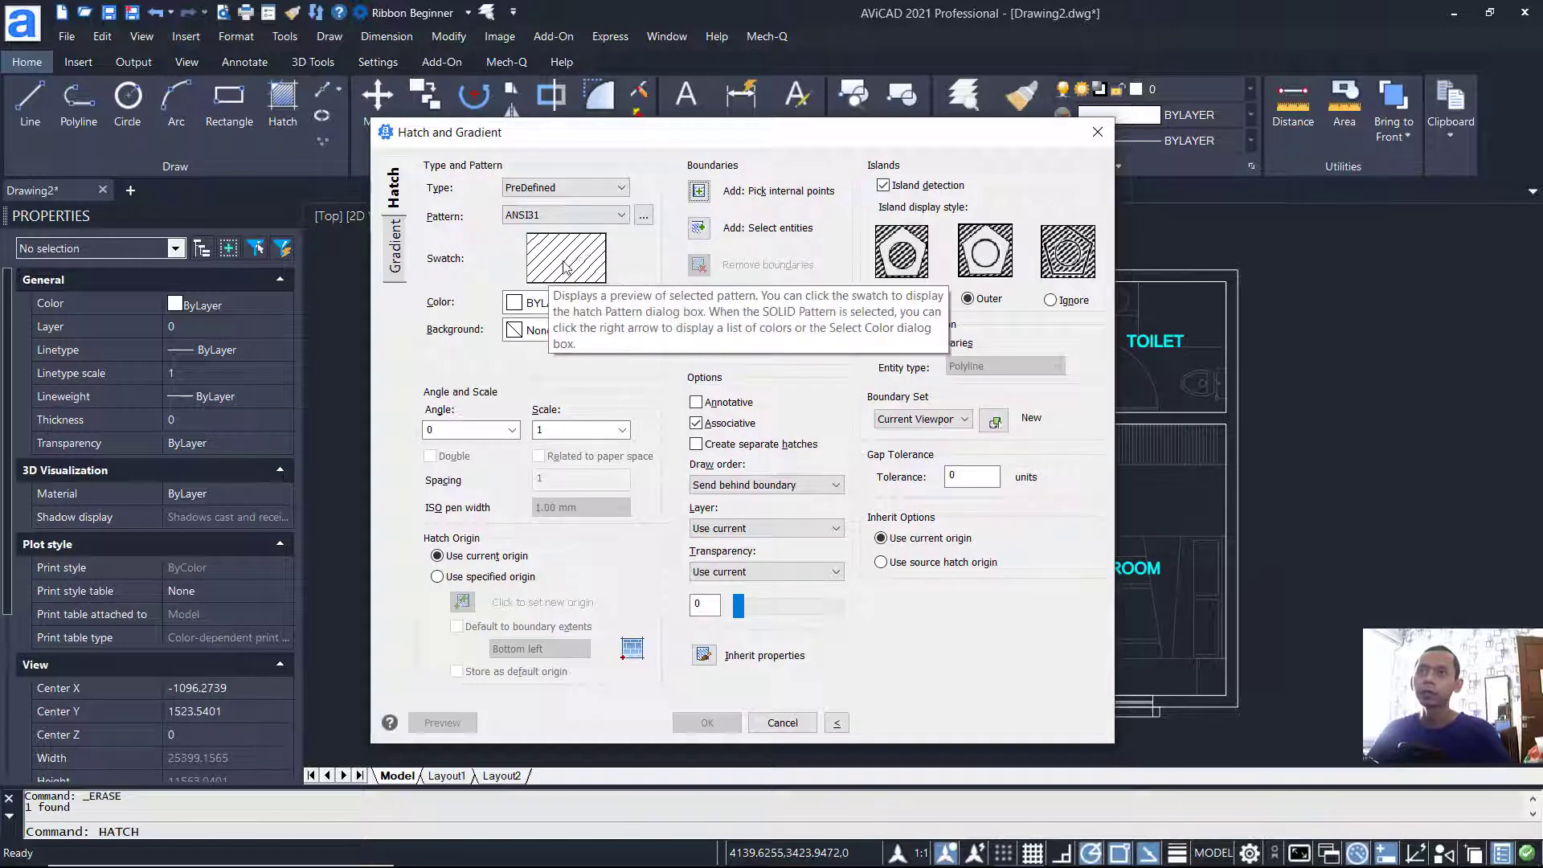
click(547, 304)
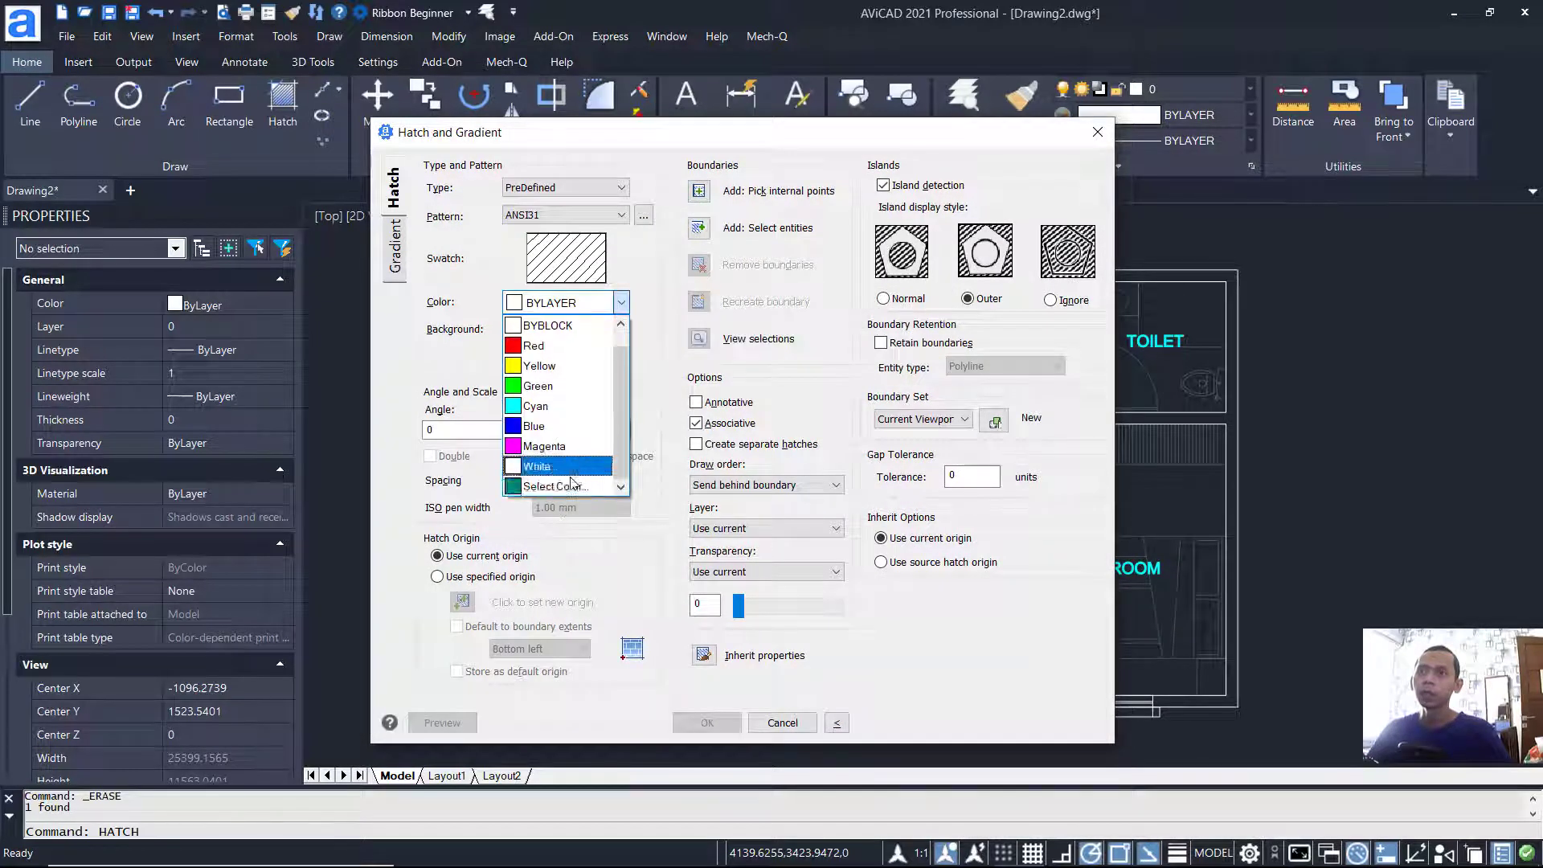
click(564, 486)
click(622, 474)
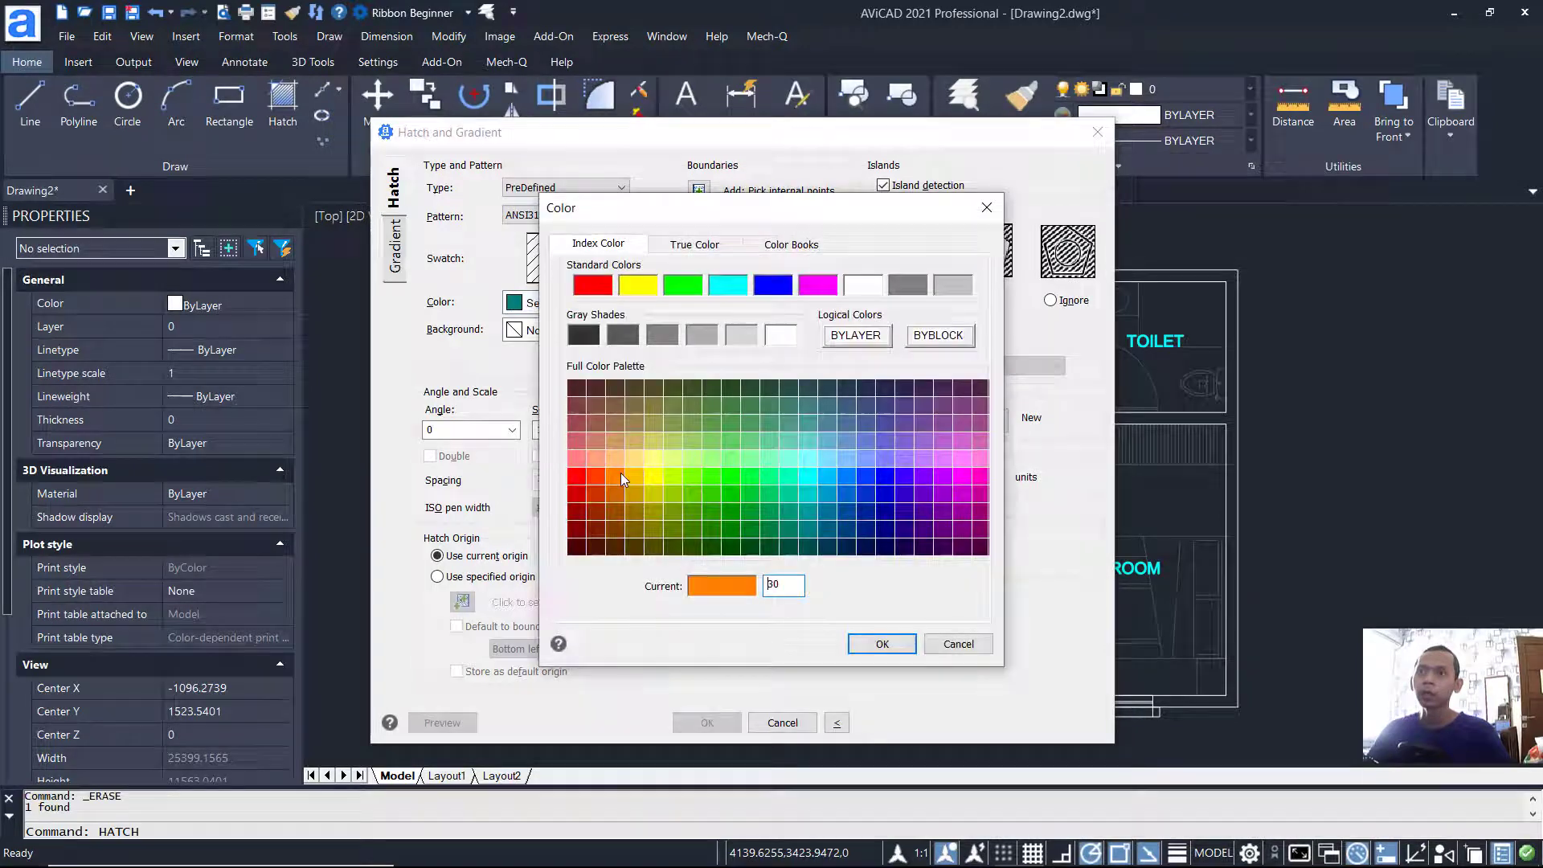
click(882, 643)
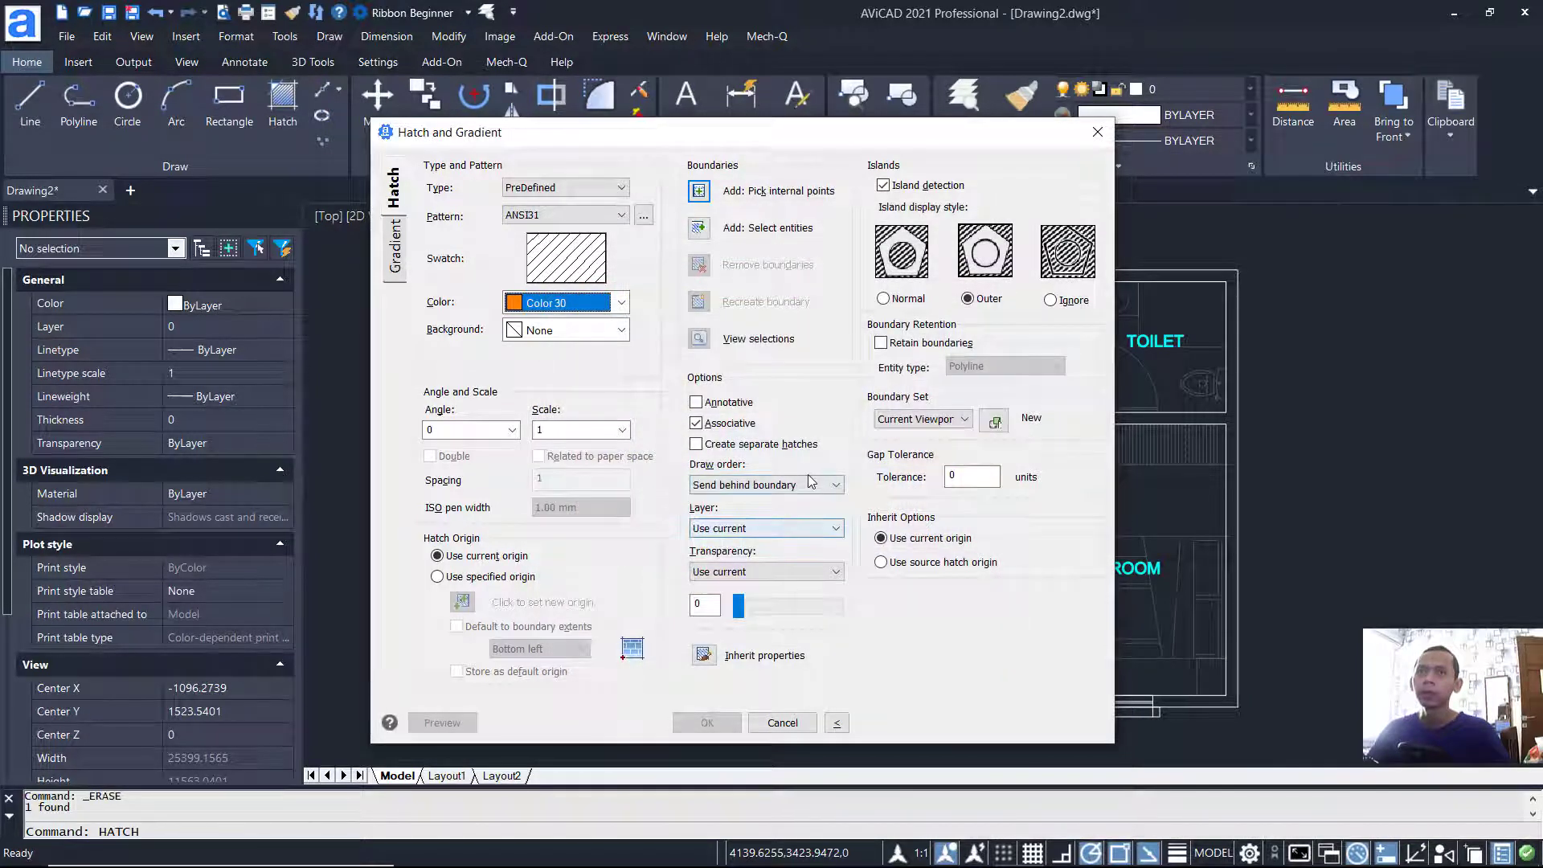
click(548, 430)
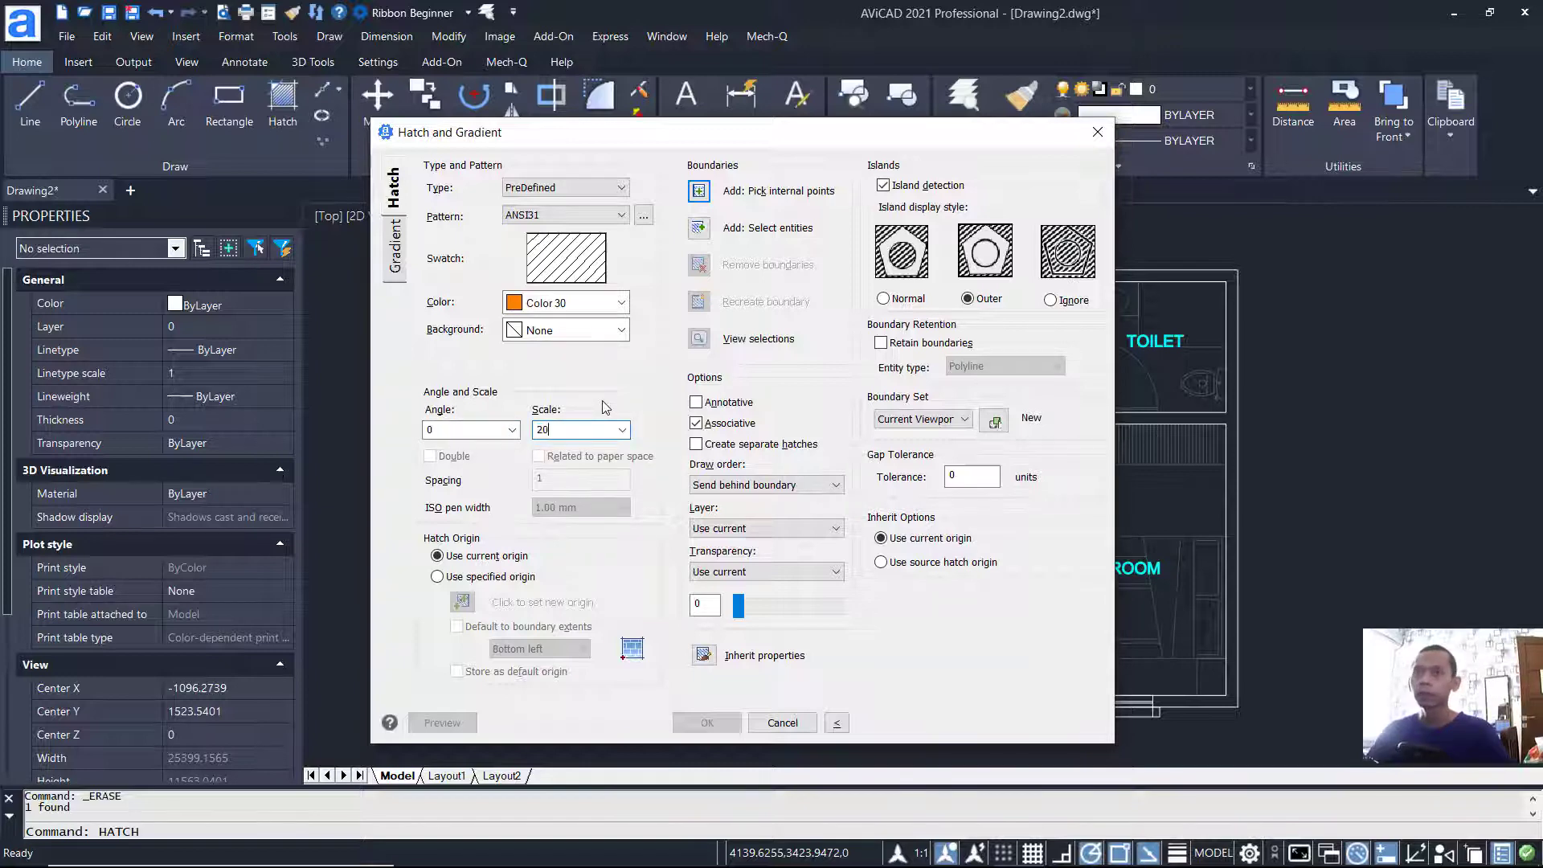
Step: Apply the hatch inside all wall outlines, picking internal points in the outer and partition walls
click(706, 195)
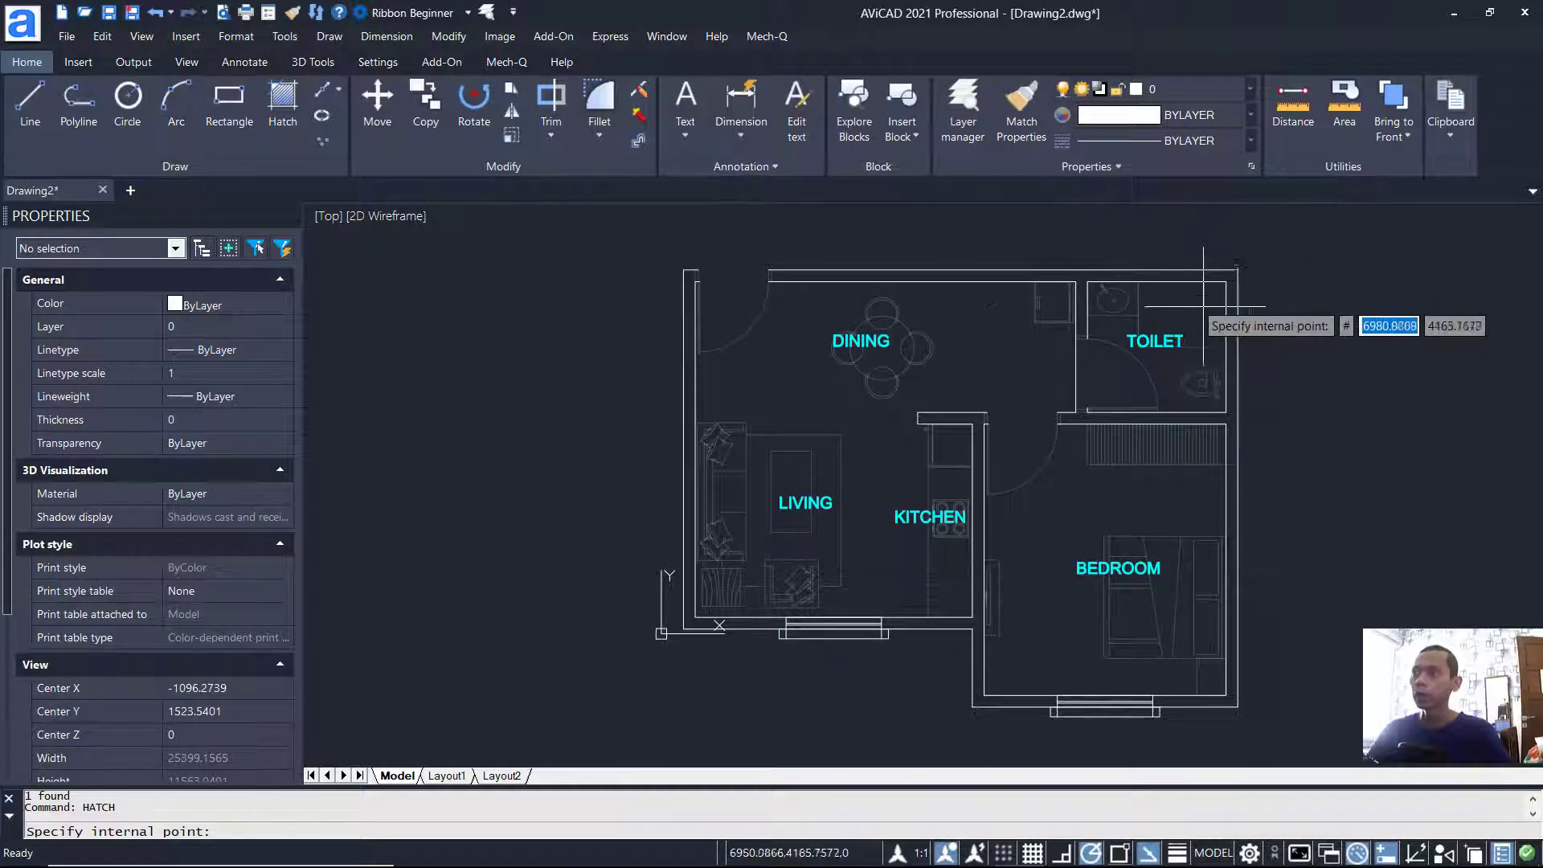
click(1235, 319)
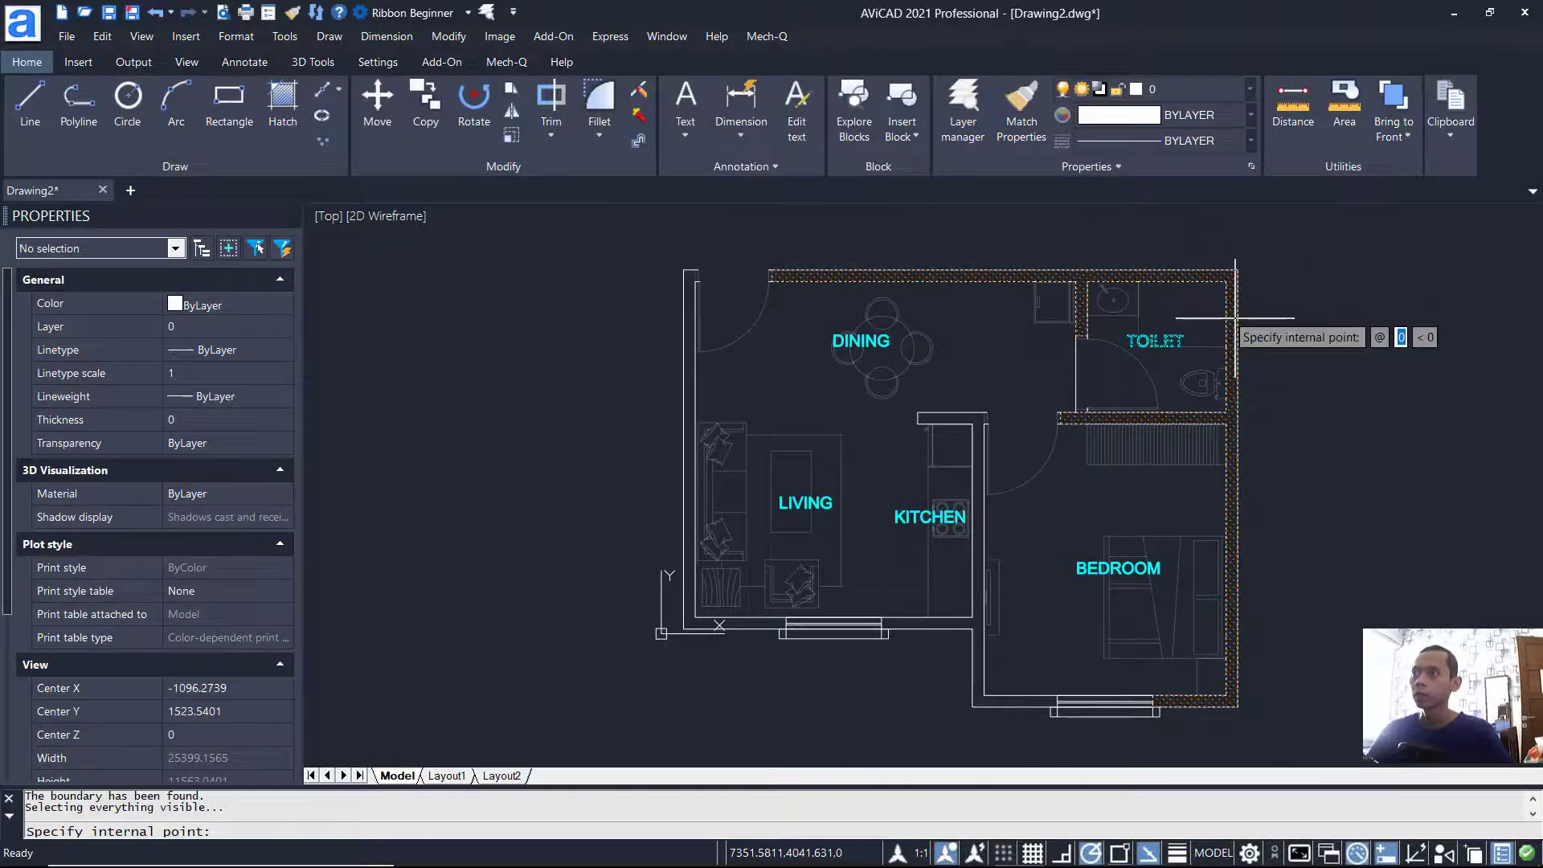
click(979, 539)
click(758, 624)
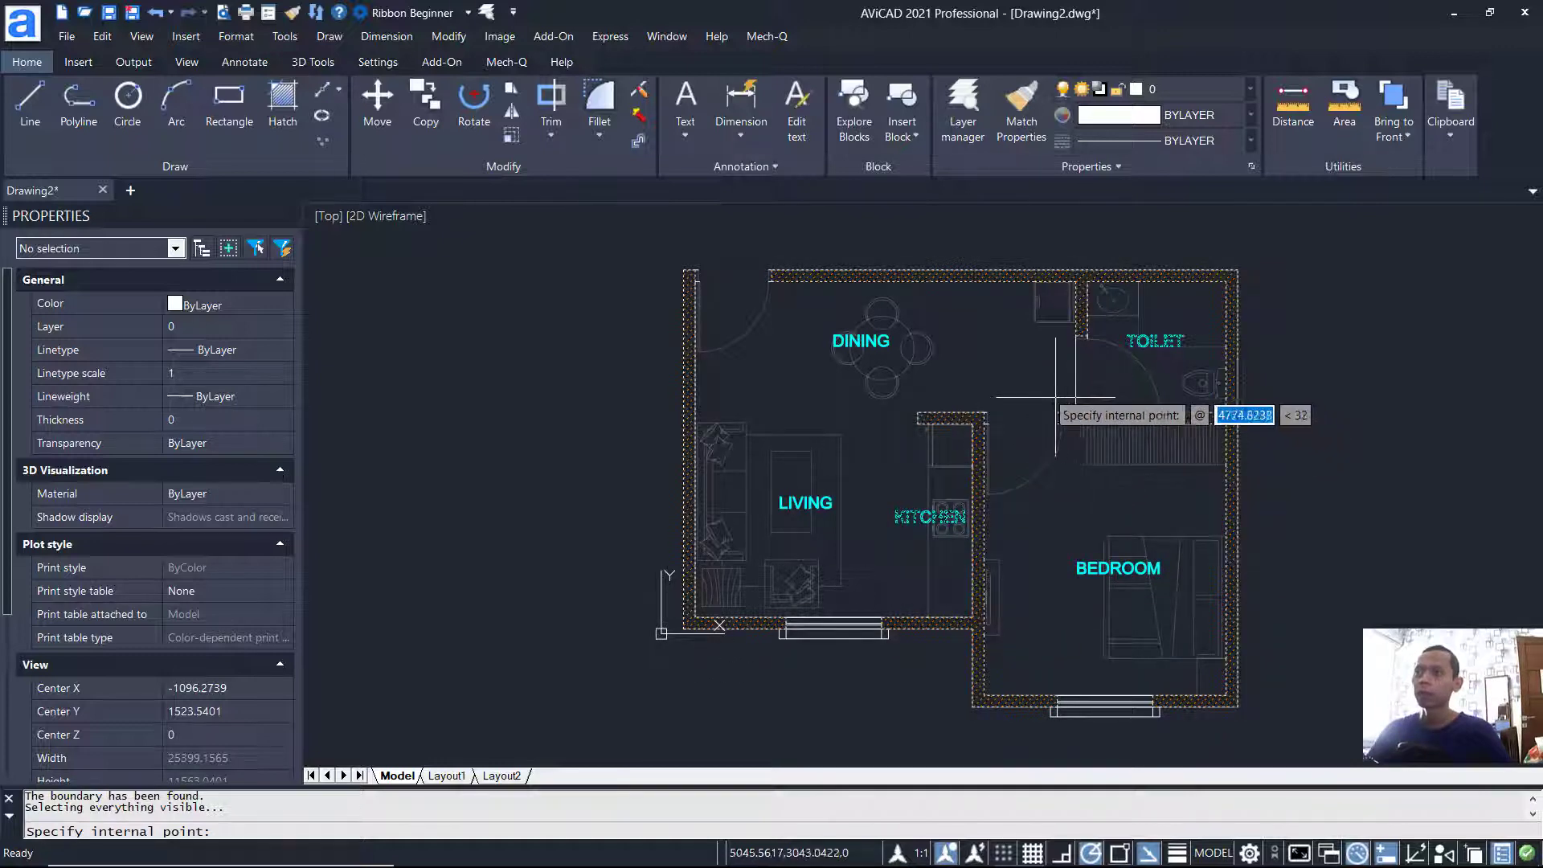
key(Return)
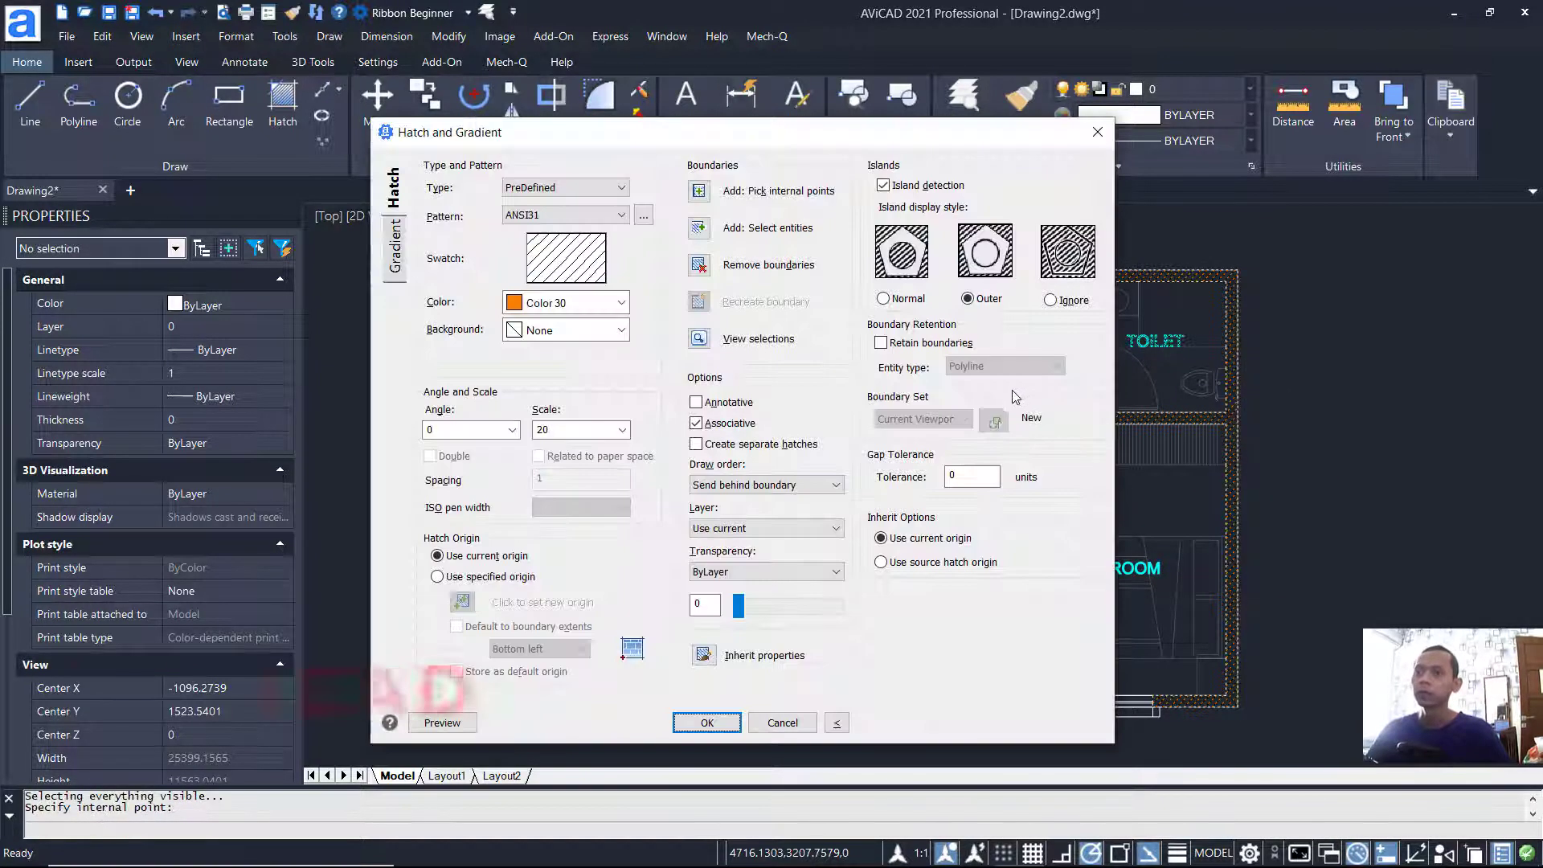
click(727, 715)
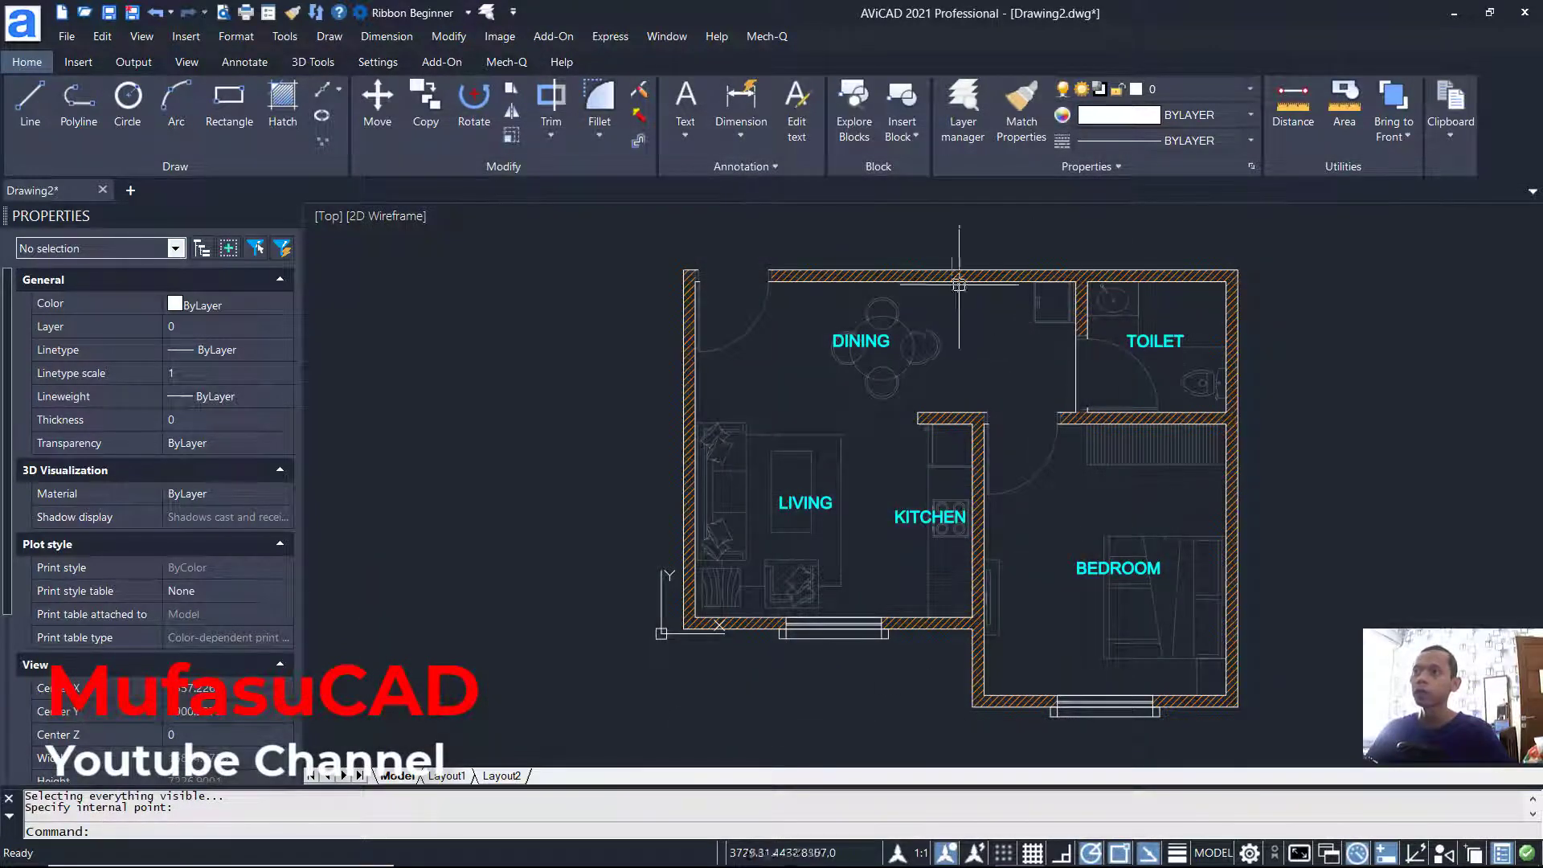
Step: Make Annotative the current dimension style in the Dimension Styles Manager
middle_drag(1133, 366, 1126, 347)
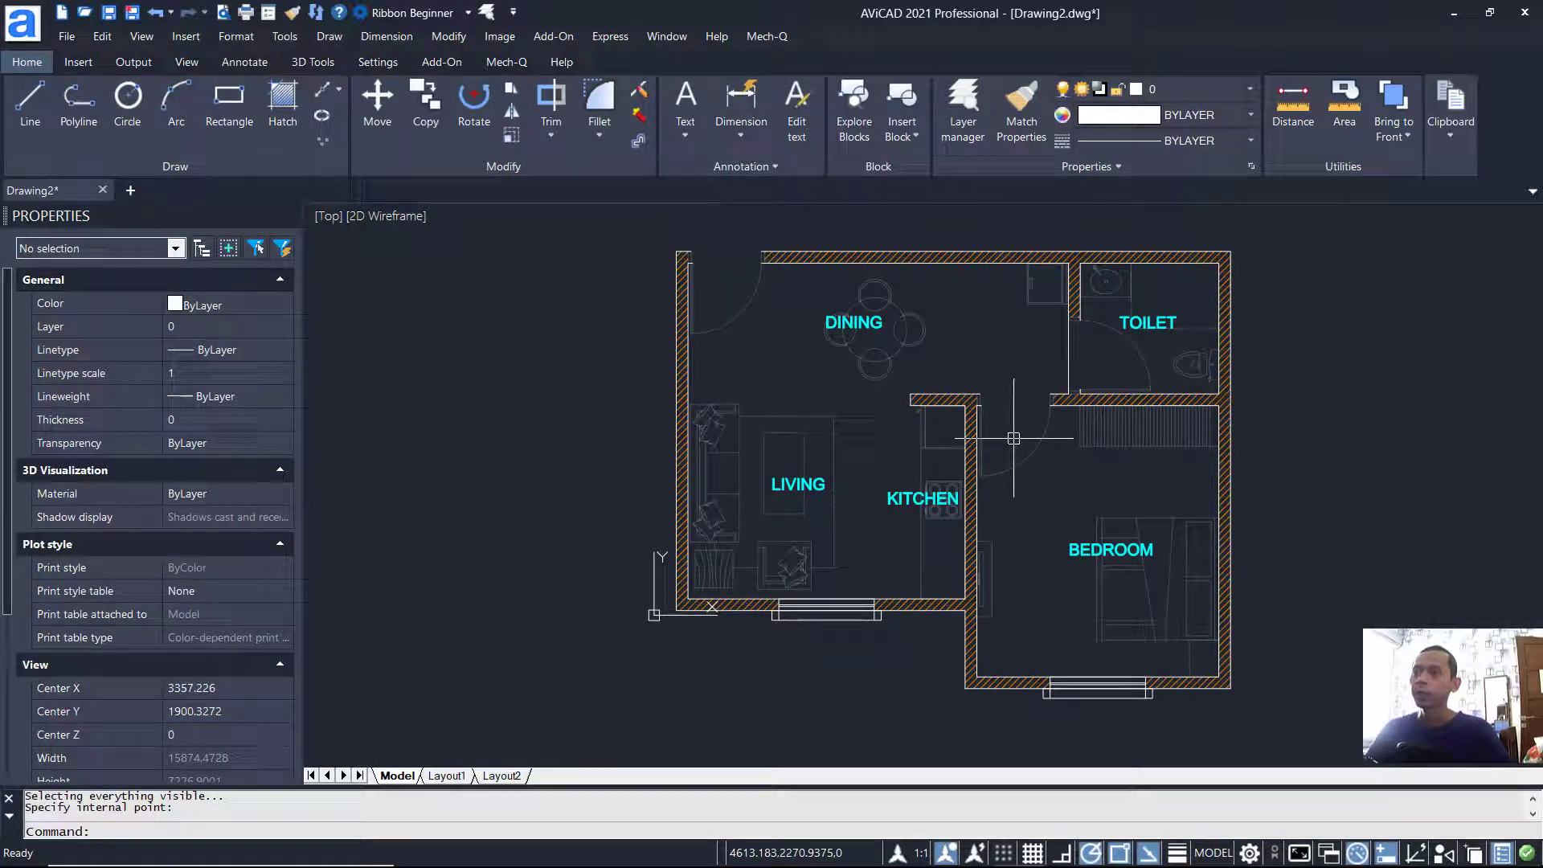
middle_drag(1016, 449, 1009, 455)
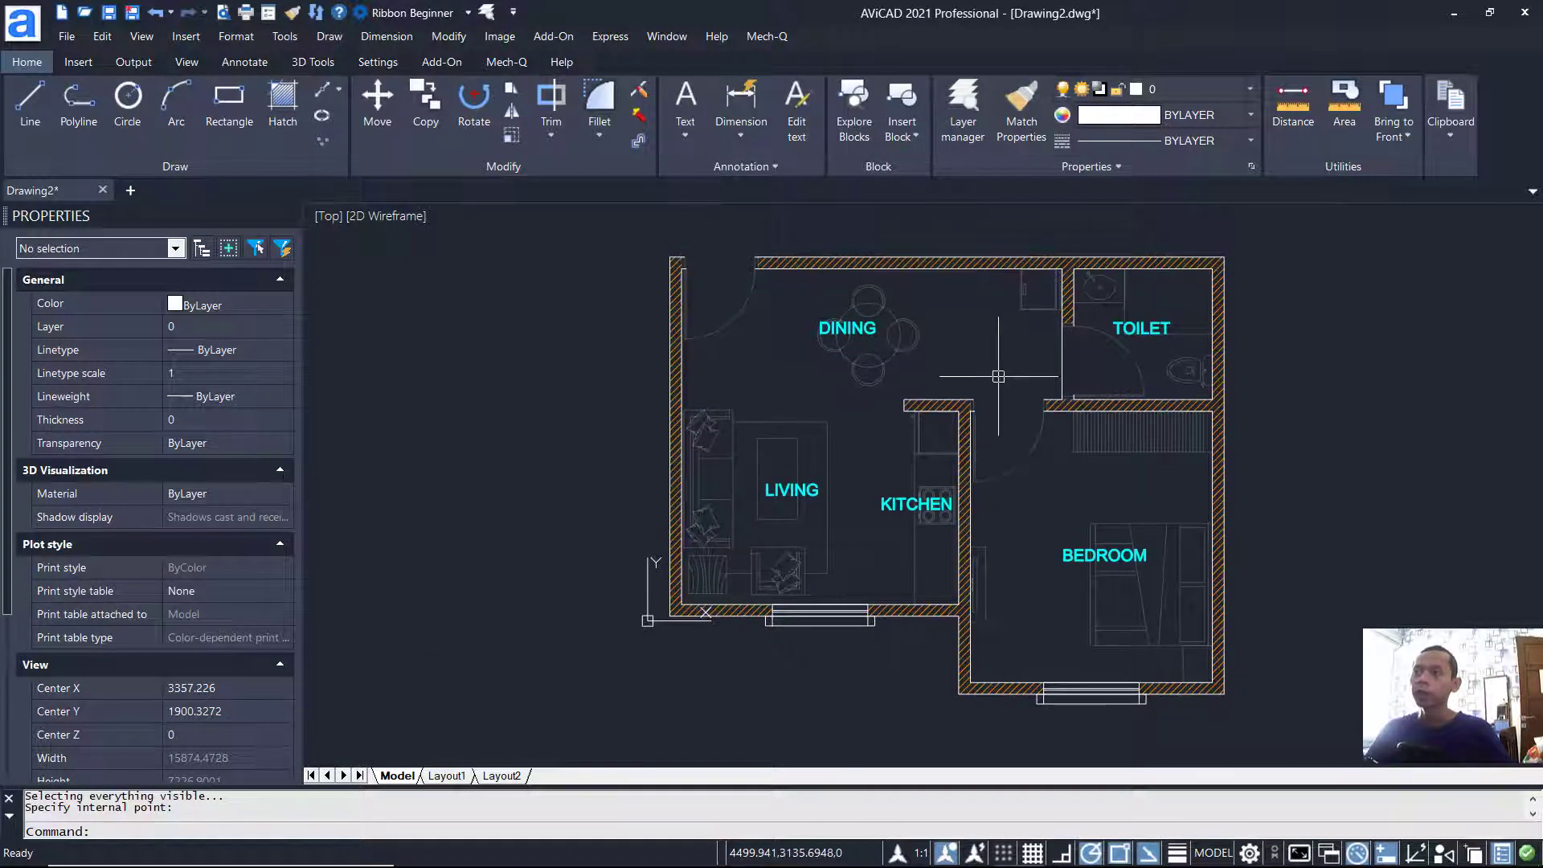
key(Return)
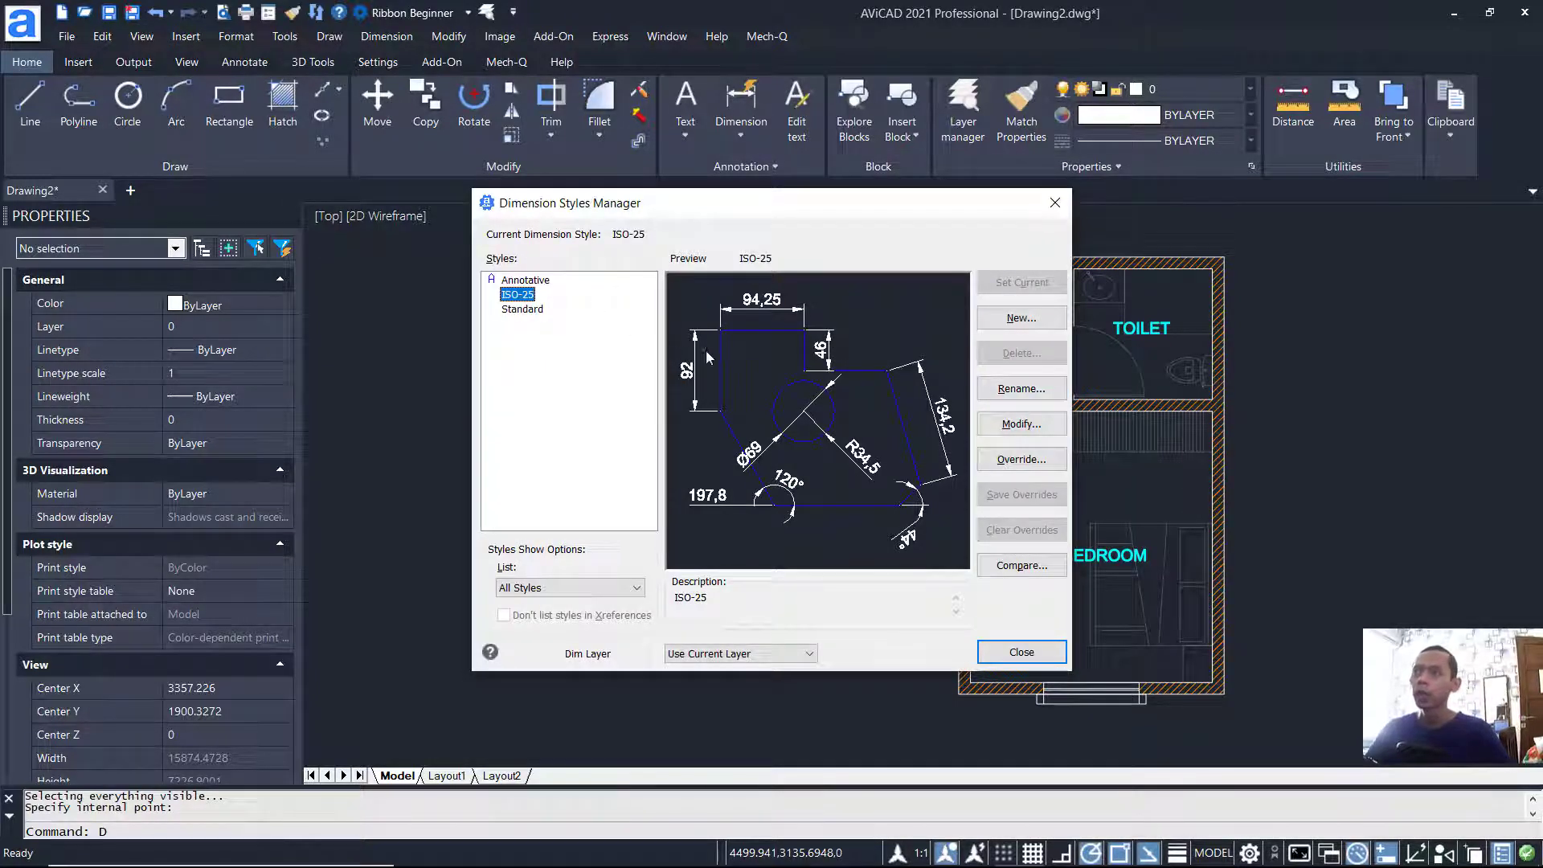
click(526, 280)
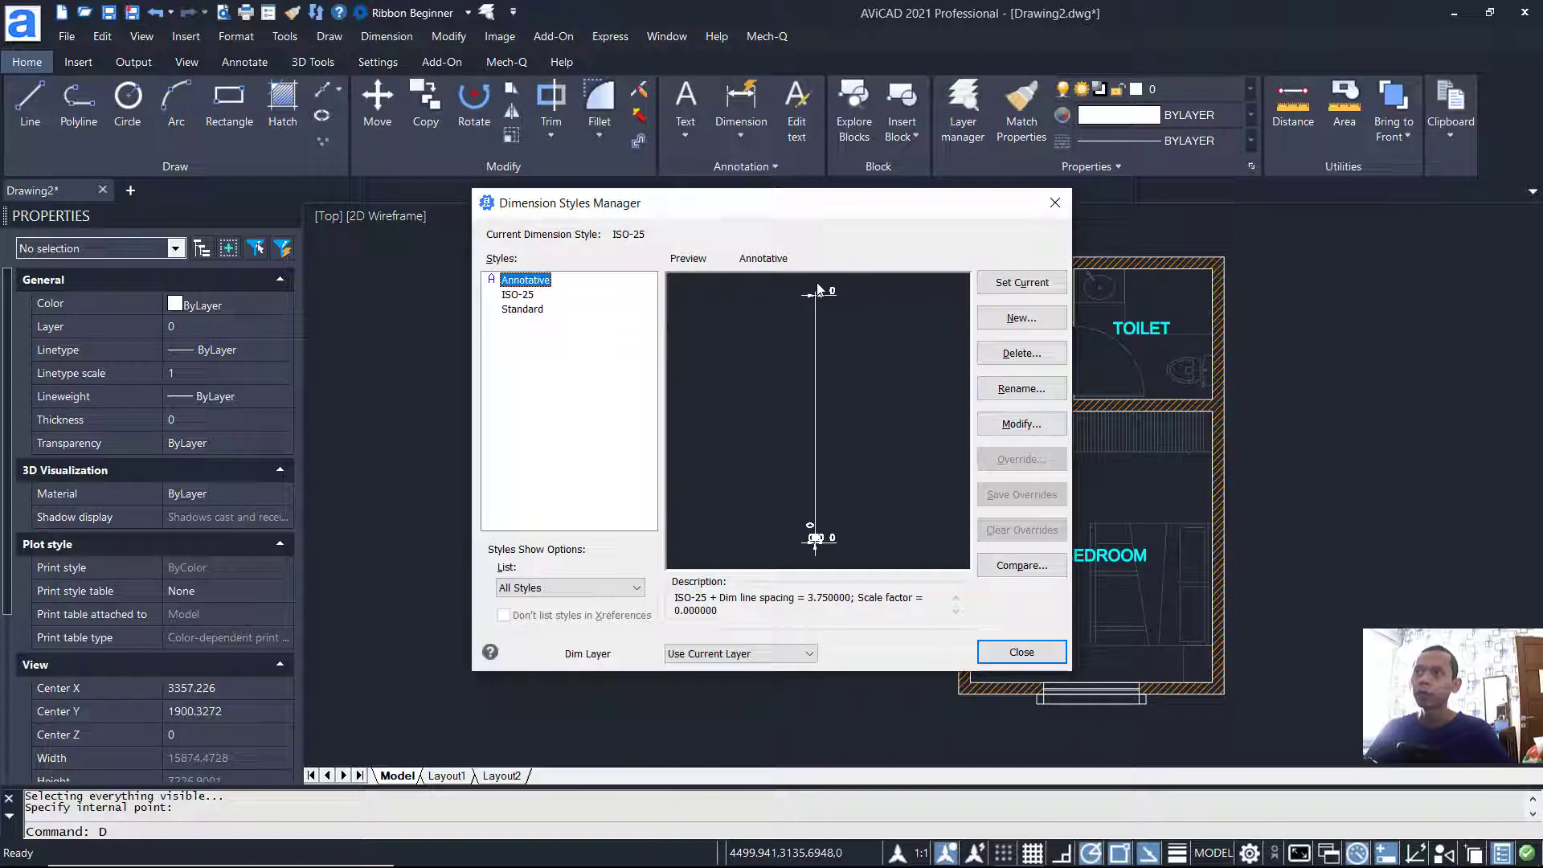
click(1019, 283)
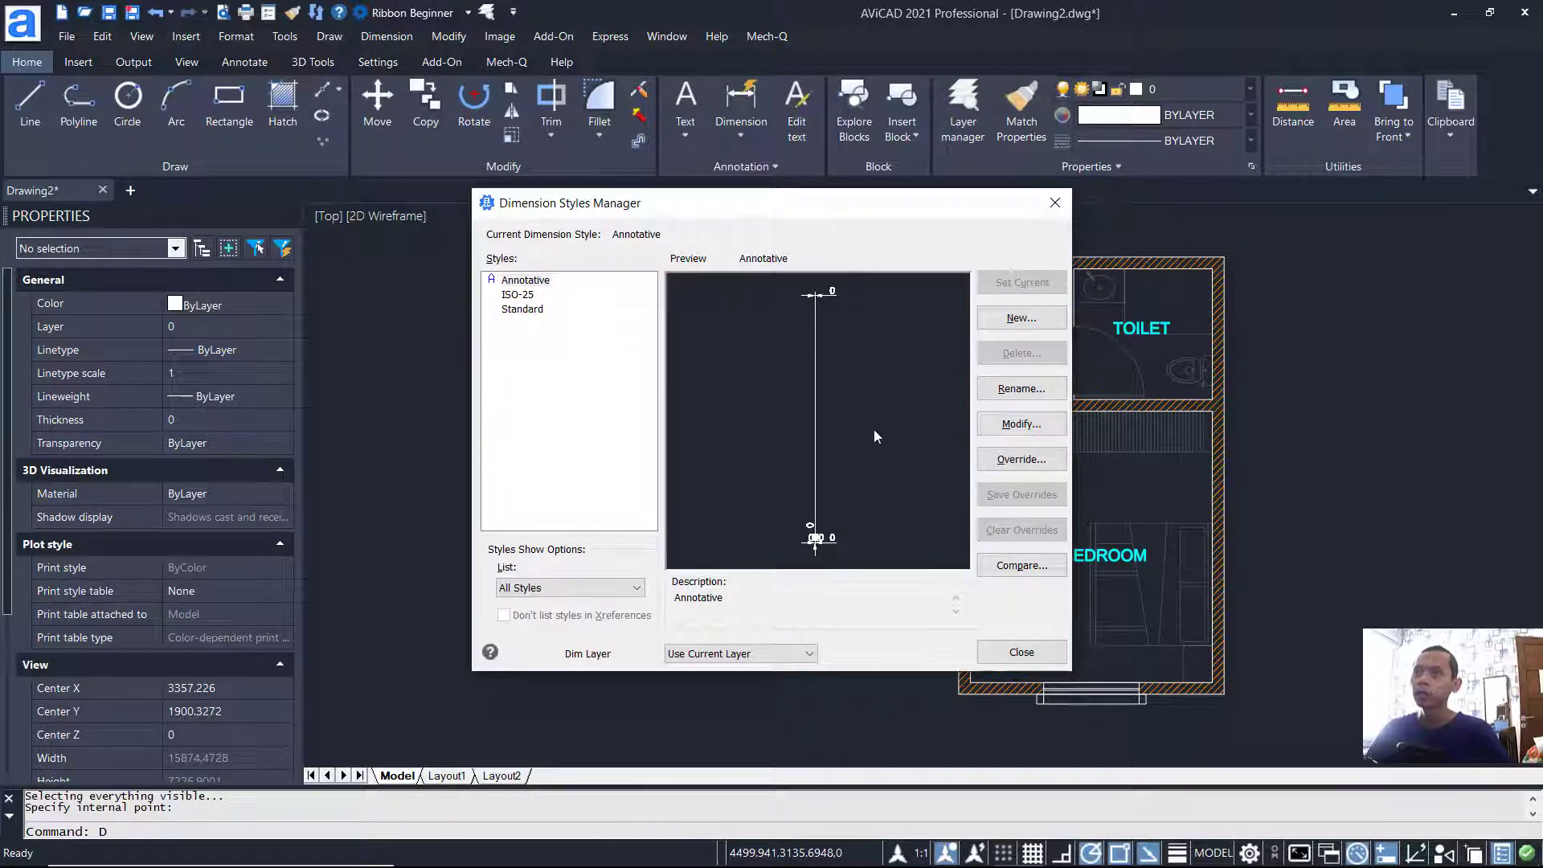
Step: Modify the Annotative dimension style to use Architectural tick as its starting arrowhead
click(1013, 426)
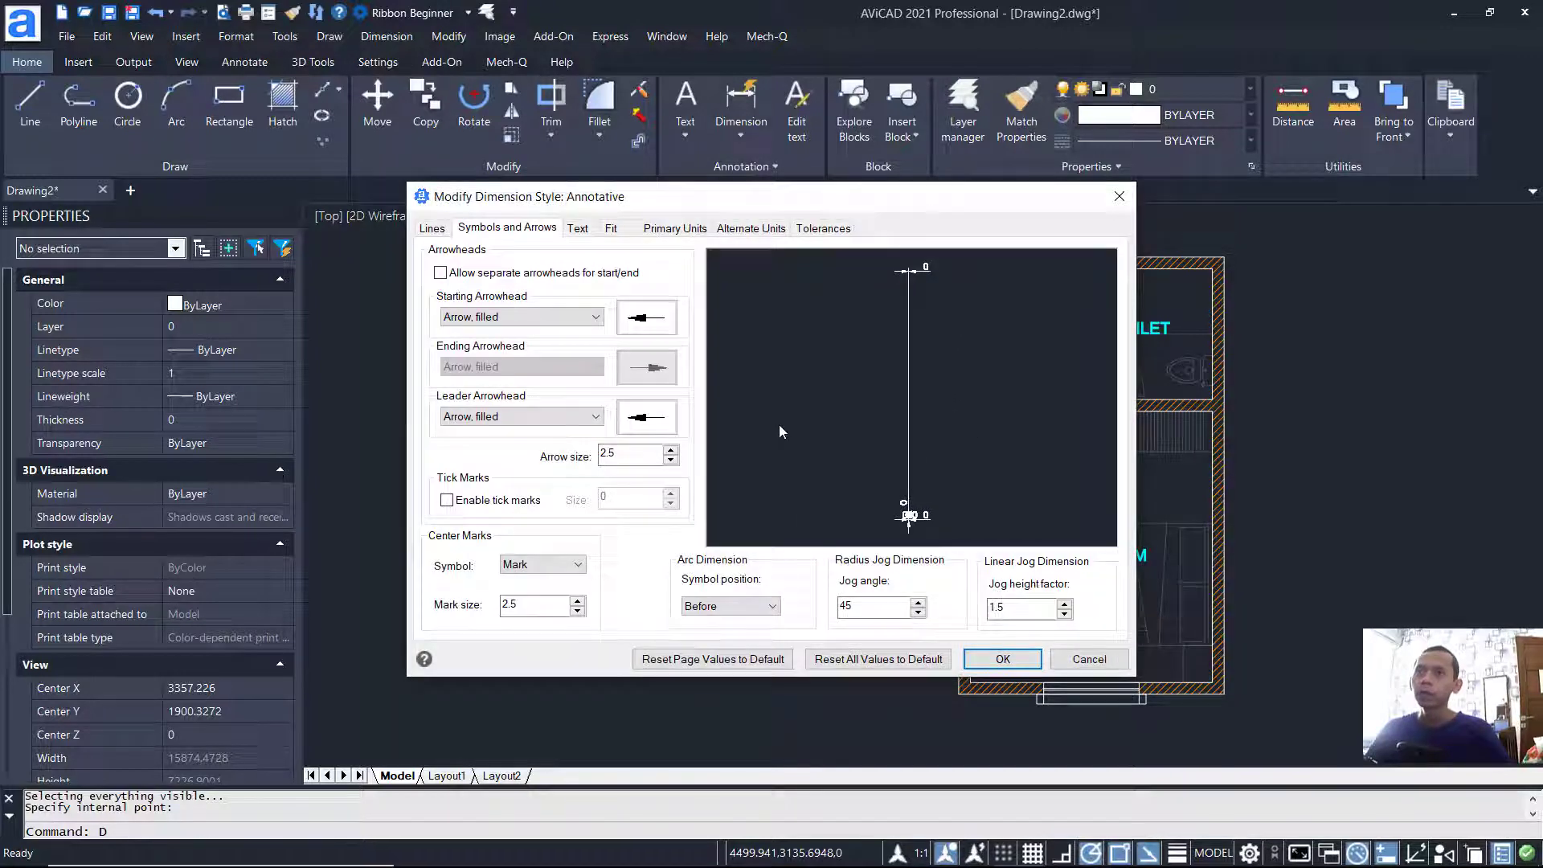
click(596, 318)
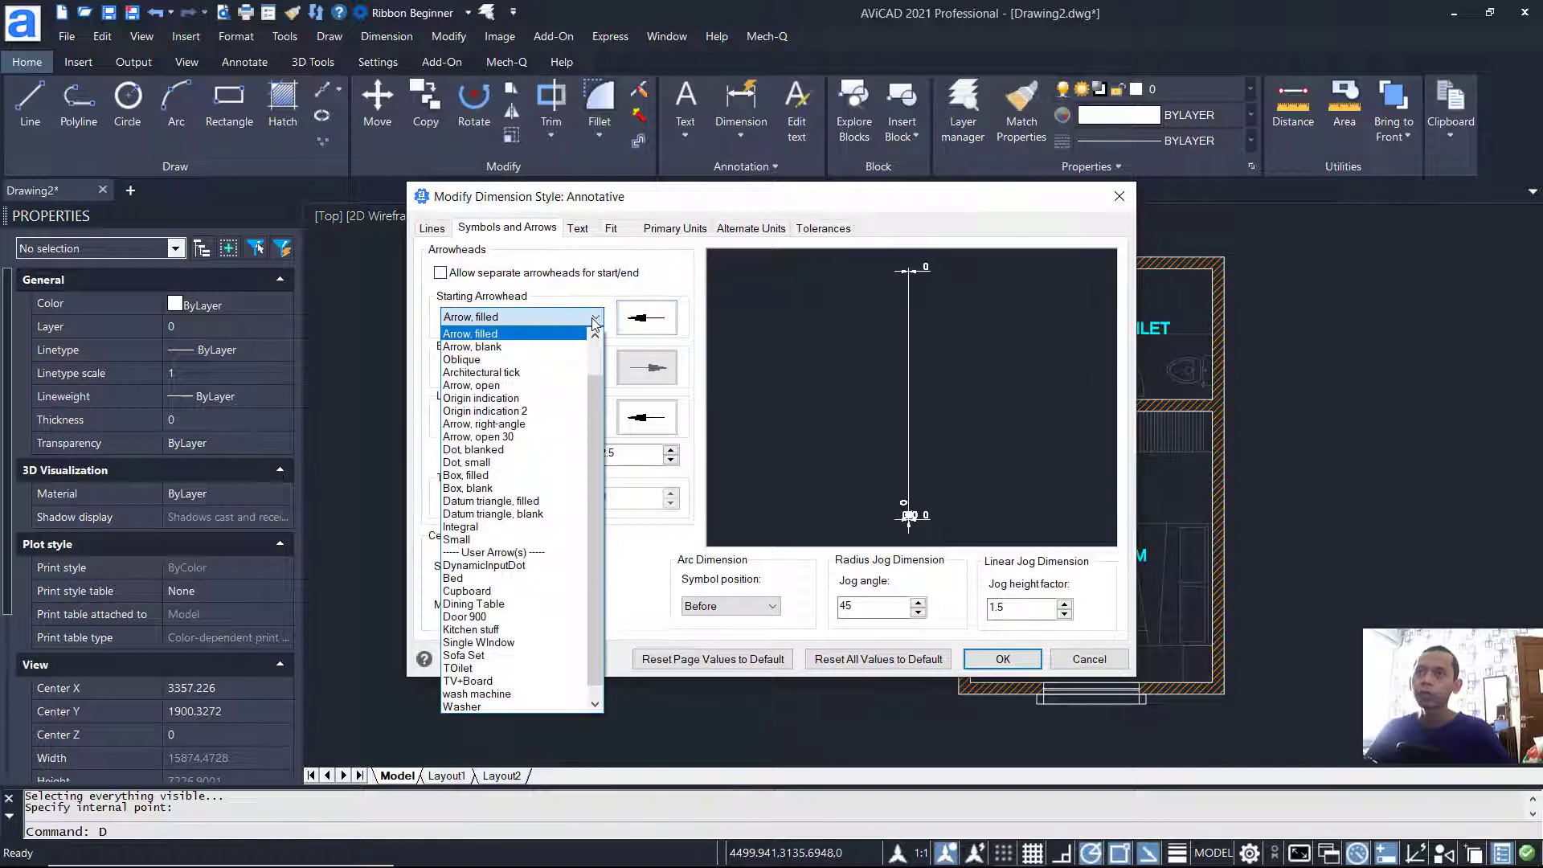
click(518, 373)
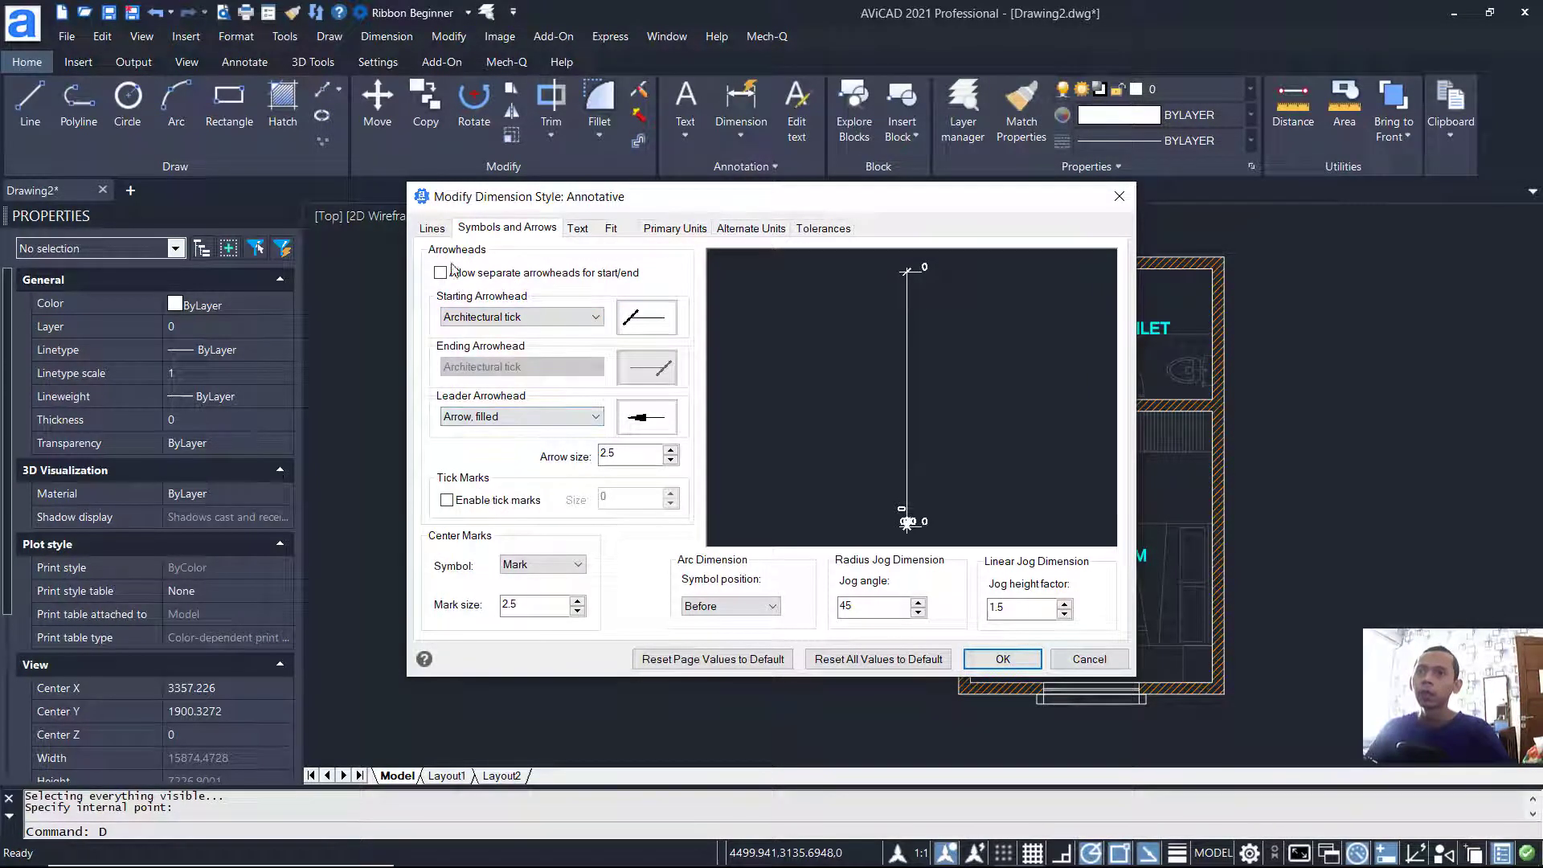
Step: Set the dimension line color of the Annotative style to Red
click(433, 229)
click(704, 277)
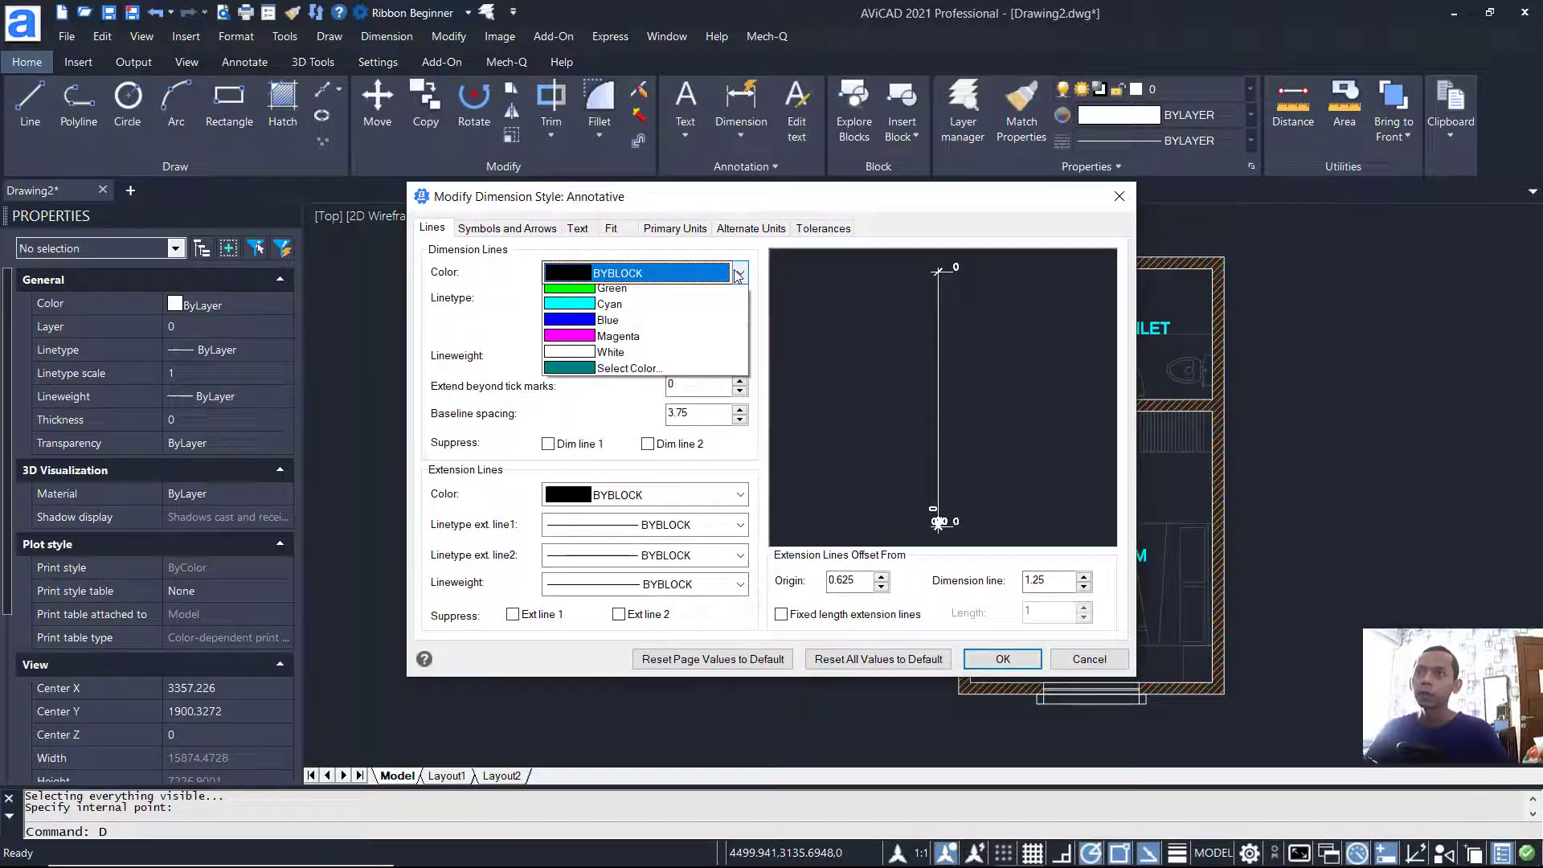
click(688, 327)
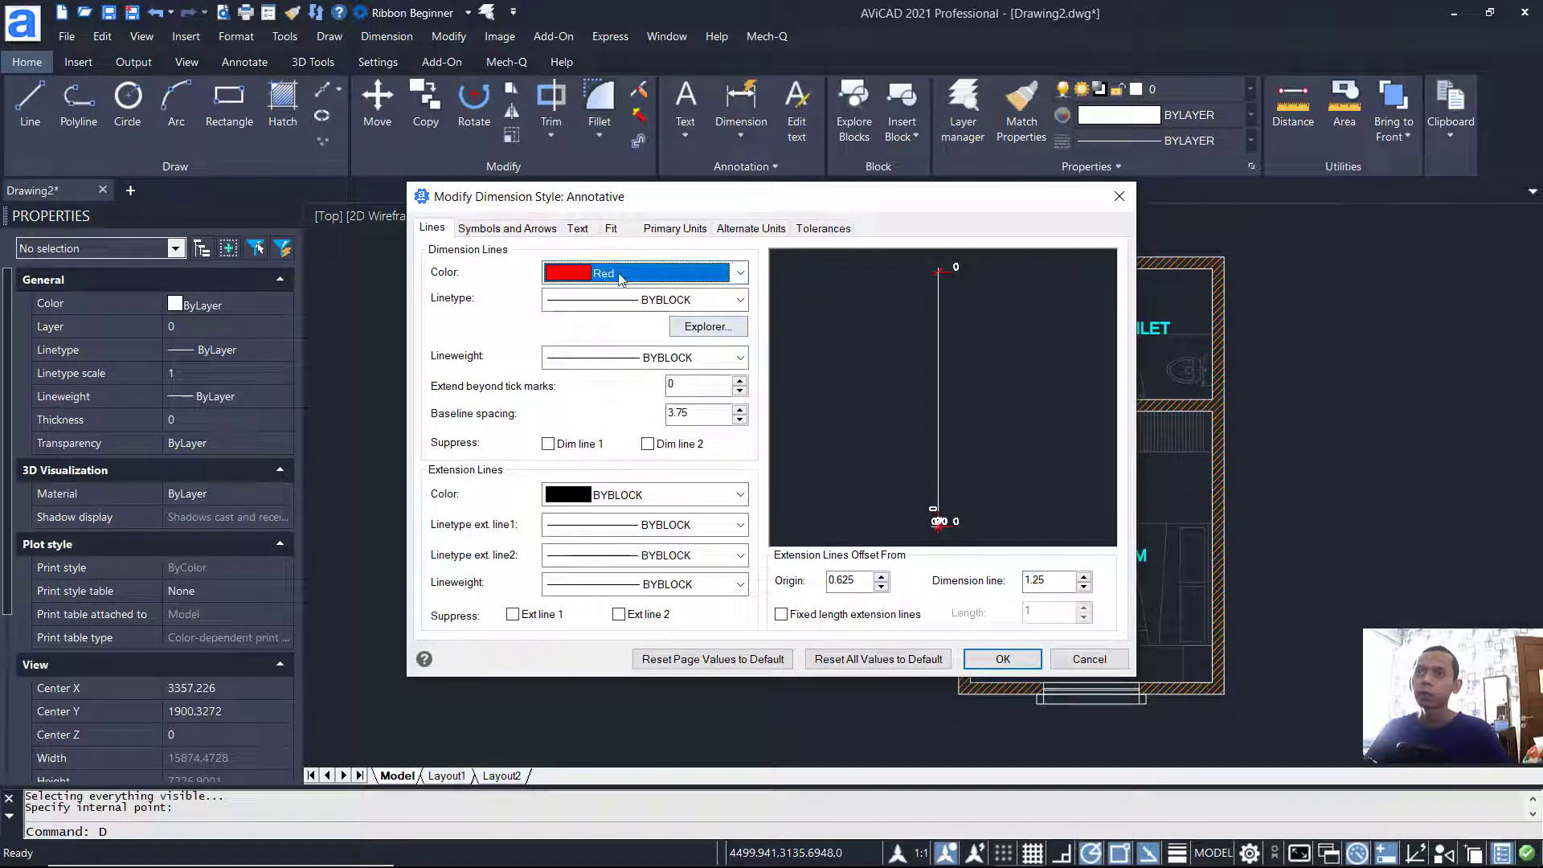
Step: Set the extension line color to Red and the dimension text color to Color 30 in the Annotative style
click(643, 494)
click(600, 556)
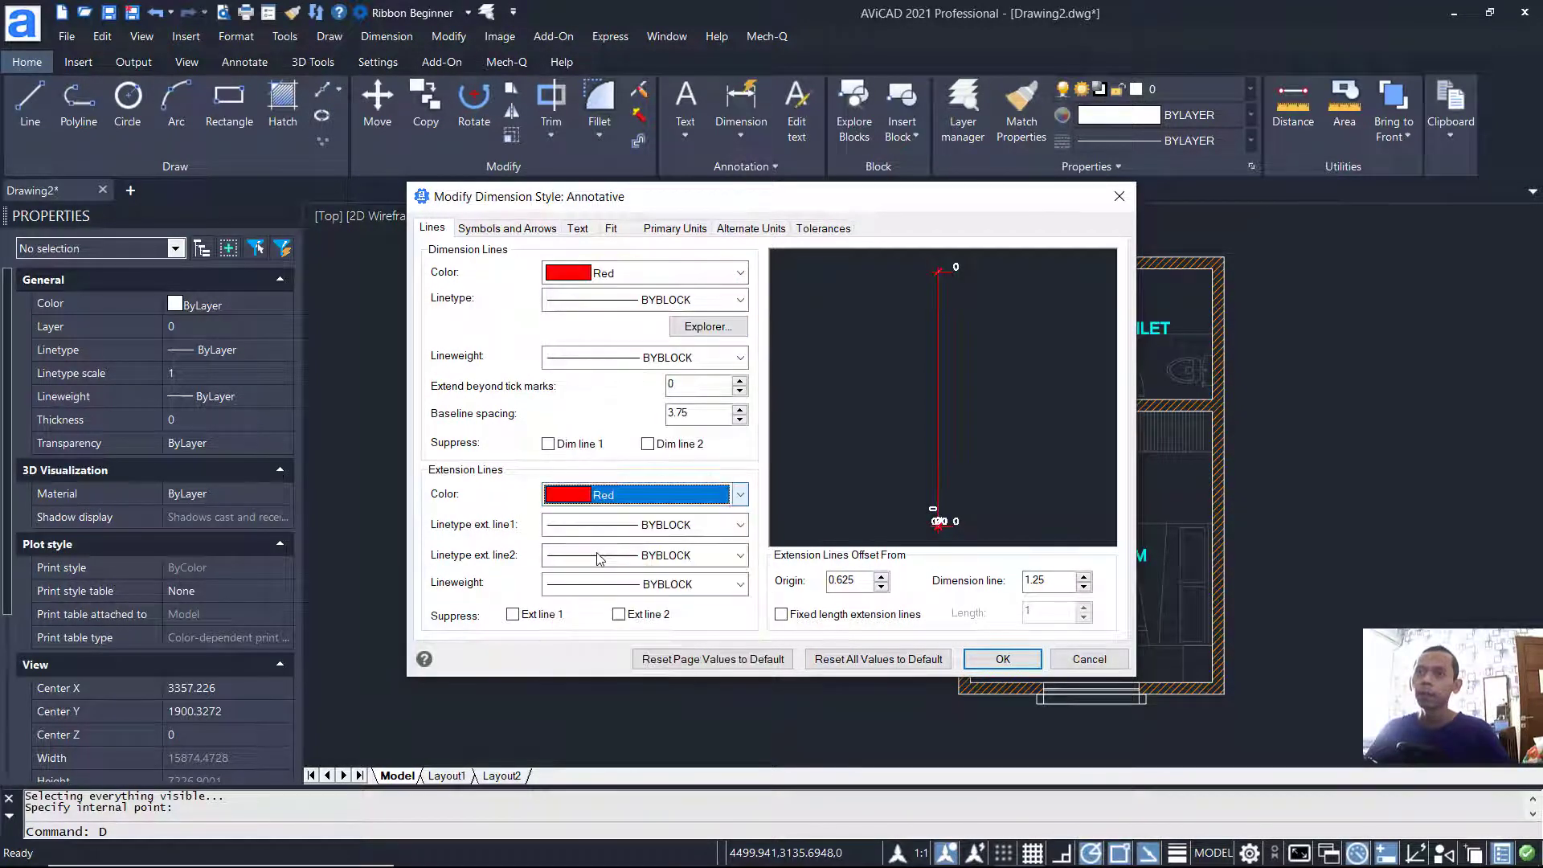
click(578, 231)
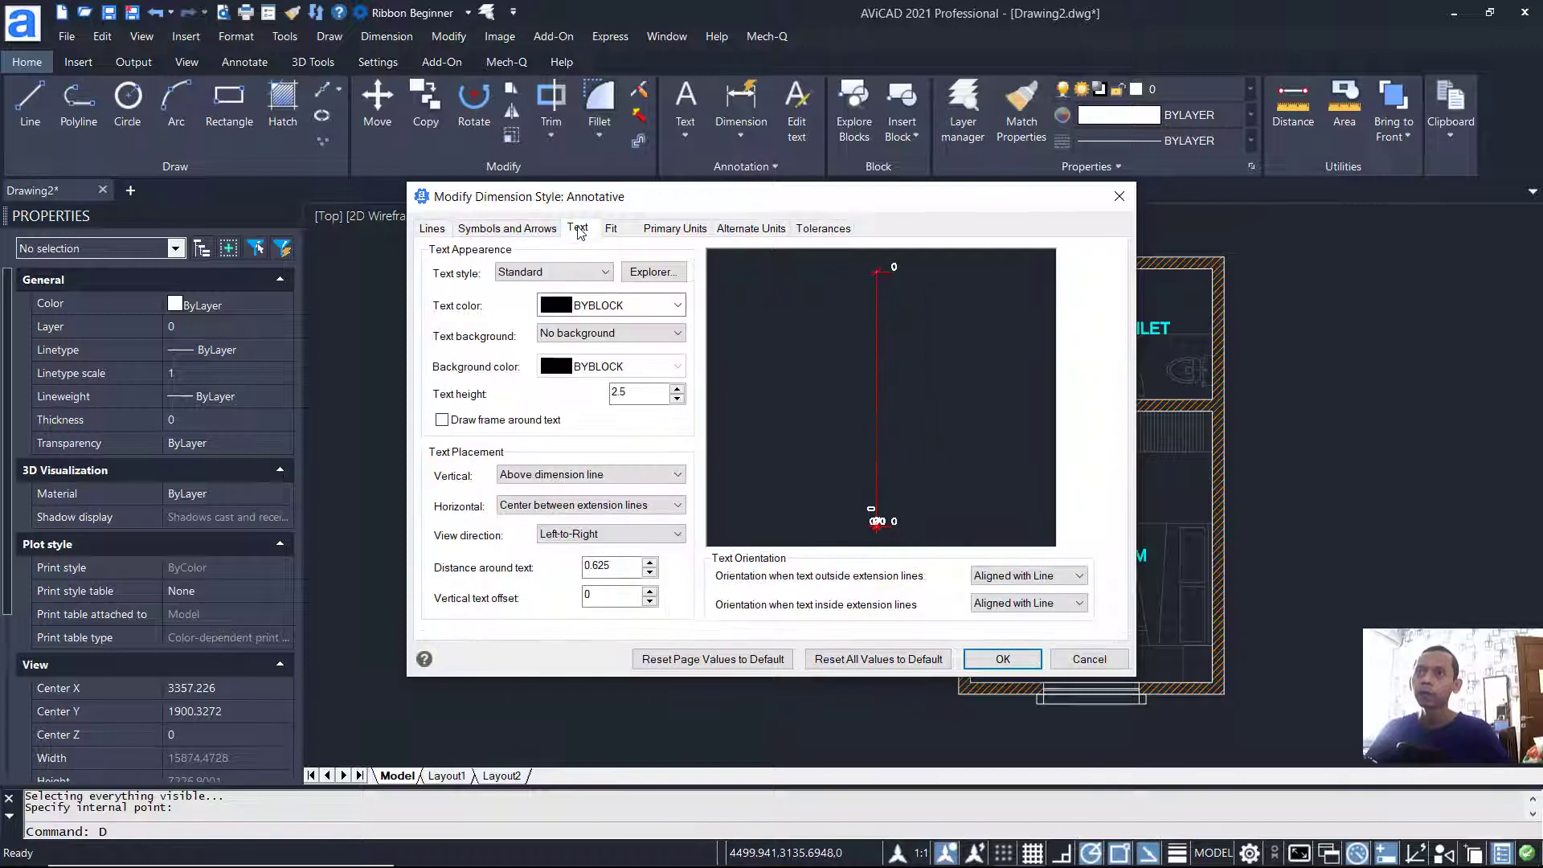
click(641, 310)
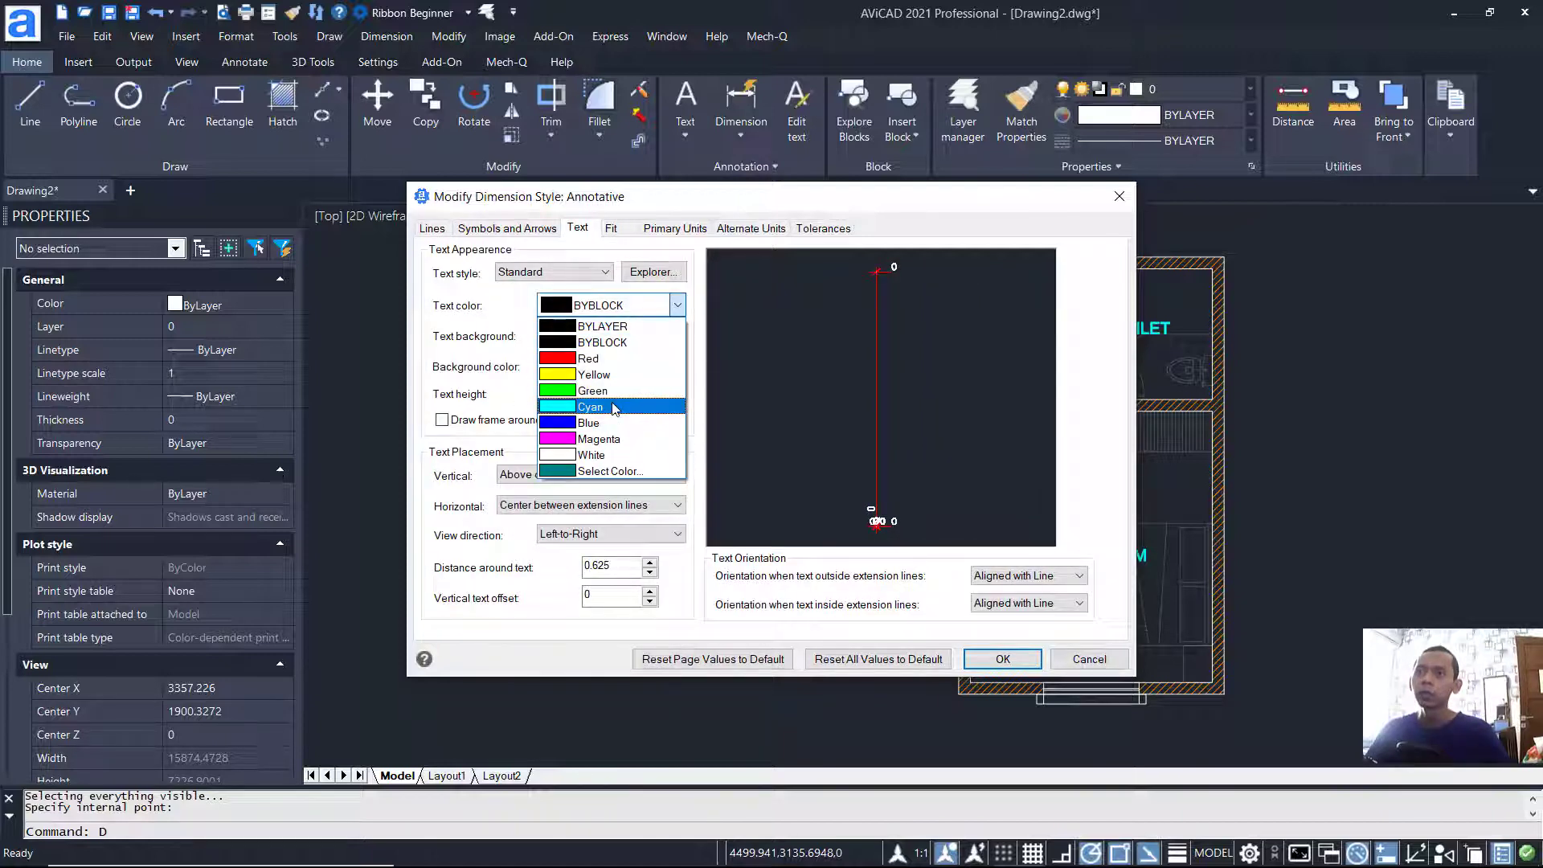
click(603, 376)
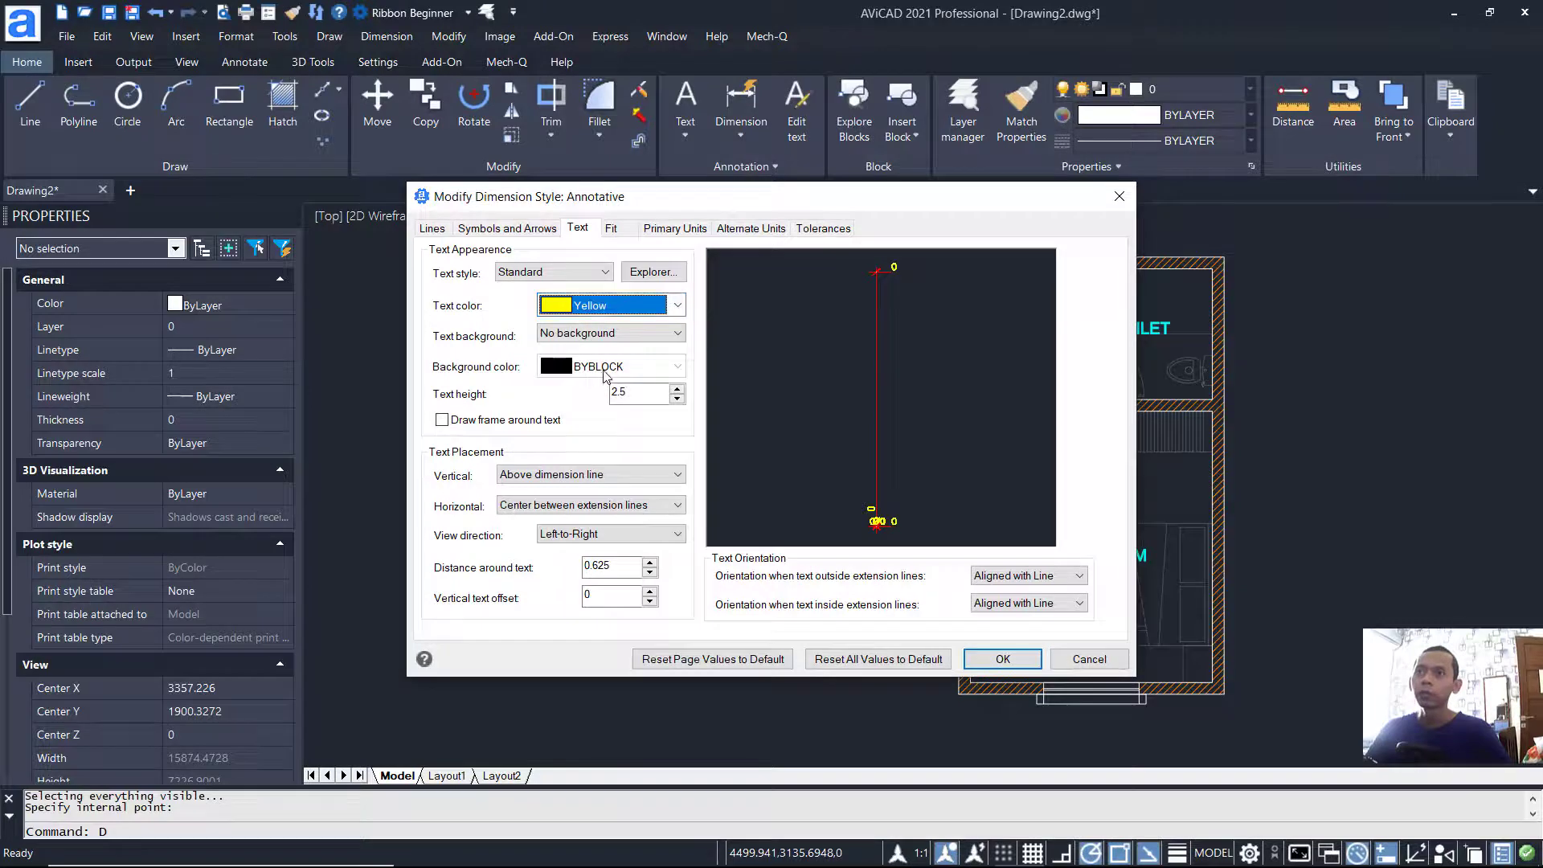
click(628, 321)
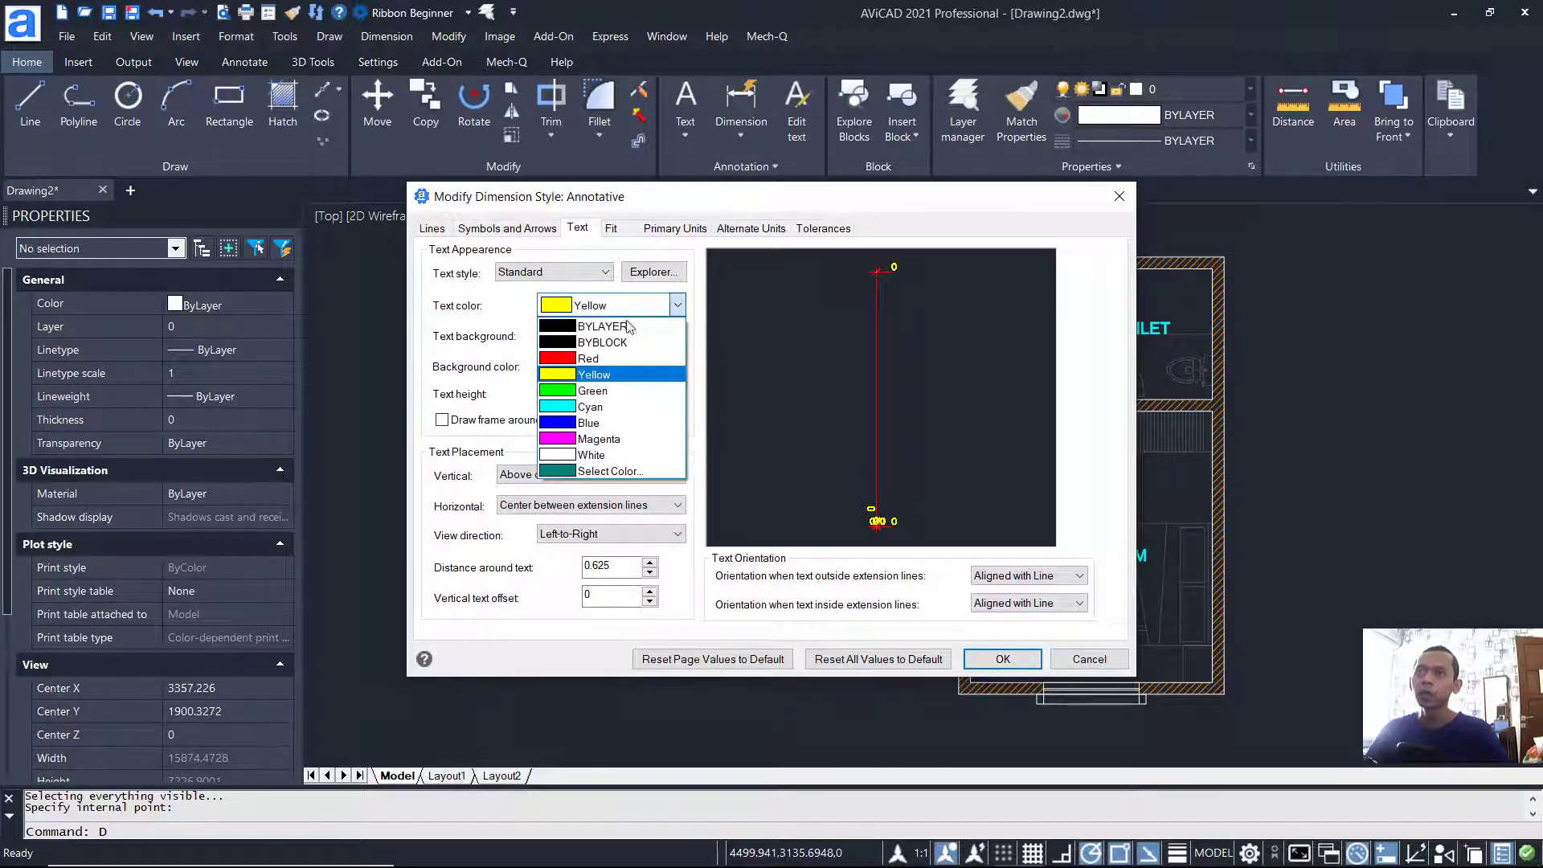
click(599, 472)
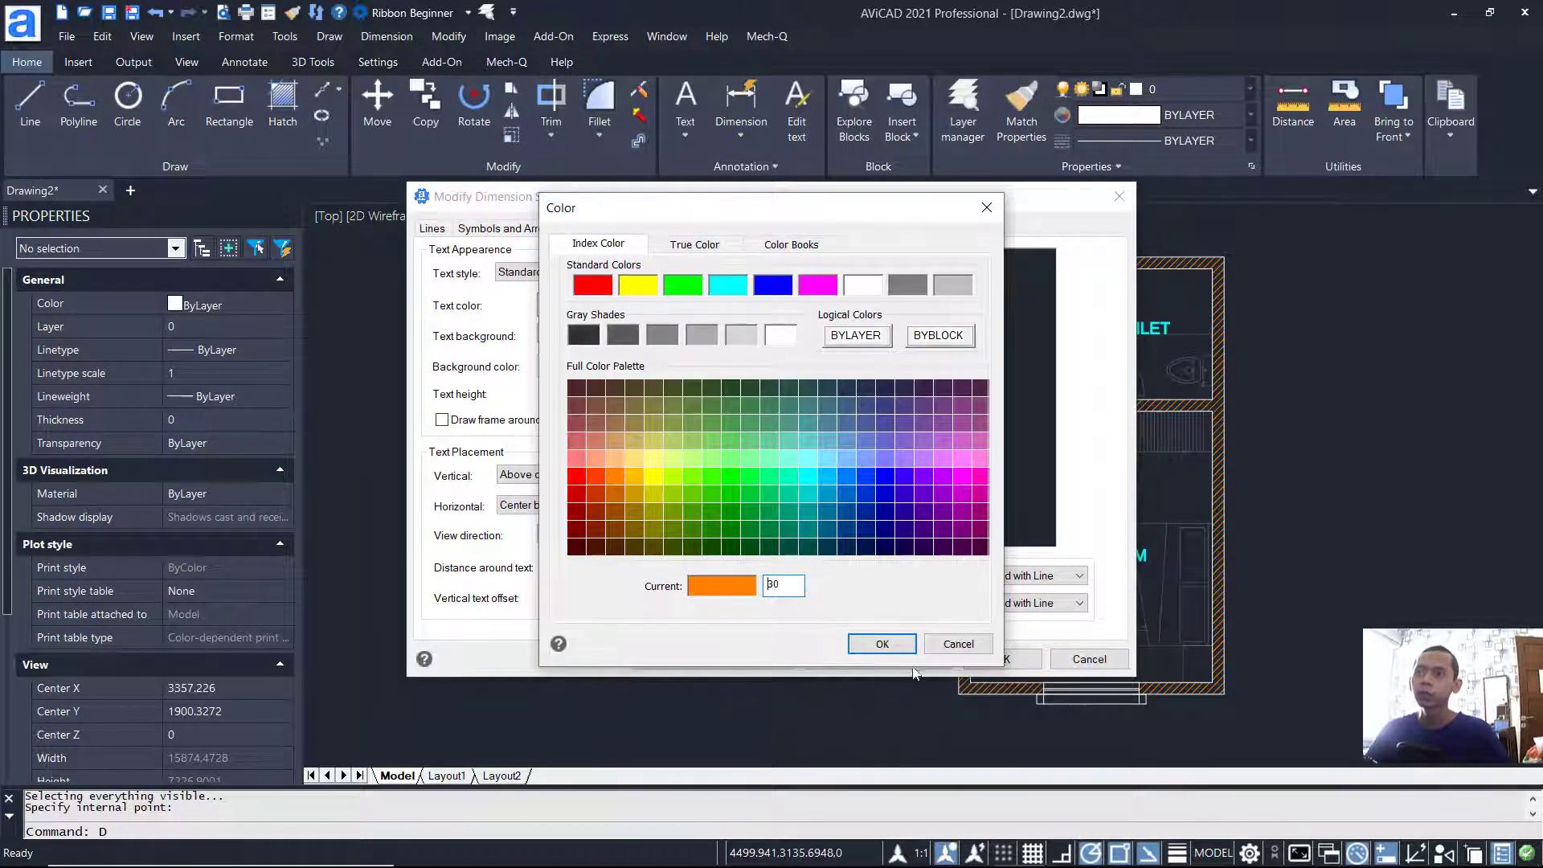
click(882, 644)
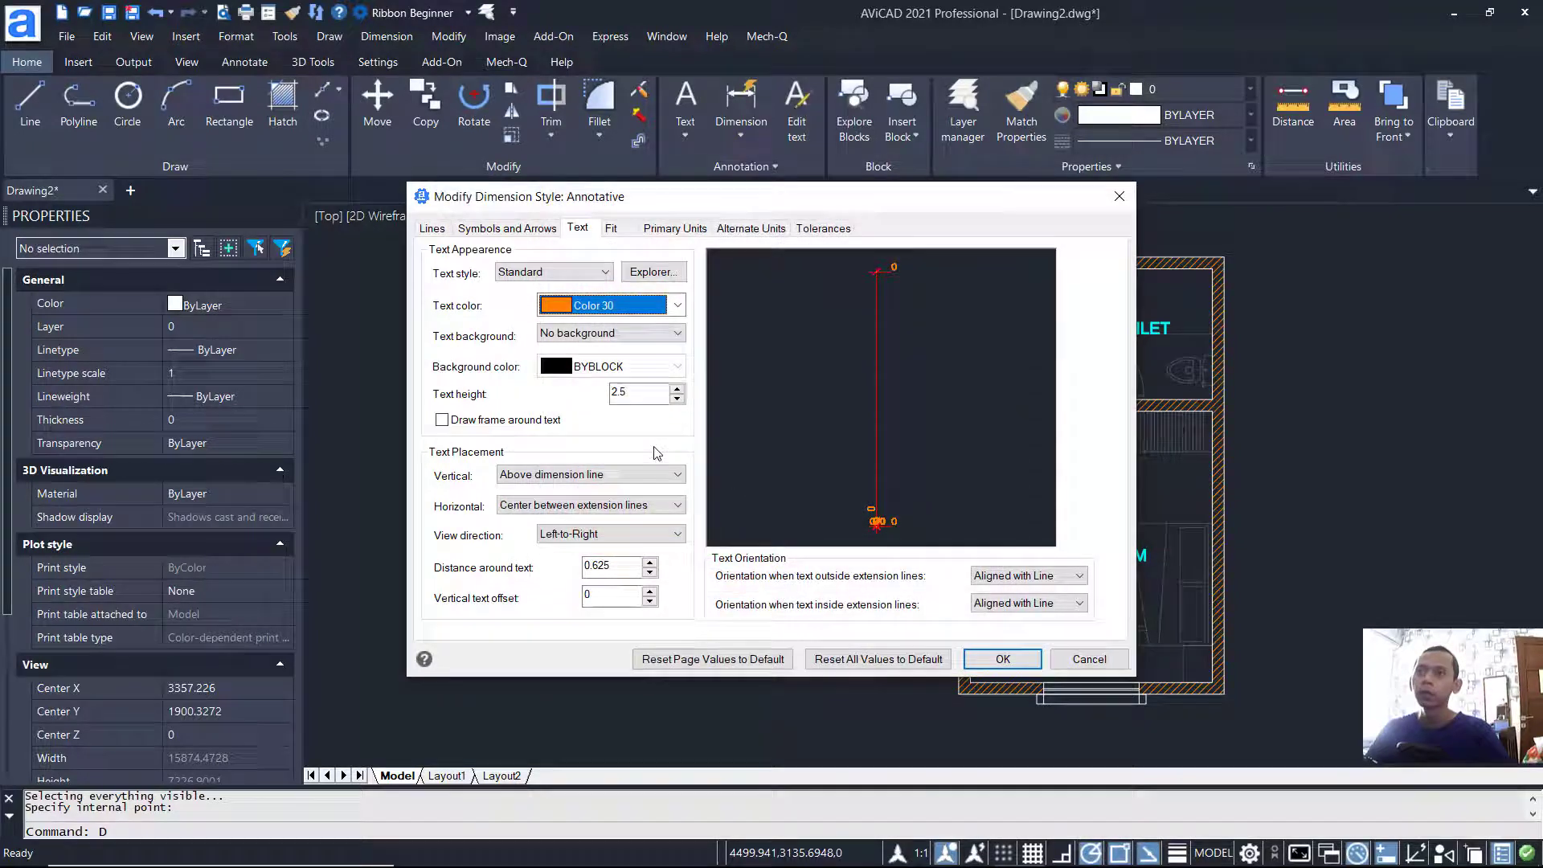
Step: Set the linear dimension precision to 0 in the primary units, then save the Annotative style and close the style manager
click(675, 228)
click(655, 295)
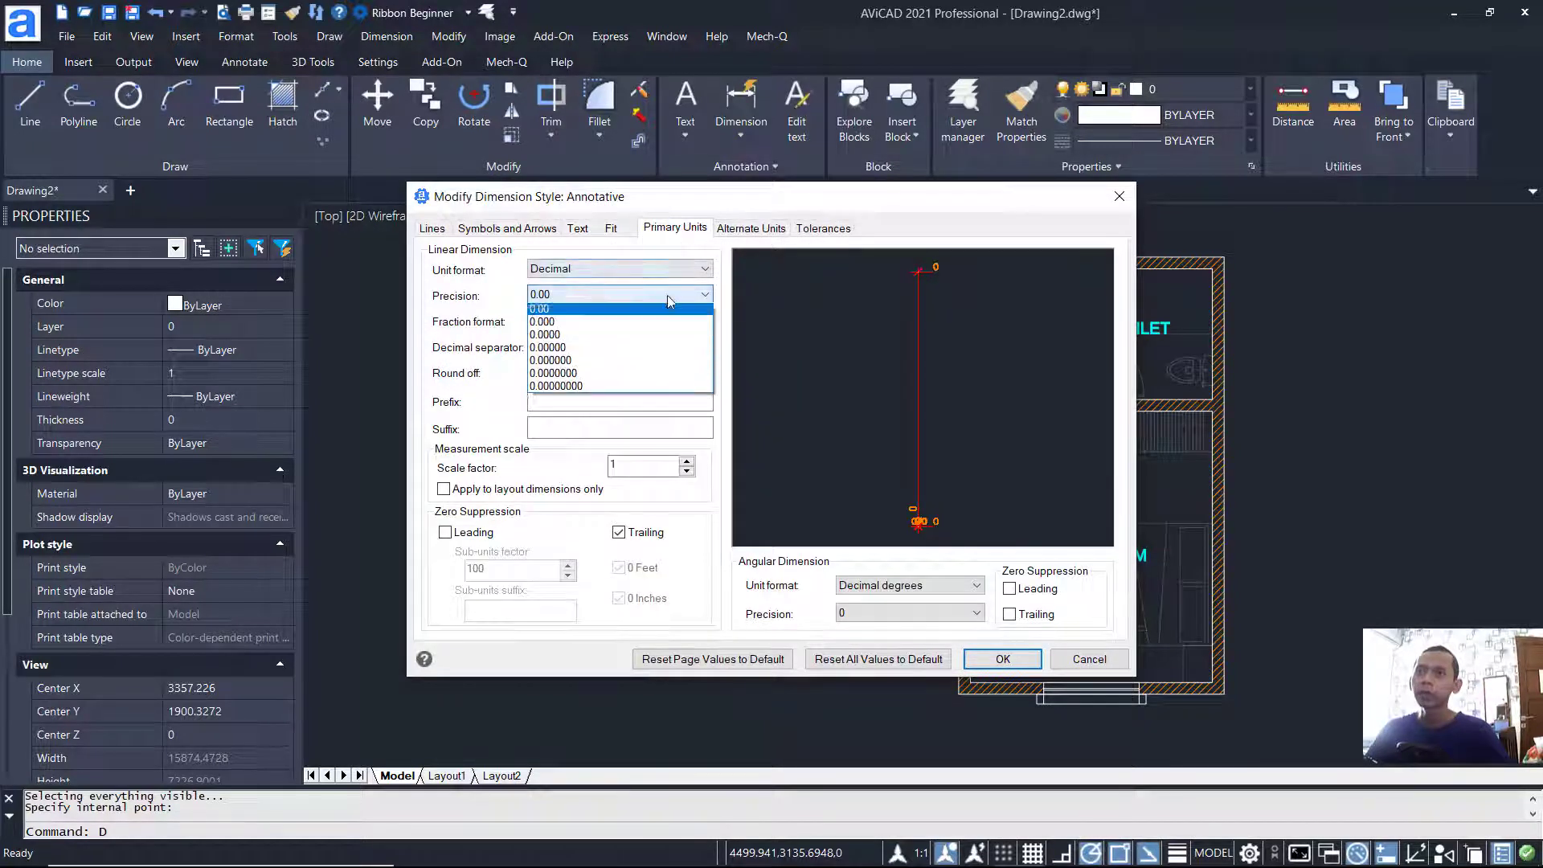
click(618, 311)
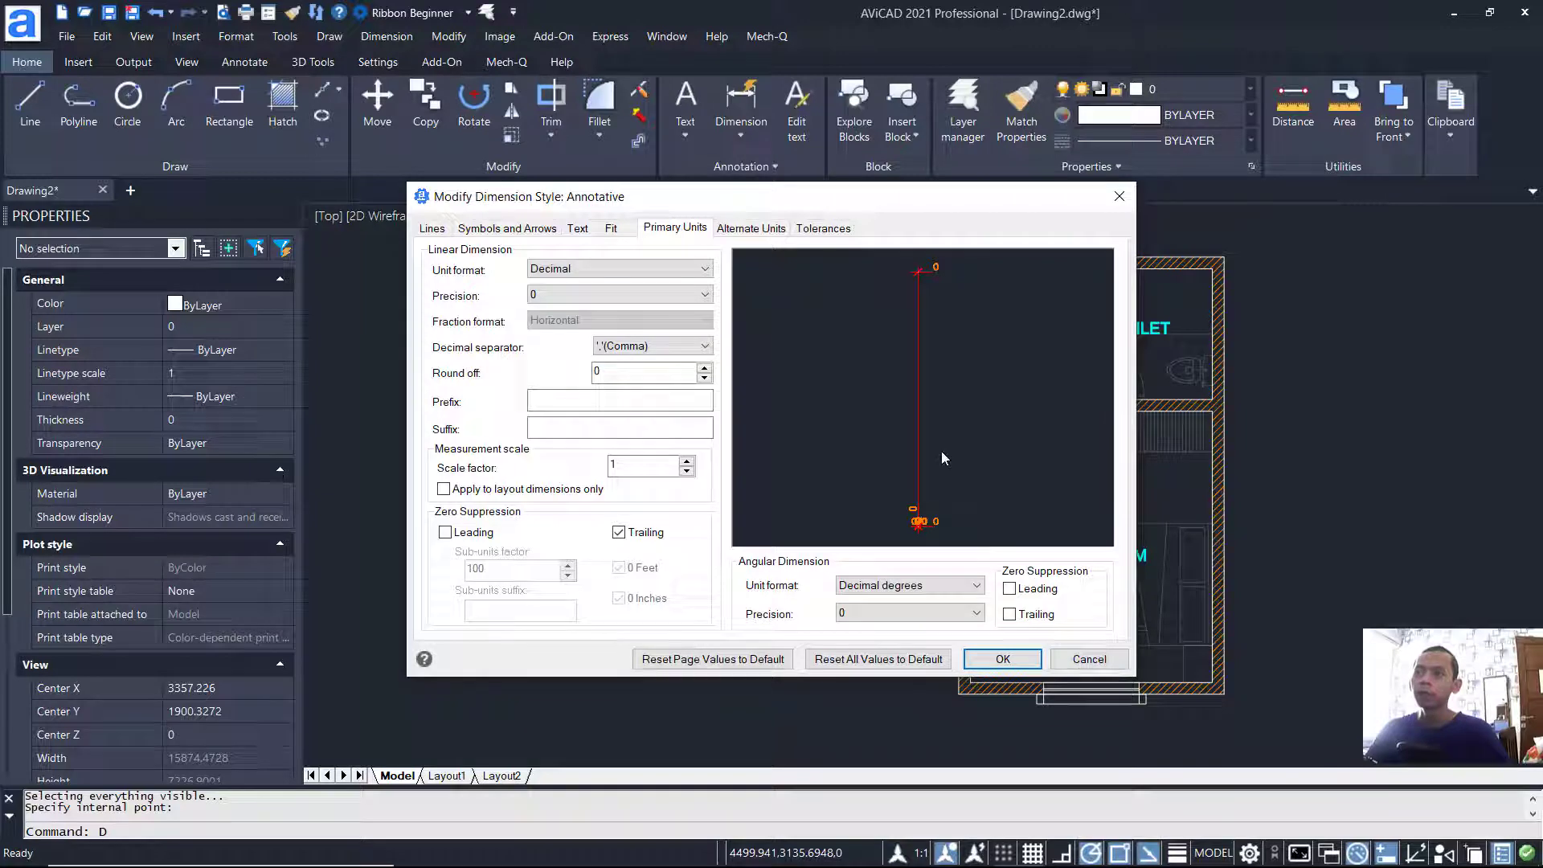
click(1003, 659)
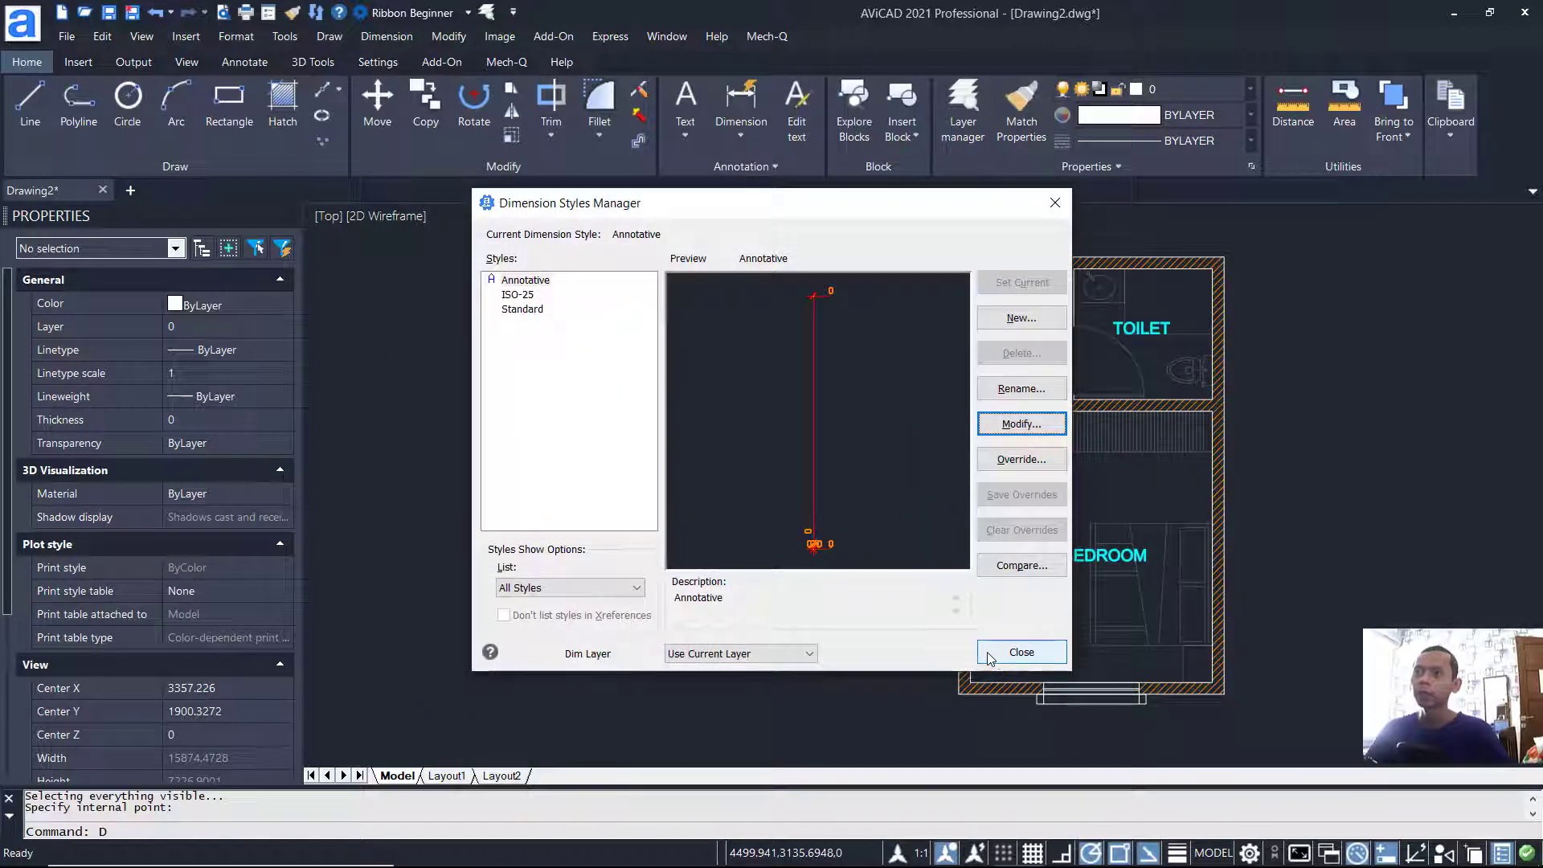
click(1021, 653)
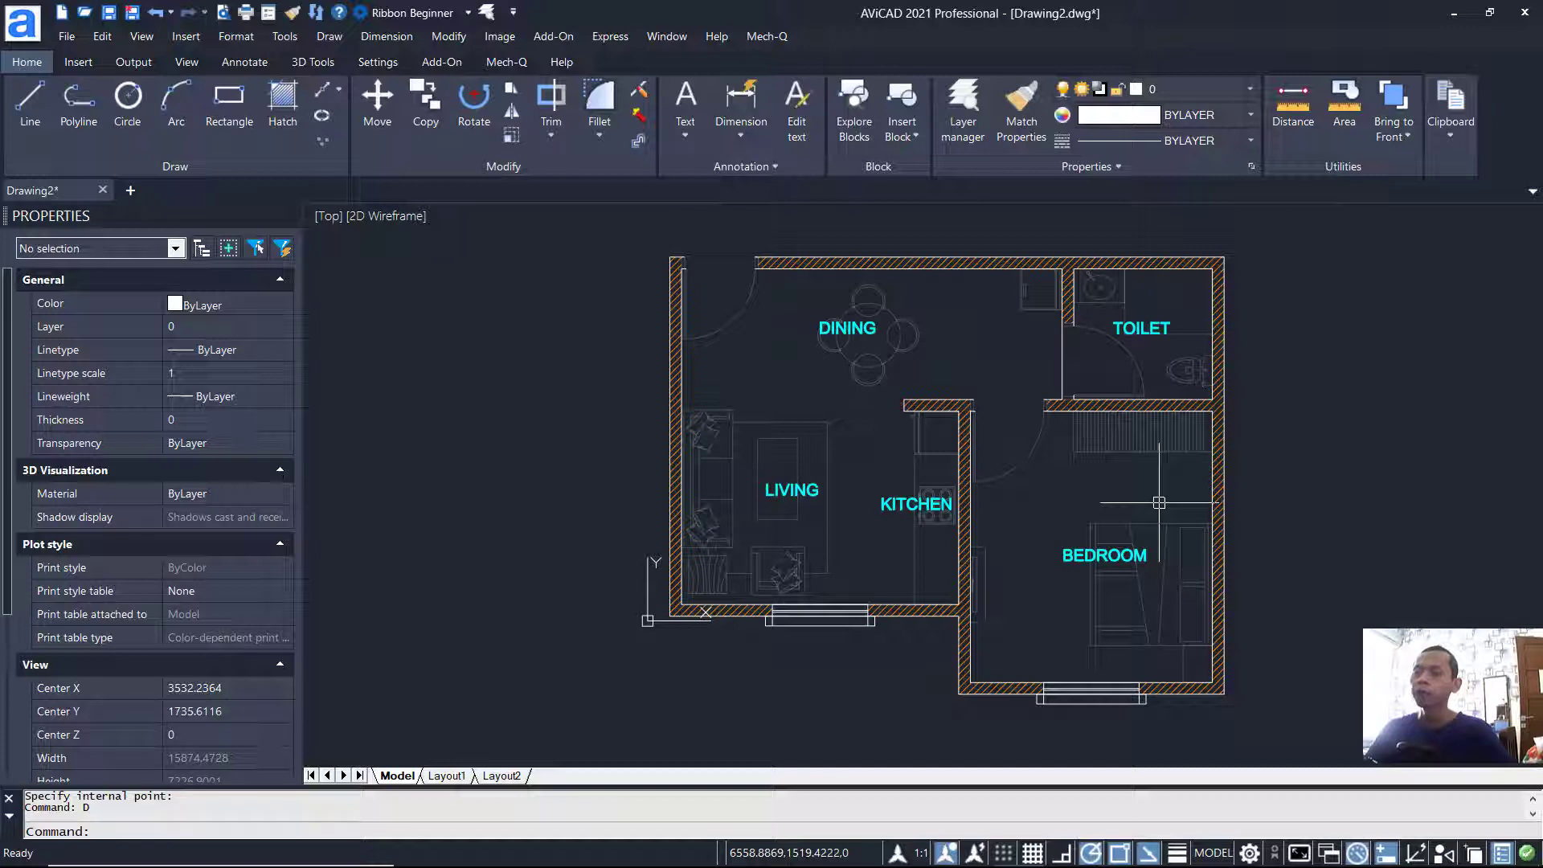
Step: Set the annotation scale to 1:50 and add a horizontal linear dimension below the living and kitchen section, ending at the bedroom's lower-left outer corner
click(924, 855)
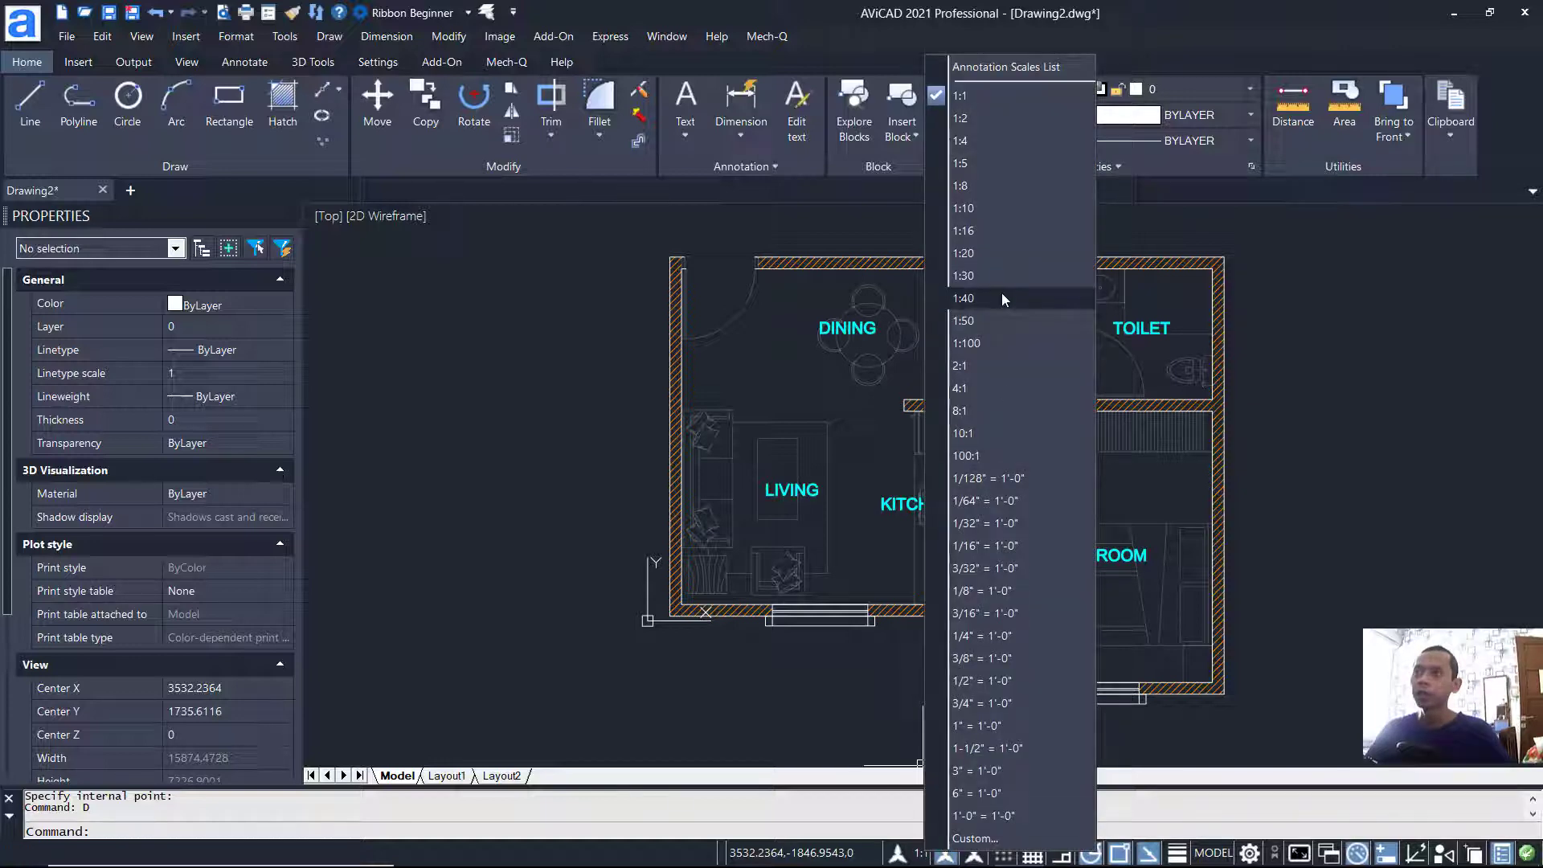
click(977, 320)
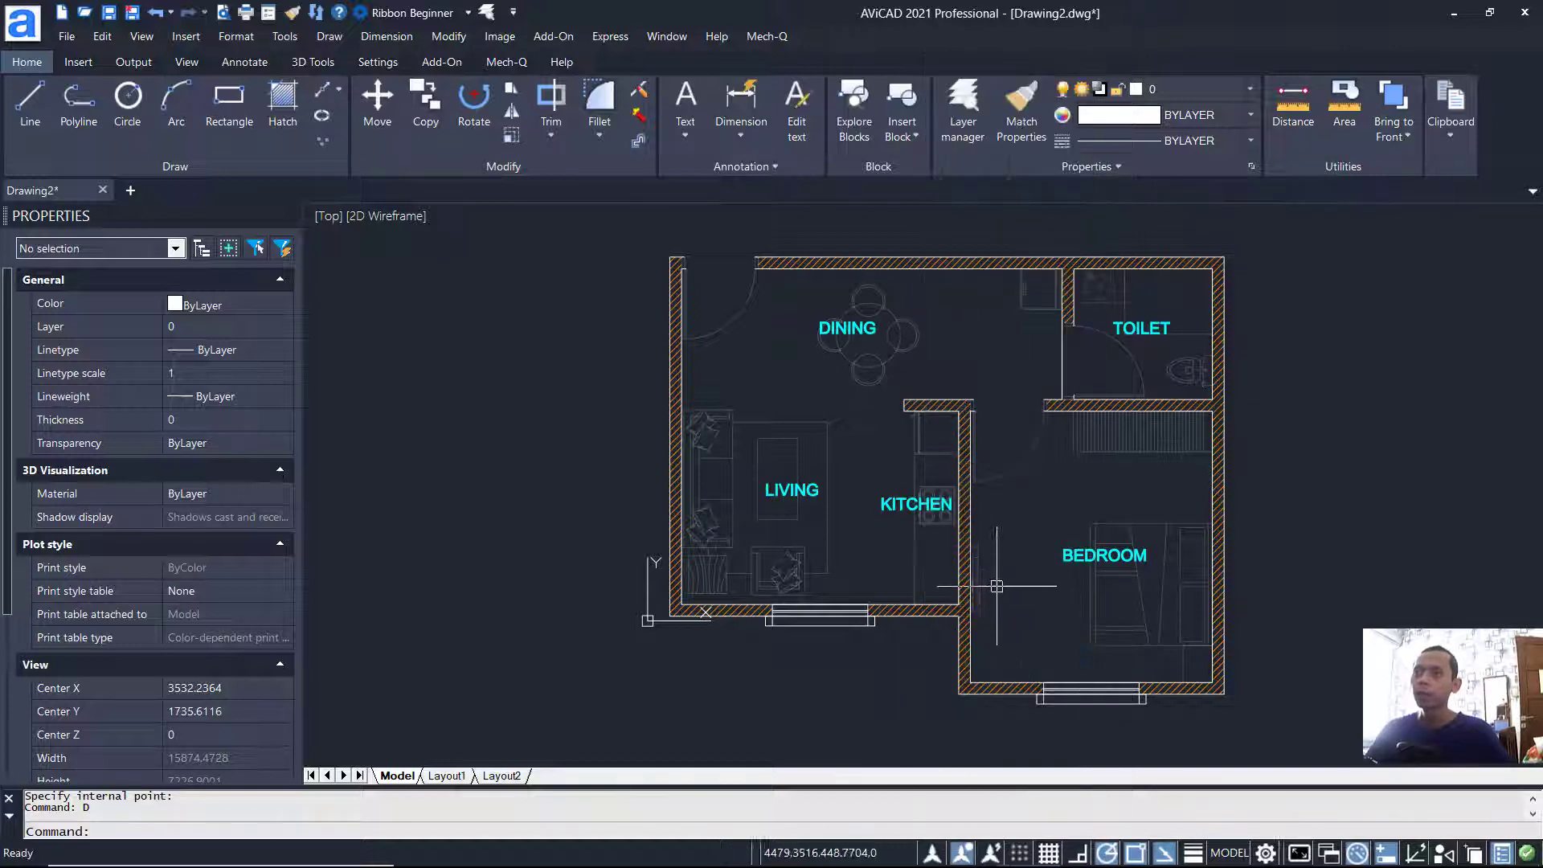
middle_drag(1011, 599, 1011, 581)
text(DIM)
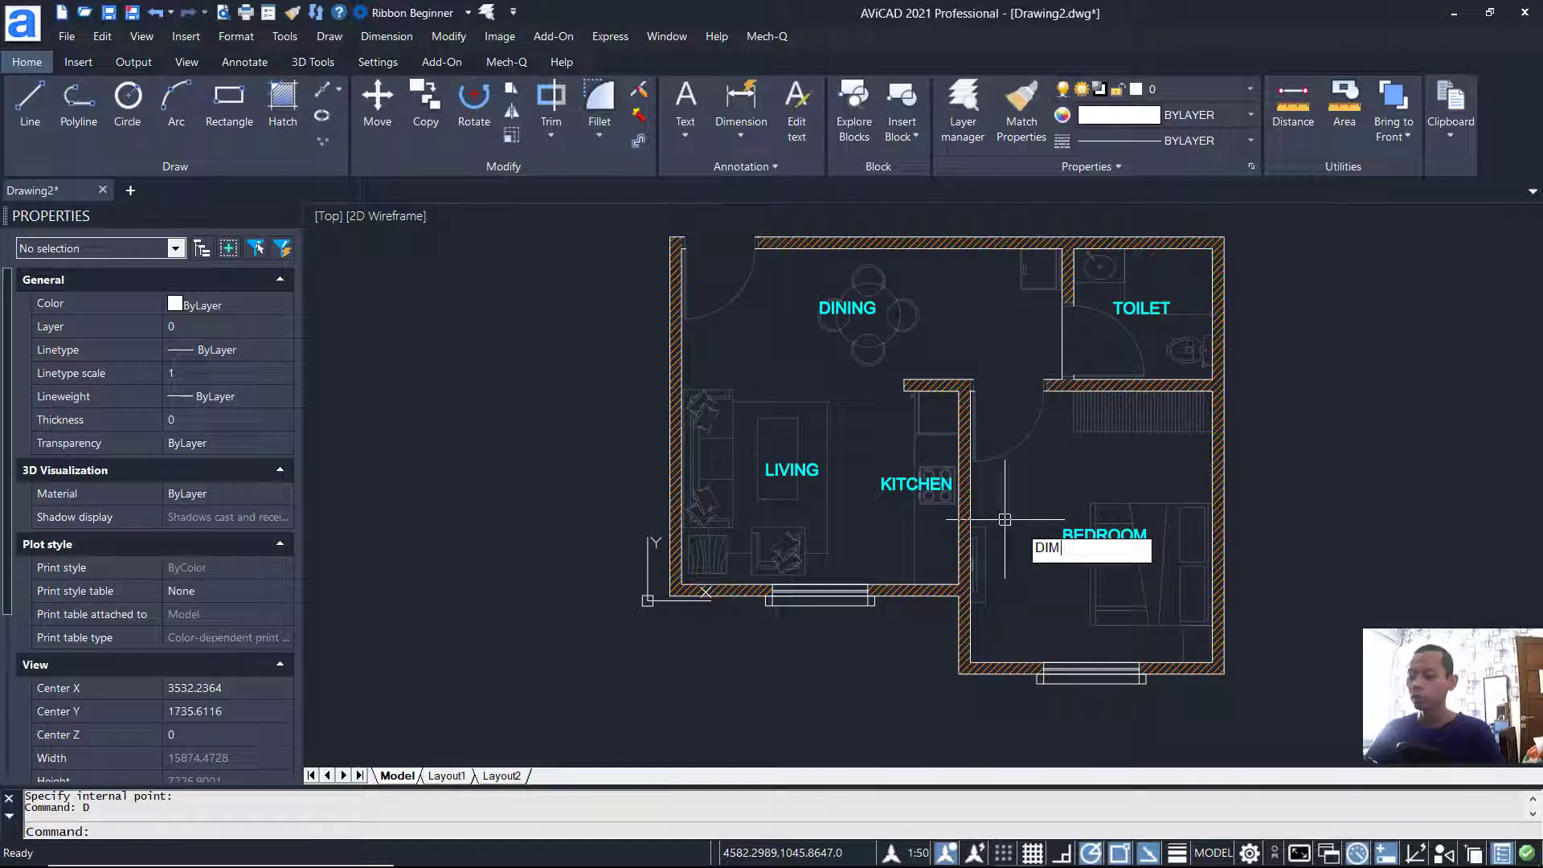
text(LIN)
key(Return)
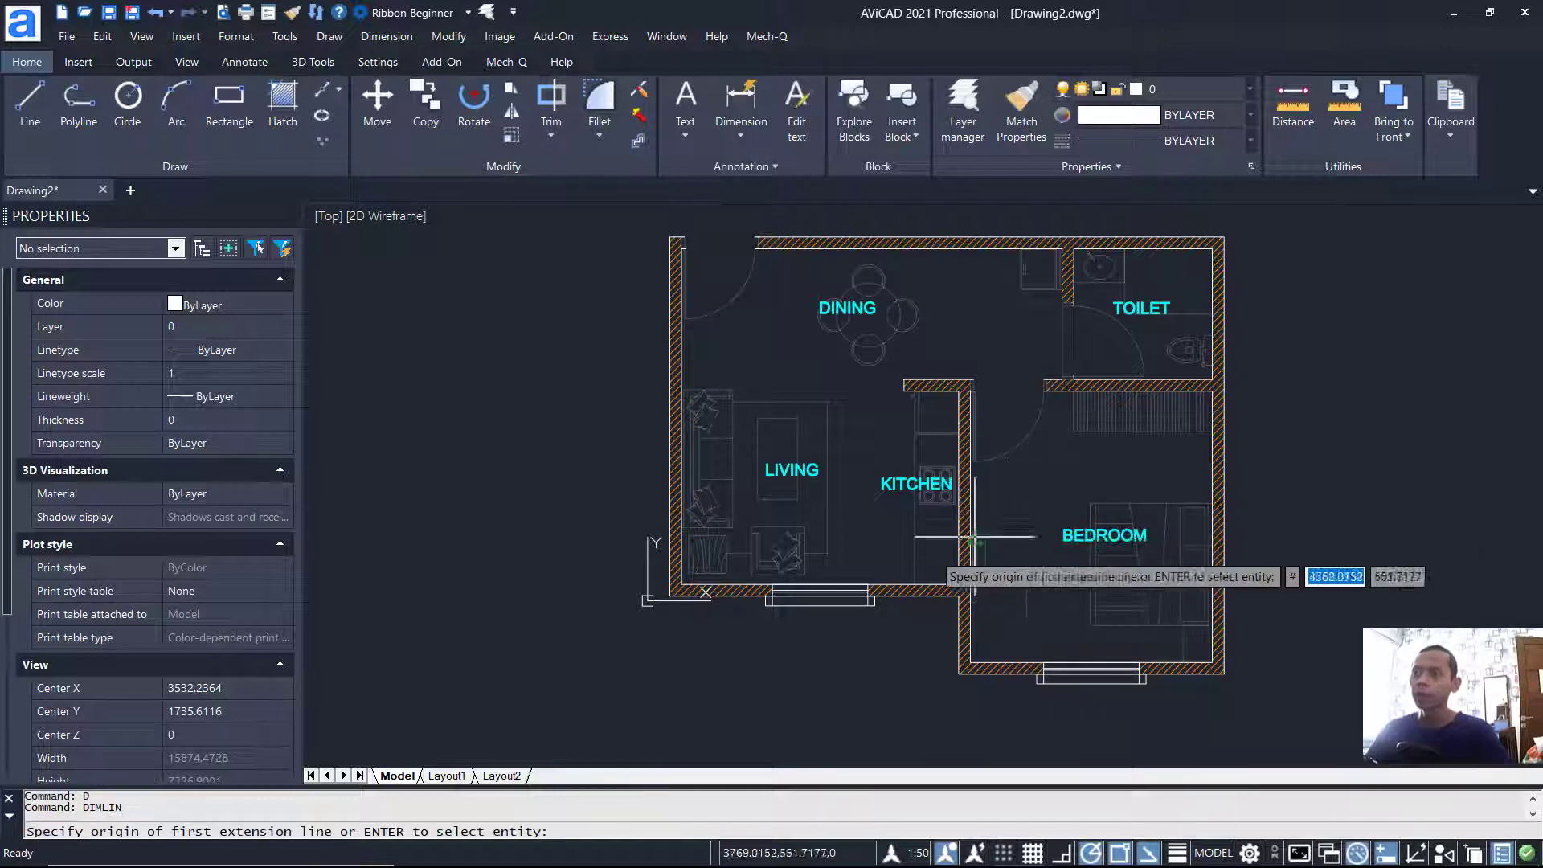
scroll(670, 594, up, 2)
click(682, 582)
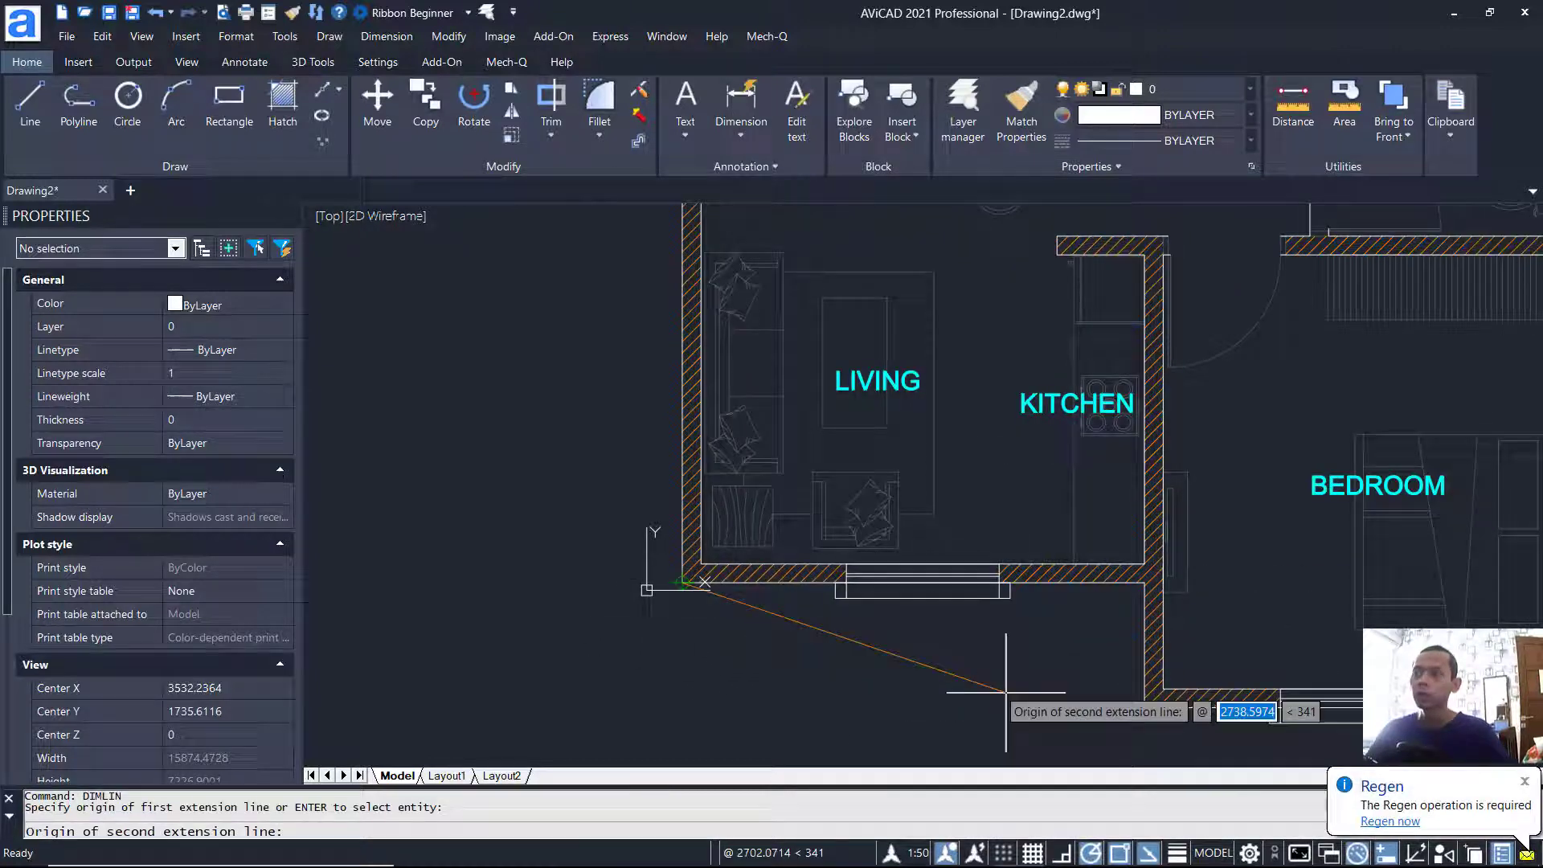
middle_drag(1089, 730, 1019, 588)
click(1073, 566)
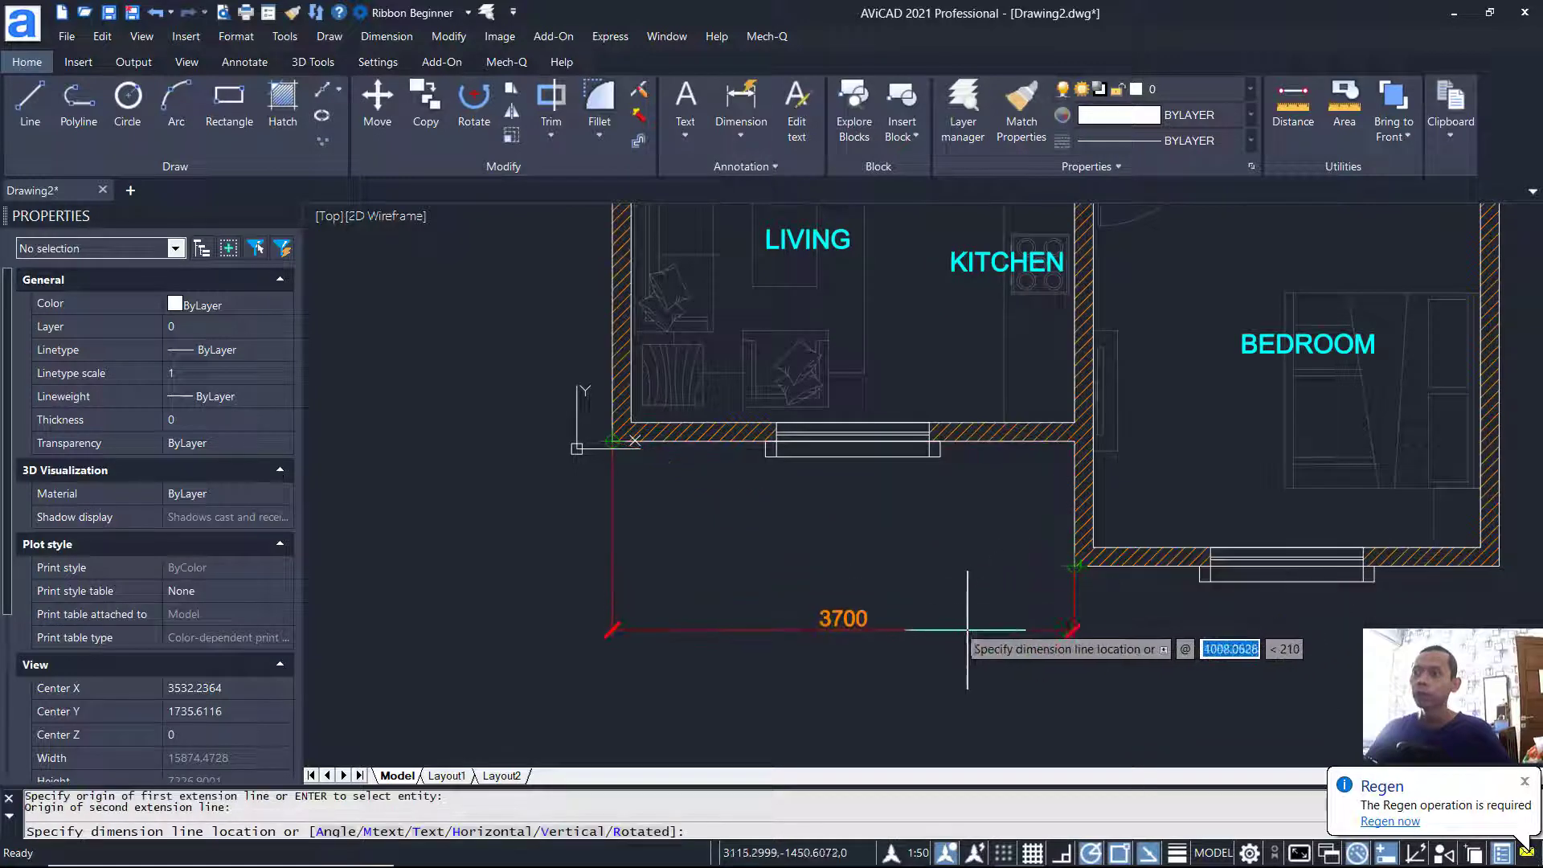
click(951, 623)
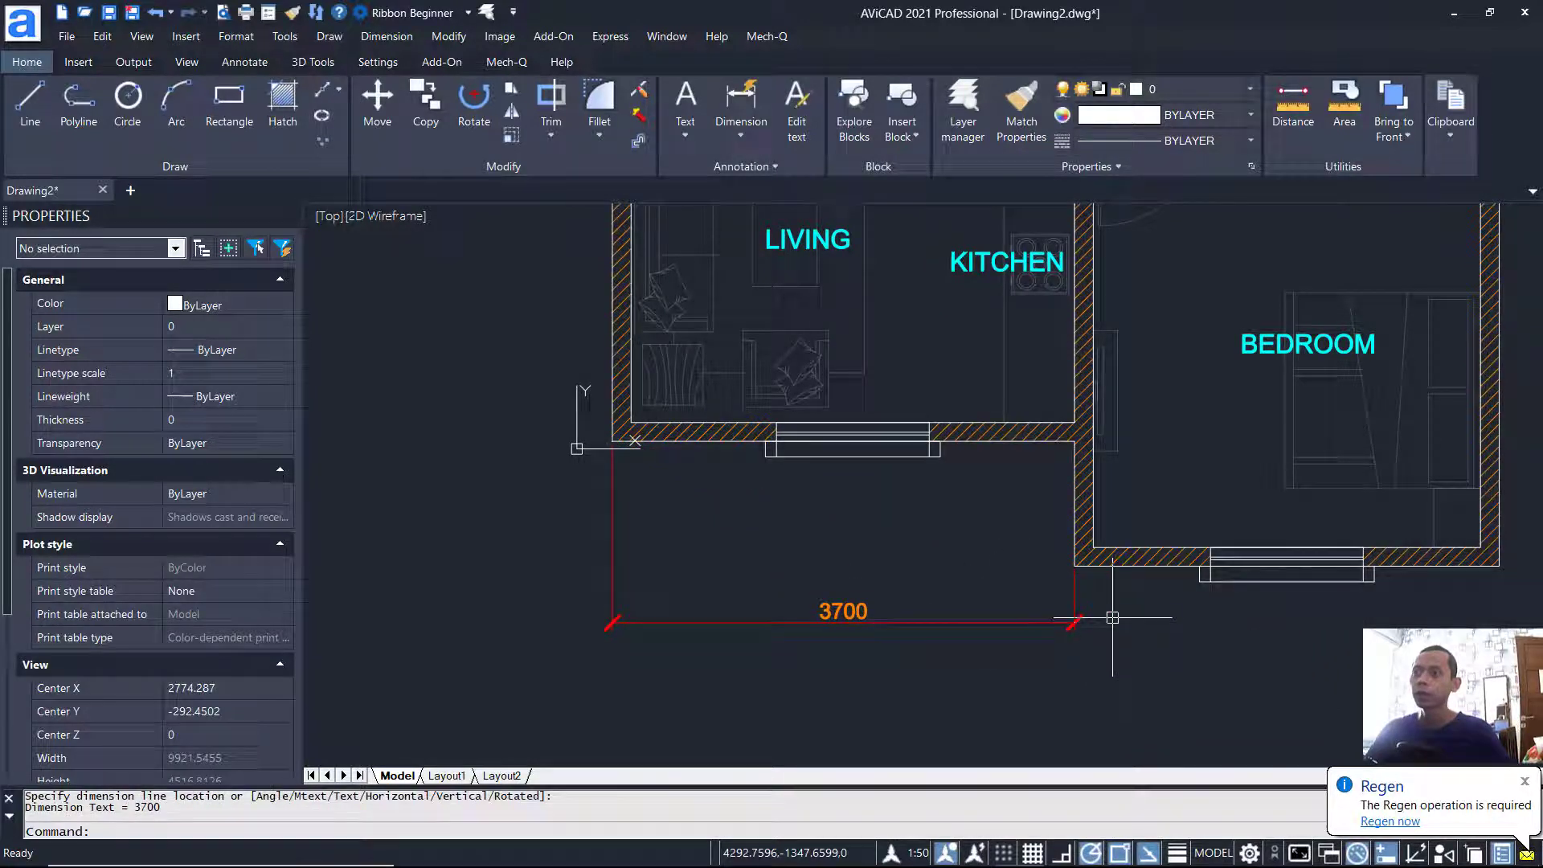
Step: Dimension the bedroom's outer width below the plan, aligned with the living and kitchen section's dimension line
key(Return)
click(1075, 567)
middle_drag(1334, 647, 1235, 647)
click(1400, 566)
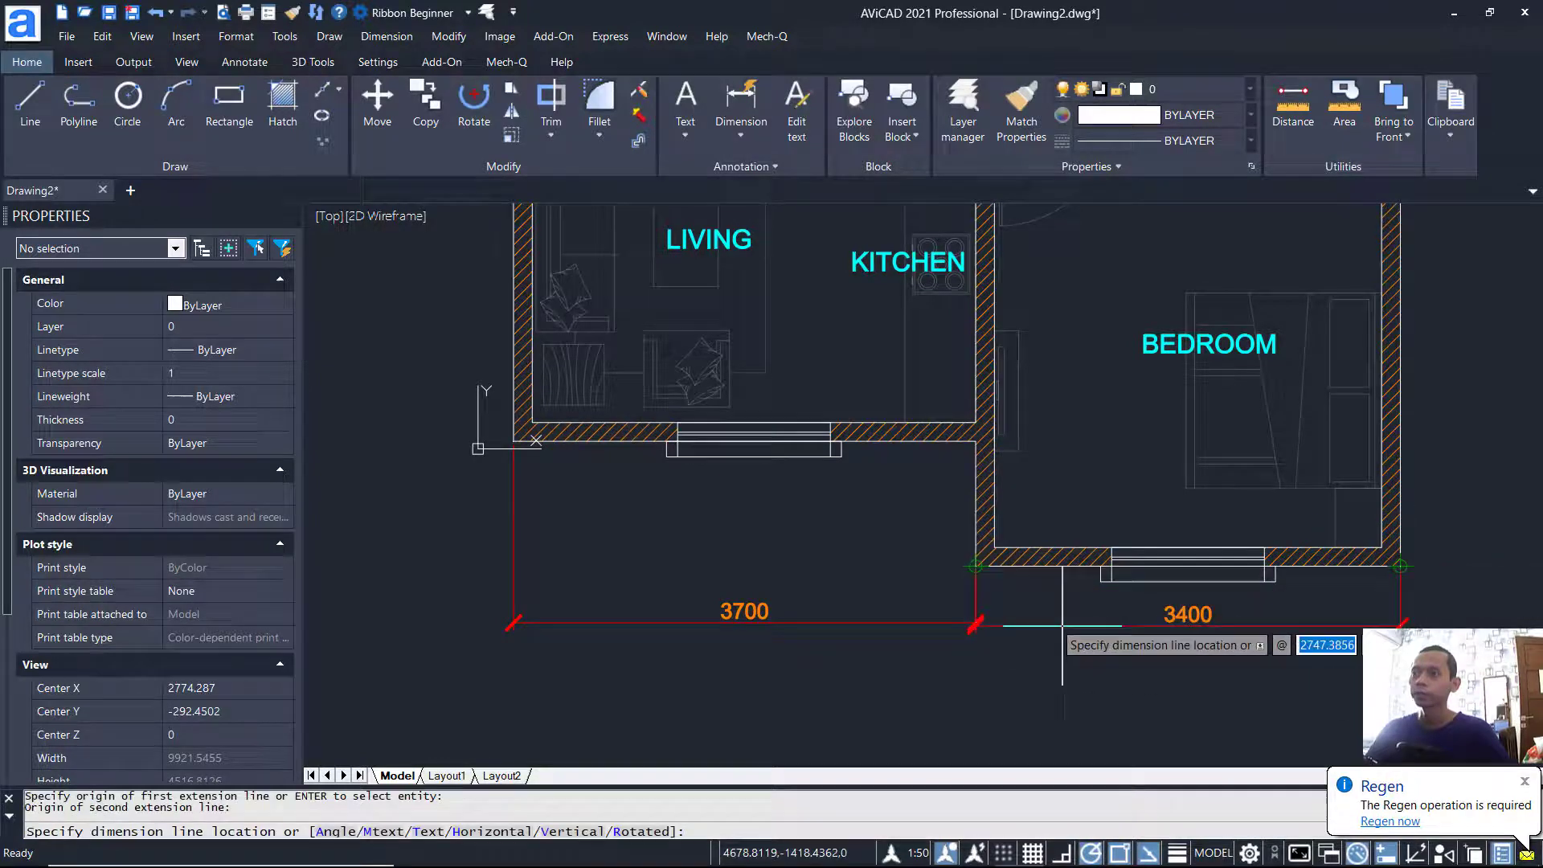
click(975, 623)
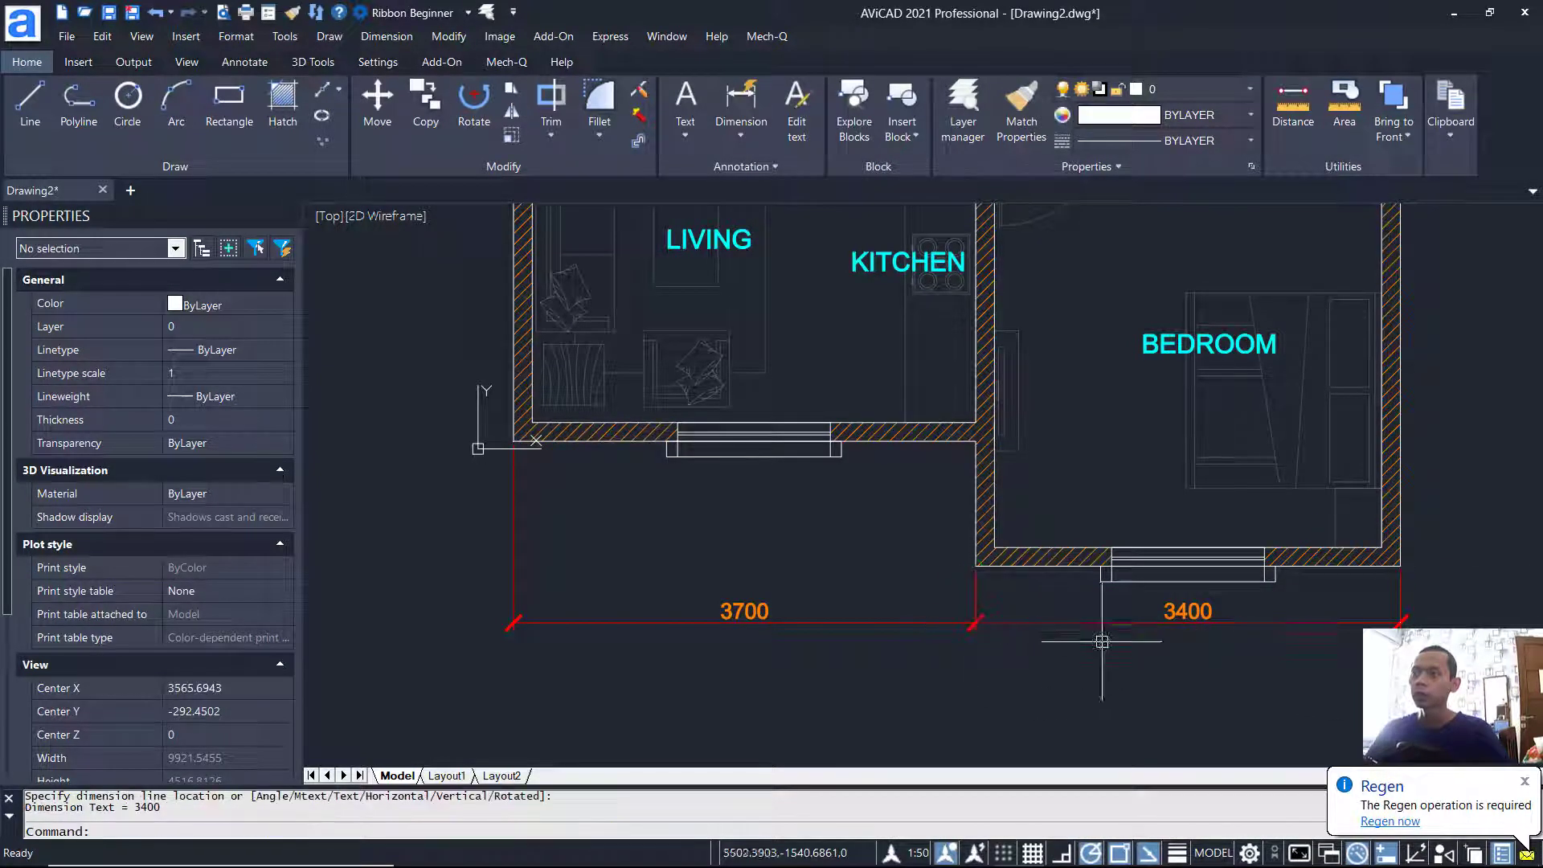
Step: Add an overall horizontal dimension of the plan's full width, below the two partial width dimensions
key(Return)
click(1400, 566)
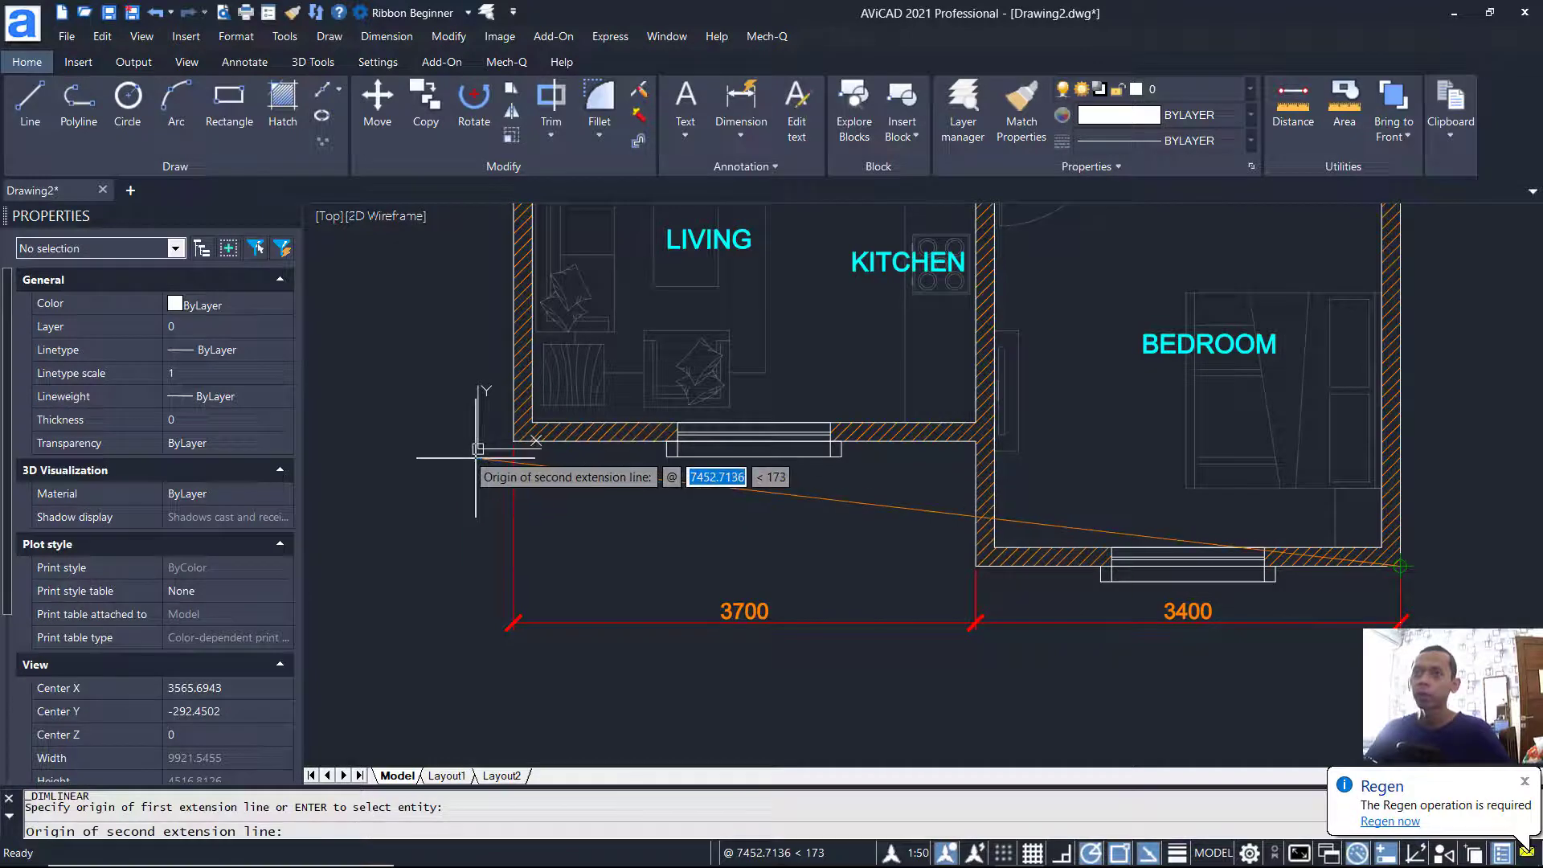
click(513, 441)
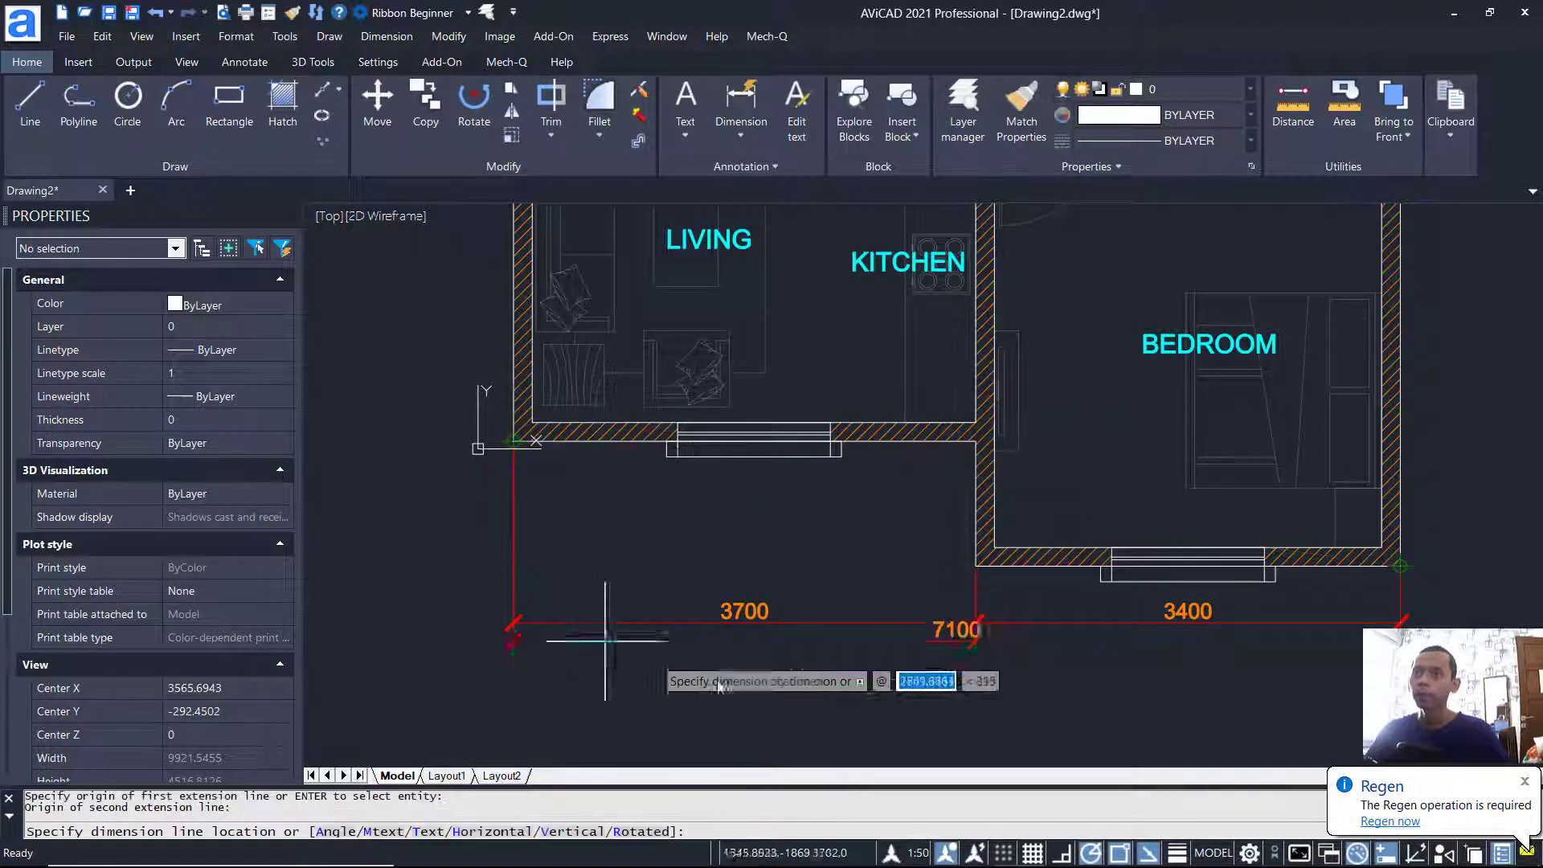
click(960, 681)
Step: Add a vertical dimension beside the bedroom from its lower-right outer corner to the middle of the toilet partition wall, using Mid between 2 points
middle_drag(1488, 508, 1123, 592)
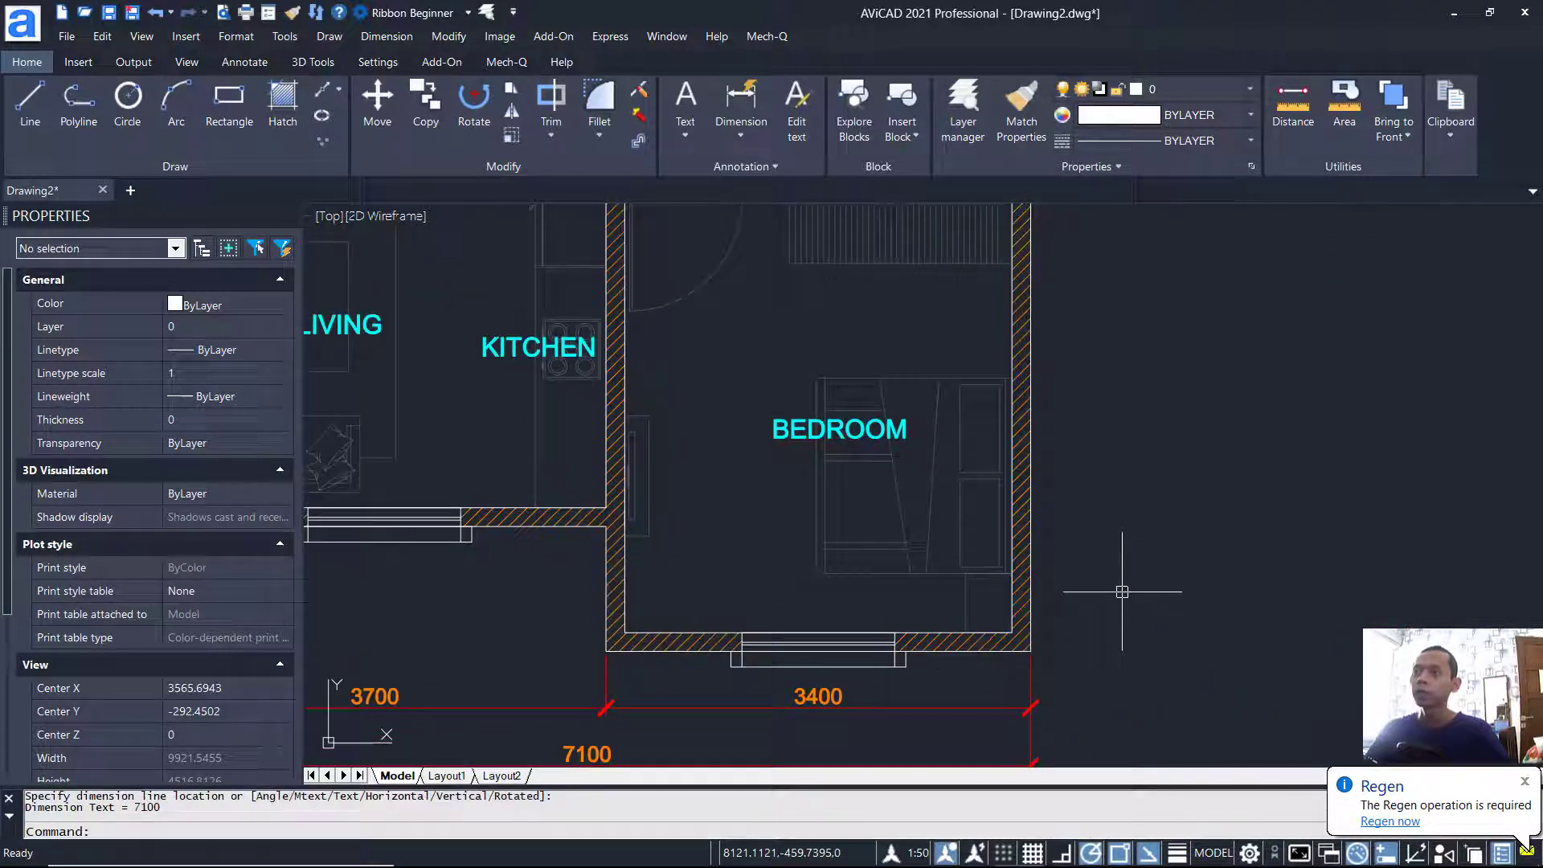
scroll(1122, 592, up, 2)
key(Return)
click(978, 686)
scroll(1122, 551, down, 3)
scroll(1078, 437, up, 5)
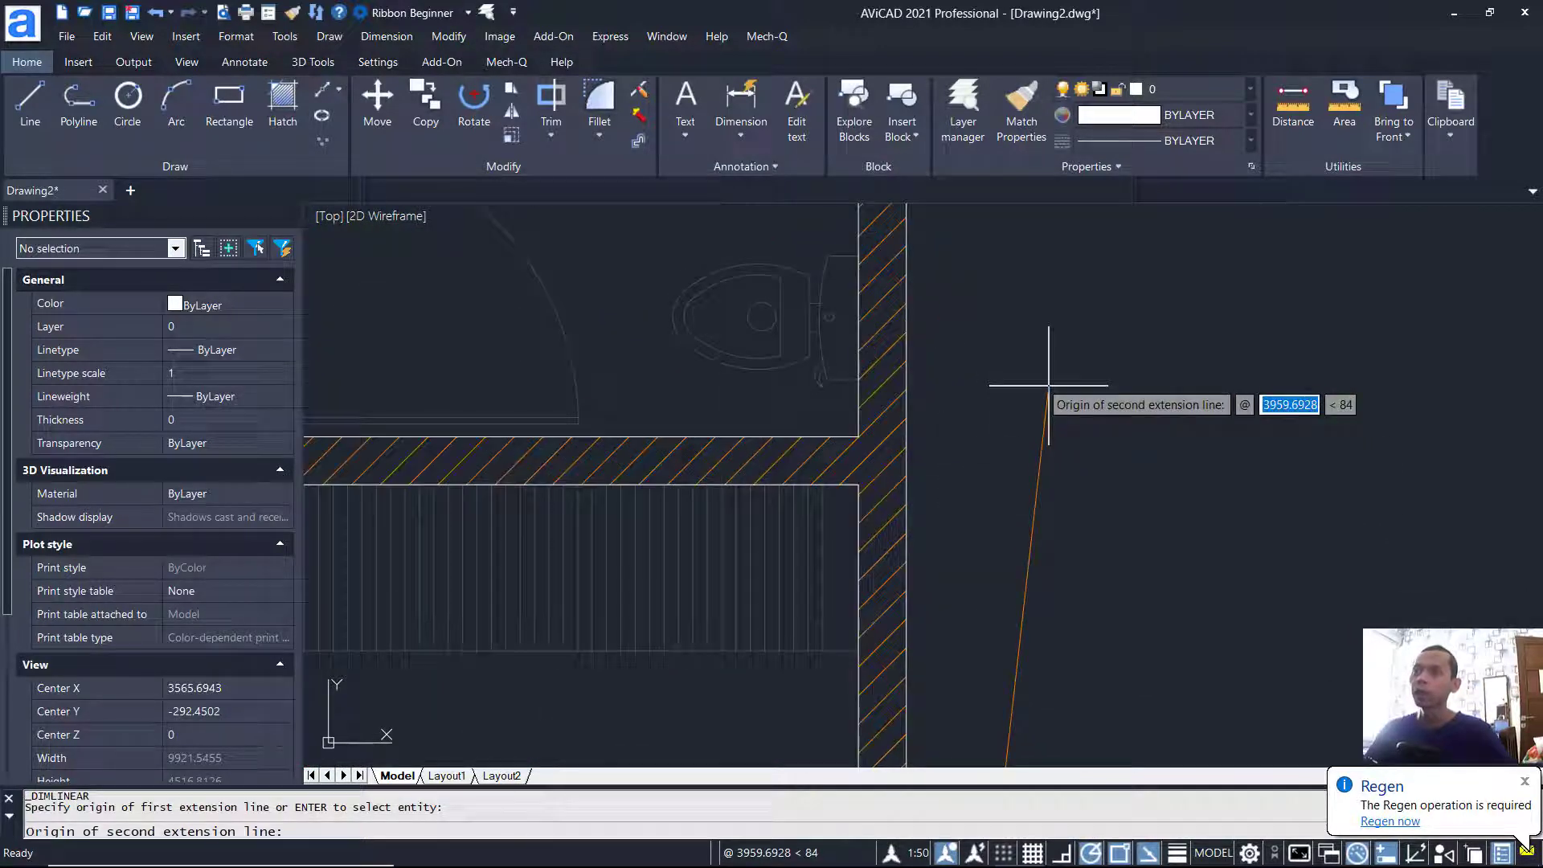
shift+right_click(1004, 401)
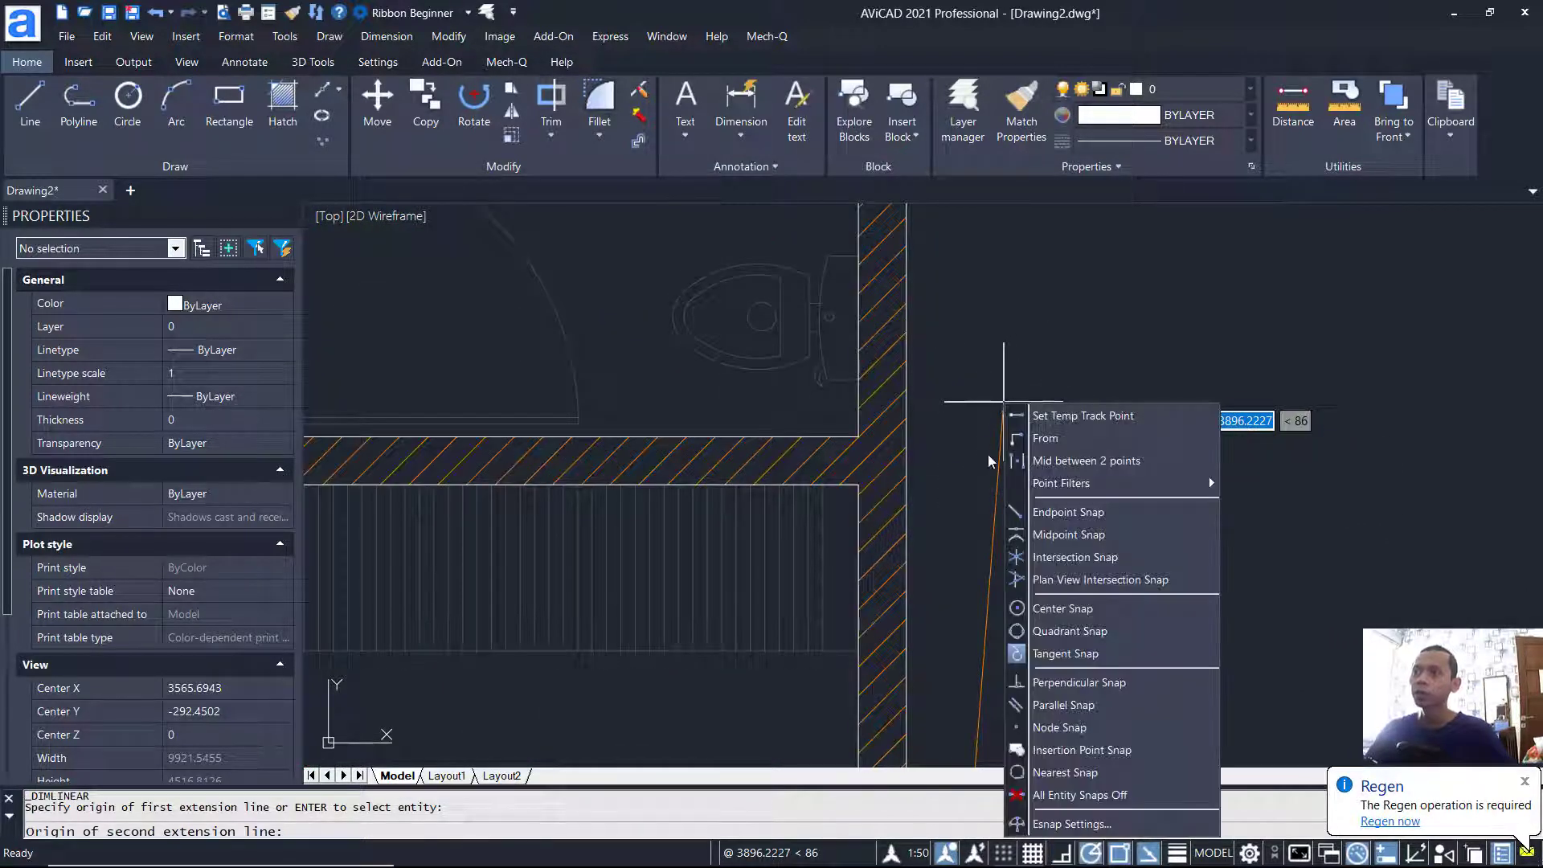
click(1102, 462)
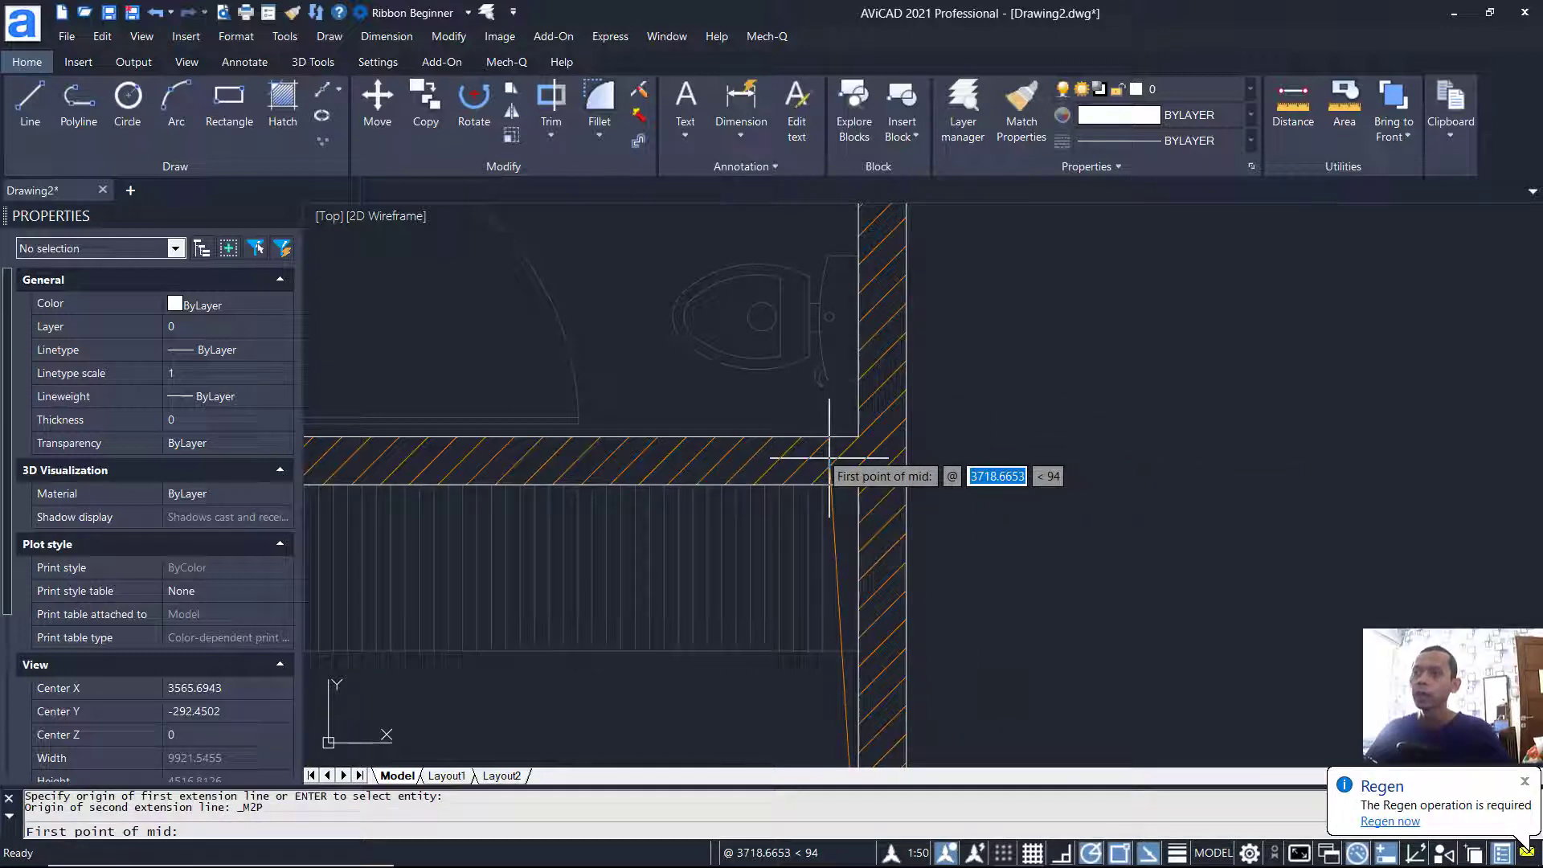
scroll(902, 498, up, 4)
click(903, 530)
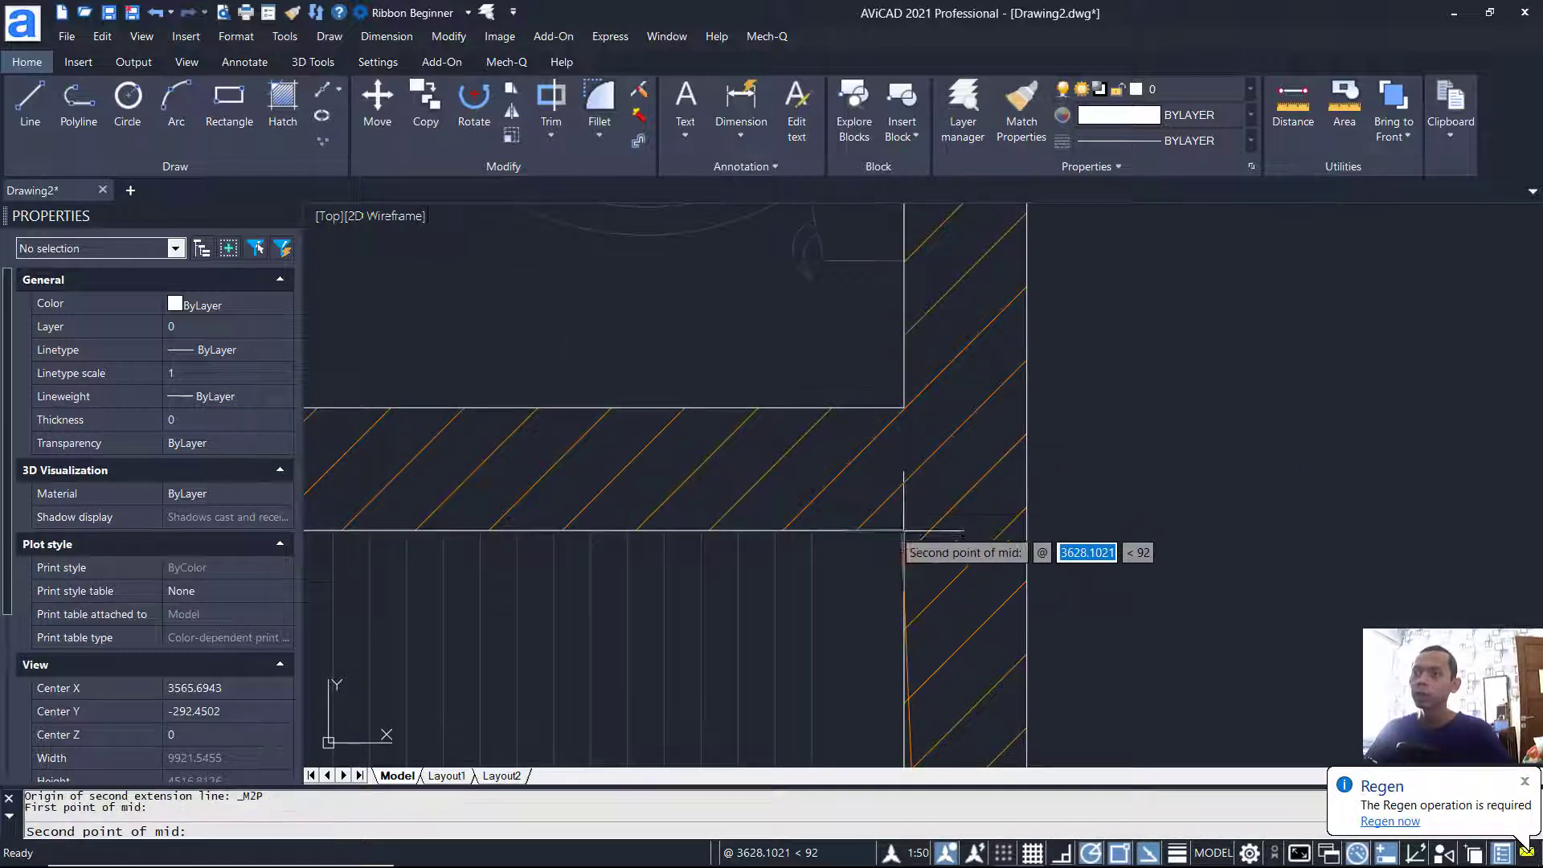
click(903, 406)
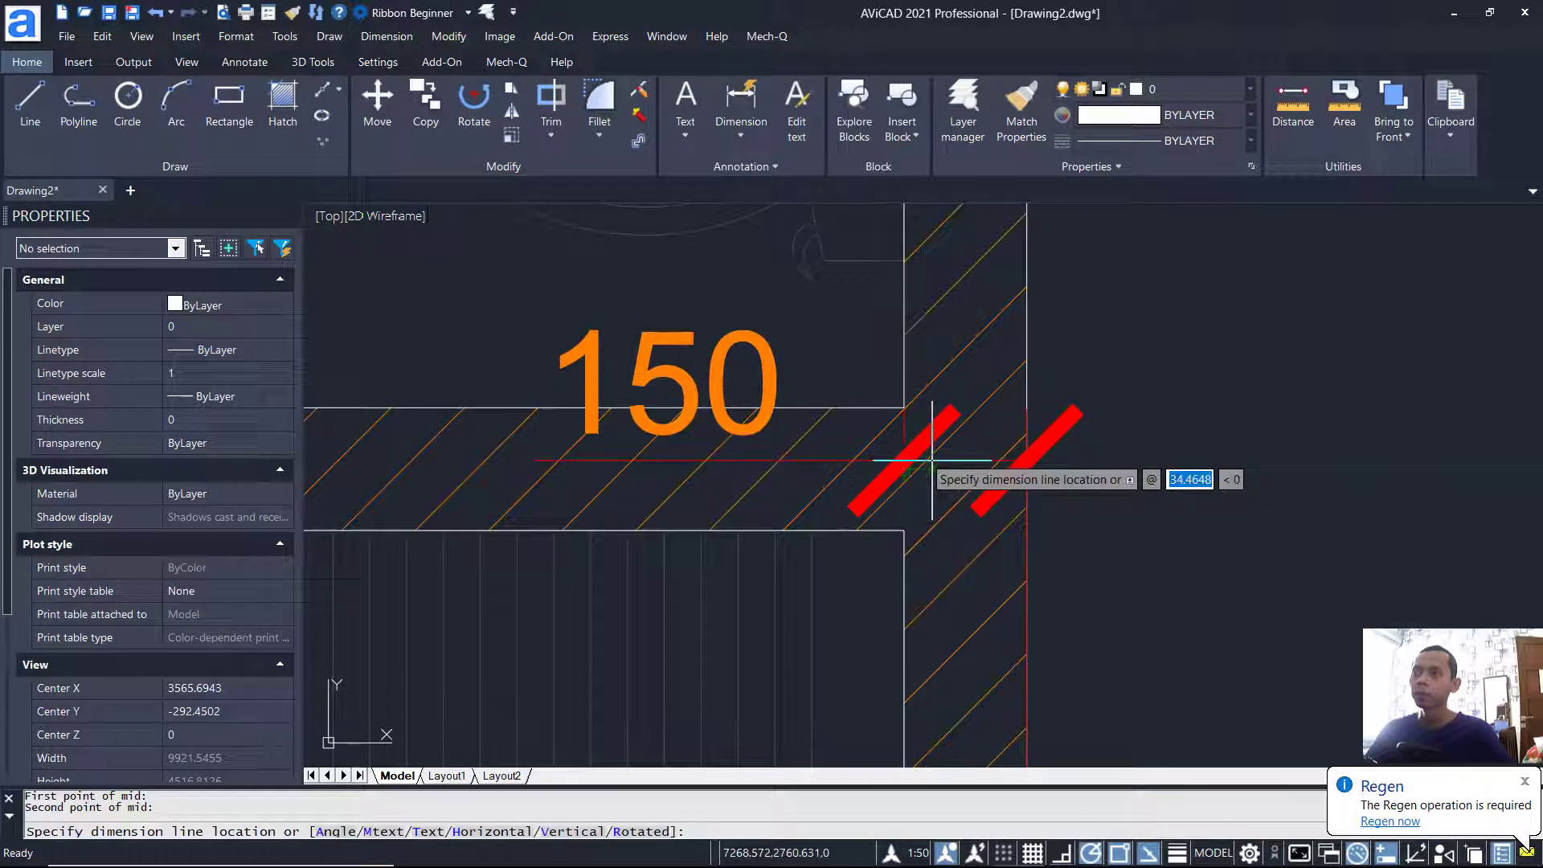
scroll(1186, 586, down, 4)
middle_drag(1186, 585, 1117, 507)
click(1118, 408)
Step: Dimension the toilet section vertically from the partition wall's middle to the plan's upper-right outer corner, aligned with the bedroom's vertical dimension
scroll(1049, 385, up, 5)
key(Return)
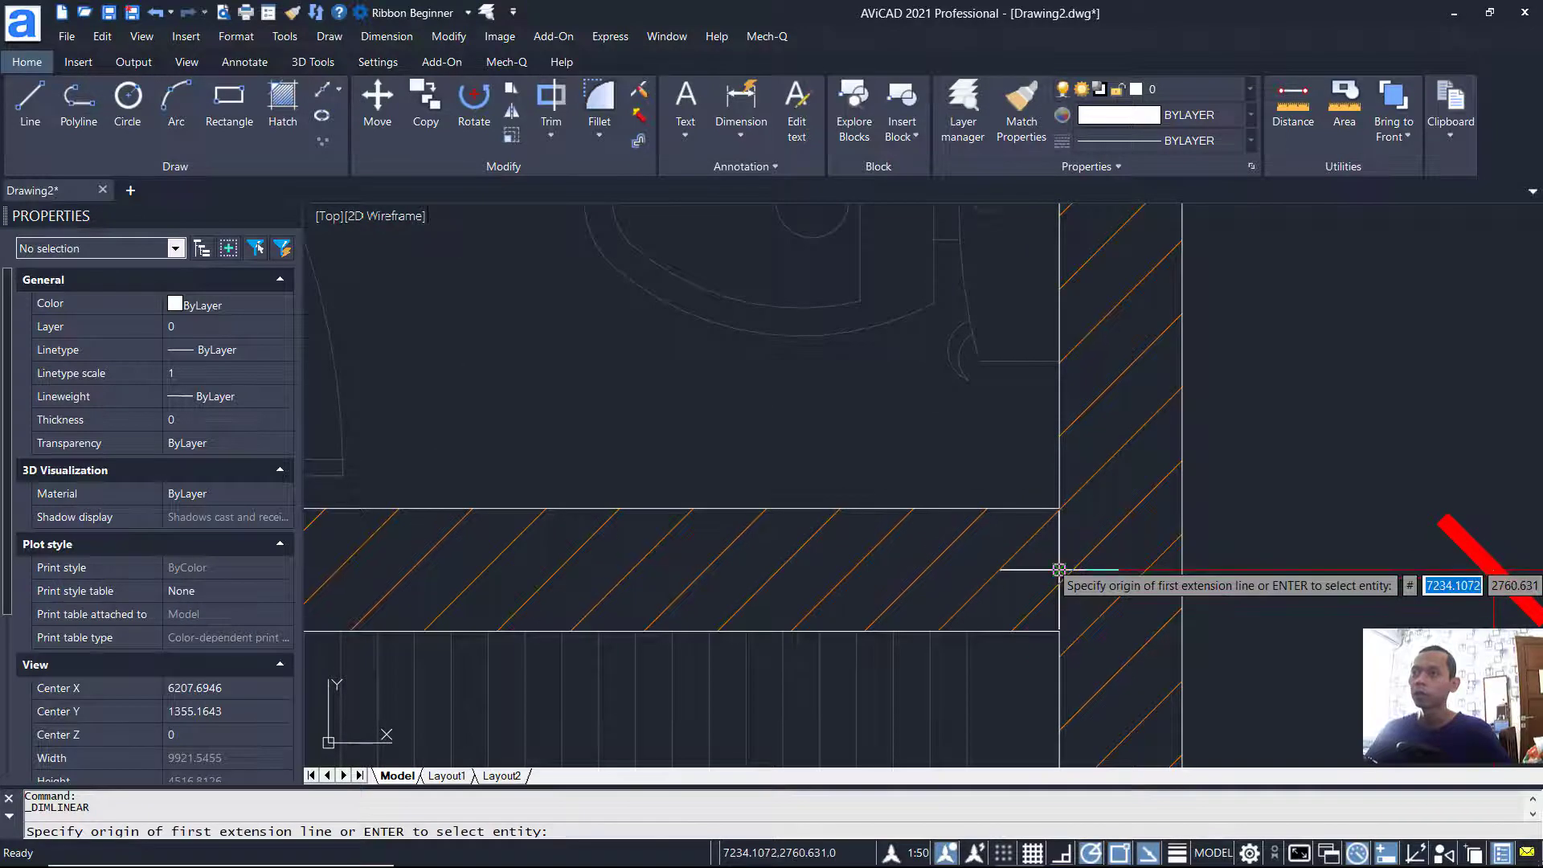
click(1059, 570)
scroll(1106, 579, down, 4)
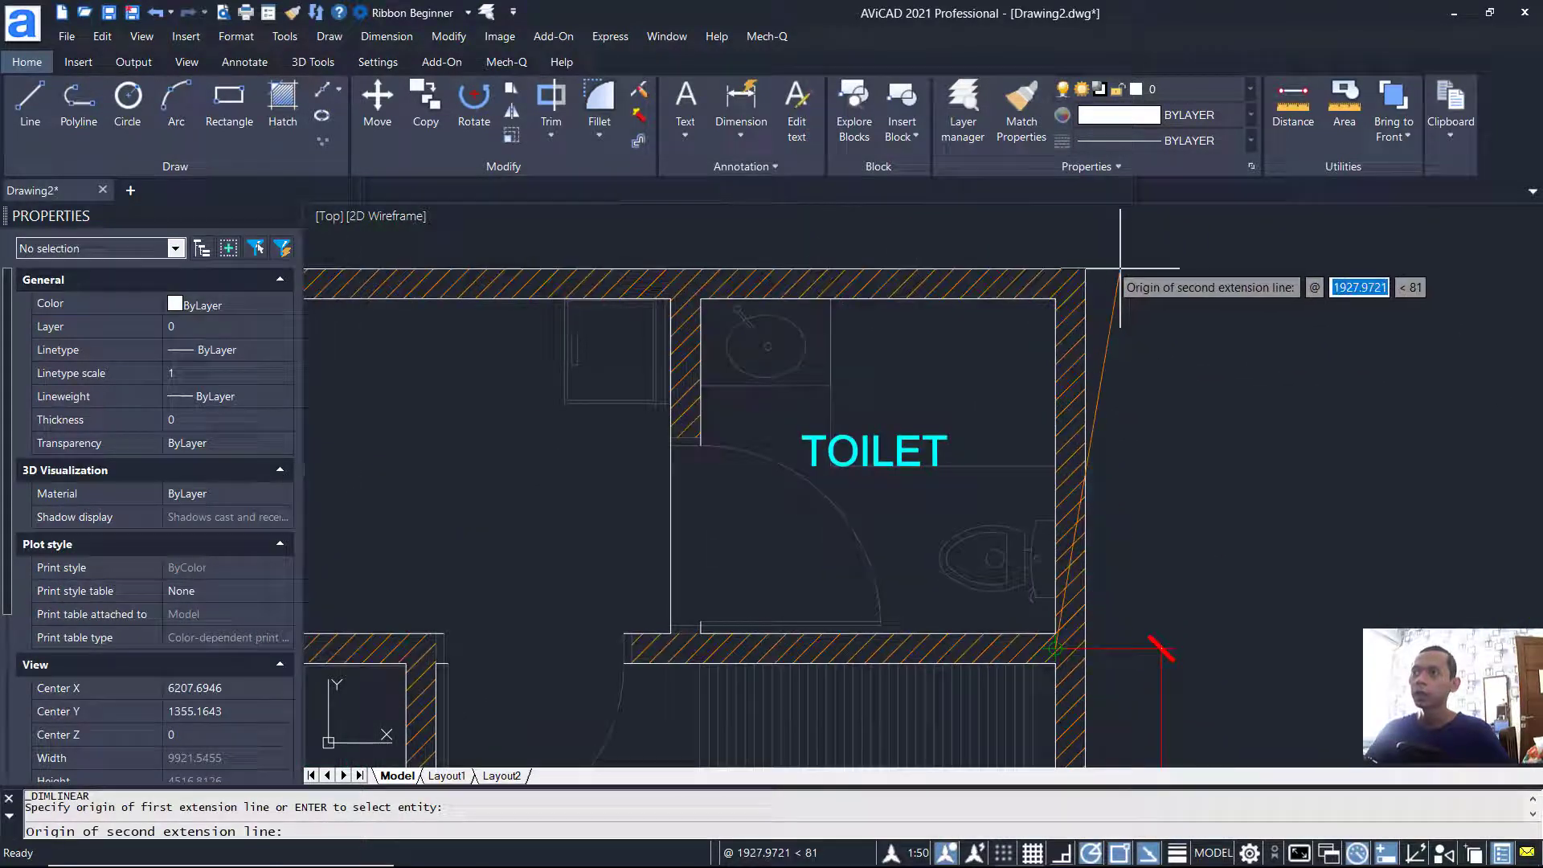
click(1085, 267)
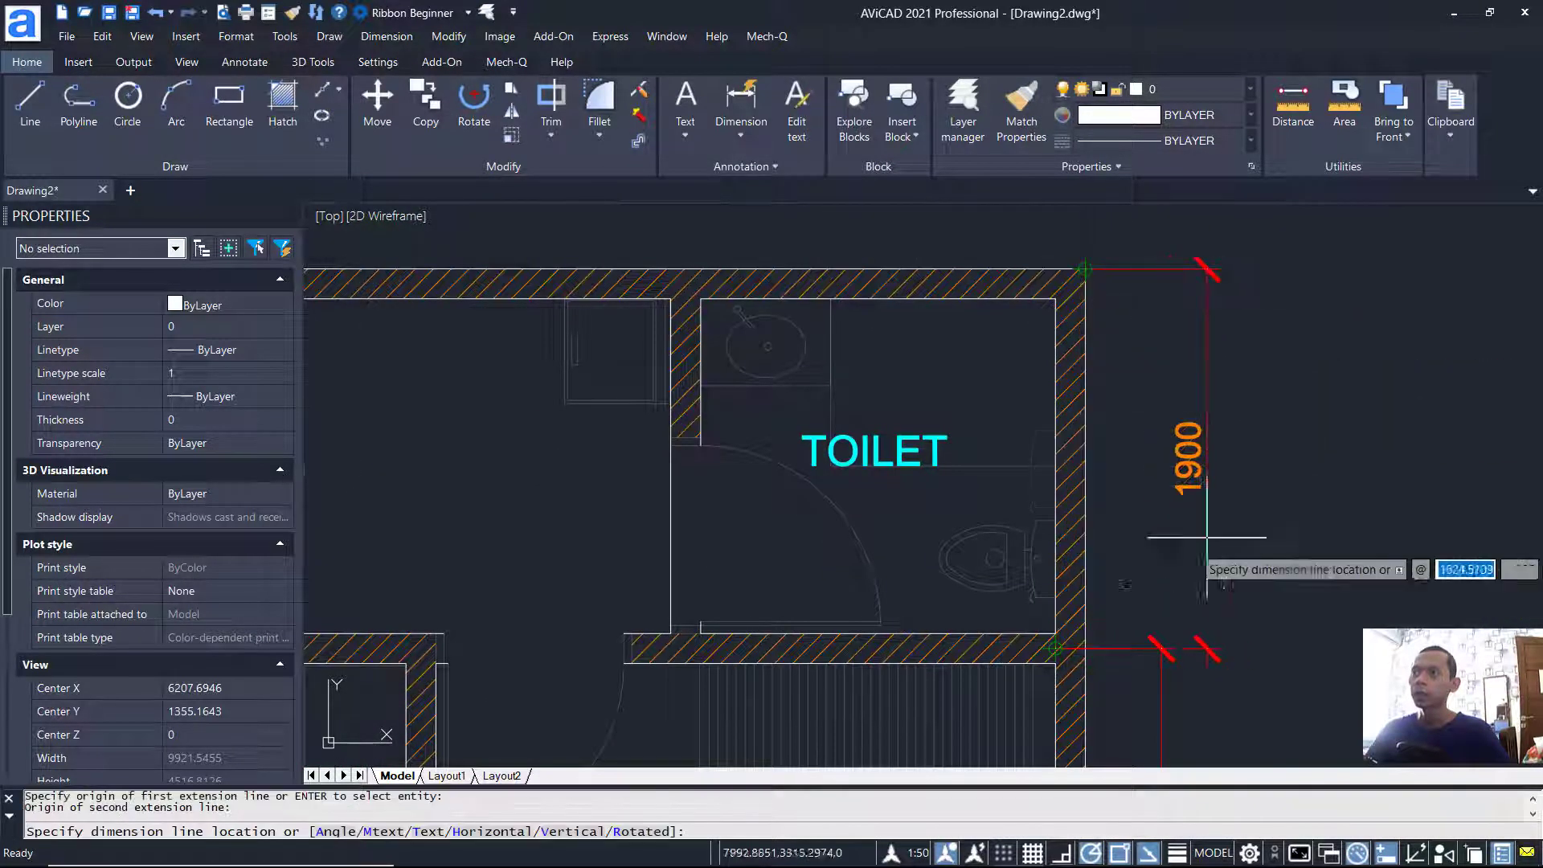
click(1162, 647)
Step: Add an overall vertical dimension between the upper-right and lower-right outer corners, outside the partial vertical dimensions
key(Return)
click(1085, 268)
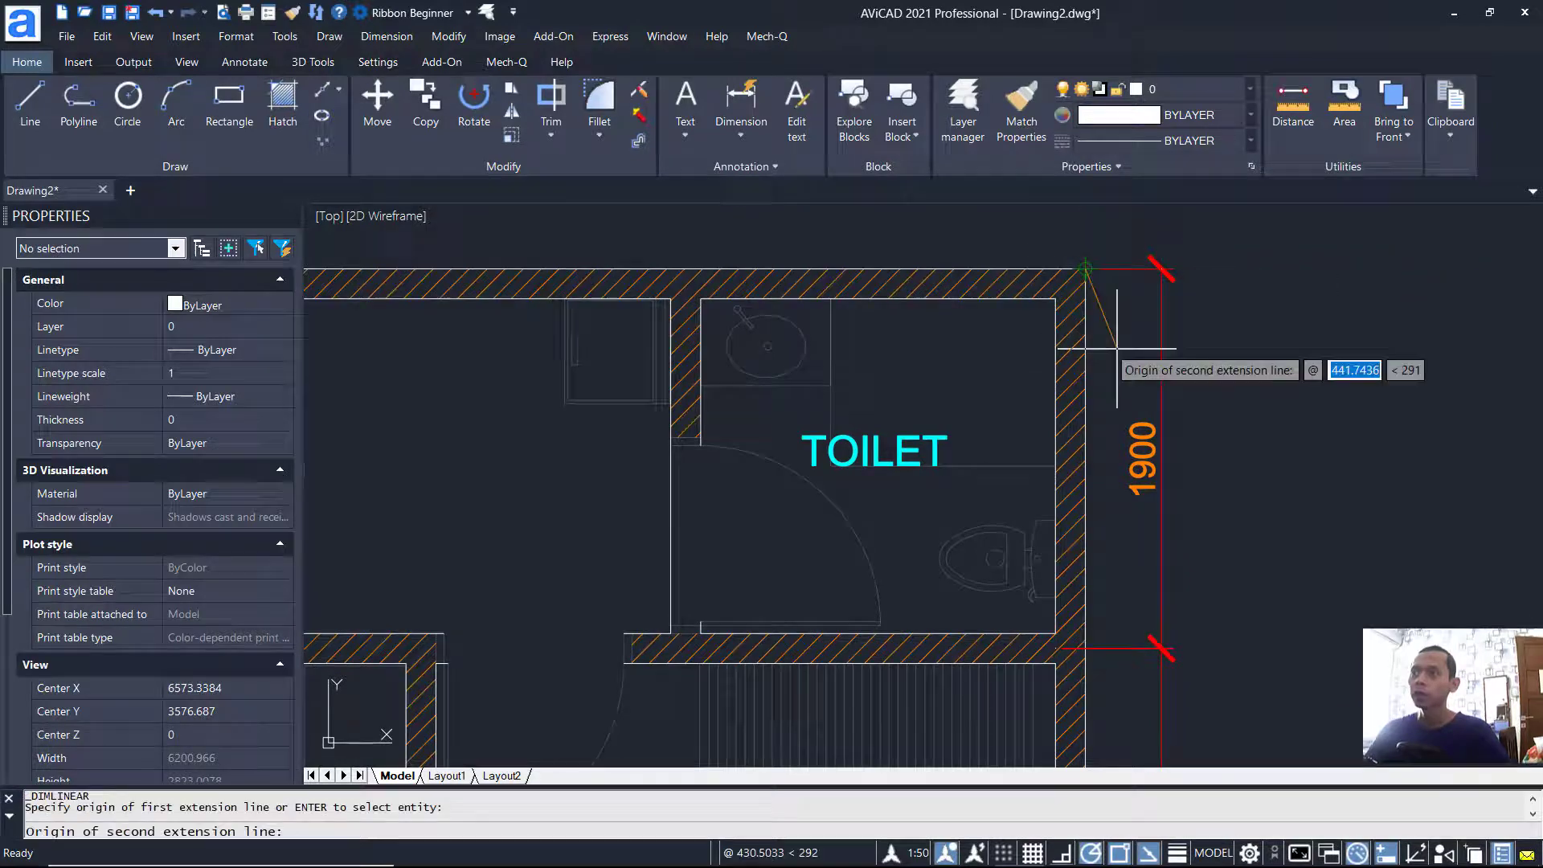
scroll(1112, 386, down, 5)
scroll(1121, 506, up, 5)
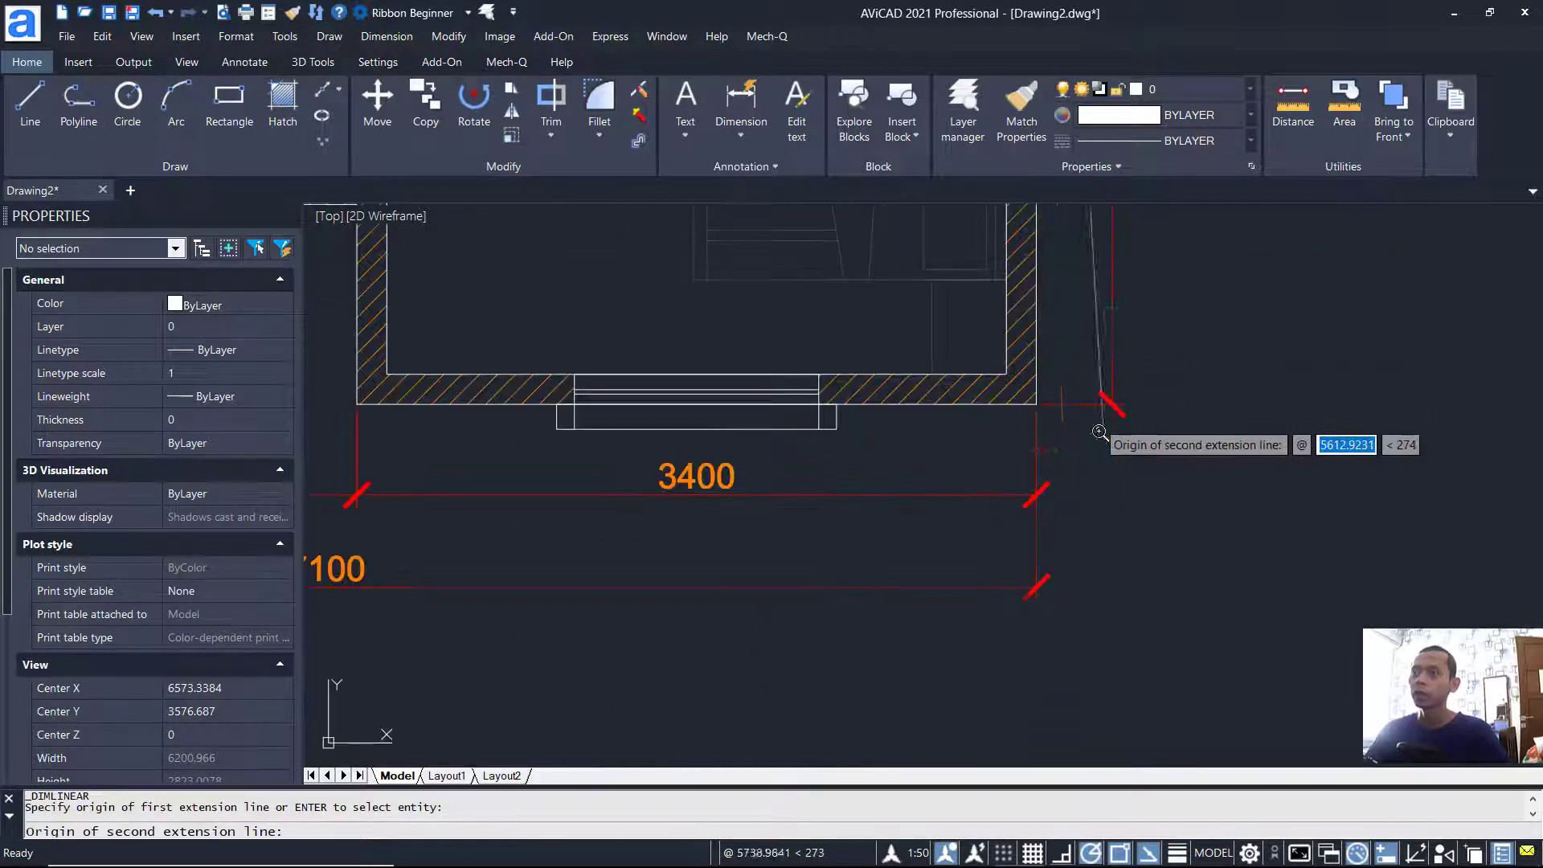
click(1037, 404)
scroll(1045, 402, down, 5)
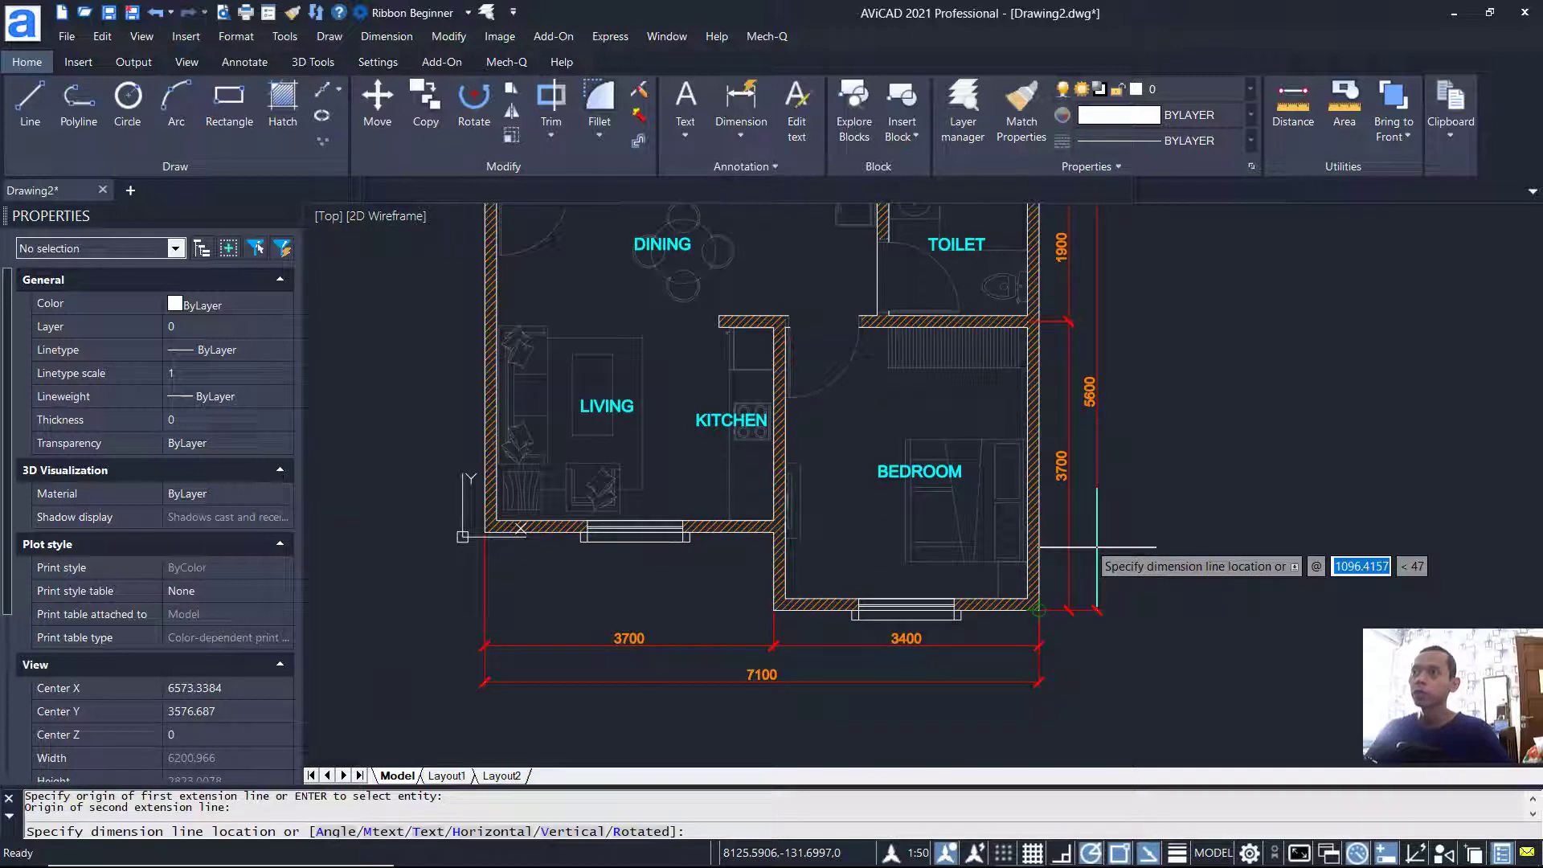
click(1105, 543)
Step: Add a horizontal dimension above the toilet from the plan's upper-right outer corner to the middle of the toilet's side wall, using Mid between 2 points
key(Return)
scroll(1093, 515, up, 5)
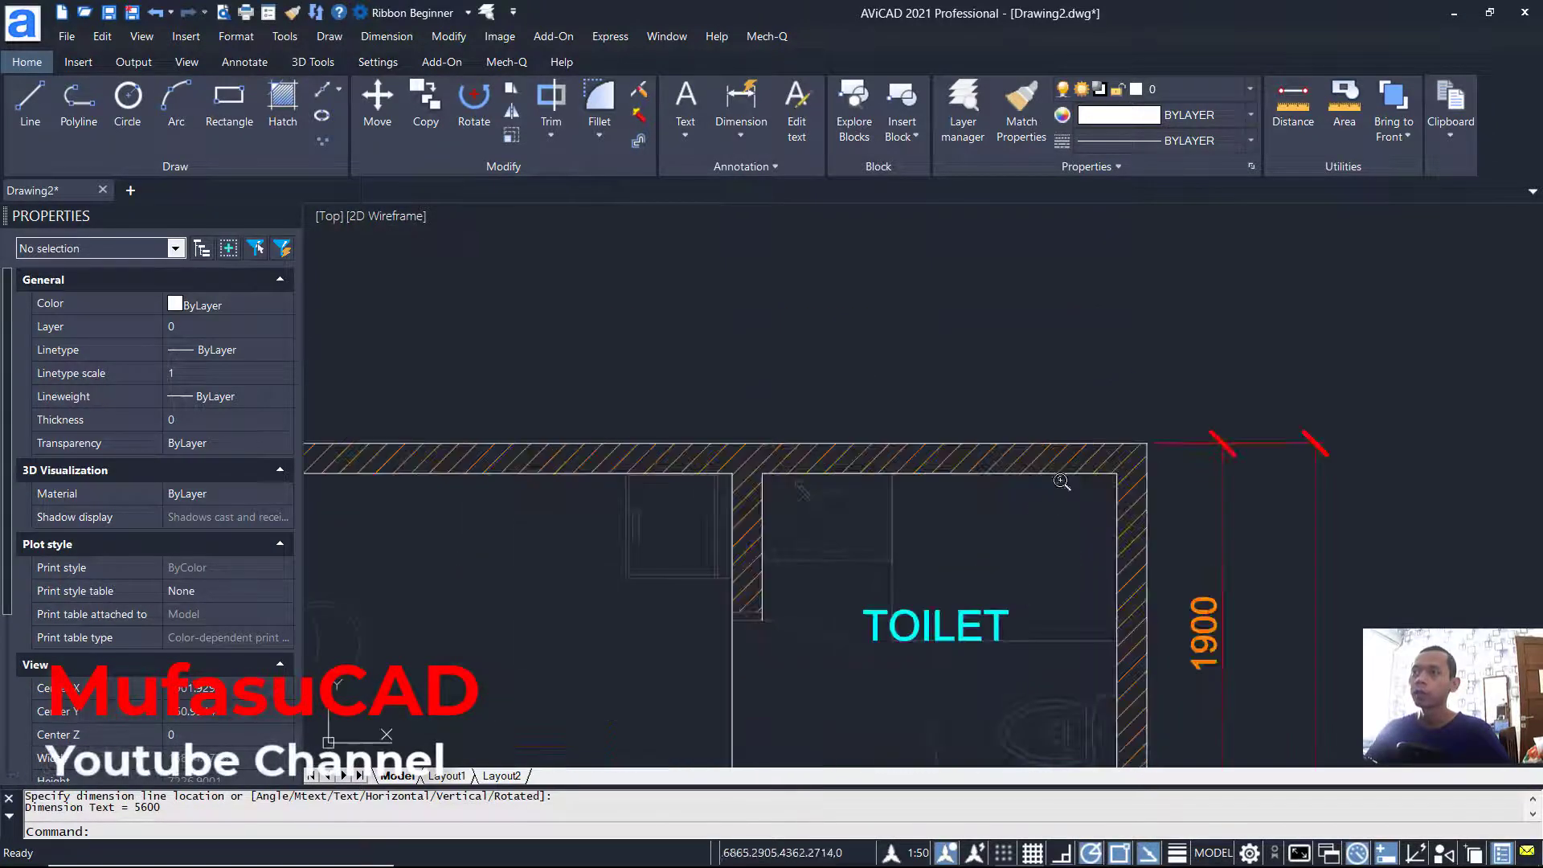
click(1145, 443)
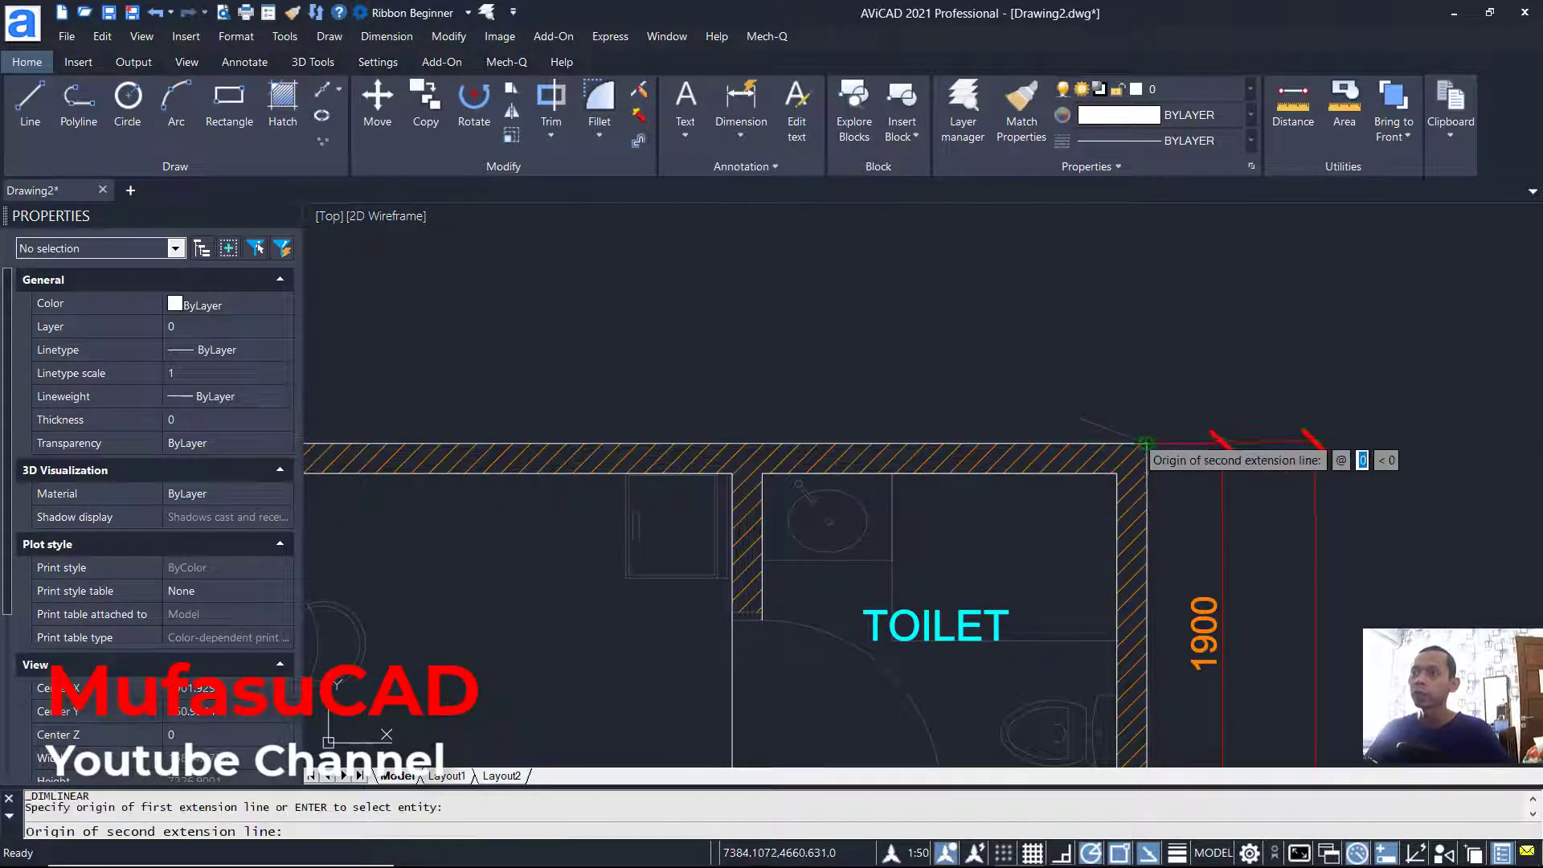
shift+right_click(862, 331)
click(951, 395)
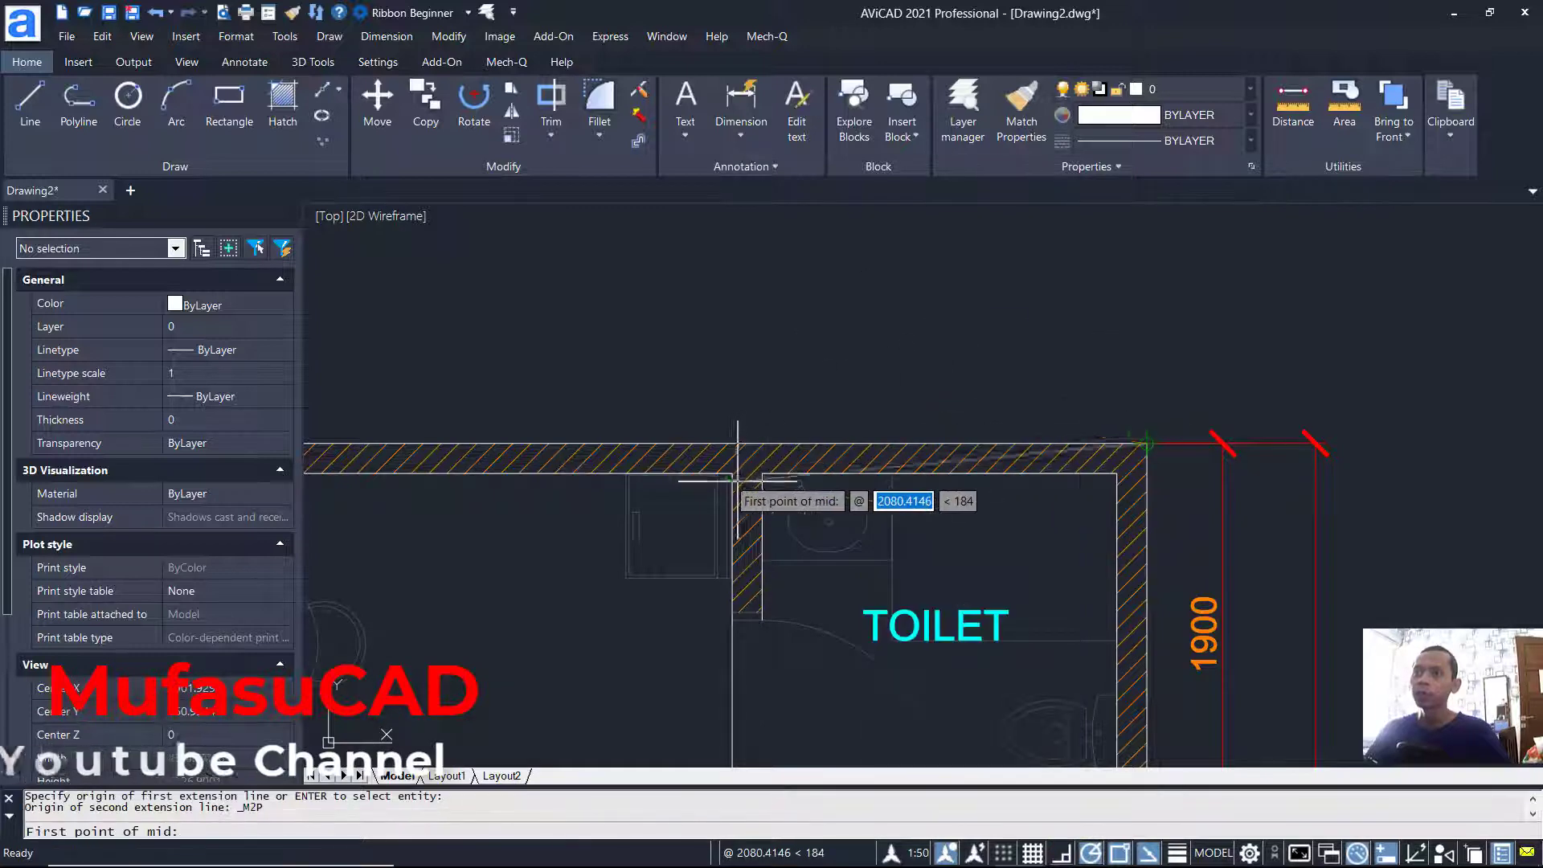
scroll(724, 434, up, 5)
click(718, 431)
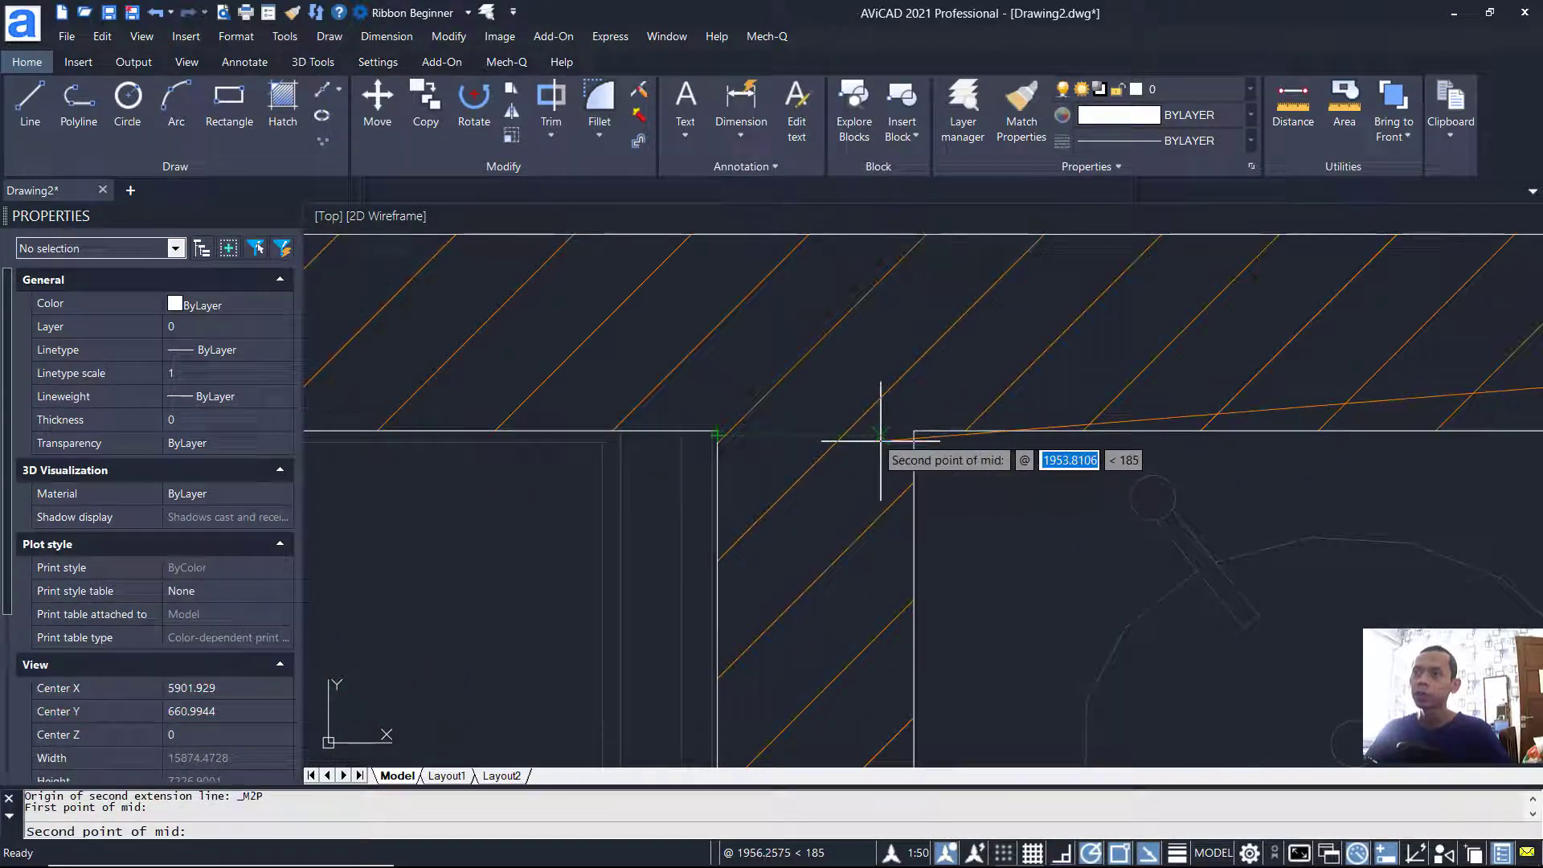
click(914, 431)
scroll(841, 348, down, 5)
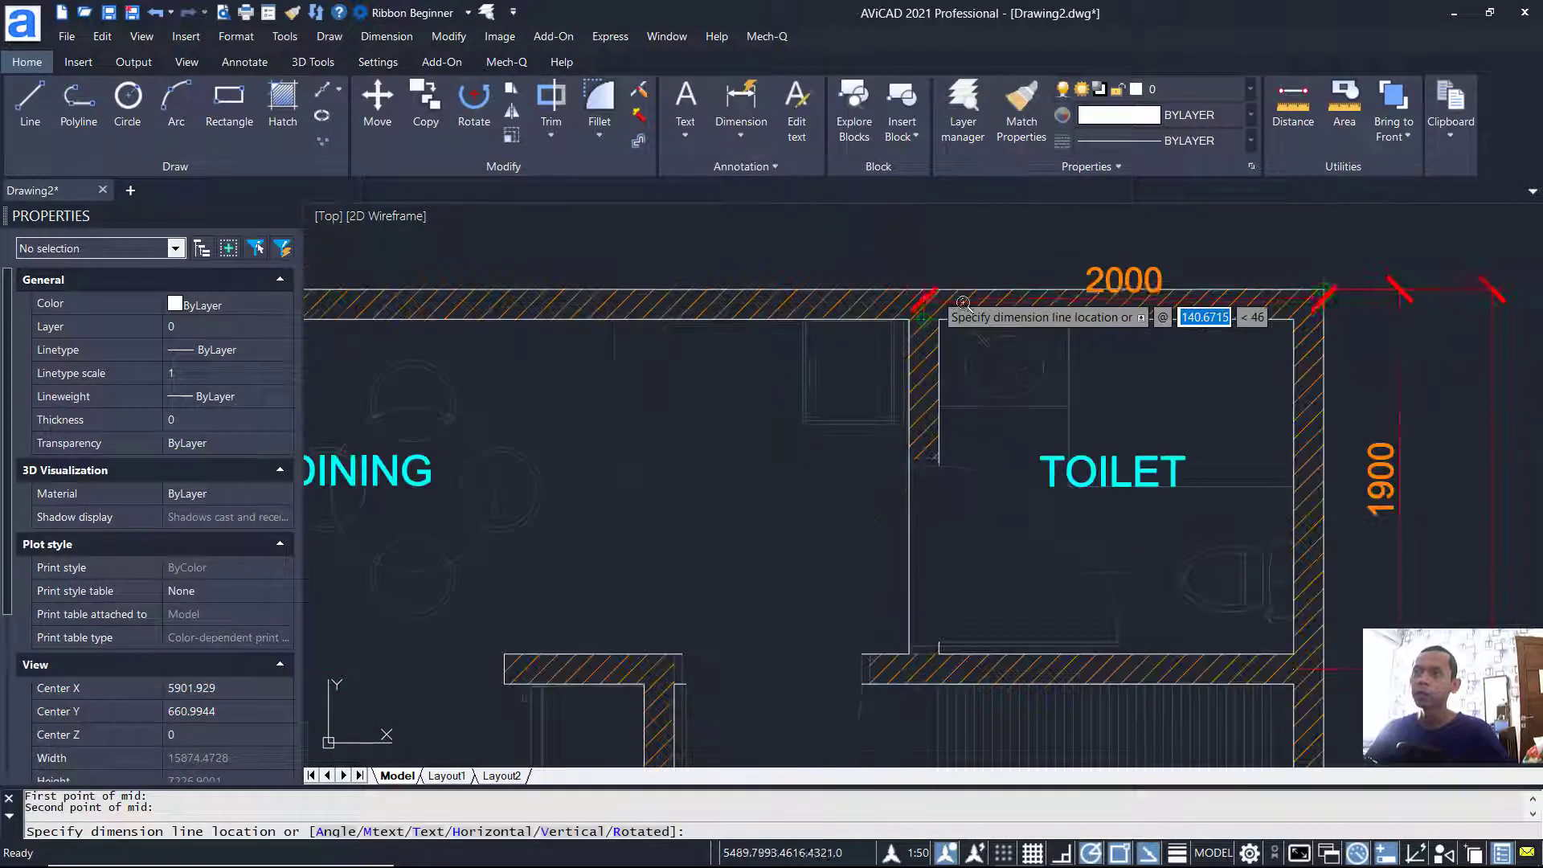
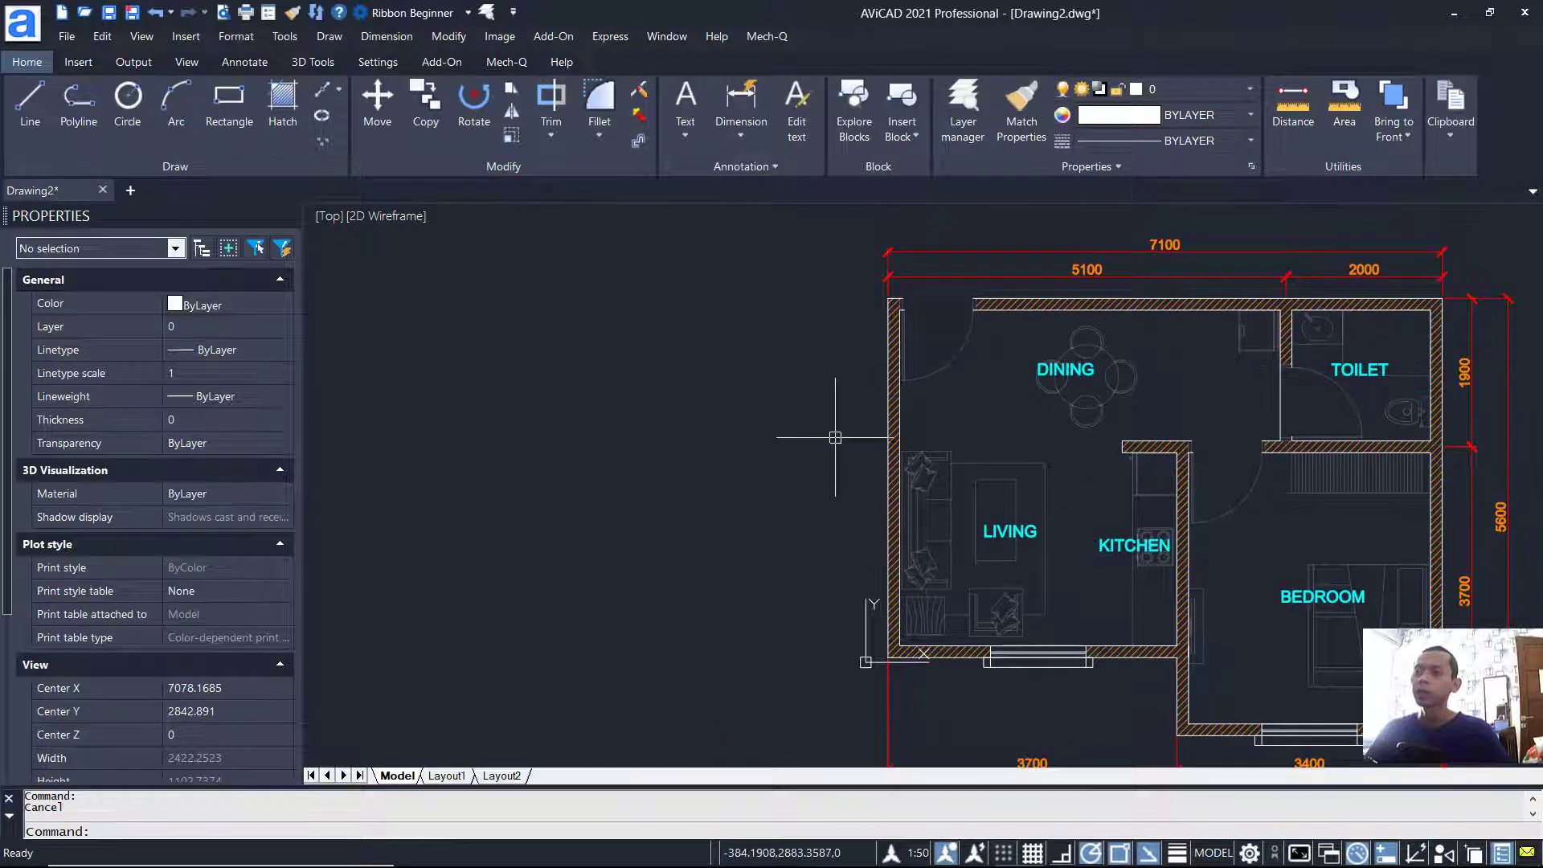
Step: Add a vertical linear dimension left of the plan between the upper-left outer corner and the living room's lower-left outer corner
middle_drag(778, 481, 852, 494)
text(DIMLIN)
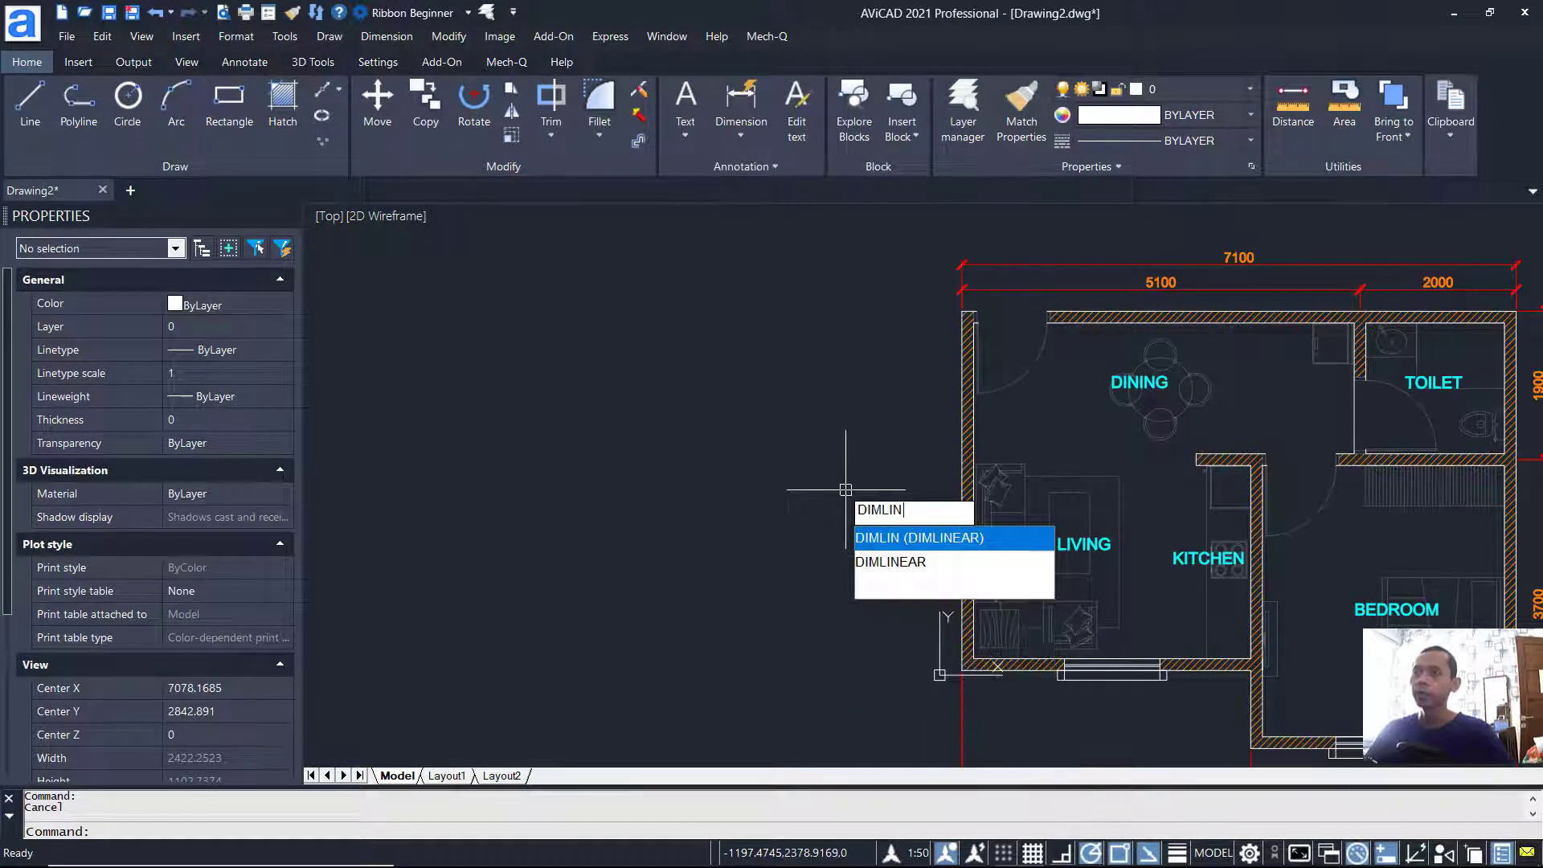
key(Return)
scroll(956, 314, up, 2)
click(979, 314)
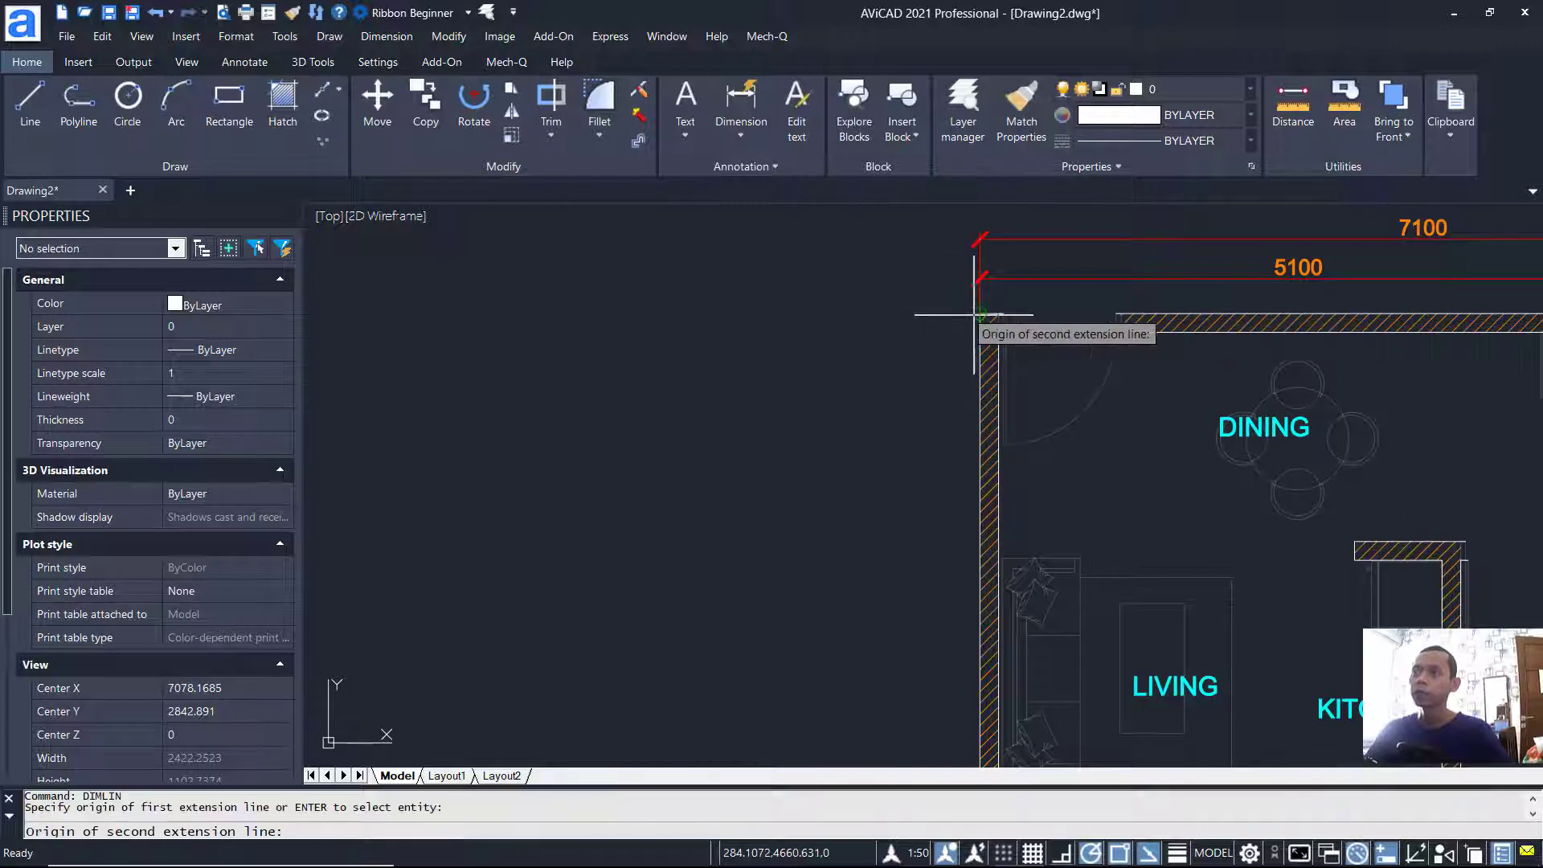
scroll(979, 314, down, 2)
scroll(970, 618, up, 2)
click(974, 615)
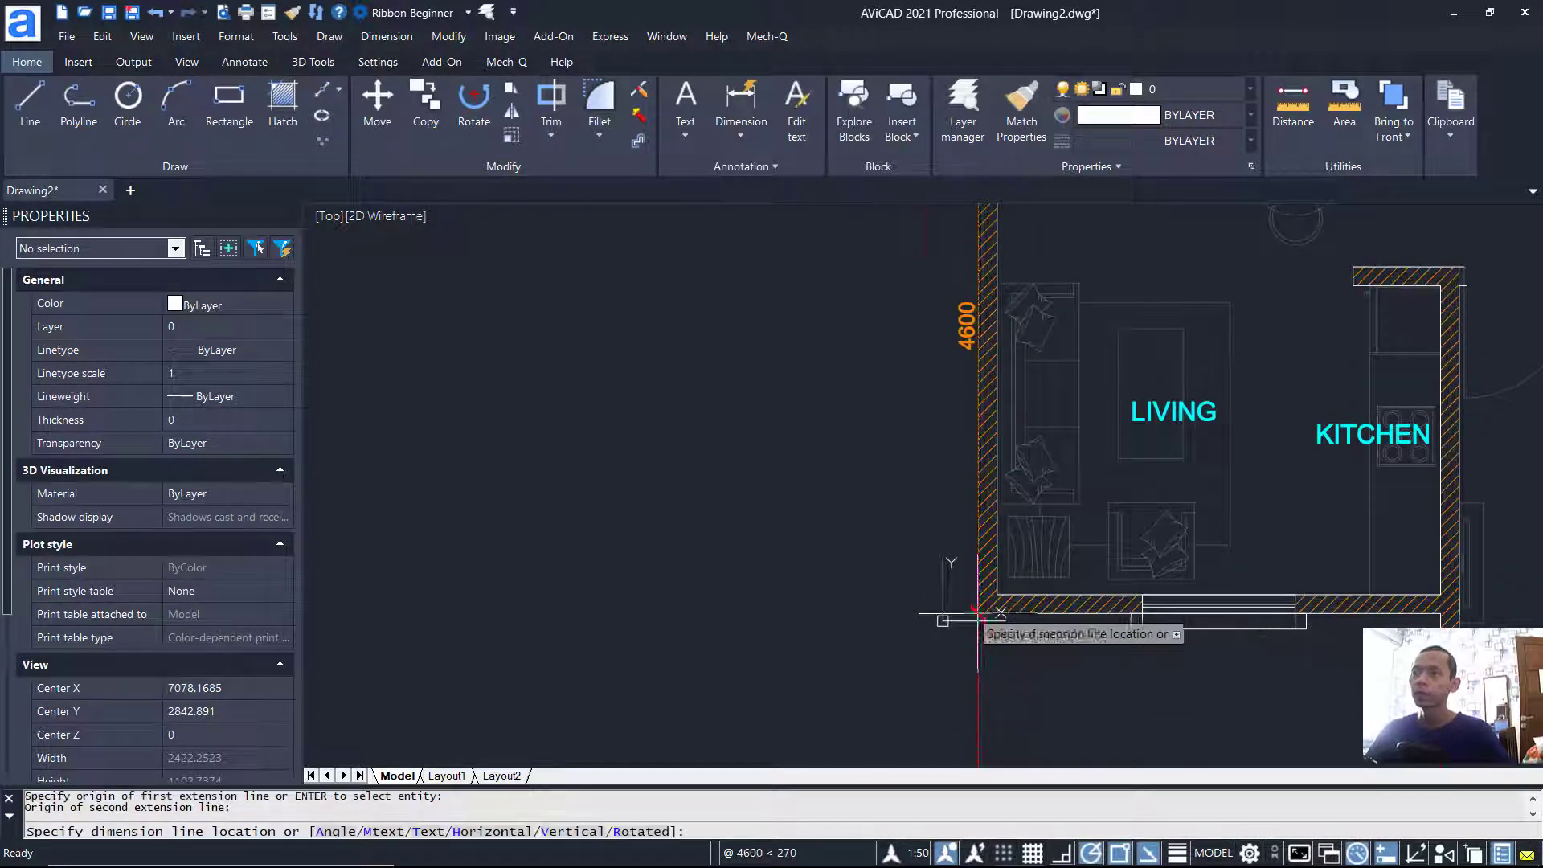
click(942, 566)
Step: Dimension the vertical offset from the living room's lower-left outer corner to the bedroom's lower-left outer corner, aligned with the living room's vertical dimension
scroll(978, 612, up, 3)
key(Return)
click(972, 516)
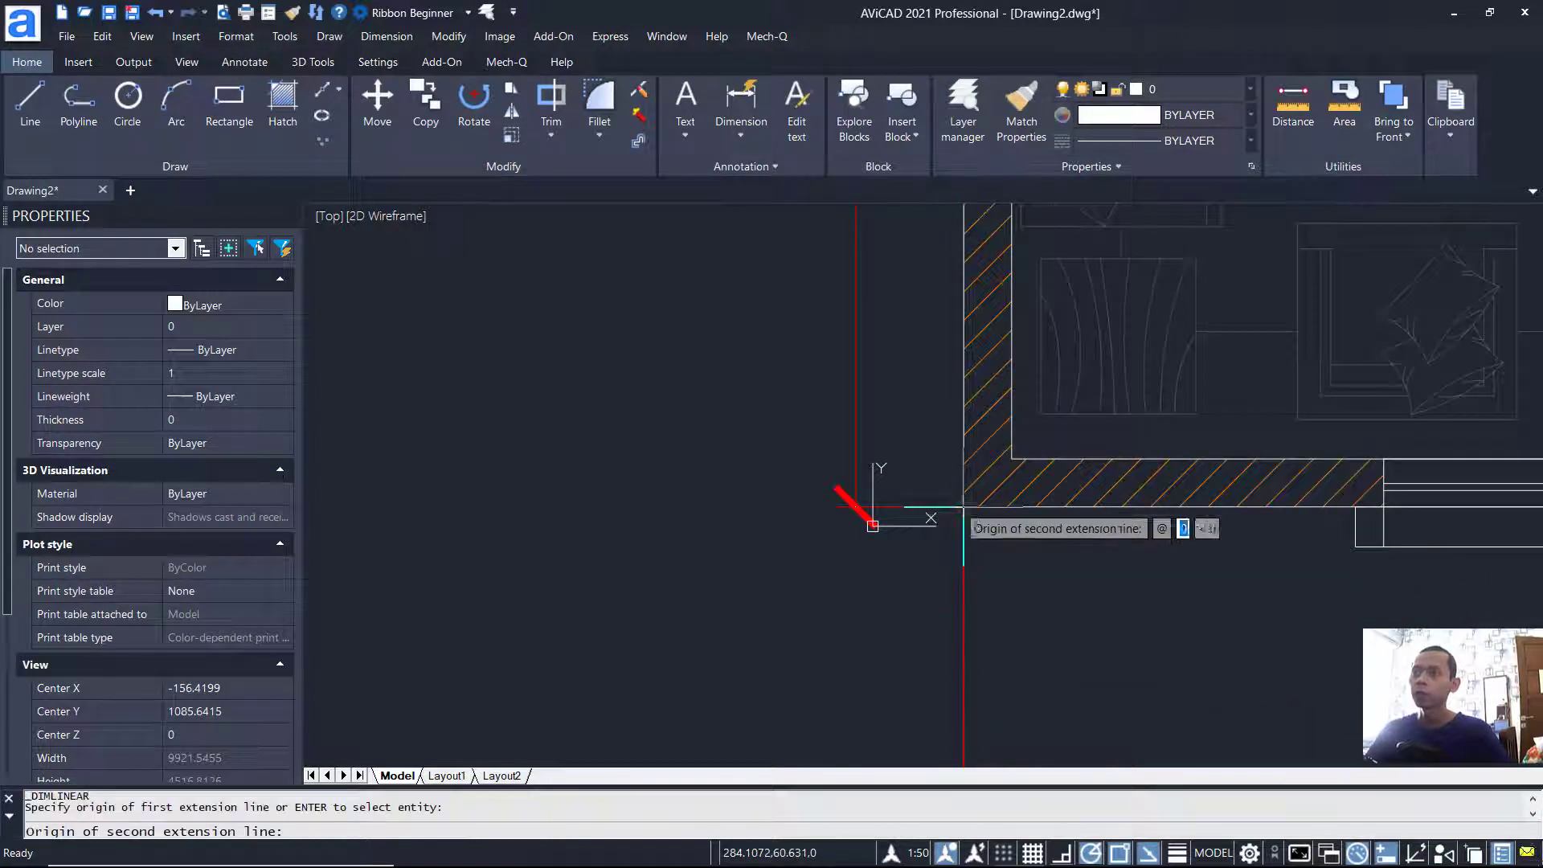
scroll(1021, 563, down, 3)
scroll(1166, 579, up, 2)
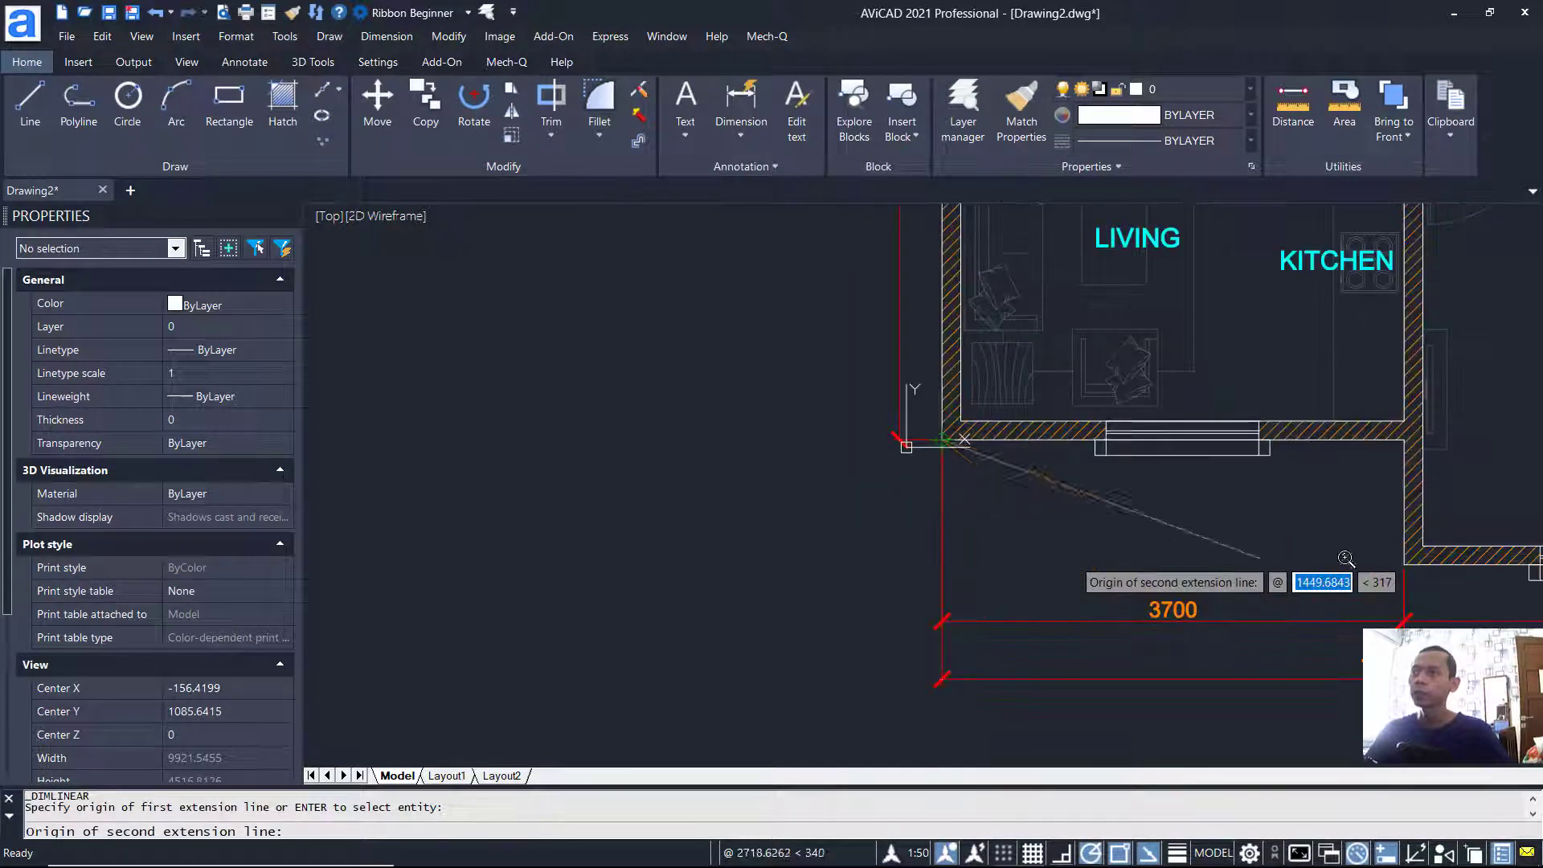
click(1404, 565)
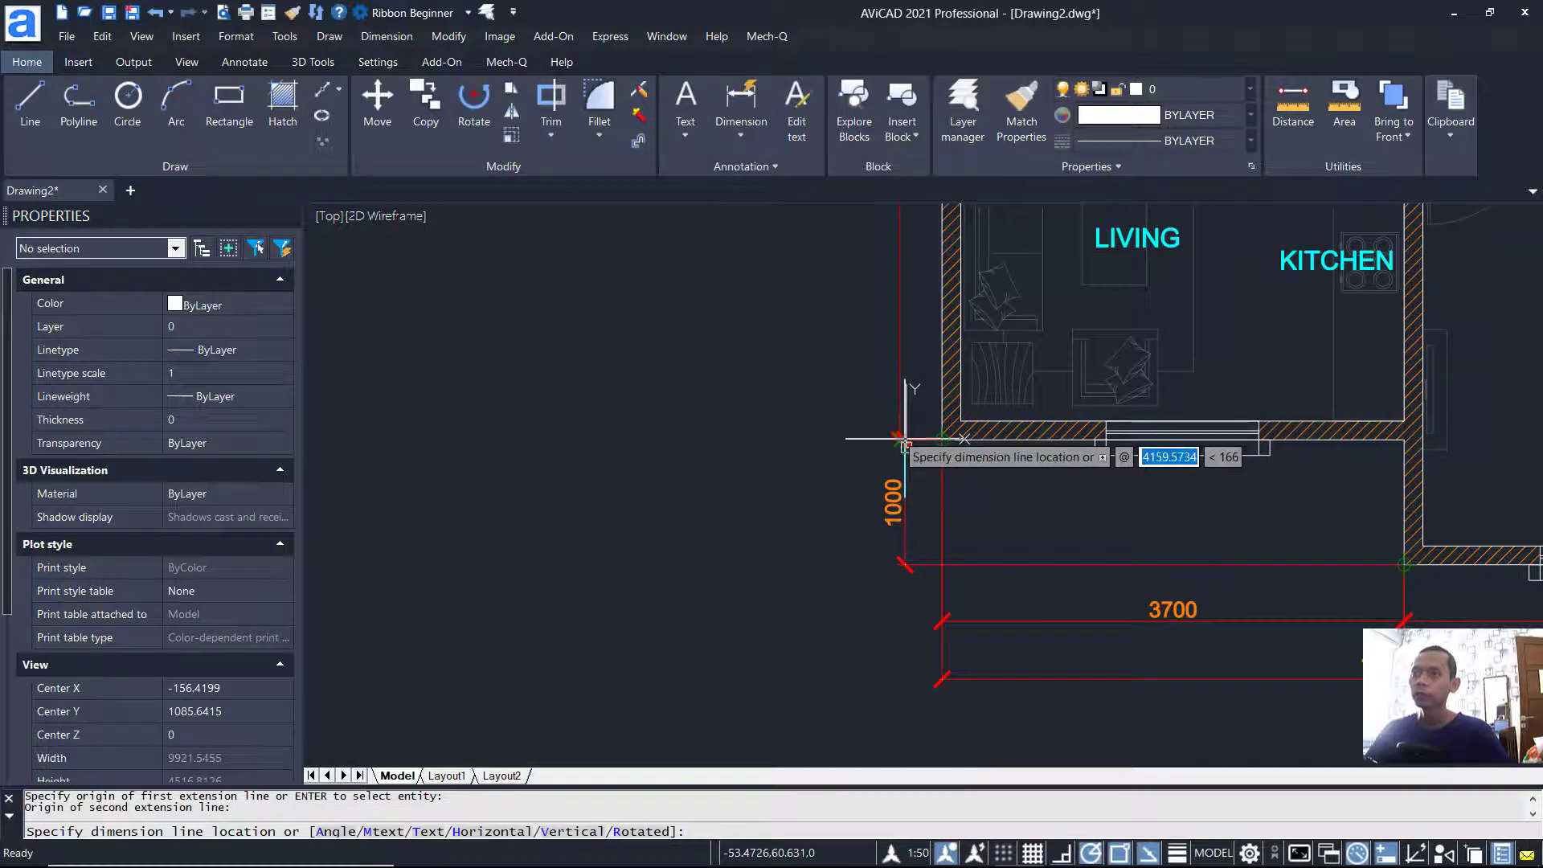
click(898, 446)
Step: Add an overall vertical dimension left of the plan, from the bedroom's bottom wall level to the upper-left outer corner, outside the partial dimensions
key(Return)
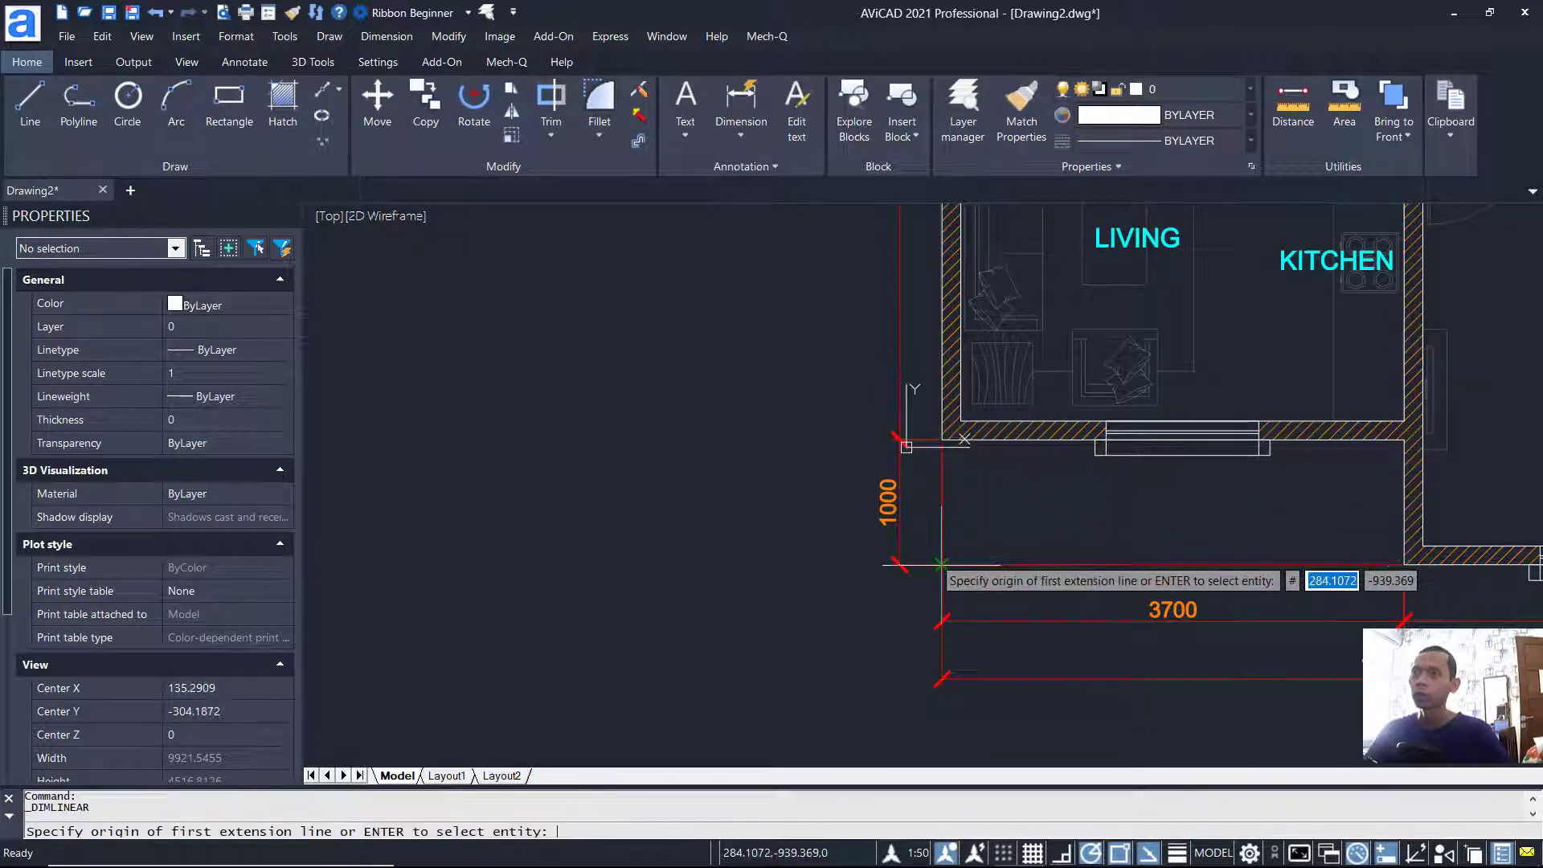
click(916, 500)
scroll(916, 500, down, 3)
scroll(949, 634, up, 3)
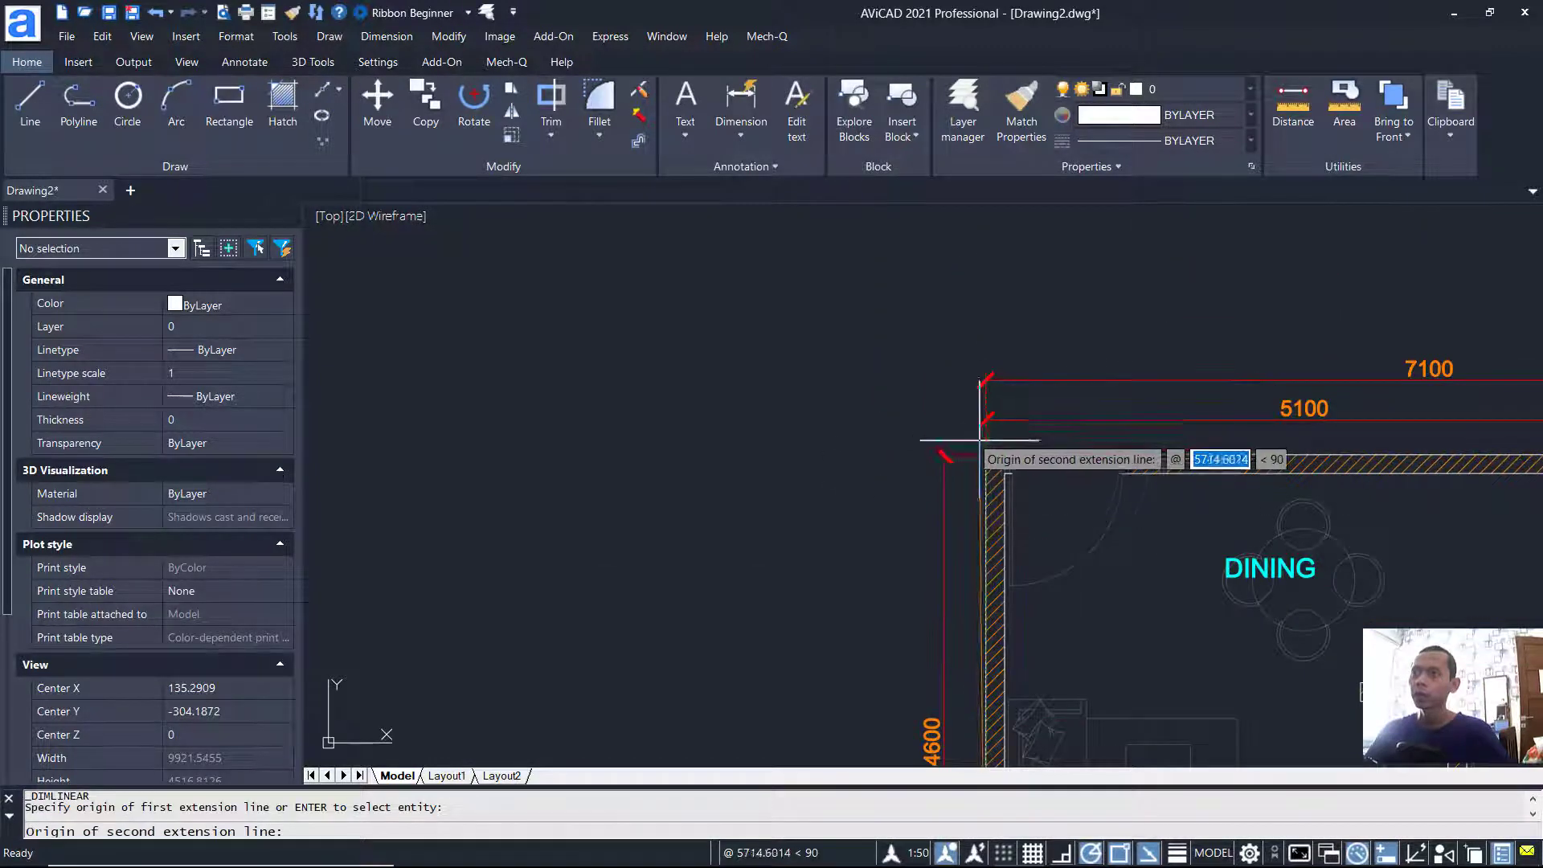
scroll(979, 444, up, 5)
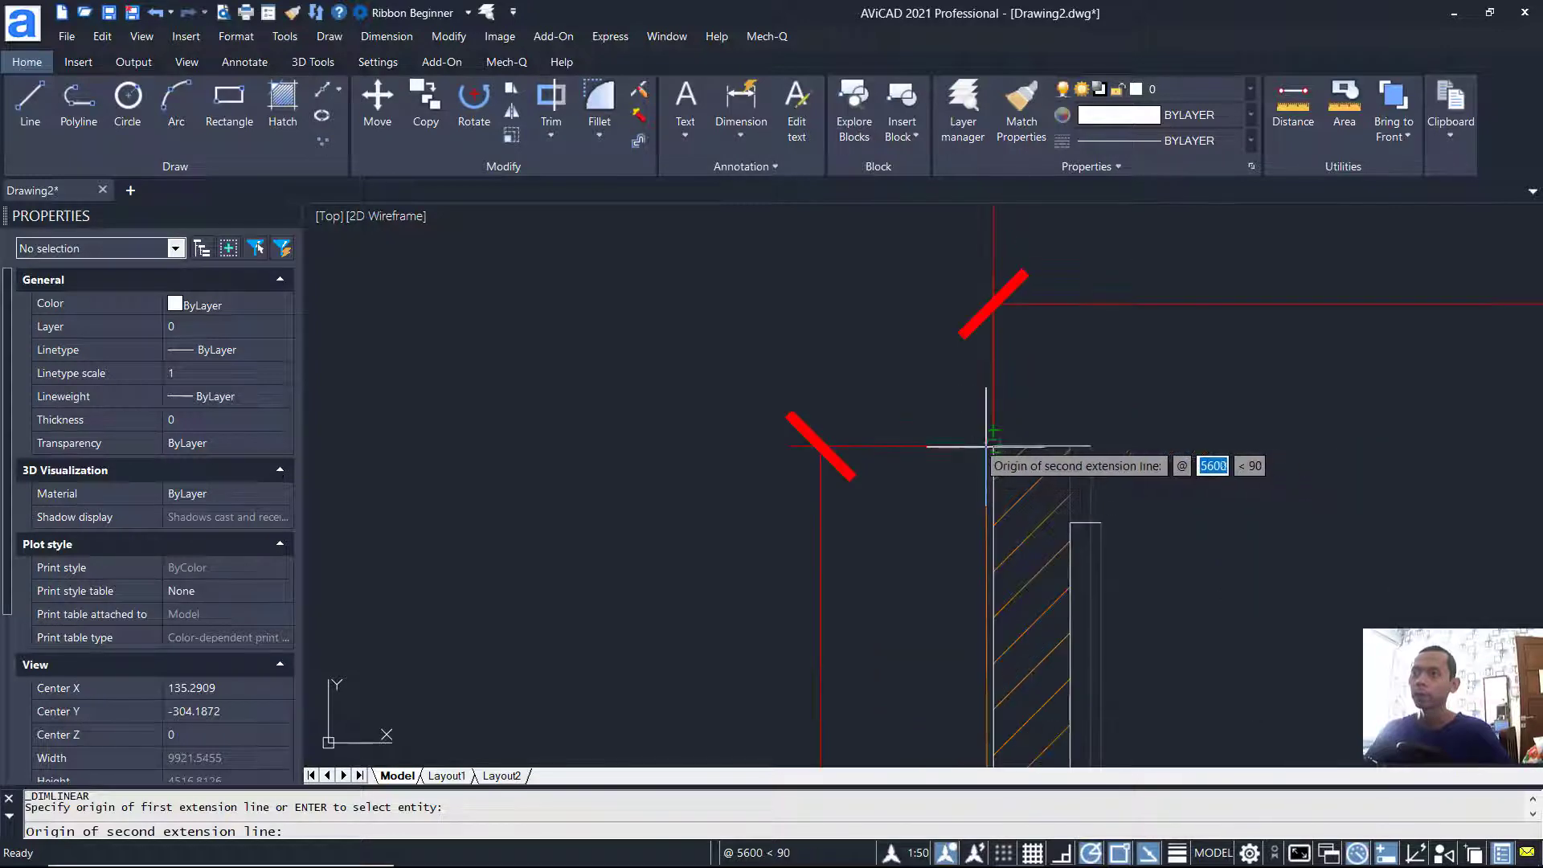
click(979, 448)
scroll(980, 449, down, 3)
middle_drag(985, 473, 893, 402)
click(892, 402)
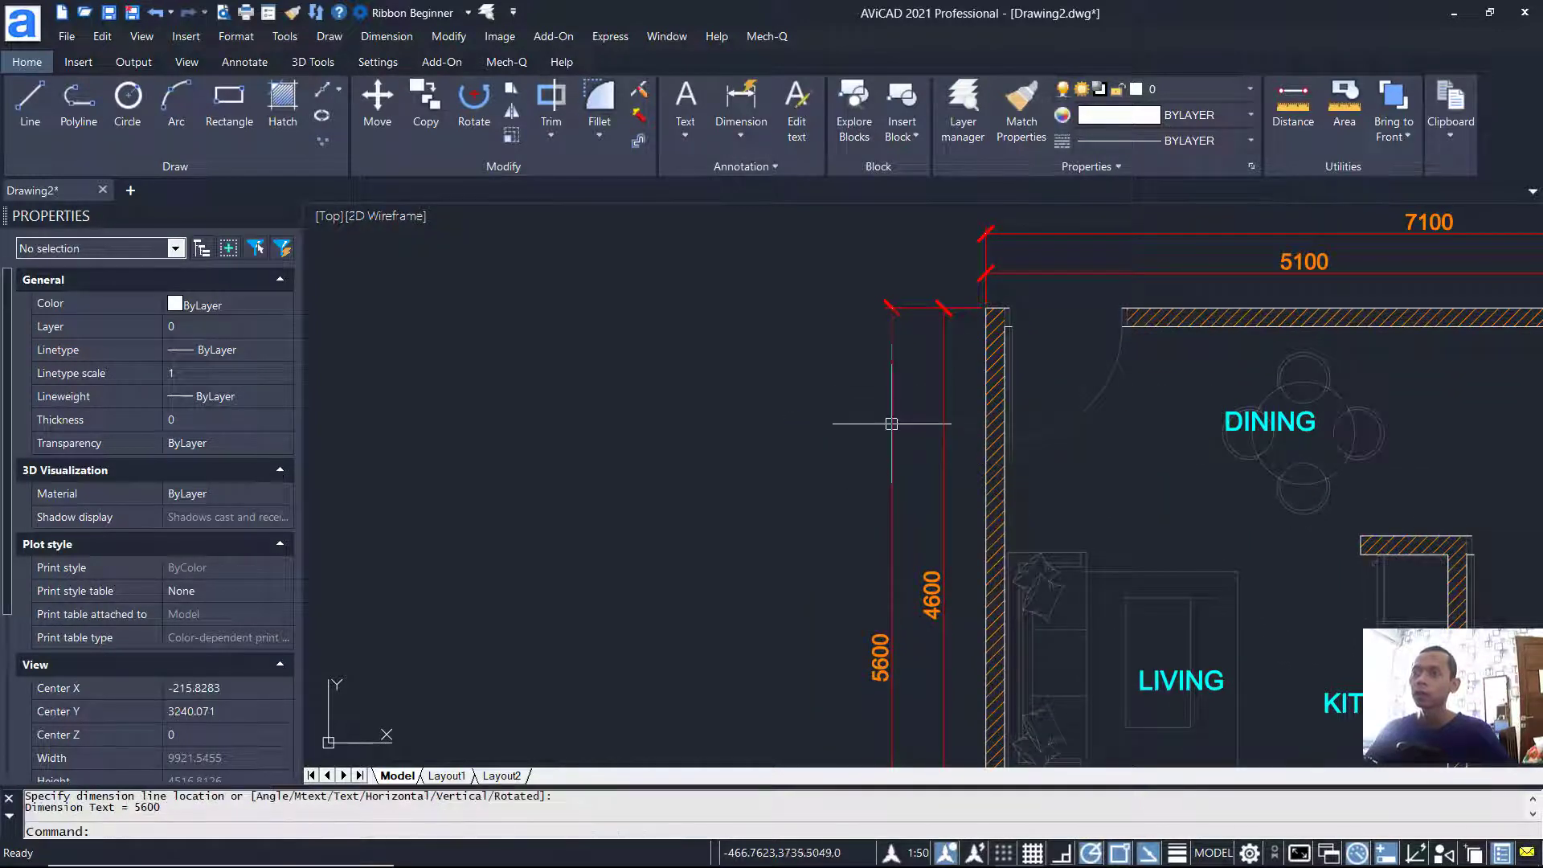
Step: Shorten the long lower extension line of the left vertical dimensions by stretching its origin from the bedroom's corner to below the living room's outer corner
scroll(892, 401, down, 5)
scroll(908, 473, up, 6)
scroll(908, 474, up, 2)
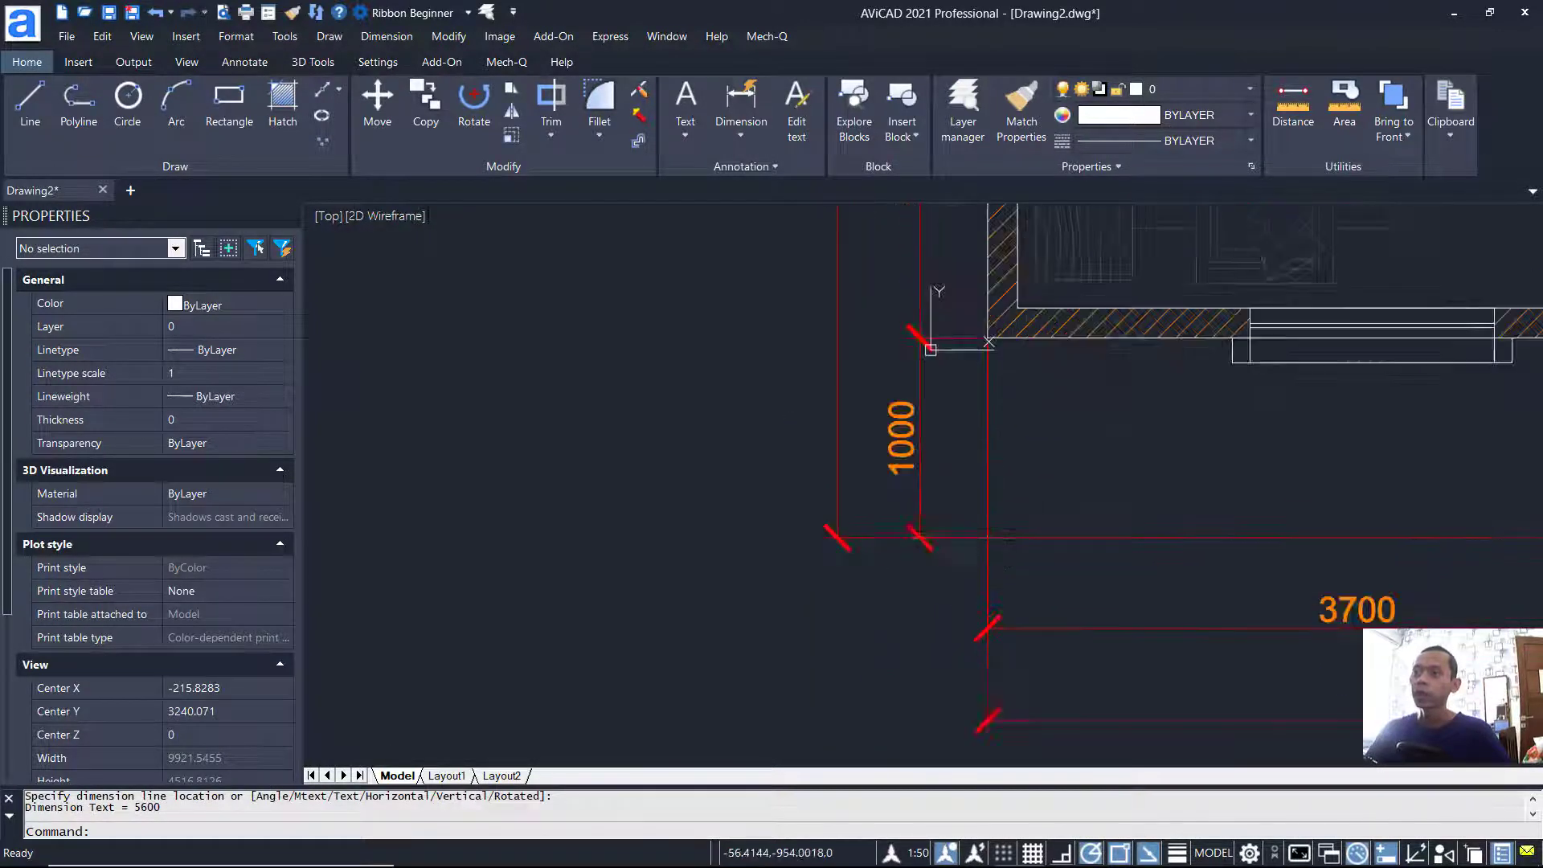
click(945, 558)
click(888, 407)
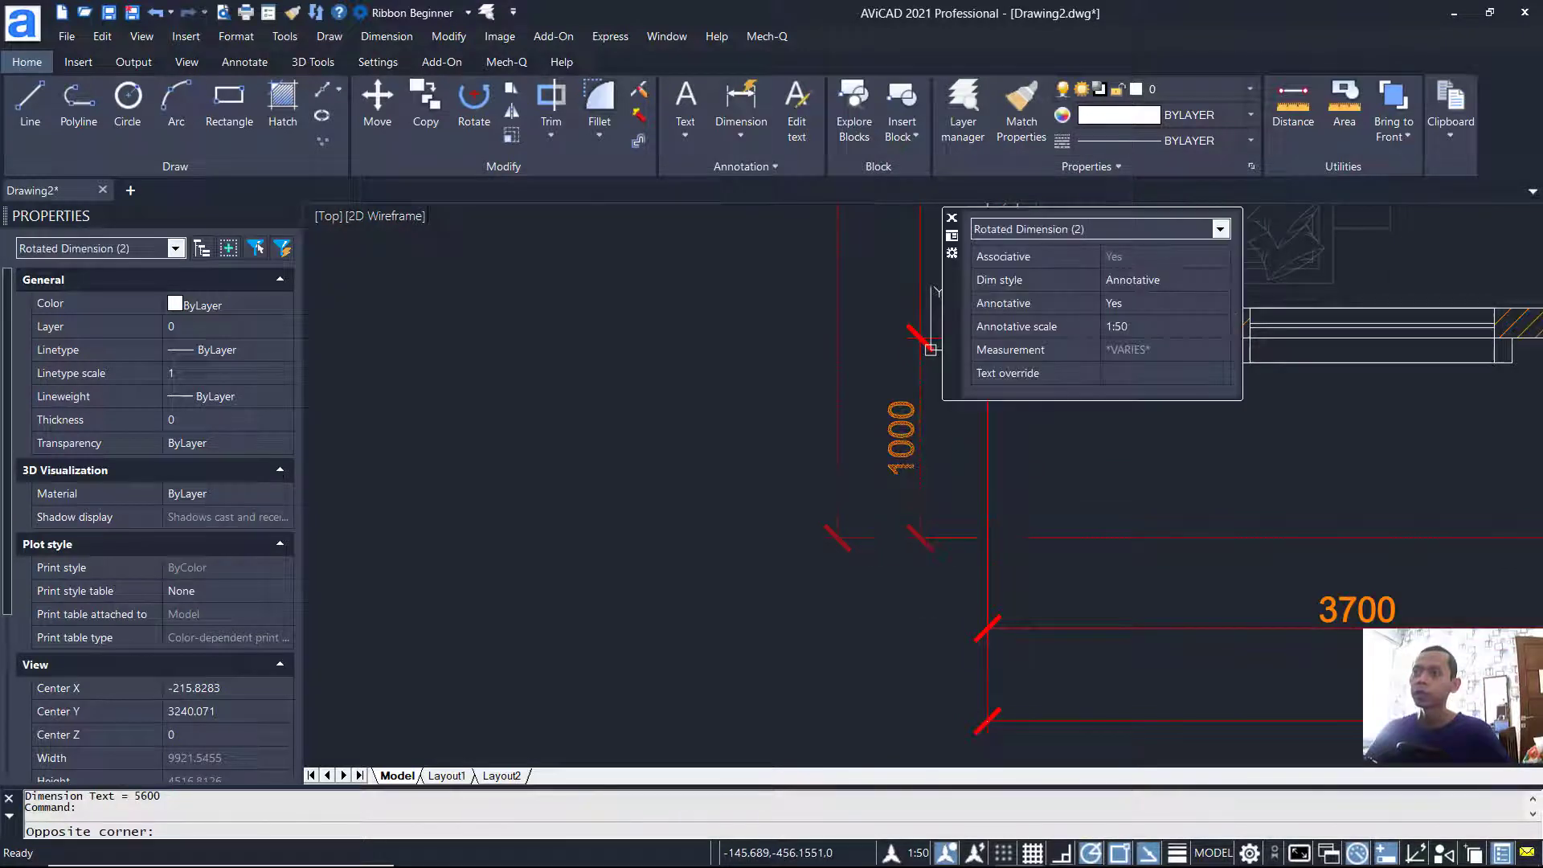
middle_drag(1198, 490, 860, 487)
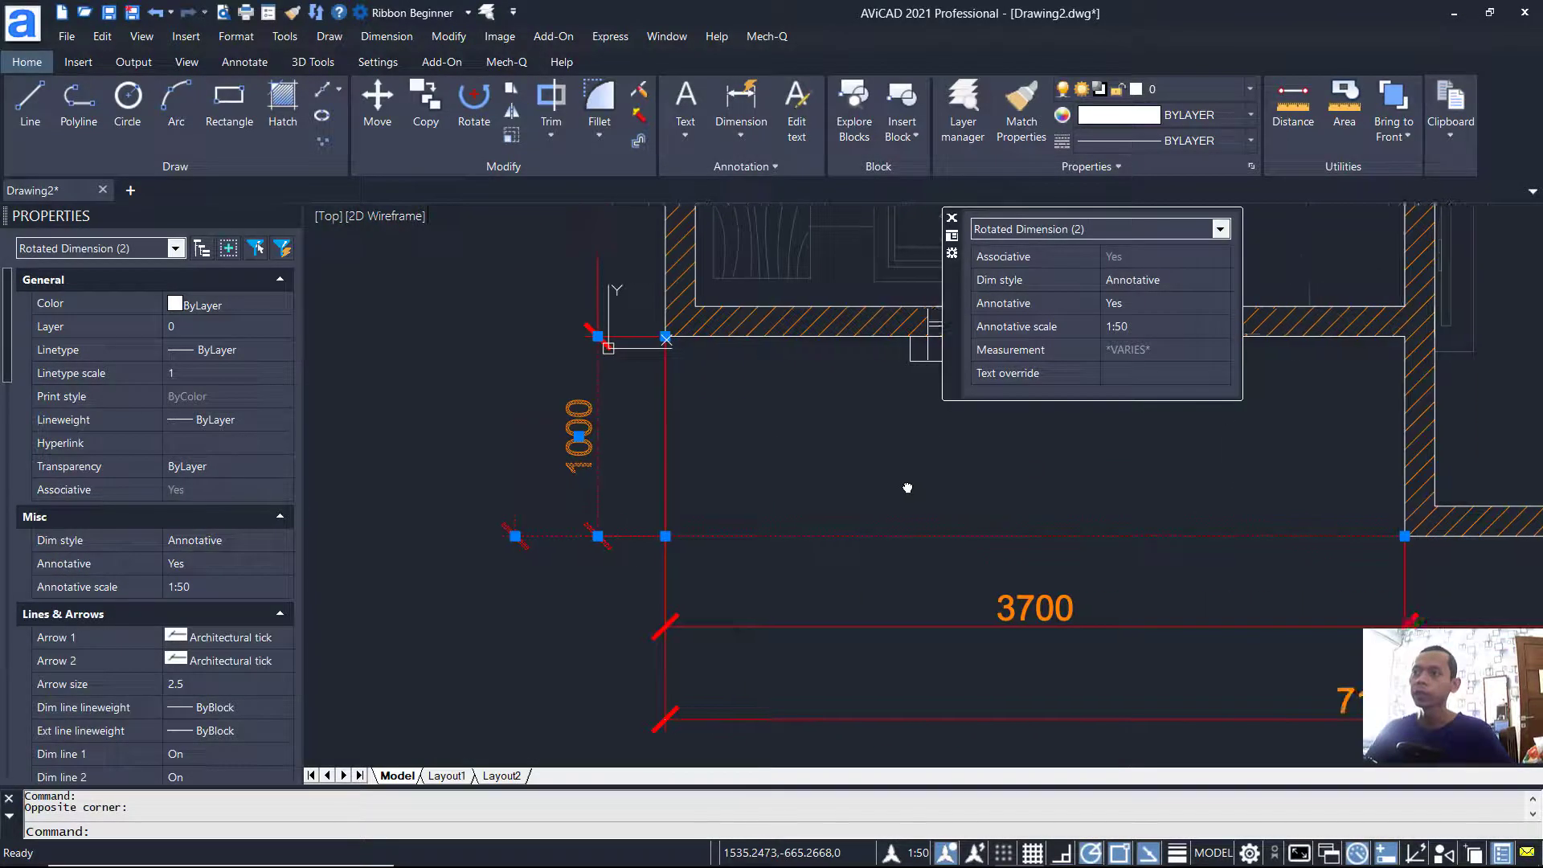
click(1388, 535)
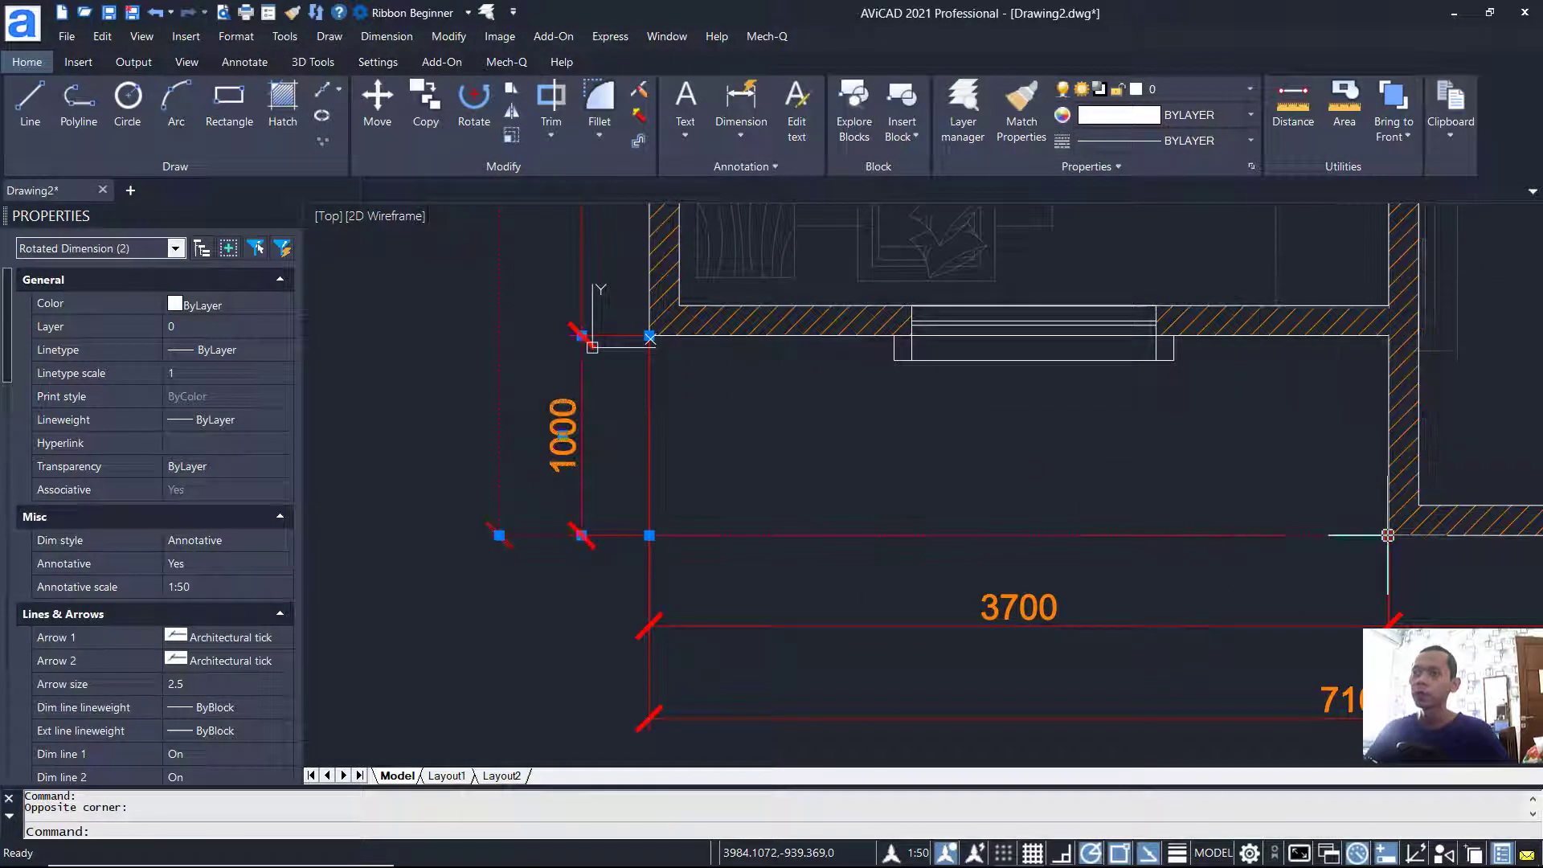
click(650, 535)
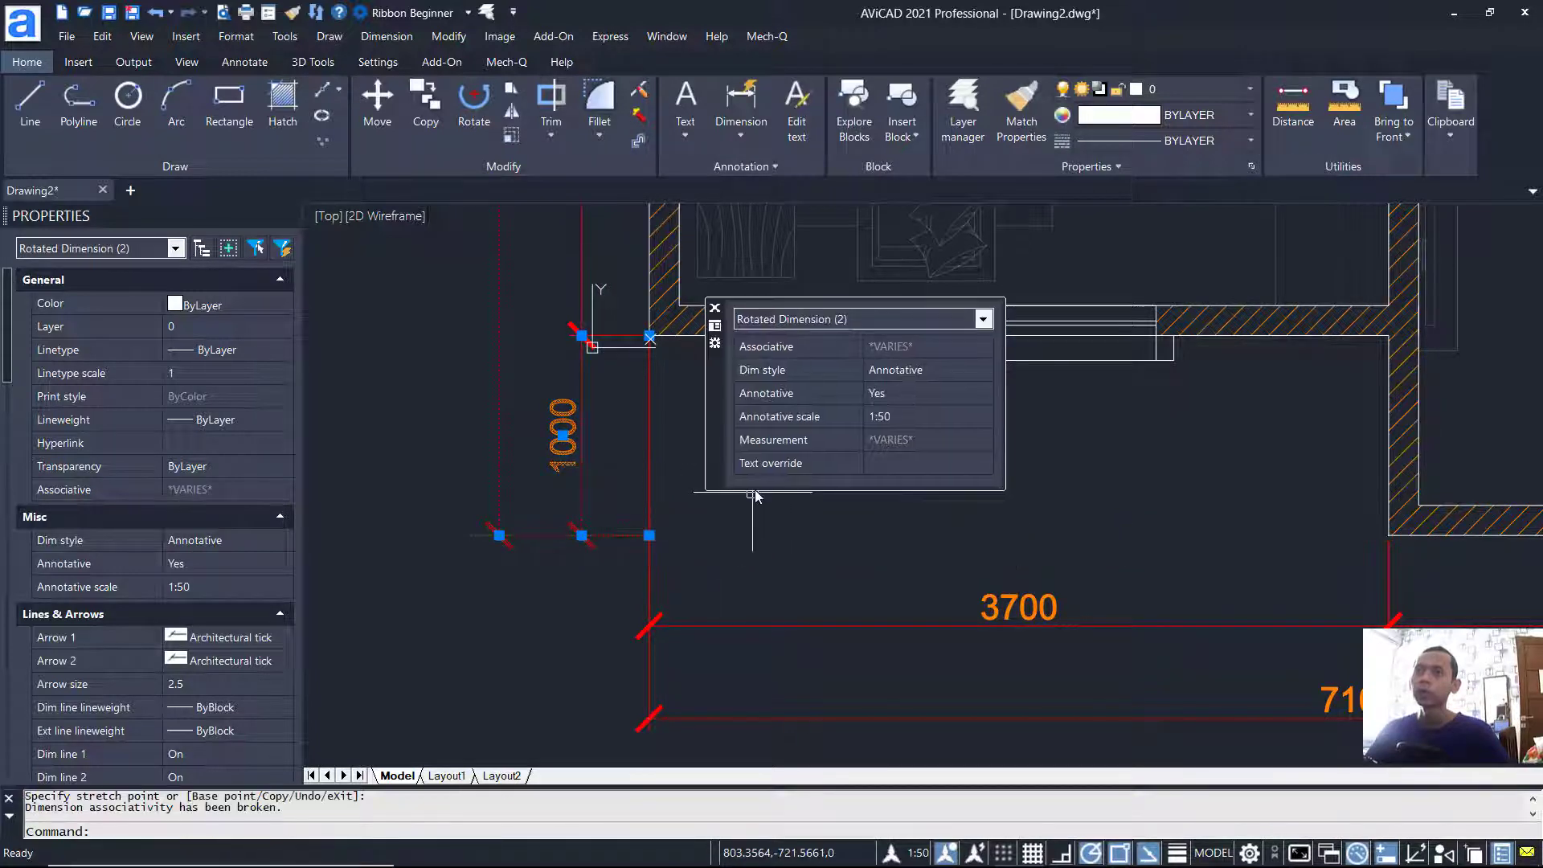
key(Escape)
Step: Stretch the left extension-line origins of the two lower horizontal dimensions from the living room's corner down to the bedroom's bottom wall level
click(740, 577)
click(618, 672)
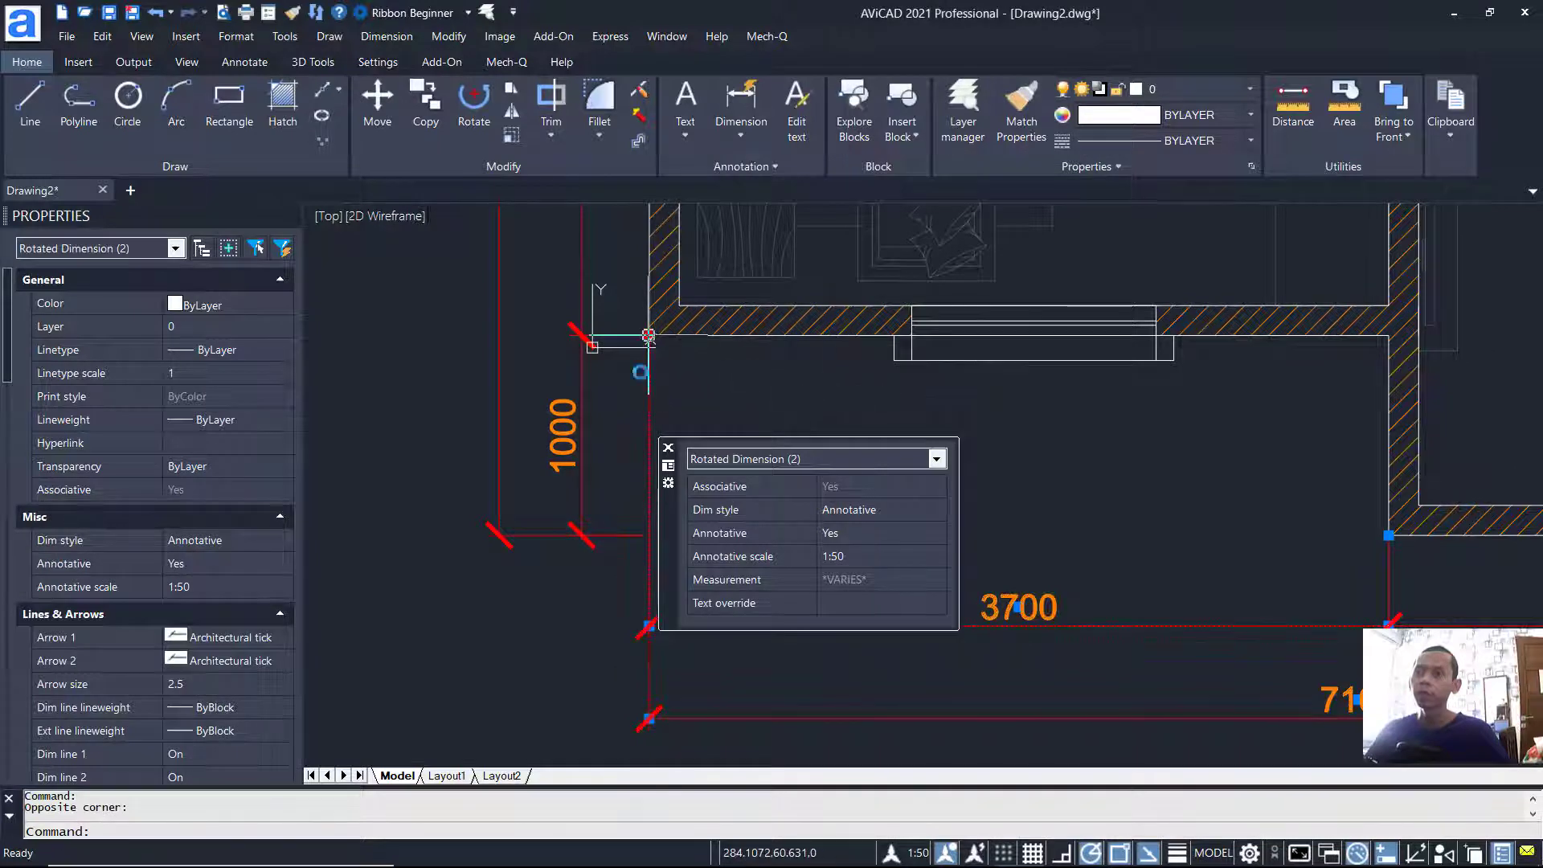
click(650, 338)
scroll(661, 529, up, 5)
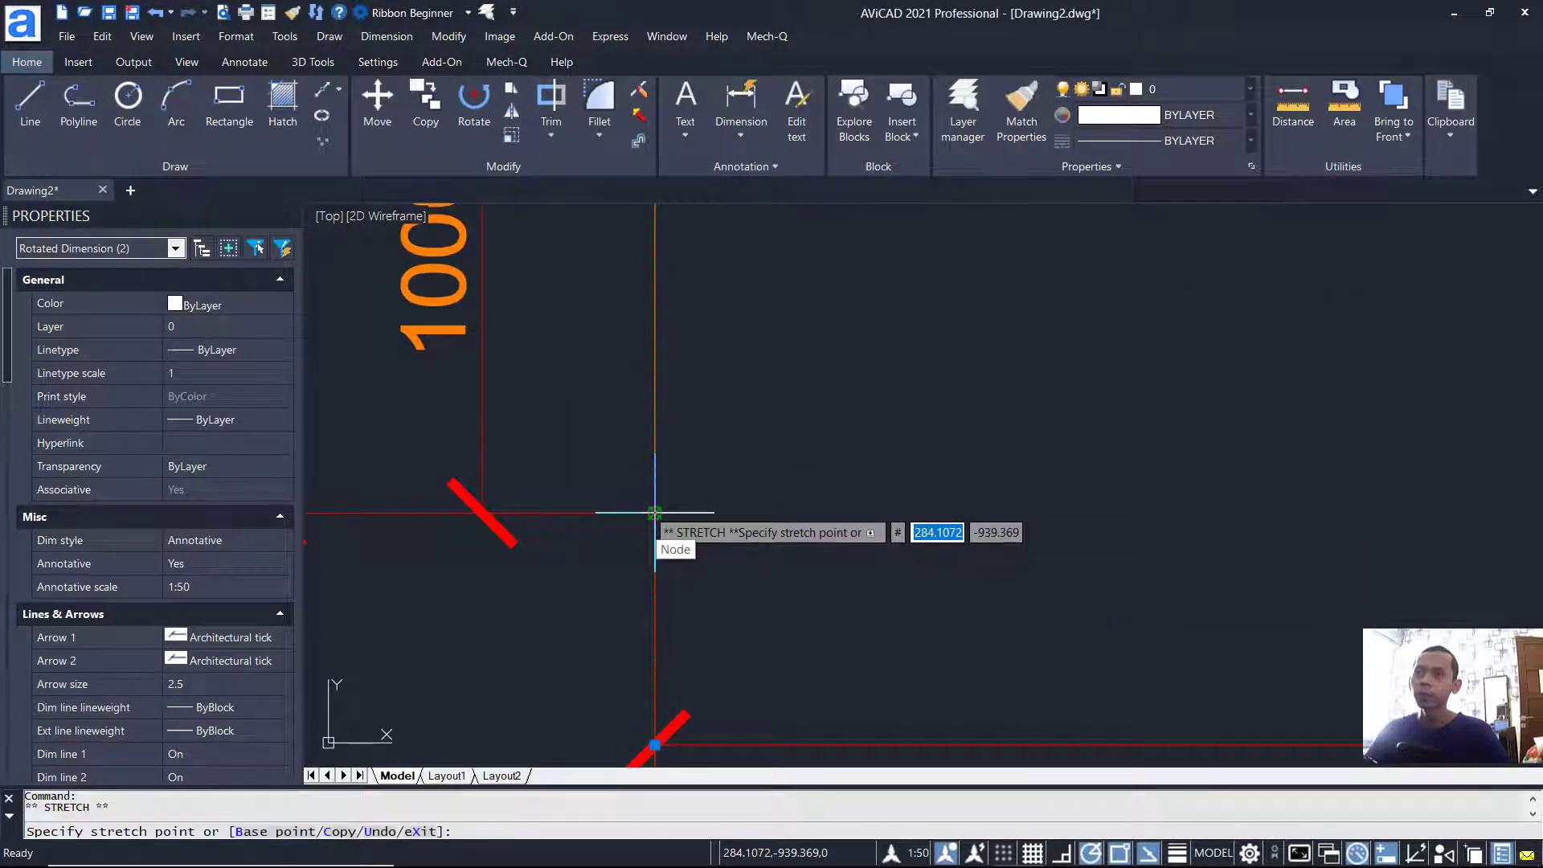
click(655, 513)
key(Escape)
scroll(922, 523, down, 5)
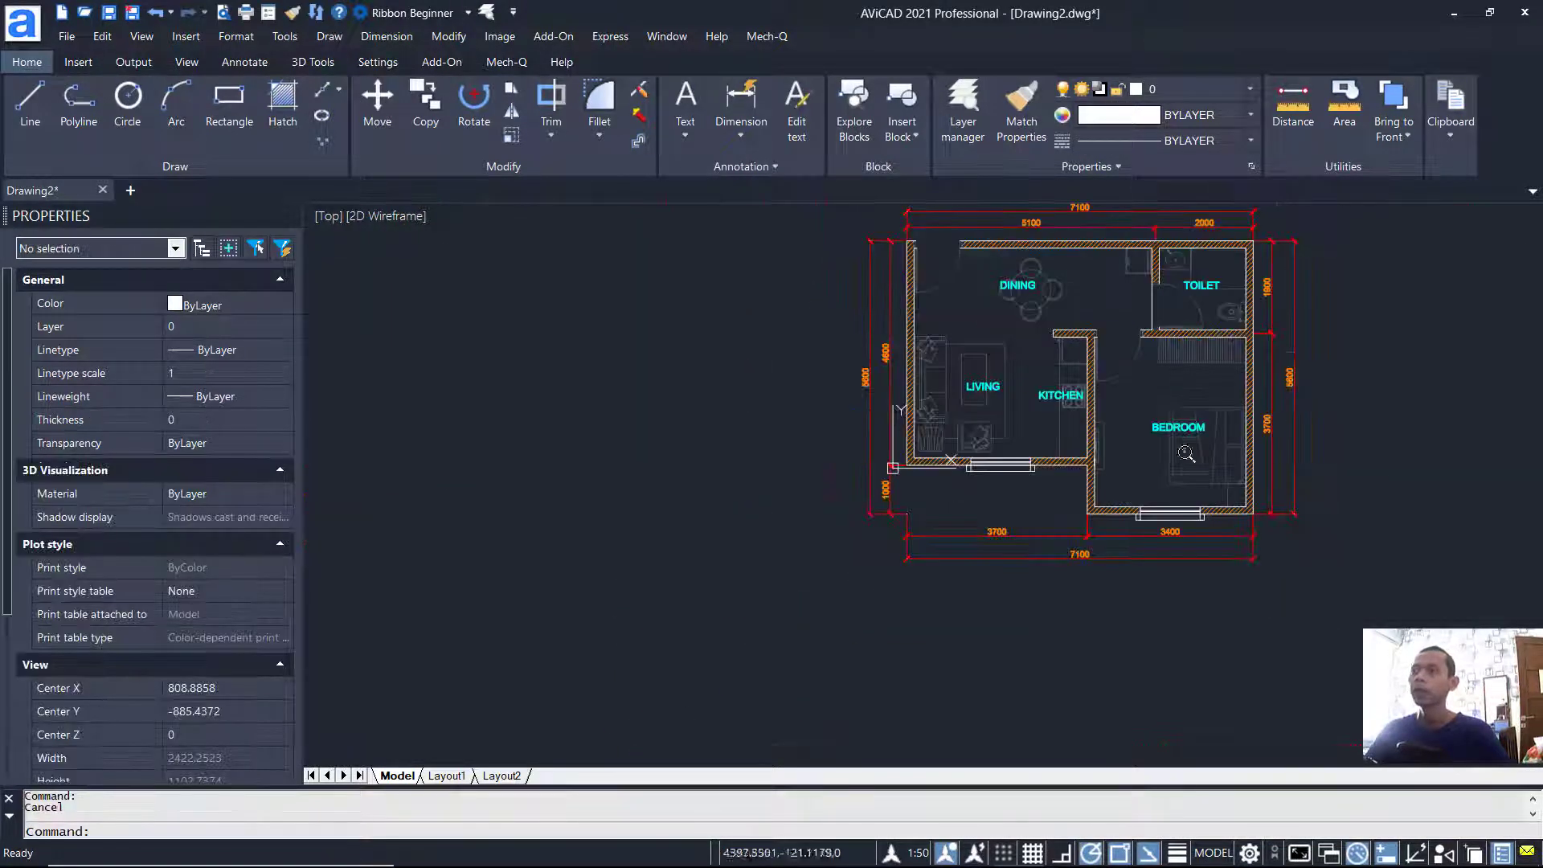
middle_drag(1221, 378, 1134, 471)
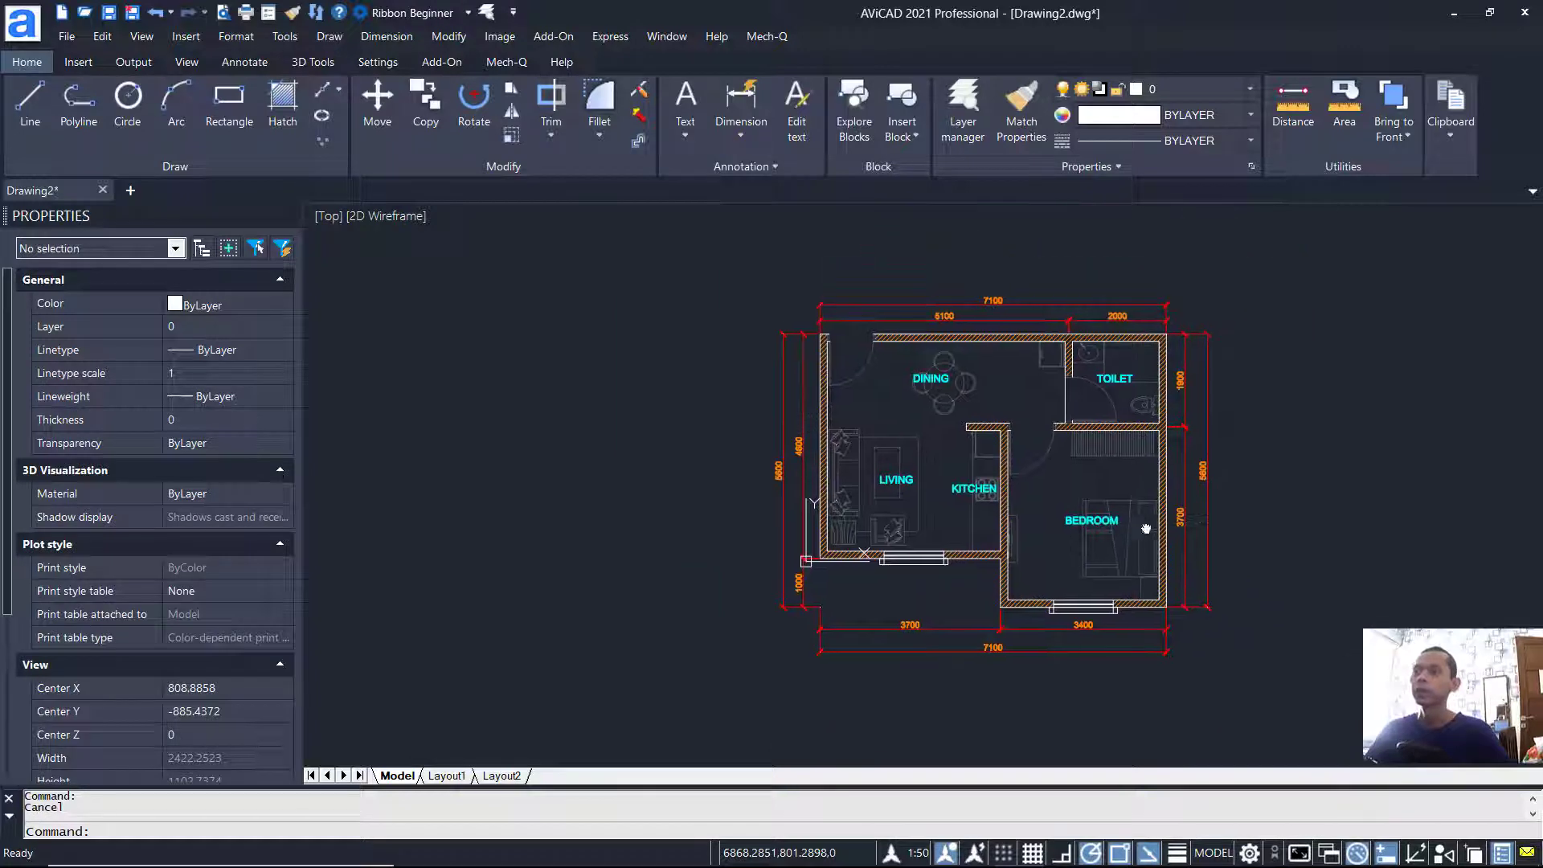
middle_click(1031, 427)
middle_click(1031, 427)
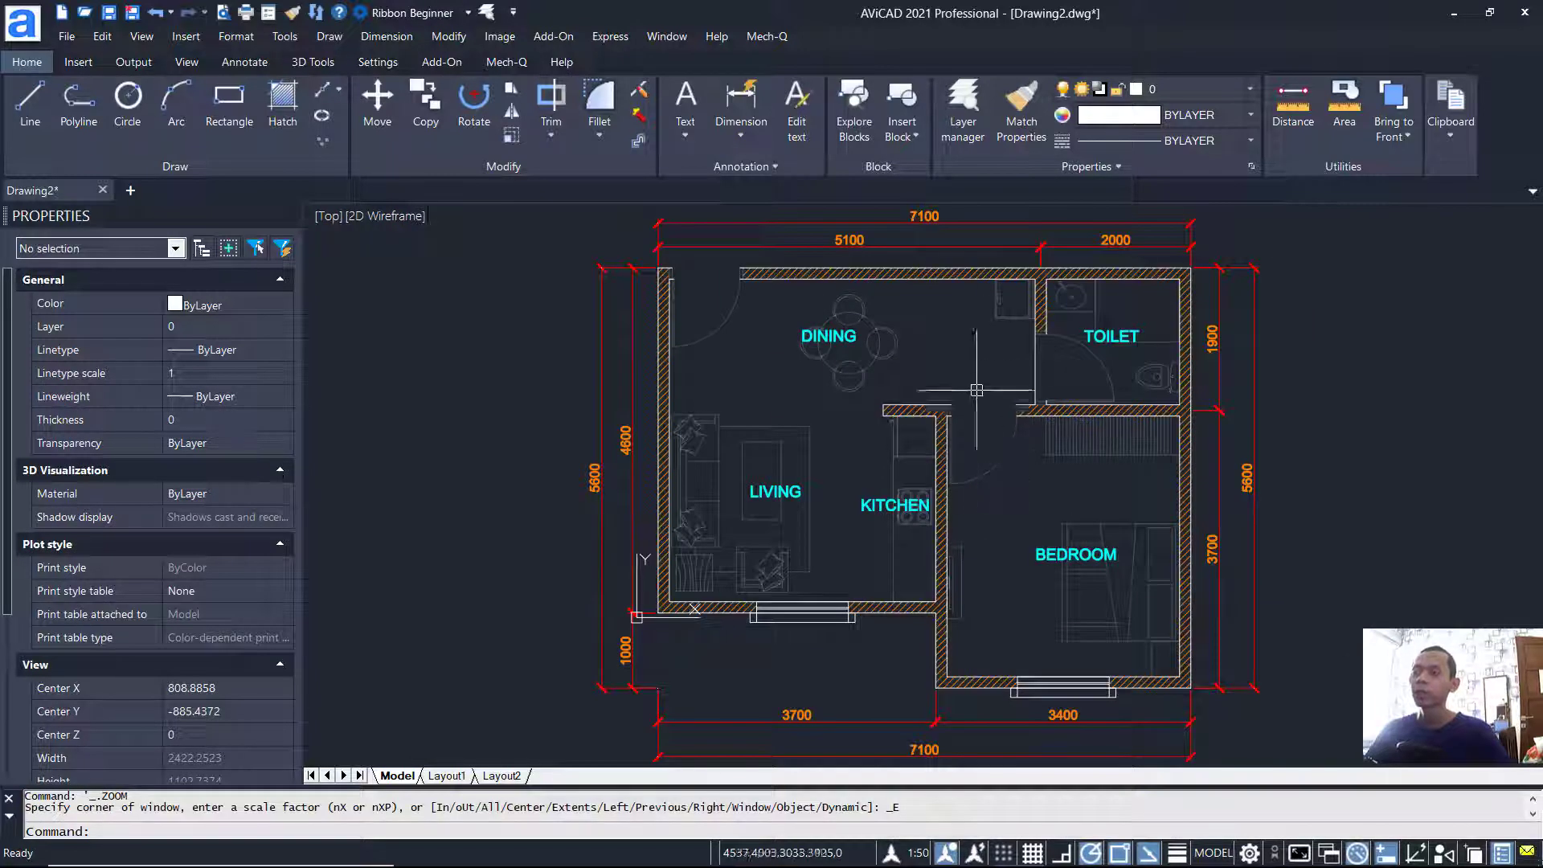